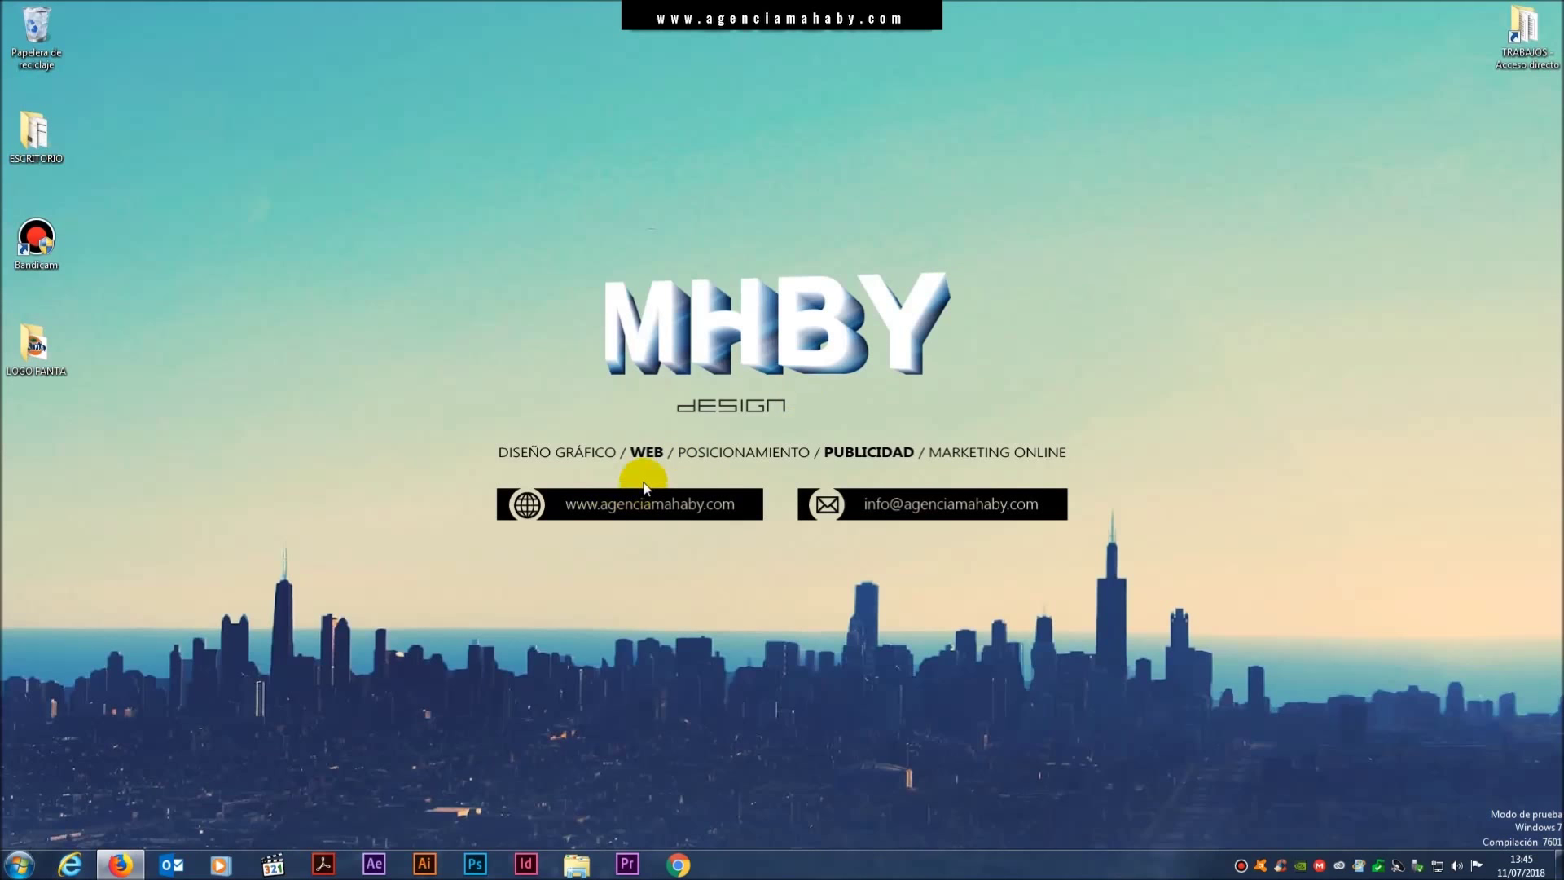
- Launch Adobe Illustrator CC 2015 from the Start menu's All Programs list
{"action": "left_click", "coordinate": [18, 864]}
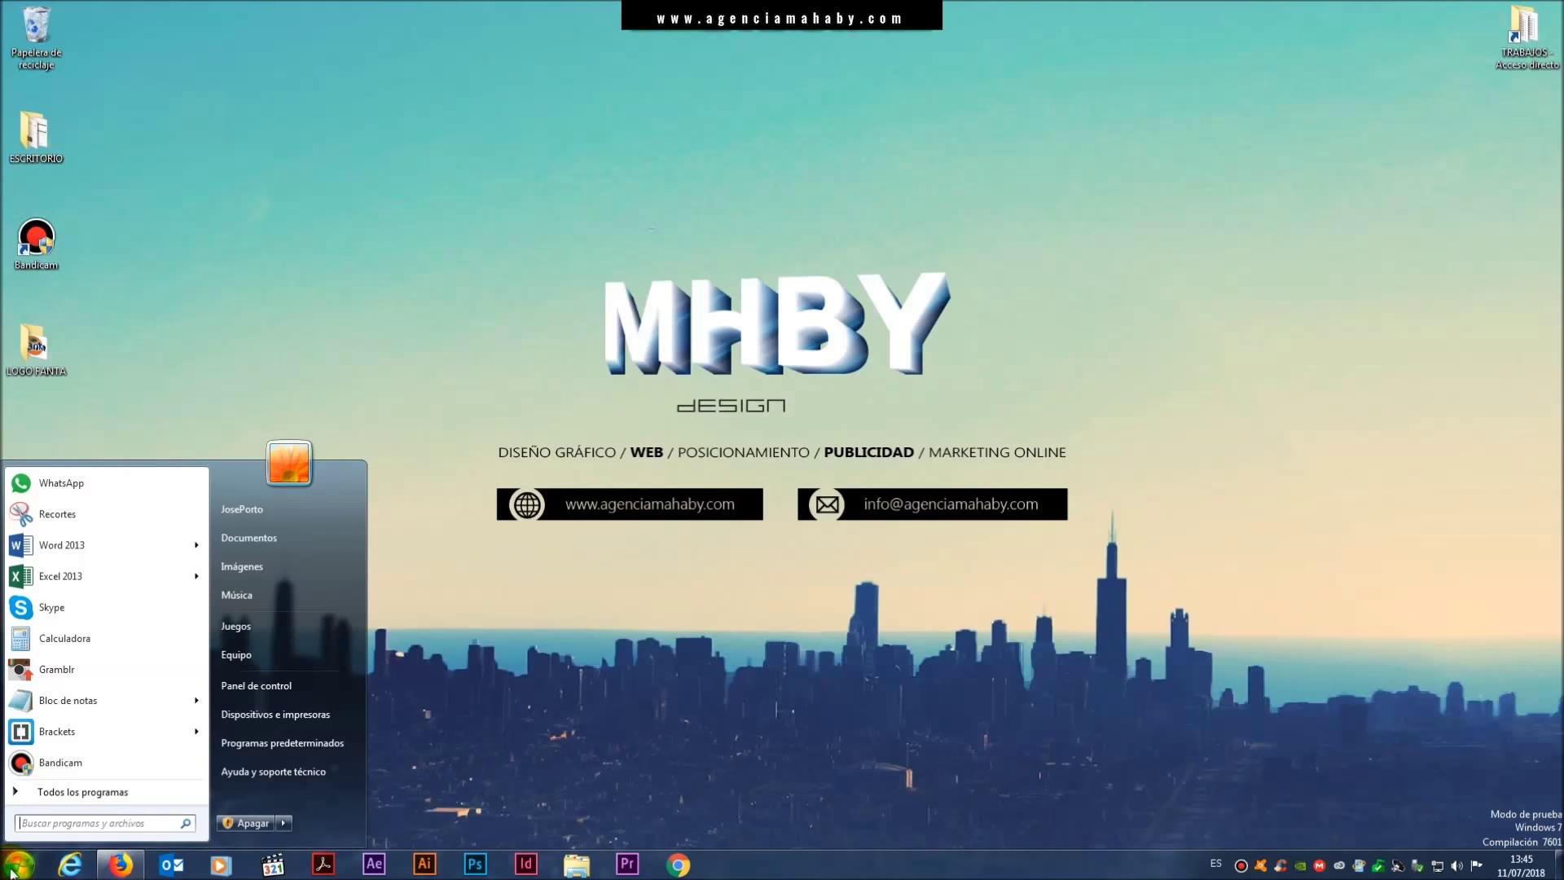
{"action": "left_click", "coordinate": [31, 791]}
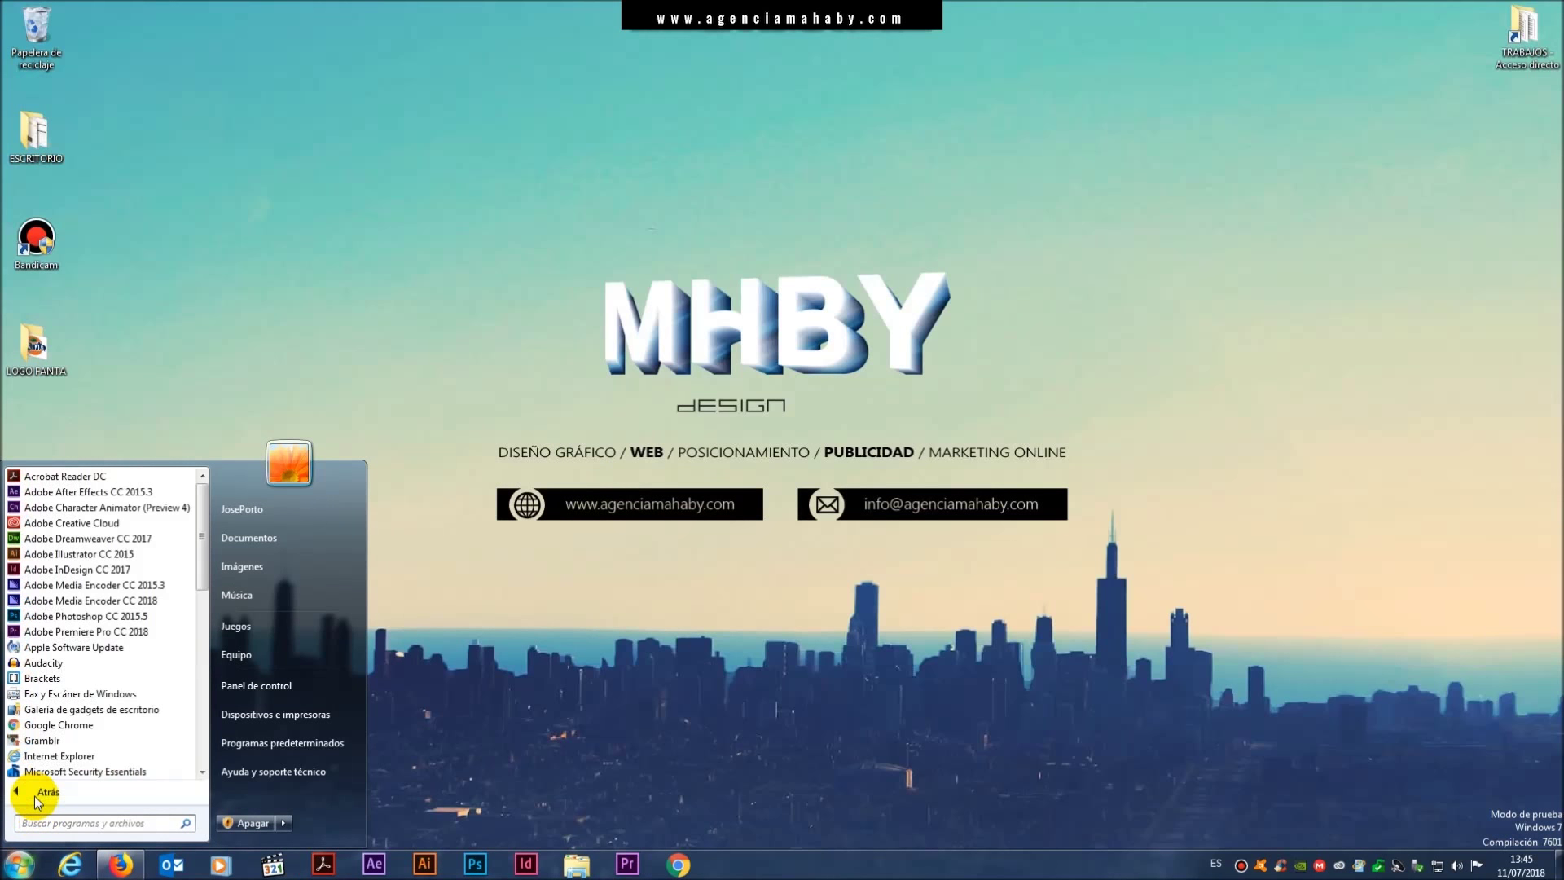
{"action": "left_click", "coordinate": [120, 557]}
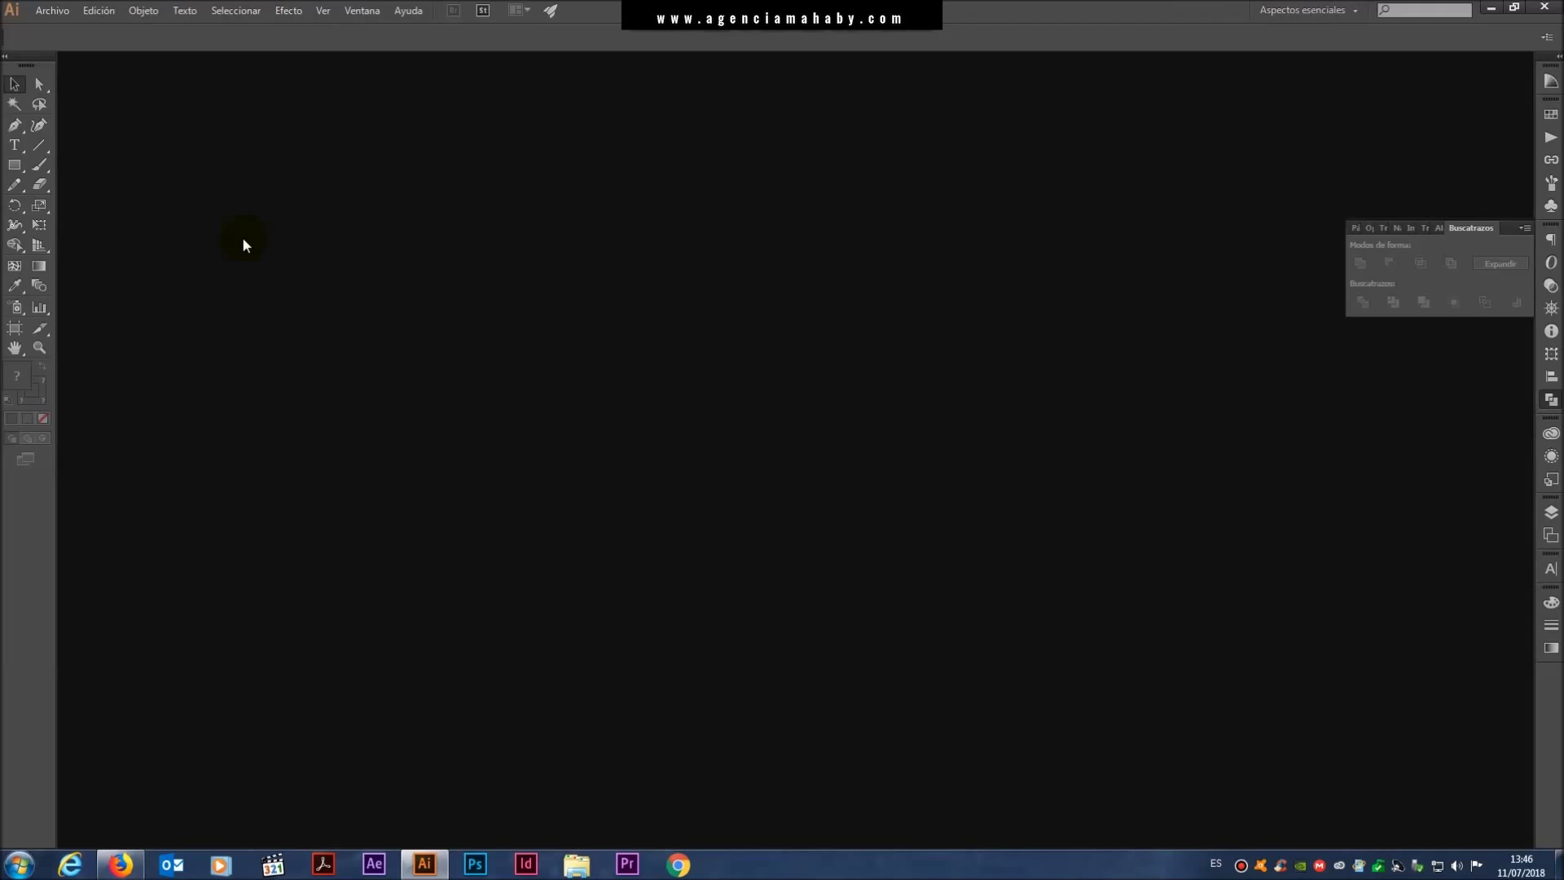
- Create a new A4 document named 'logo 02' using the Imprimir (Print) profile
{"action": "left_click", "coordinate": [52, 9]}
{"action": "left_click", "coordinate": [57, 31]}
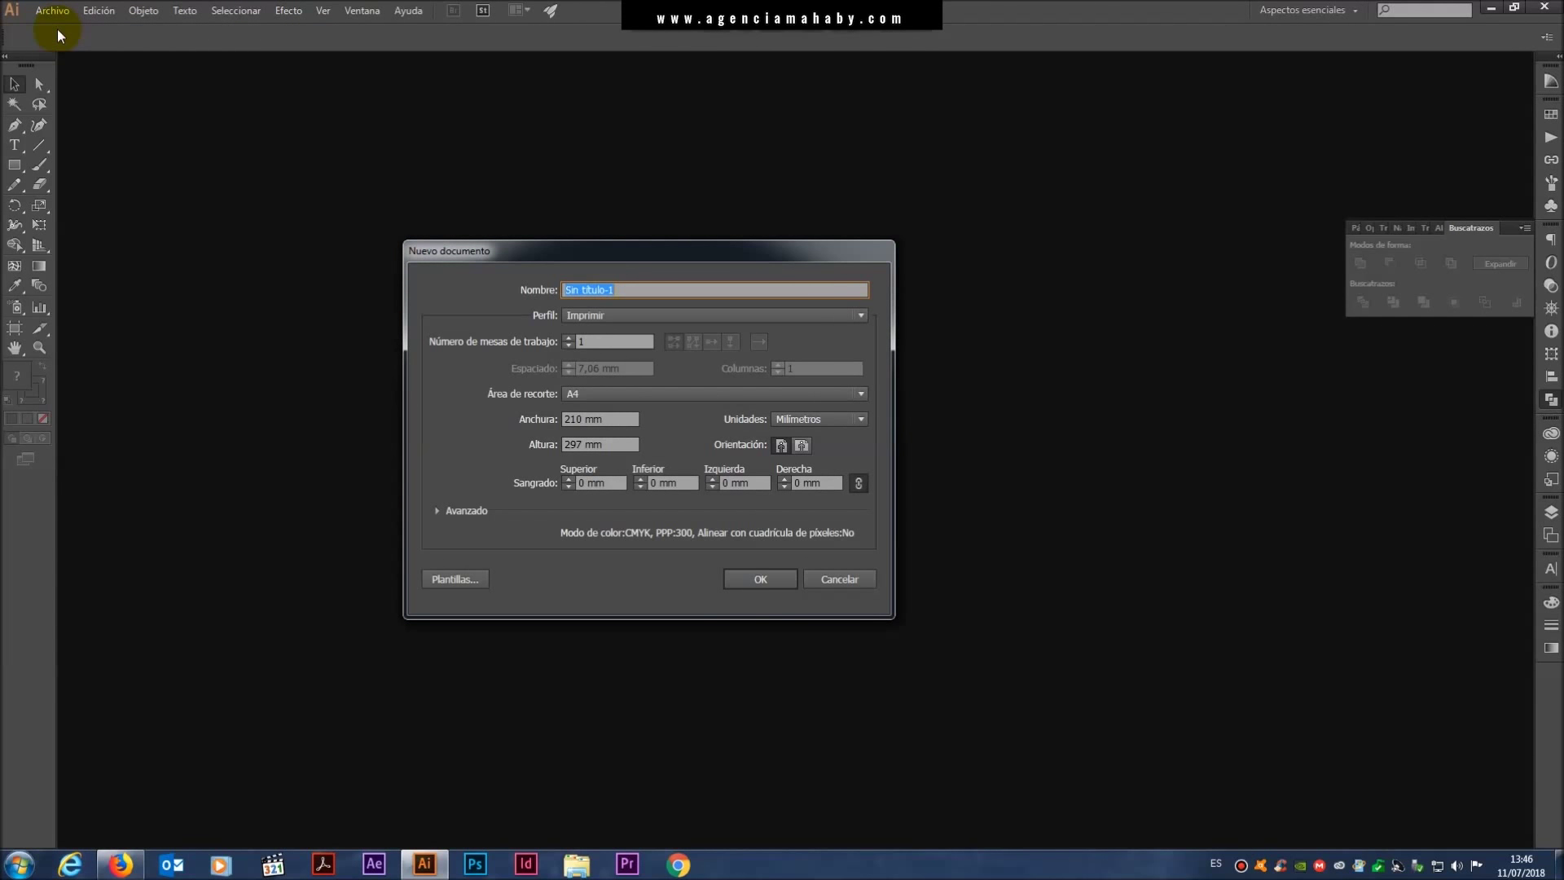
{"action": "type", "text": "lo"}
{"action": "type", "text": "go 02"}
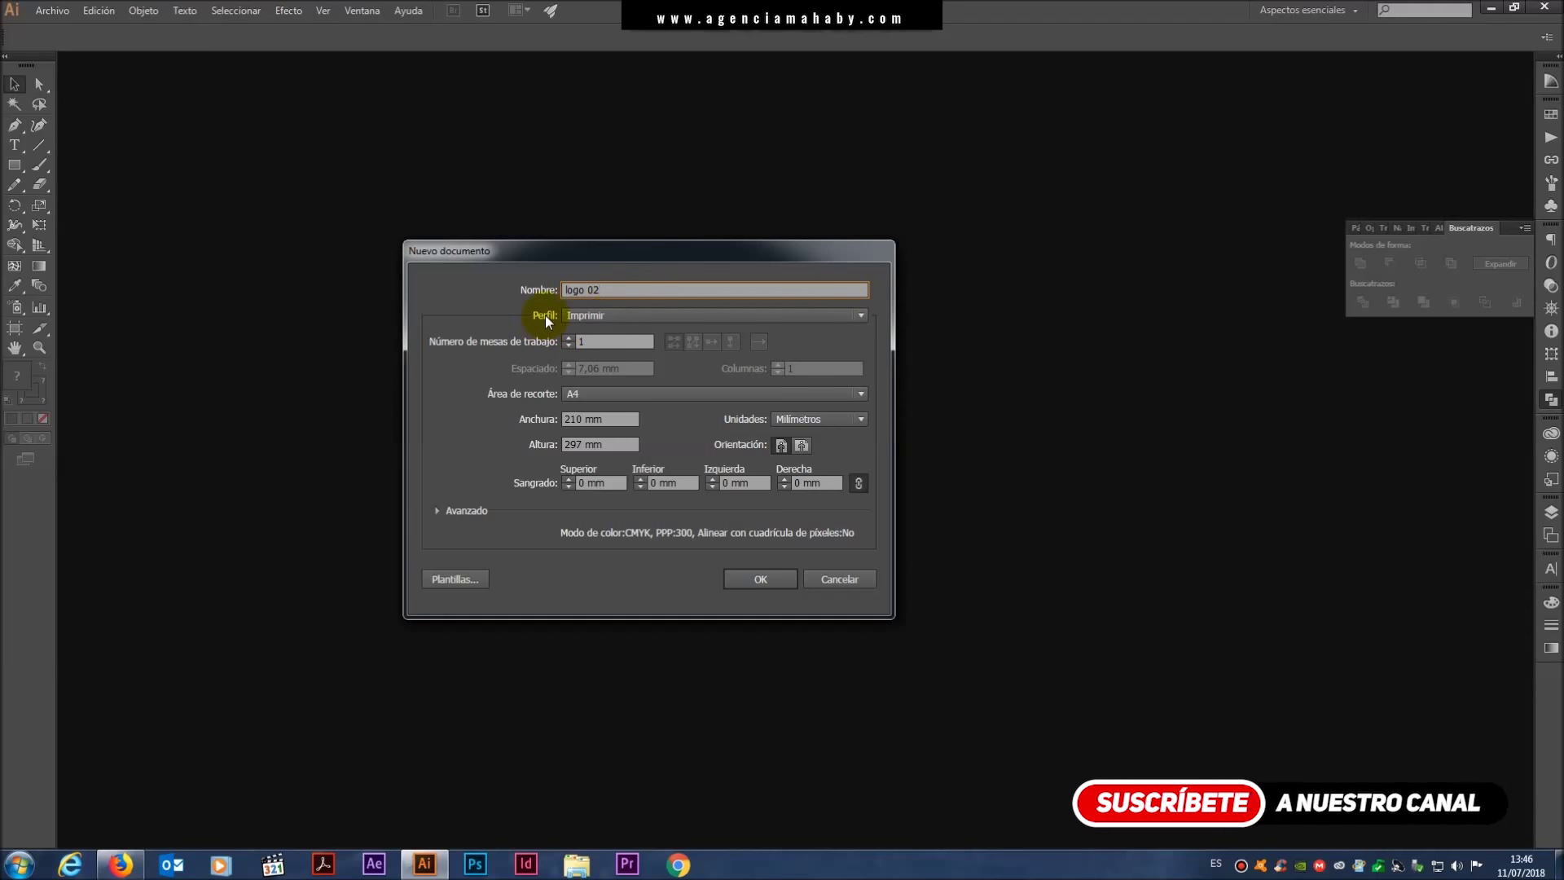
{"action": "left_click", "coordinate": [616, 315]}
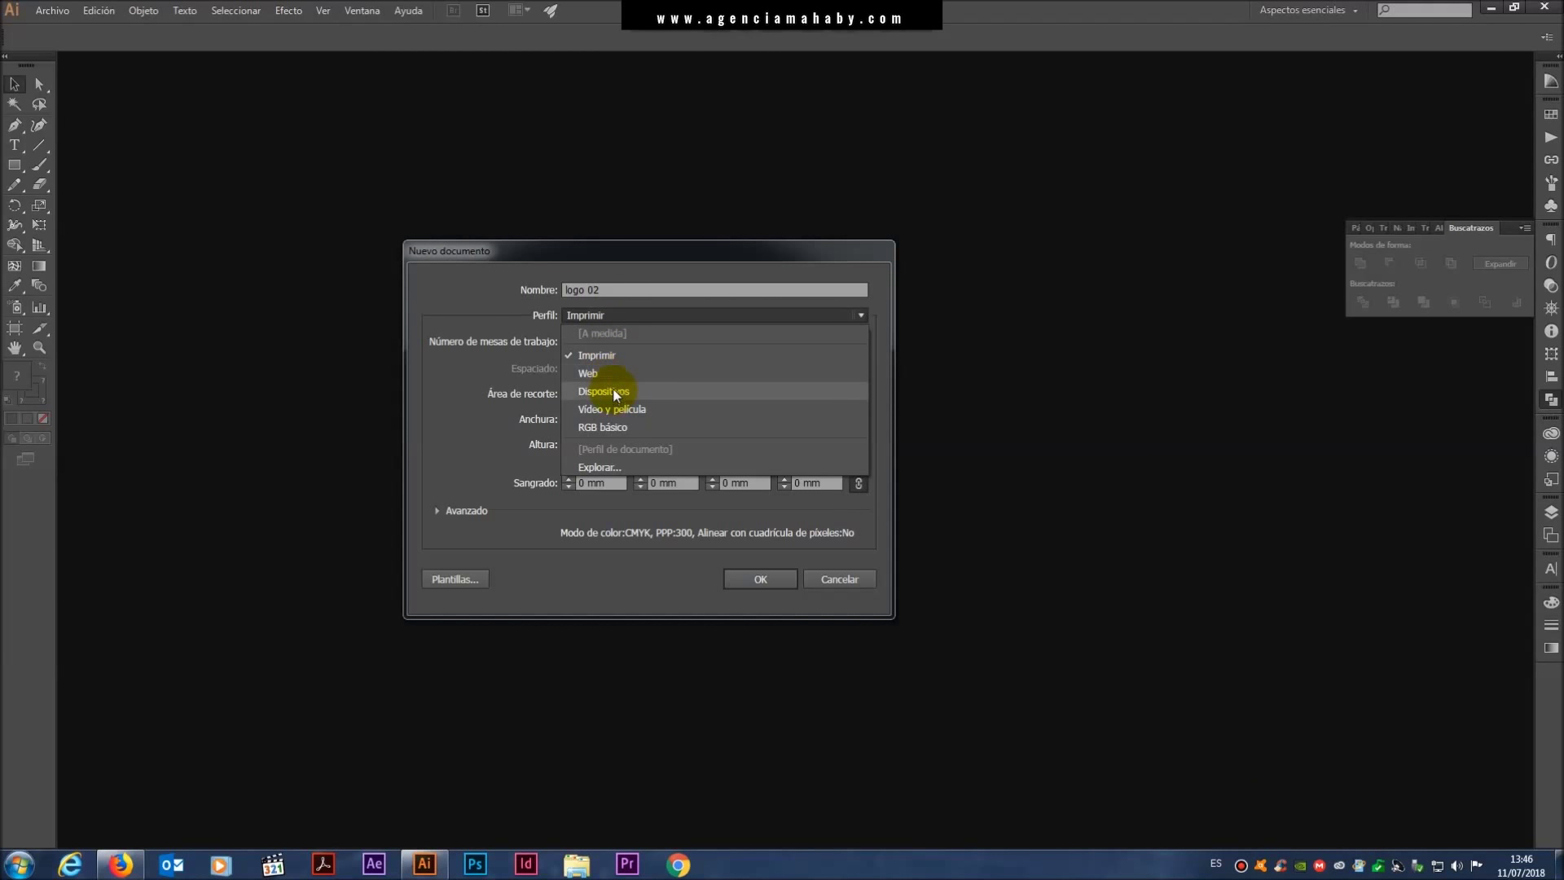
{"action": "left_click", "coordinate": [601, 354]}
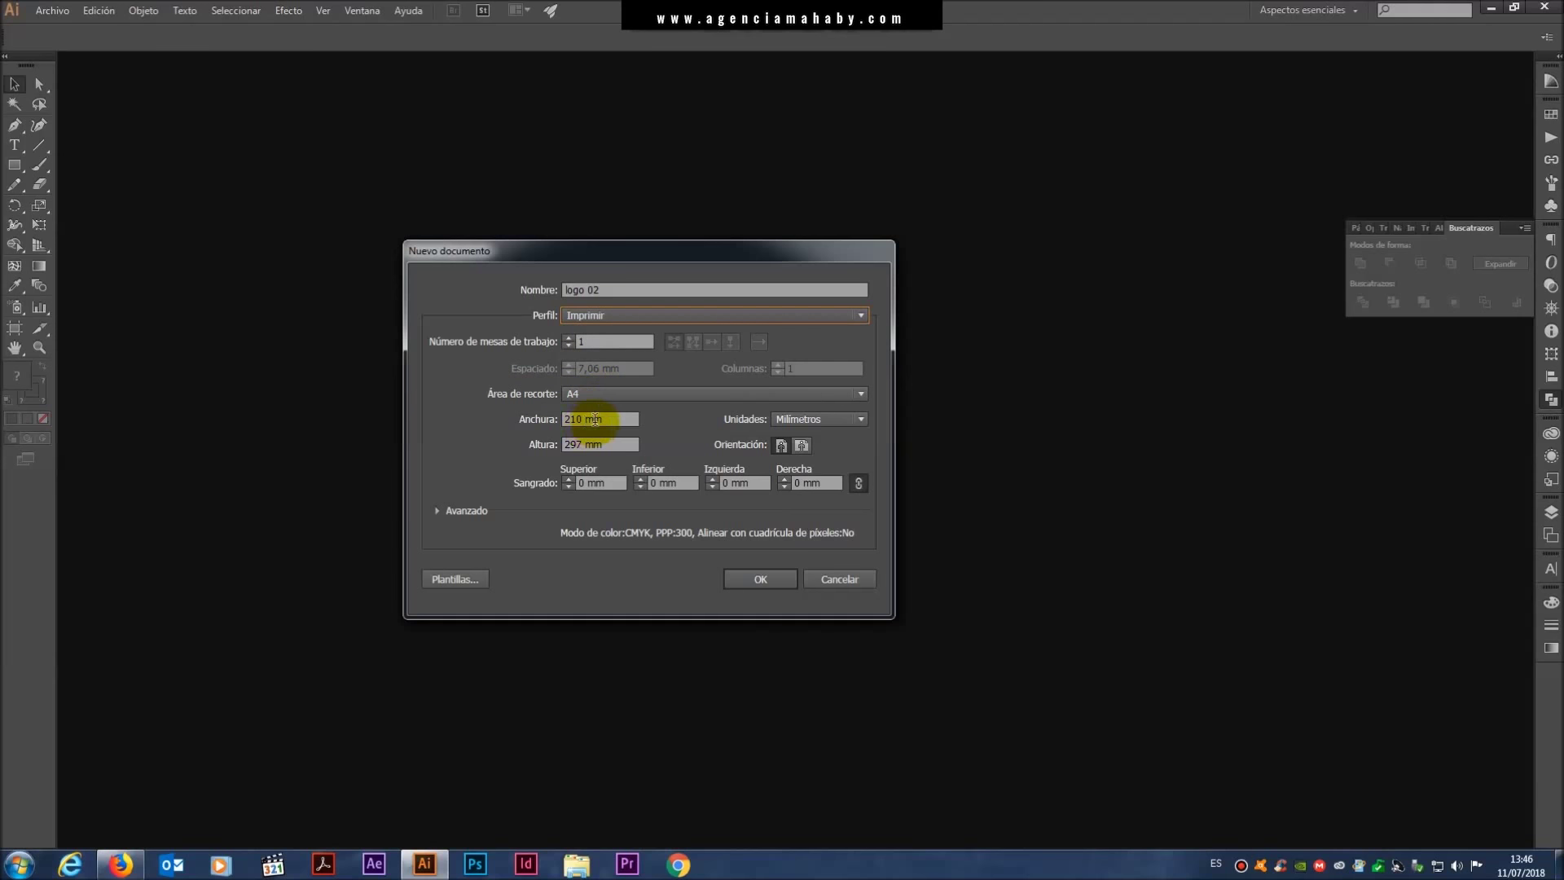
{"action": "double_click", "coordinate": [602, 417]}
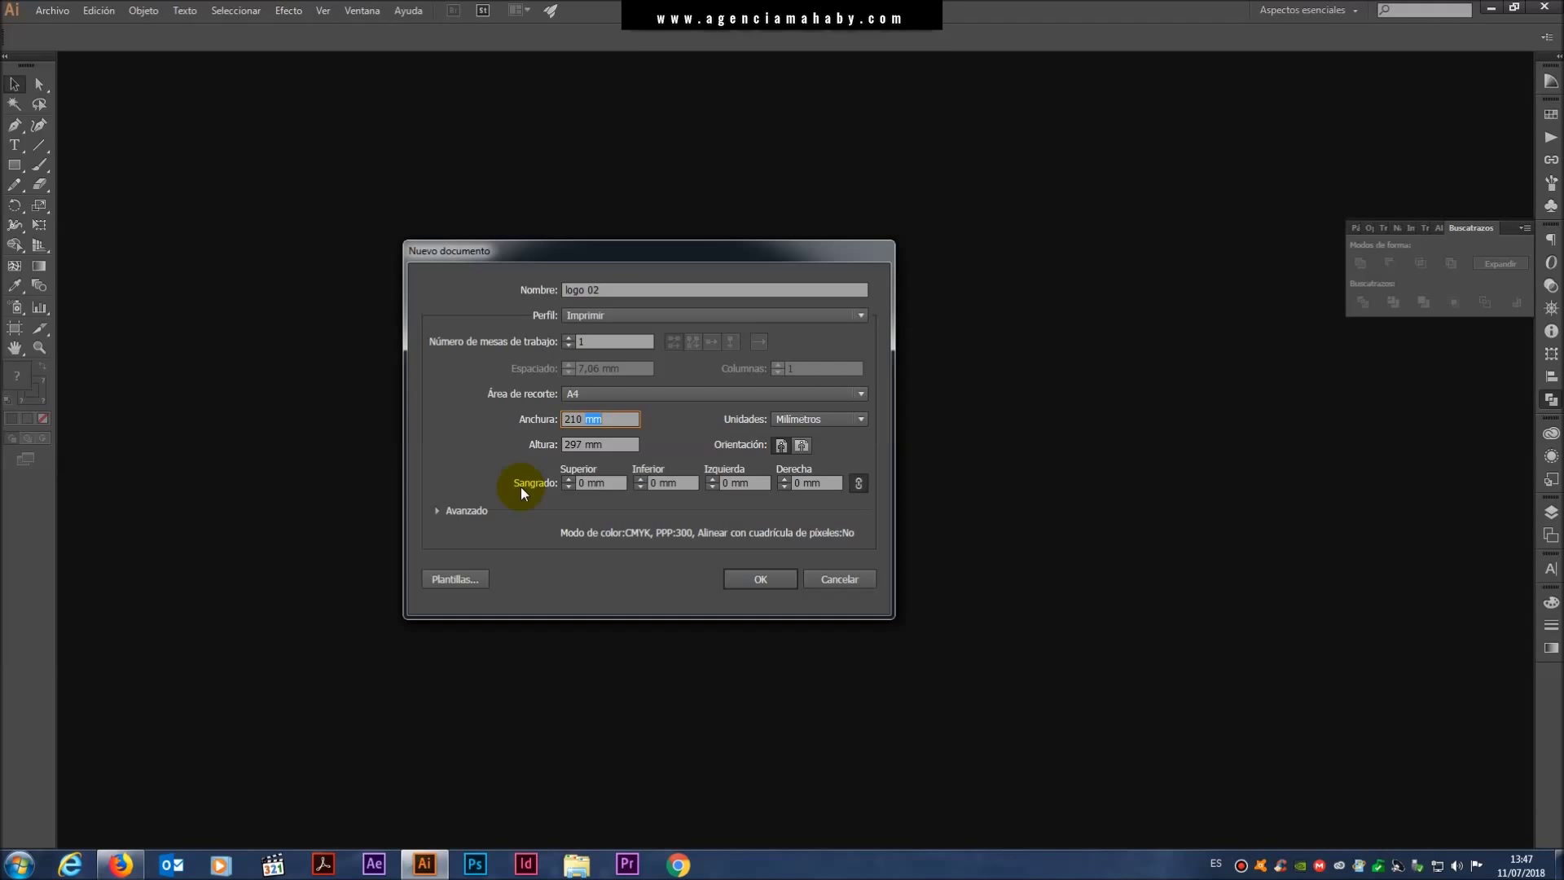
{"action": "left_click", "coordinate": [761, 579]}
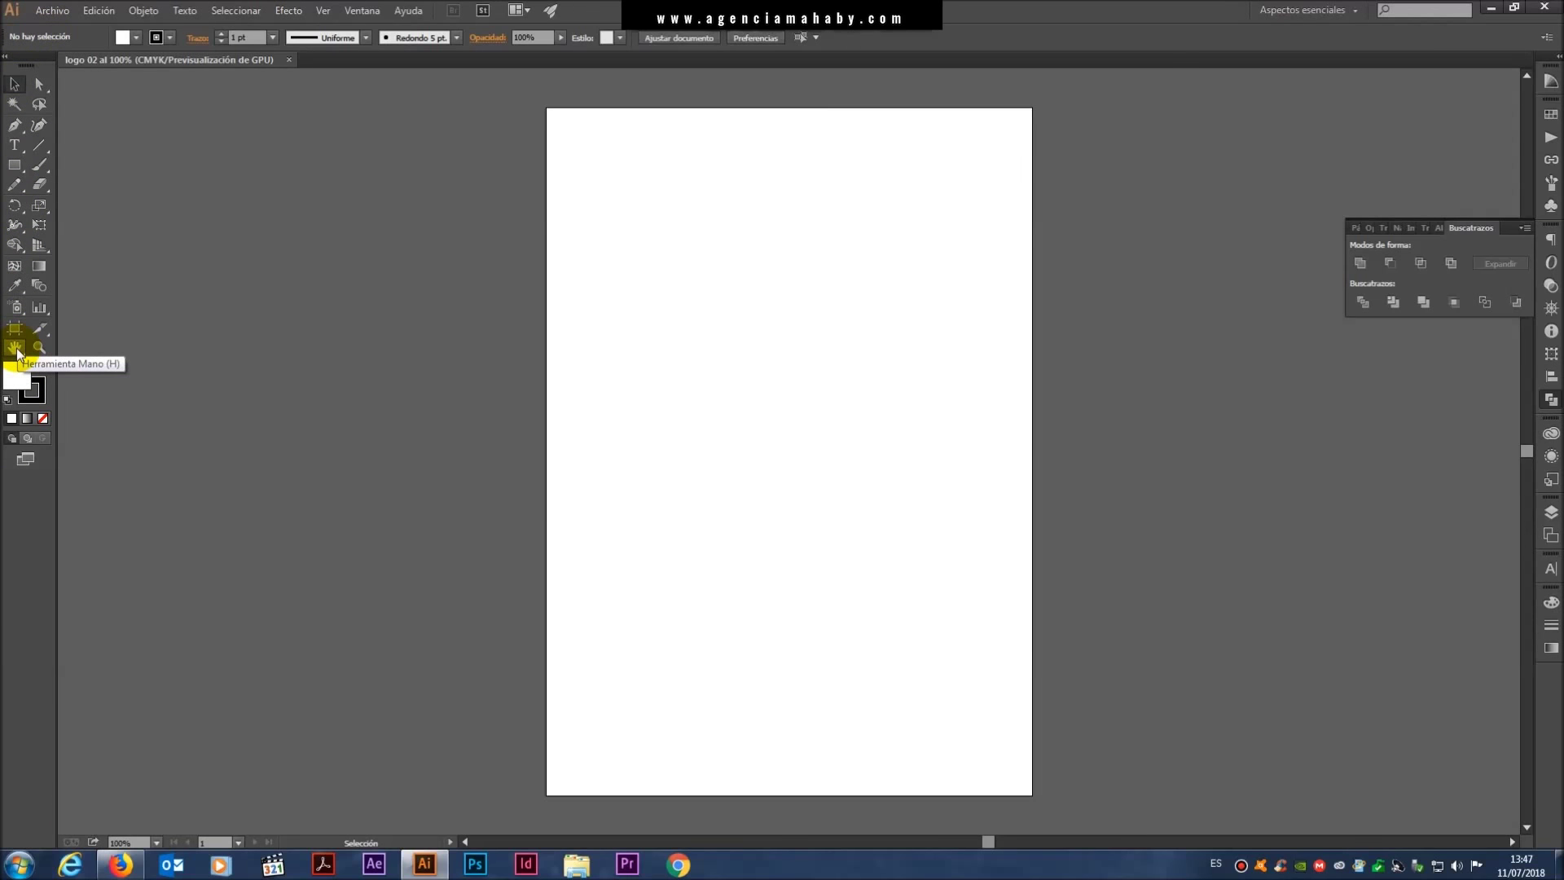
{"action": "left_click", "coordinate": [16, 350]}
{"action": "mouse_move", "coordinate": [907, 436]}
{"action": "left_mouse_down"}
{"action": "mouse_move", "coordinate": [720, 679]}
{"action": "mouse_move", "coordinate": [1121, 432]}
{"action": "mouse_move", "coordinate": [737, 464]}
{"action": "mouse_move", "coordinate": [701, 639]}
{"action": "mouse_move", "coordinate": [782, 348]}
{"action": "mouse_move", "coordinate": [967, 562]}
{"action": "mouse_move", "coordinate": [950, 600]}
{"action": "mouse_move", "coordinate": [904, 488]}
{"action": "mouse_move", "coordinate": [673, 528]}
{"action": "mouse_move", "coordinate": [649, 600]}
{"action": "mouse_move", "coordinate": [579, 576]}
{"action": "mouse_move", "coordinate": [649, 611]}
{"action": "mouse_move", "coordinate": [828, 648]}
{"action": "mouse_move", "coordinate": [751, 570]}
{"action": "mouse_move", "coordinate": [725, 489]}
{"action": "mouse_move", "coordinate": [689, 533]}
{"action": "left_mouse_up"}
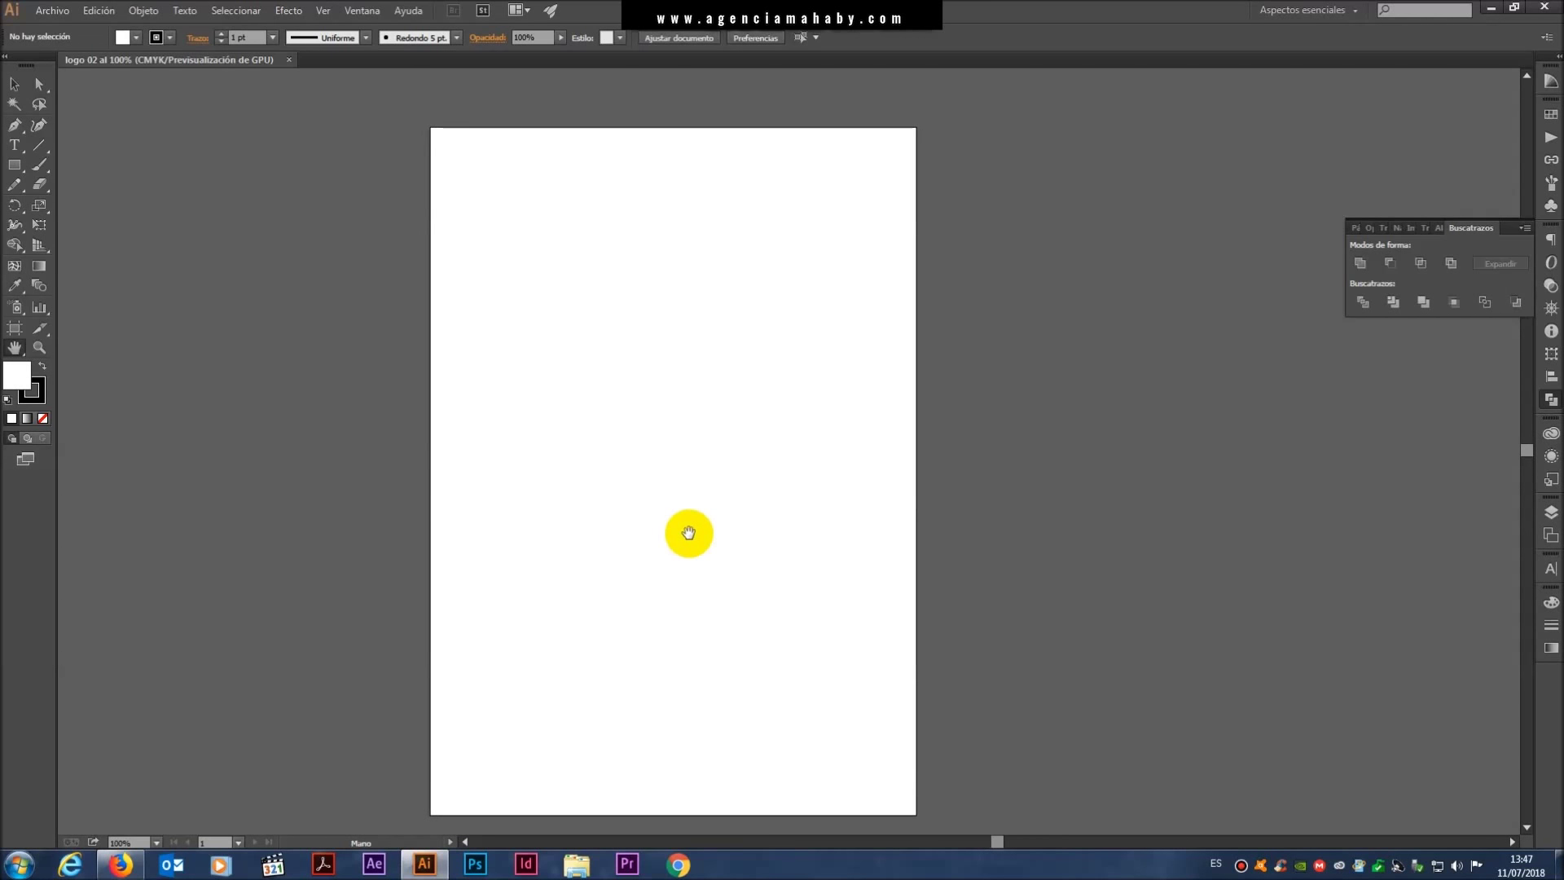
{"action": "mouse_move", "coordinate": [741, 388]}
{"action": "left_mouse_down"}
{"action": "mouse_move", "coordinate": [723, 380]}
{"action": "mouse_move", "coordinate": [889, 371]}
{"action": "mouse_move", "coordinate": [852, 384]}
{"action": "left_mouse_up"}
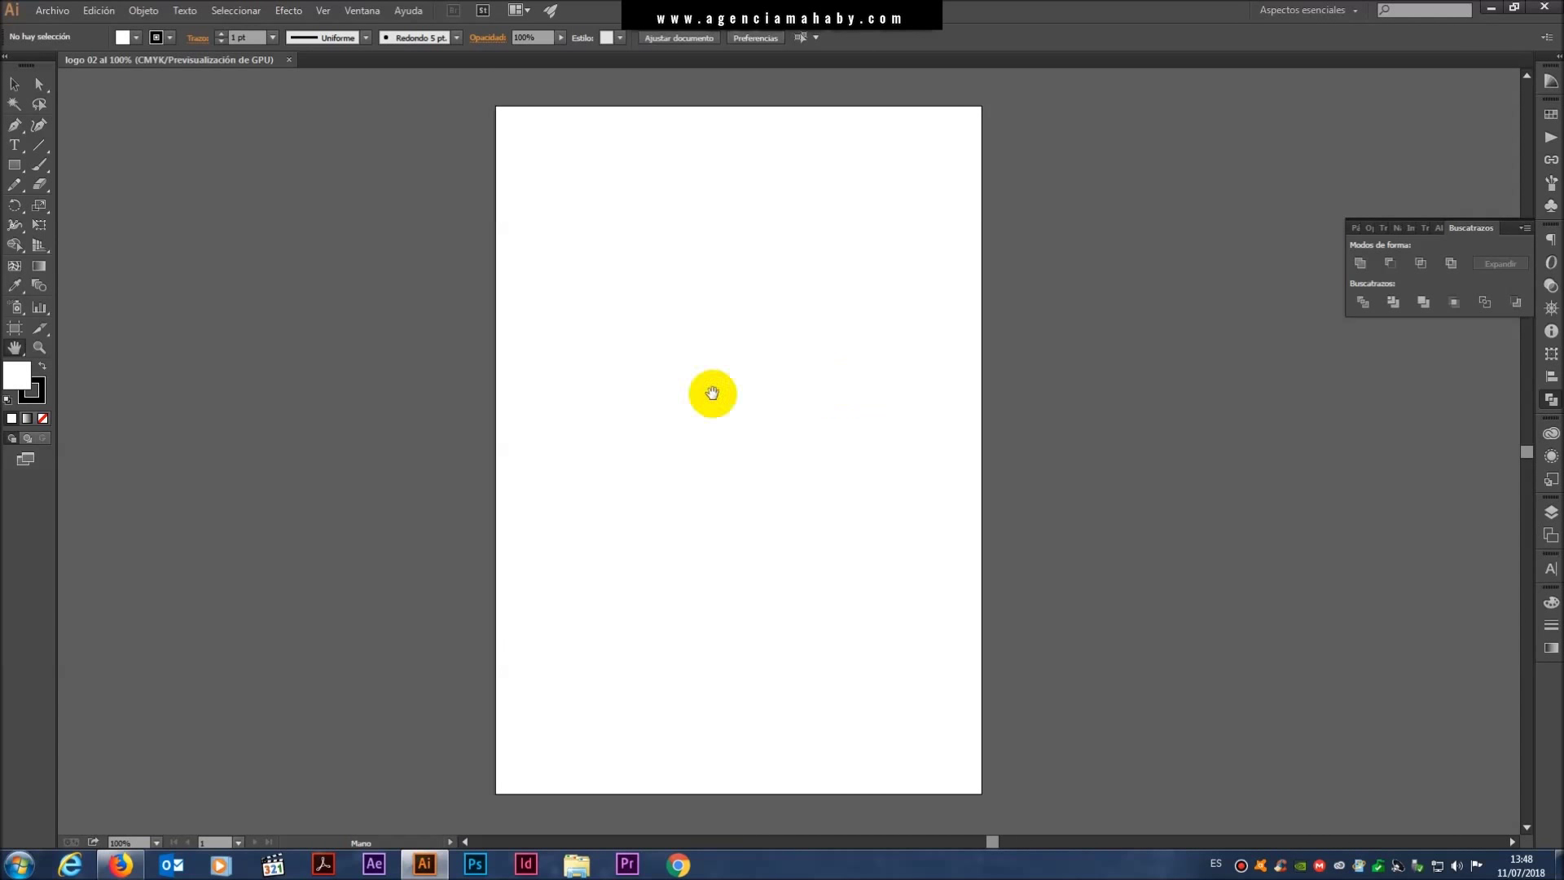
{"action": "left_click", "coordinate": [39, 348]}
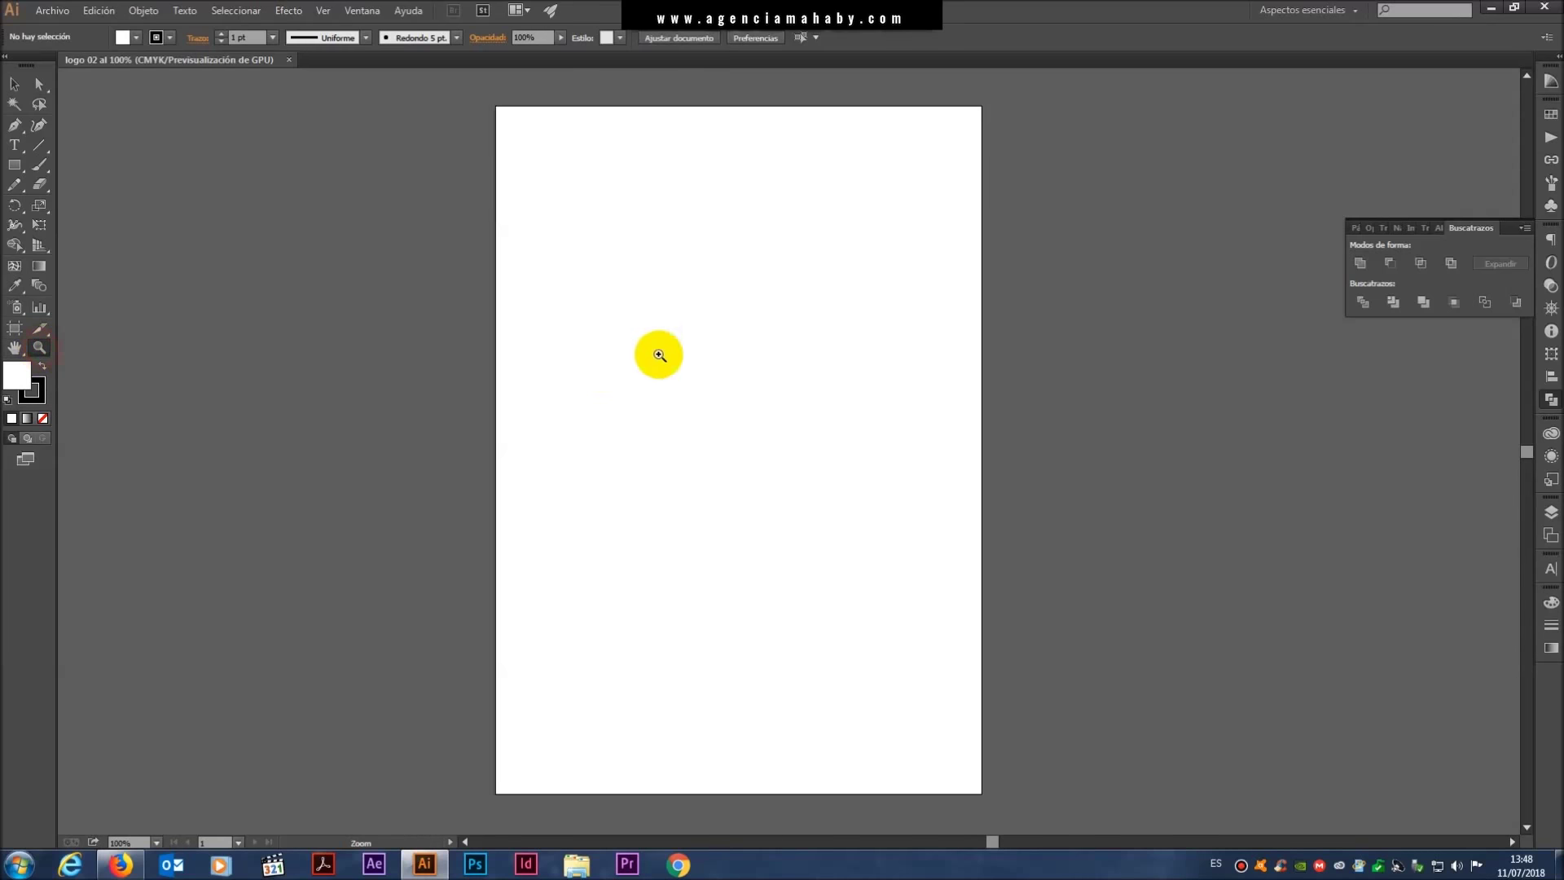
{"action": "left_click_drag", "start_coordinate": [543, 206], "coordinate": [593, 262]}
{"action": "left_click", "coordinate": [660, 308]}
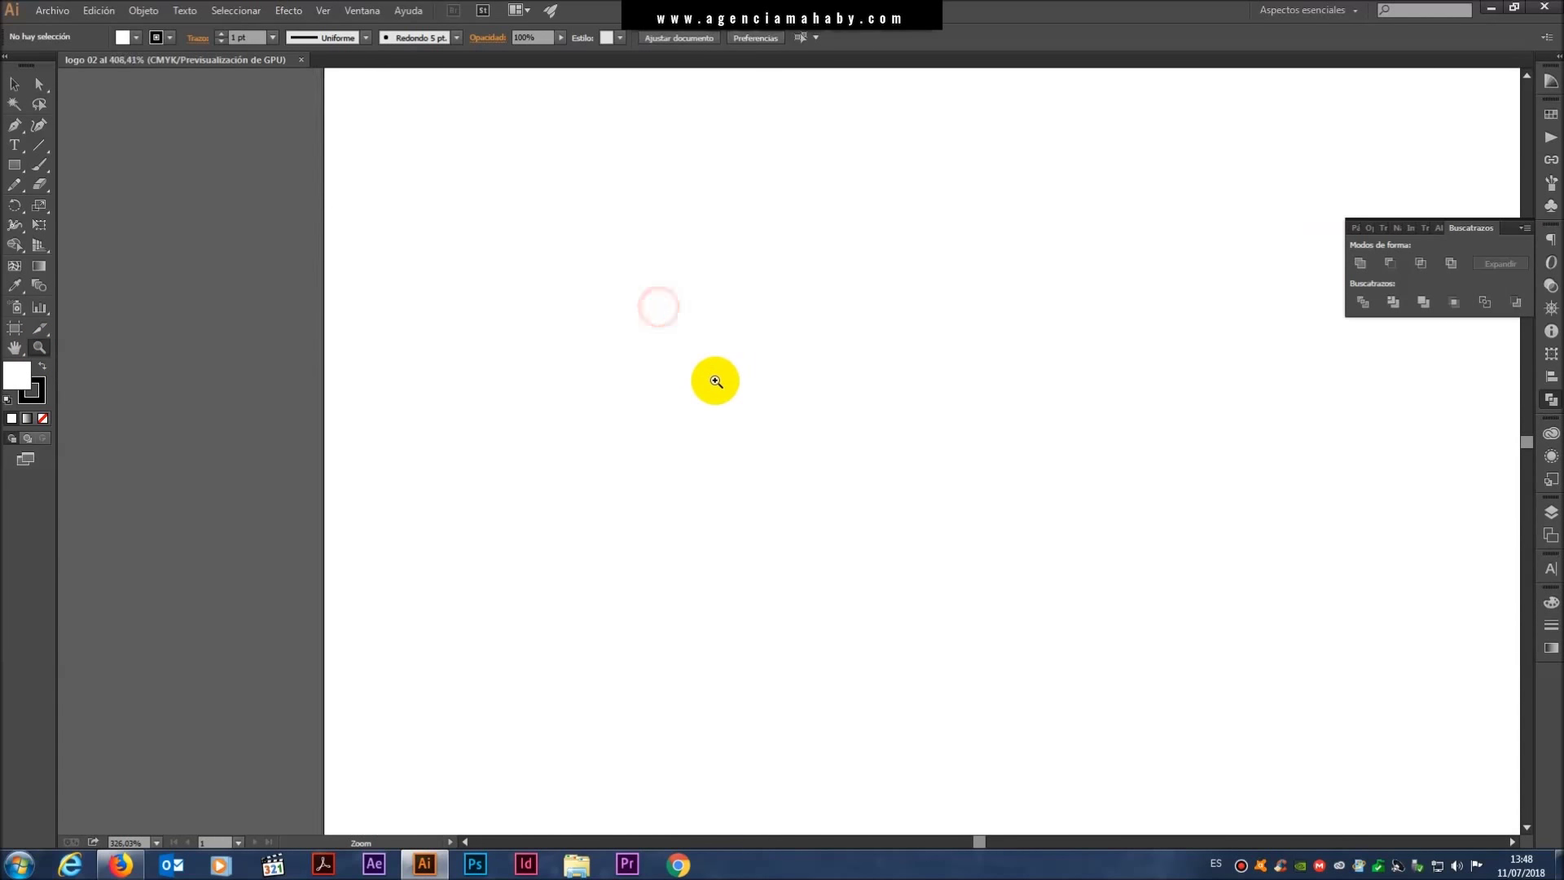
{"action": "left_click_drag", "start_coordinate": [871, 356], "coordinate": [484, 324]}
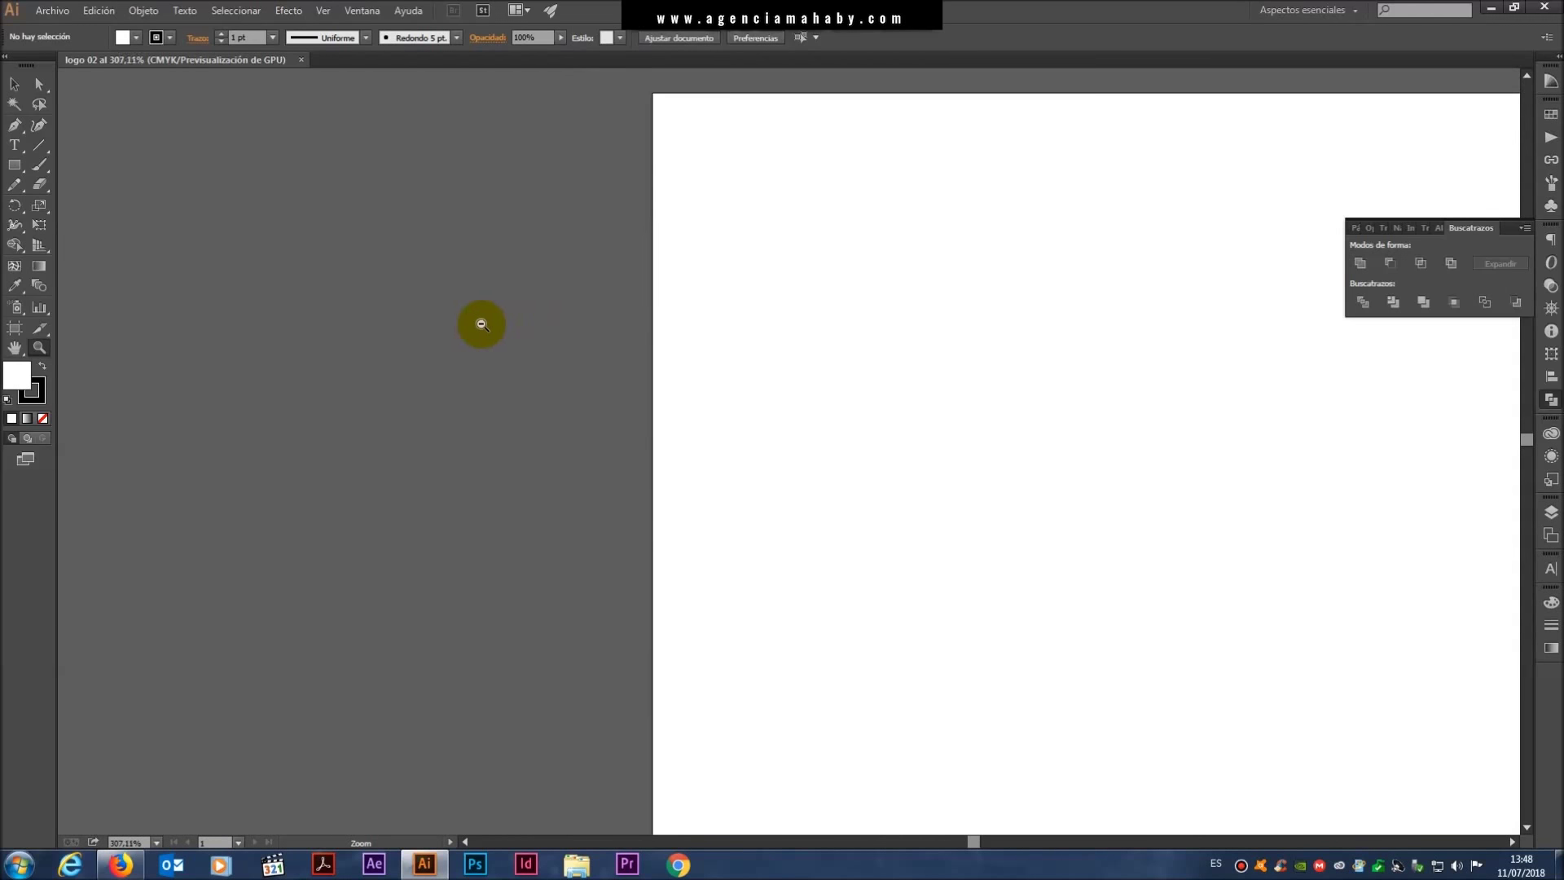
{"action": "left_click_drag", "start_coordinate": [484, 324], "coordinate": [444, 333]}
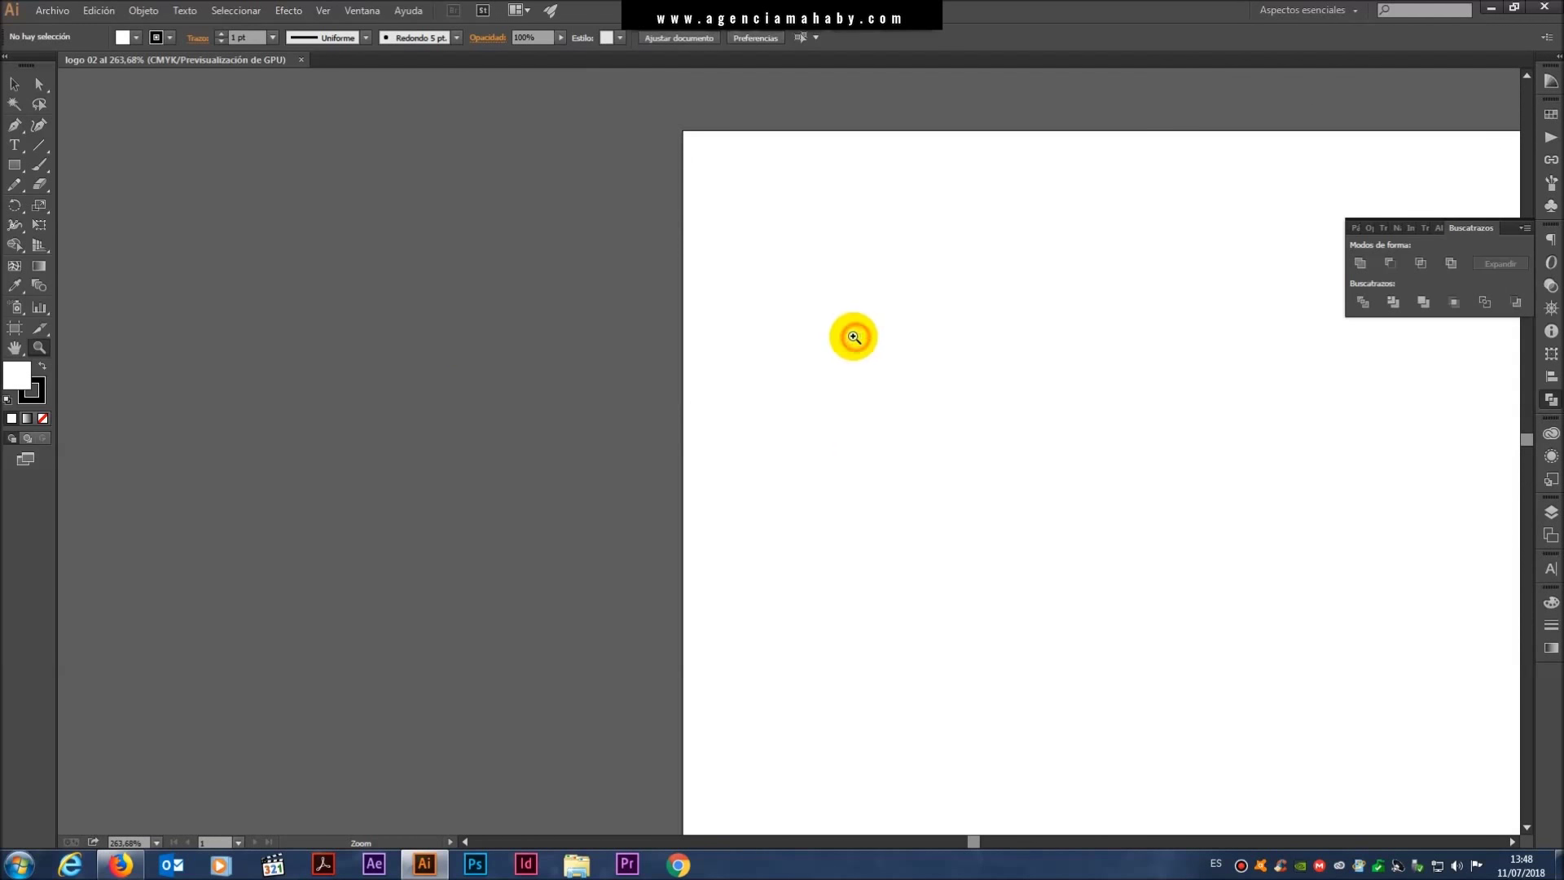
{"action": "mouse_move", "coordinate": [856, 337]}
{"action": "left_mouse_down"}
{"action": "mouse_move", "coordinate": [989, 335]}
{"action": "mouse_move", "coordinate": [824, 329]}
{"action": "left_mouse_up"}
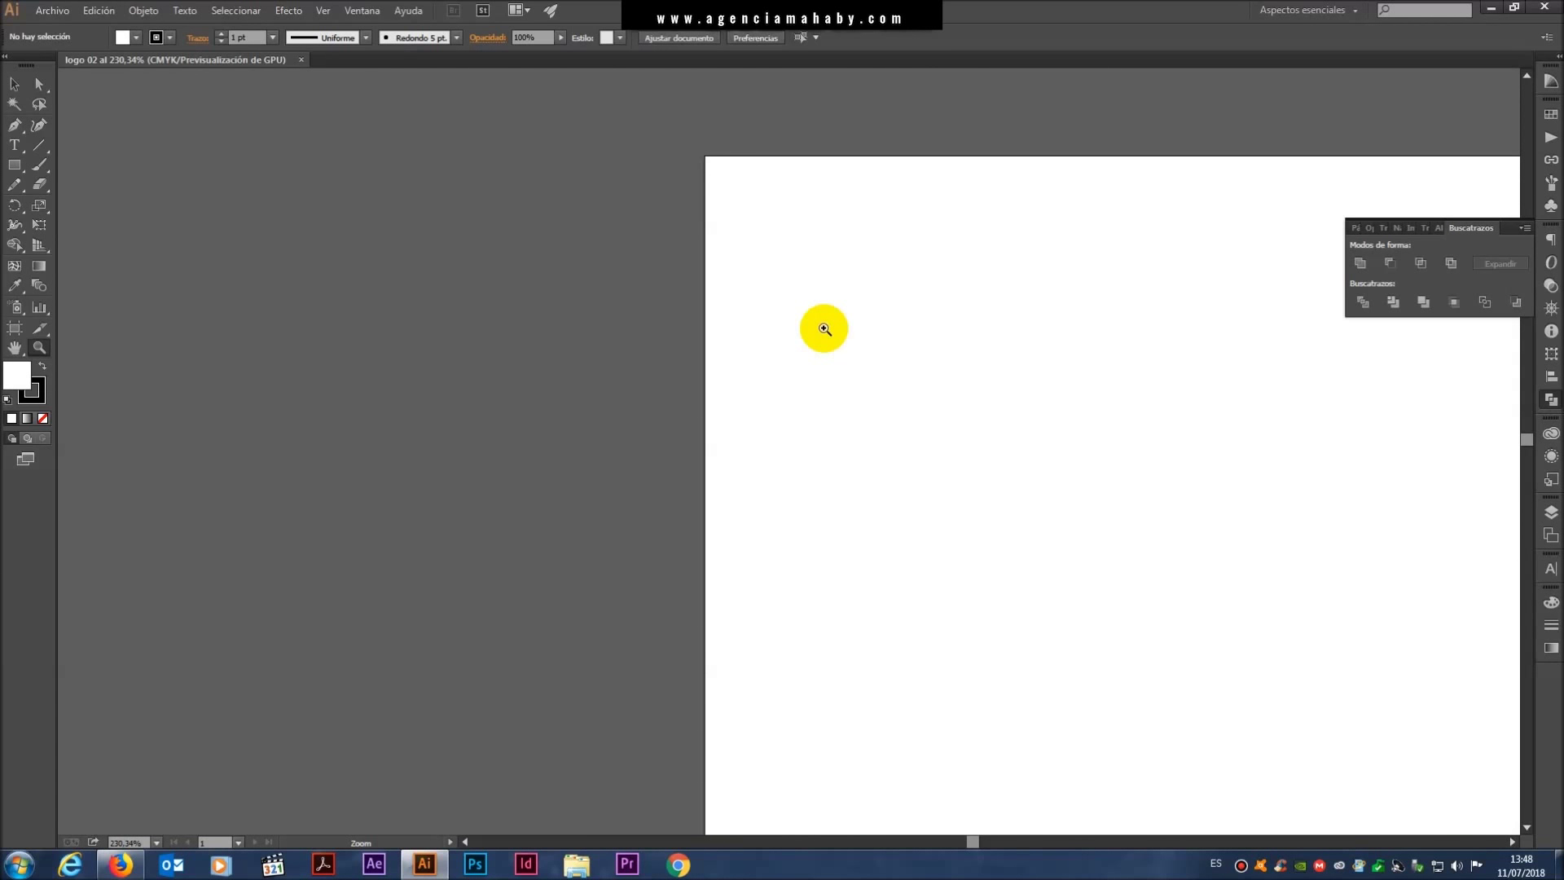
{"action": "key", "text": "ctrl+plus"}
{"action": "key", "text": "ctrl+plus"}
{"action": "key", "text": "ctrl+plus"}
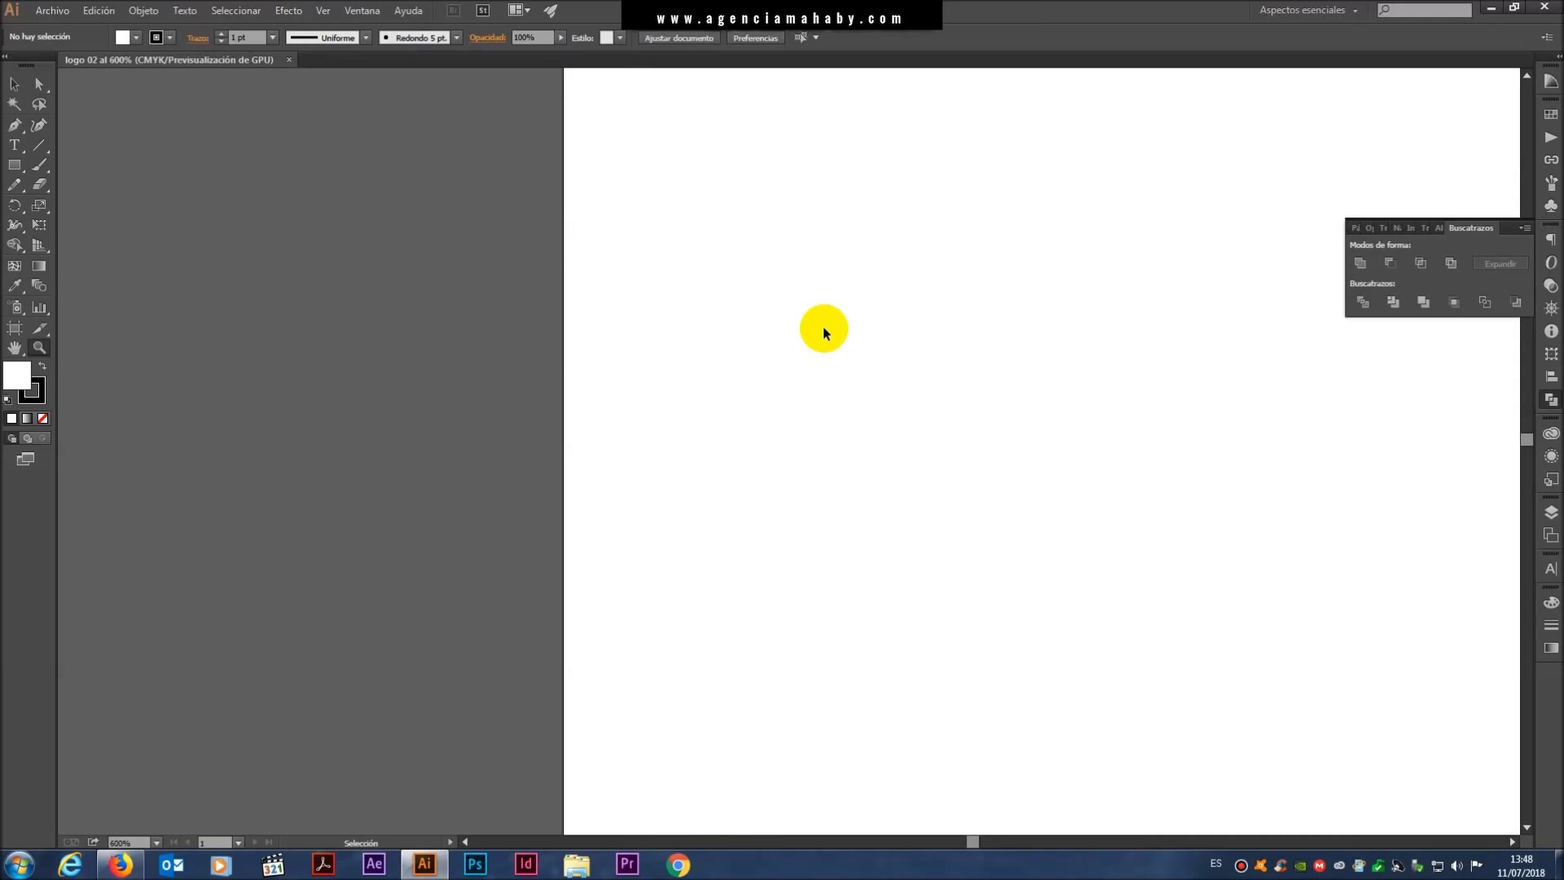
{"action": "key", "text": "ctrl+minus"}
{"action": "key", "text": "ctrl+minus"}
{"action": "key", "text": "ctrl+minus"}
{"action": "key", "text": "ctrl+minus"}
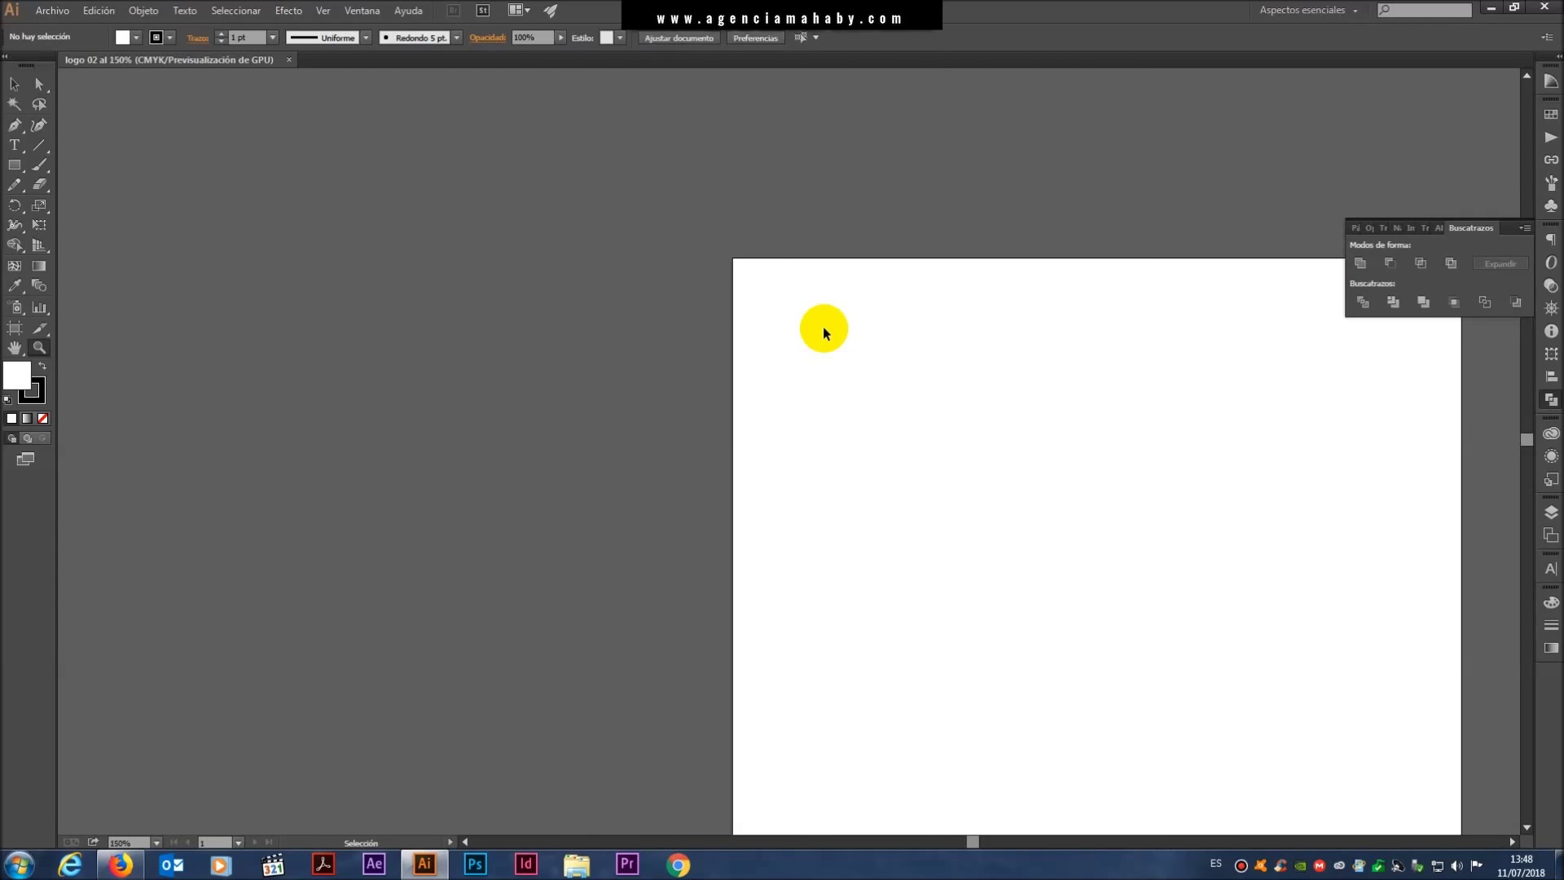
{"action": "key", "text": "ctrl+minus"}
{"action": "key", "text": "ctrl+0"}
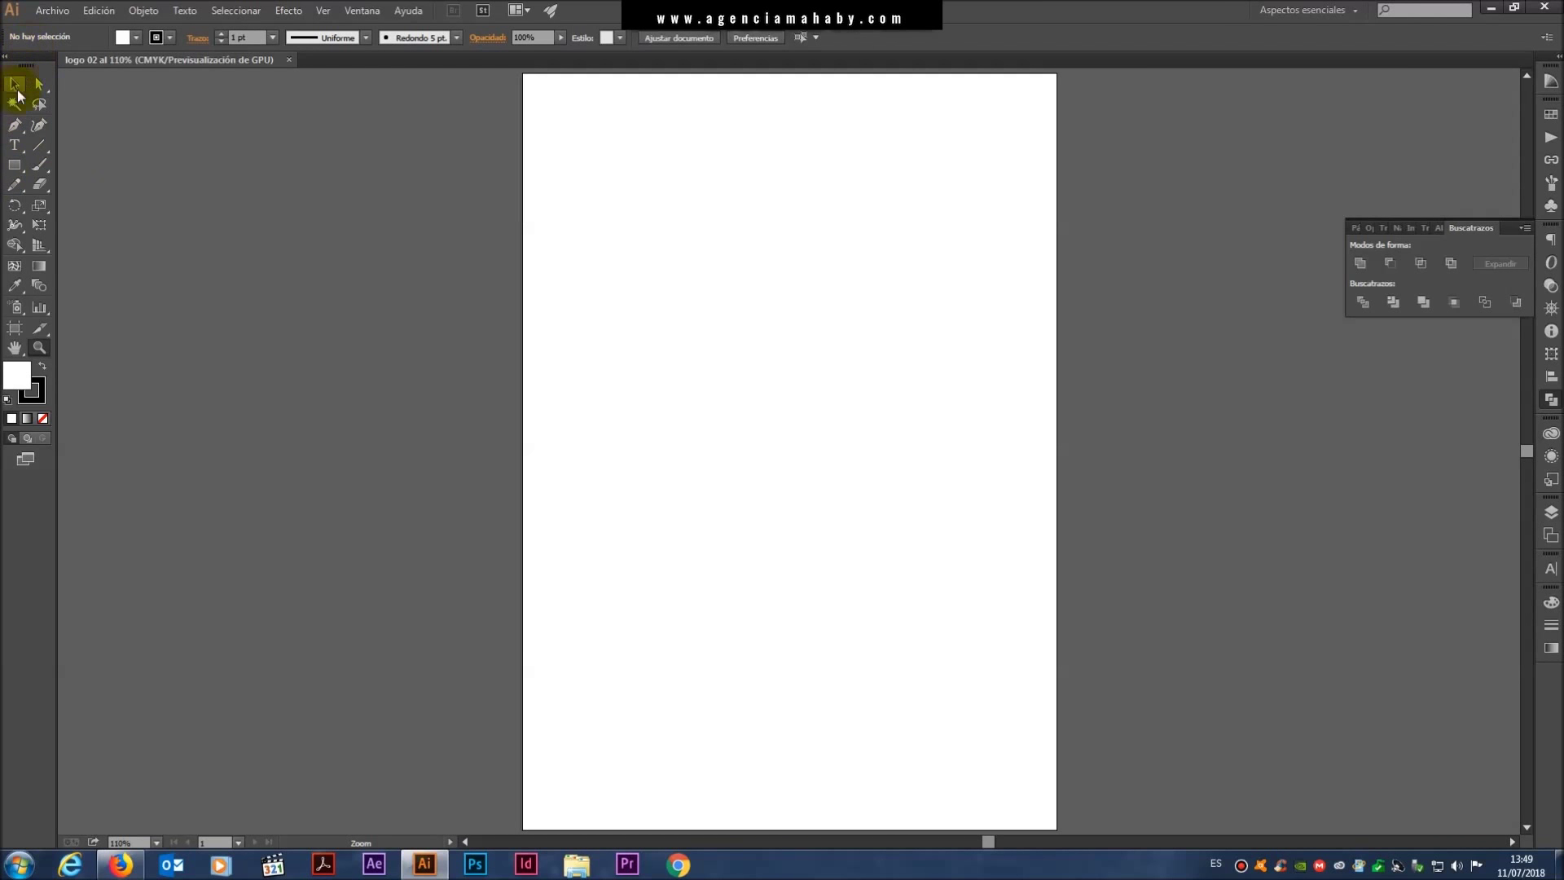
- Type the word 'logo' near the top of the page, fixing a typo
{"action": "left_click", "coordinate": [15, 147]}
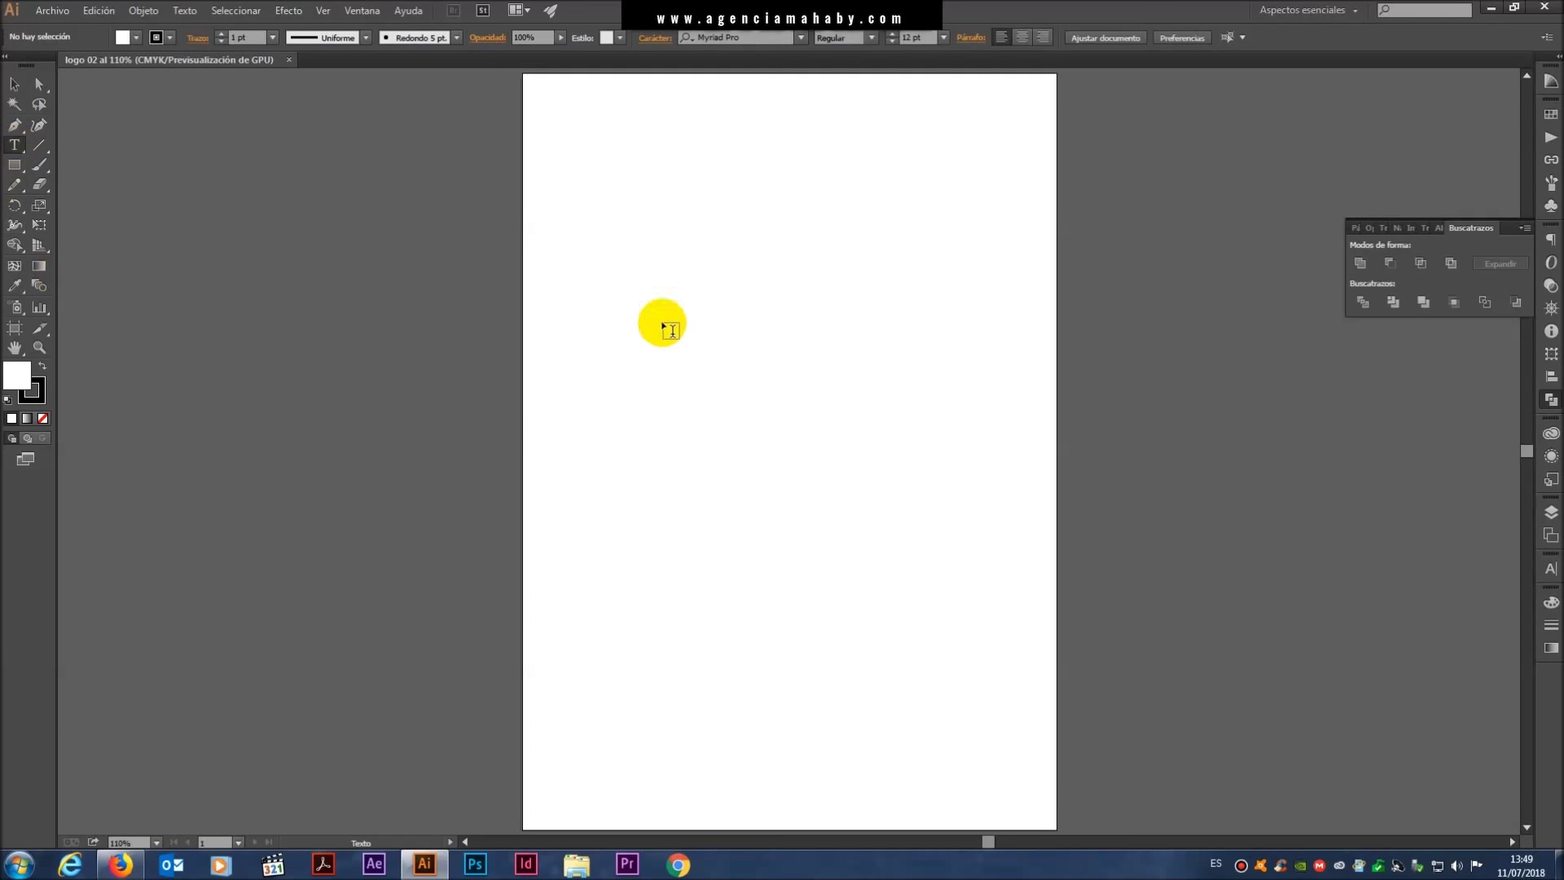
{"action": "left_click", "coordinate": [643, 252]}
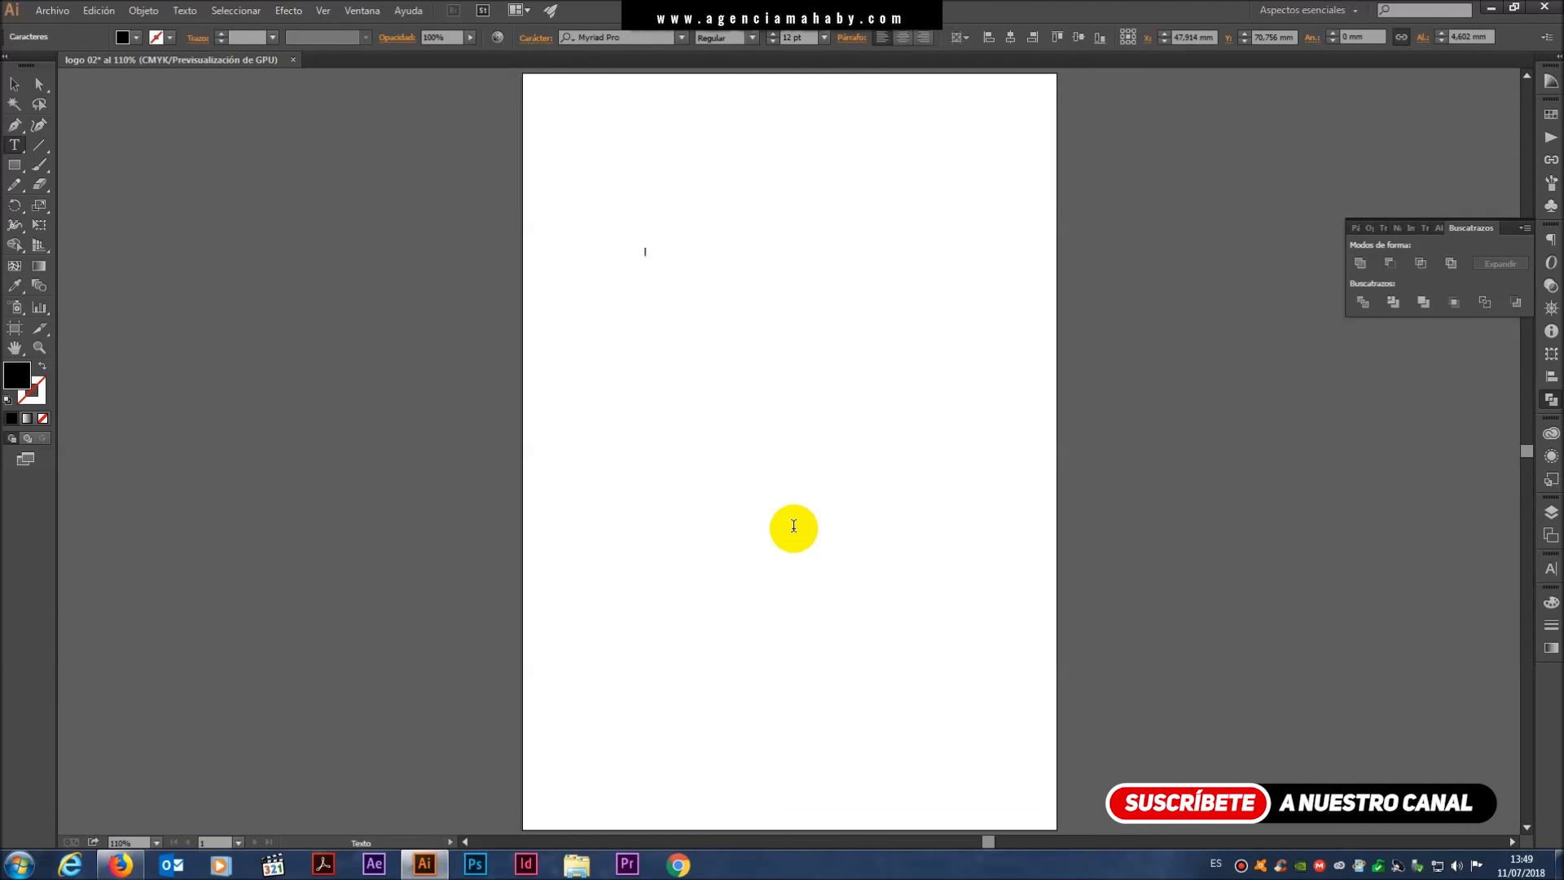
{"action": "type", "text": "lgo"}
{"action": "key", "text": "BackSpace"}
{"action": "key", "text": "BackSpace"}
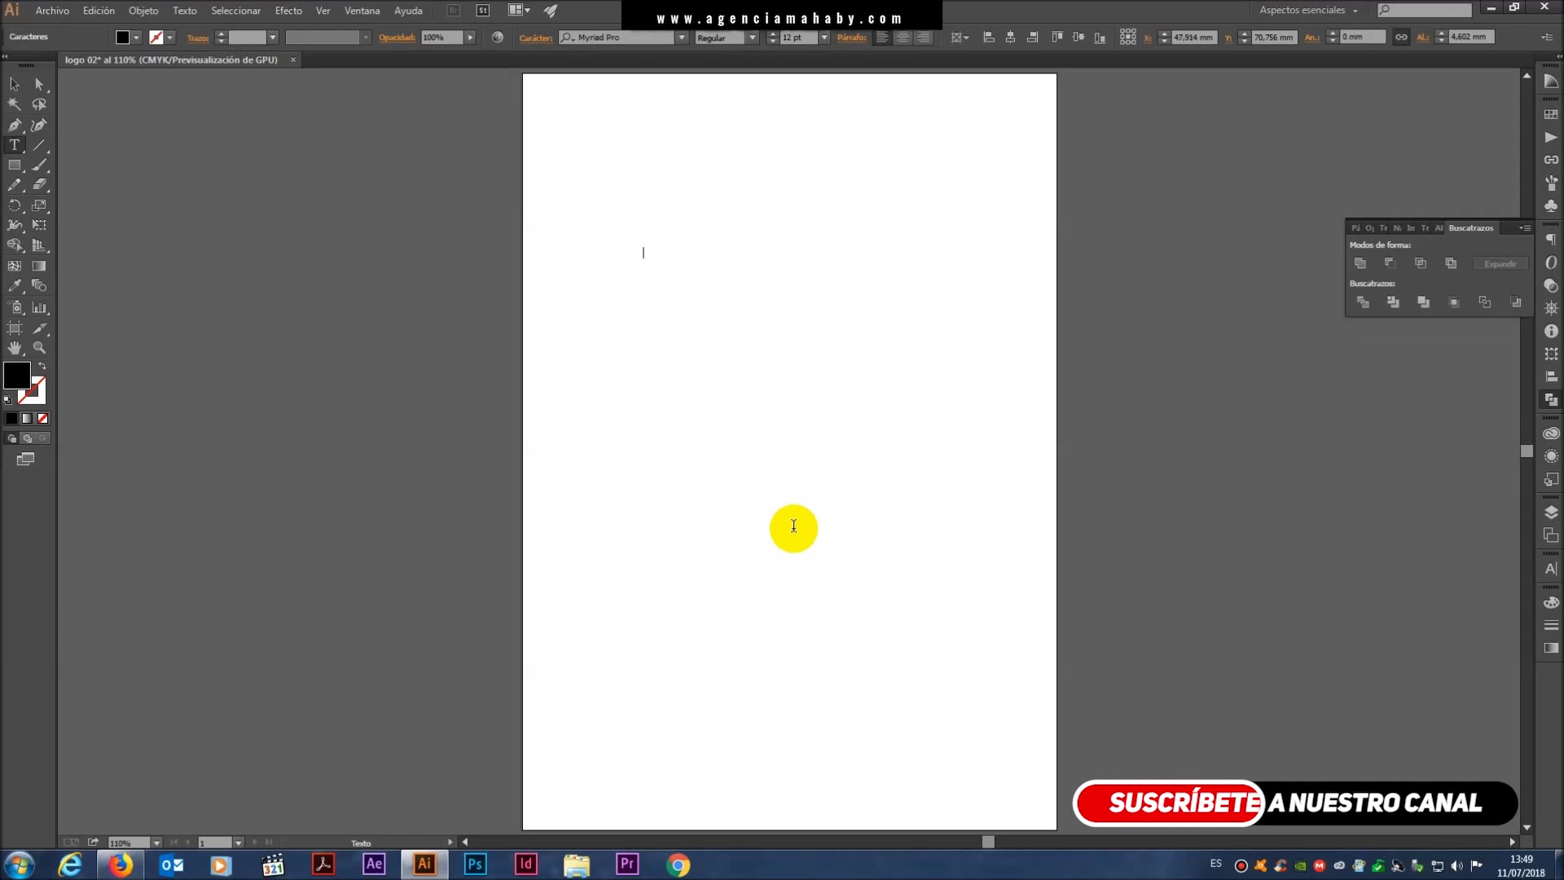
{"action": "type", "text": "ogo"}
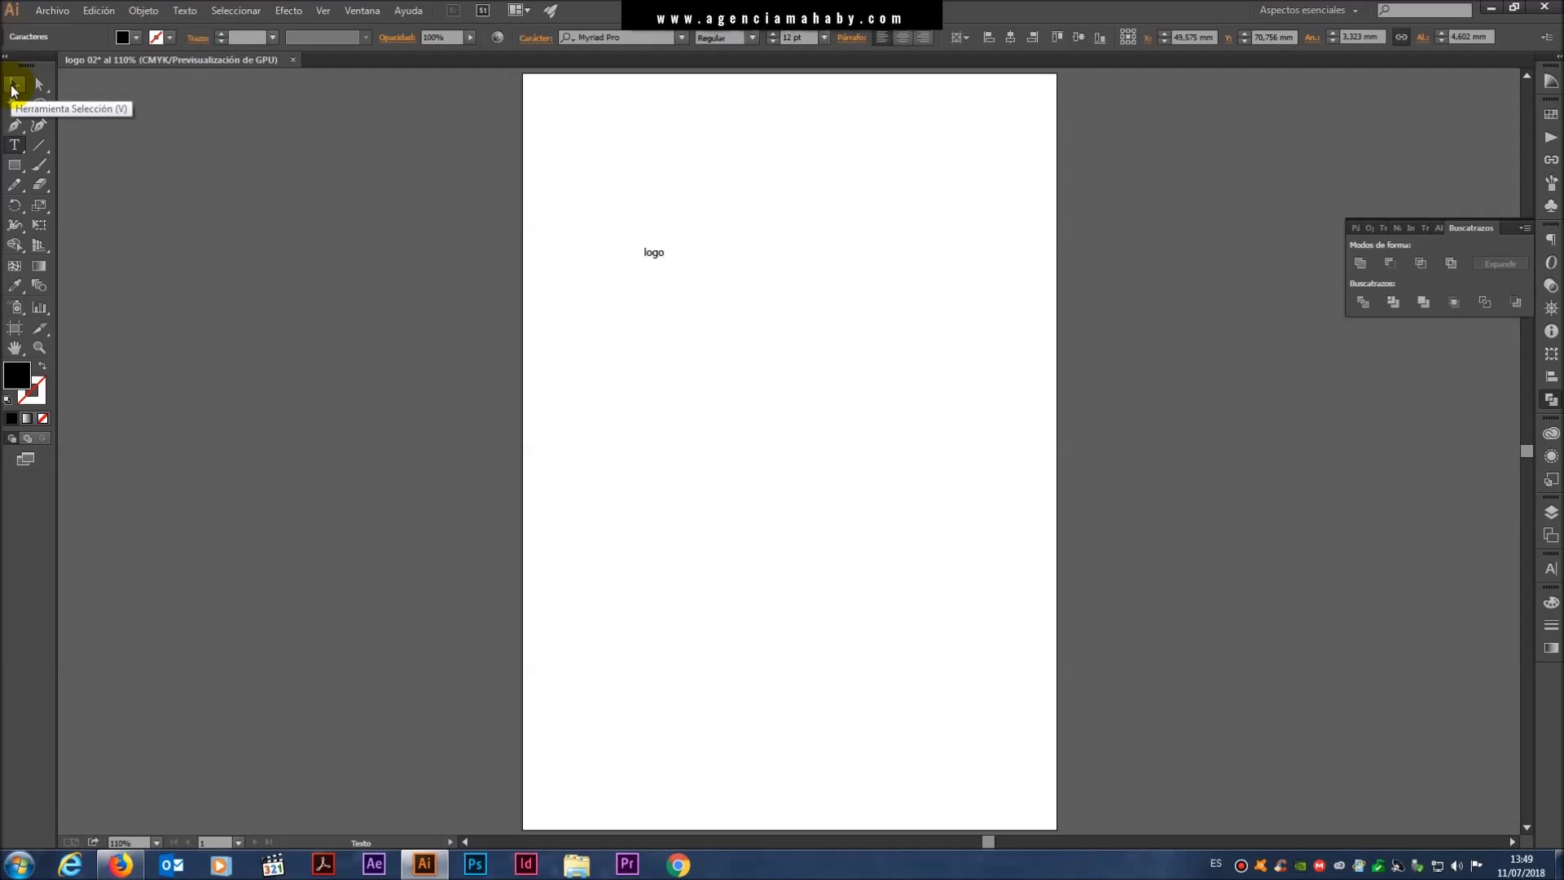
- Move the 'logo' text up and scale it to about 120 mm wide
{"action": "left_click", "coordinate": [12, 86]}
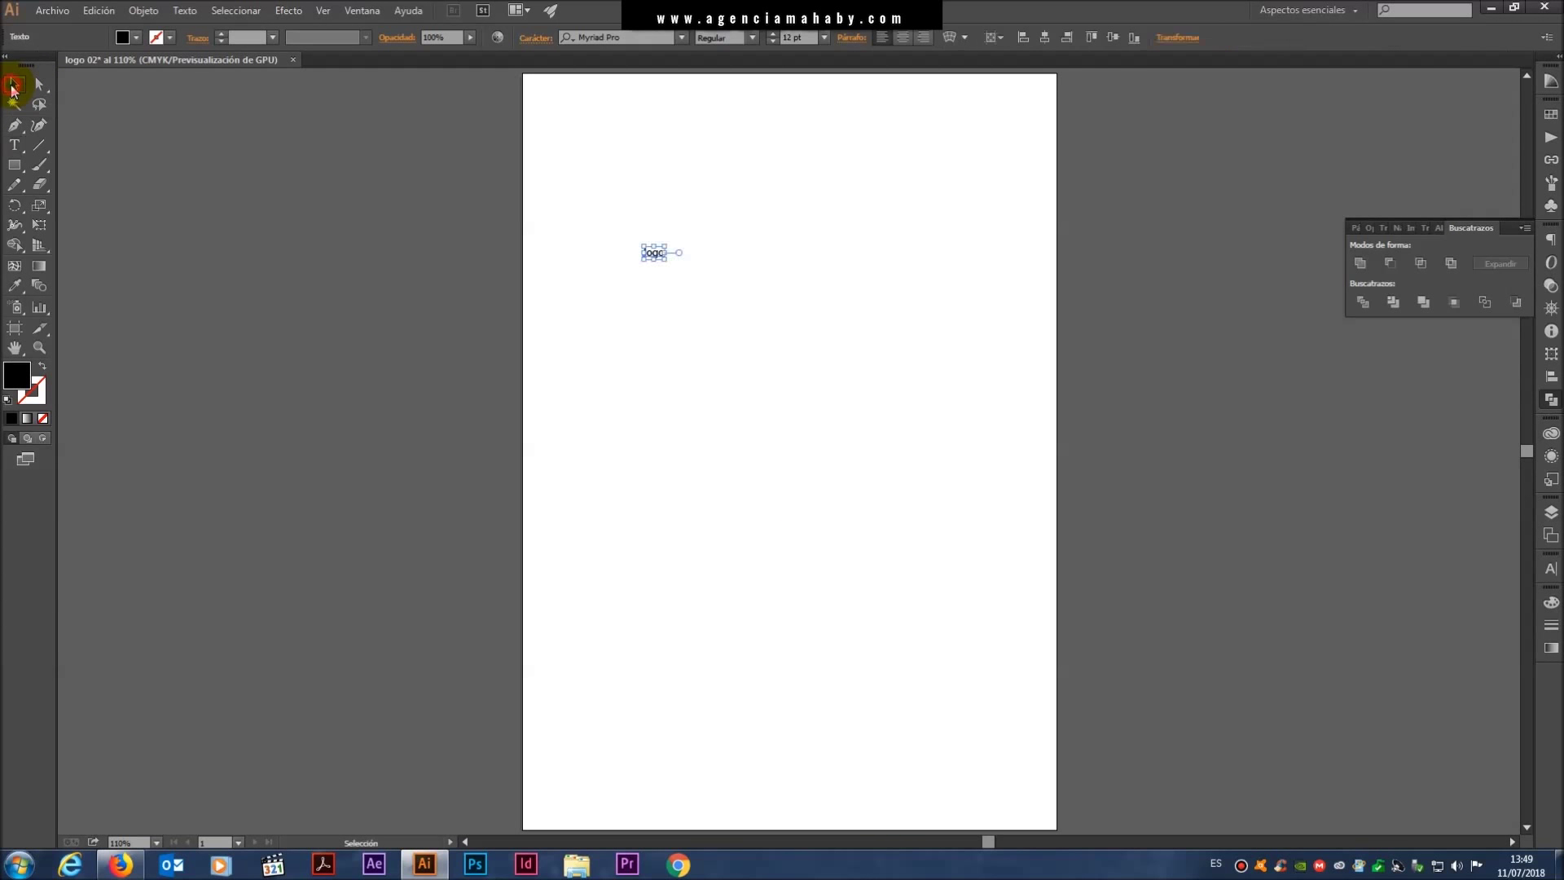
{"action": "left_click", "coordinate": [766, 324]}
{"action": "mouse_move", "coordinate": [656, 252]}
{"action": "left_mouse_down"}
{"action": "mouse_move", "coordinate": [768, 361]}
{"action": "mouse_move", "coordinate": [805, 218]}
{"action": "mouse_move", "coordinate": [583, 214]}
{"action": "left_mouse_up"}
{"action": "left_click", "coordinate": [842, 281]}
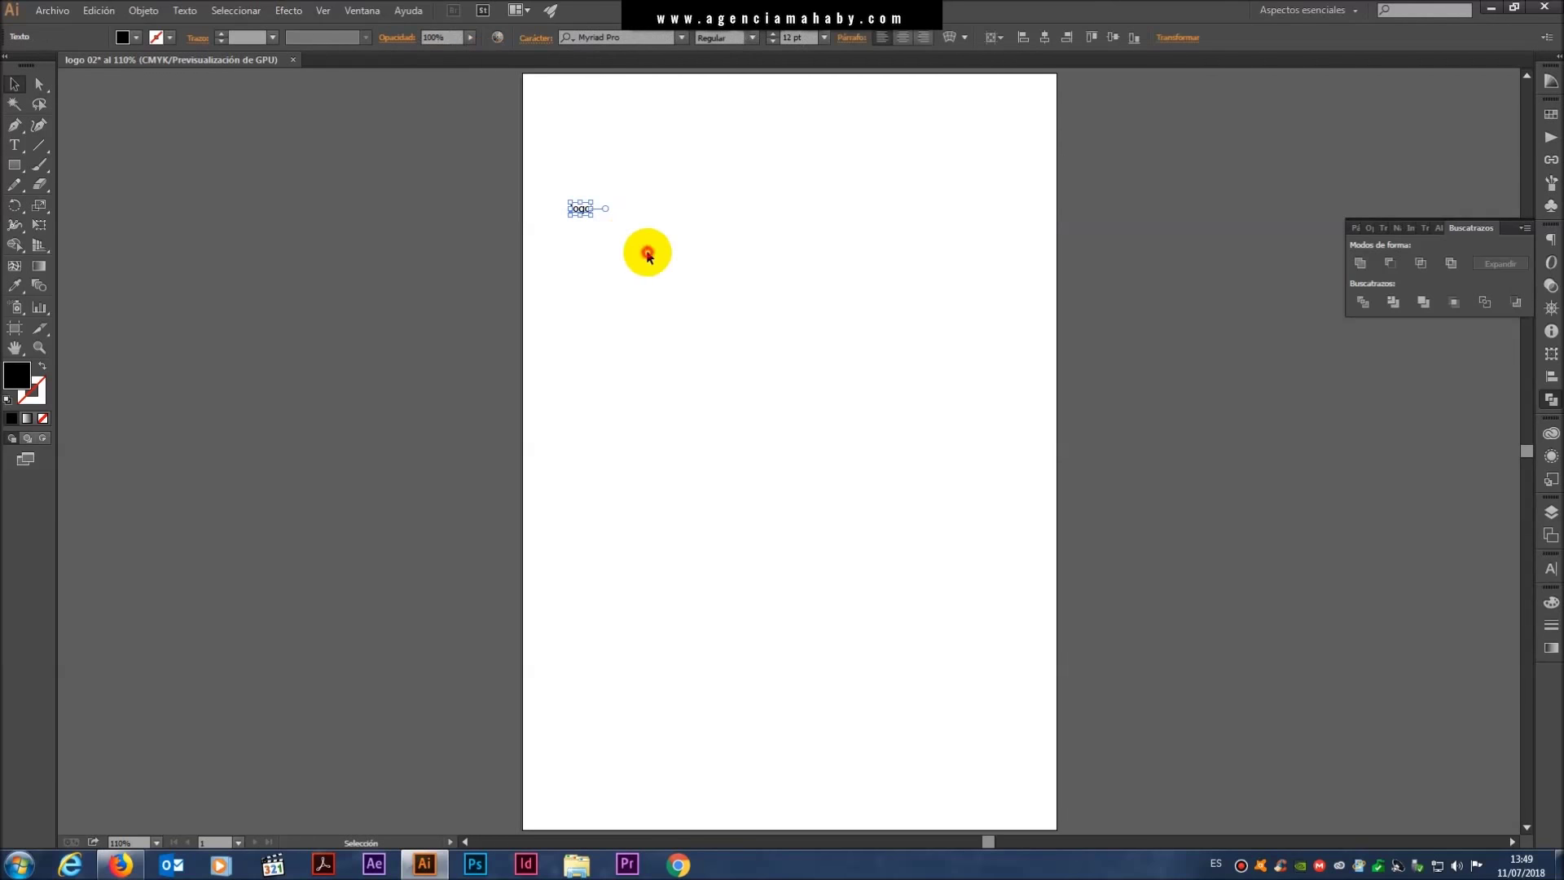
{"action": "left_click", "coordinate": [646, 251]}
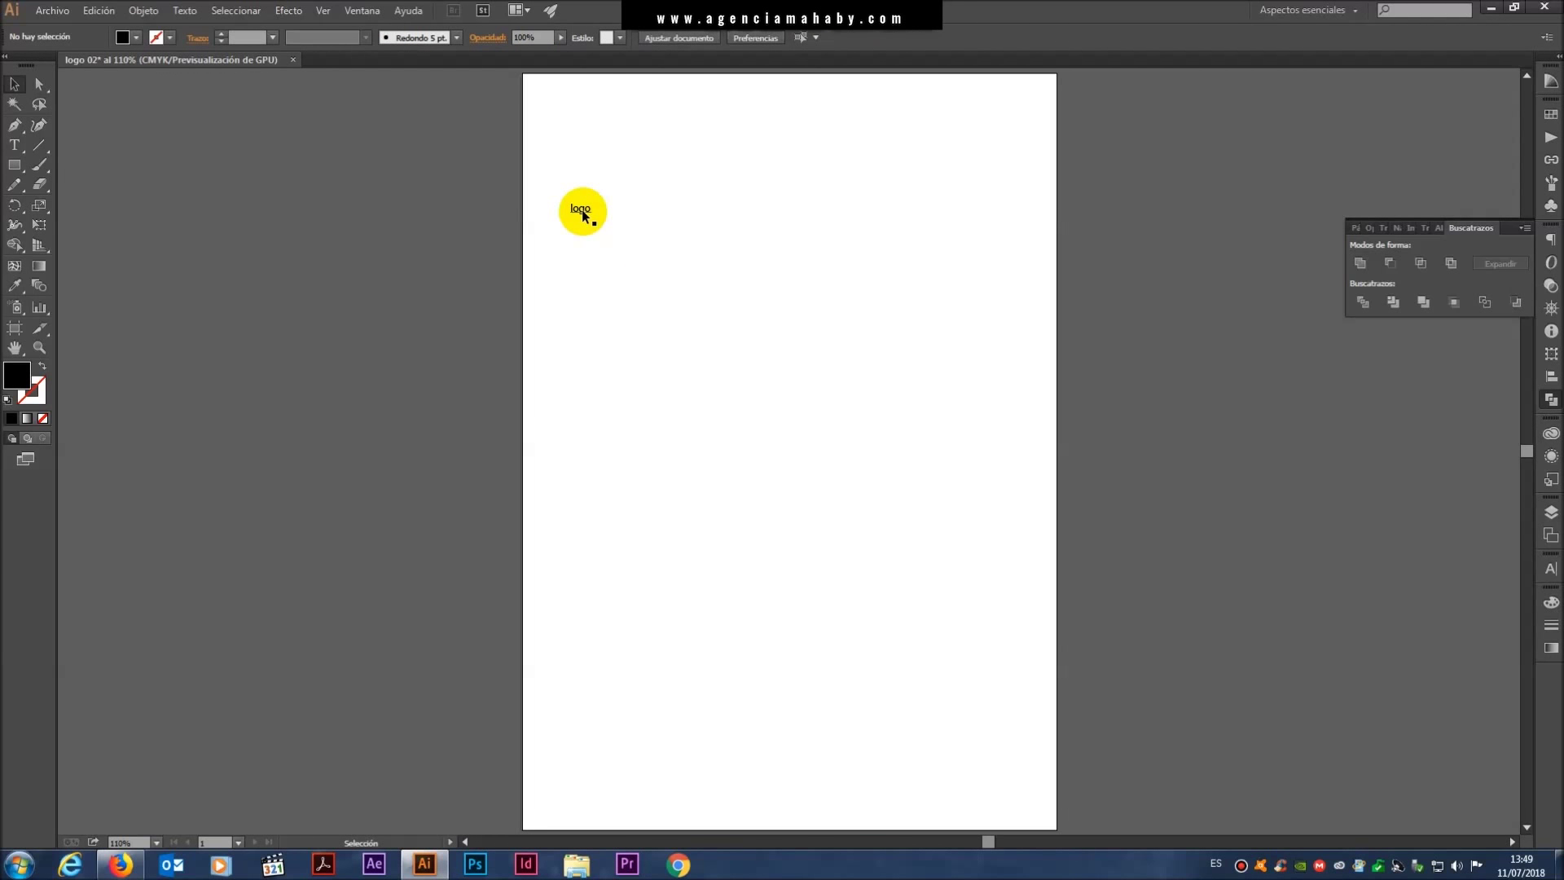
{"action": "left_click", "coordinate": [582, 209]}
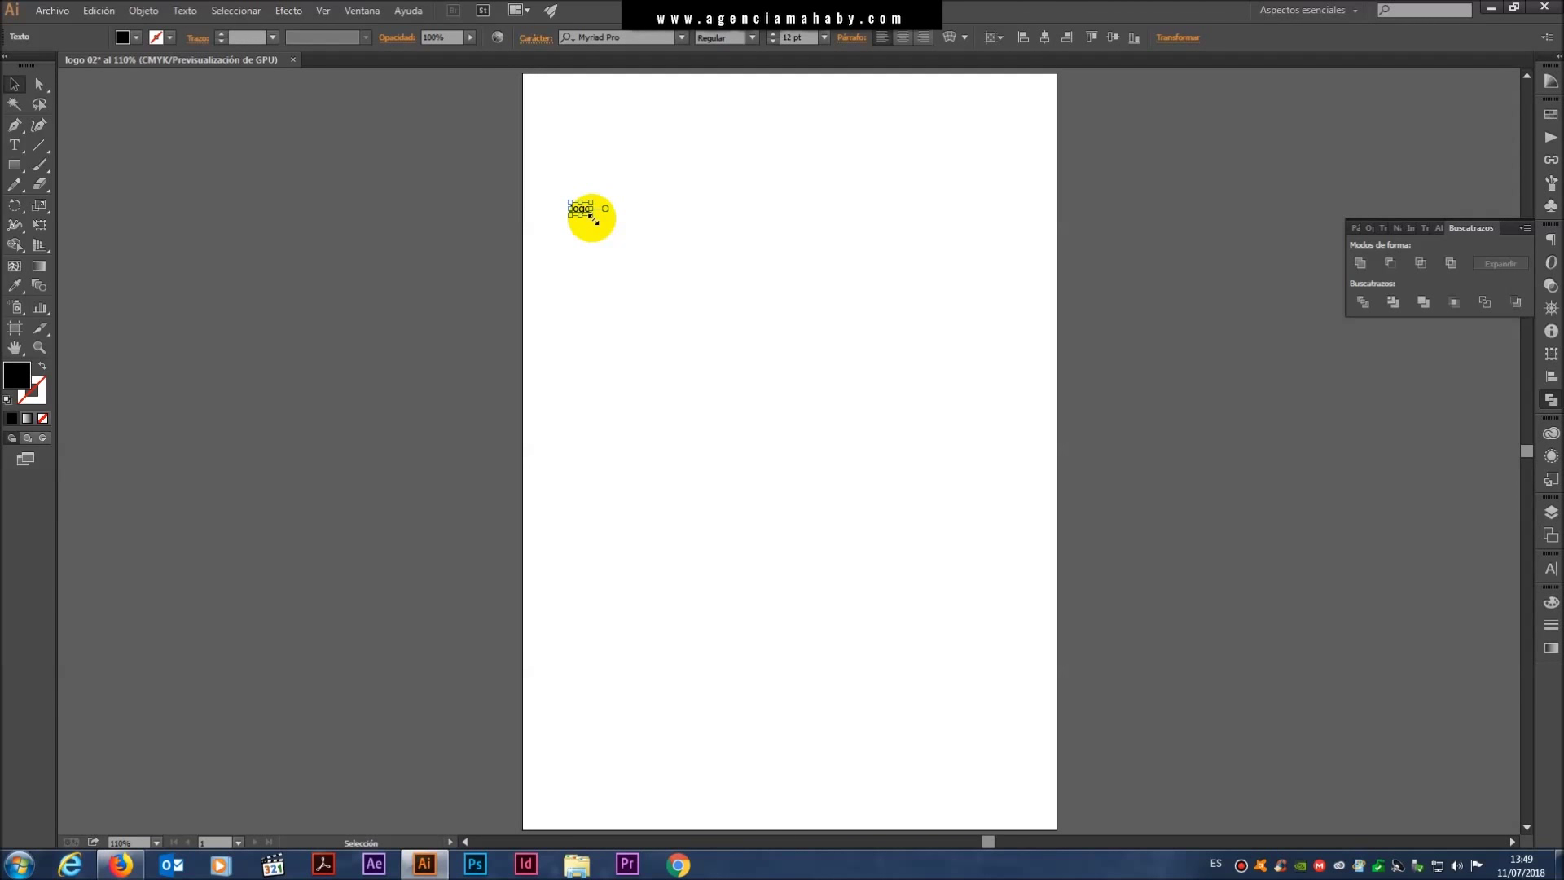
{"action": "mouse_move", "coordinate": [594, 219]}
{"action": "left_mouse_down"}
{"action": "mouse_move", "coordinate": [834, 230]}
{"action": "mouse_move", "coordinate": [920, 337]}
{"action": "mouse_move", "coordinate": [649, 367]}
{"action": "mouse_move", "coordinate": [649, 398]}
{"action": "mouse_move", "coordinate": [789, 251]}
{"action": "mouse_move", "coordinate": [733, 402]}
{"action": "mouse_move", "coordinate": [862, 356]}
{"action": "mouse_move", "coordinate": [604, 300]}
{"action": "mouse_move", "coordinate": [728, 386]}
{"action": "mouse_move", "coordinate": [757, 359]}
{"action": "mouse_move", "coordinate": [761, 308]}
{"action": "mouse_move", "coordinate": [708, 297]}
{"action": "mouse_move", "coordinate": [794, 310]}
{"action": "mouse_move", "coordinate": [716, 234]}
{"action": "mouse_move", "coordinate": [674, 307]}
{"action": "mouse_move", "coordinate": [700, 290]}
{"action": "mouse_move", "coordinate": [691, 267]}
{"action": "mouse_move", "coordinate": [731, 275]}
{"action": "left_mouse_up"}
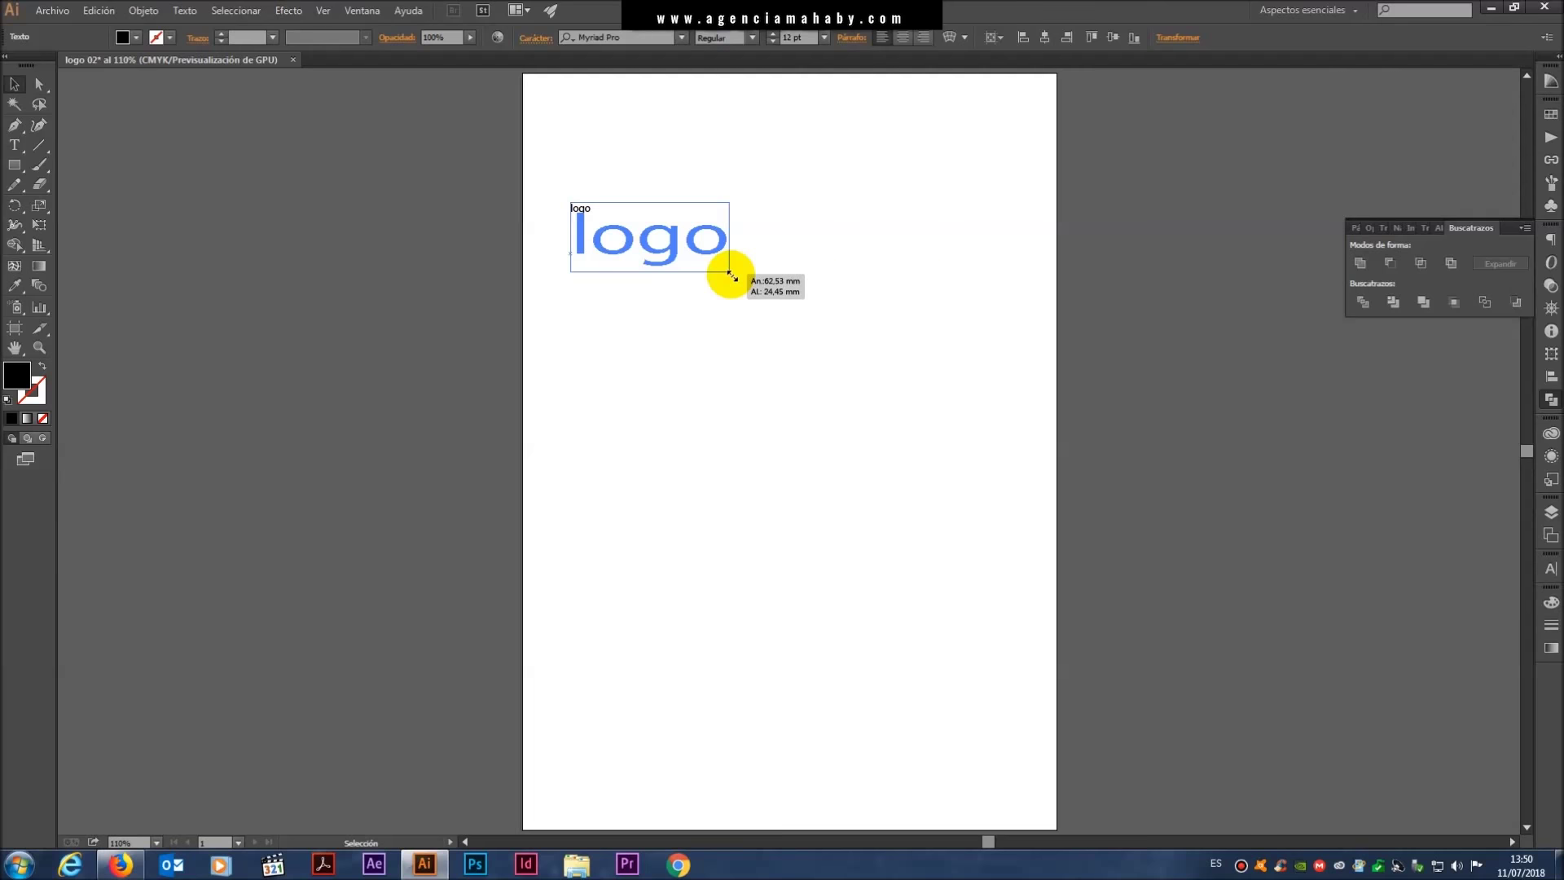
{"action": "mouse_move", "coordinate": [731, 275]}
{"action": "left_mouse_down"}
{"action": "mouse_move", "coordinate": [866, 440]}
{"action": "mouse_move", "coordinate": [698, 272]}
{"action": "mouse_move", "coordinate": [935, 515]}
{"action": "mouse_move", "coordinate": [663, 310]}
{"action": "mouse_move", "coordinate": [947, 542]}
{"action": "mouse_move", "coordinate": [667, 321]}
{"action": "mouse_move", "coordinate": [894, 506]}
{"action": "mouse_move", "coordinate": [958, 573]}
{"action": "mouse_move", "coordinate": [901, 530]}
{"action": "mouse_move", "coordinate": [858, 527]}
{"action": "mouse_move", "coordinate": [932, 601]}
{"action": "left_mouse_up"}
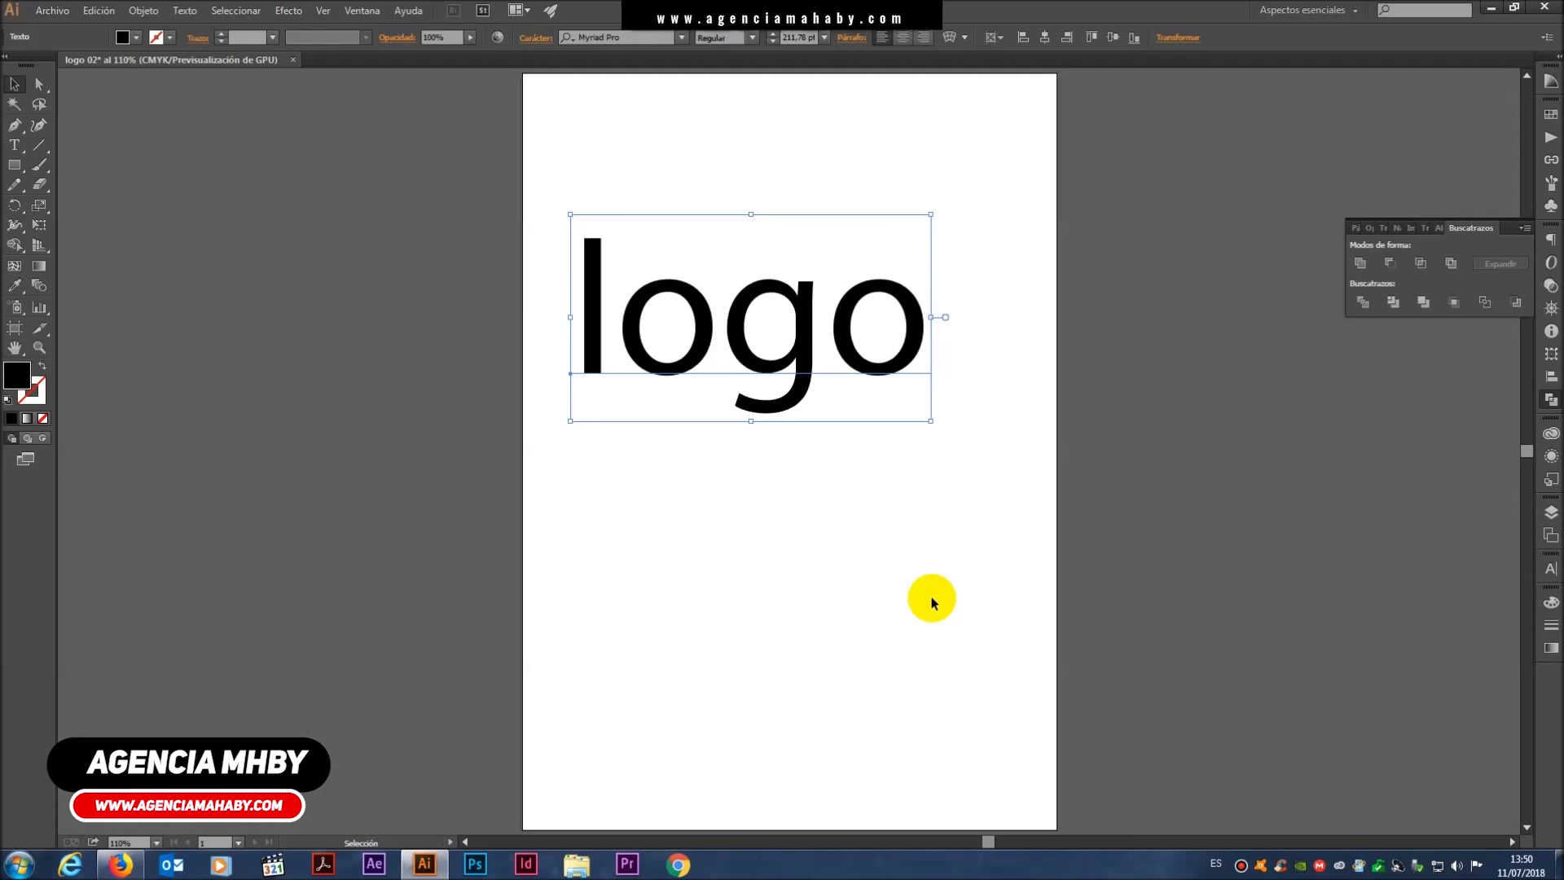
- Bring up the Character panel (Ctrl+T) and try several font families on 'logo'
{"action": "key", "text": "ctrl+t"}
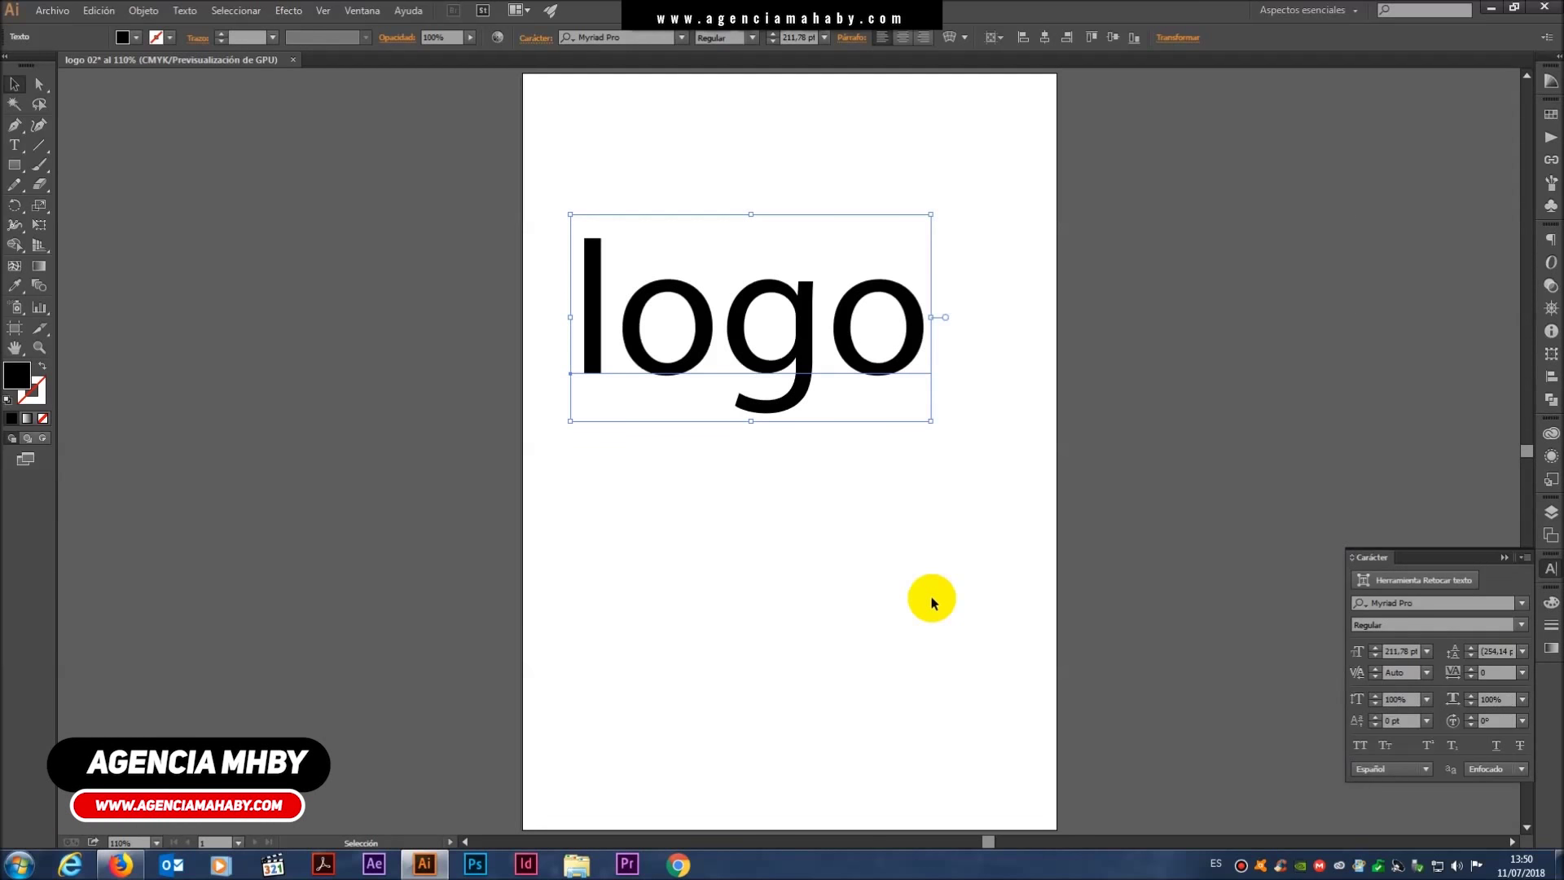
{"action": "left_click", "coordinate": [1427, 604]}
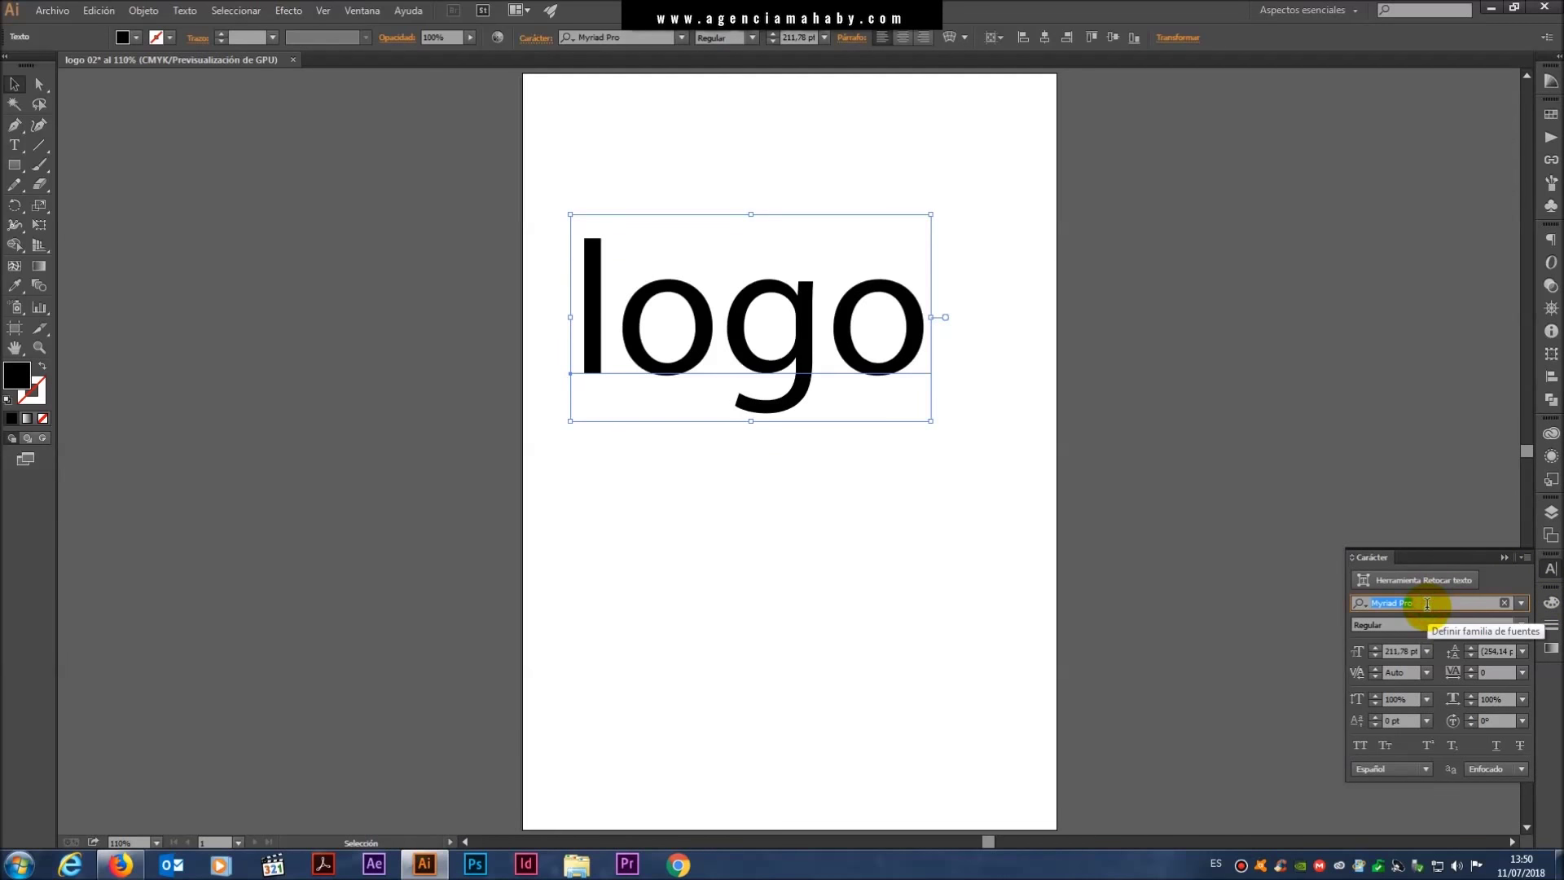
{"action": "left_click", "coordinate": [1521, 603]}
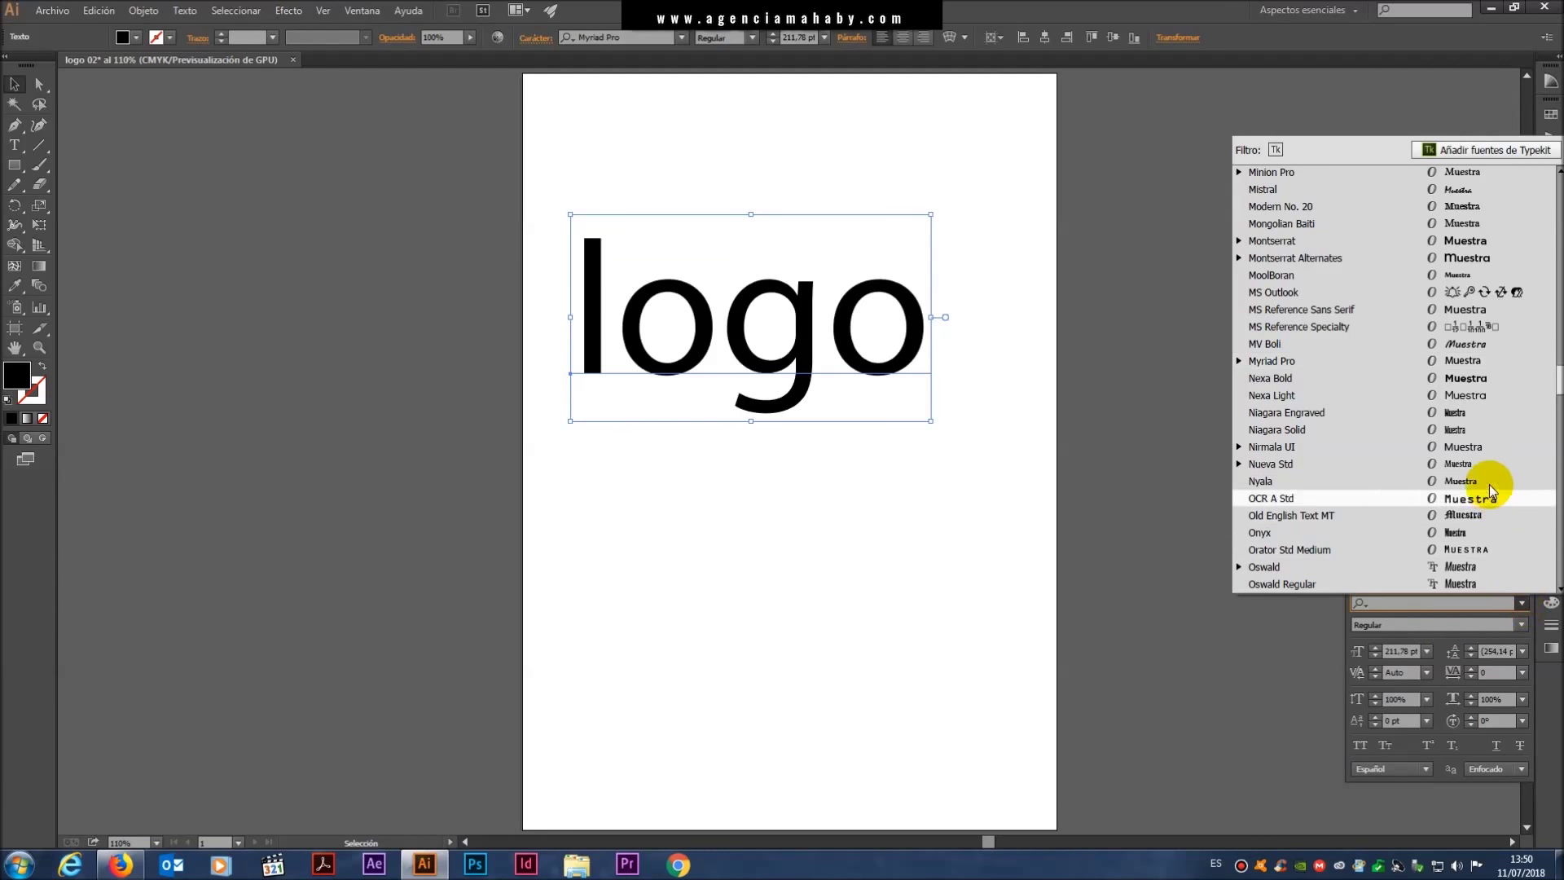
{"action": "left_click", "coordinate": [1483, 463]}
{"action": "left_click", "coordinate": [1521, 603]}
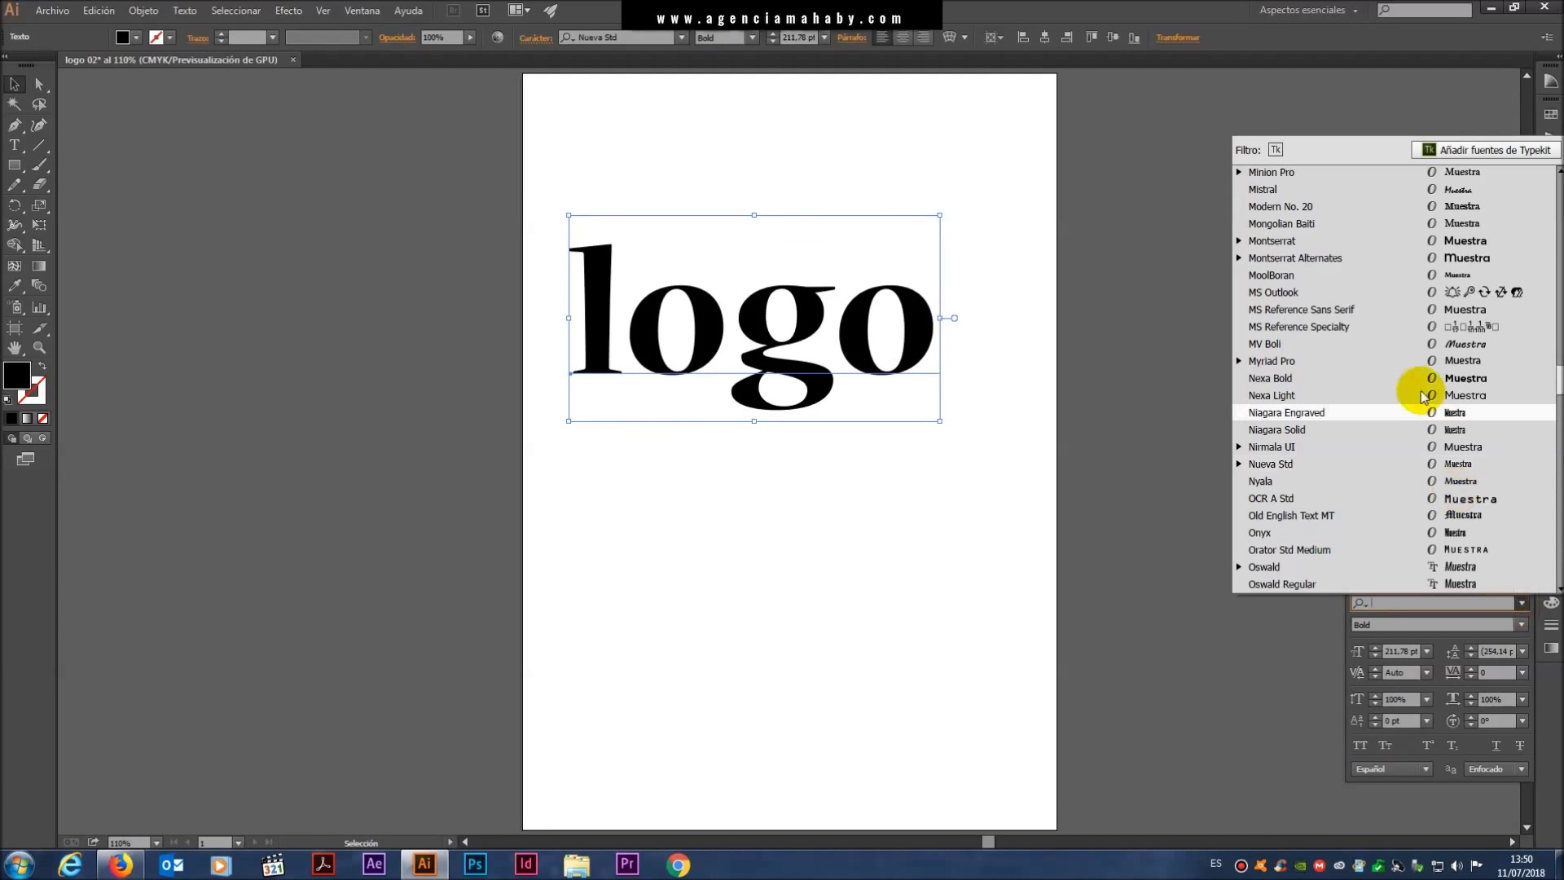
{"action": "scroll", "coordinate": [1423, 397], "scroll_direction": "up", "scroll_amount": 3}
{"action": "scroll", "coordinate": [1422, 383], "scroll_direction": "up", "scroll_amount": 3}
{"action": "left_click", "coordinate": [1418, 428]}
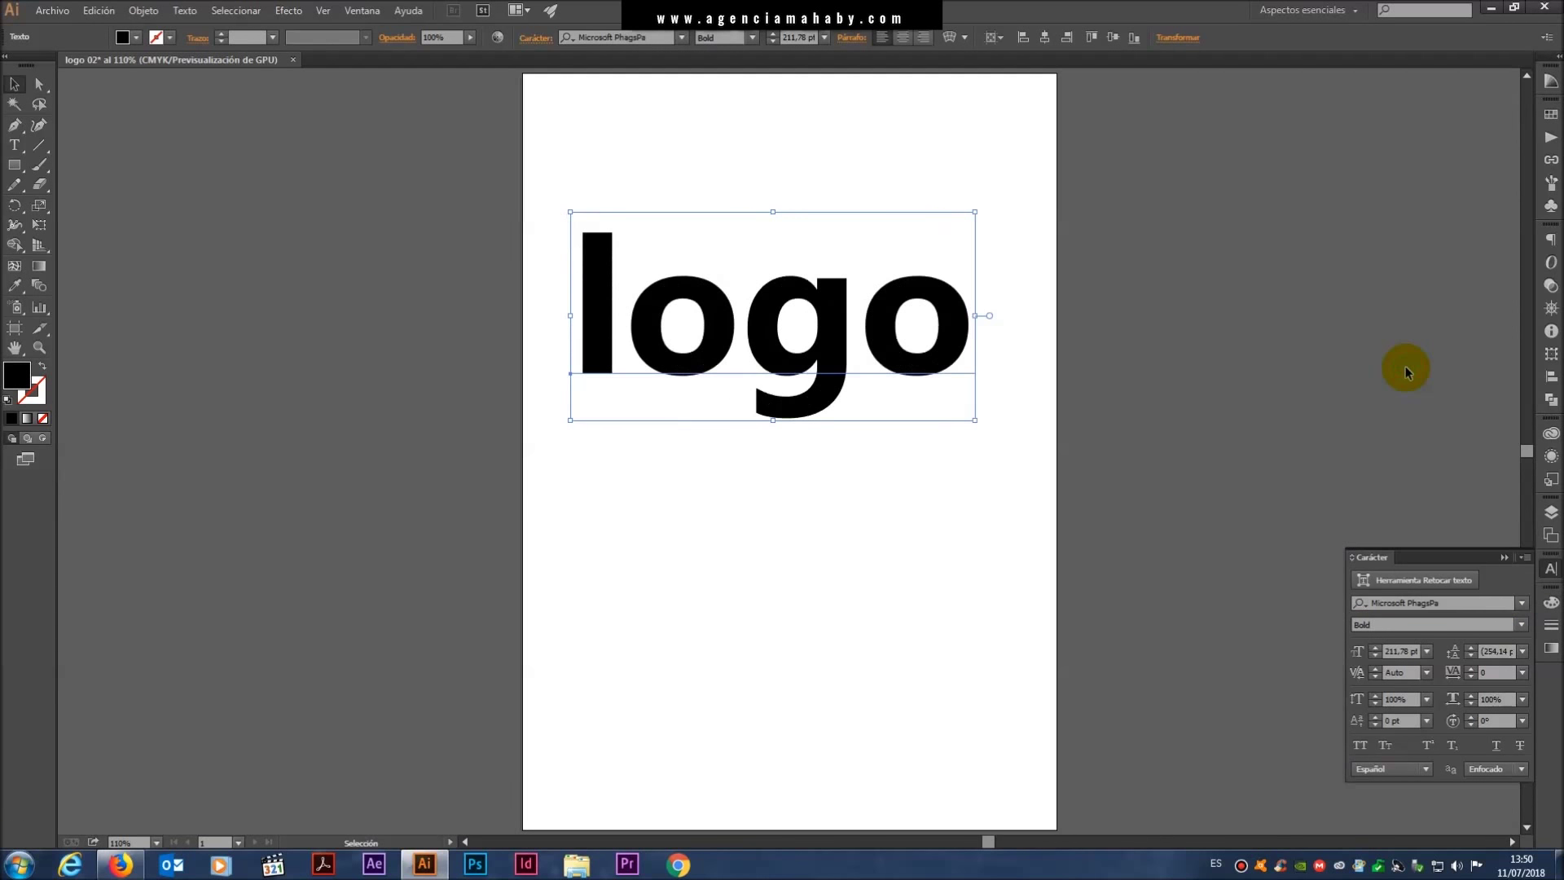
{"action": "left_click", "coordinate": [1461, 603]}
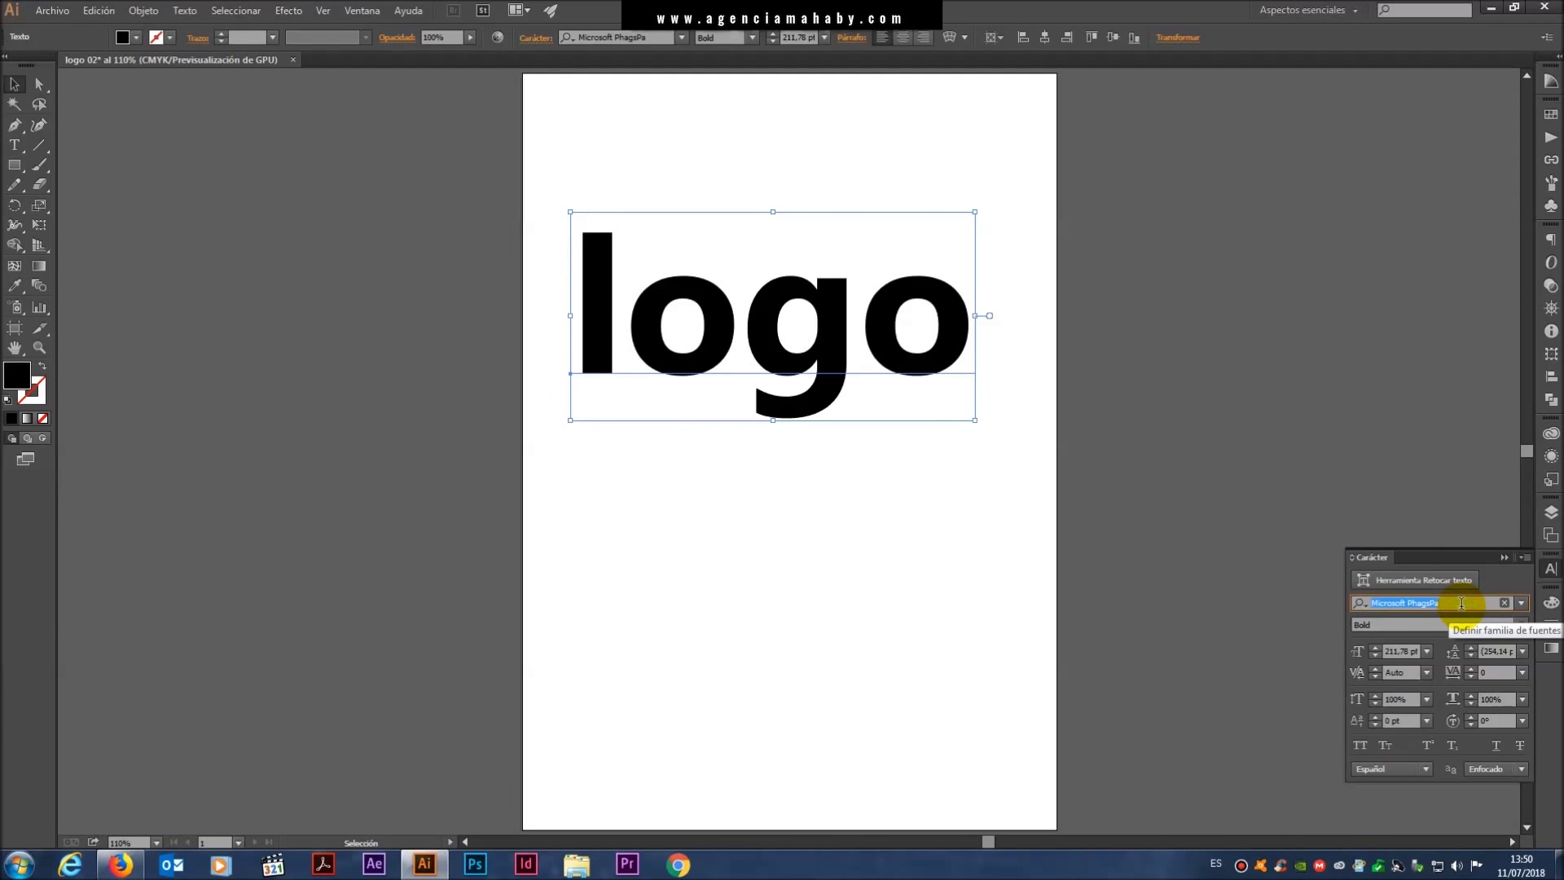
{"action": "key", "text": "Up"}
{"action": "key", "text": "Up"}
{"action": "key", "text": "Up"}
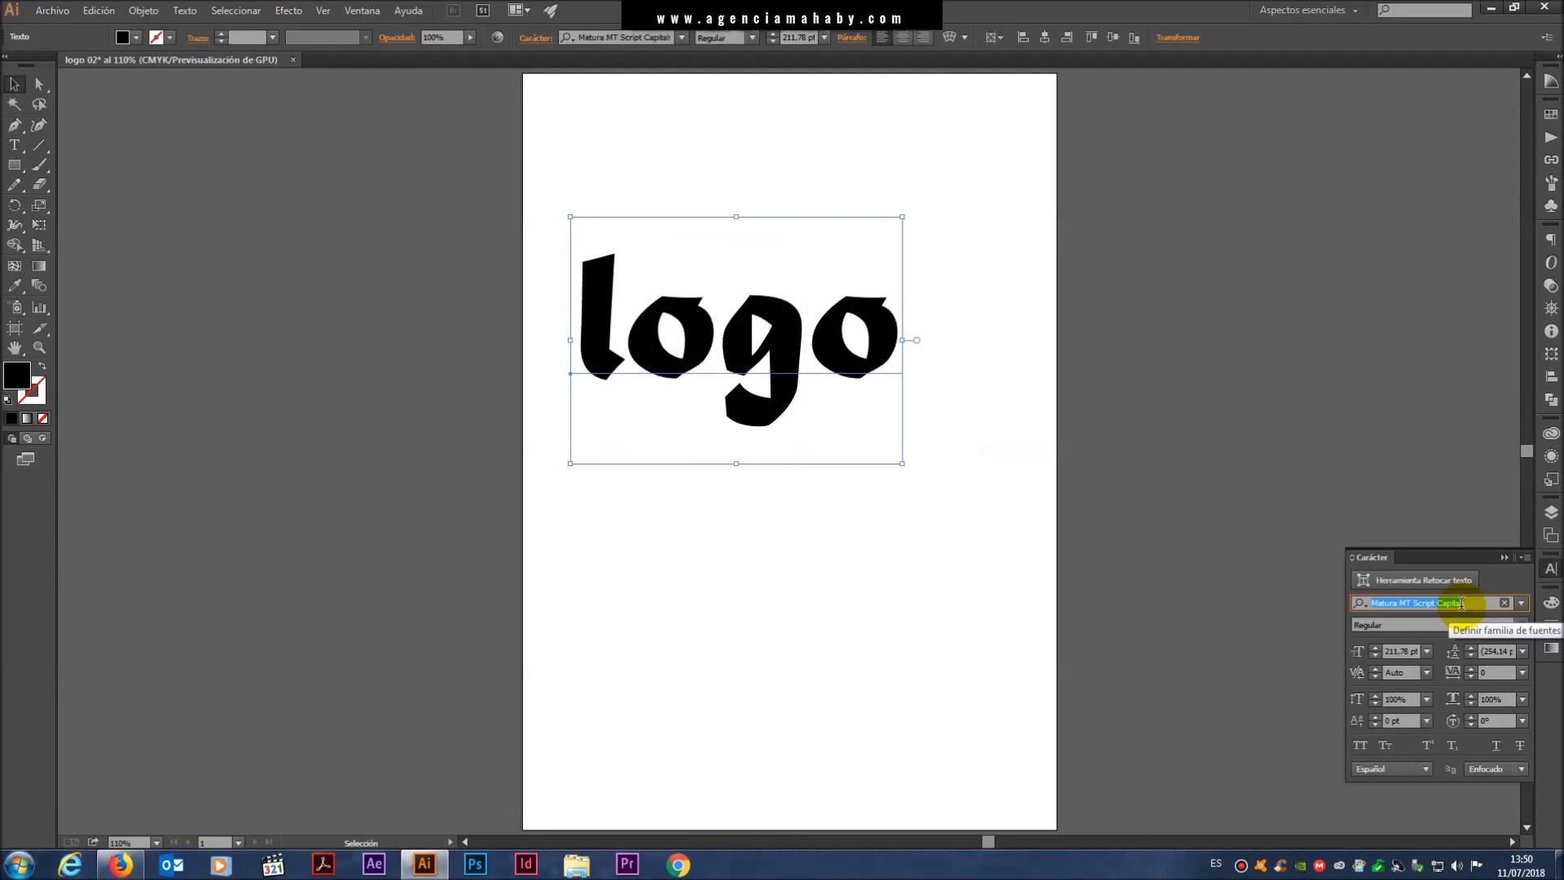
{"action": "key", "text": "Up"}
{"action": "key", "text": "Up"}
{"action": "key", "text": "Up"}
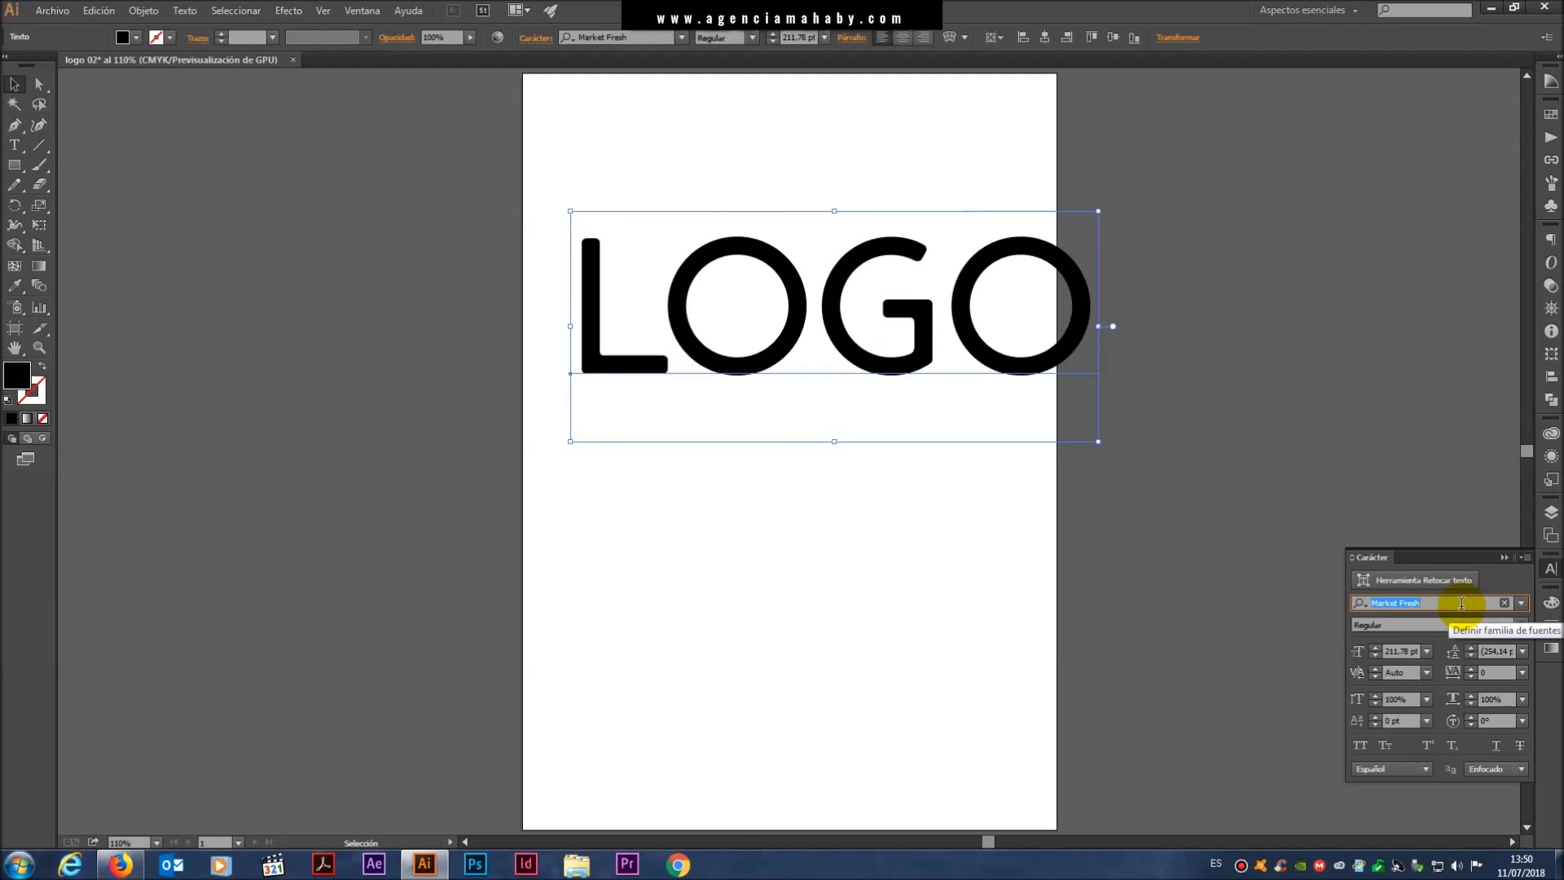
{"action": "key", "text": "Up"}
{"action": "key", "text": "Up"}
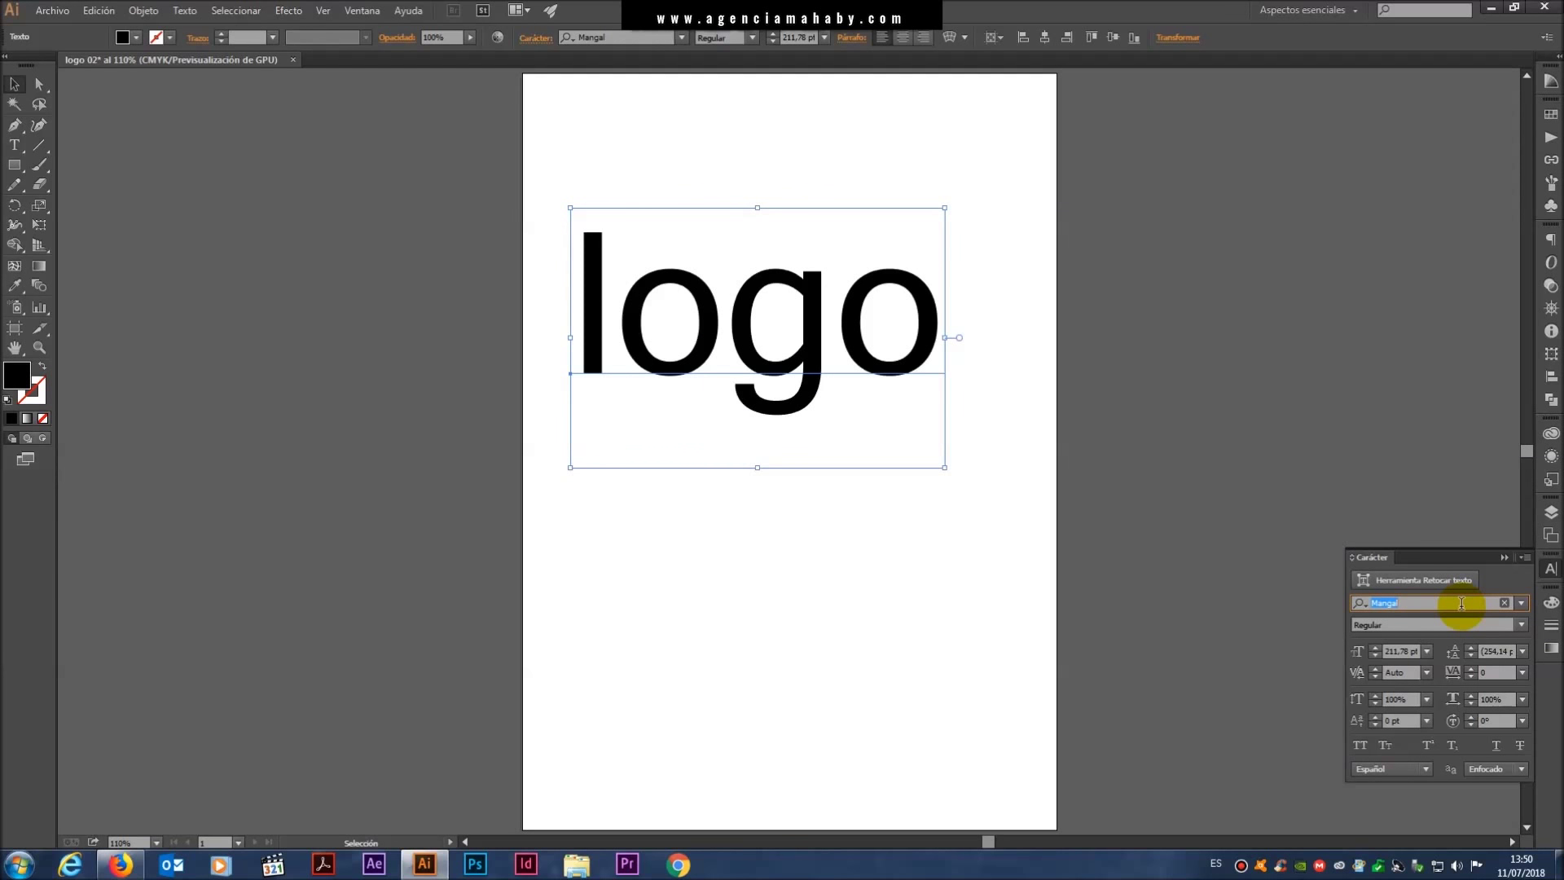
{"action": "key", "text": "Up"}
{"action": "key", "text": "Up"}
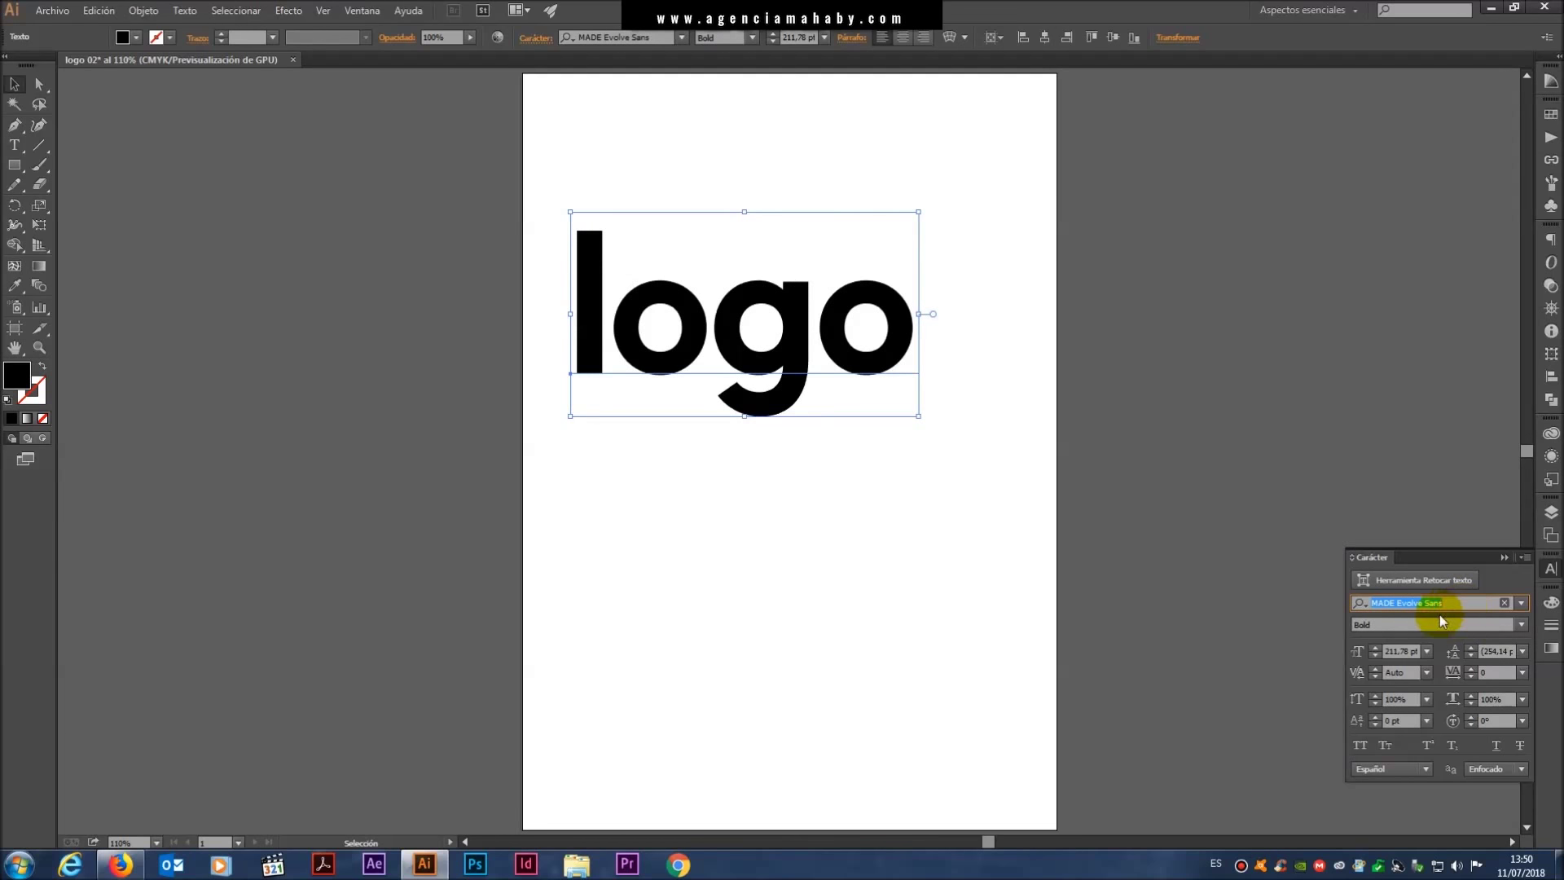
- Try Thin, Light and Regular weights on 'logo', settling on Bold
{"action": "left_click", "coordinate": [1521, 625]}
{"action": "left_click", "coordinate": [1521, 625]}
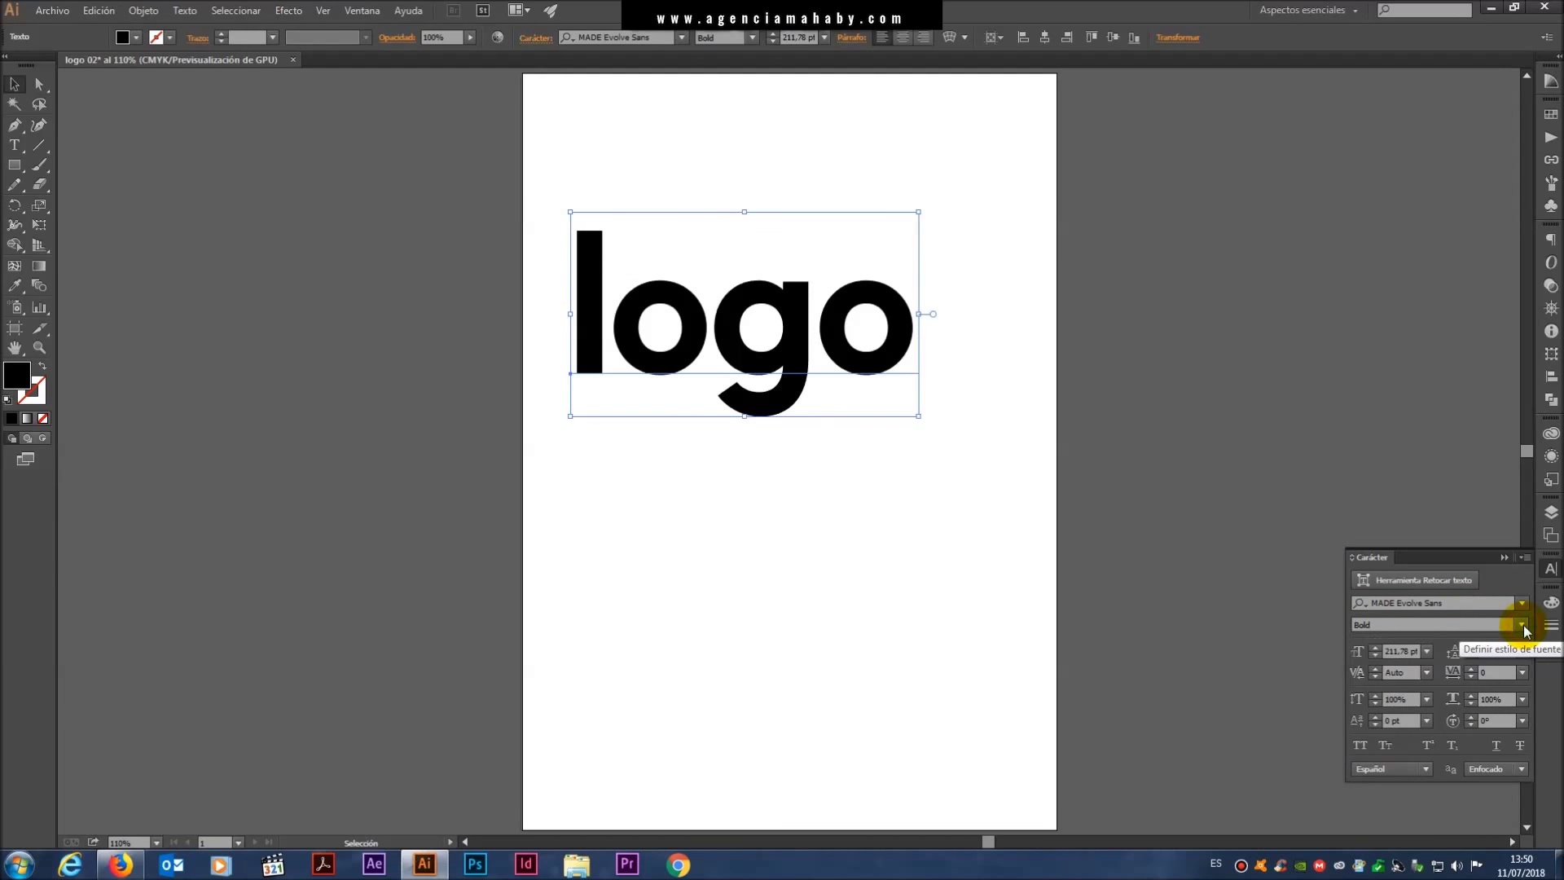
{"action": "left_click", "coordinate": [1522, 626]}
{"action": "left_click", "coordinate": [1427, 639]}
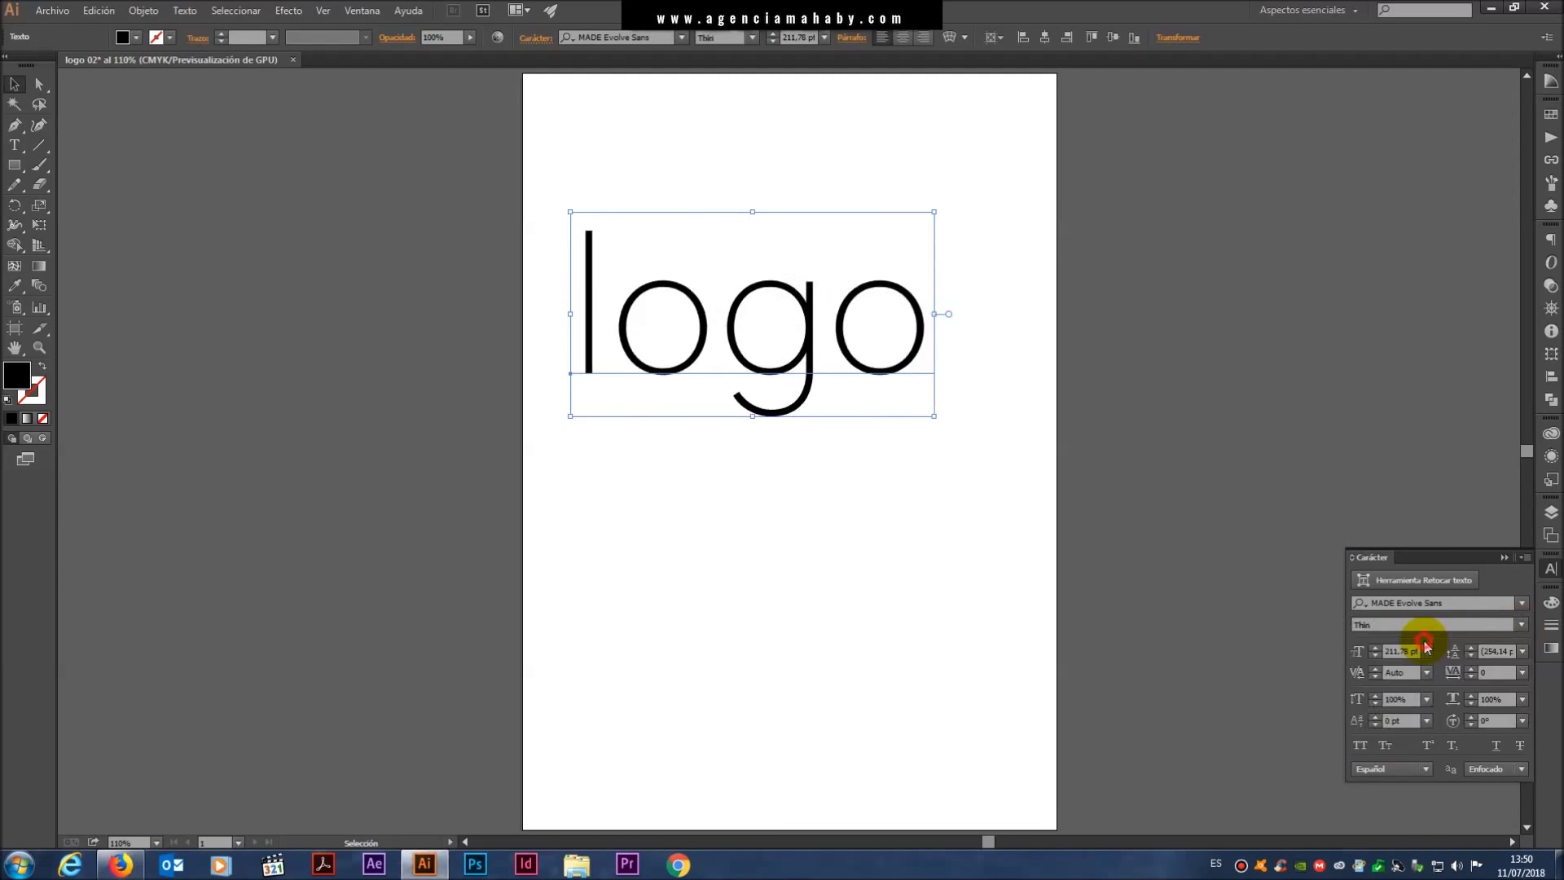
{"action": "left_click", "coordinate": [1521, 625]}
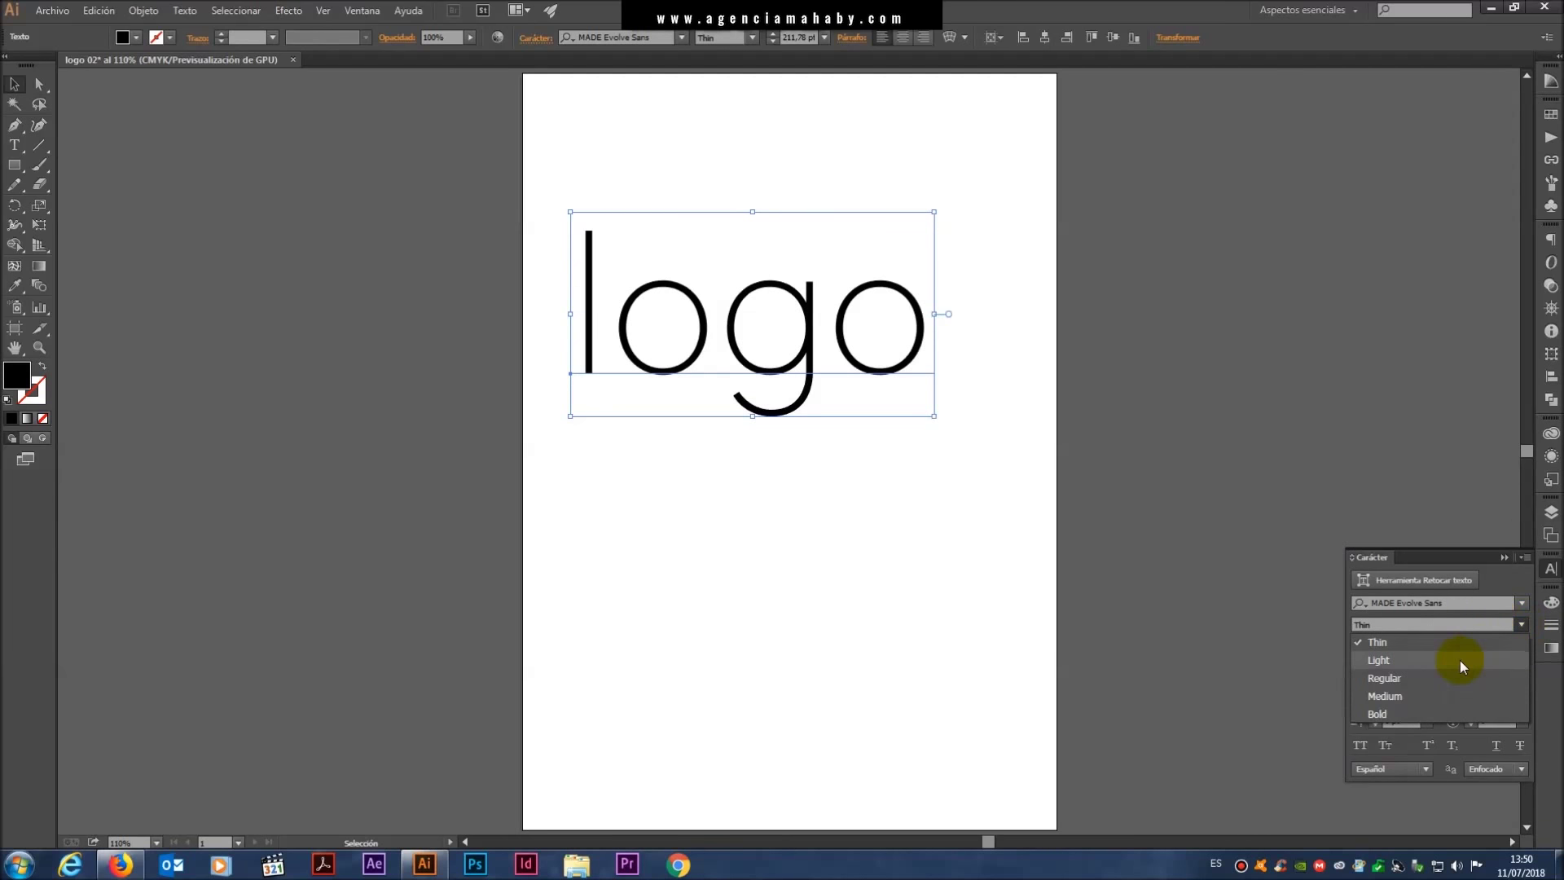
{"action": "left_click", "coordinate": [1462, 660]}
{"action": "left_click", "coordinate": [1521, 625]}
{"action": "left_click", "coordinate": [1398, 681]}
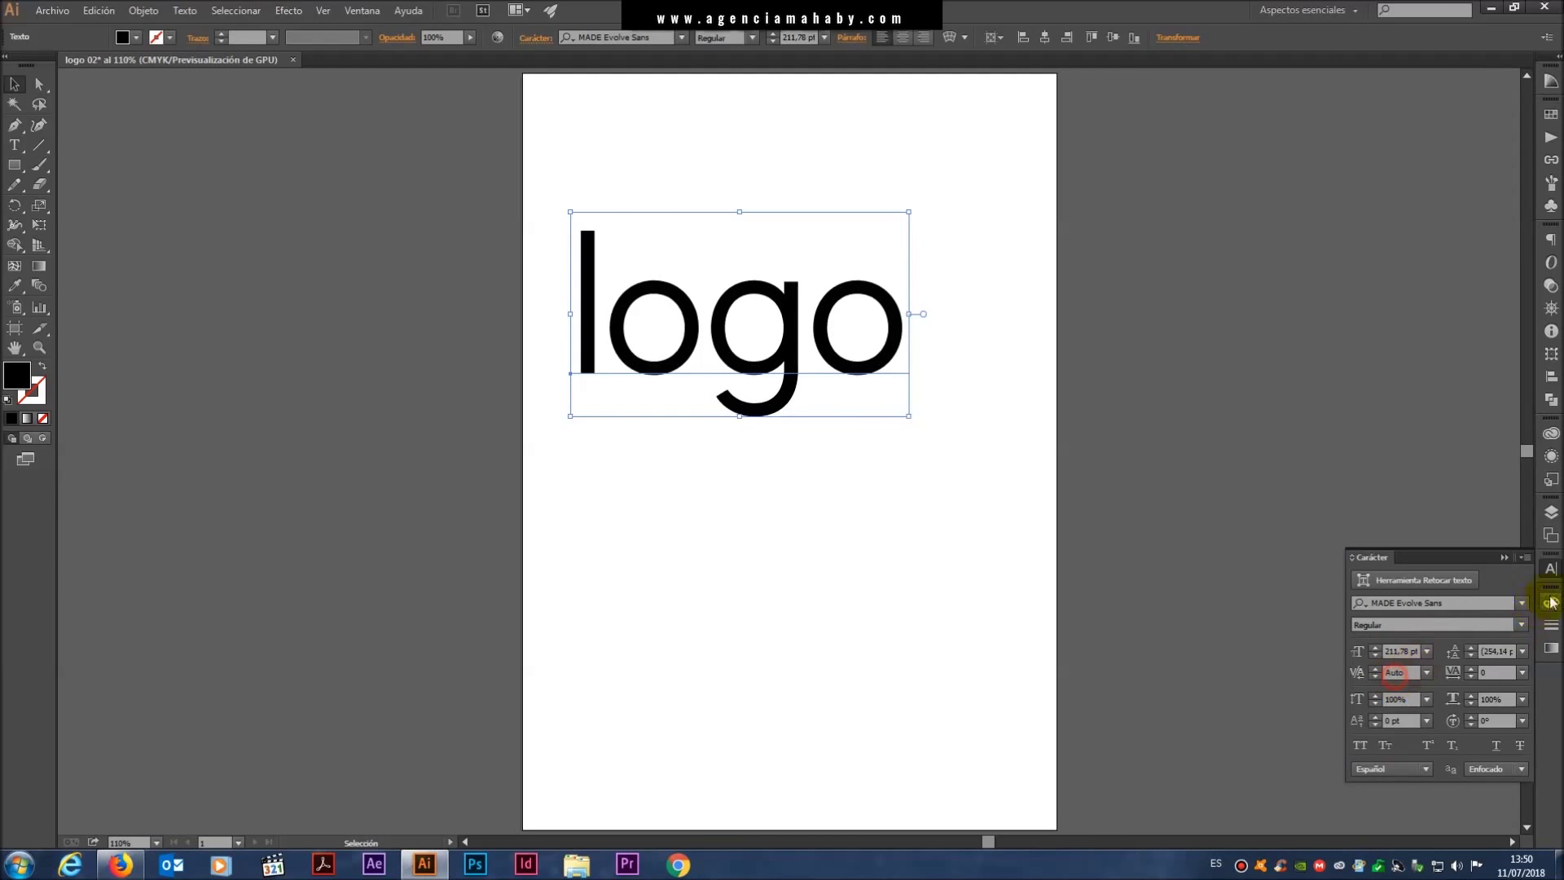
{"action": "left_click", "coordinate": [1521, 625]}
{"action": "left_click", "coordinate": [1400, 724]}
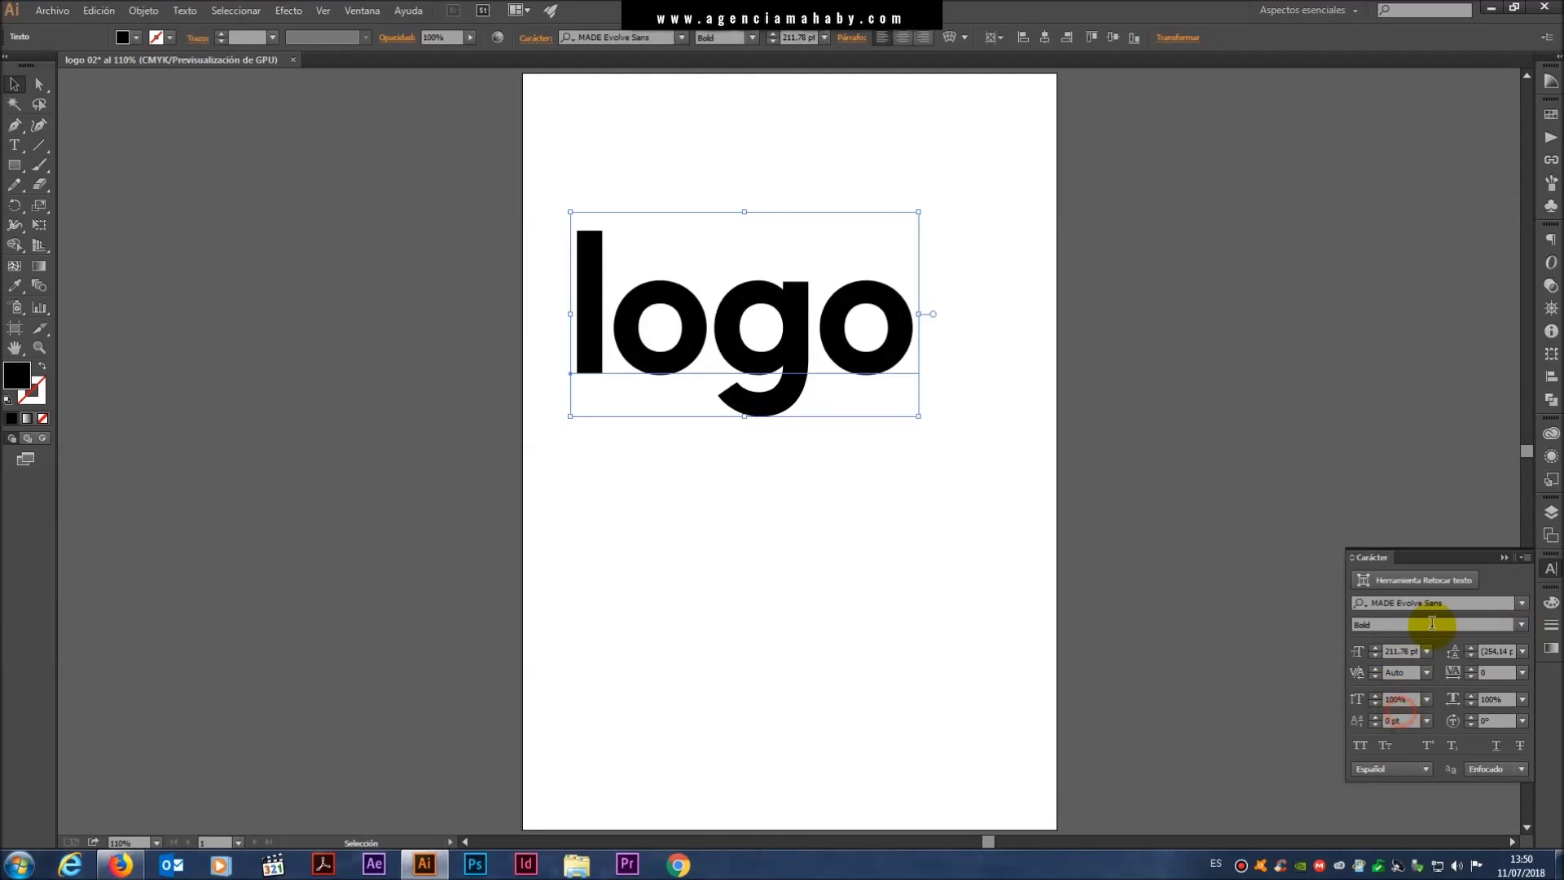
- Adjust the font size of 'logo' to 205 pt
{"action": "left_click", "coordinate": [1375, 648]}
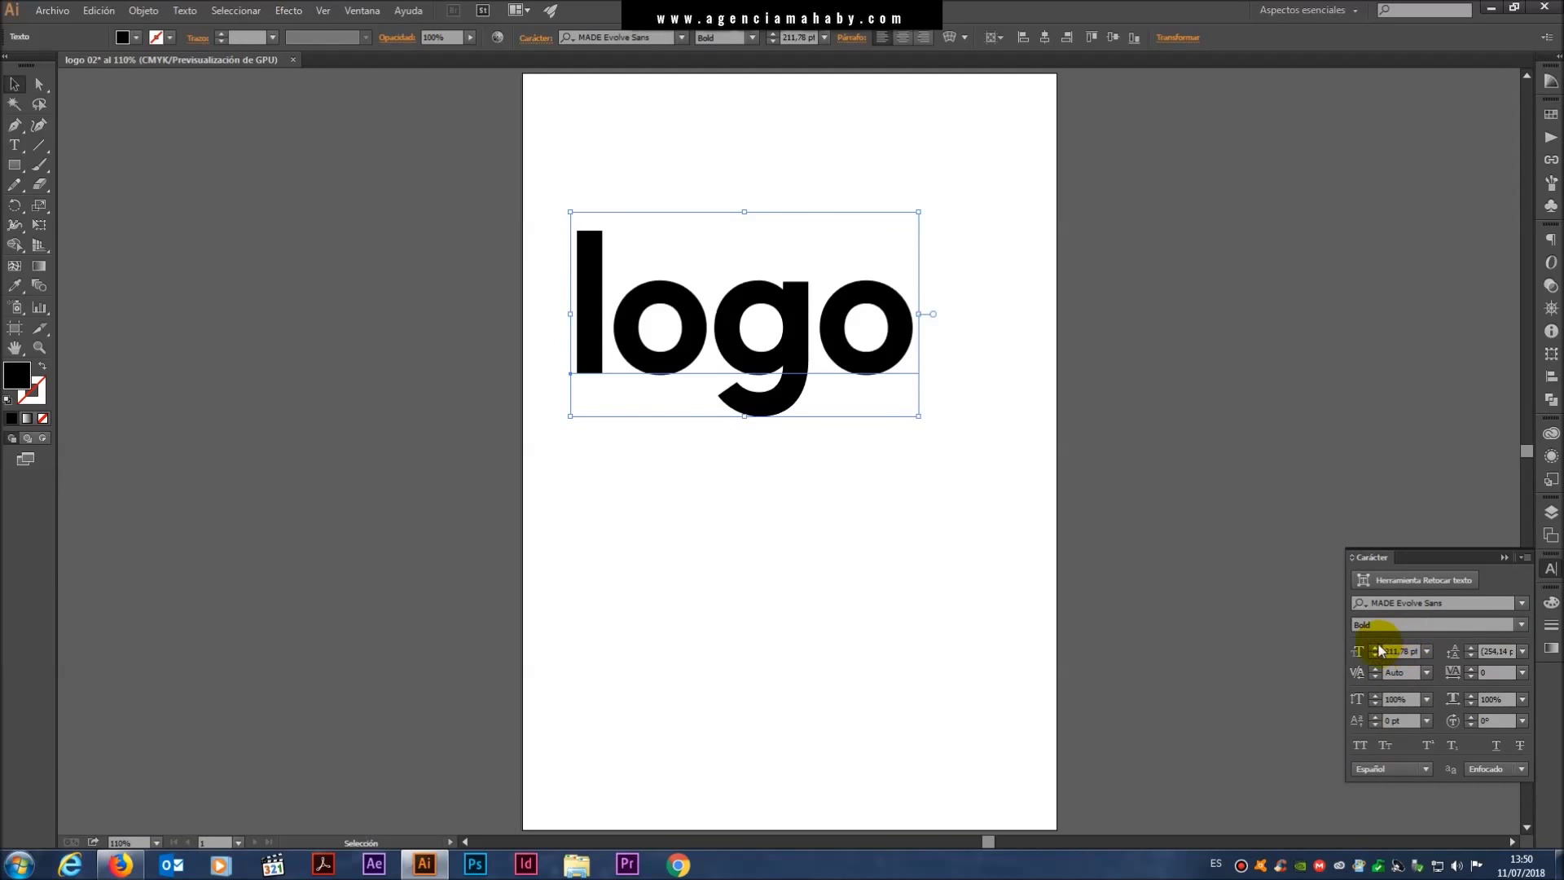
{"action": "left_click", "coordinate": [1375, 648]}
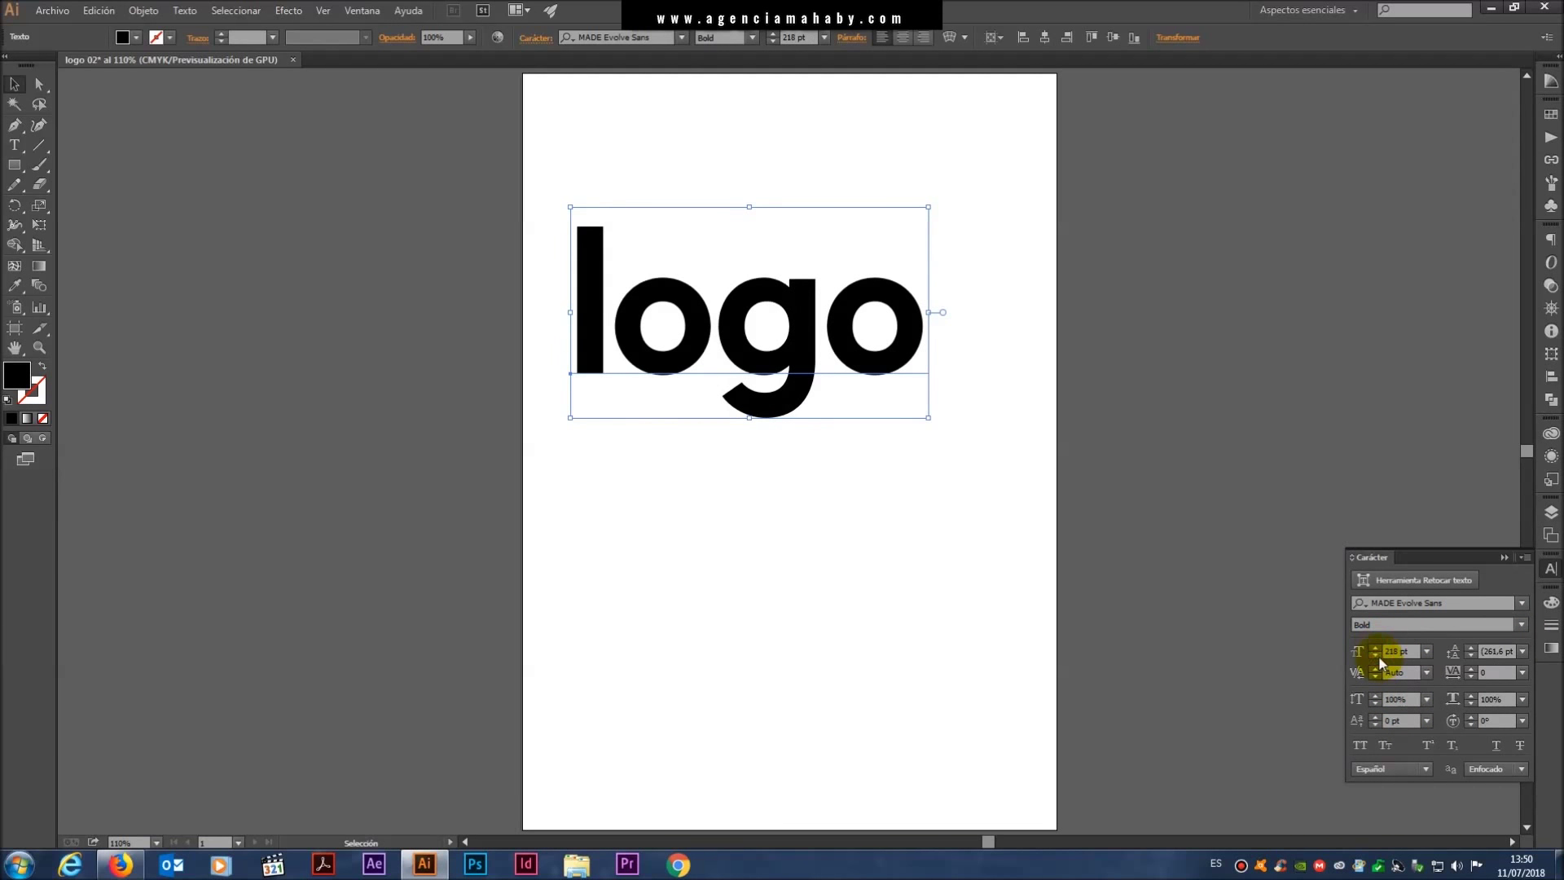
{"action": "left_click", "coordinate": [1376, 656]}
{"action": "left_click", "coordinate": [1376, 656]}
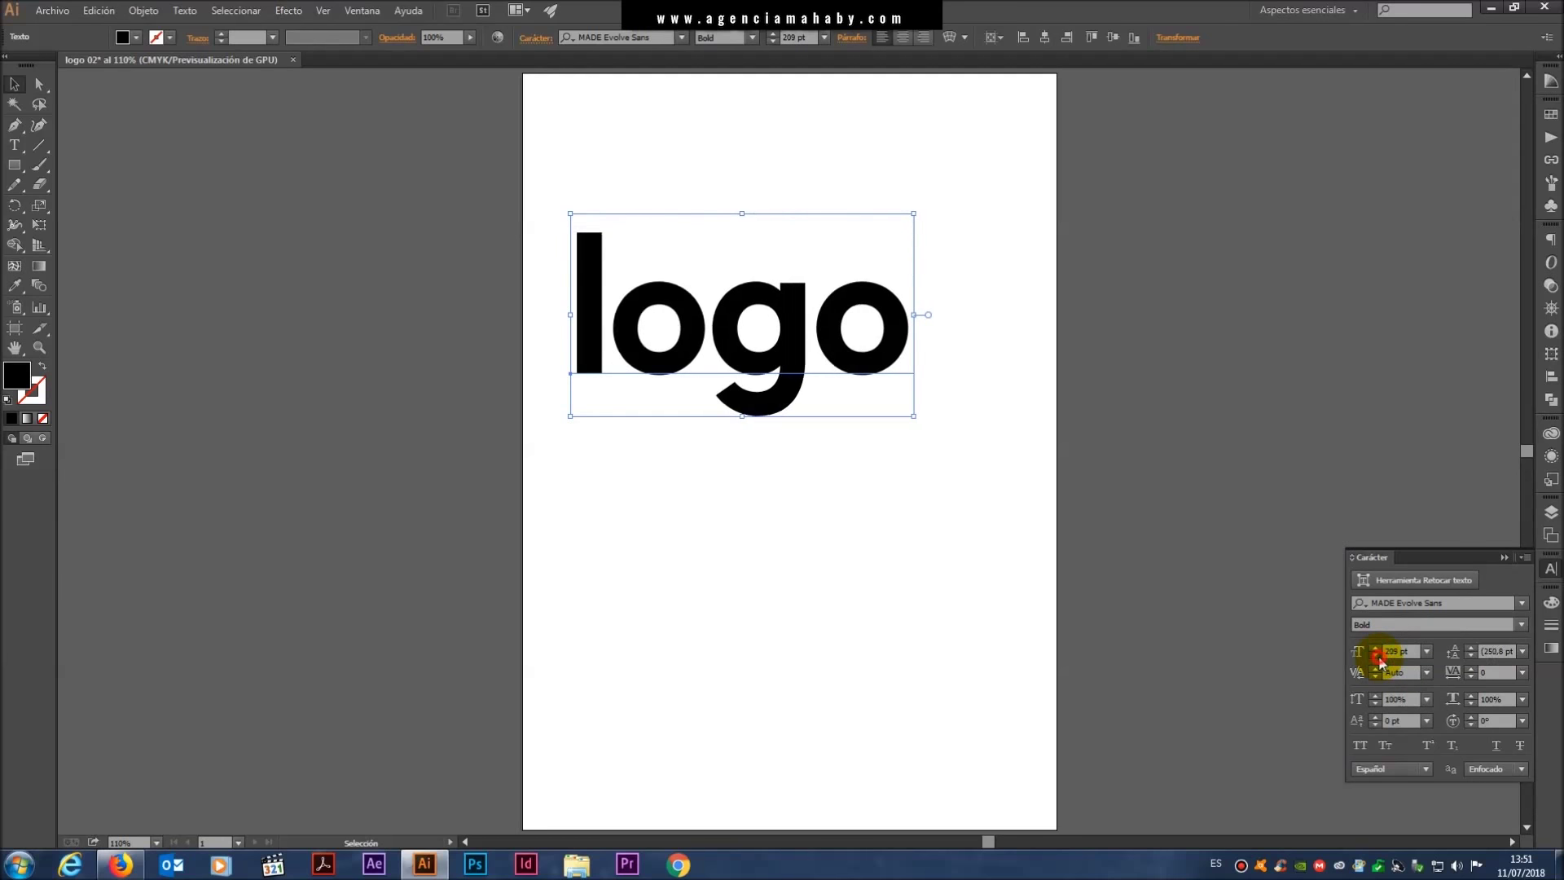
{"action": "left_click", "coordinate": [1376, 656]}
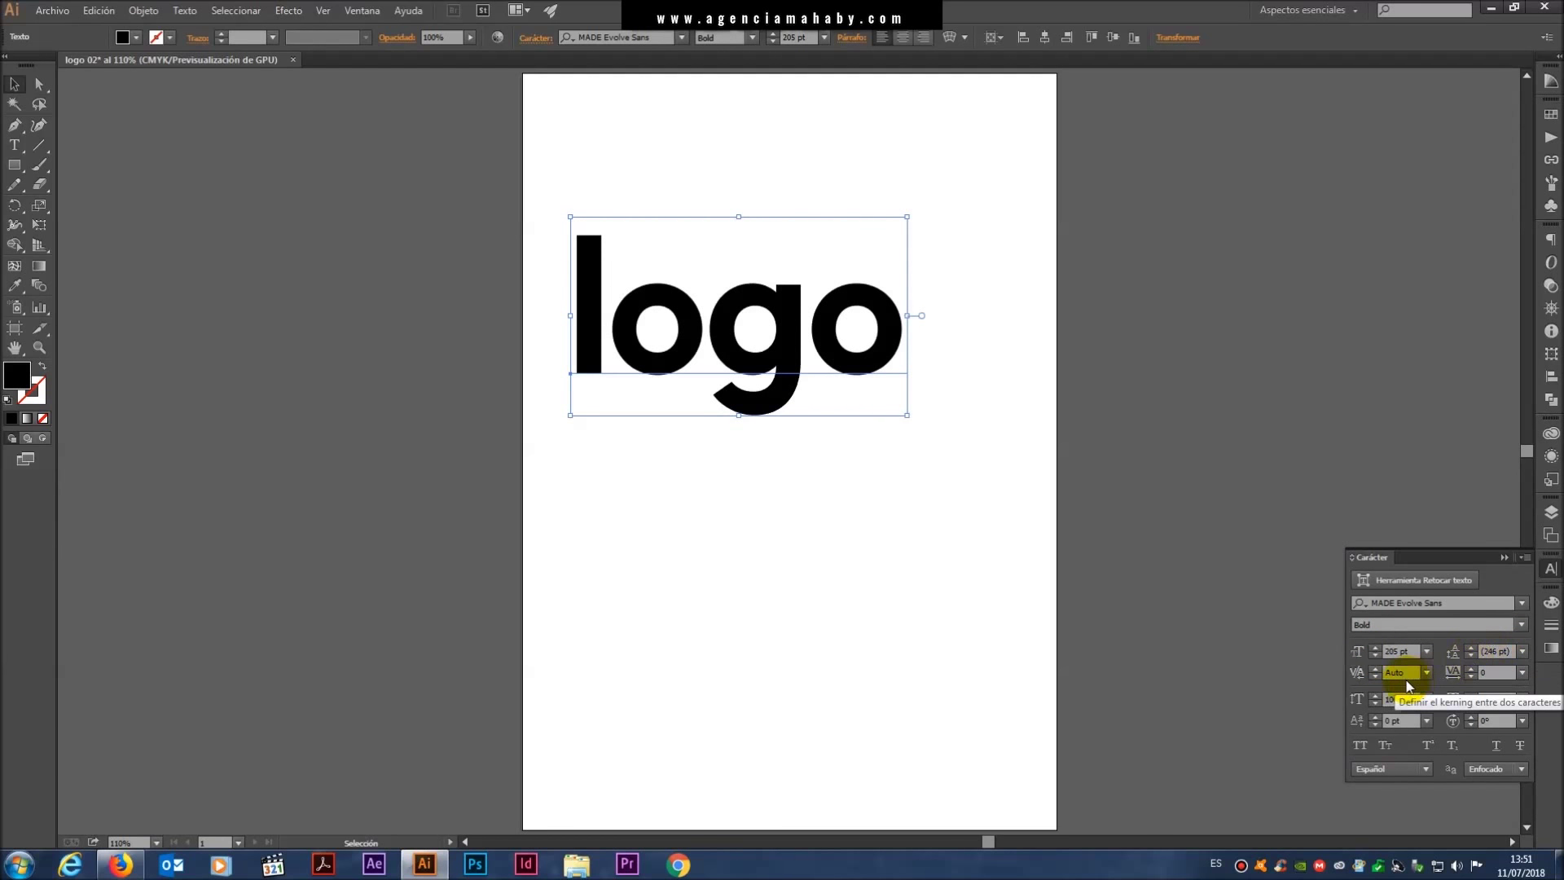
- Widen the letter tracking of 'logo', then settle it back at 17
{"action": "left_click", "coordinate": [1472, 668]}
{"action": "left_click", "coordinate": [1472, 668]}
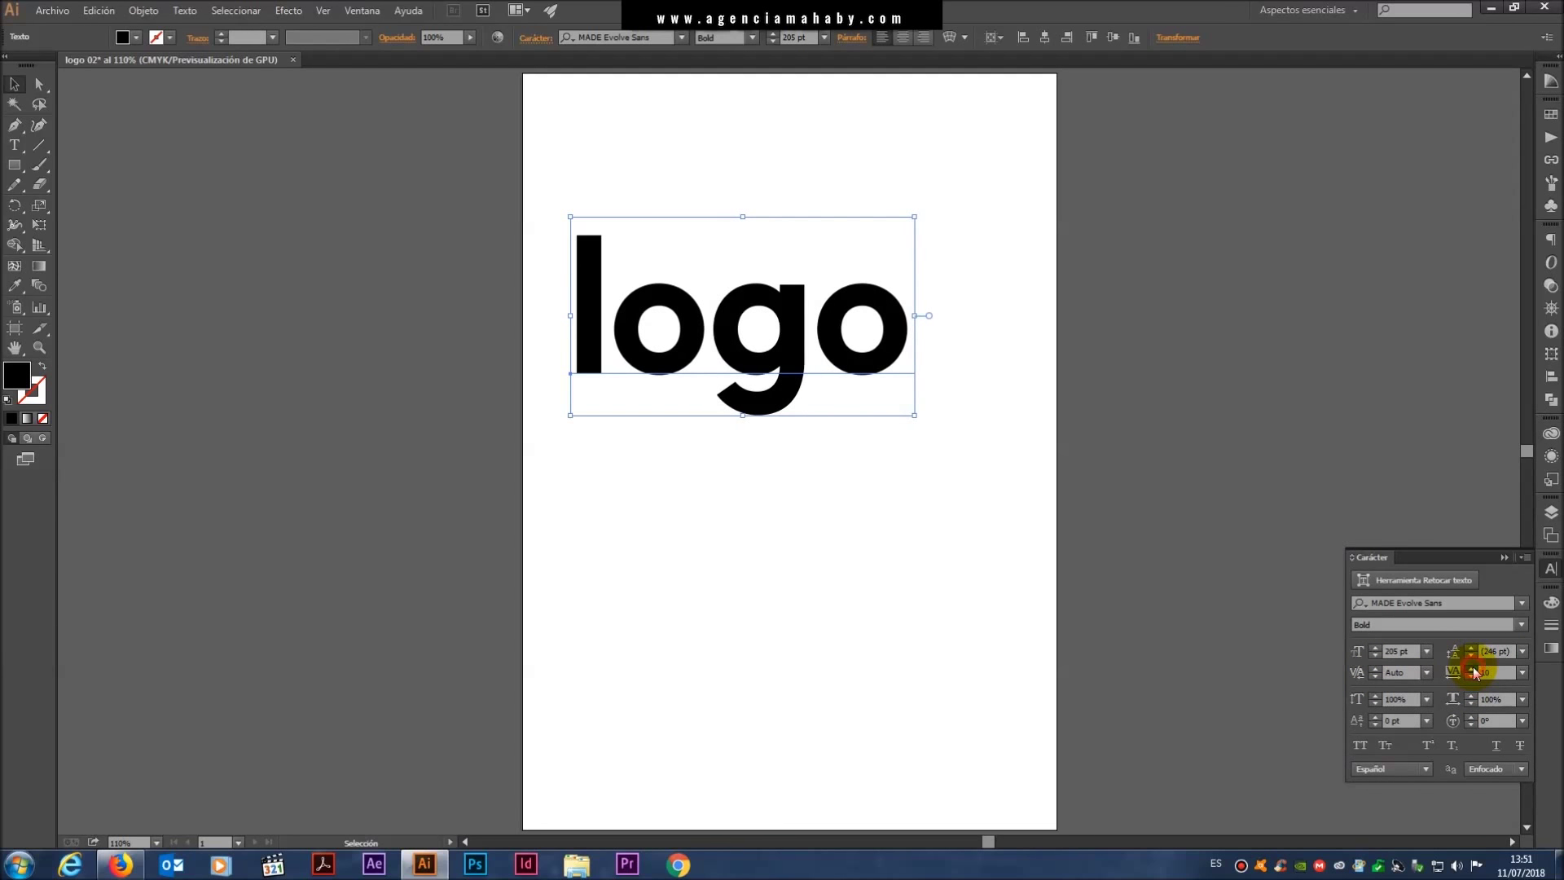
{"action": "left_click", "coordinate": [1472, 668]}
{"action": "left_click", "coordinate": [1472, 668]}
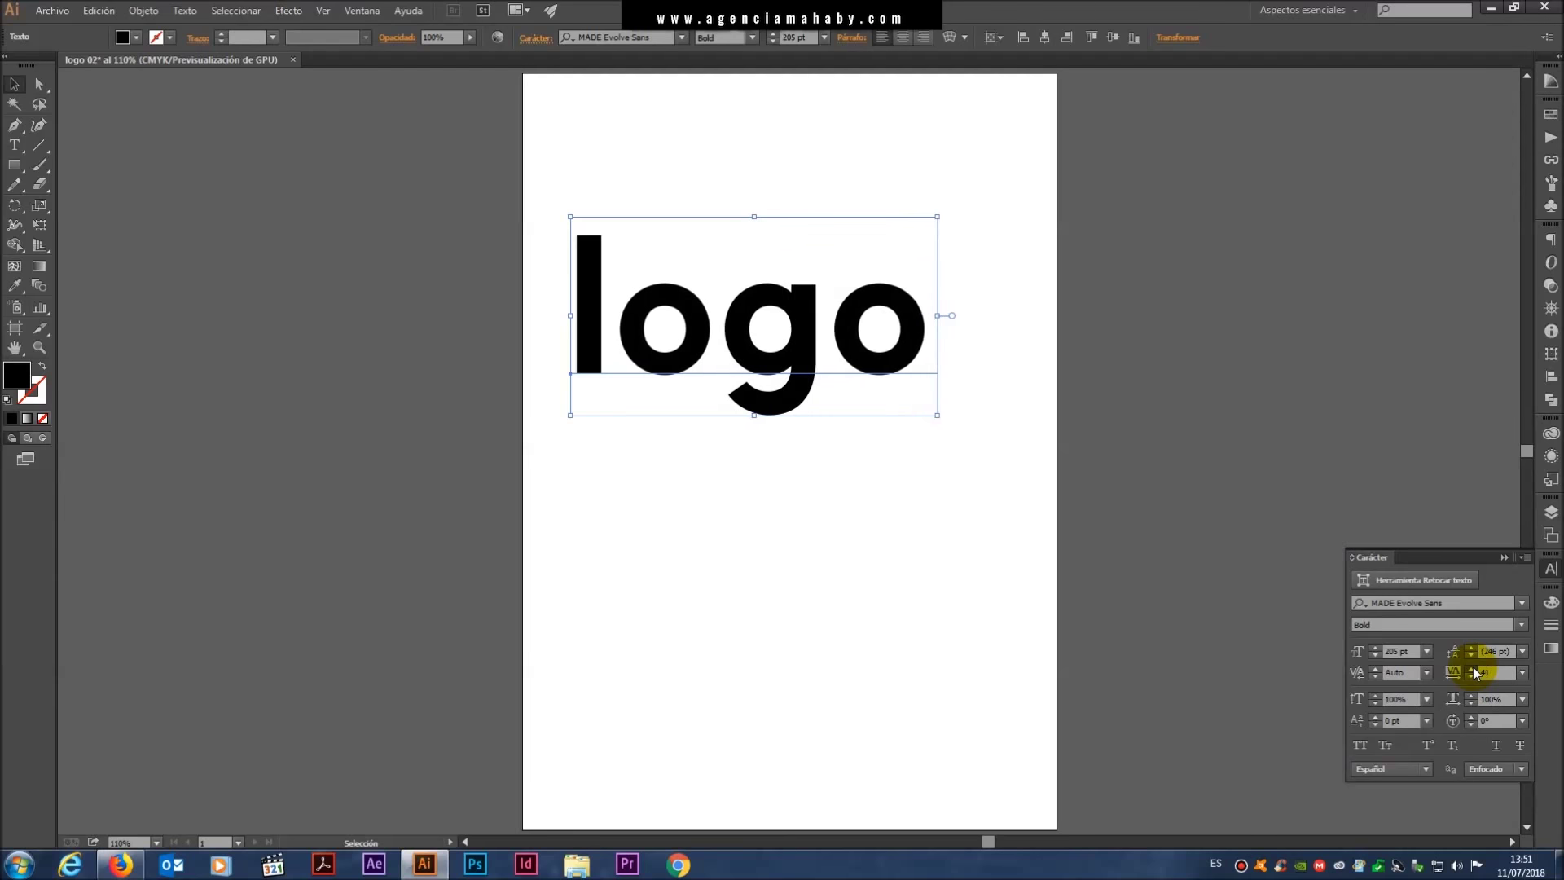
{"action": "left_click", "coordinate": [1472, 668]}
{"action": "left_click", "coordinate": [1472, 668]}
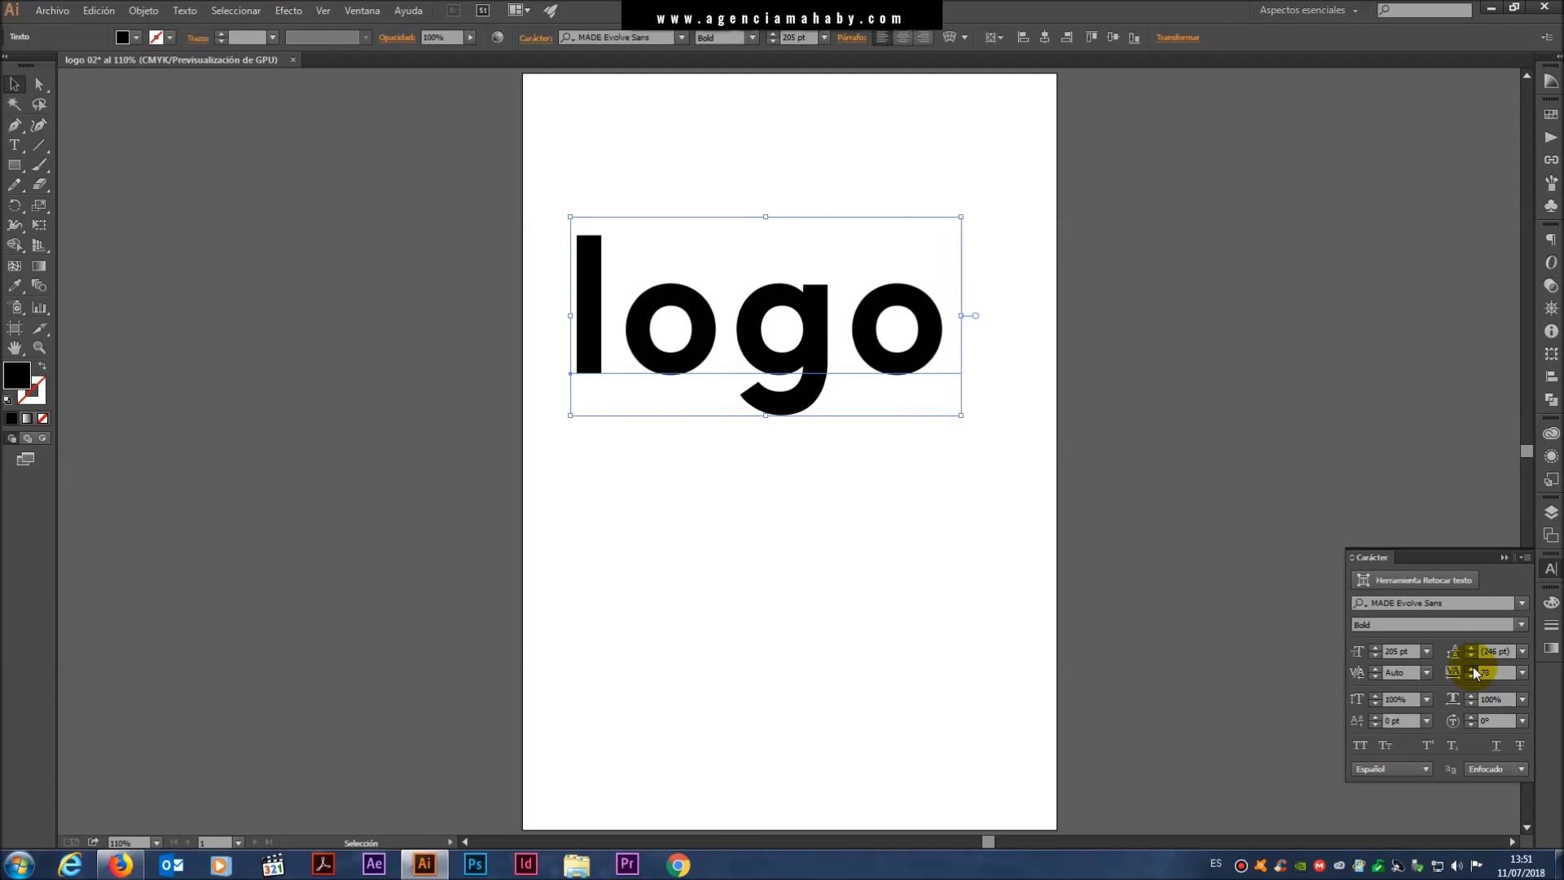
{"action": "left_click", "coordinate": [1472, 668]}
{"action": "left_click", "coordinate": [1473, 677]}
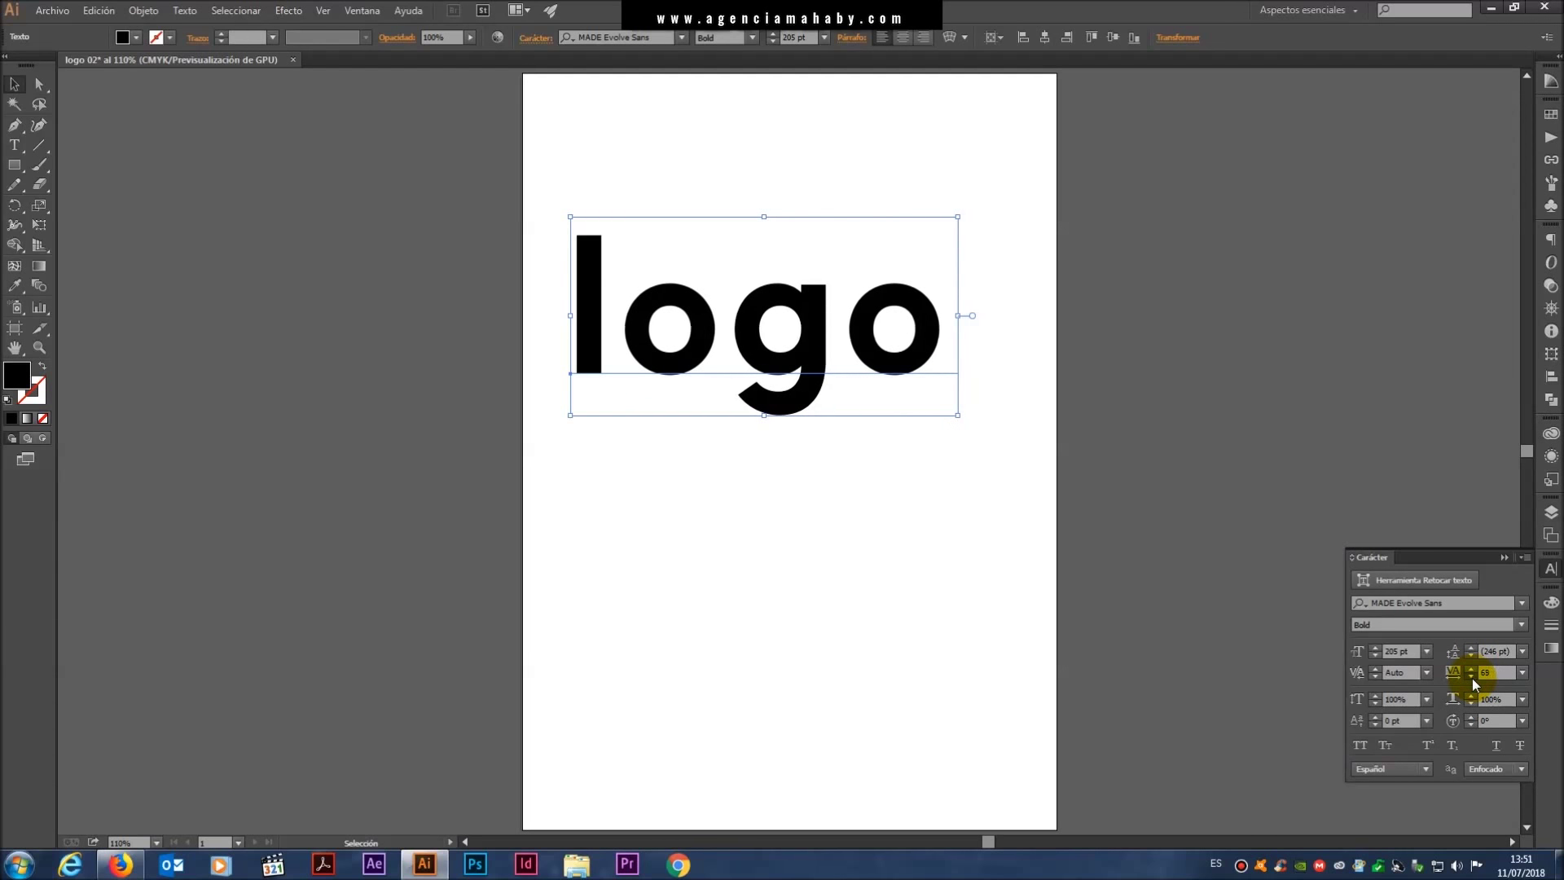
{"action": "left_click", "coordinate": [1472, 677]}
{"action": "left_click", "coordinate": [1470, 678]}
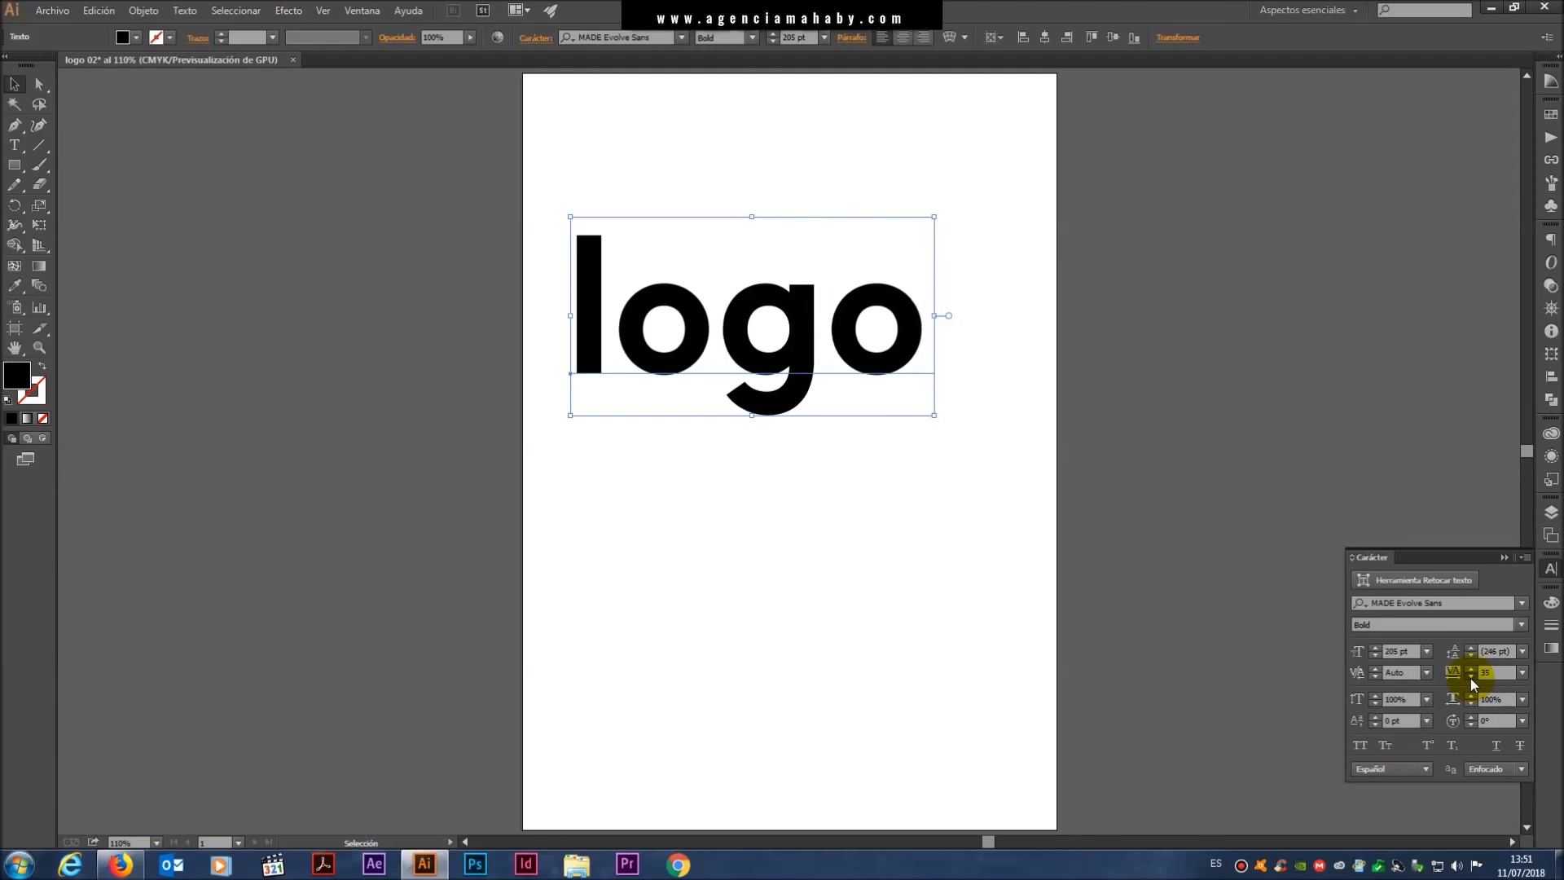
{"action": "left_click", "coordinate": [1470, 678]}
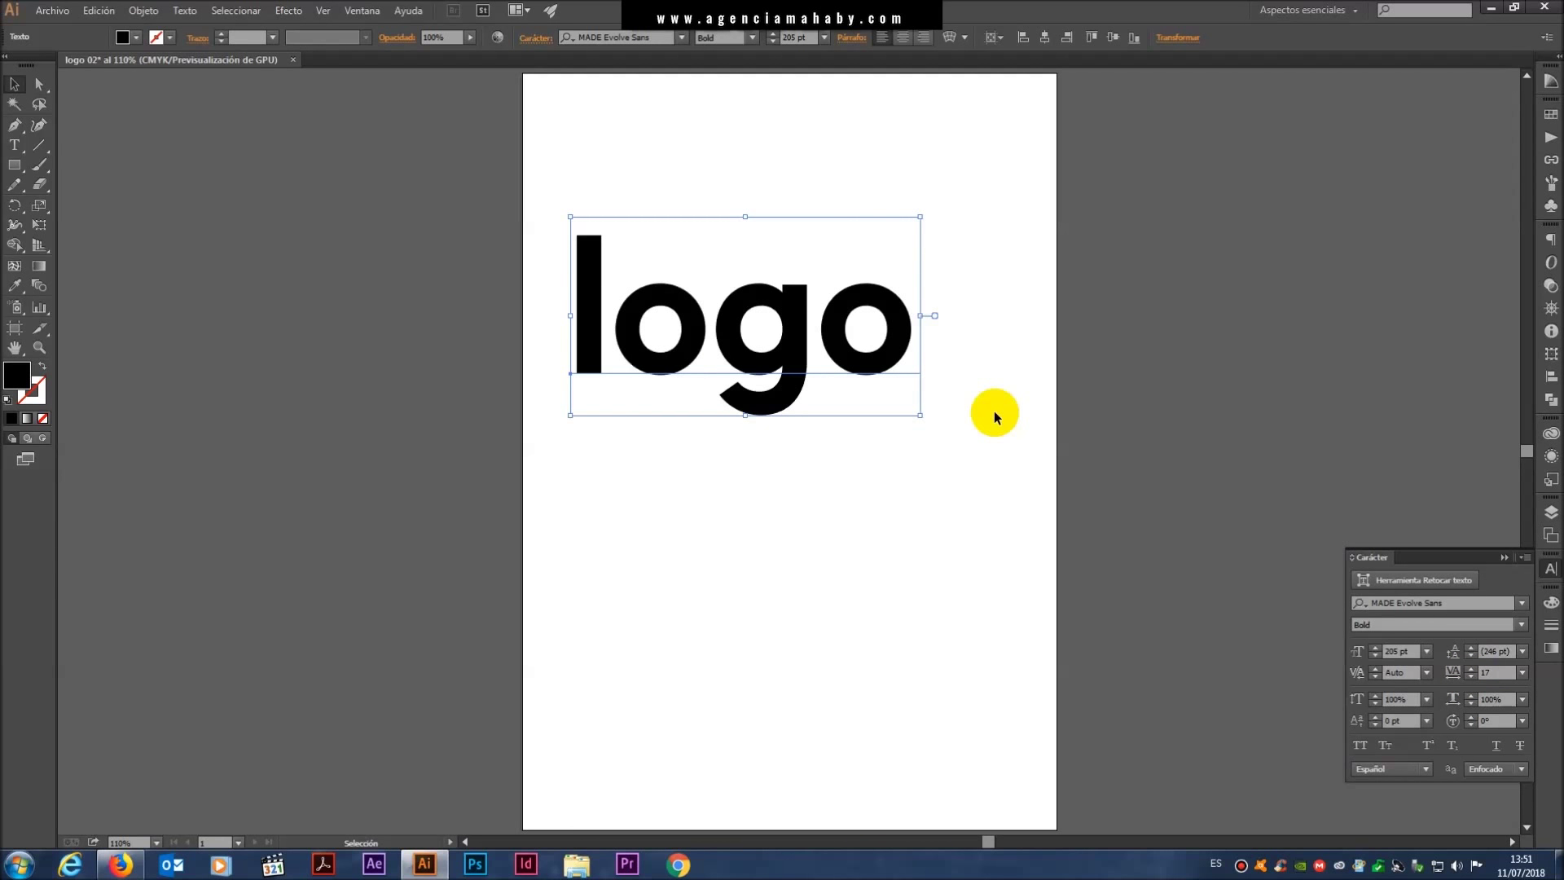
- Scale 'logo' to 50% with the Scale tool, then undo it
{"action": "left_click", "coordinate": [39, 207]}
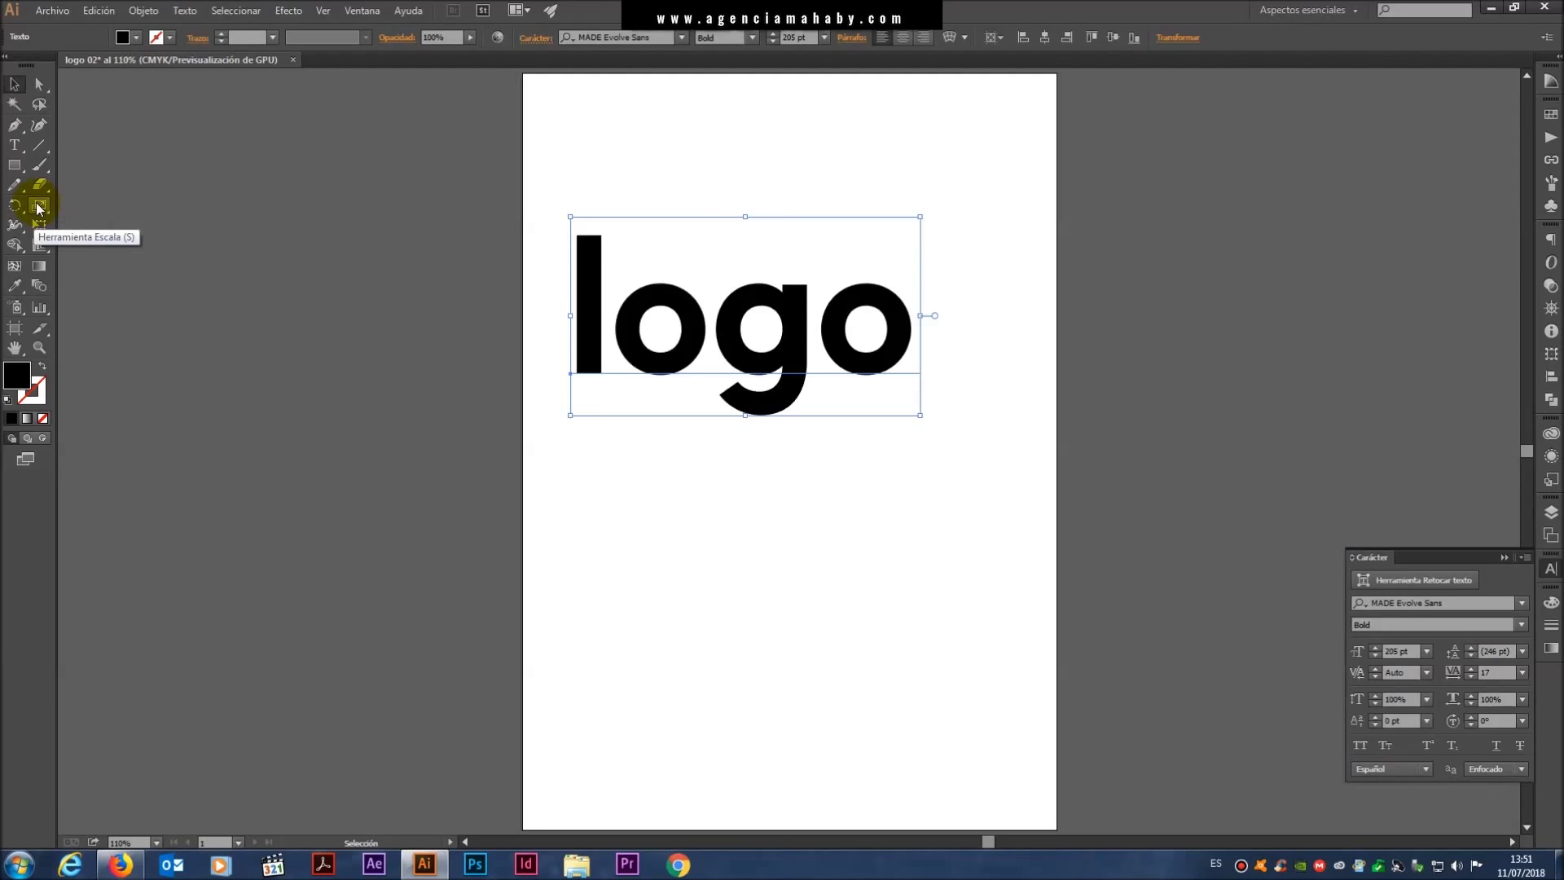
{"action": "double_click", "coordinate": [38, 208]}
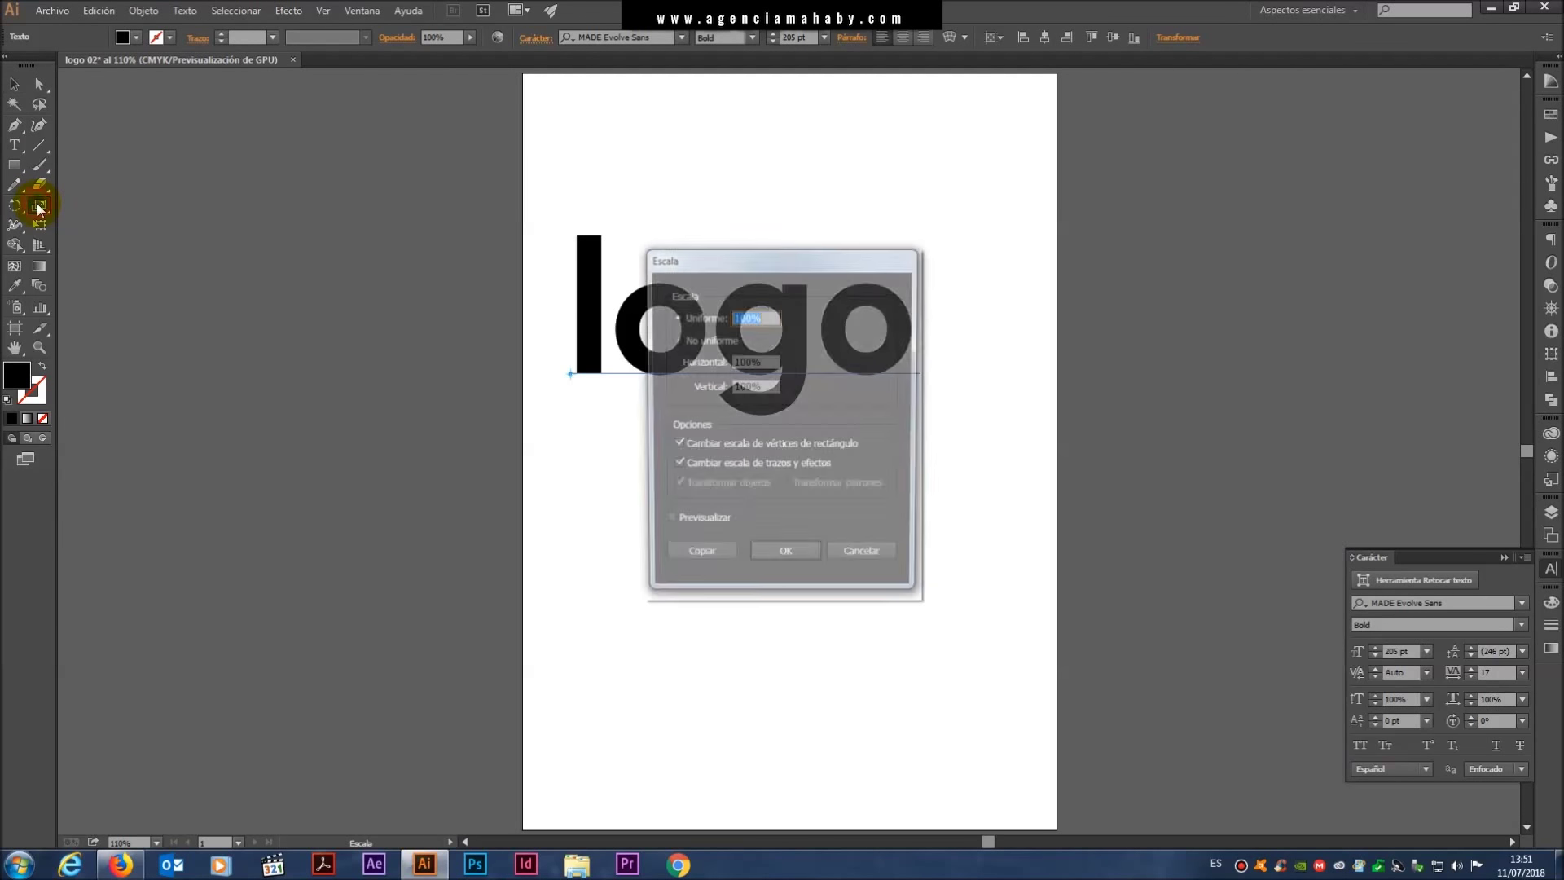
{"action": "left_click_drag", "start_coordinate": [828, 252], "coordinate": [1209, 166]}
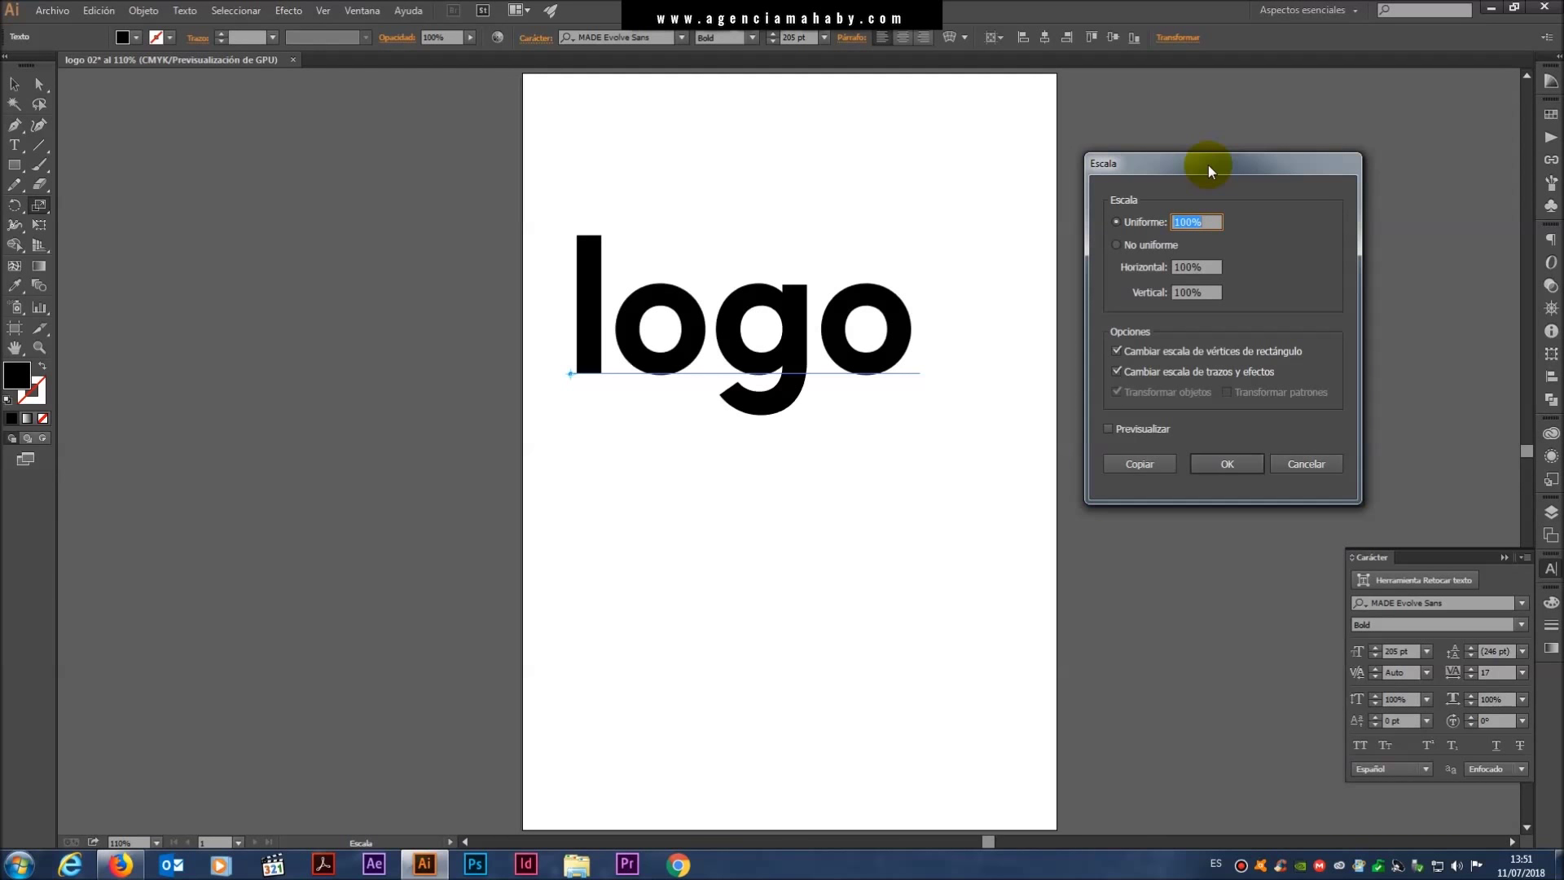
{"action": "type", "text": "50"}
{"action": "left_click", "coordinate": [1240, 461]}
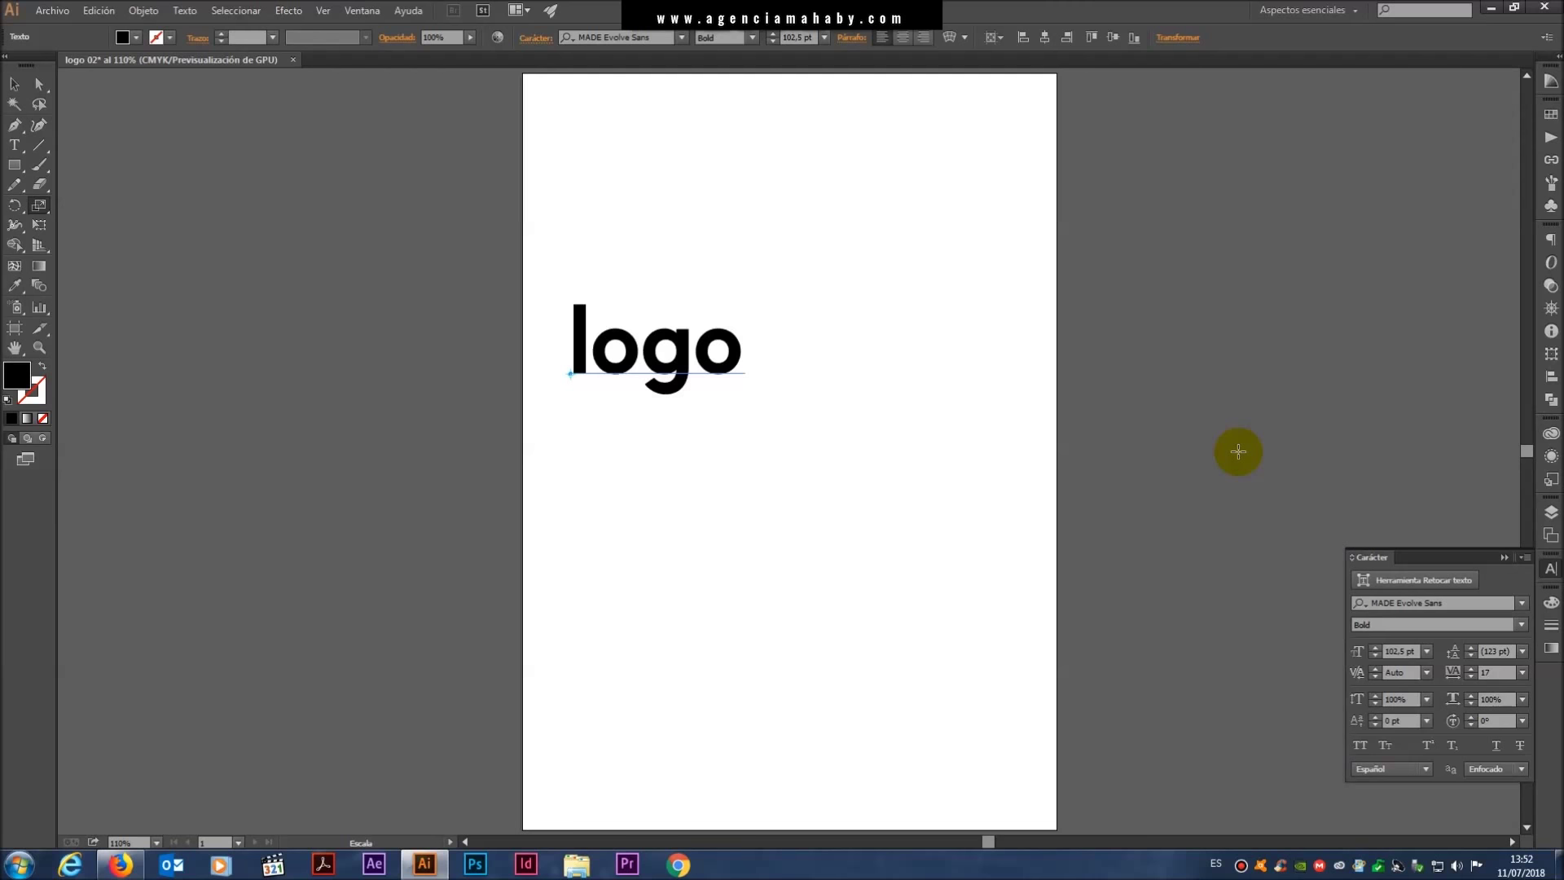
{"action": "key", "text": "Escape"}
{"action": "key", "text": "ctrl+z"}
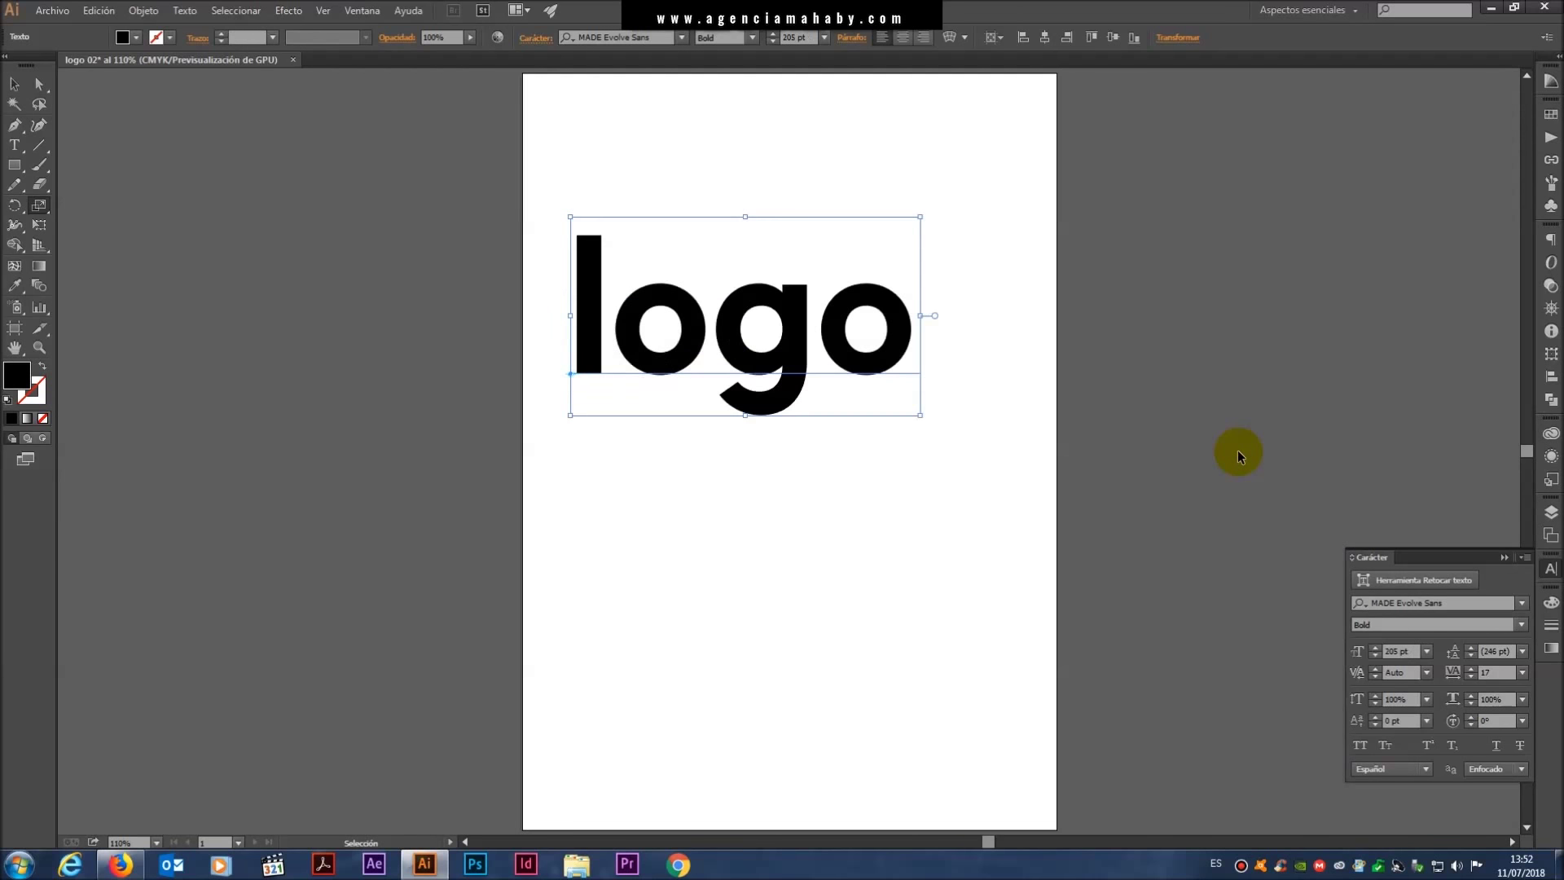
{"action": "key", "text": "s"}
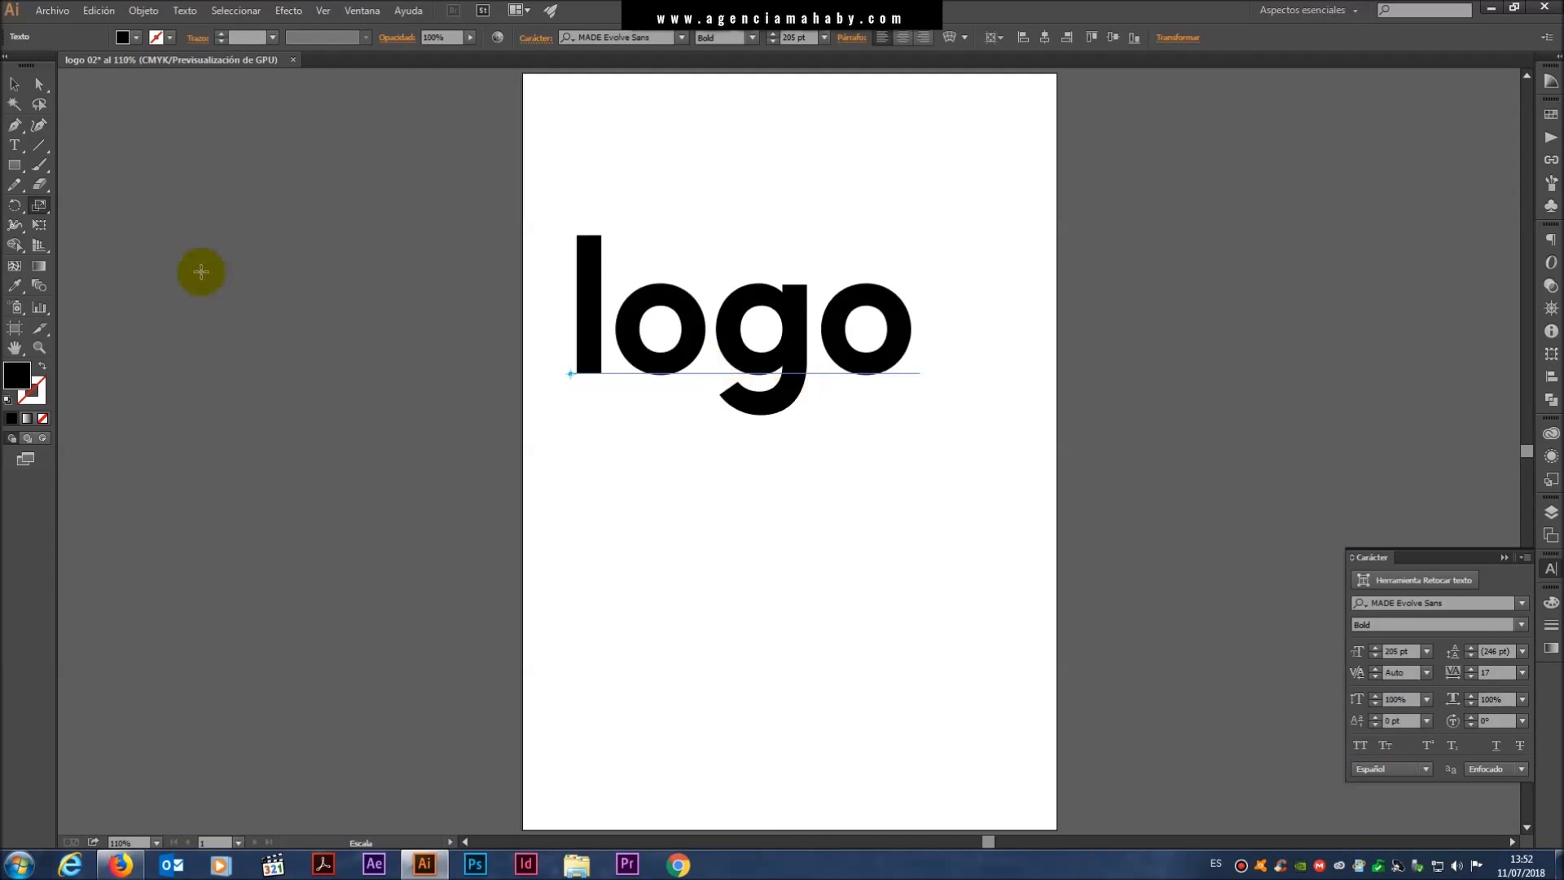
- Scale 'logo' uniformly to 150%, then undo the enlargement
{"action": "double_click", "coordinate": [40, 208]}
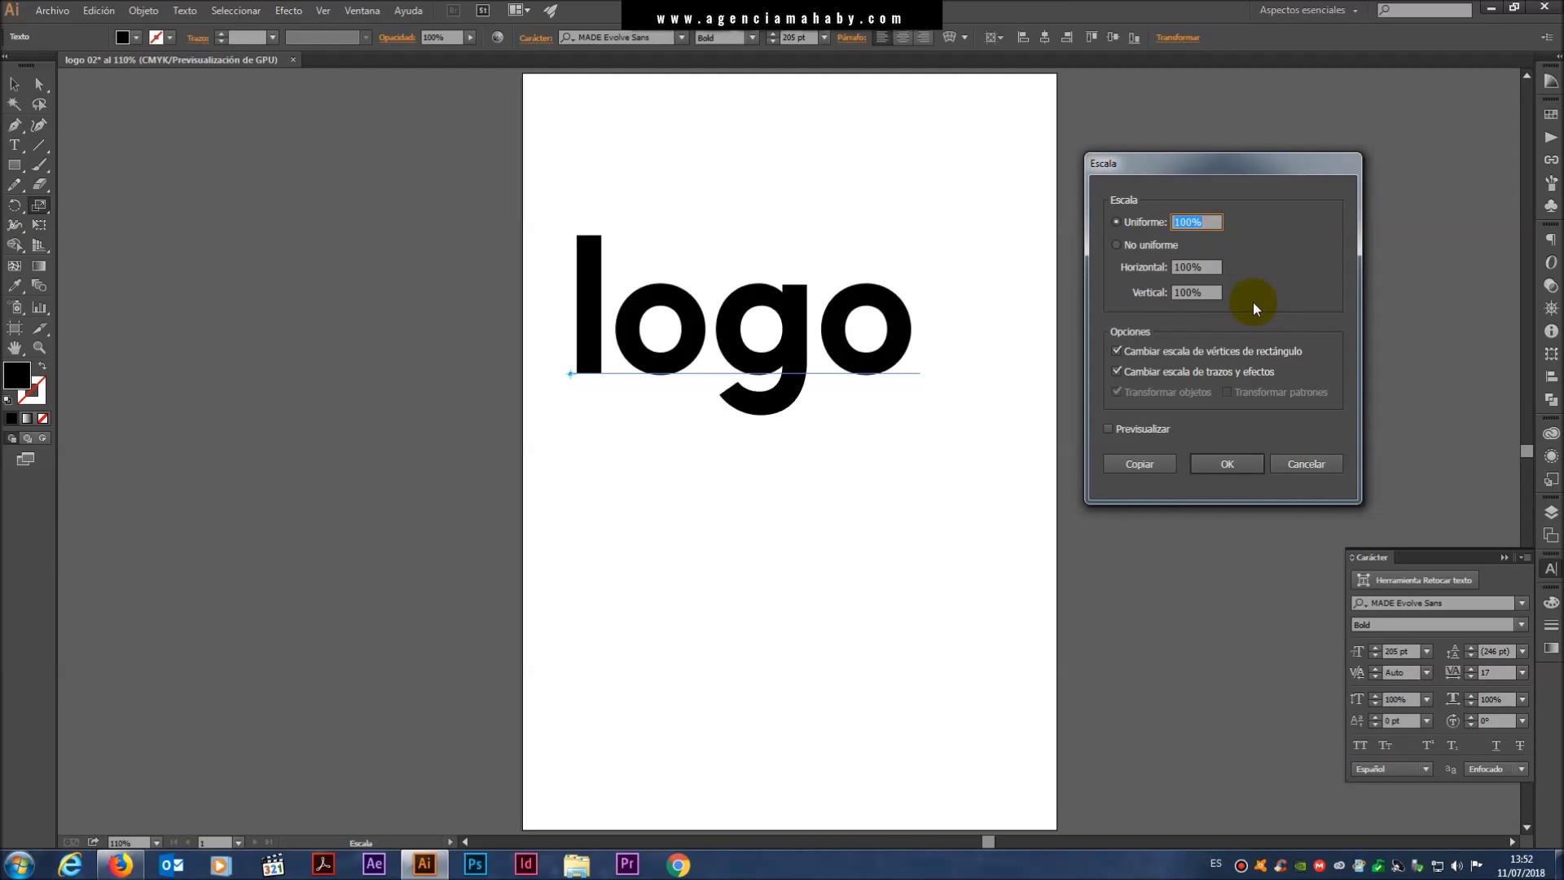
{"action": "type", "text": "1"}
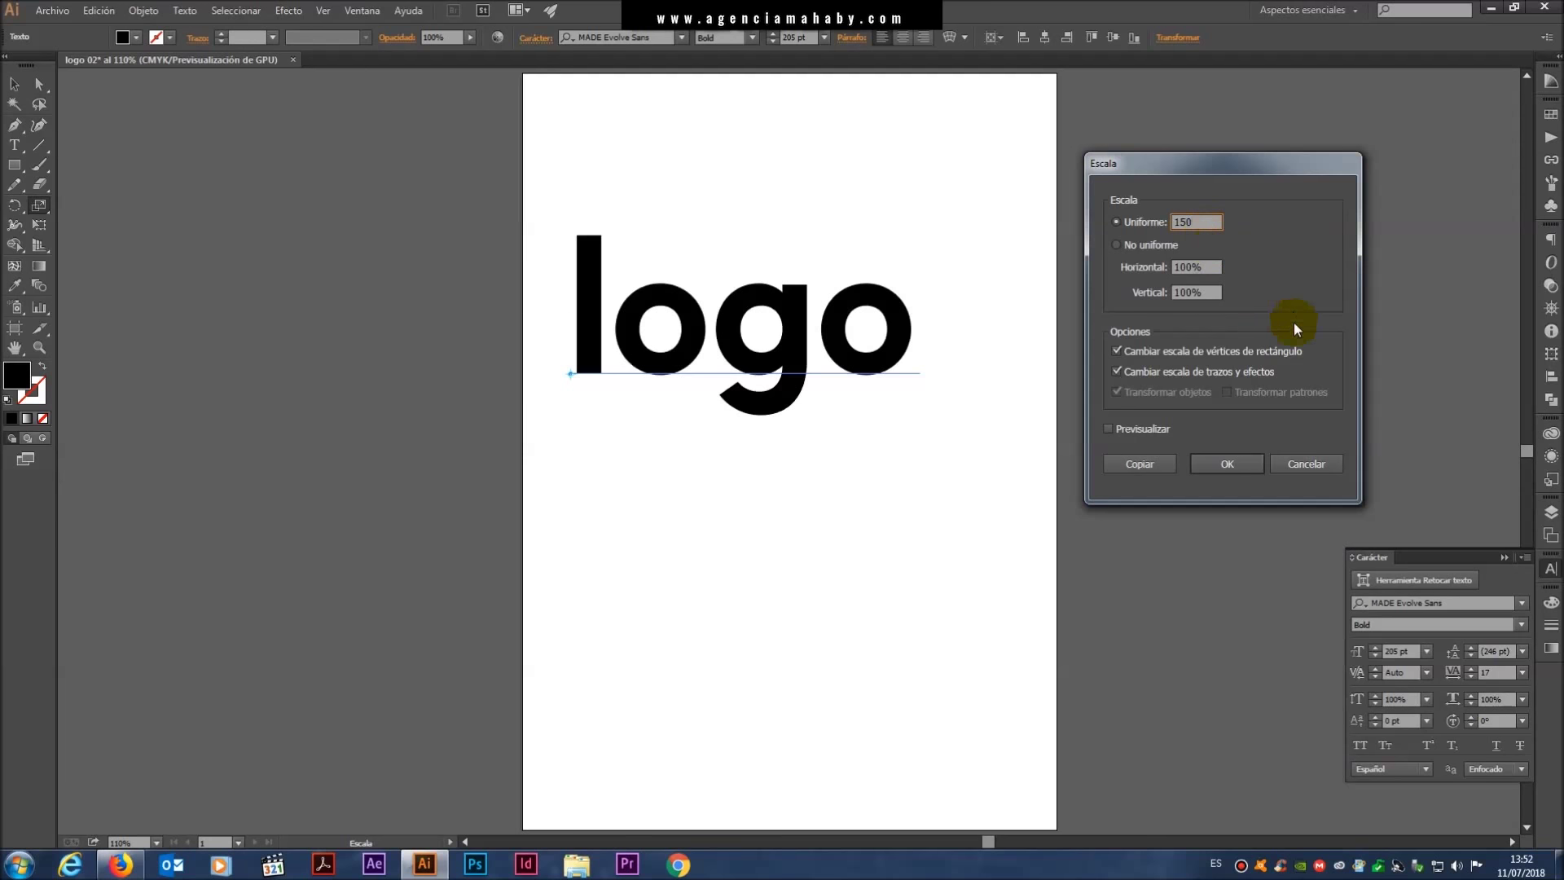
{"action": "left_click", "coordinate": [1231, 467]}
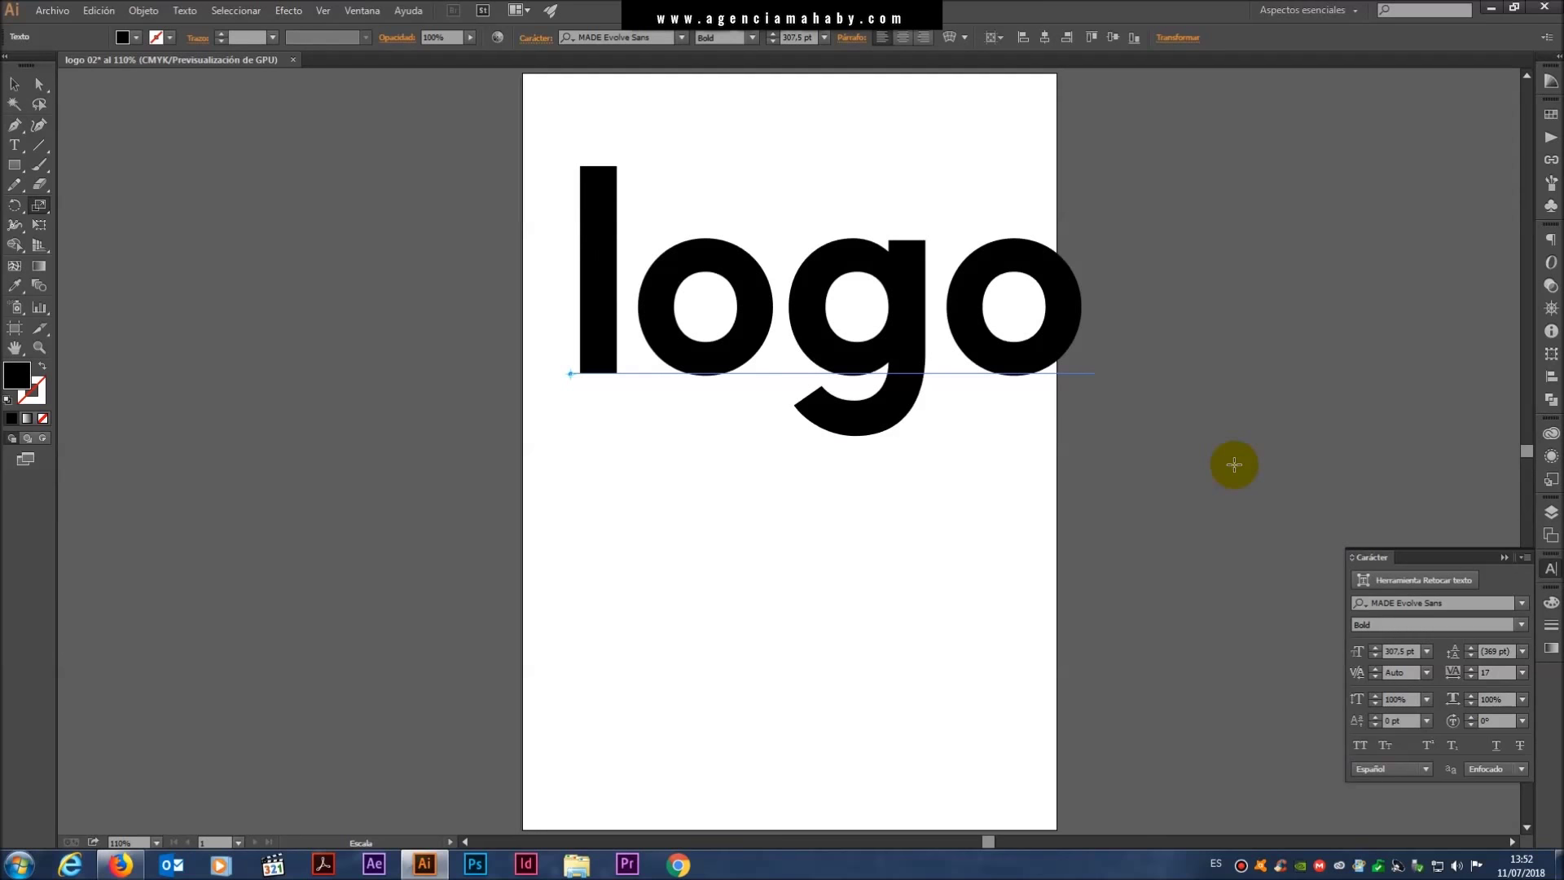
{"action": "key", "text": "v"}
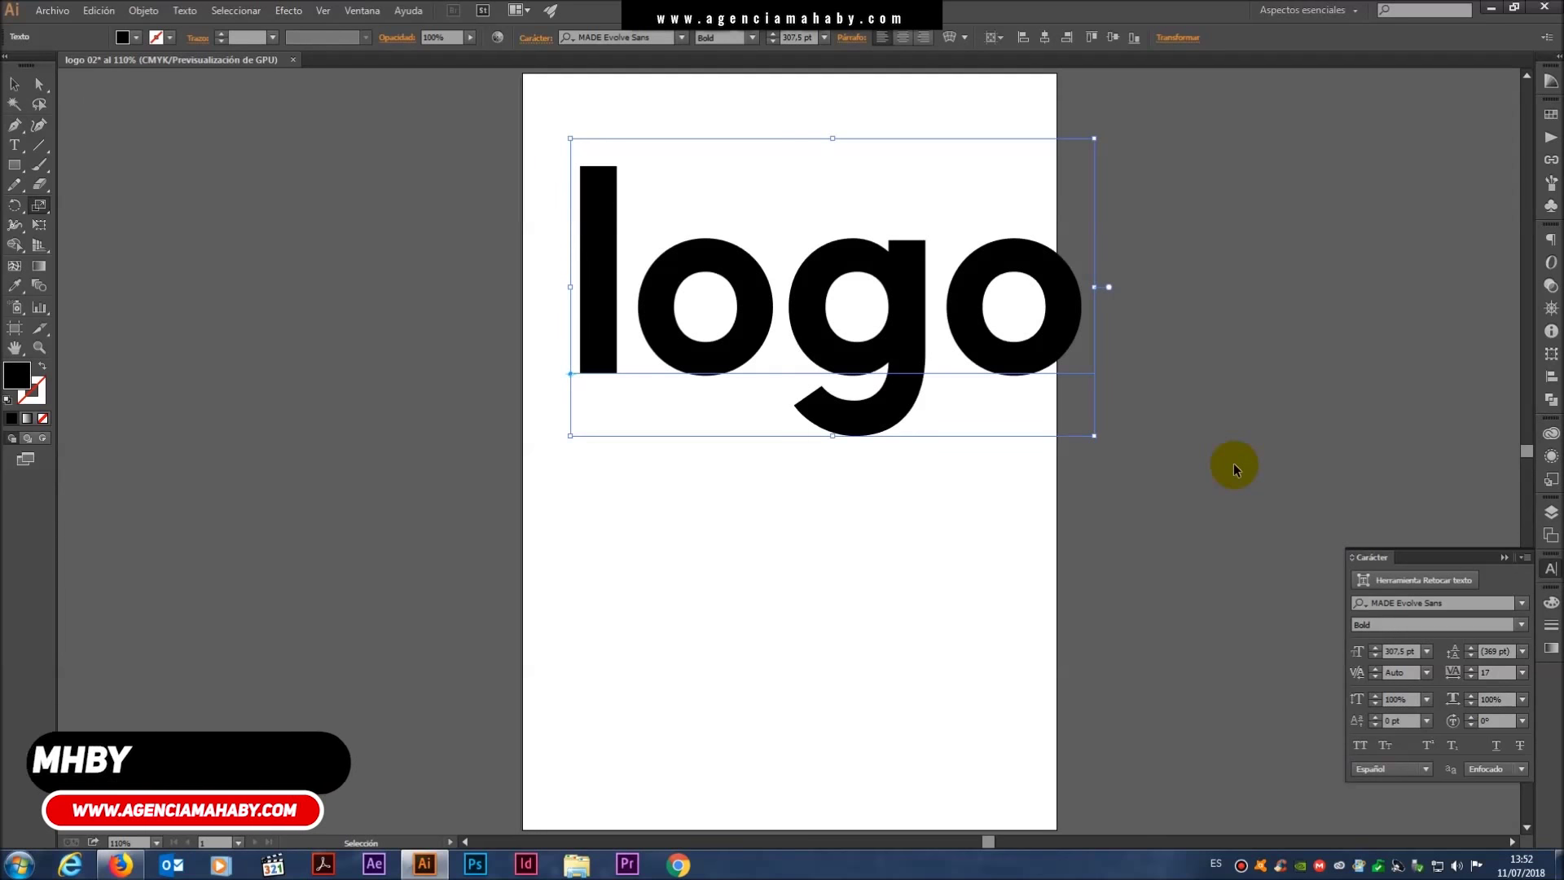
{"action": "key", "text": "ctrl+z"}
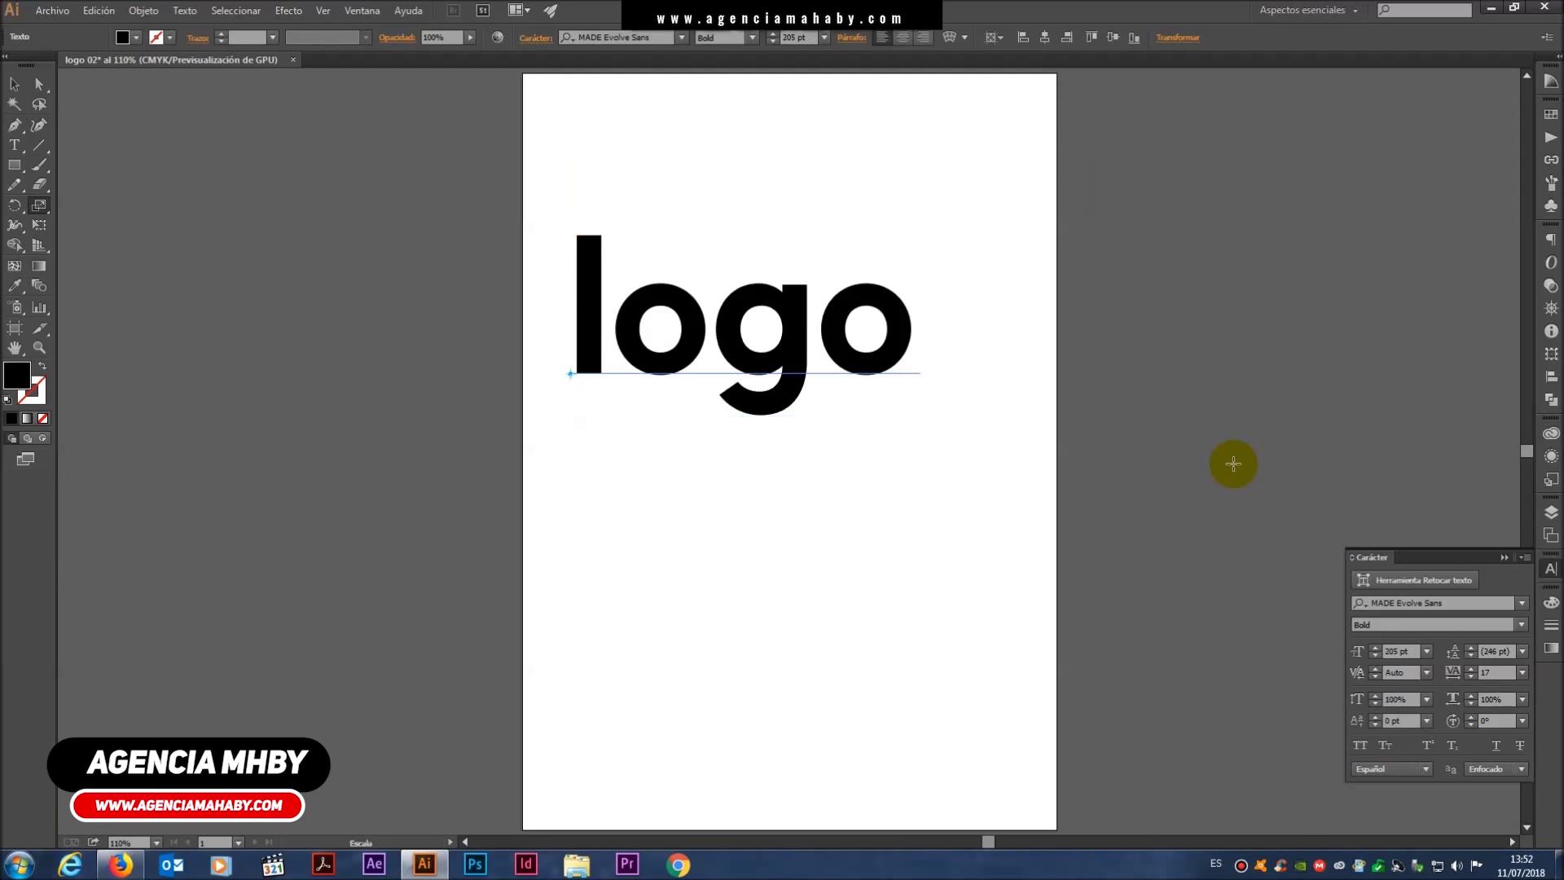
{"action": "left_click", "coordinate": [96, 10]}
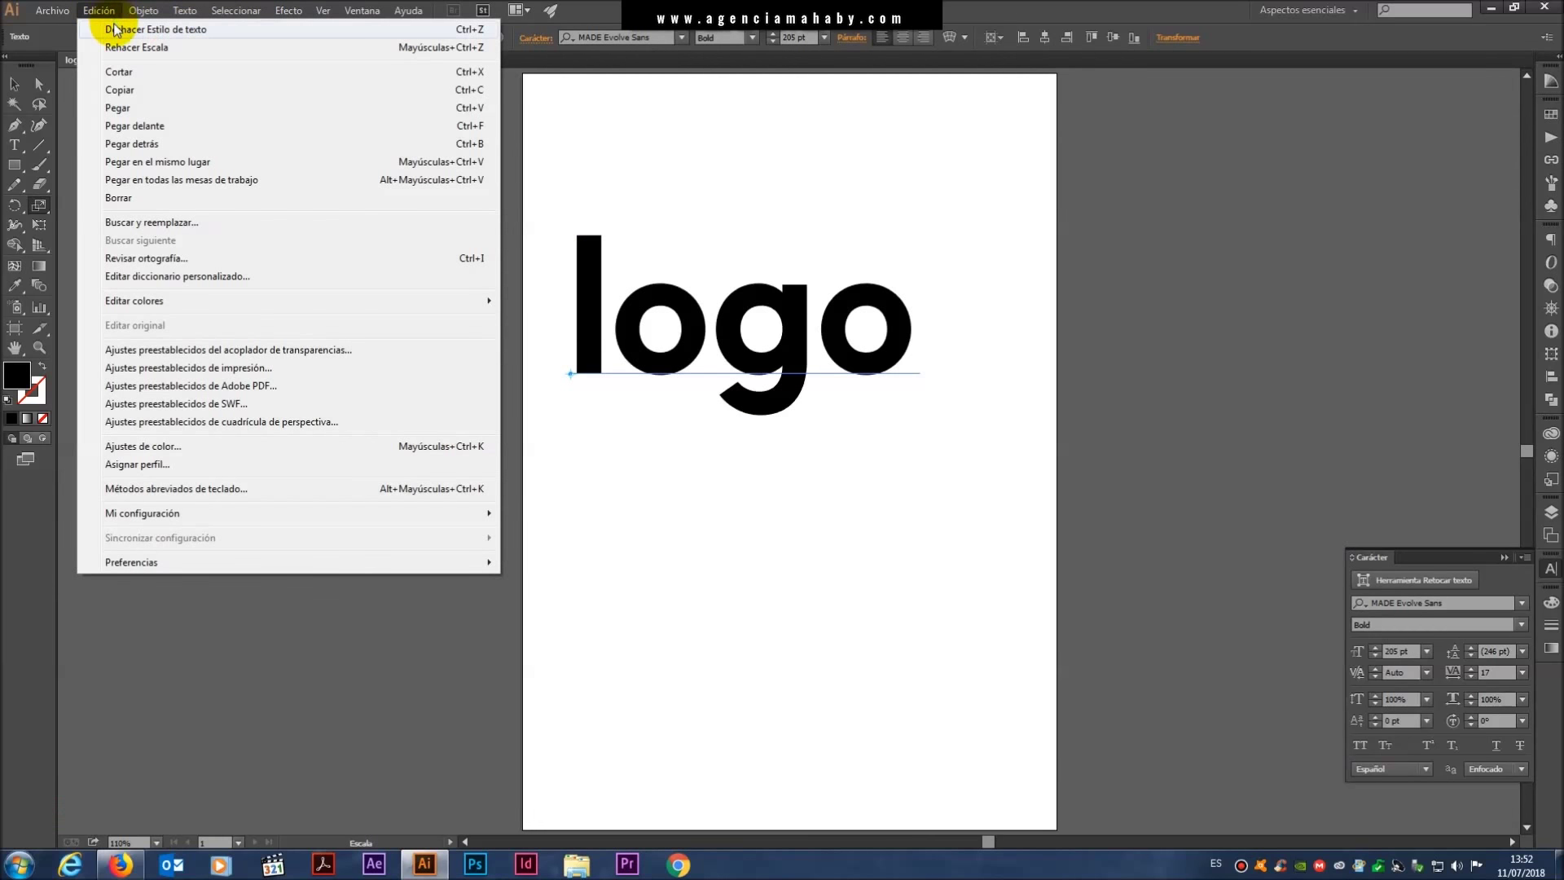
- Dismiss the Edit menu, reveal the desktop and open the LOGO FANTA folder maximized
{"action": "left_click", "coordinate": [98, 10]}
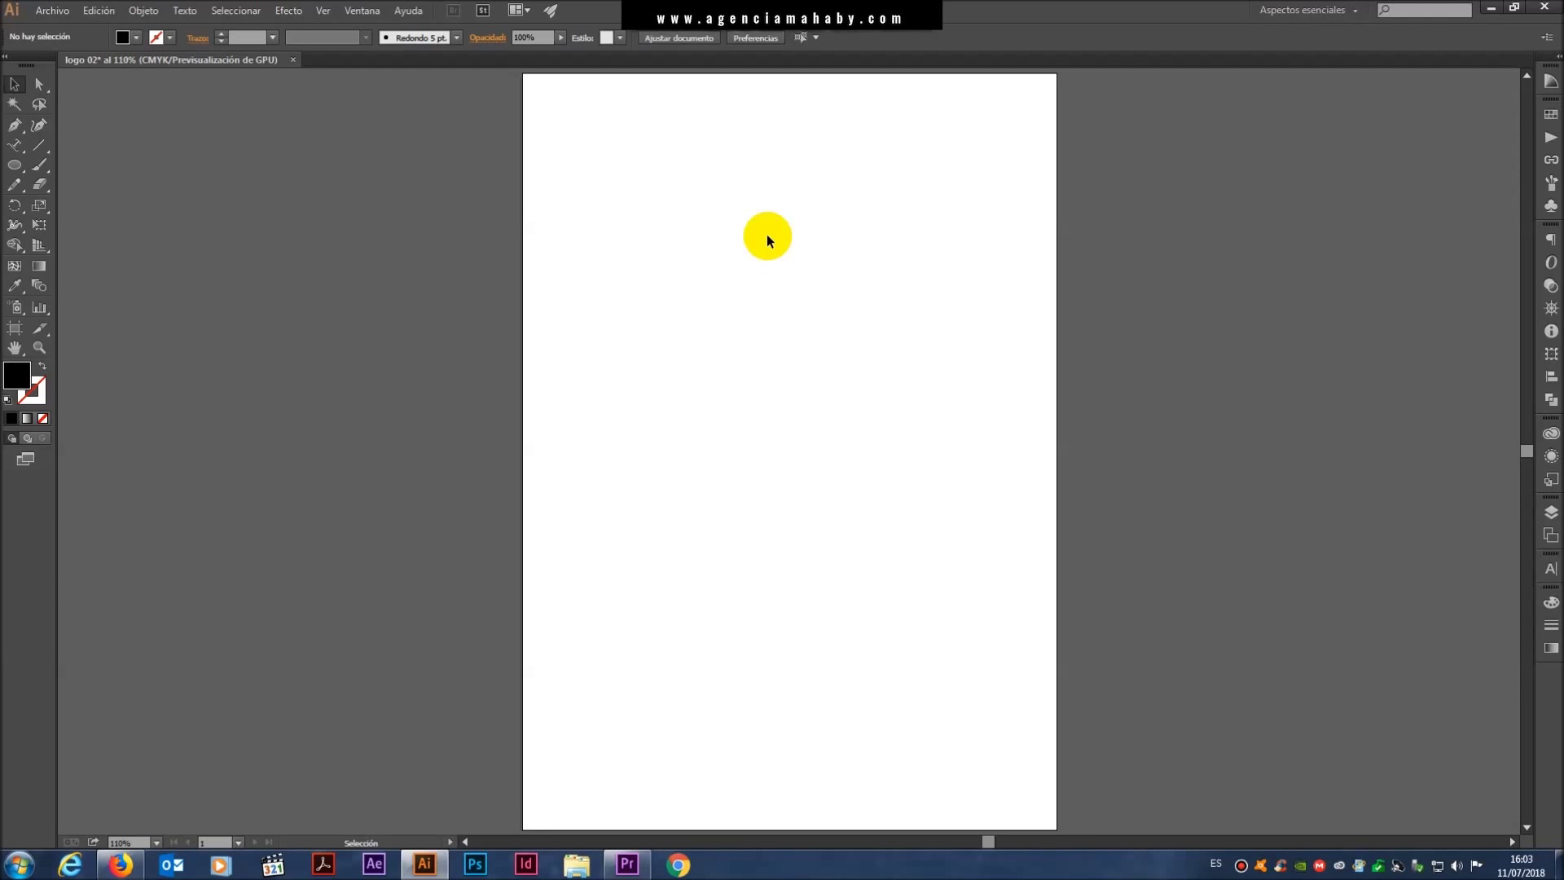
{"action": "left_click", "coordinate": [1556, 863]}
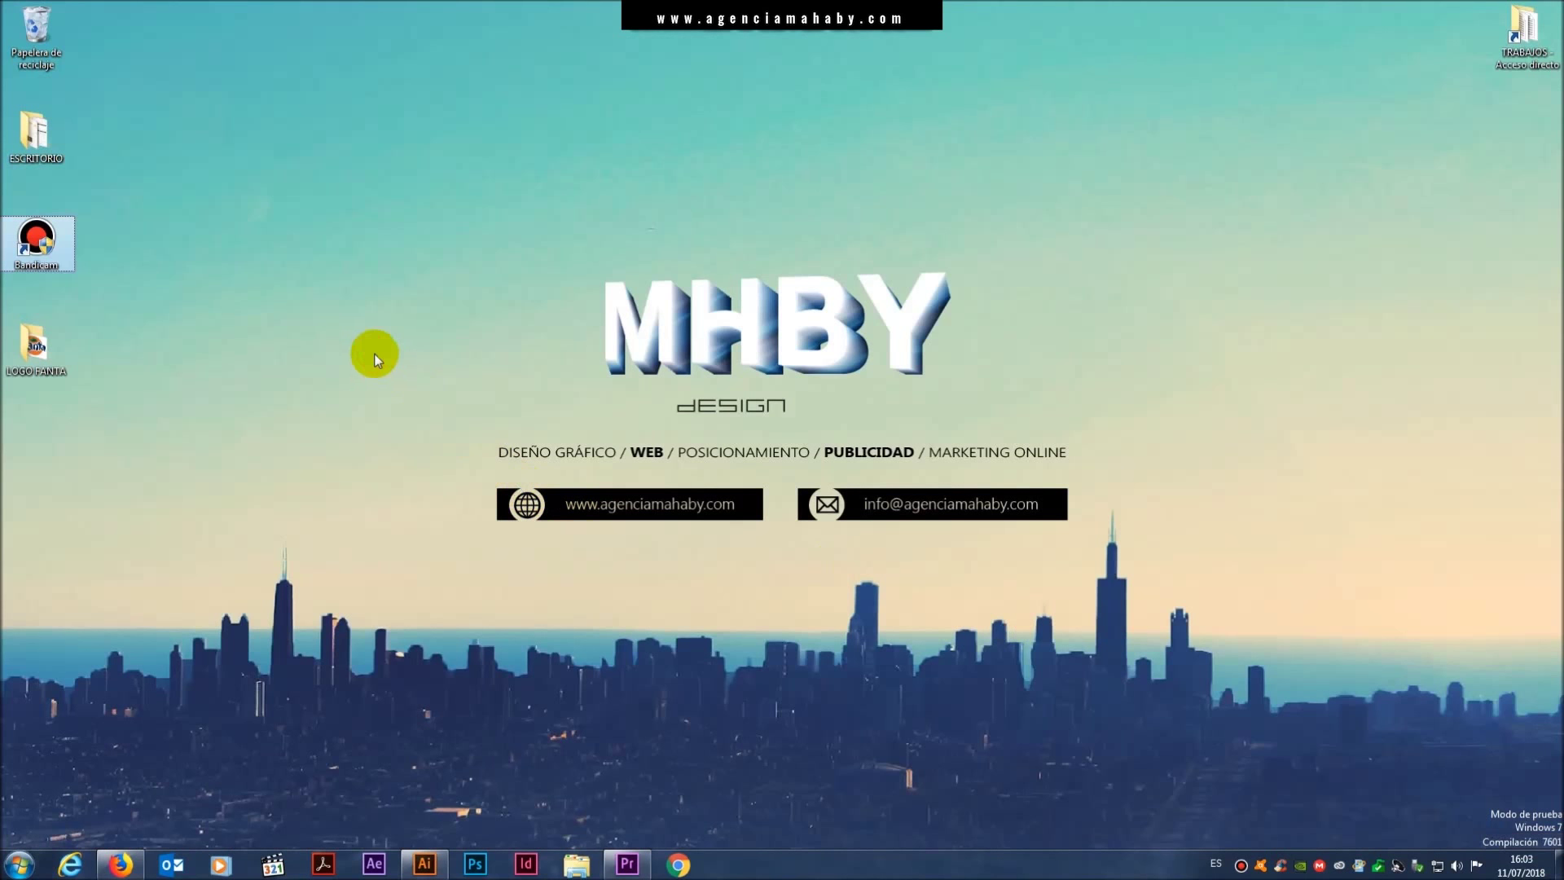
{"action": "double_click", "coordinate": [34, 346]}
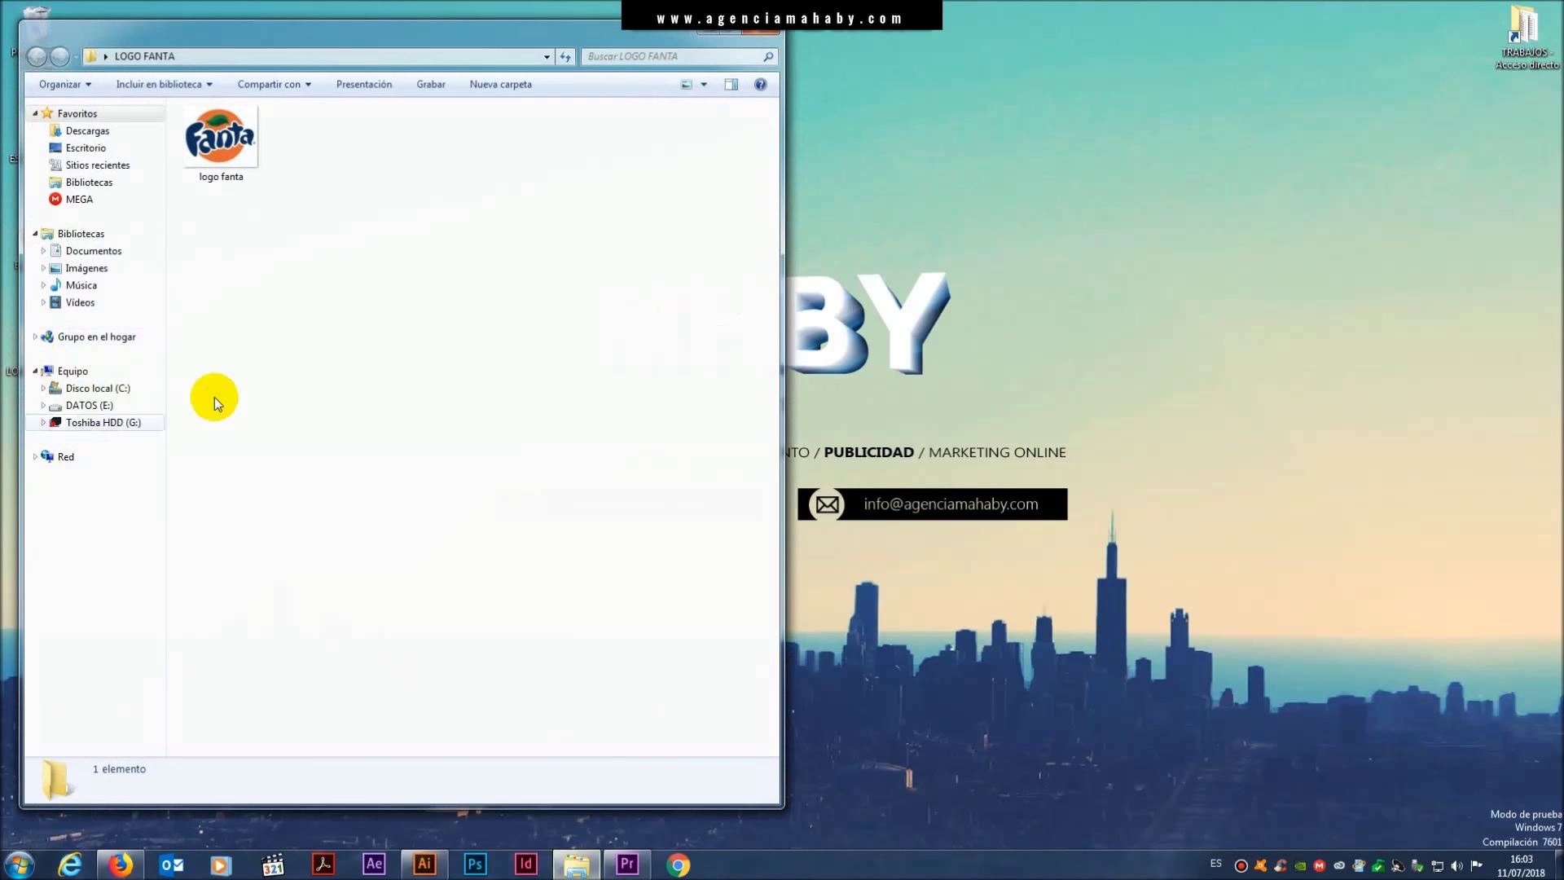
{"action": "double_click", "coordinate": [717, 33]}
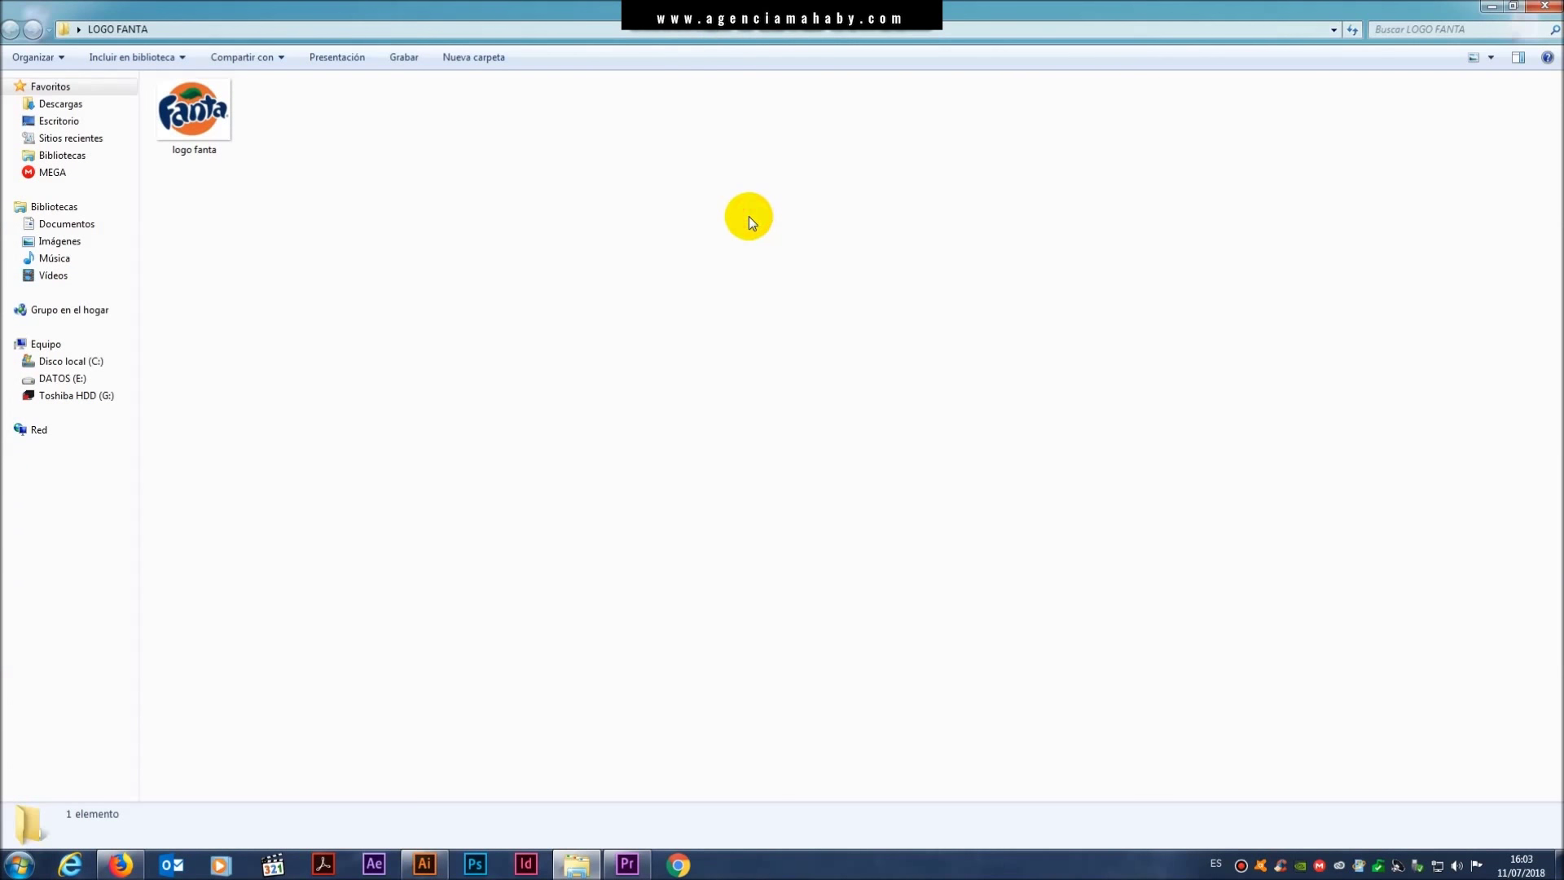
- View the 'logo fanta' image in Windows Photo Viewer, then close it
{"action": "double_click", "coordinate": [194, 114]}
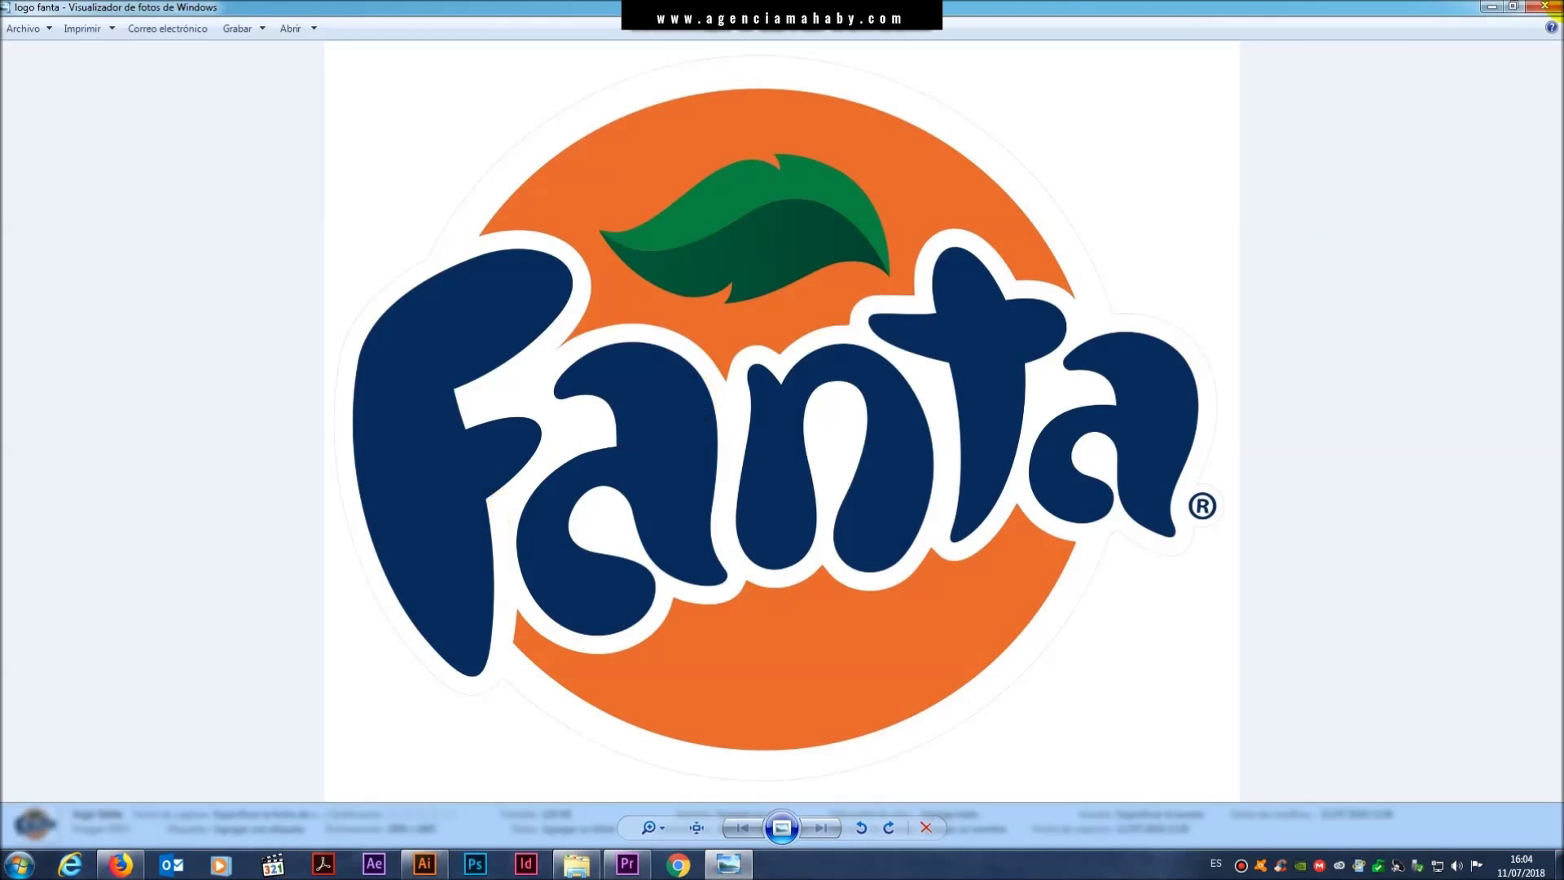
{"action": "left_click", "coordinate": [1545, 6]}
- Back in Illustrator, Place (Colocar) the 'logo fanta' image from Escritorio > LOGO FANTA
{"action": "key", "text": "super+d"}
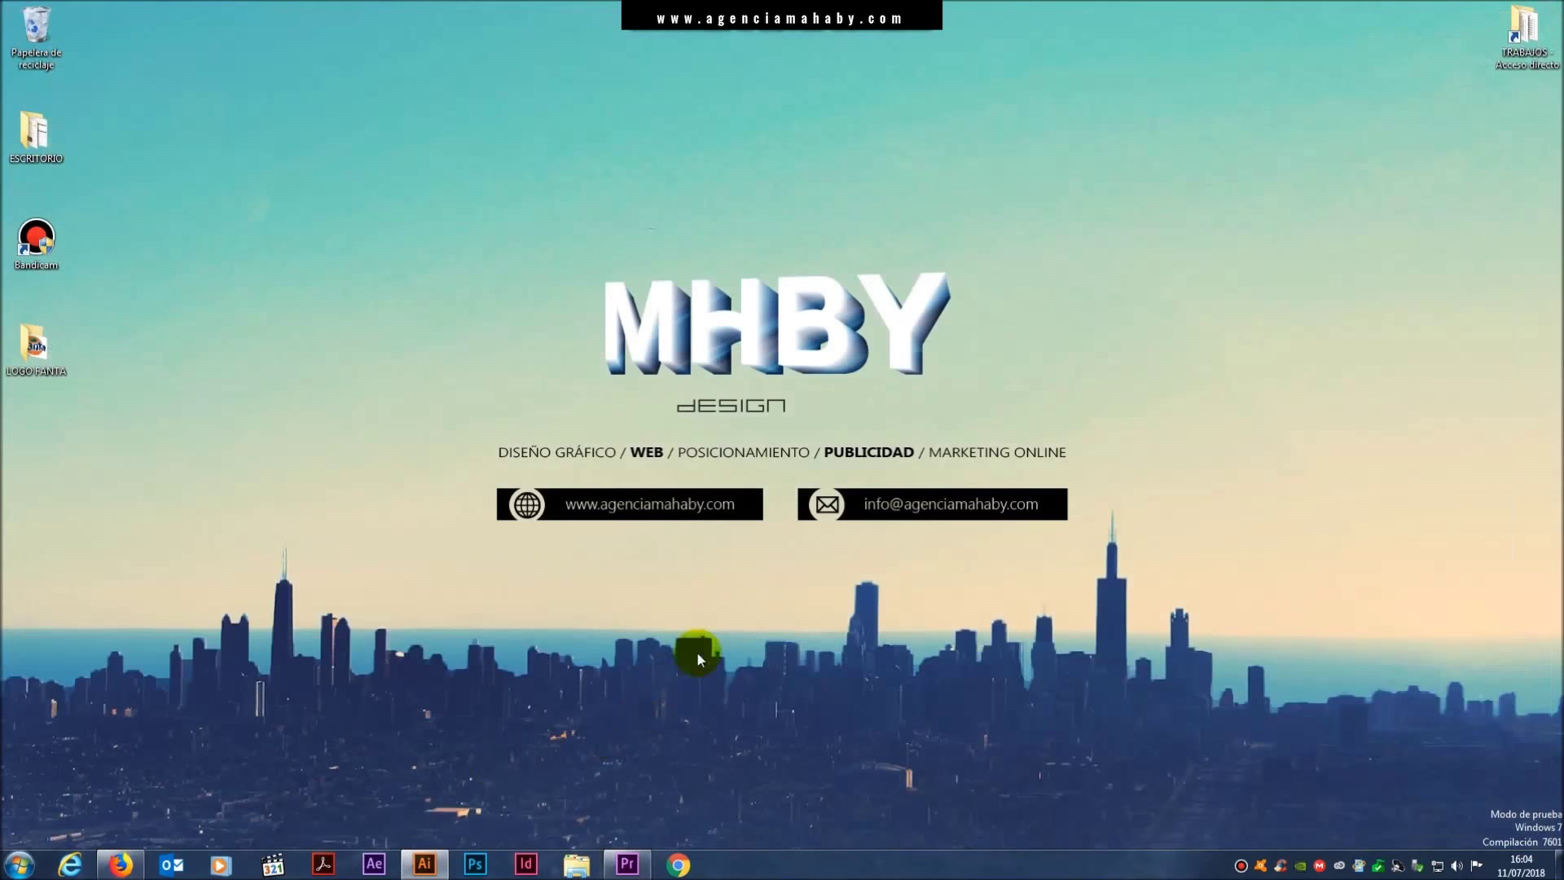
{"action": "left_click", "coordinate": [424, 864]}
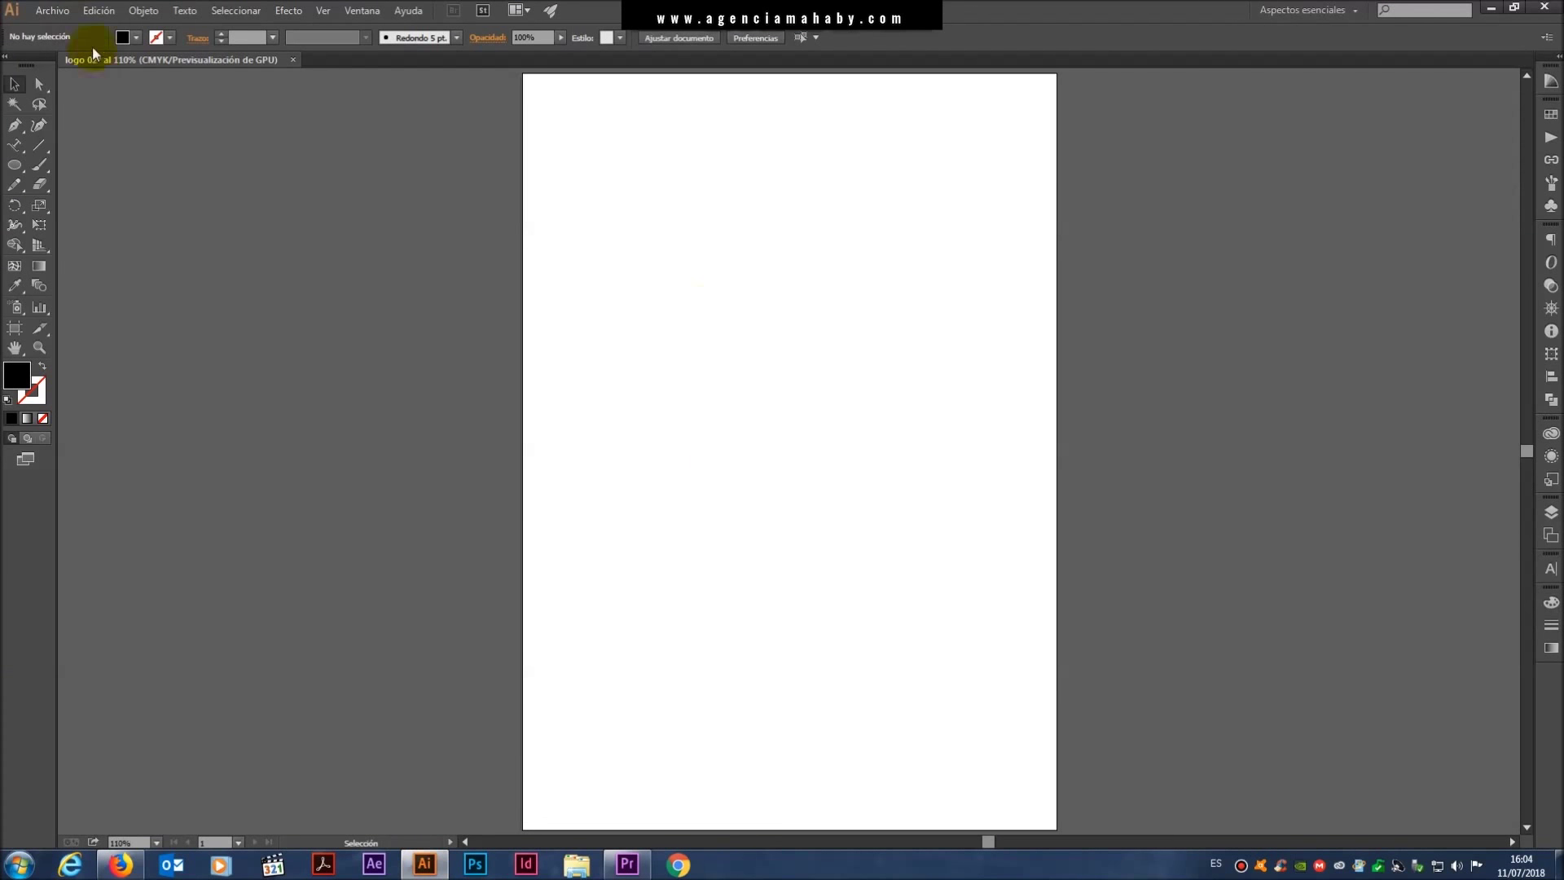
{"action": "left_click", "coordinate": [50, 11]}
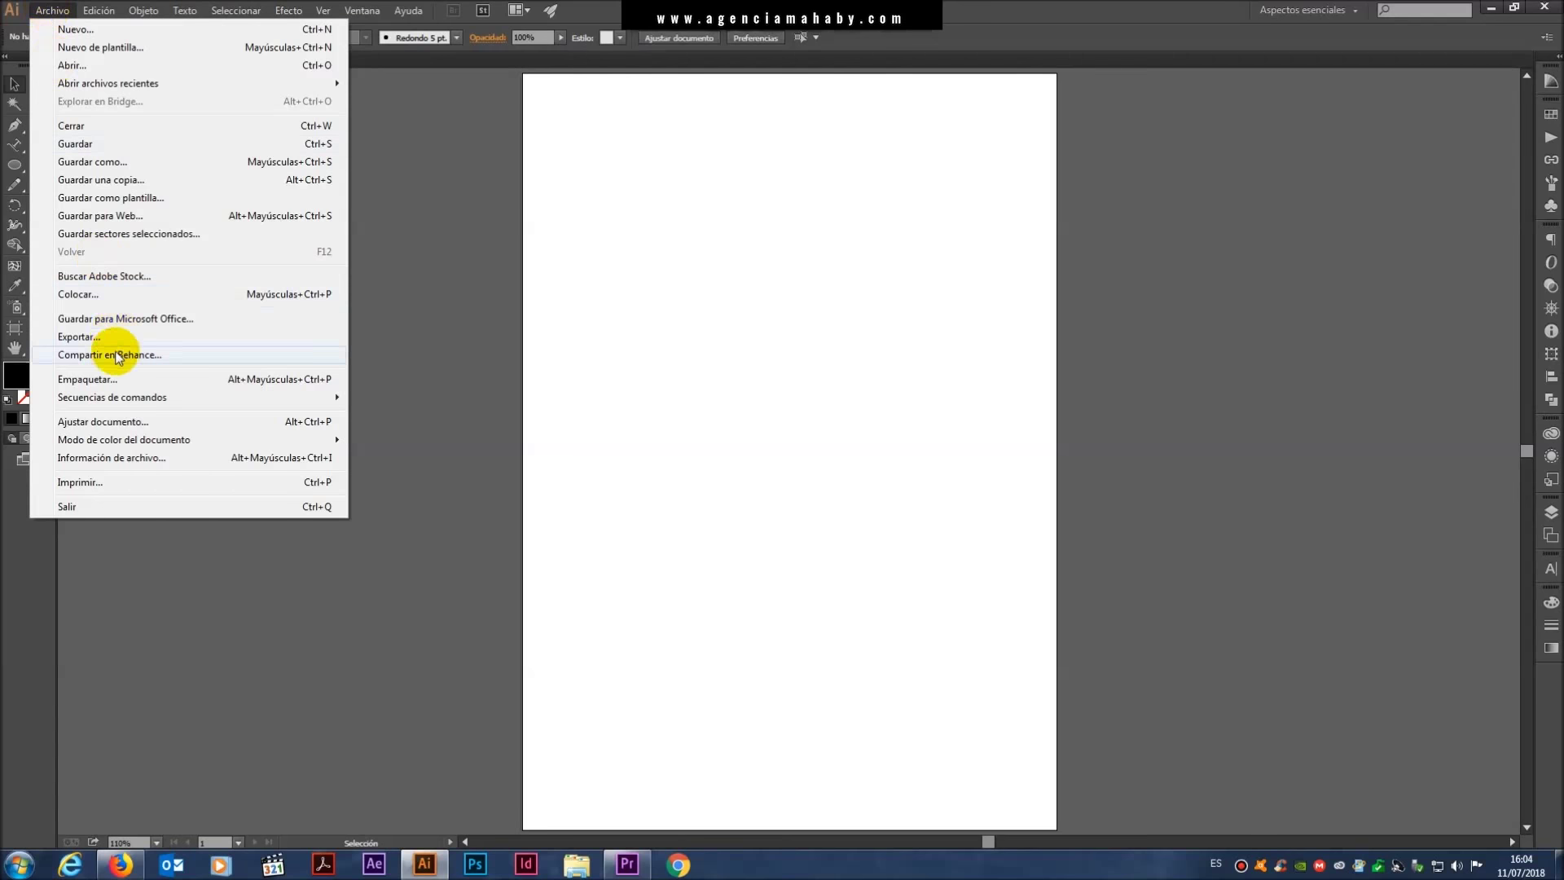
{"action": "left_click", "coordinate": [96, 295]}
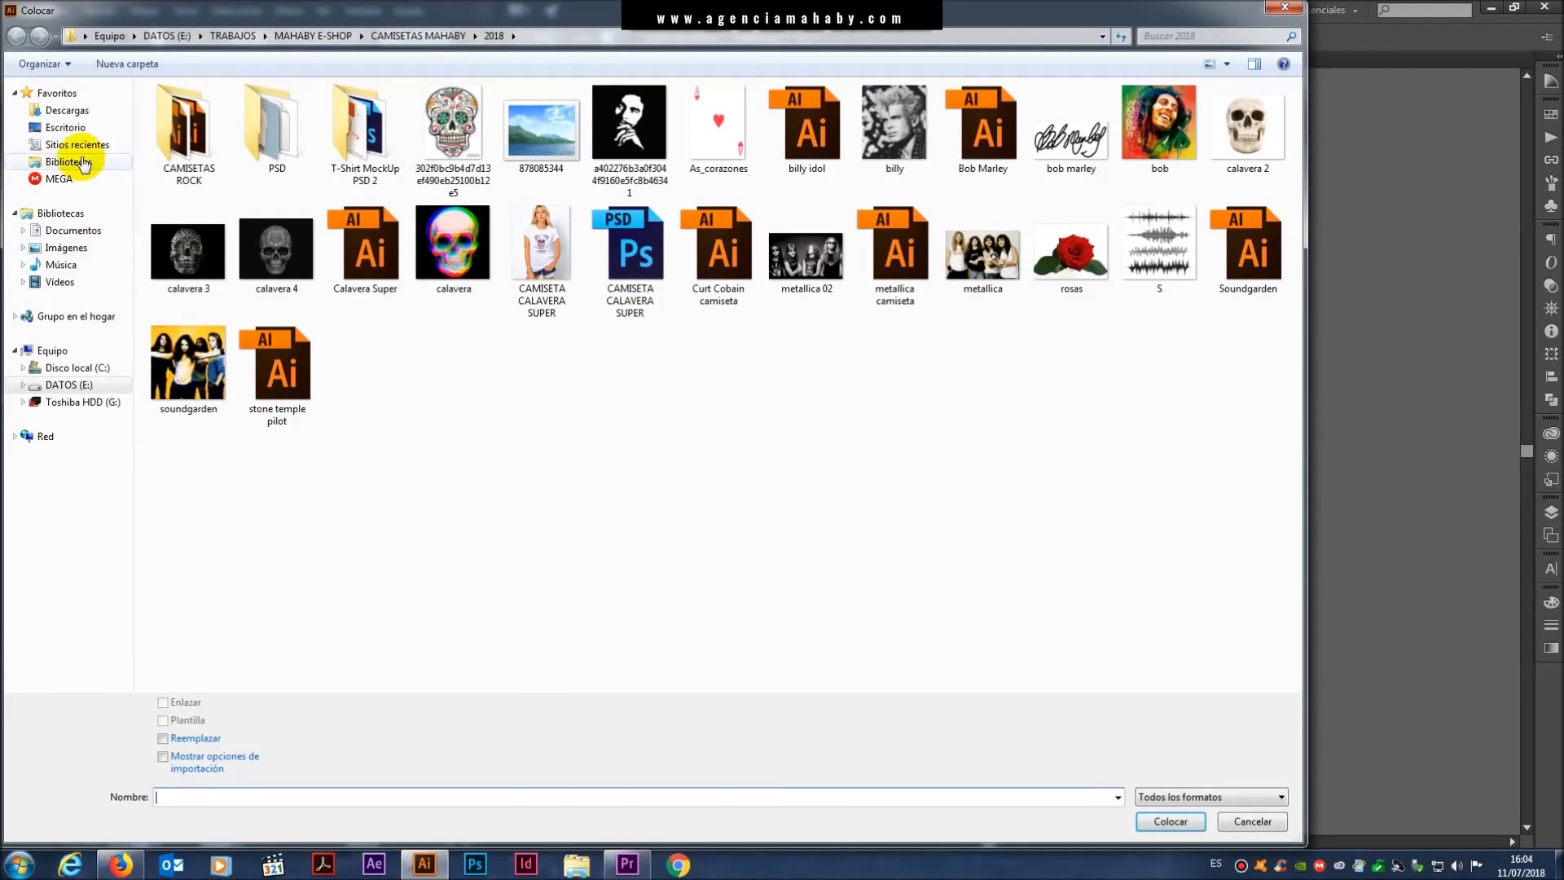
{"action": "left_click", "coordinate": [65, 128]}
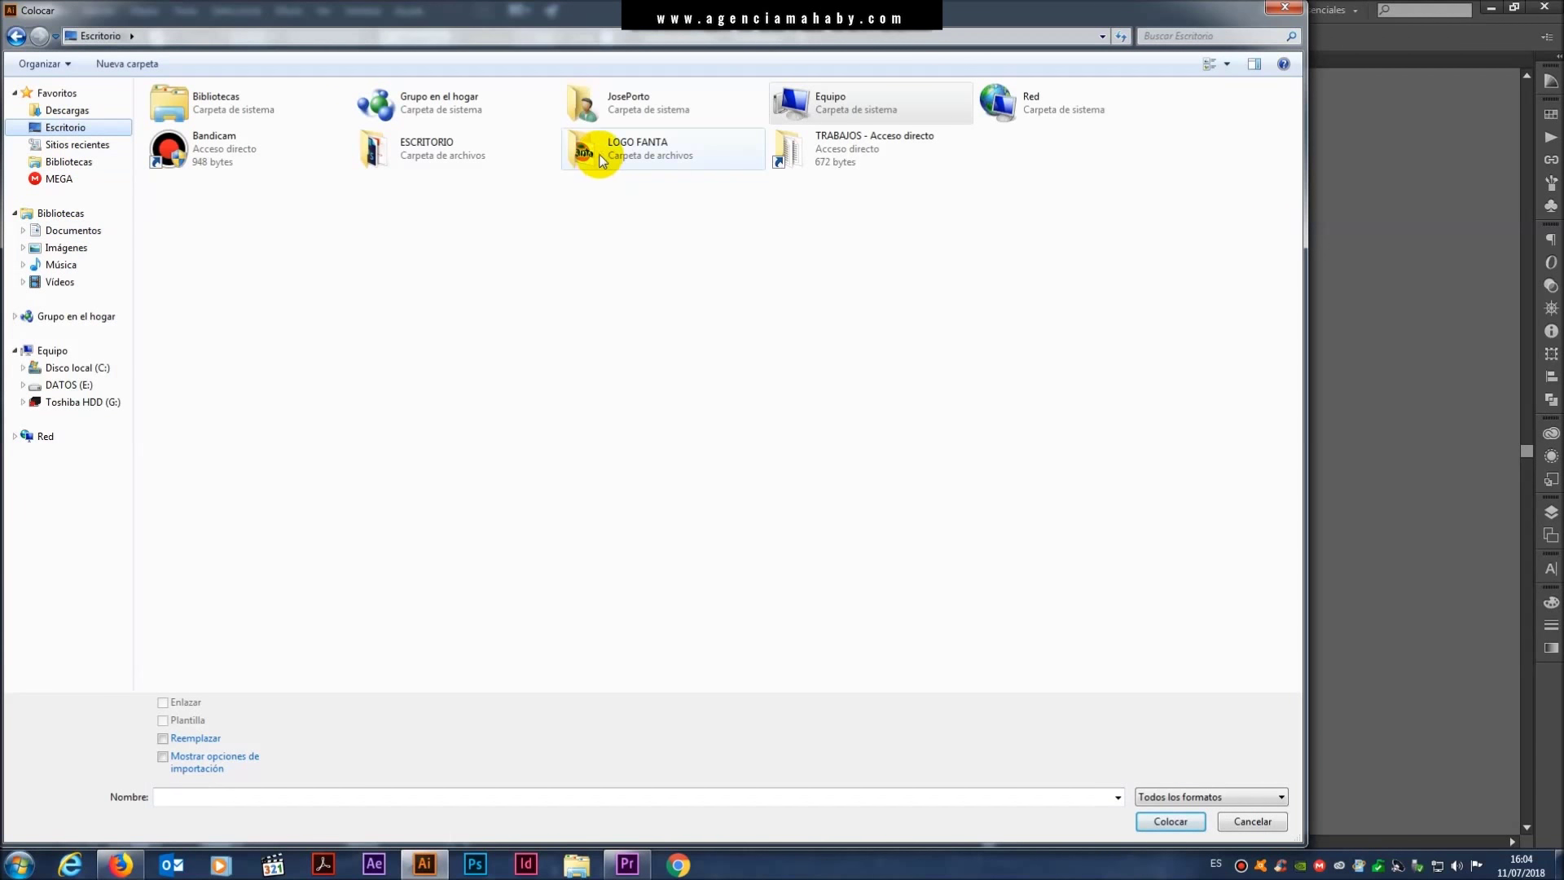
{"action": "double_click", "coordinate": [600, 159]}
{"action": "left_click", "coordinate": [205, 120]}
{"action": "double_click", "coordinate": [205, 120]}
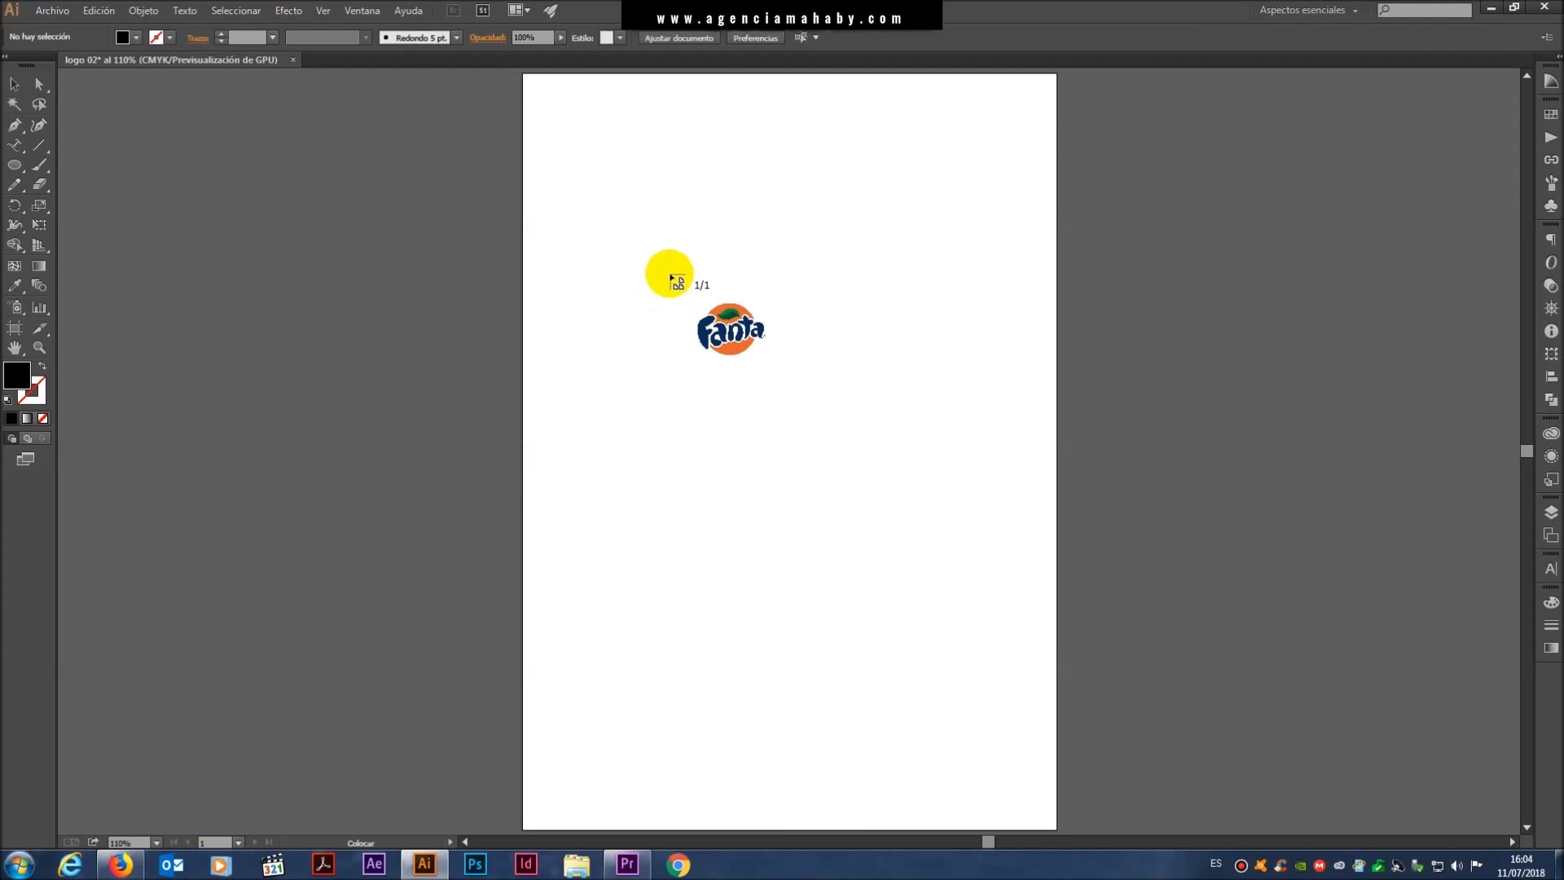
- Drop the Fanta image onto the artboard and scale it to 50%
{"action": "left_click", "coordinate": [658, 259]}
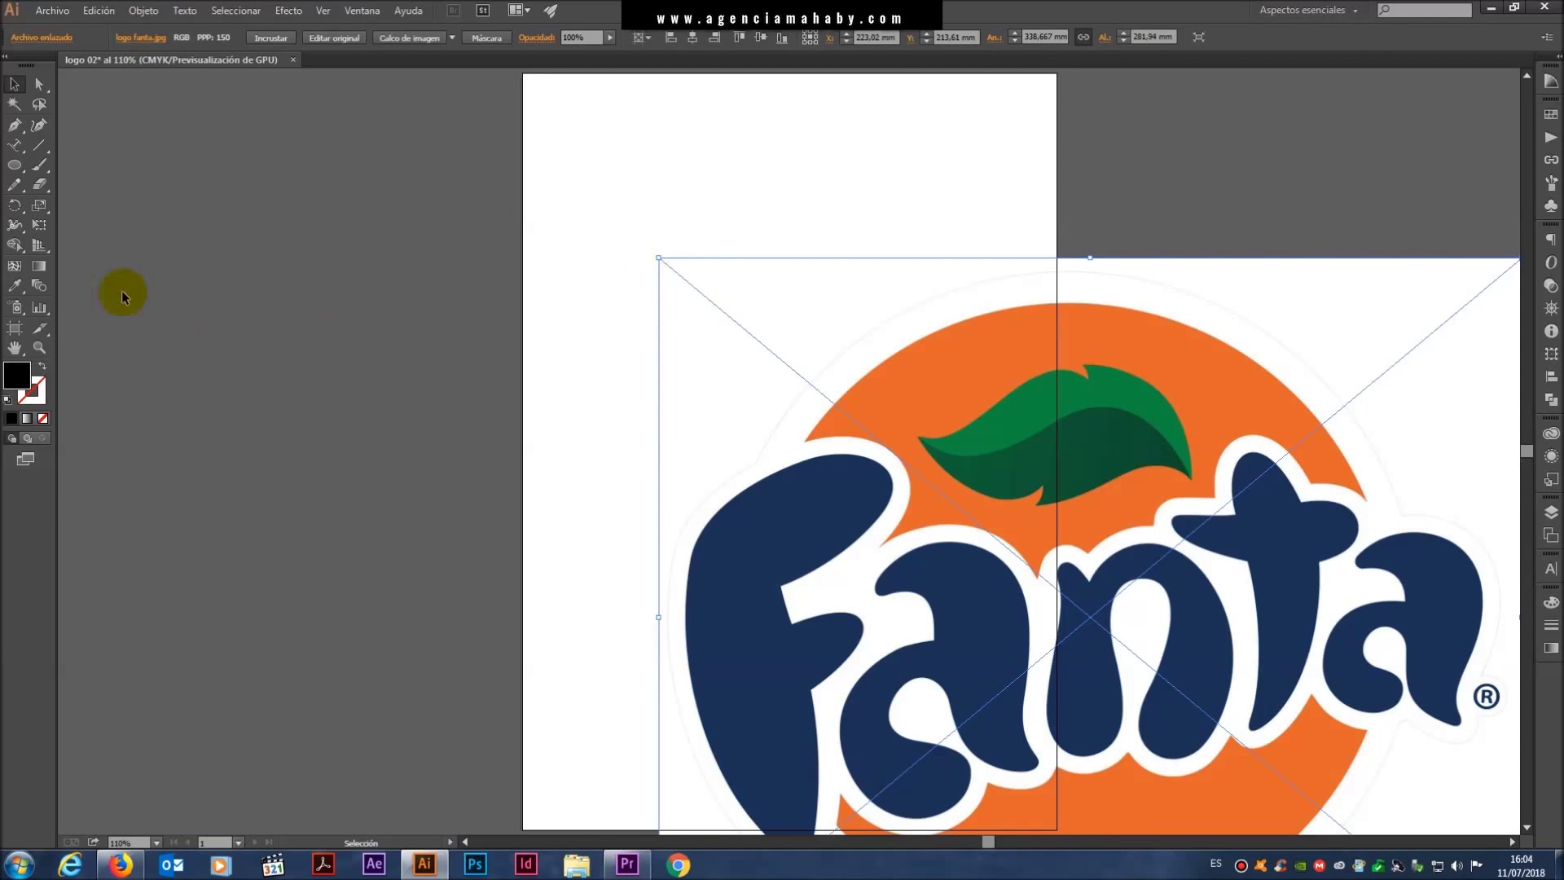
{"action": "double_click", "coordinate": [41, 211]}
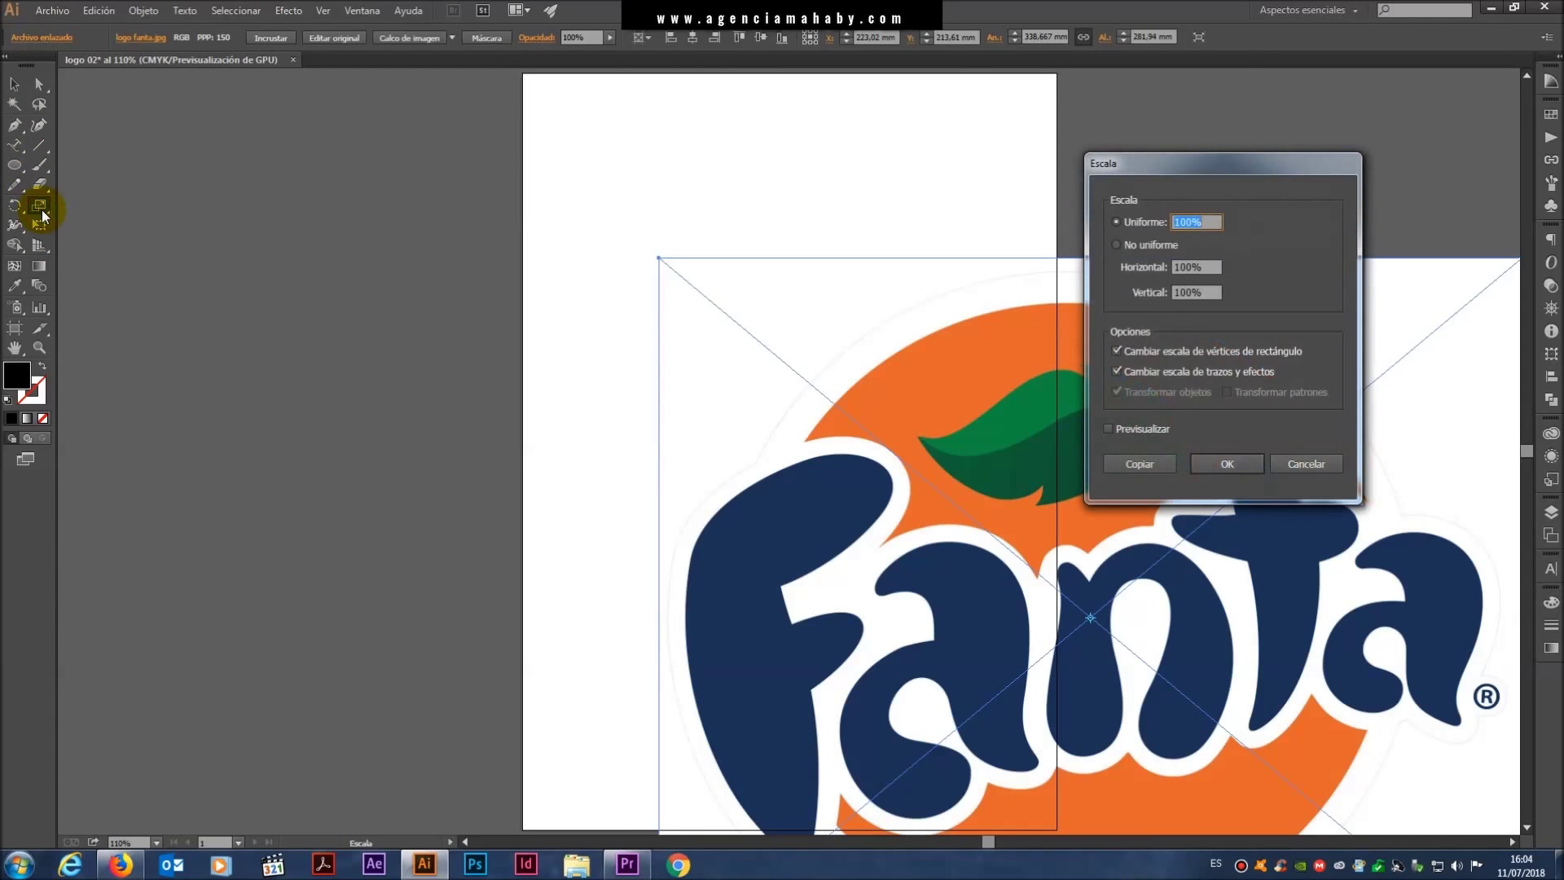
{"action": "type", "text": "50"}
{"action": "key", "text": "Return"}
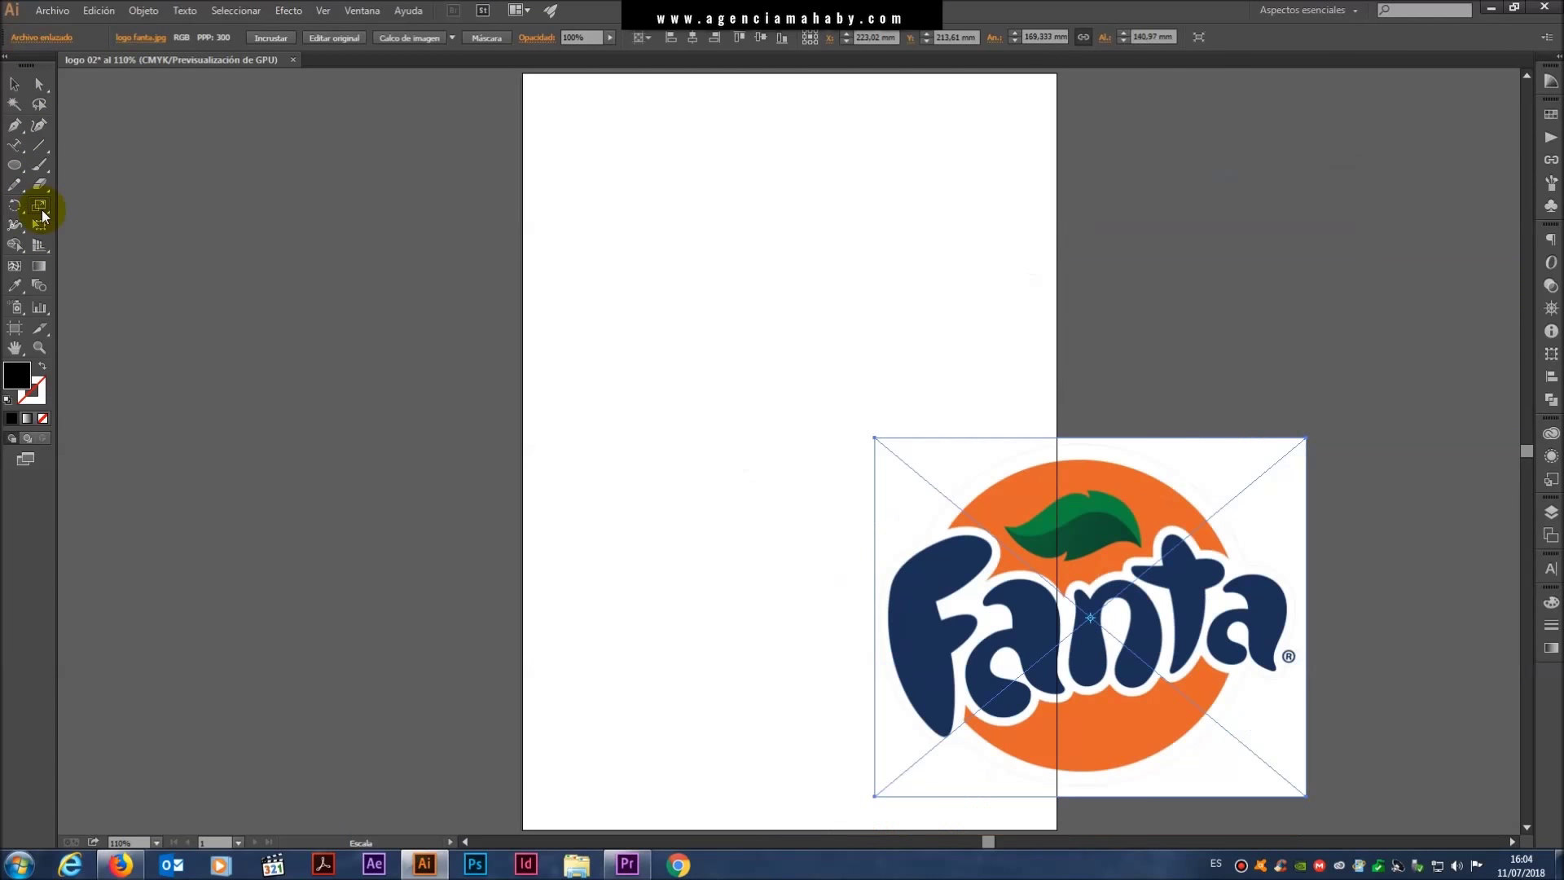
- Centre the Fanta image horizontally and vertically on the artboard
{"action": "left_click", "coordinate": [13, 86]}
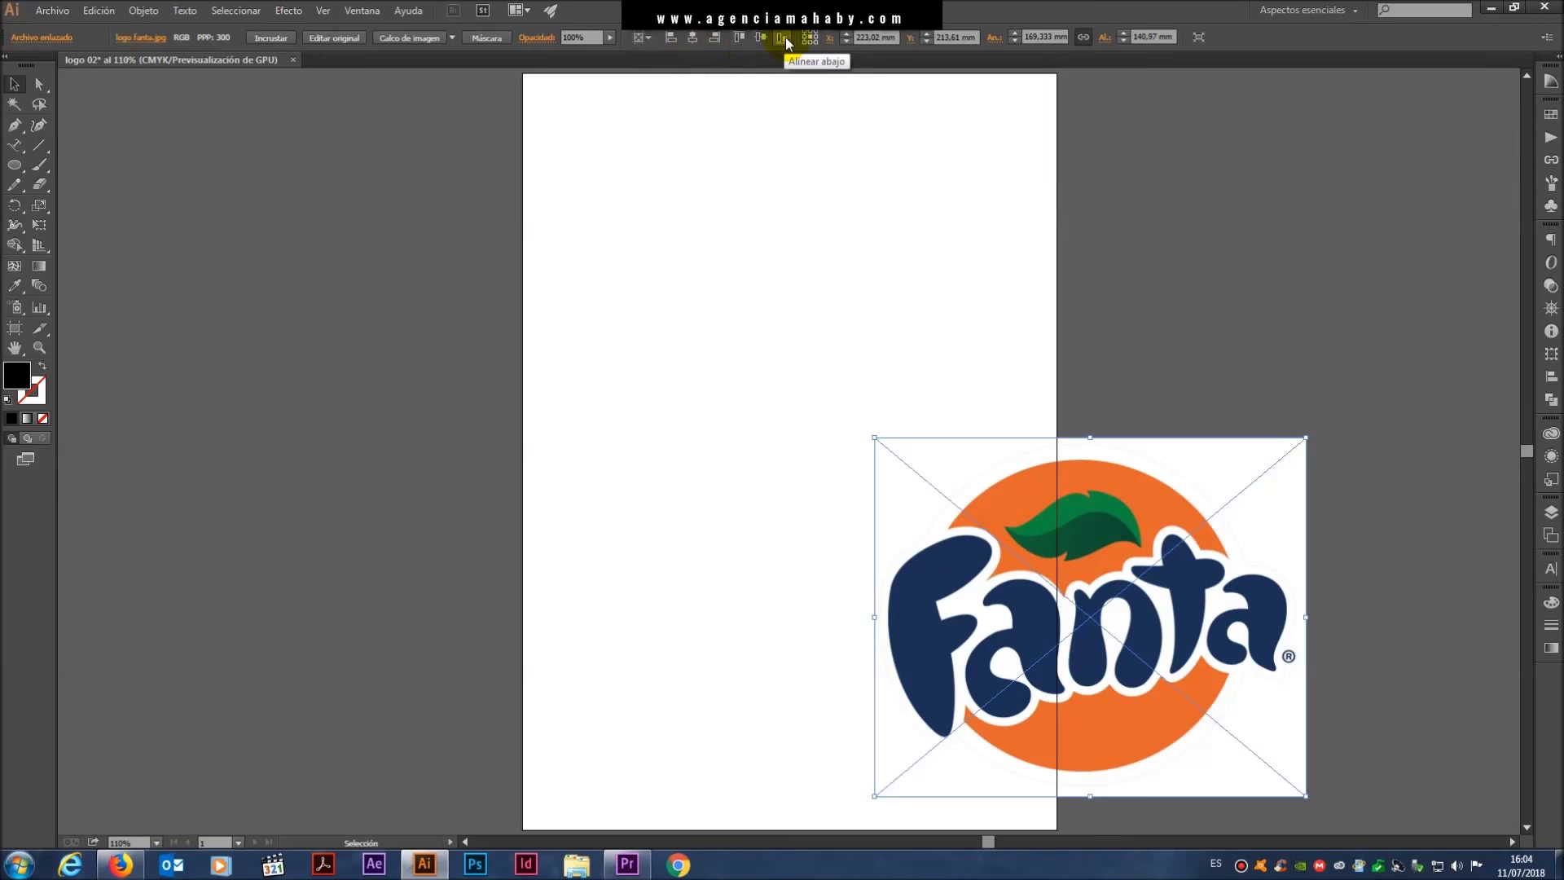
{"action": "left_click", "coordinate": [692, 38]}
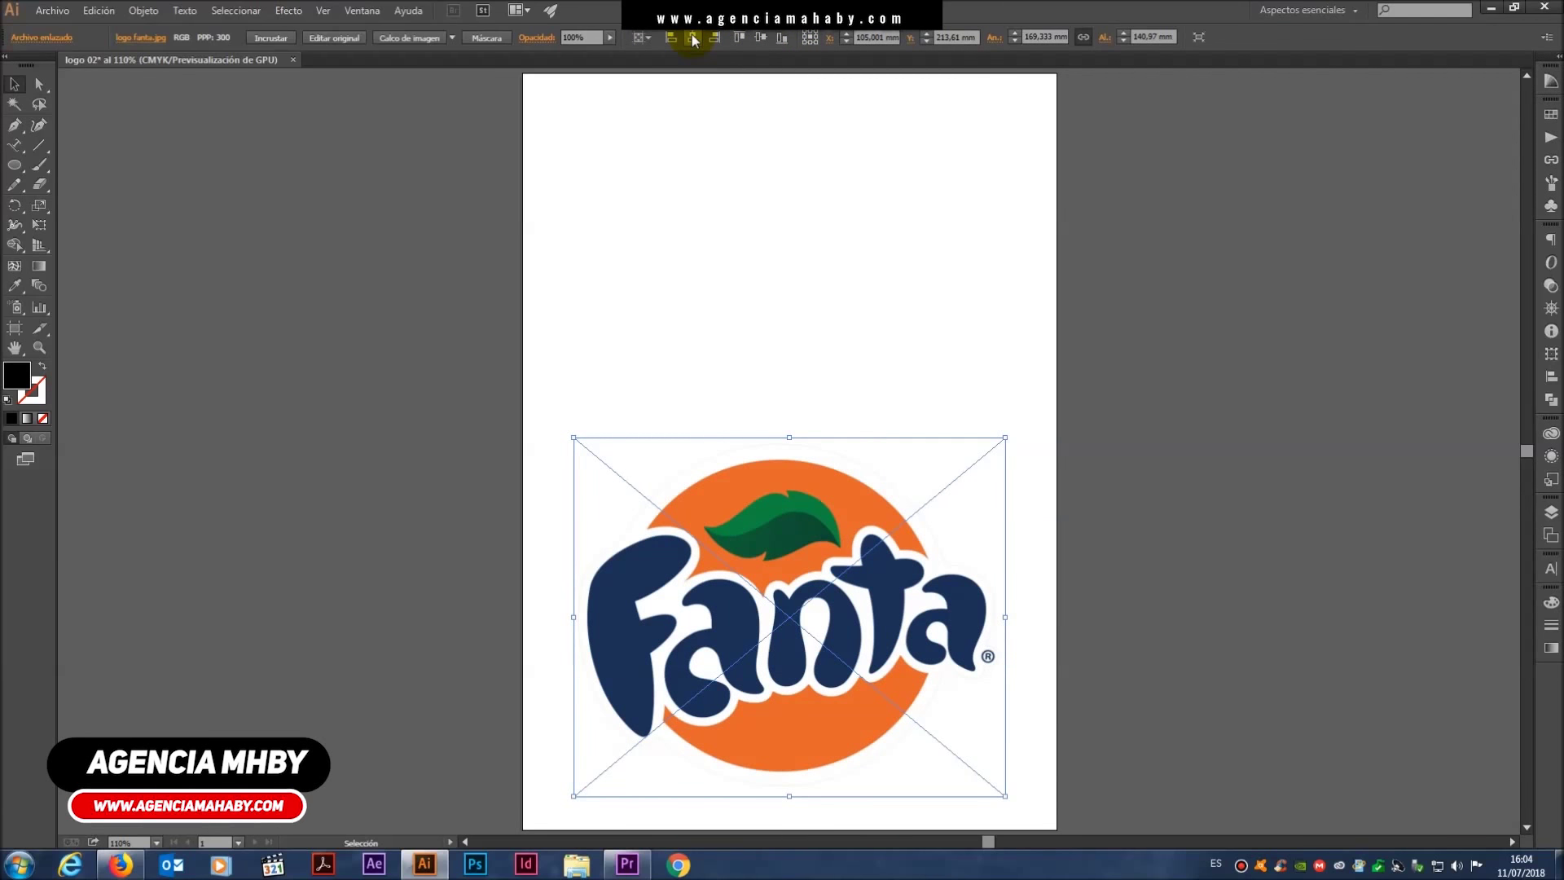
{"action": "left_click", "coordinate": [765, 39]}
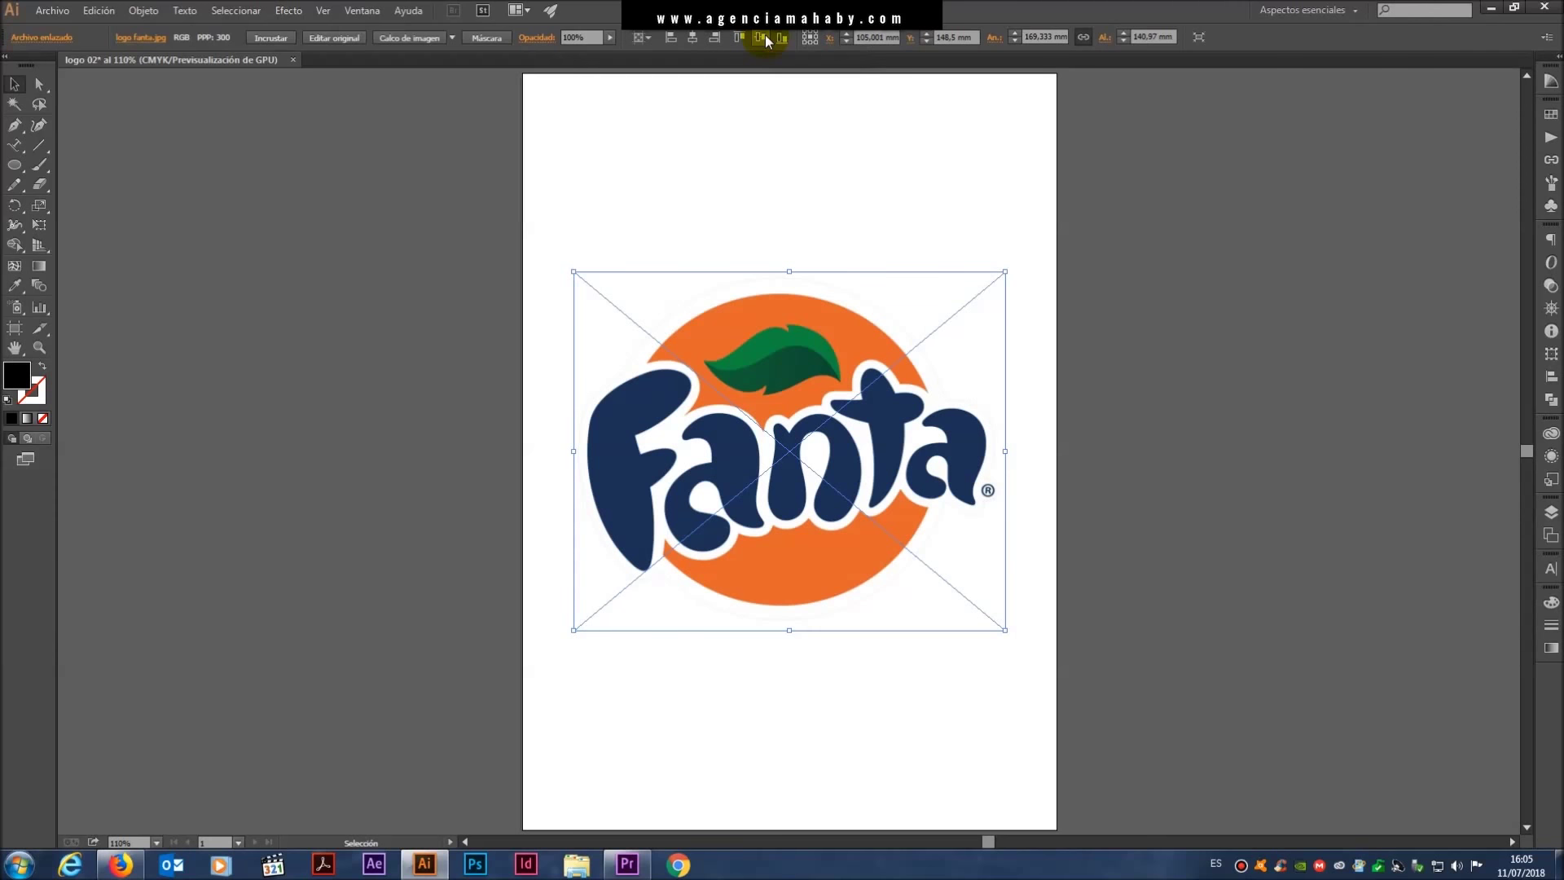
{"action": "left_click", "coordinate": [145, 11]}
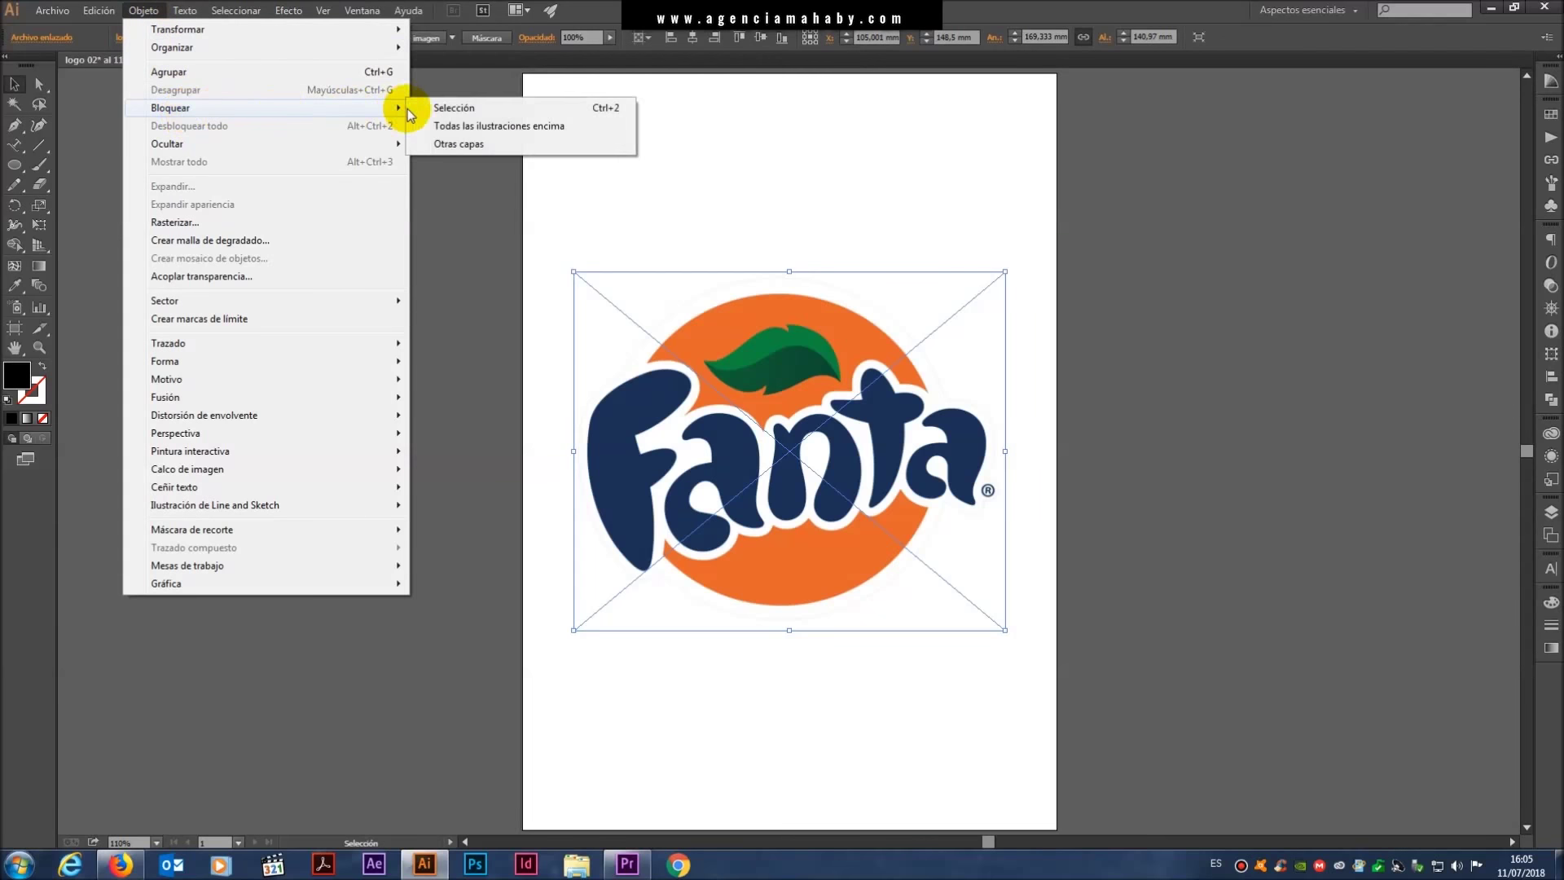
{"action": "mouse_move", "coordinate": [171, 107]}
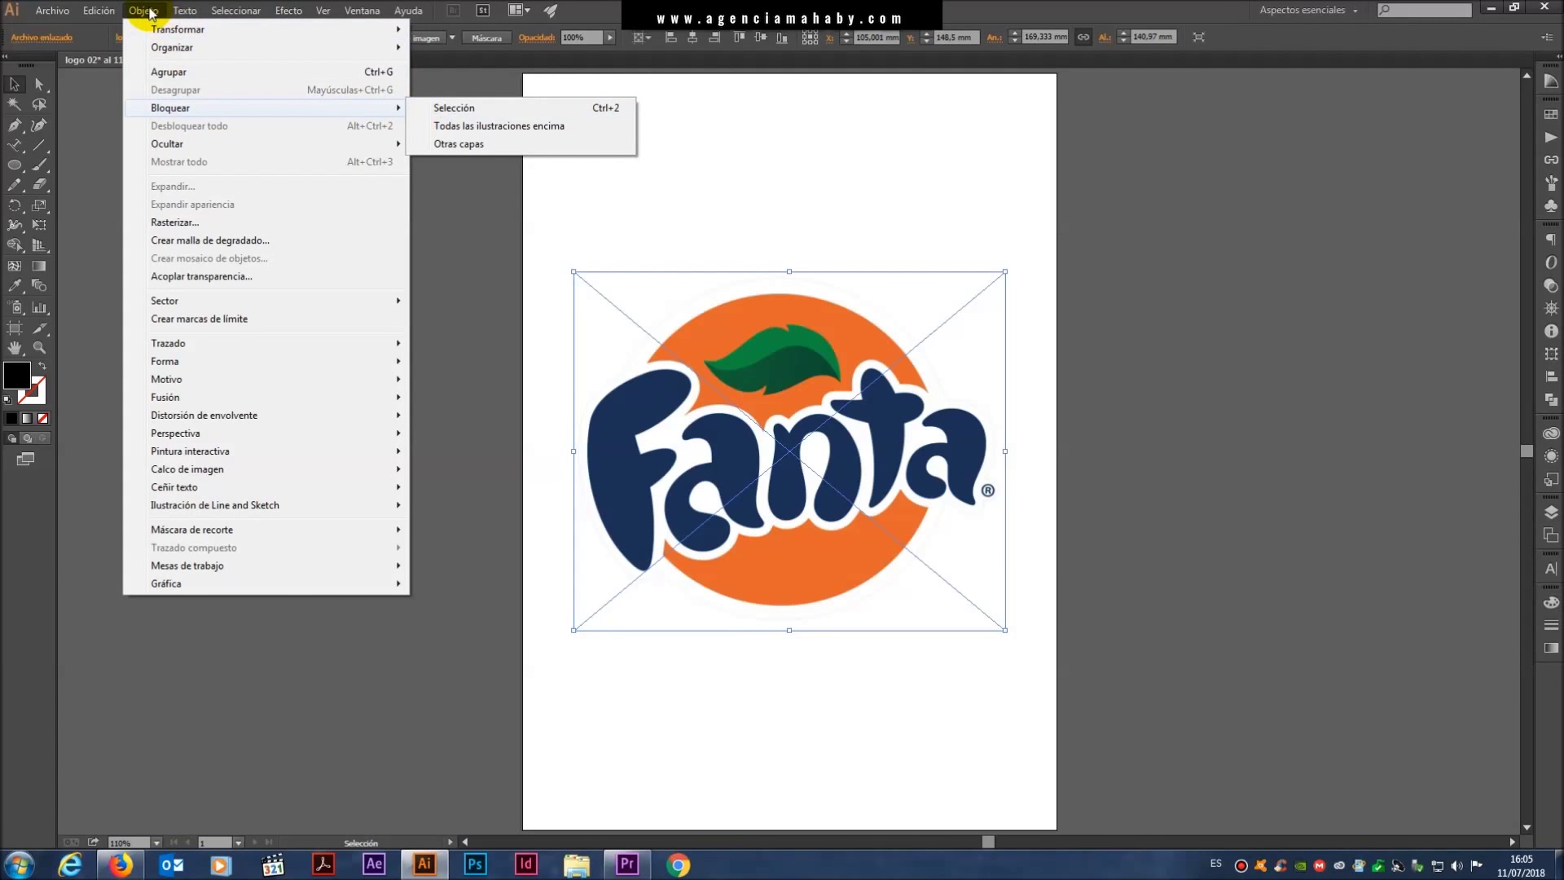
{"action": "left_click", "coordinate": [149, 11]}
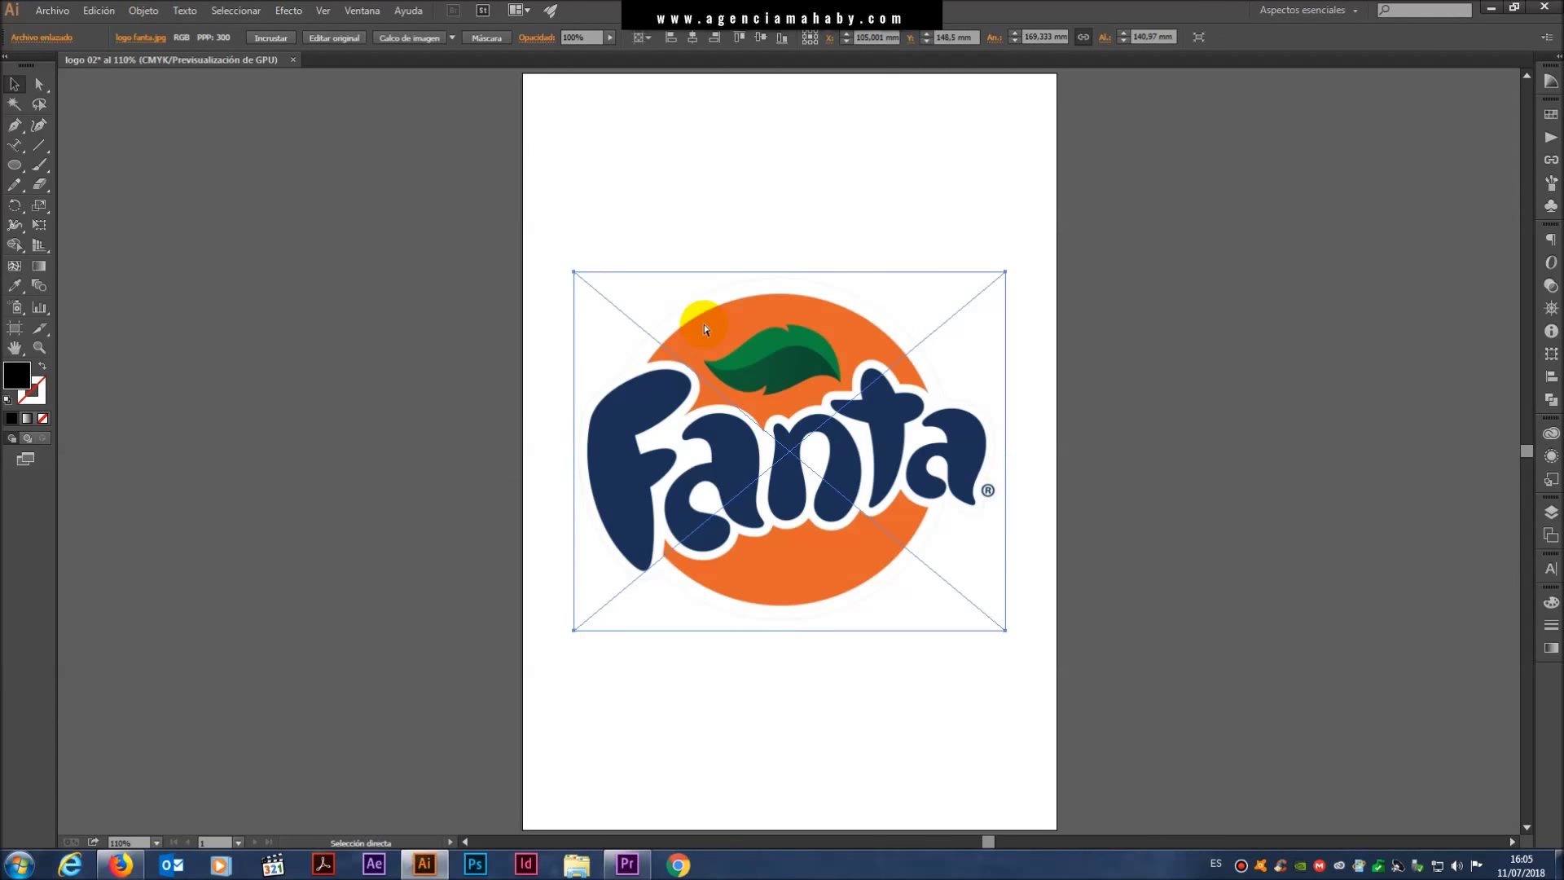
{"action": "key", "text": "ctrl+2"}
{"action": "mouse_move", "coordinate": [795, 518]}
{"action": "left_mouse_down"}
{"action": "mouse_move", "coordinate": [718, 291]}
{"action": "mouse_move", "coordinate": [706, 360]}
{"action": "left_mouse_up"}
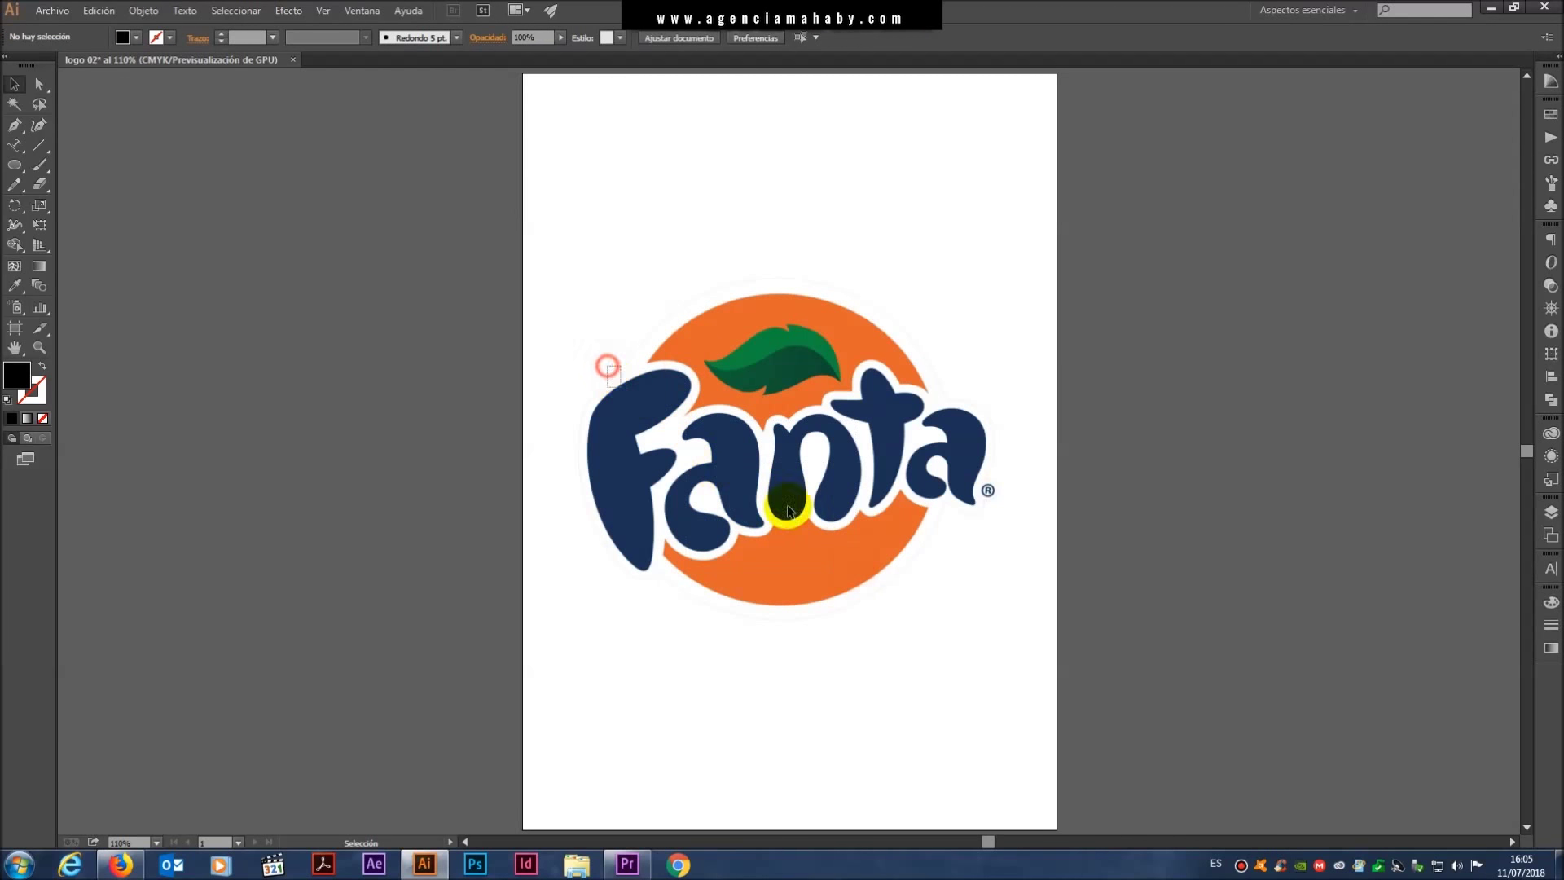
{"action": "left_click_drag", "start_coordinate": [876, 376], "coordinate": [686, 564]}
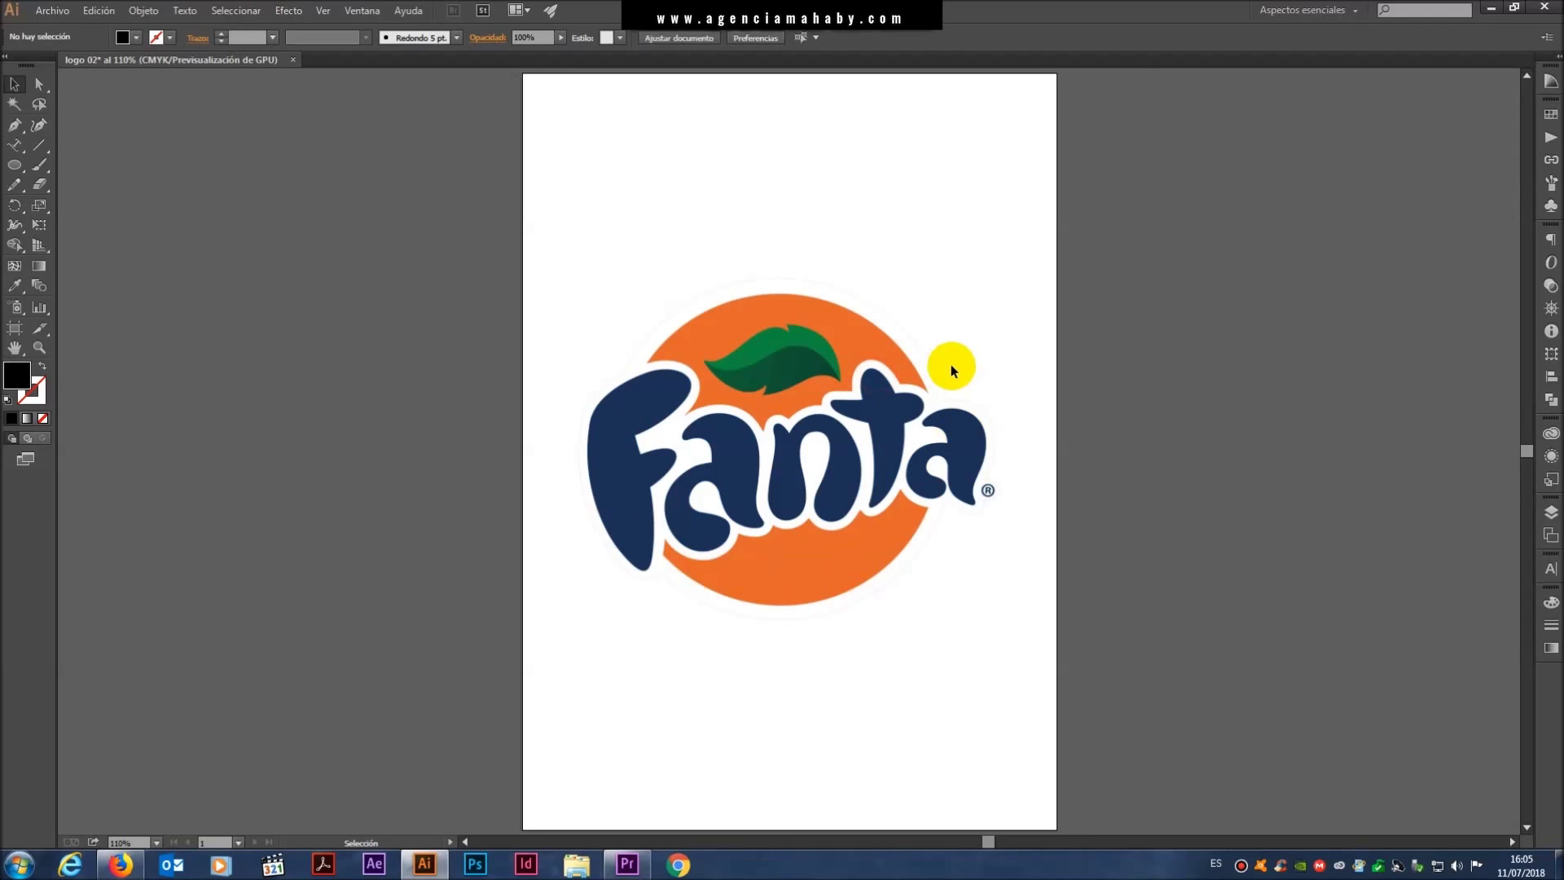
{"action": "left_click", "coordinate": [900, 336]}
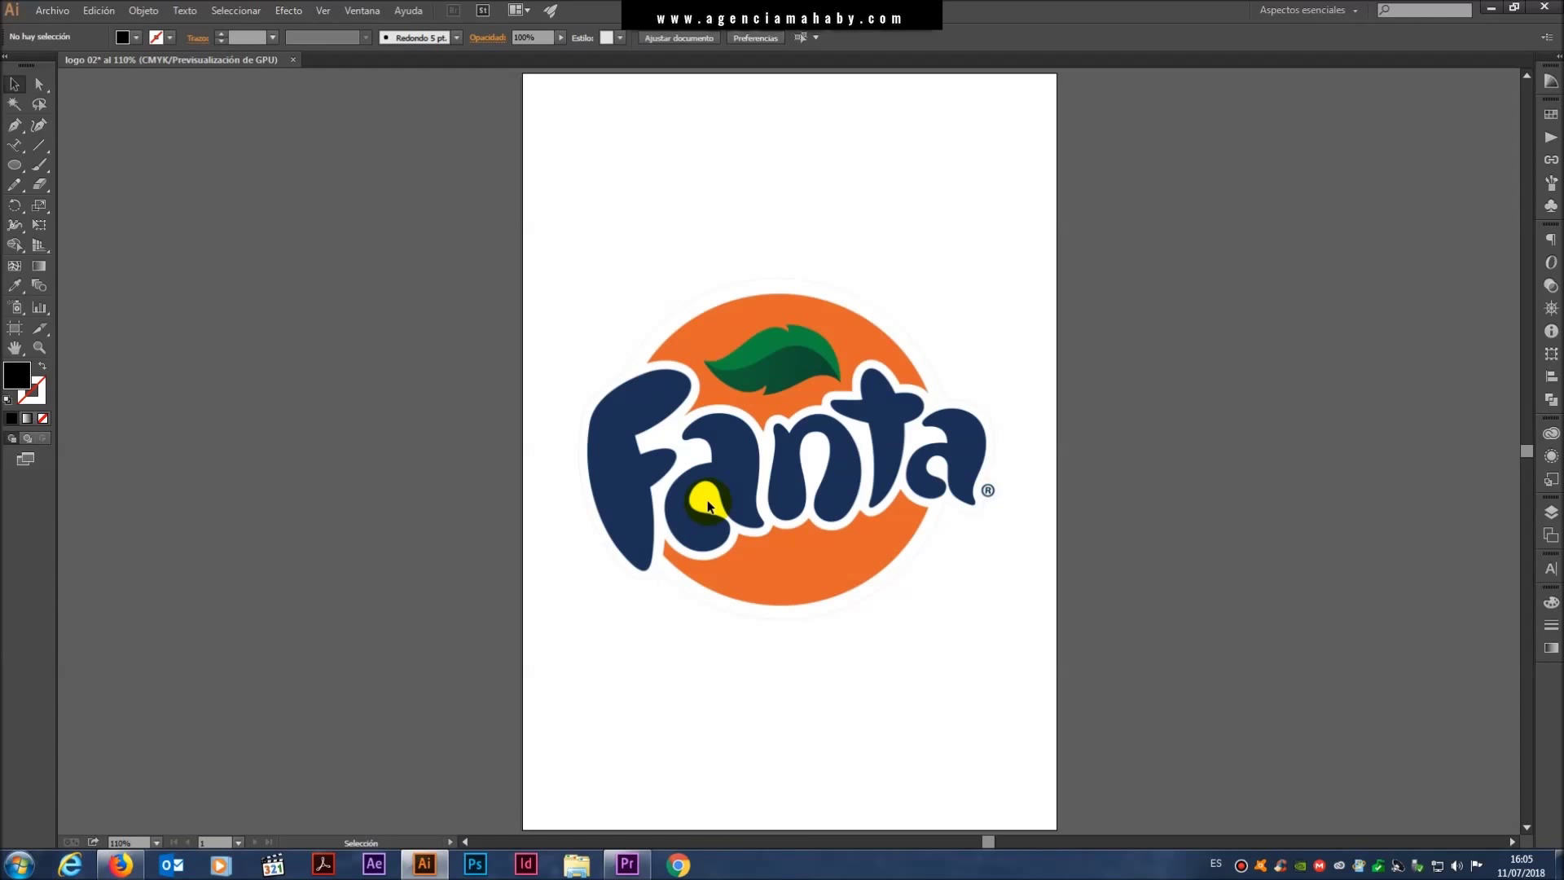
{"action": "scroll", "coordinate": [707, 506], "scroll_direction": "up", "scroll_amount": 1}
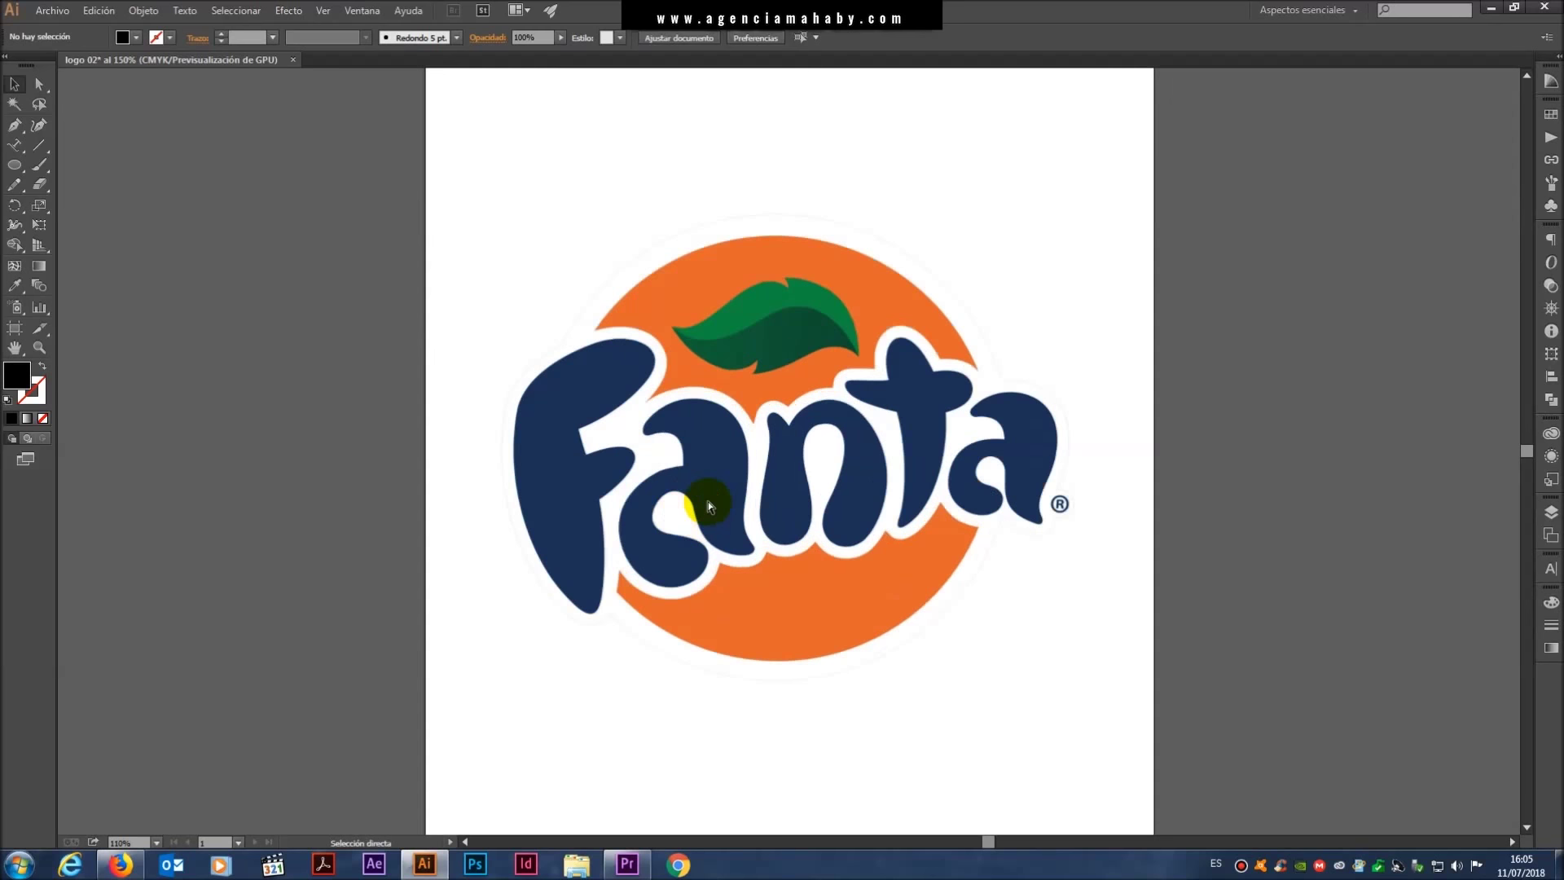
{"action": "scroll", "coordinate": [707, 505], "scroll_direction": "up", "scroll_amount": 1}
{"action": "scroll", "coordinate": [707, 505], "scroll_direction": "up", "scroll_amount": 1}
{"action": "scroll", "coordinate": [707, 506], "scroll_direction": "up", "scroll_amount": 1}
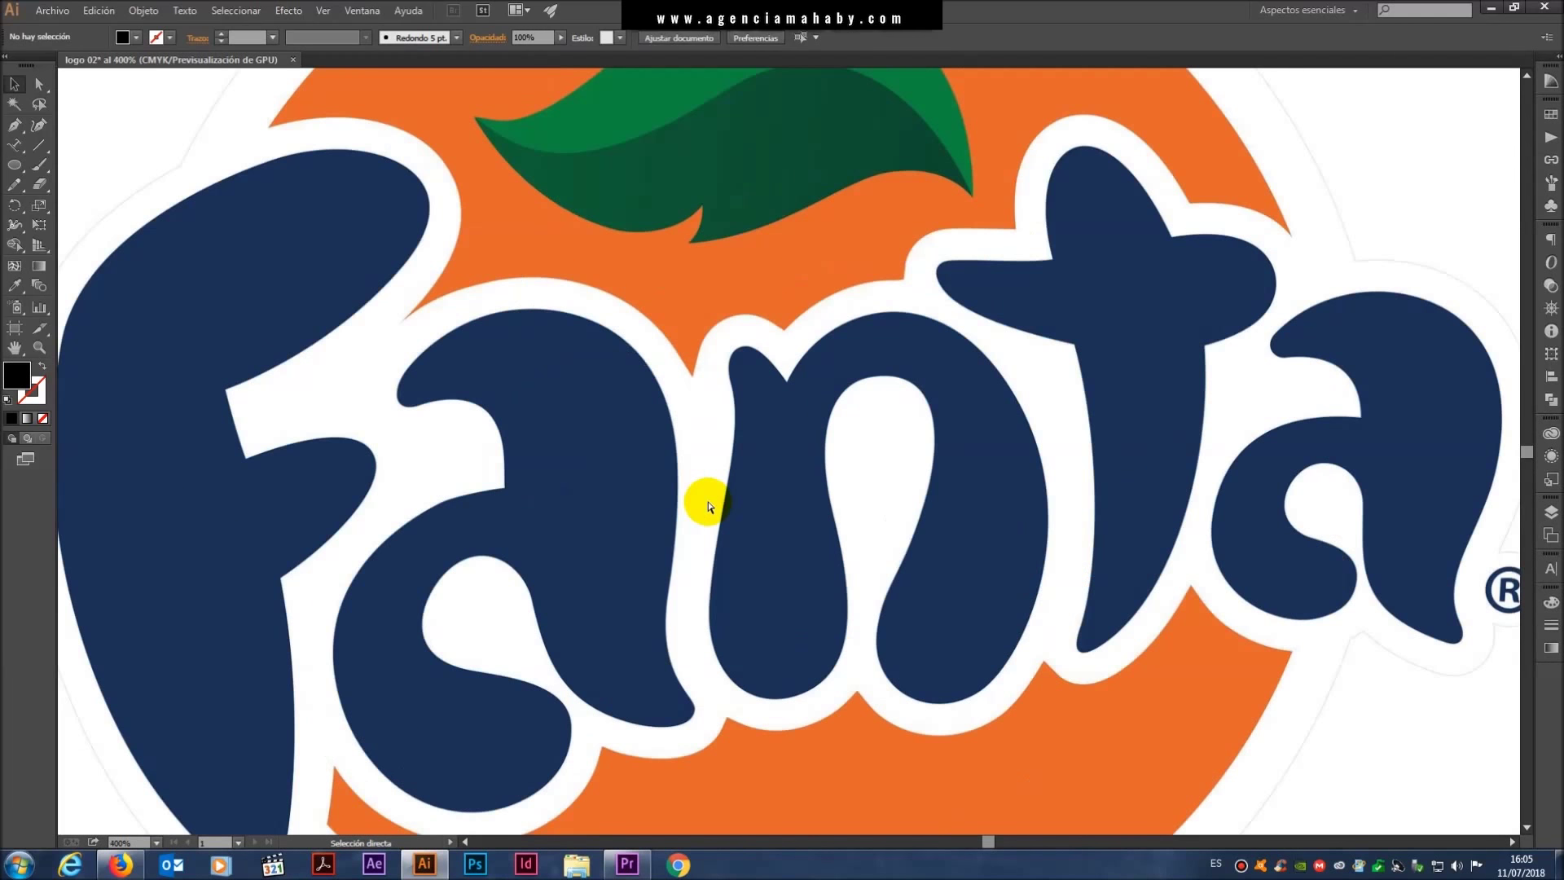
{"action": "scroll", "coordinate": [707, 505], "scroll_direction": "up", "scroll_amount": 1}
{"action": "scroll", "coordinate": [707, 505], "scroll_direction": "up", "scroll_amount": 1}
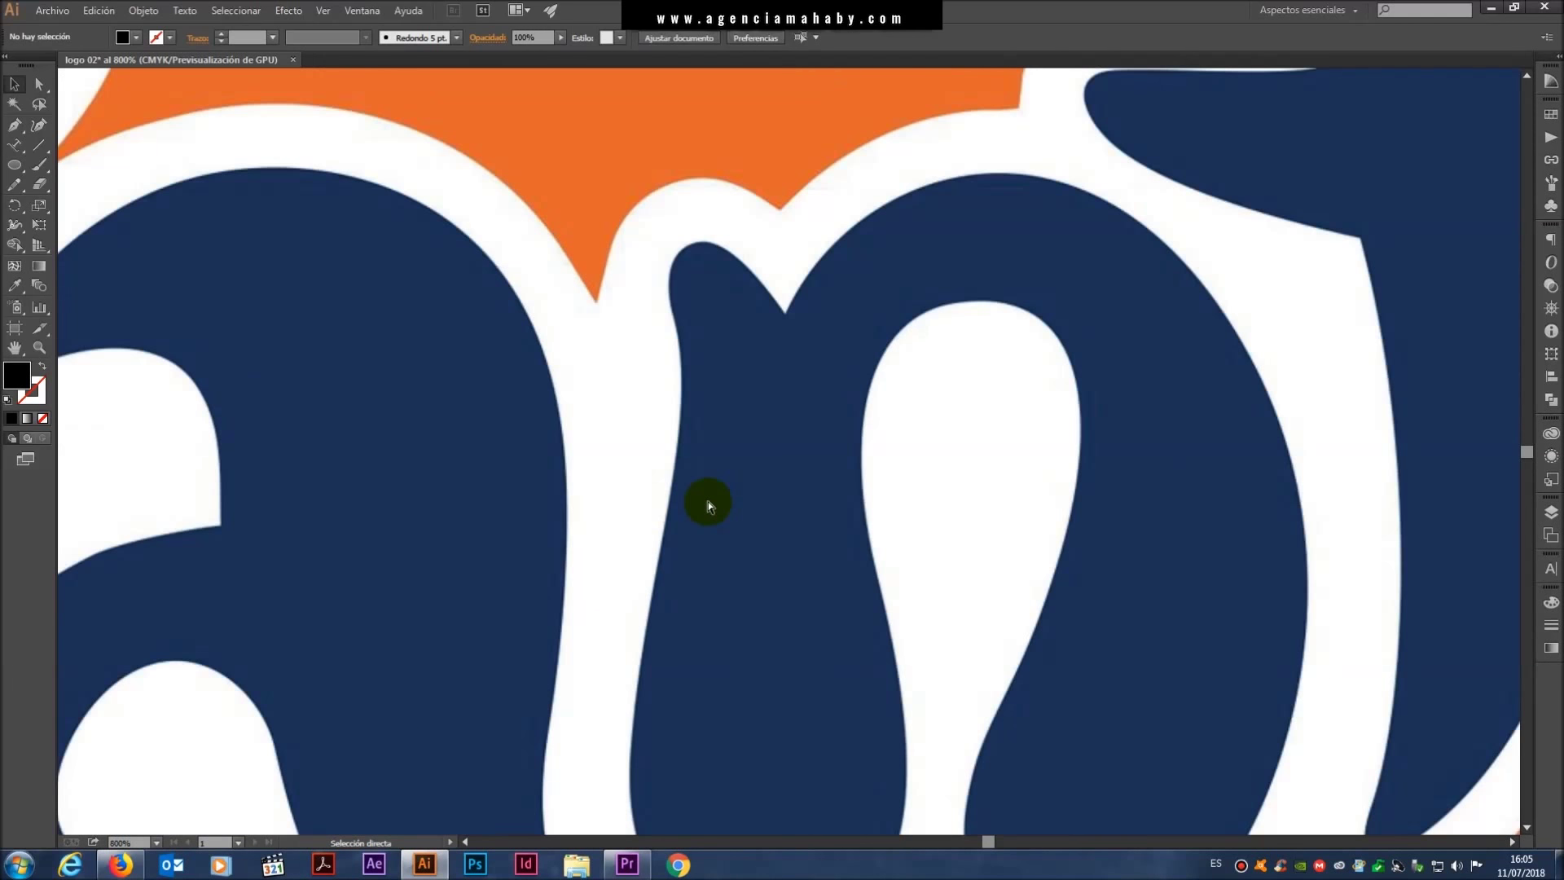
{"action": "scroll", "coordinate": [707, 505], "scroll_direction": "down", "scroll_amount": 2}
{"action": "scroll", "coordinate": [707, 505], "scroll_direction": "down", "scroll_amount": 1}
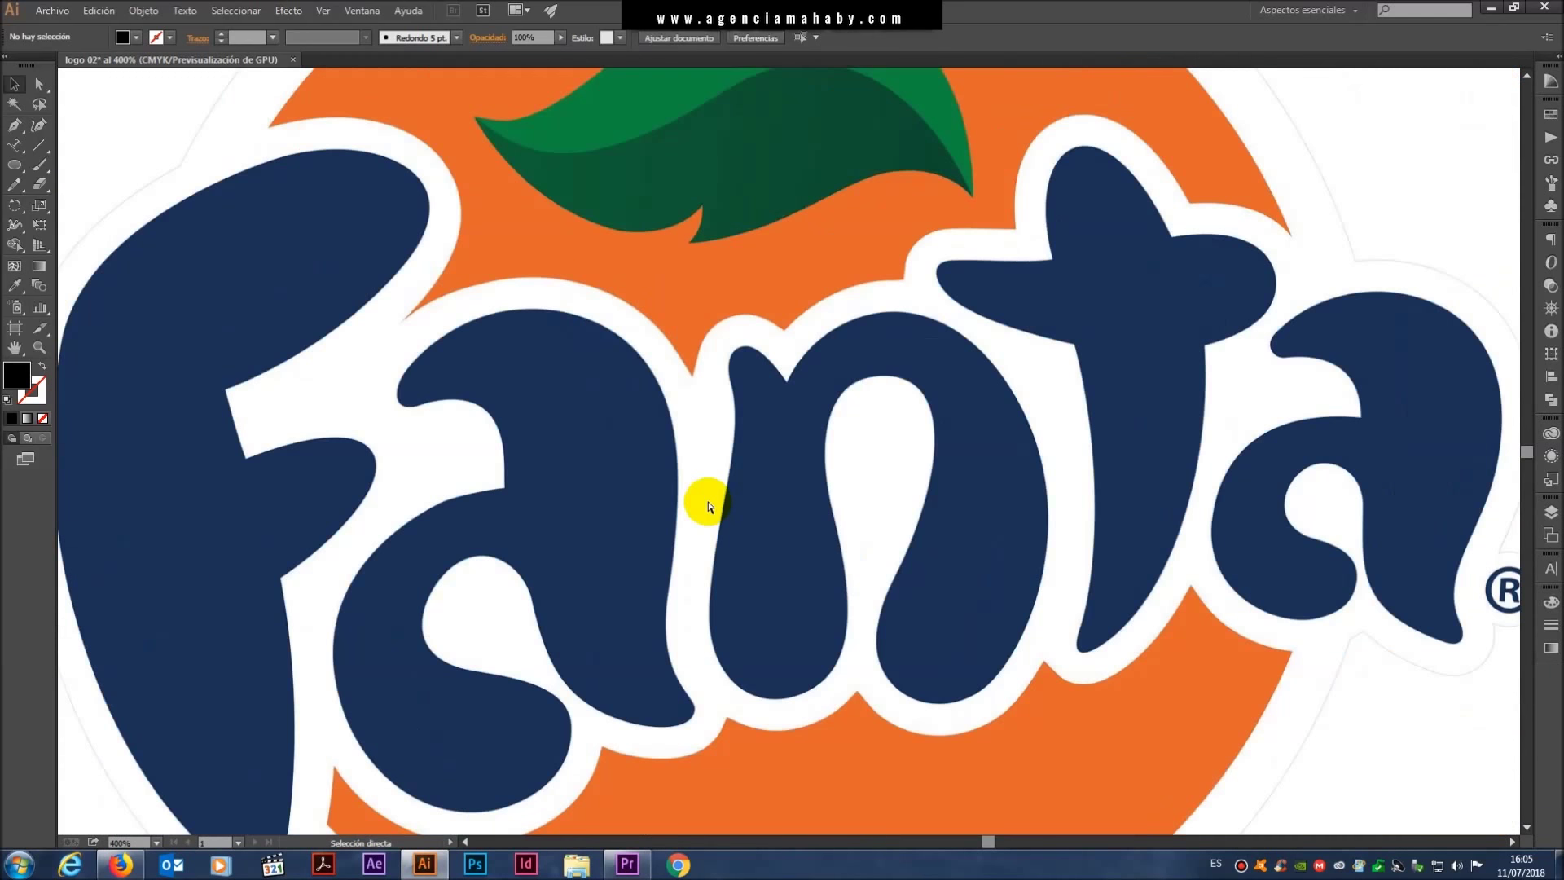
{"action": "scroll", "coordinate": [707, 505], "scroll_direction": "down", "scroll_amount": 1}
{"action": "scroll", "coordinate": [709, 506], "scroll_direction": "down", "scroll_amount": 1}
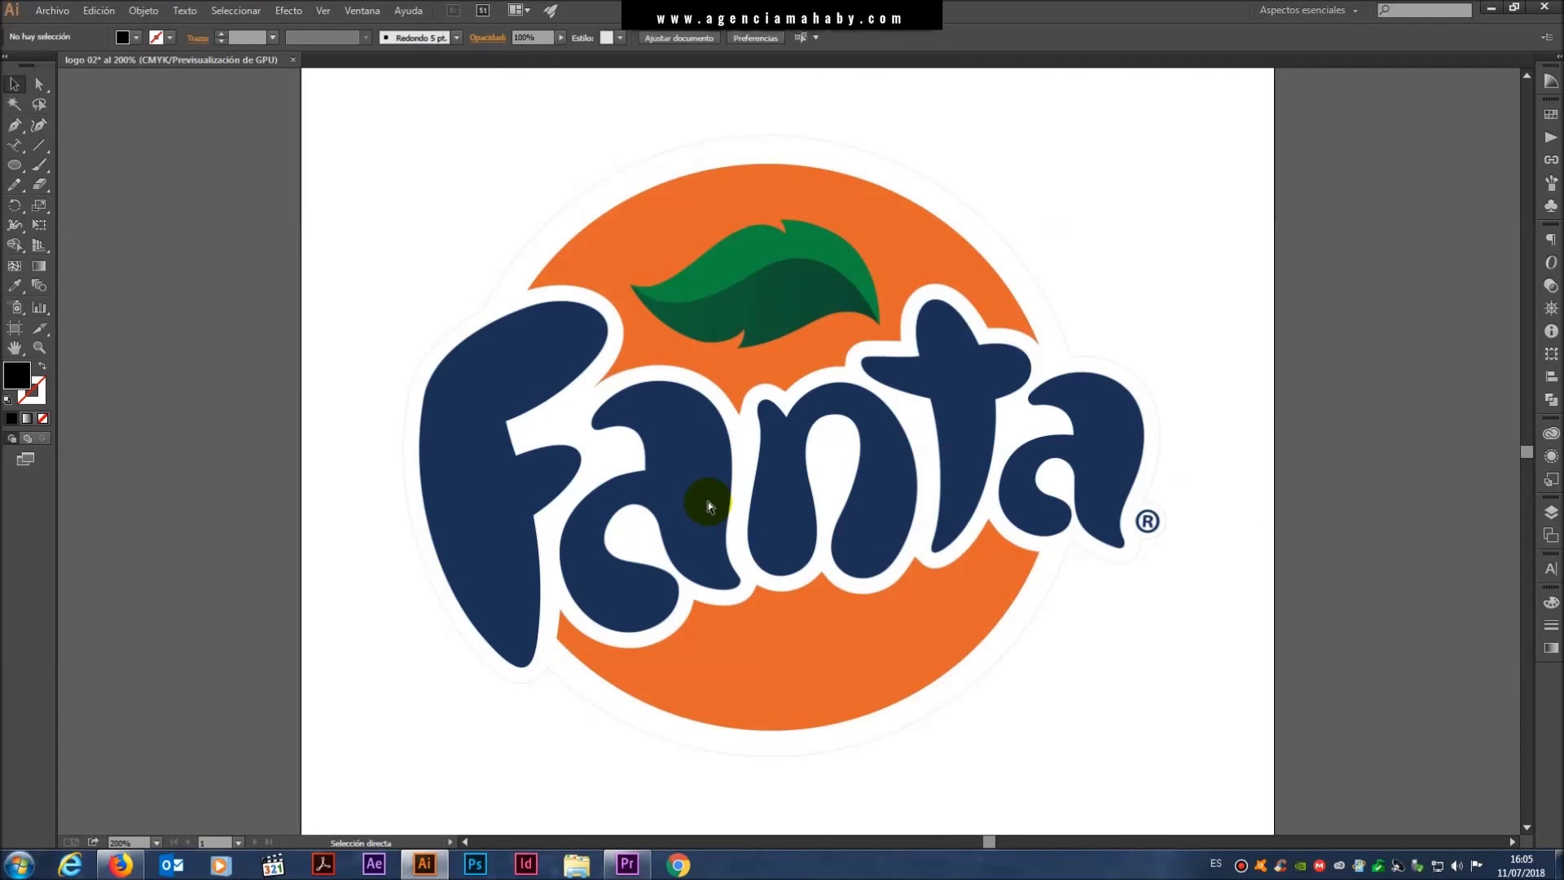
{"action": "scroll", "coordinate": [707, 501], "scroll_direction": "up", "scroll_amount": 1}
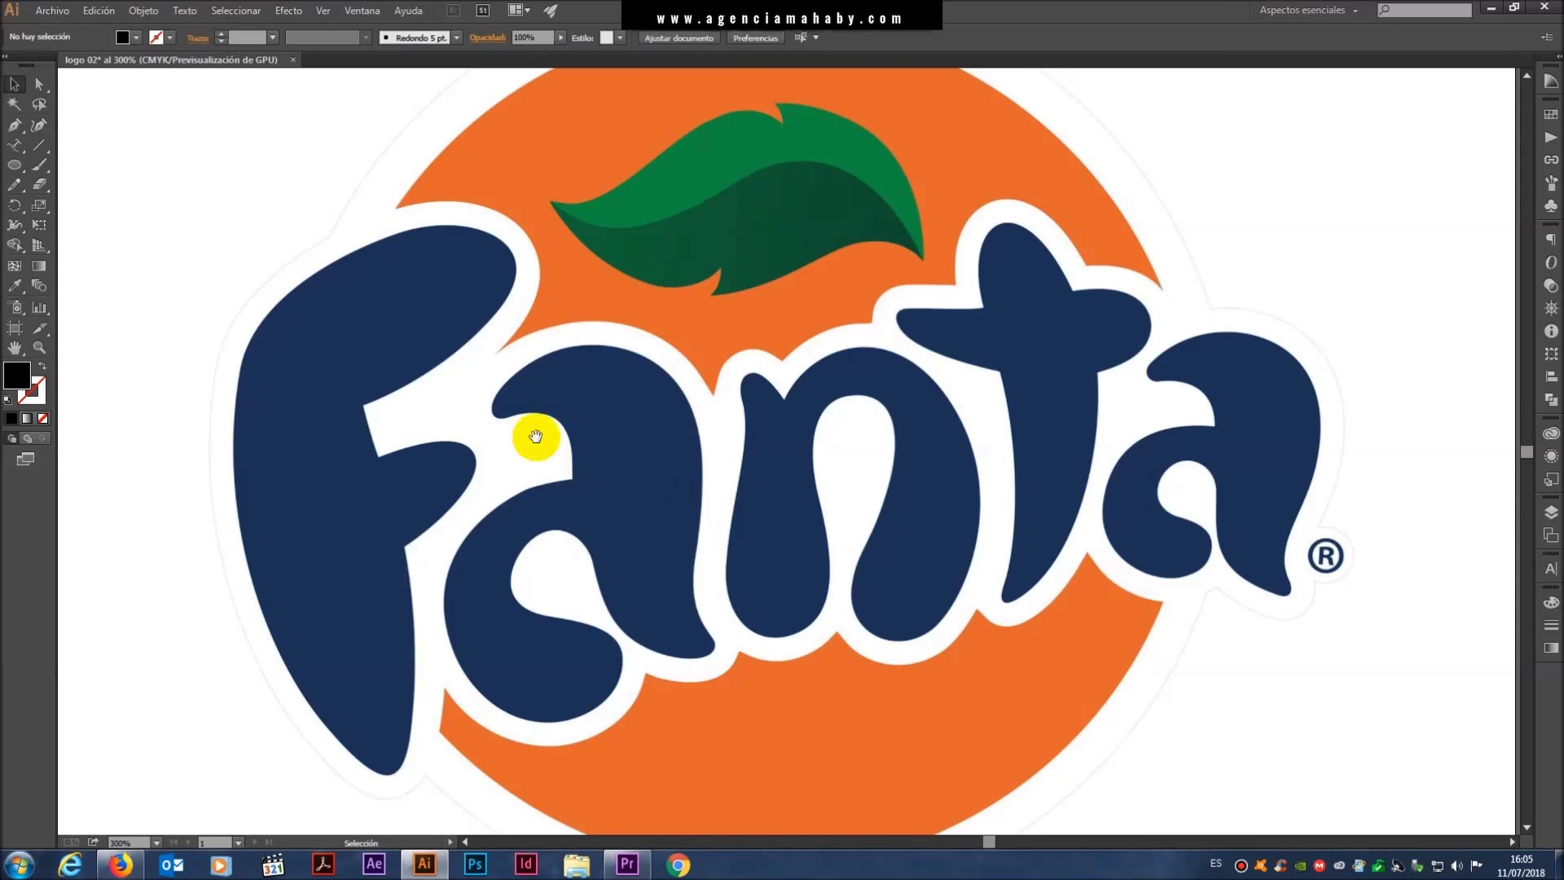
{"action": "mouse_move", "coordinate": [439, 391]}
{"action": "left_mouse_down"}
{"action": "mouse_move", "coordinate": [531, 355]}
{"action": "mouse_move", "coordinate": [495, 389]}
{"action": "left_mouse_up"}
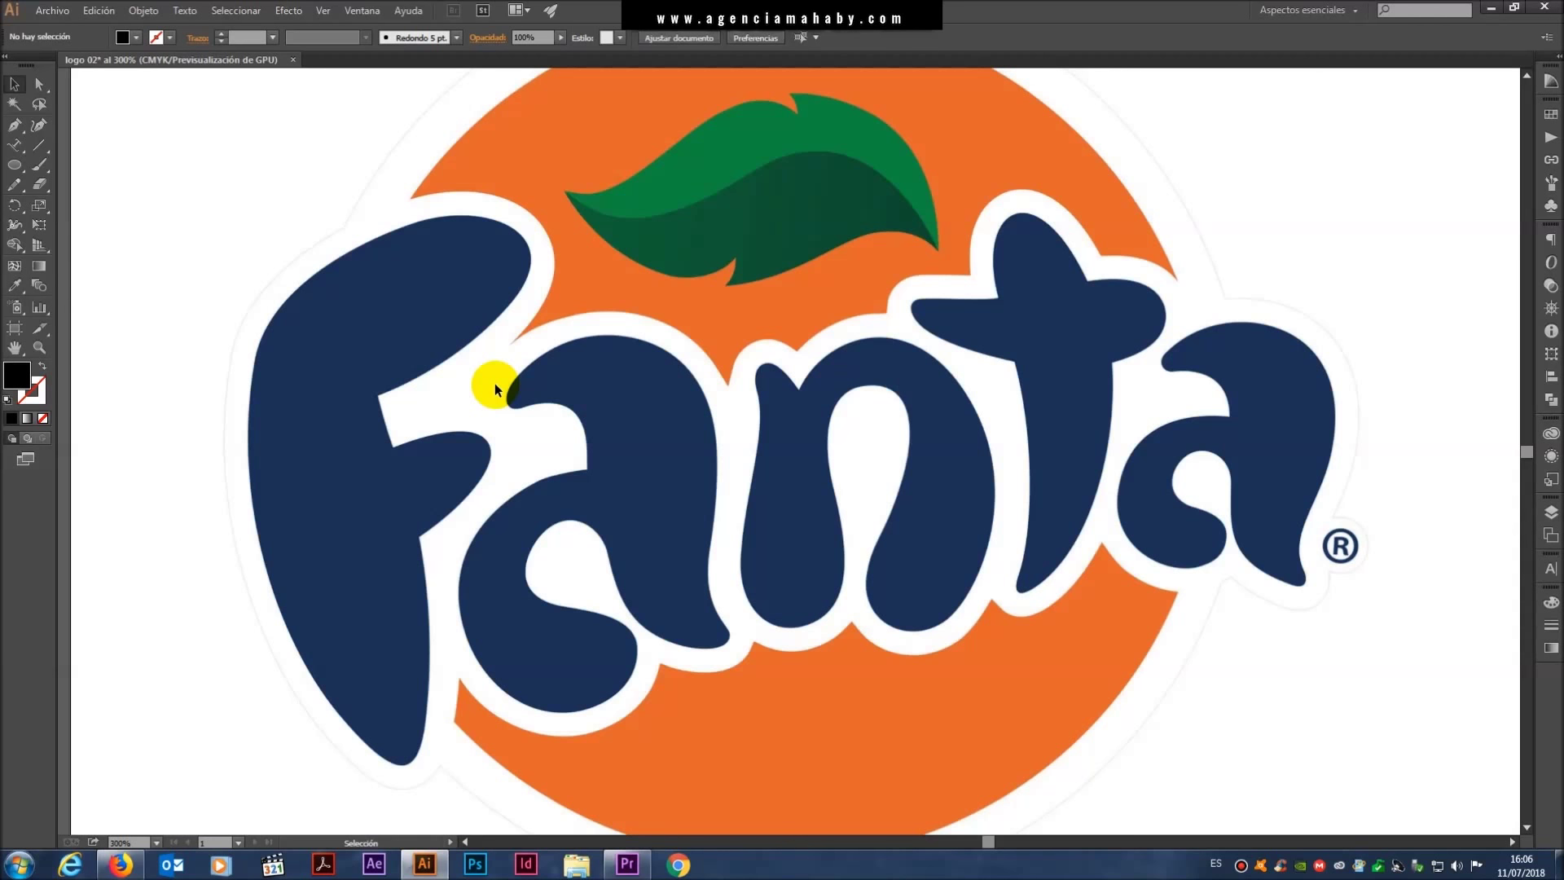
{"action": "key", "text": "ctrl+0"}
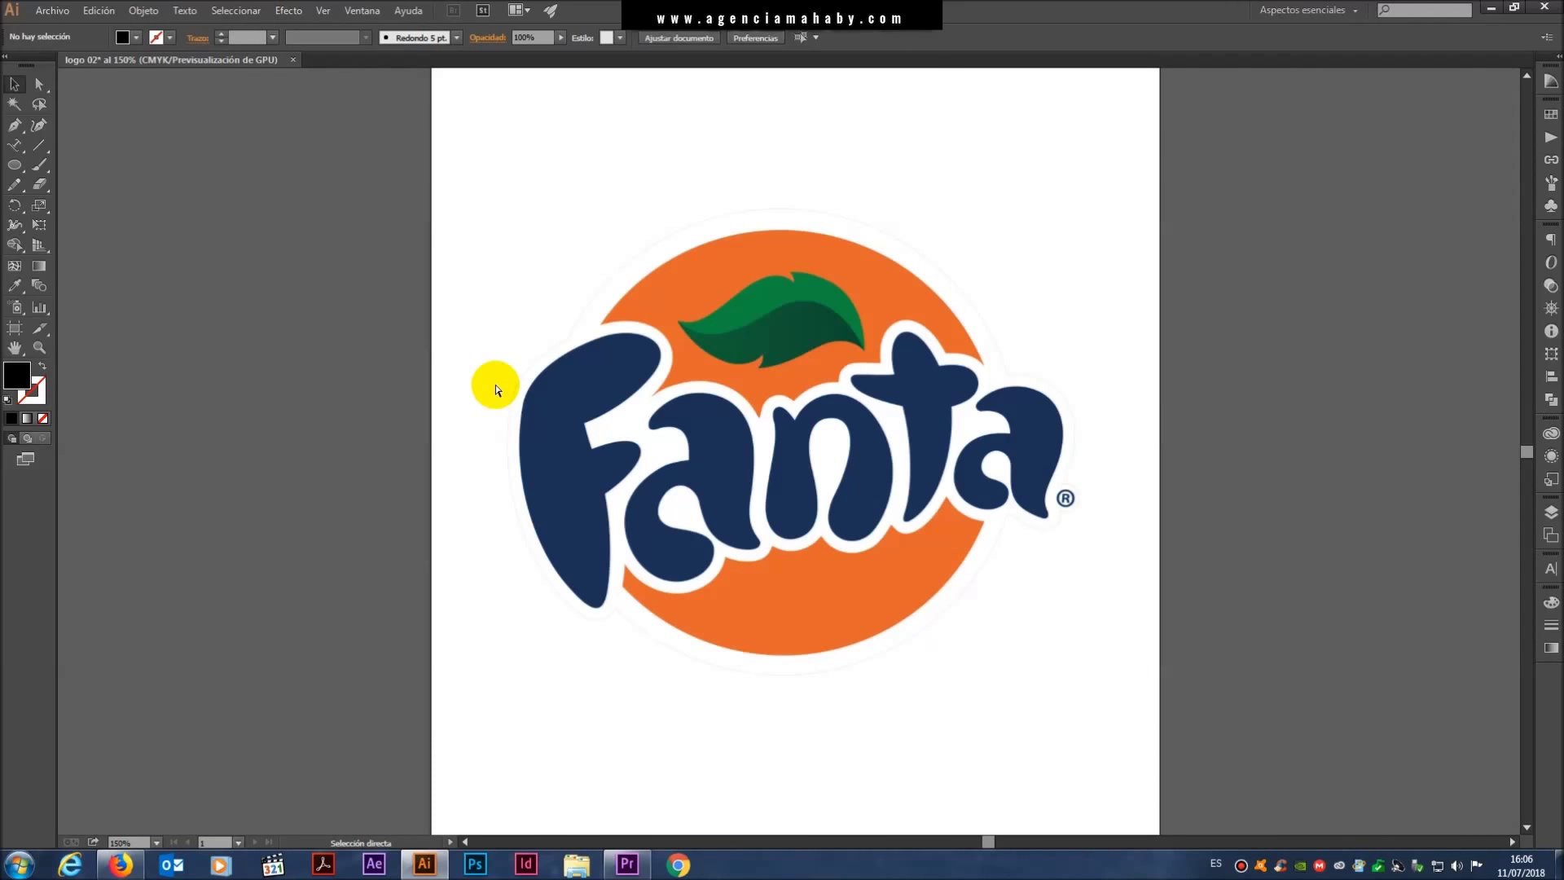
{"action": "key", "text": "v"}
{"action": "scroll", "coordinate": [495, 385], "scroll_direction": "up", "scroll_amount": 1}
{"action": "scroll", "coordinate": [495, 384], "scroll_direction": "up", "scroll_amount": 1}
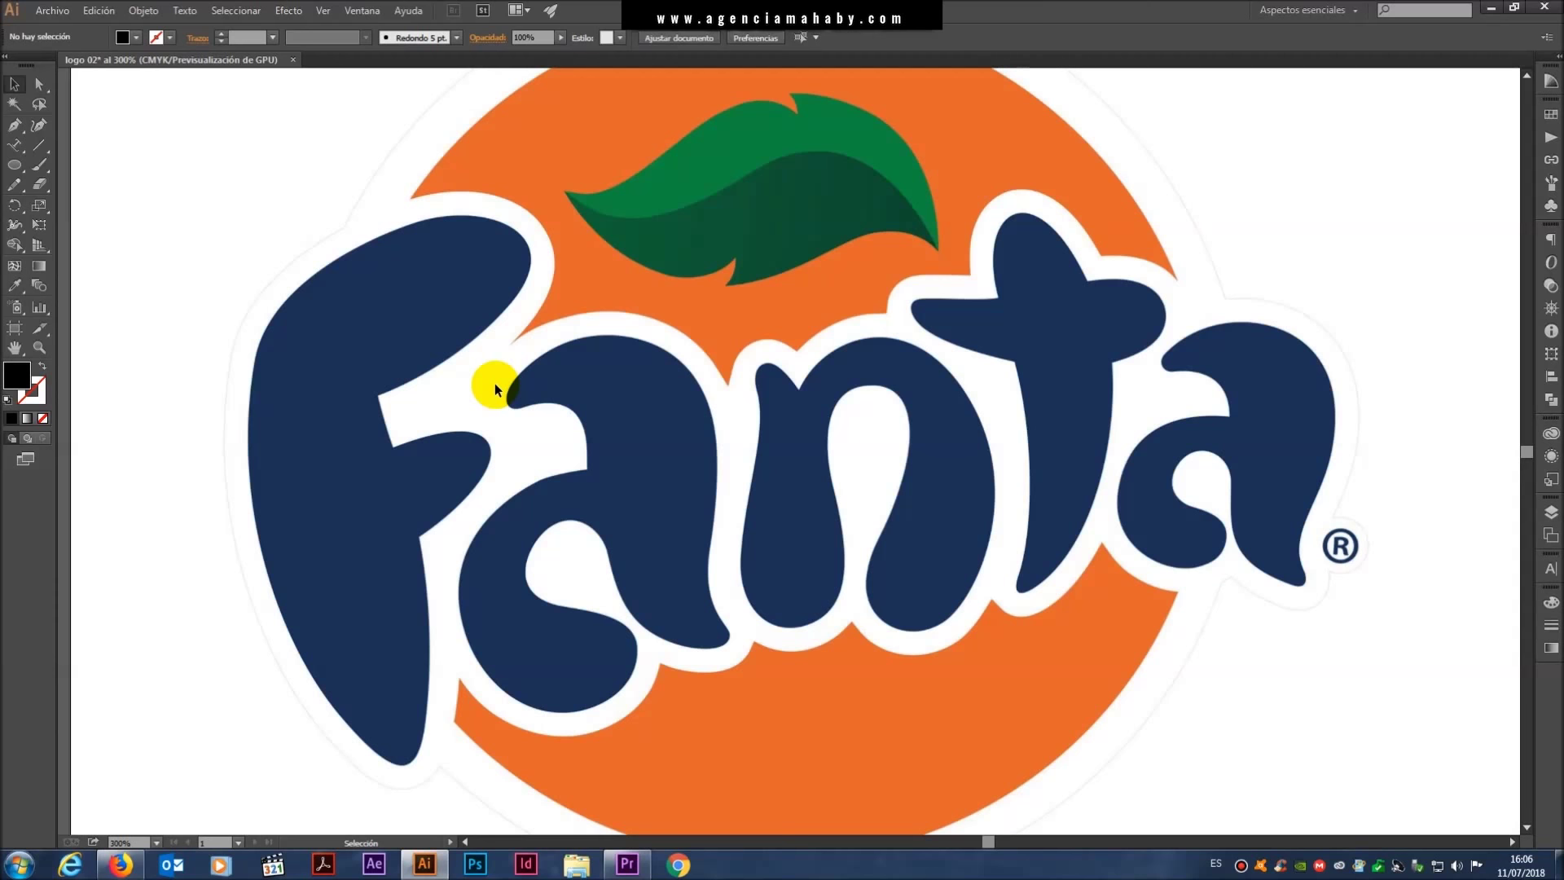
{"action": "scroll", "coordinate": [495, 384], "scroll_direction": "up", "scroll_amount": 1}
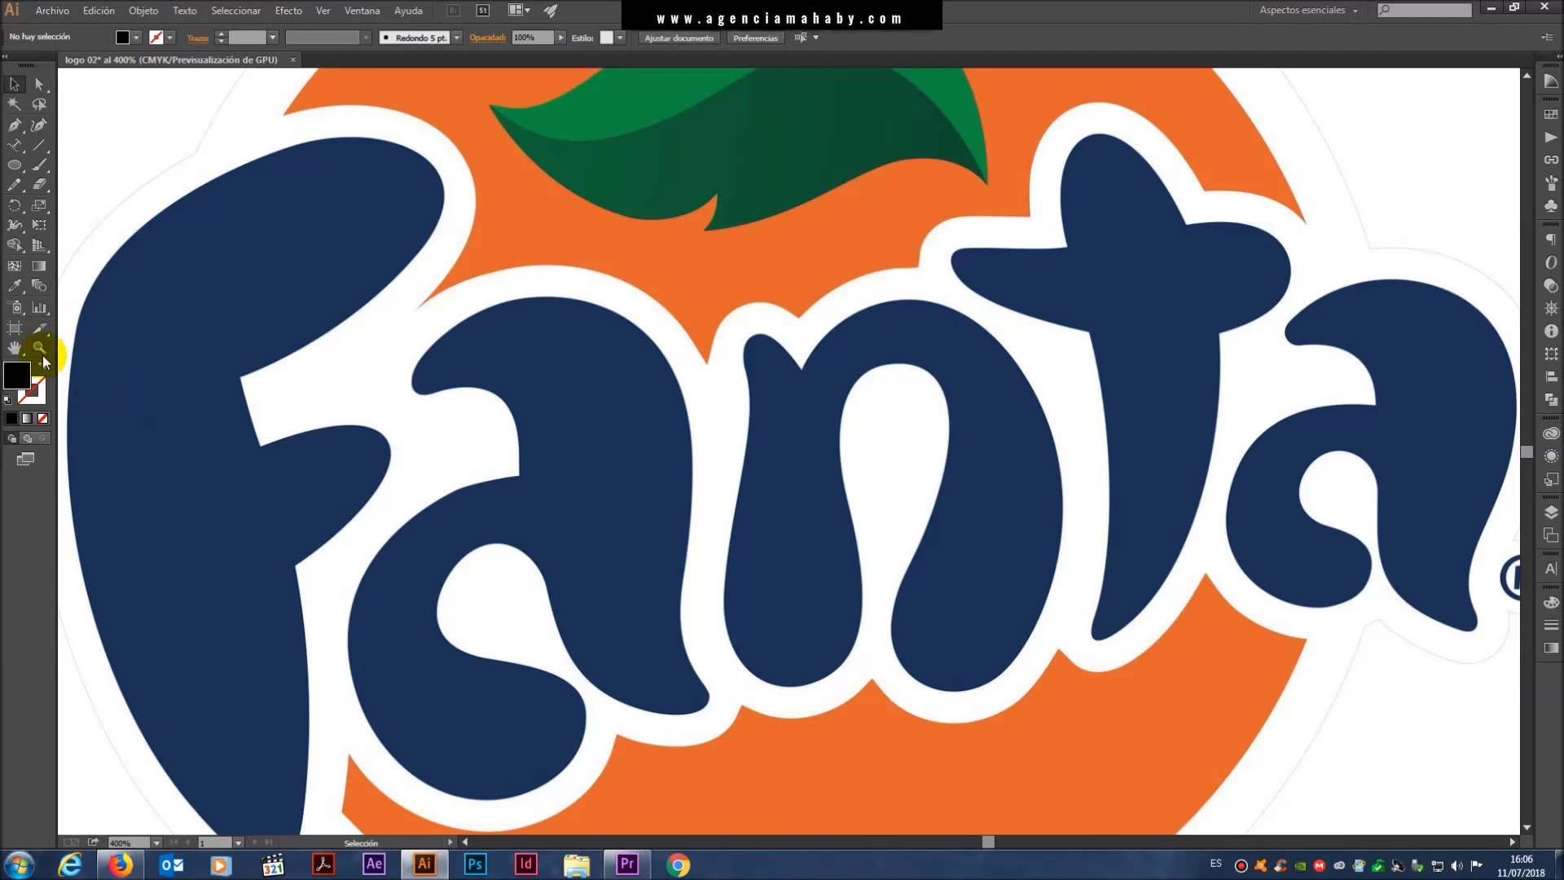
{"action": "left_click", "coordinate": [16, 84]}
{"action": "key", "text": "space"}
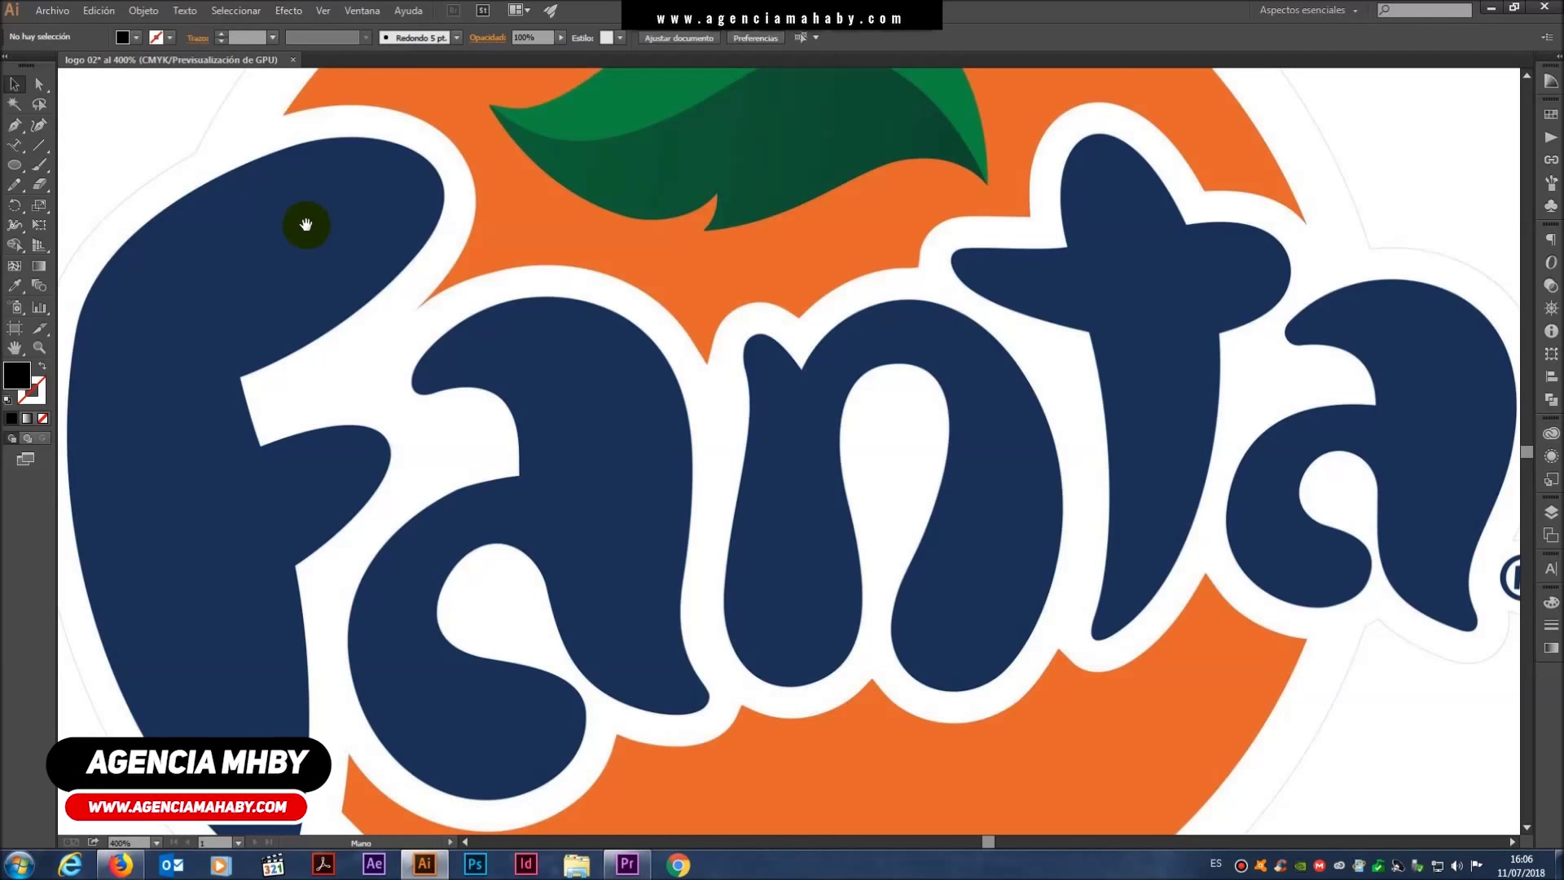
{"action": "left_click_drag", "start_coordinate": [227, 223], "coordinate": [487, 426]}
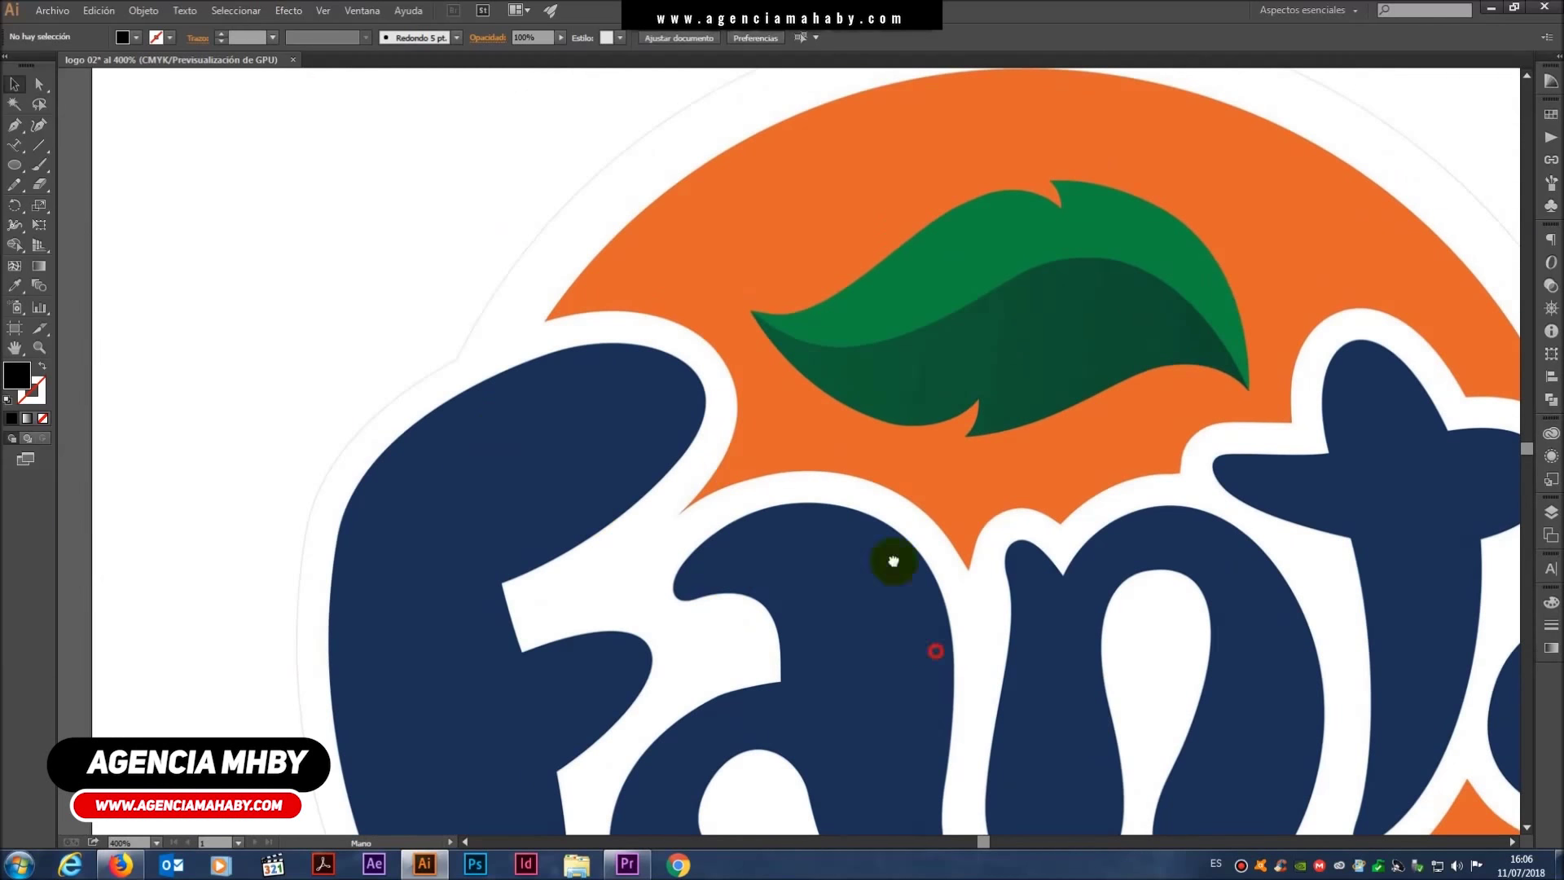
{"action": "mouse_move", "coordinate": [894, 559]}
{"action": "left_mouse_down"}
{"action": "mouse_move", "coordinate": [913, 506]}
{"action": "mouse_move", "coordinate": [919, 535]}
{"action": "left_mouse_up"}
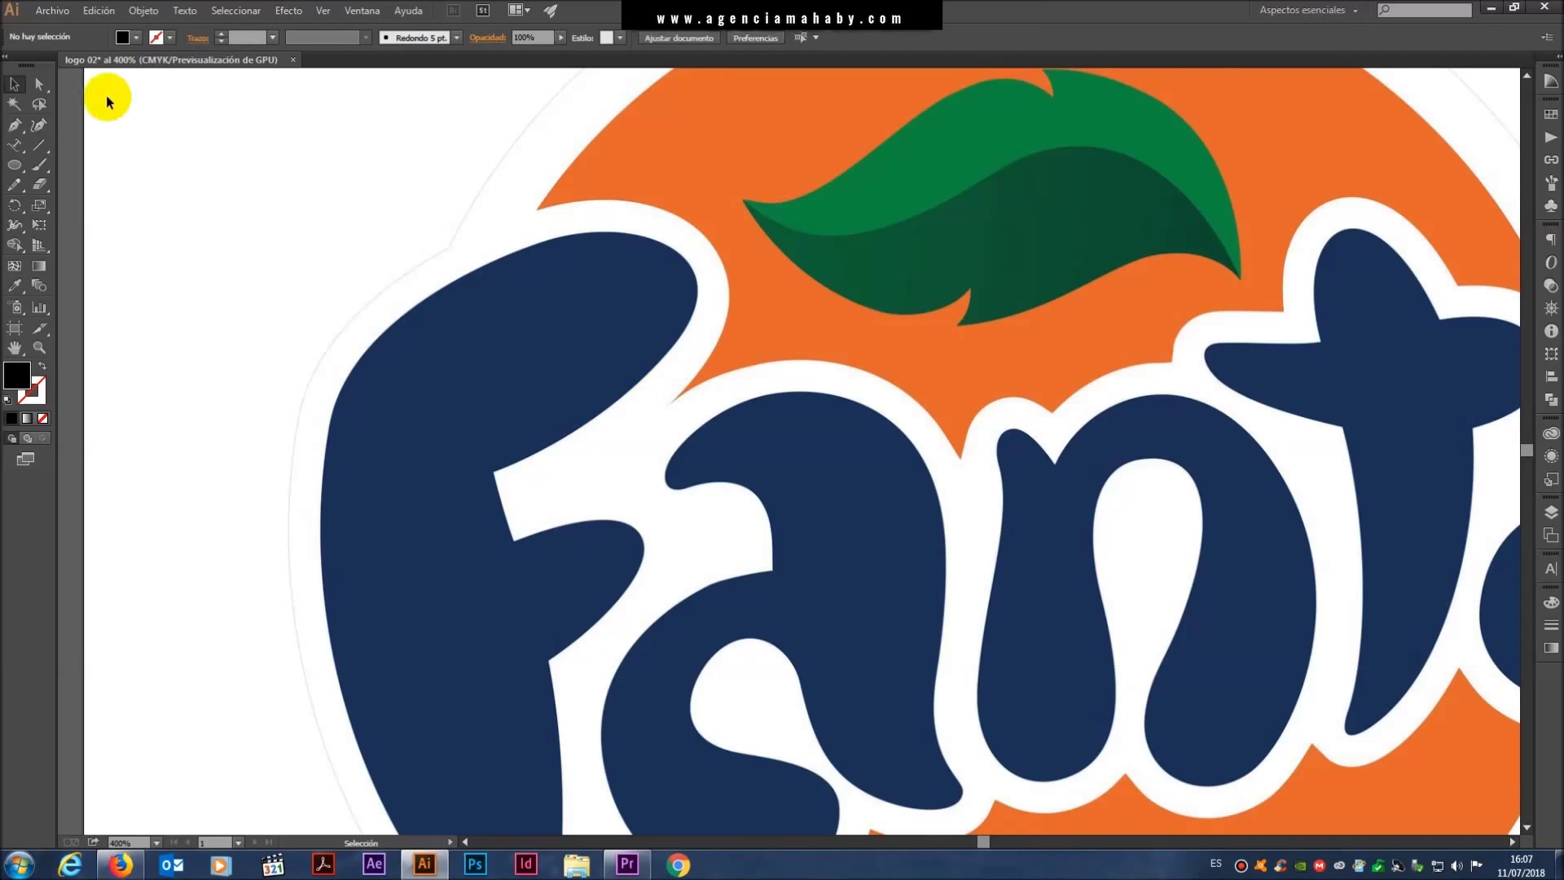
- With the Pen tool, draw a curved path from the F's left edge along its top
{"action": "left_click", "coordinate": [13, 128]}
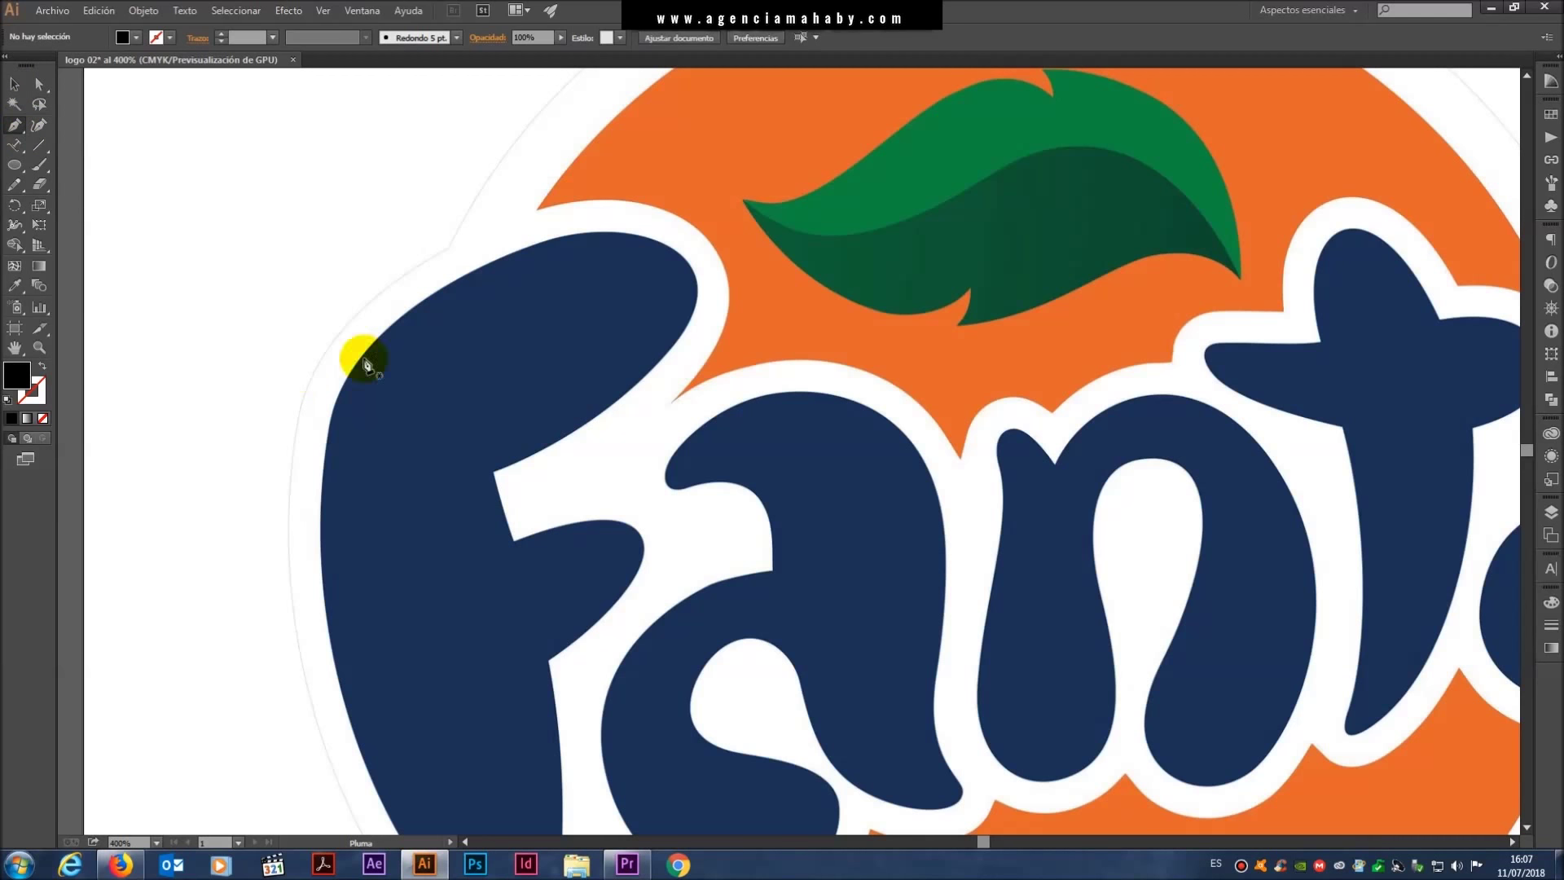
{"action": "left_click", "coordinate": [409, 311]}
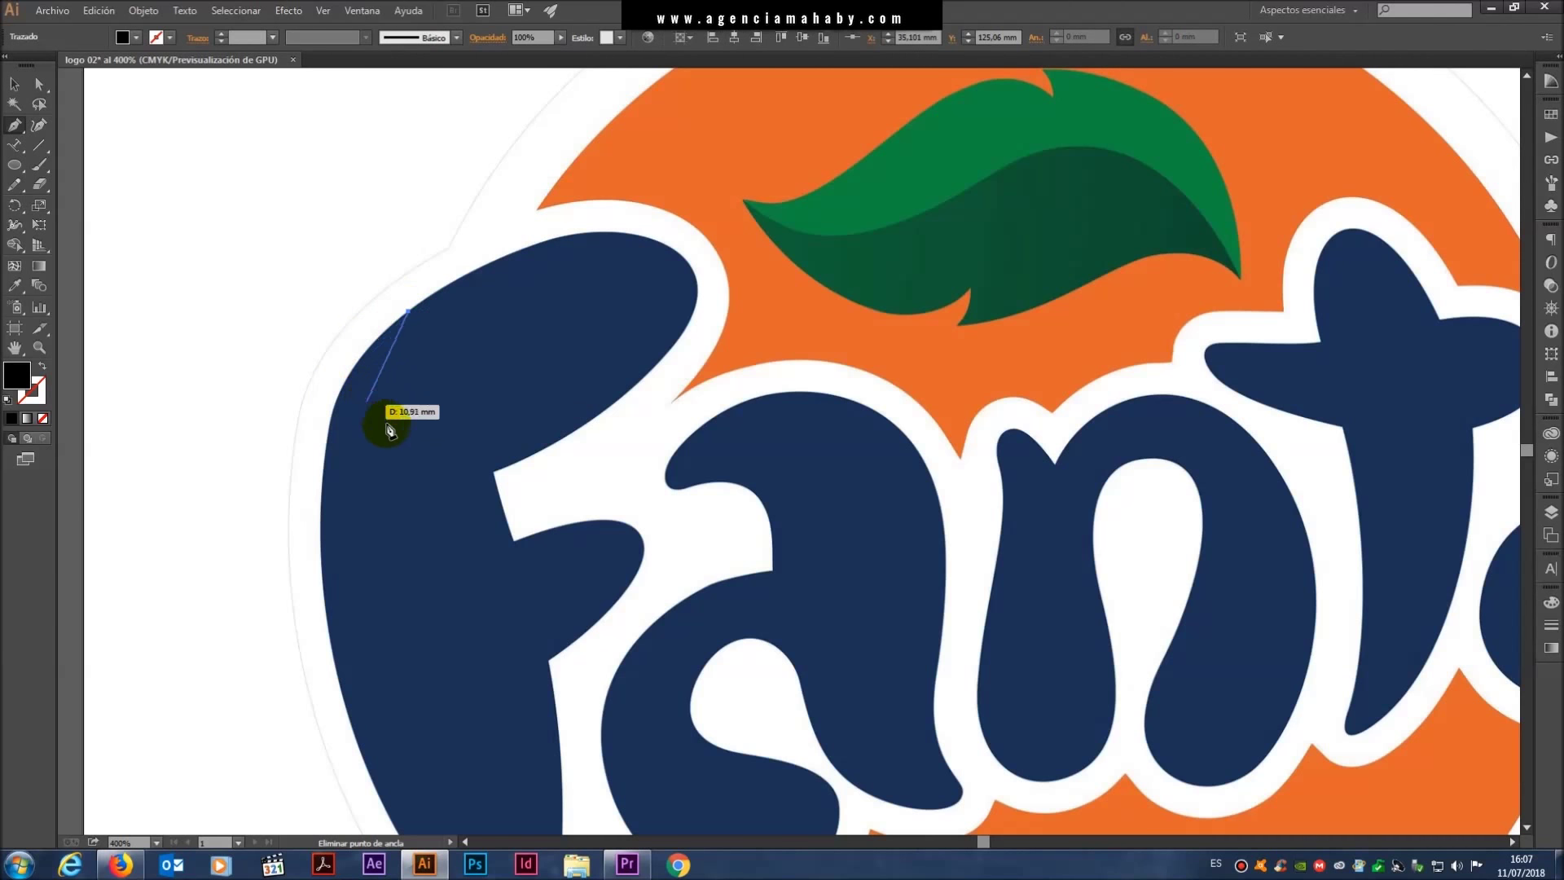
{"action": "left_click", "coordinate": [674, 253]}
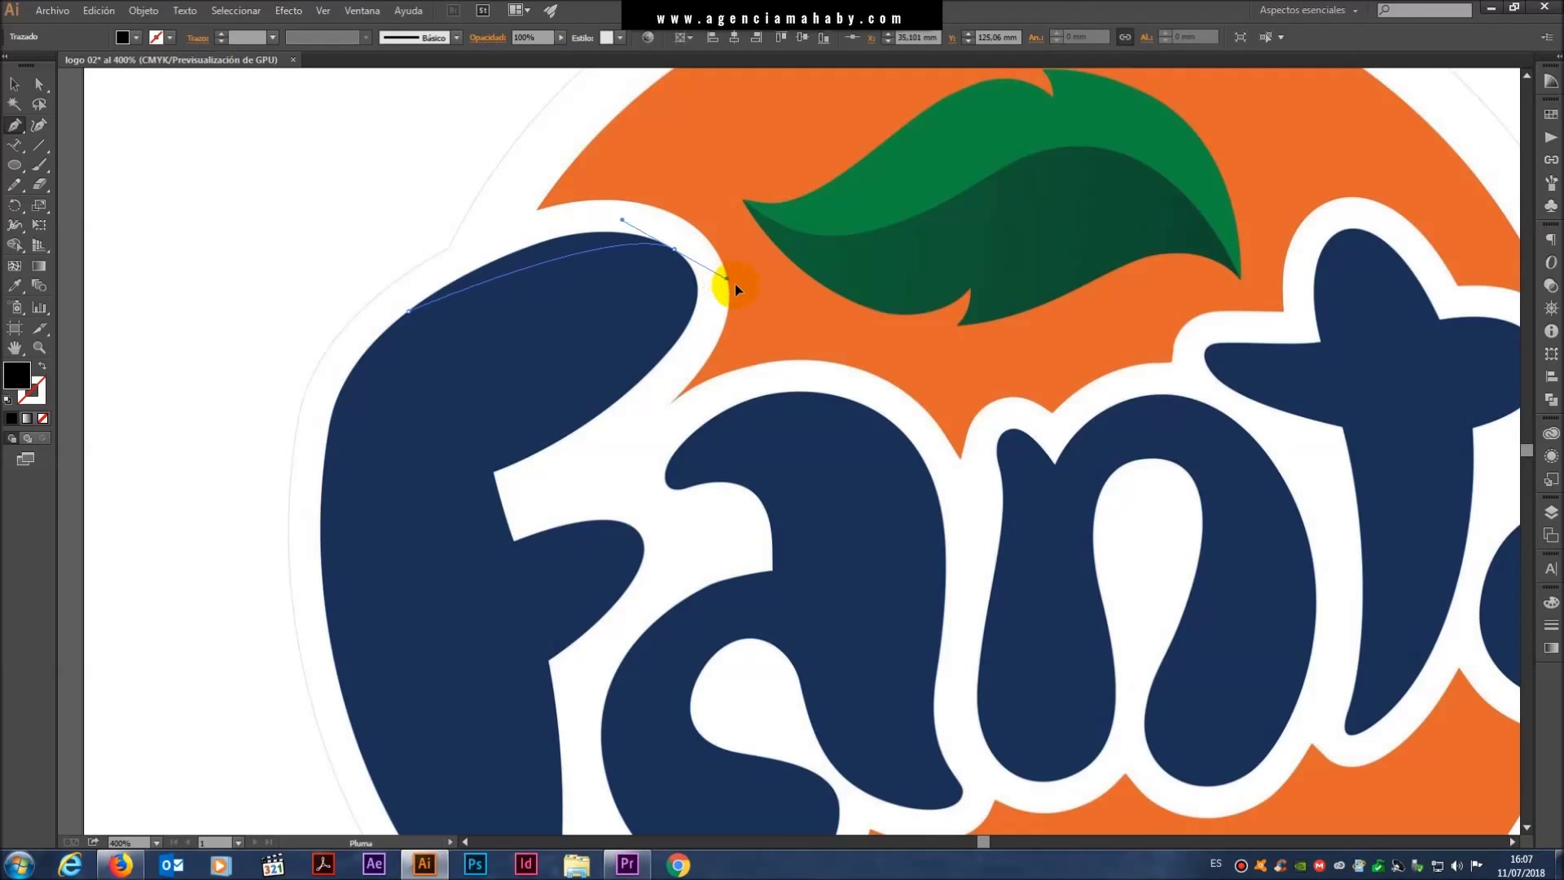
{"action": "left_click_drag", "start_coordinate": [674, 253], "coordinate": [807, 122]}
{"action": "mouse_move", "coordinate": [912, 122]}
{"action": "left_mouse_down"}
{"action": "mouse_move", "coordinate": [751, 291]}
{"action": "mouse_move", "coordinate": [789, 311]}
{"action": "mouse_move", "coordinate": [761, 274]}
{"action": "mouse_move", "coordinate": [813, 296]}
{"action": "mouse_move", "coordinate": [789, 321]}
{"action": "mouse_move", "coordinate": [754, 285]}
{"action": "mouse_move", "coordinate": [760, 311]}
{"action": "mouse_move", "coordinate": [780, 290]}
{"action": "mouse_move", "coordinate": [779, 312]}
{"action": "left_mouse_up"}
{"action": "left_click_drag", "start_coordinate": [779, 310], "coordinate": [780, 313]}
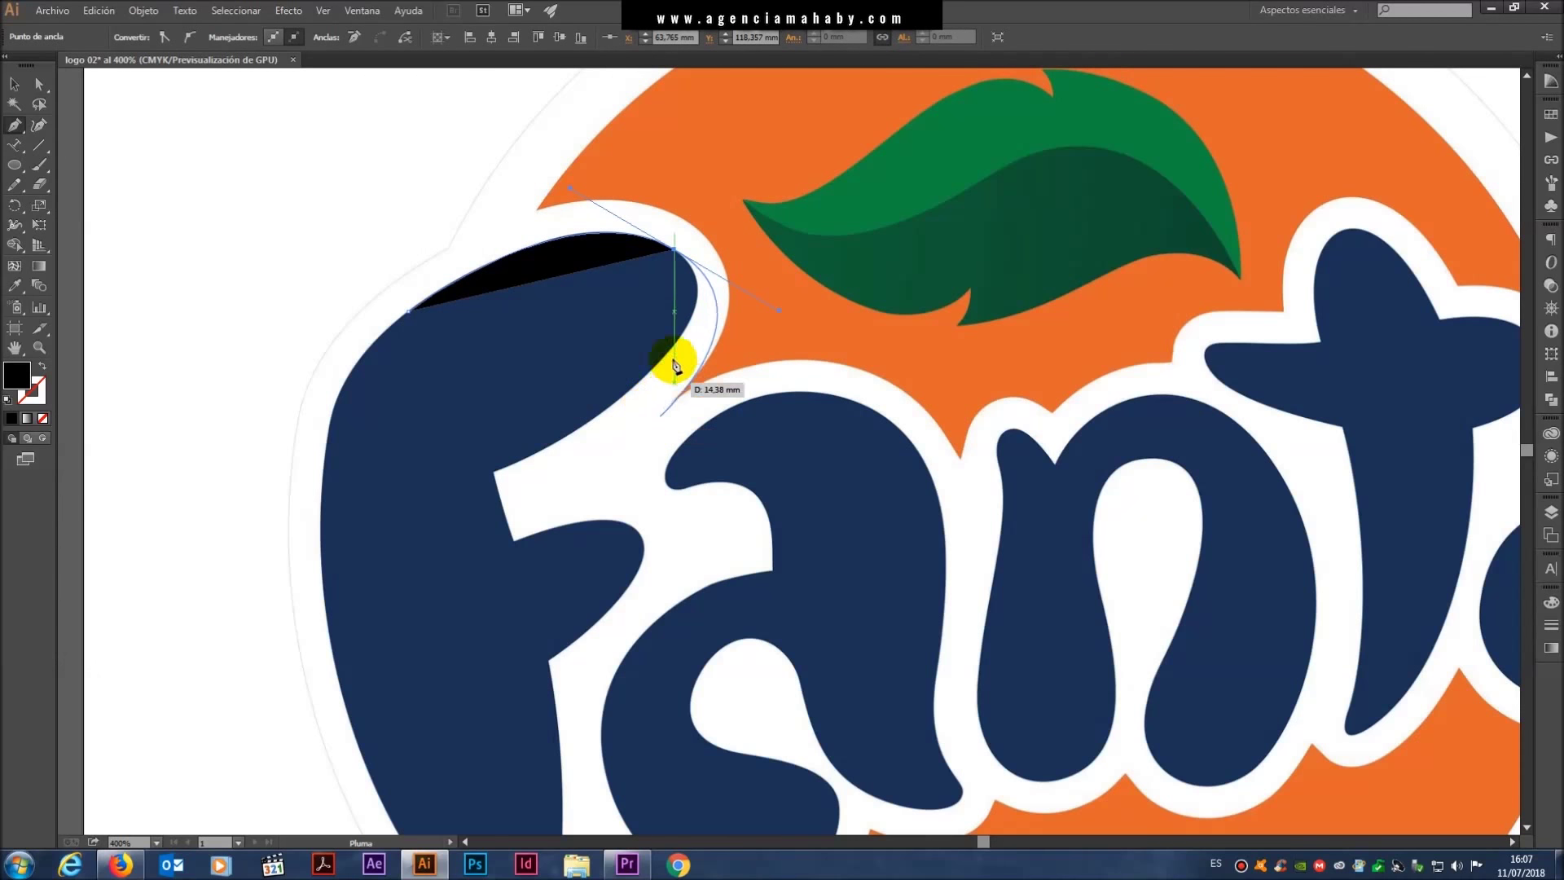
- Continue the path around the F's top-right corner to the crossbar corner, undoing a misplaced anchor
{"action": "mouse_move", "coordinate": [691, 423]}
{"action": "left_mouse_down"}
{"action": "mouse_move", "coordinate": [690, 375]}
{"action": "mouse_move", "coordinate": [650, 336]}
{"action": "mouse_move", "coordinate": [622, 332]}
{"action": "mouse_move", "coordinate": [611, 409]}
{"action": "mouse_move", "coordinate": [680, 309]}
{"action": "mouse_move", "coordinate": [684, 258]}
{"action": "mouse_move", "coordinate": [681, 342]}
{"action": "mouse_move", "coordinate": [667, 344]}
{"action": "left_mouse_up"}
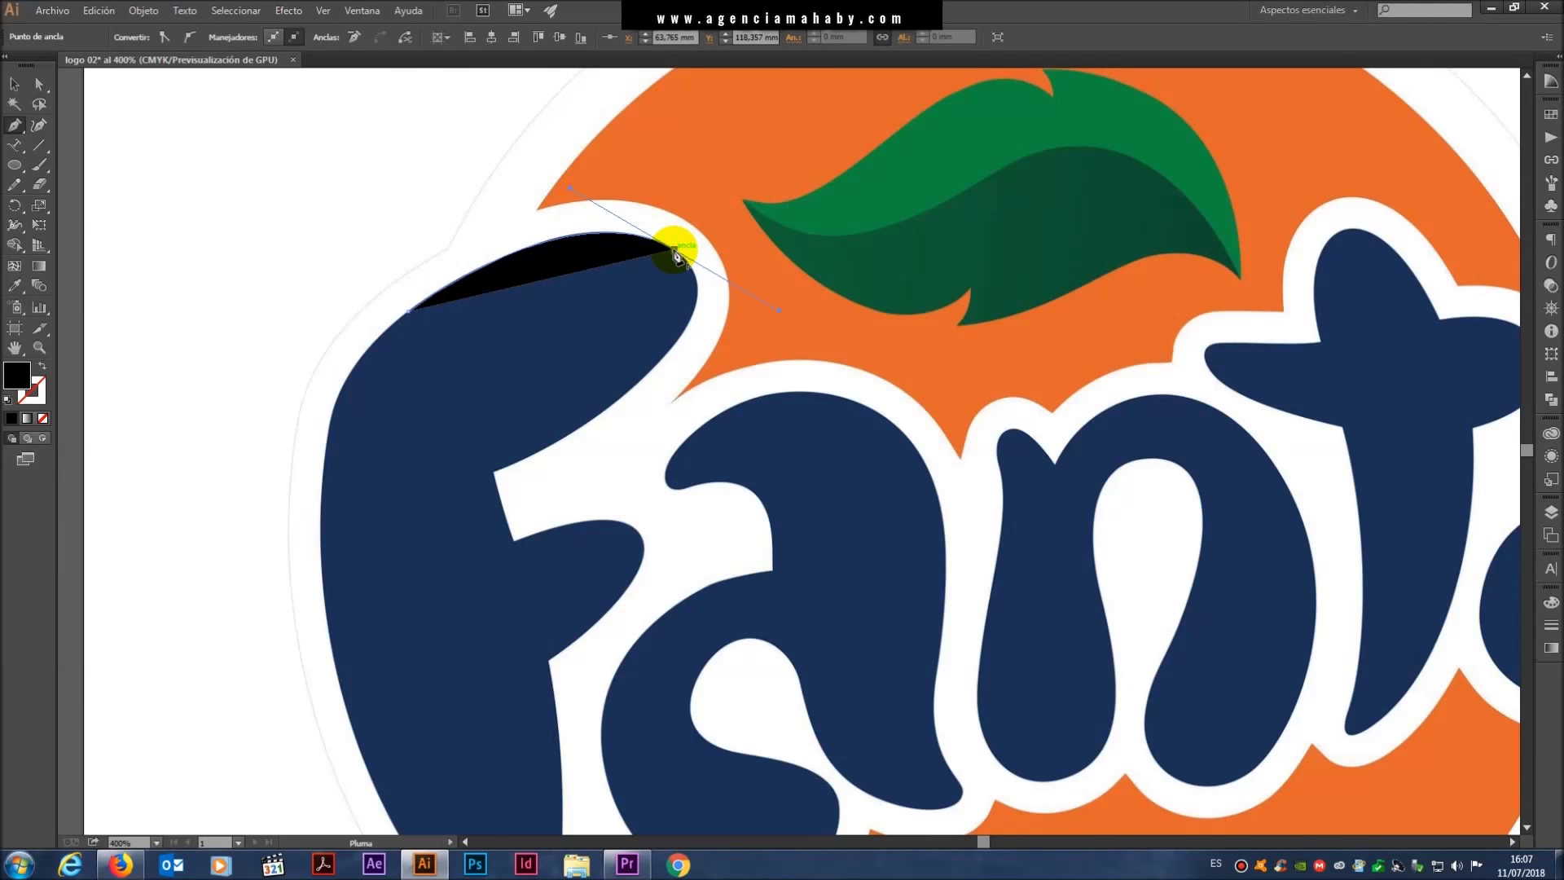
{"action": "mouse_move", "coordinate": [675, 254]}
{"action": "left_mouse_down"}
{"action": "mouse_move", "coordinate": [684, 370]}
{"action": "mouse_move", "coordinate": [497, 479]}
{"action": "mouse_move", "coordinate": [217, 521]}
{"action": "mouse_move", "coordinate": [206, 595]}
{"action": "mouse_move", "coordinate": [180, 626]}
{"action": "mouse_move", "coordinate": [194, 636]}
{"action": "mouse_move", "coordinate": [196, 597]}
{"action": "mouse_move", "coordinate": [196, 614]}
{"action": "left_mouse_up"}
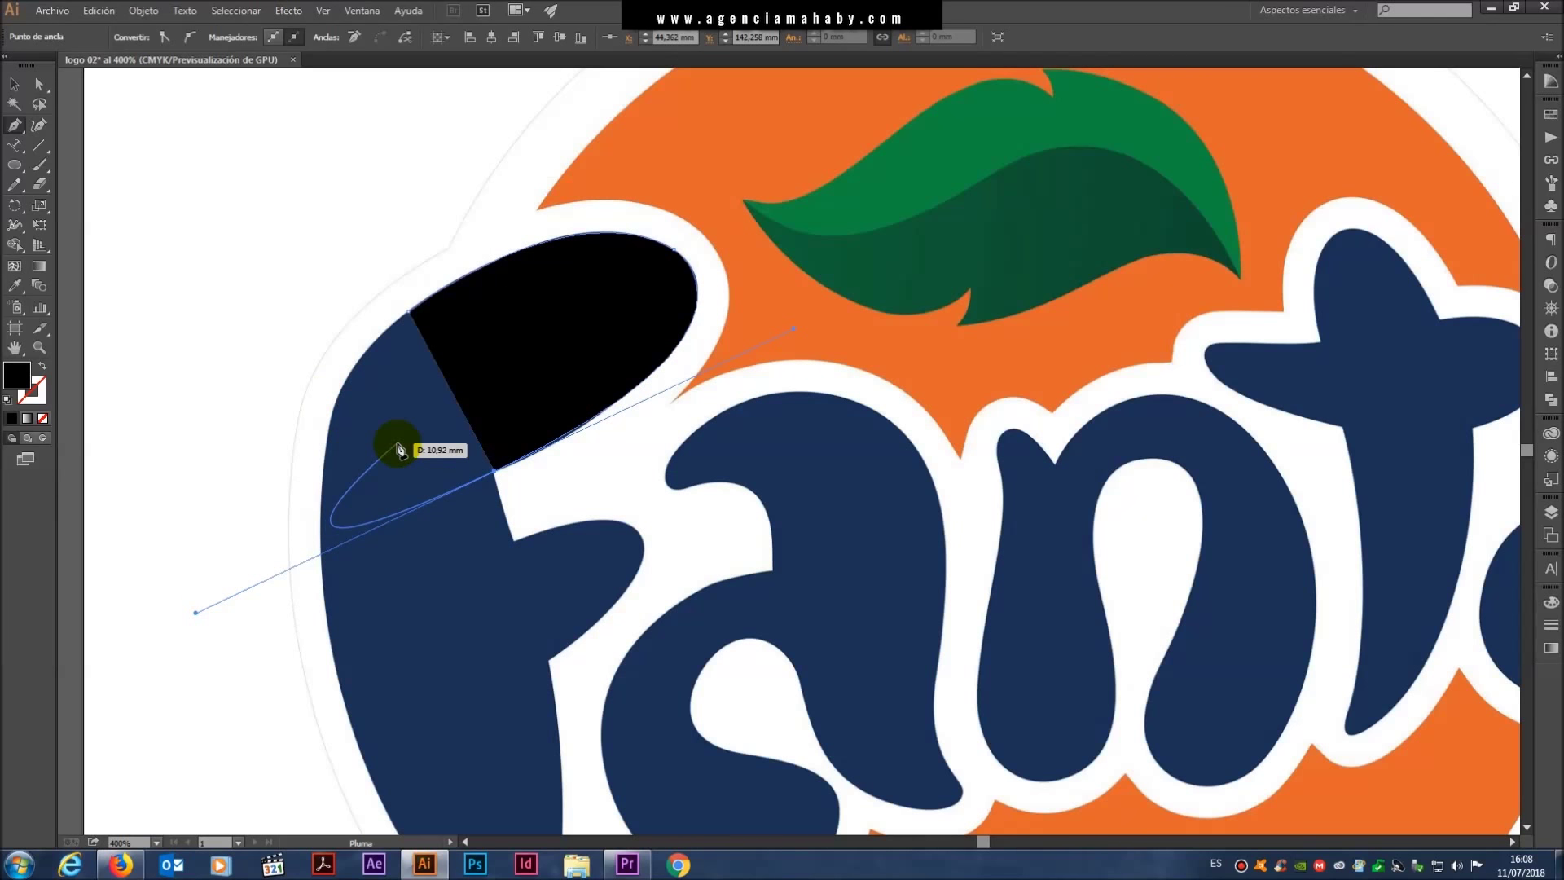
{"action": "key", "text": "ctrl"}
{"action": "key", "text": "ctrl+z"}
{"action": "mouse_move", "coordinate": [674, 248]}
{"action": "left_mouse_down"}
{"action": "mouse_move", "coordinate": [681, 349]}
{"action": "mouse_move", "coordinate": [595, 421]}
{"action": "left_mouse_up"}
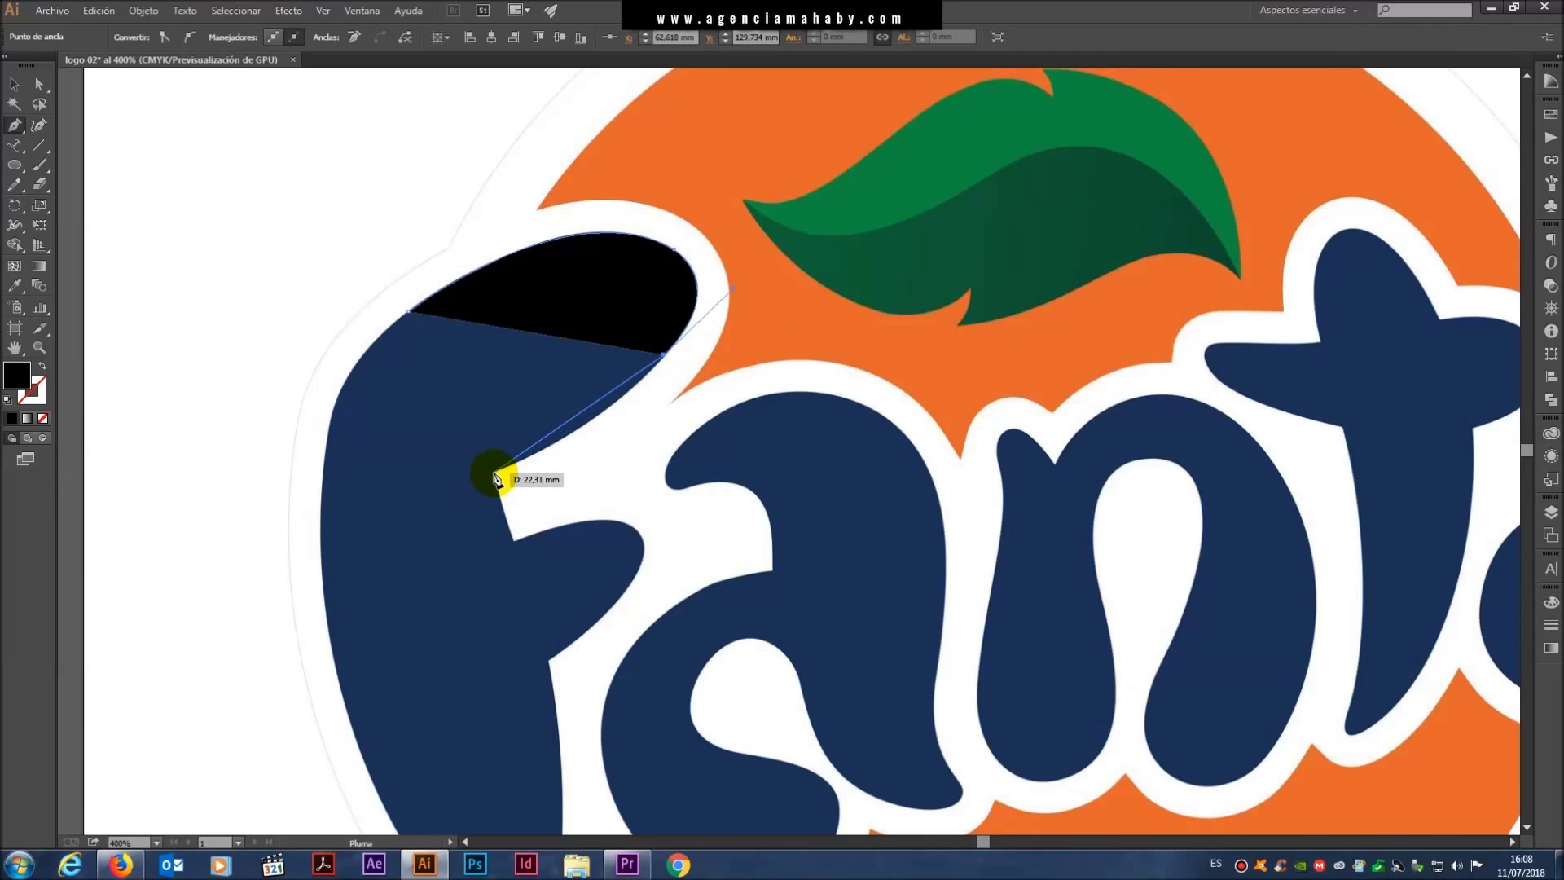
{"action": "mouse_move", "coordinate": [494, 474]}
{"action": "left_mouse_down"}
{"action": "mouse_move", "coordinate": [359, 519]}
{"action": "mouse_move", "coordinate": [494, 526]}
{"action": "mouse_move", "coordinate": [512, 555]}
{"action": "left_mouse_up"}
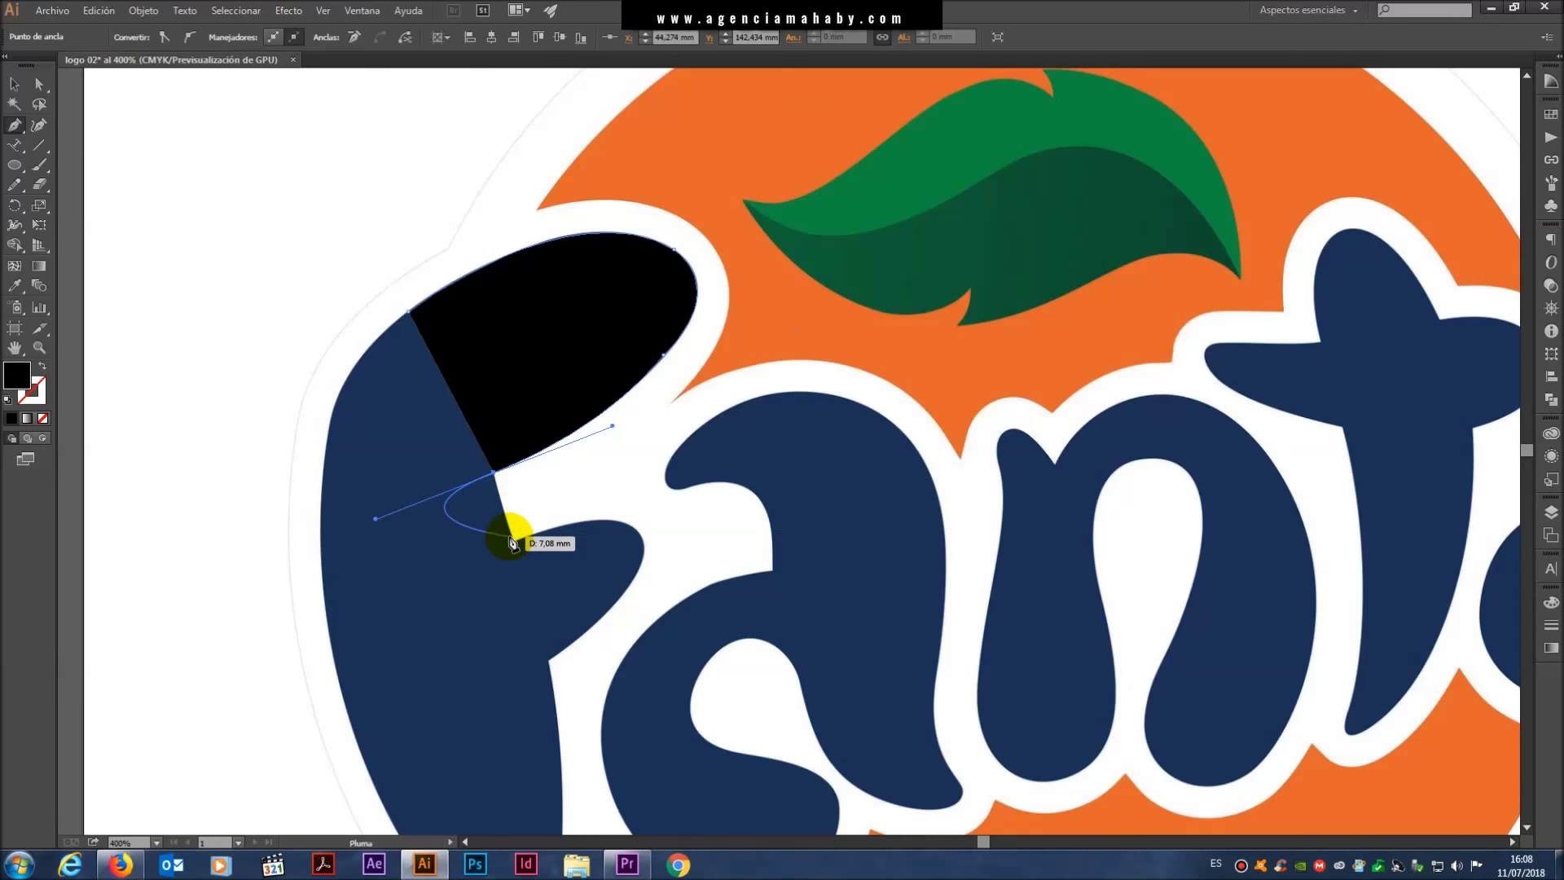
{"action": "mouse_move", "coordinate": [511, 556]}
{"action": "left_mouse_down"}
{"action": "mouse_move", "coordinate": [494, 478]}
{"action": "mouse_move", "coordinate": [505, 559]}
{"action": "left_mouse_up"}
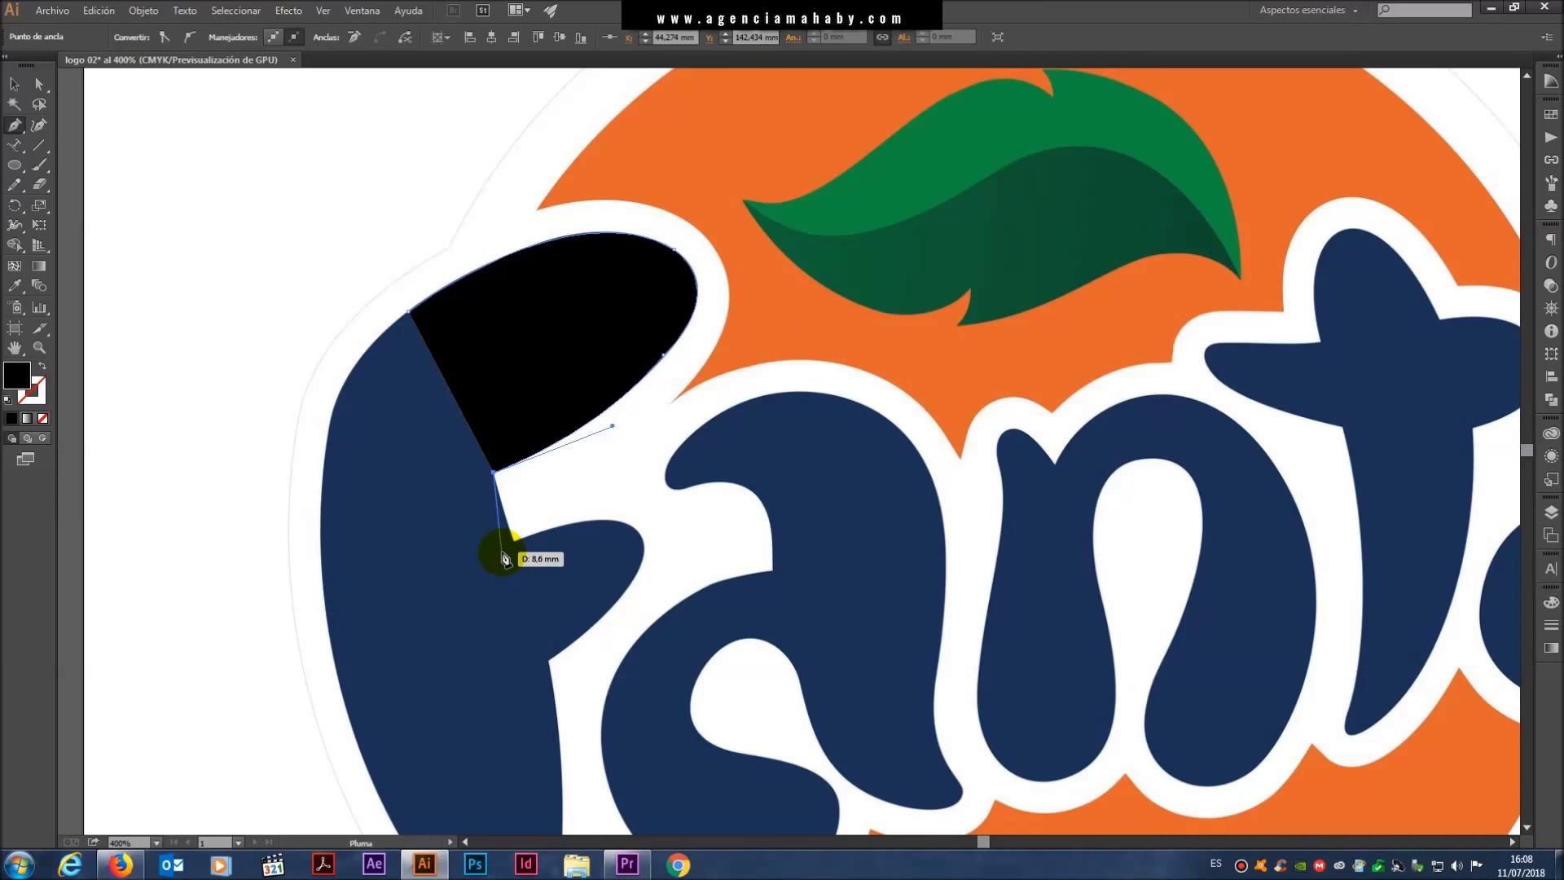
{"action": "left_click_drag", "start_coordinate": [505, 559], "coordinate": [399, 351]}
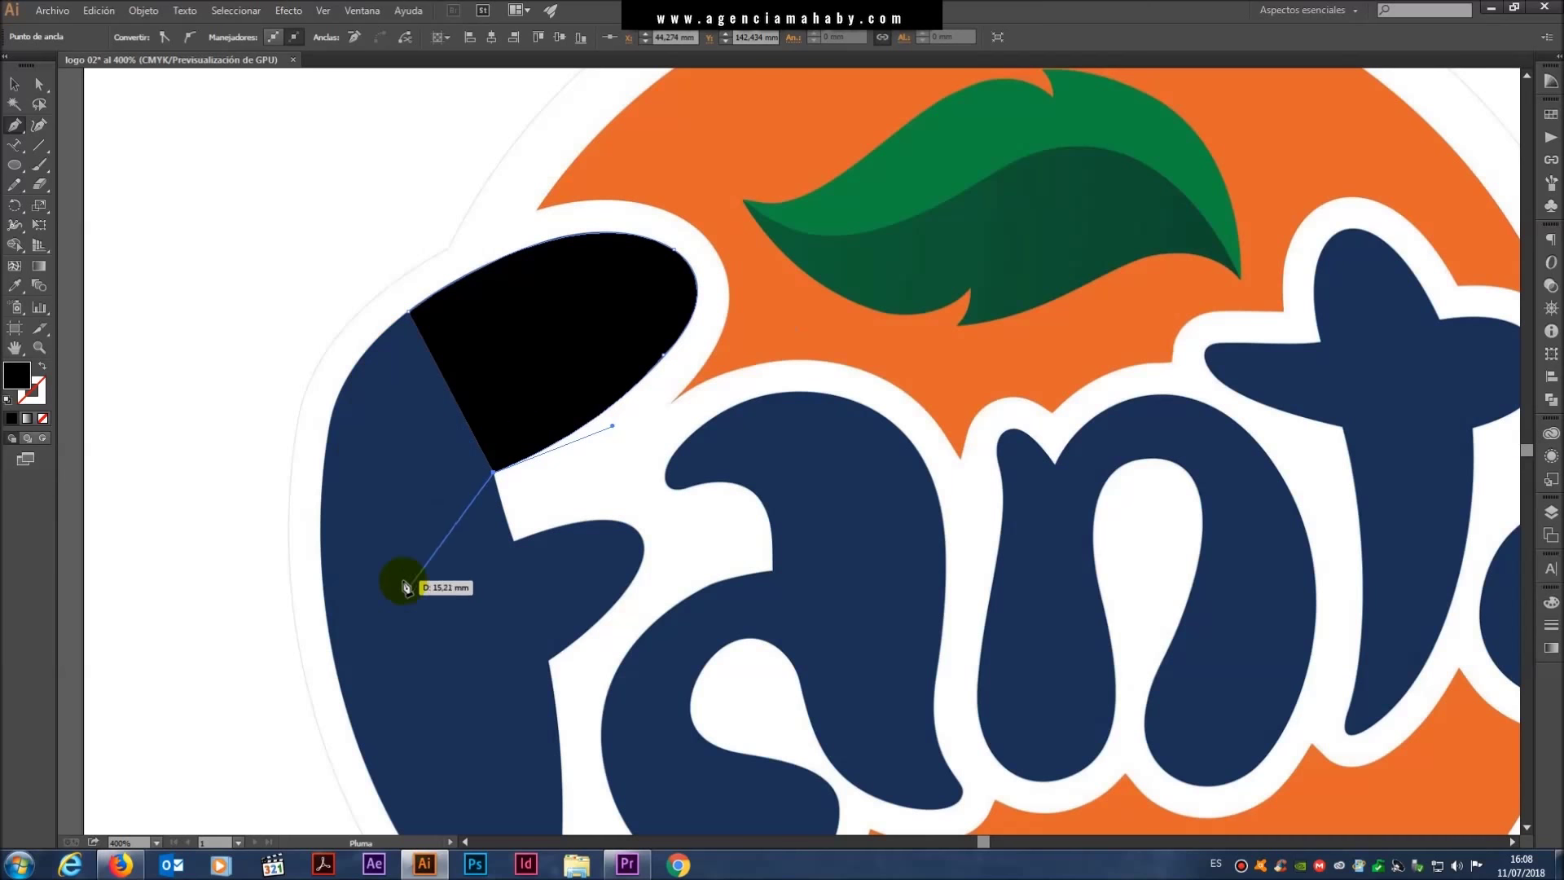
{"action": "left_click_drag", "start_coordinate": [399, 350], "coordinate": [38, 391]}
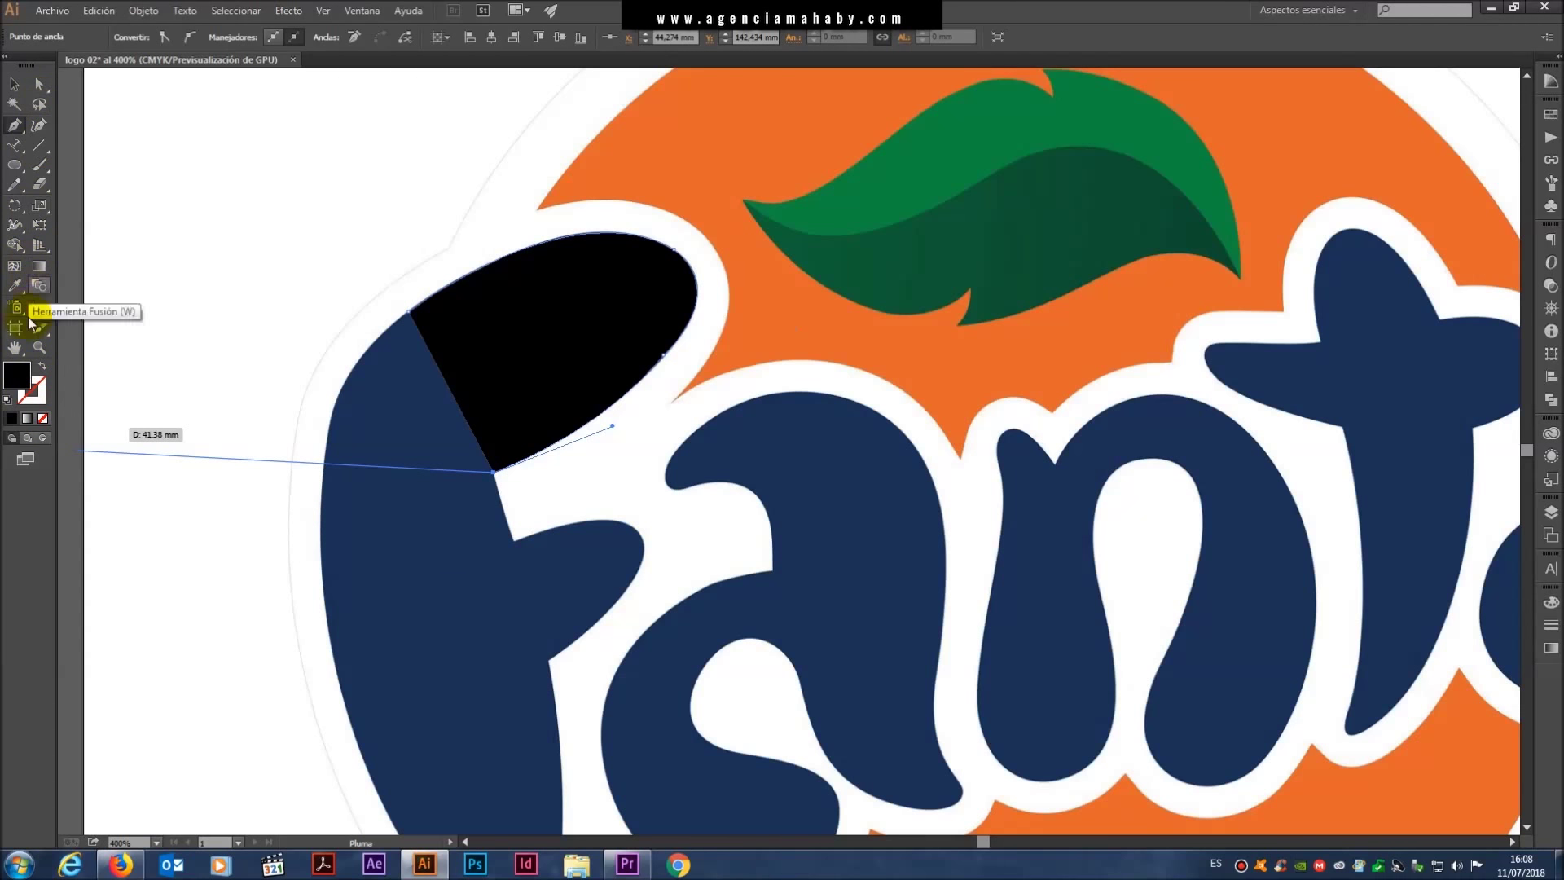
- Remove the path's fill and trace under the F's crossbar and down its inner edge
{"action": "left_click", "coordinate": [42, 420]}
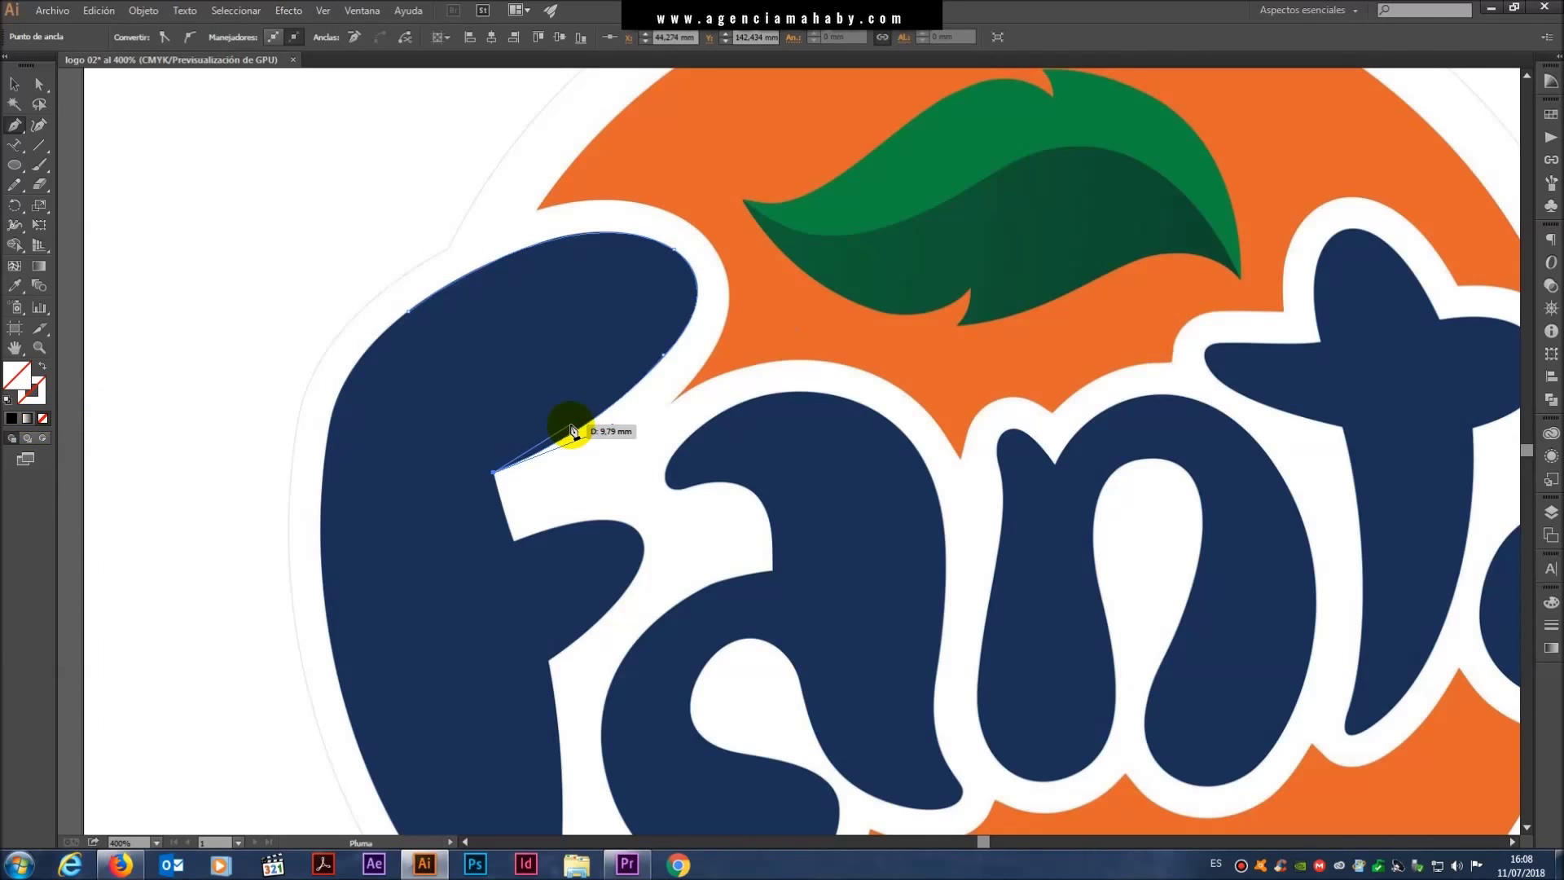
{"action": "left_click_drag", "start_coordinate": [572, 431], "coordinate": [612, 426]}
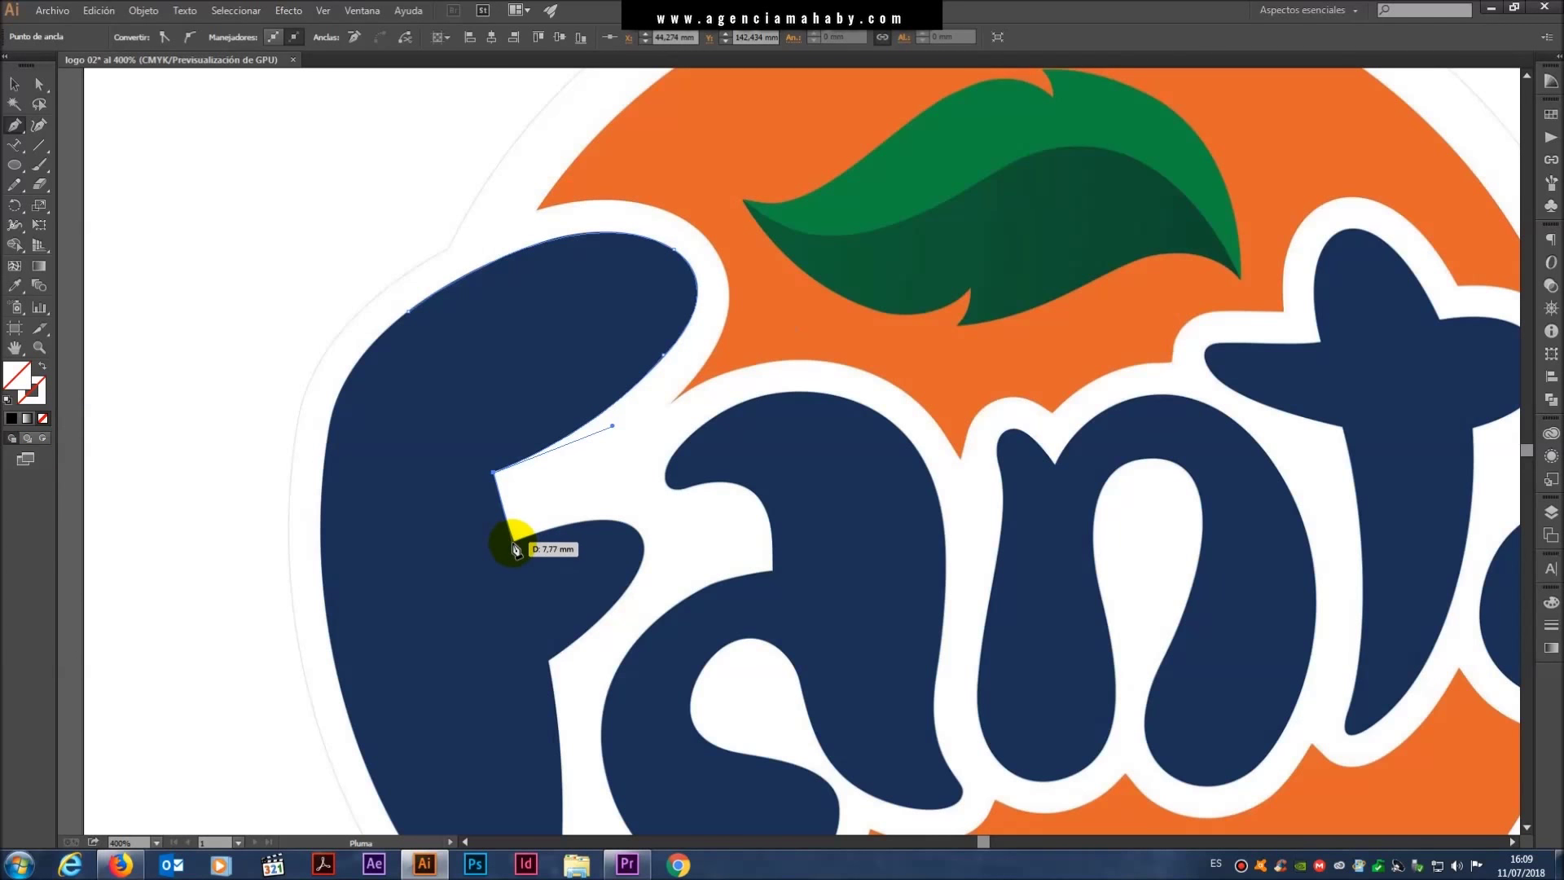
{"action": "left_click", "coordinate": [513, 542]}
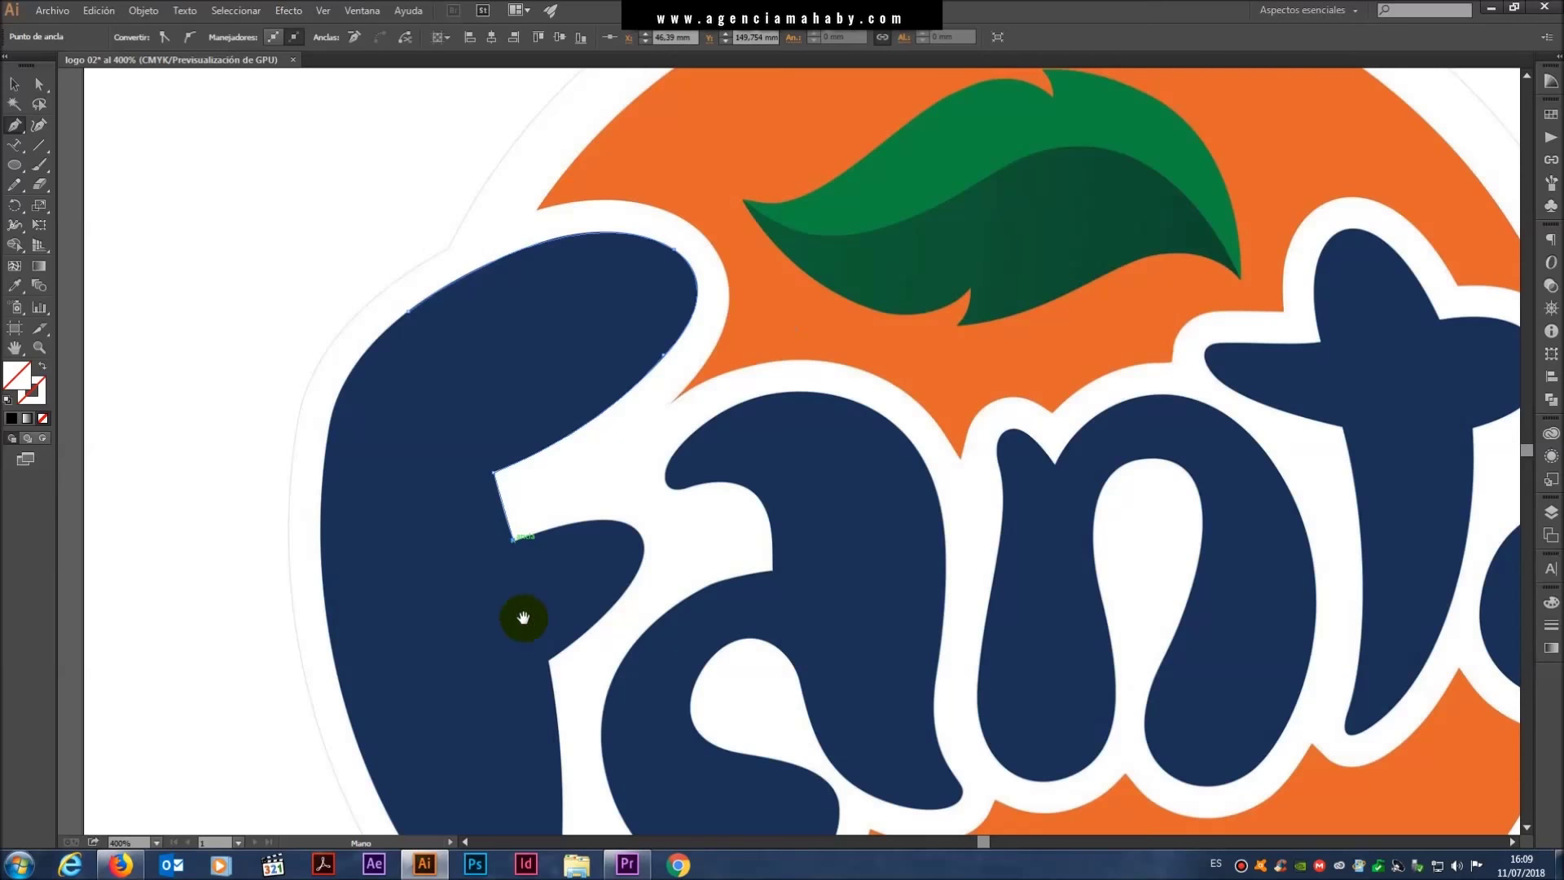
{"action": "left_click_drag", "start_coordinate": [517, 619], "coordinate": [533, 385]}
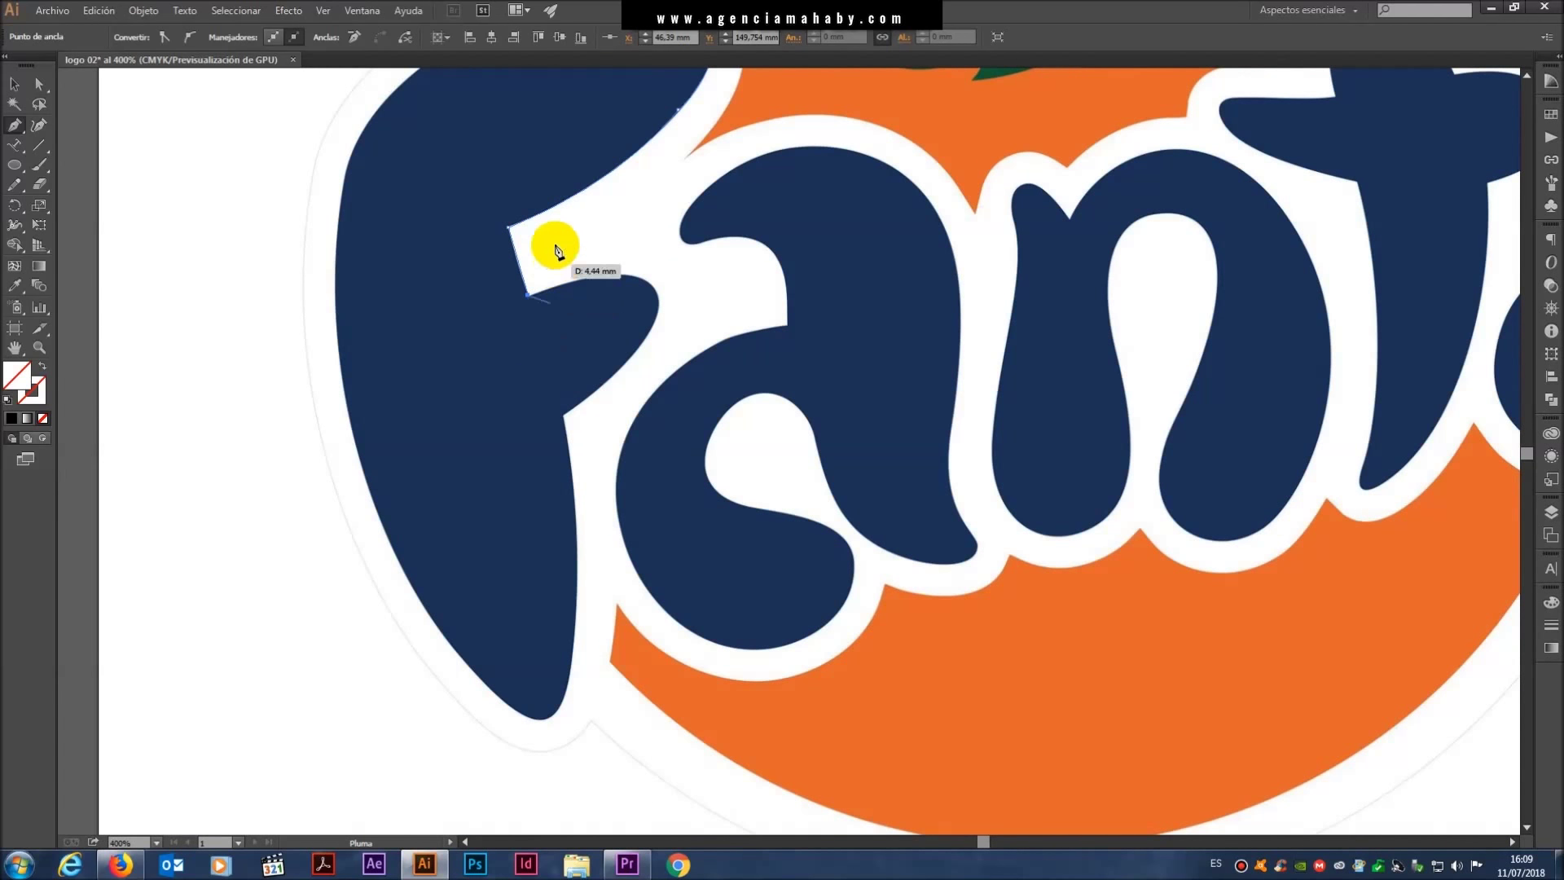
{"action": "mouse_move", "coordinate": [647, 279]}
{"action": "left_mouse_down"}
{"action": "mouse_move", "coordinate": [669, 294]}
{"action": "mouse_move", "coordinate": [666, 343]}
{"action": "left_mouse_up"}
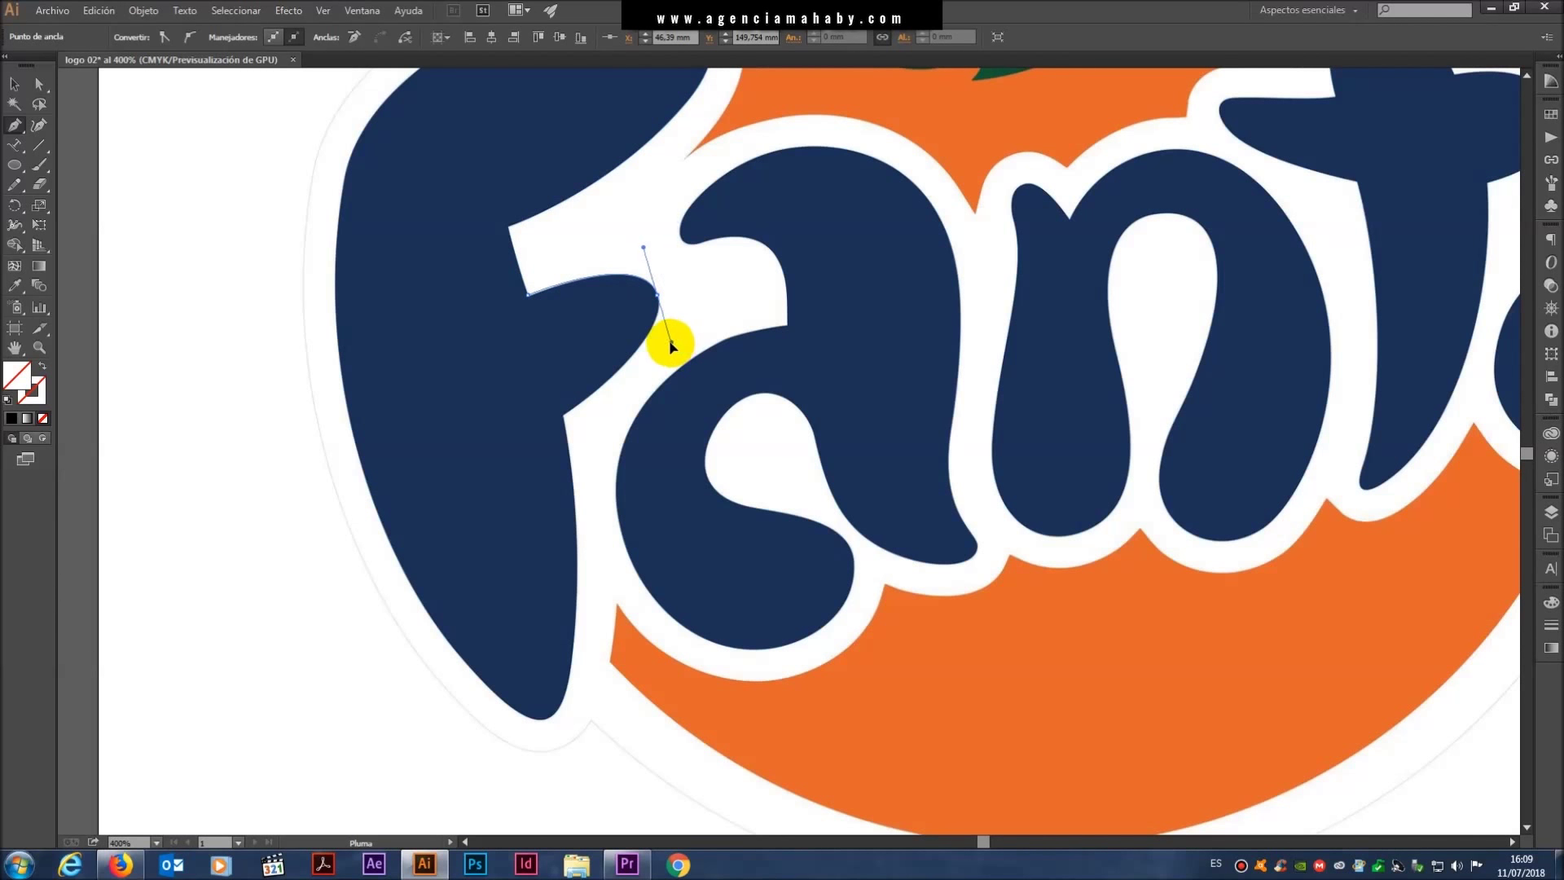
{"action": "left_click", "coordinate": [657, 296]}
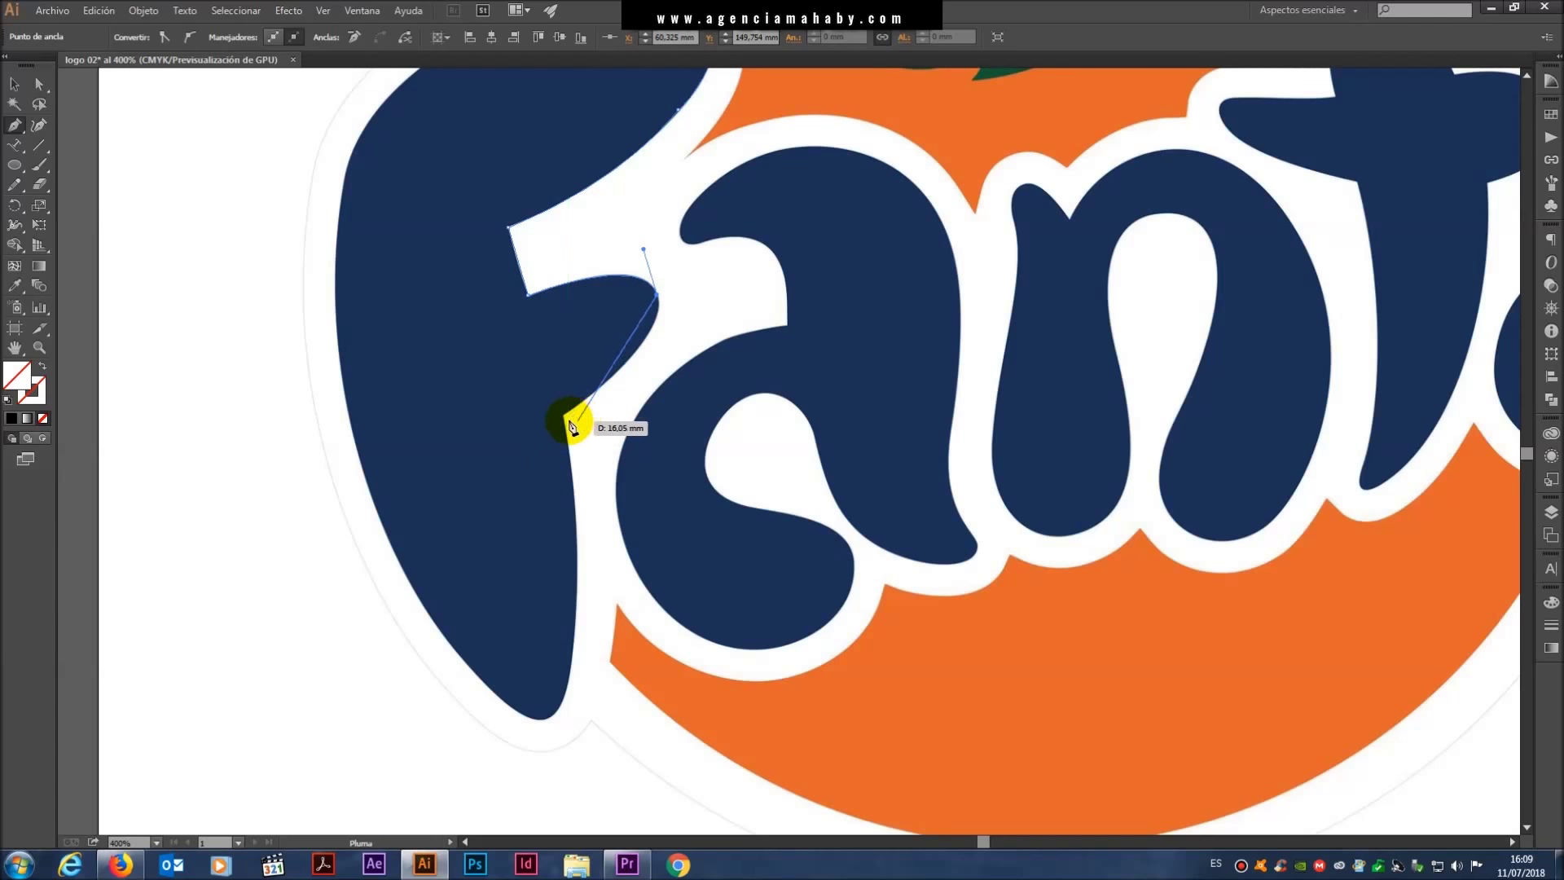
{"action": "mouse_move", "coordinate": [565, 418]}
{"action": "left_mouse_down"}
{"action": "mouse_move", "coordinate": [477, 463]}
{"action": "mouse_move", "coordinate": [450, 497]}
{"action": "left_mouse_up"}
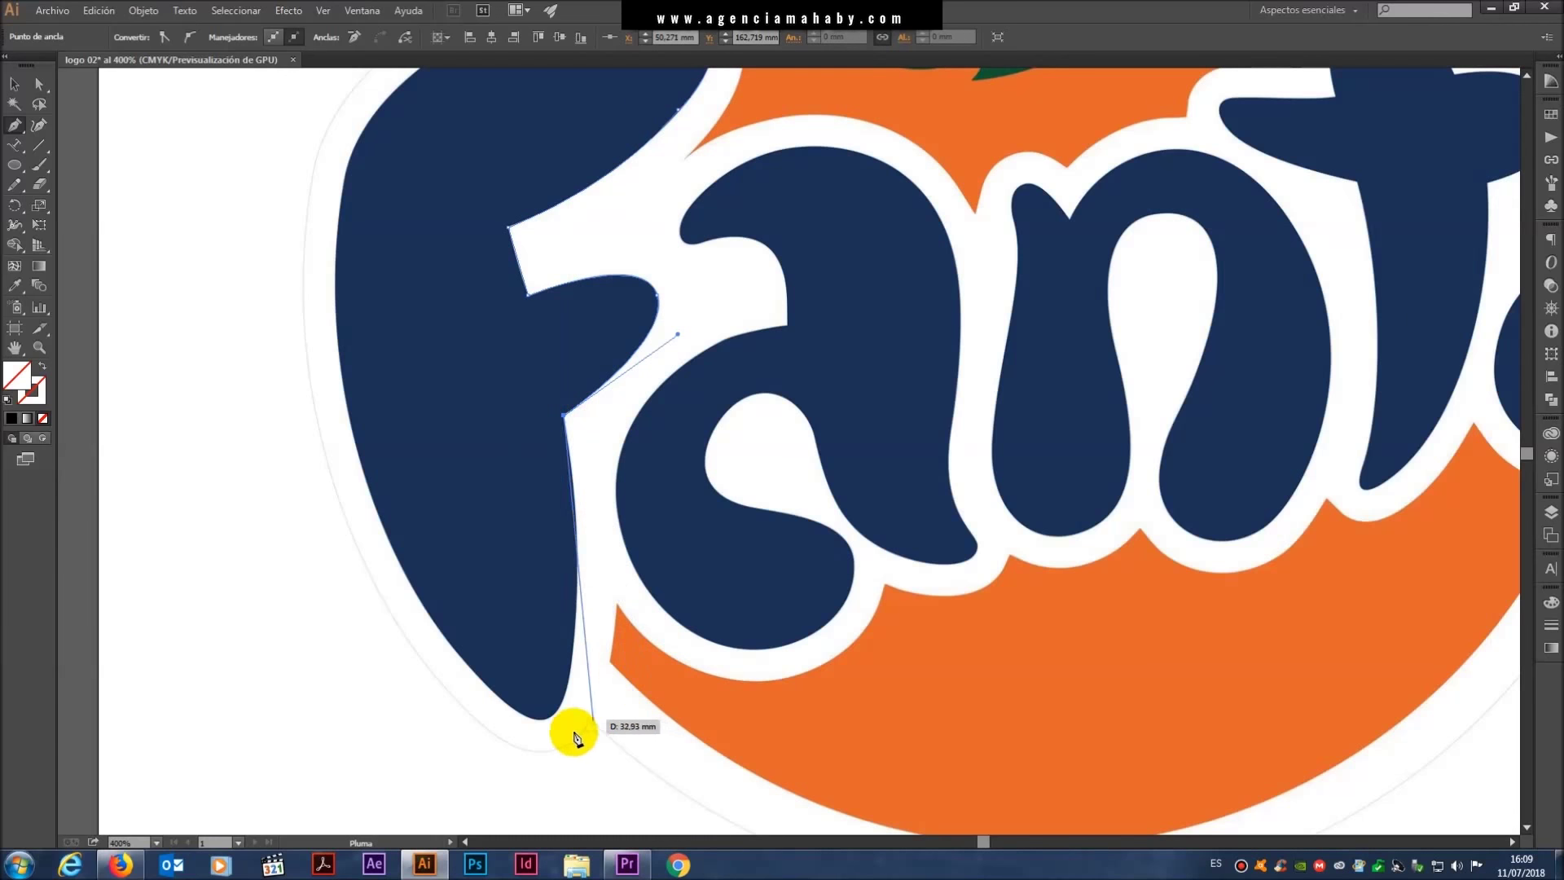
- Continue the outline around the F's bottom tip, up its left edge and over its top curve
{"action": "mouse_move", "coordinate": [546, 719]}
{"action": "left_mouse_down"}
{"action": "mouse_move", "coordinate": [489, 769]}
{"action": "mouse_move", "coordinate": [489, 735]}
{"action": "mouse_move", "coordinate": [493, 748]}
{"action": "left_mouse_up"}
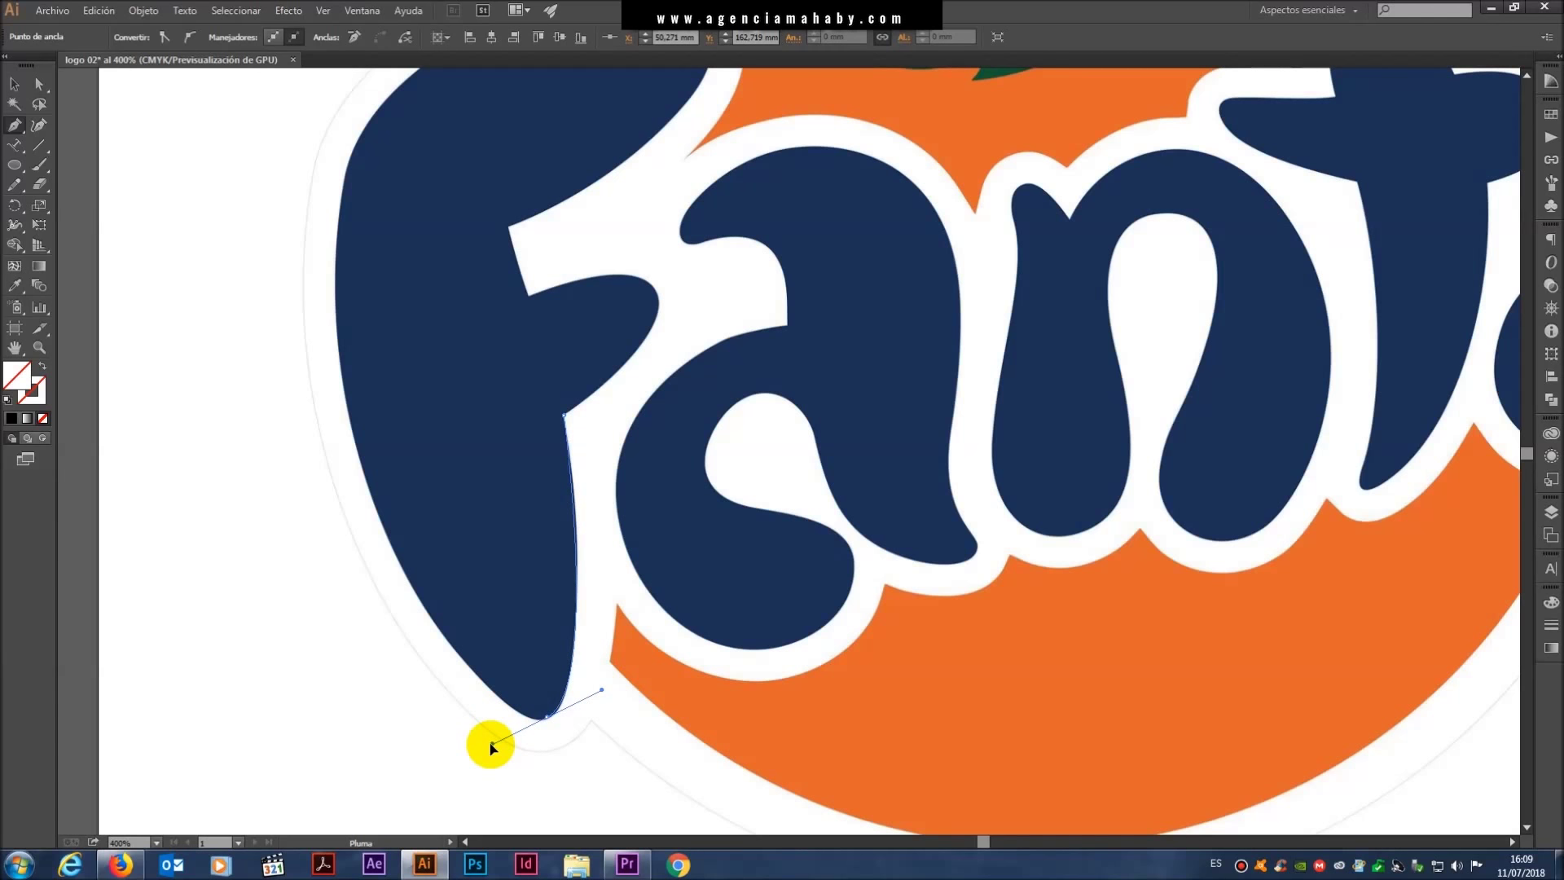
{"action": "left_click_drag", "start_coordinate": [493, 747], "coordinate": [492, 742]}
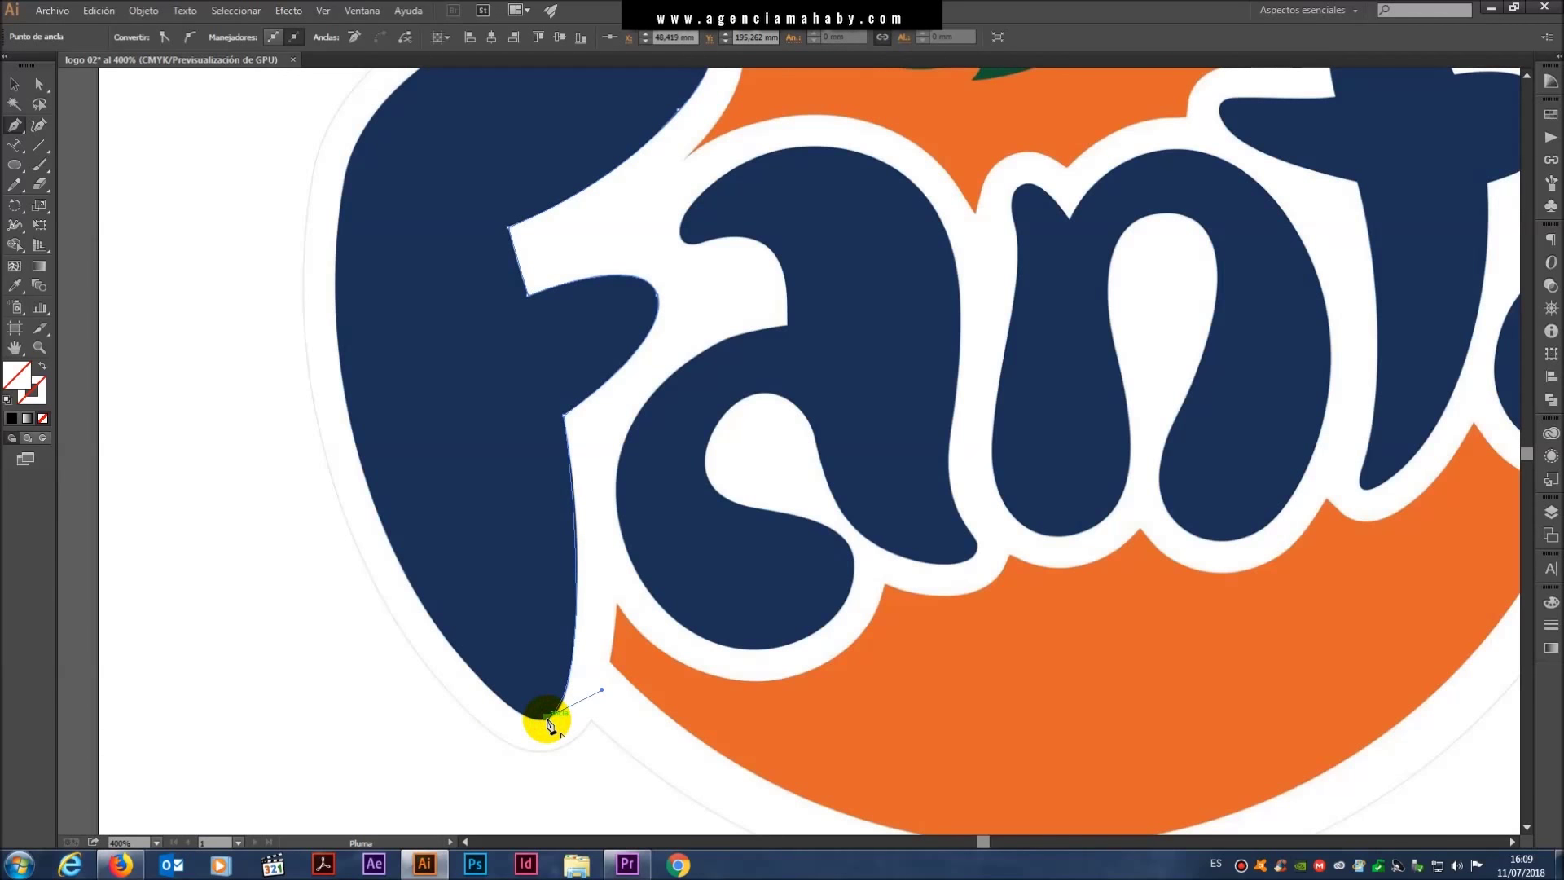
{"action": "left_click", "coordinate": [405, 575]}
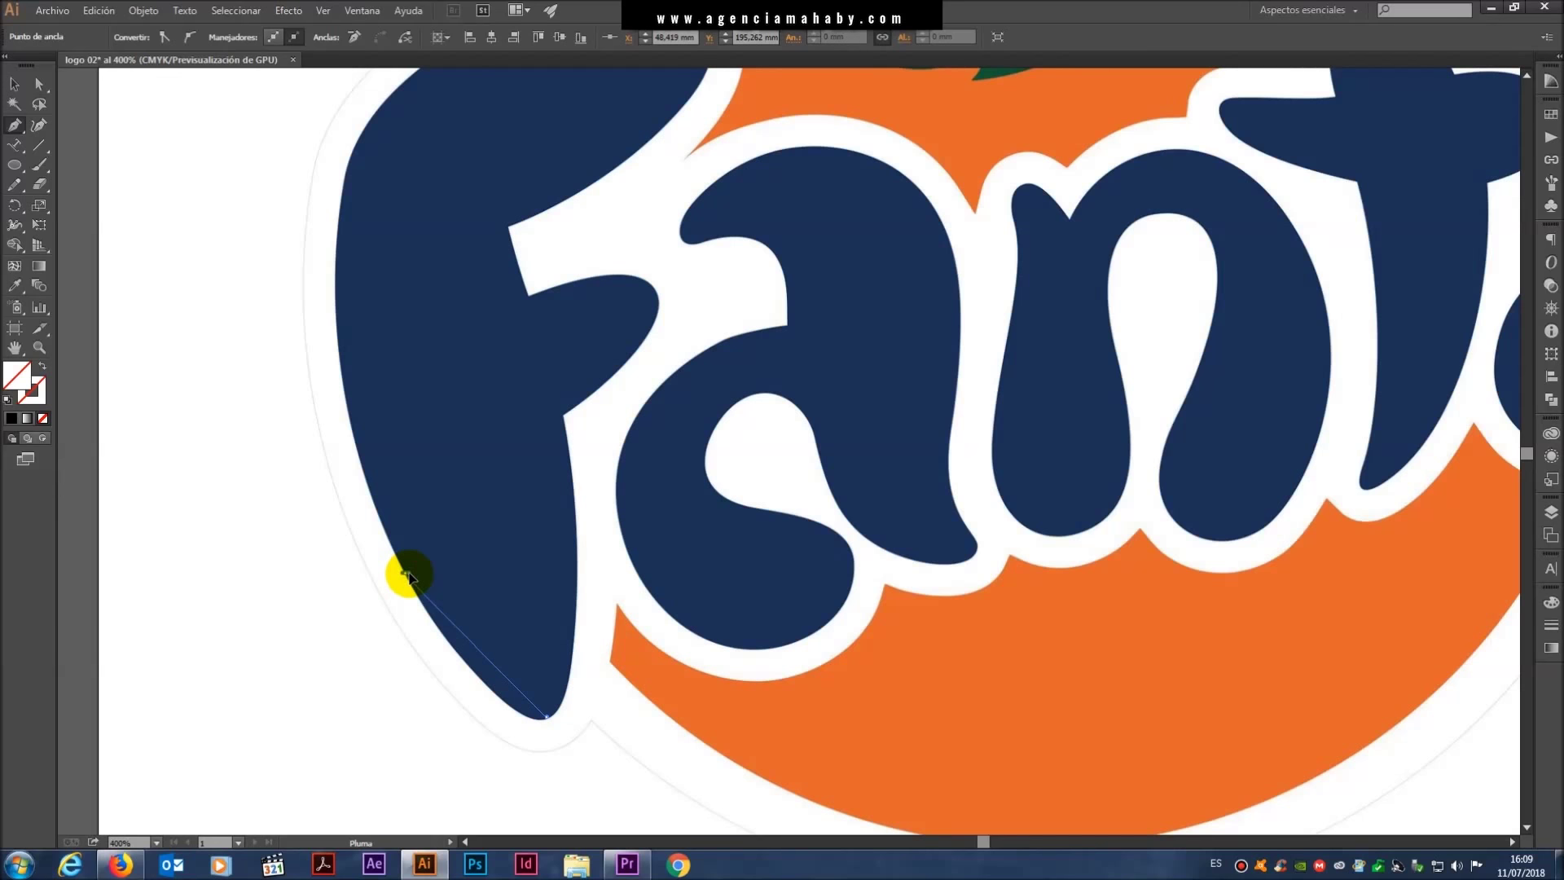
{"action": "mouse_move", "coordinate": [407, 576]}
{"action": "left_mouse_down"}
{"action": "mouse_move", "coordinate": [278, 391]}
{"action": "mouse_move", "coordinate": [313, 416]}
{"action": "left_mouse_up"}
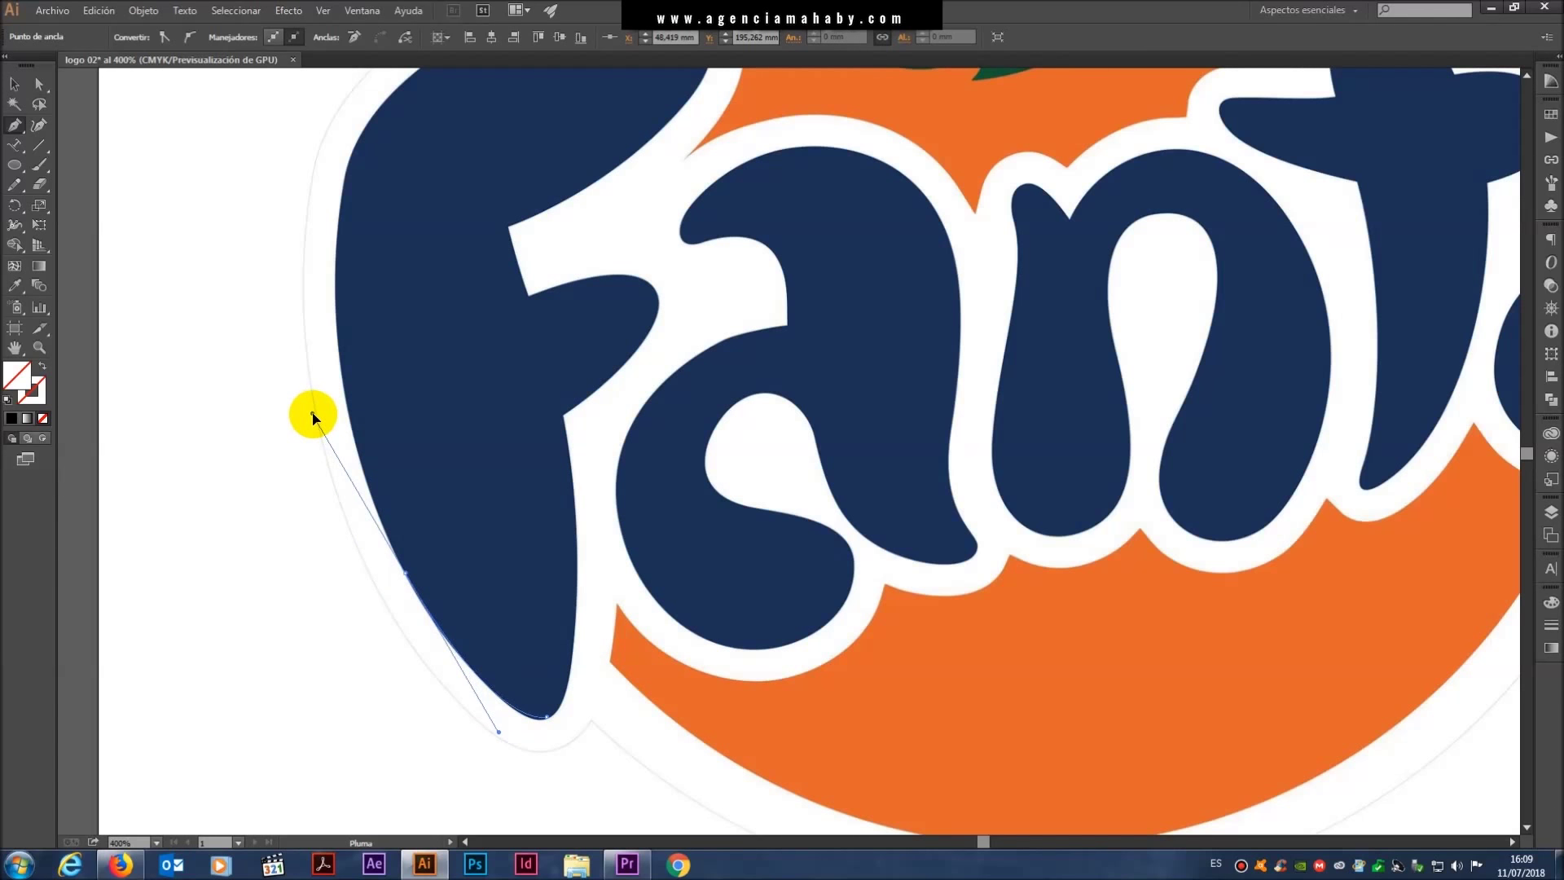
{"action": "left_click_drag", "start_coordinate": [313, 417], "coordinate": [403, 573]}
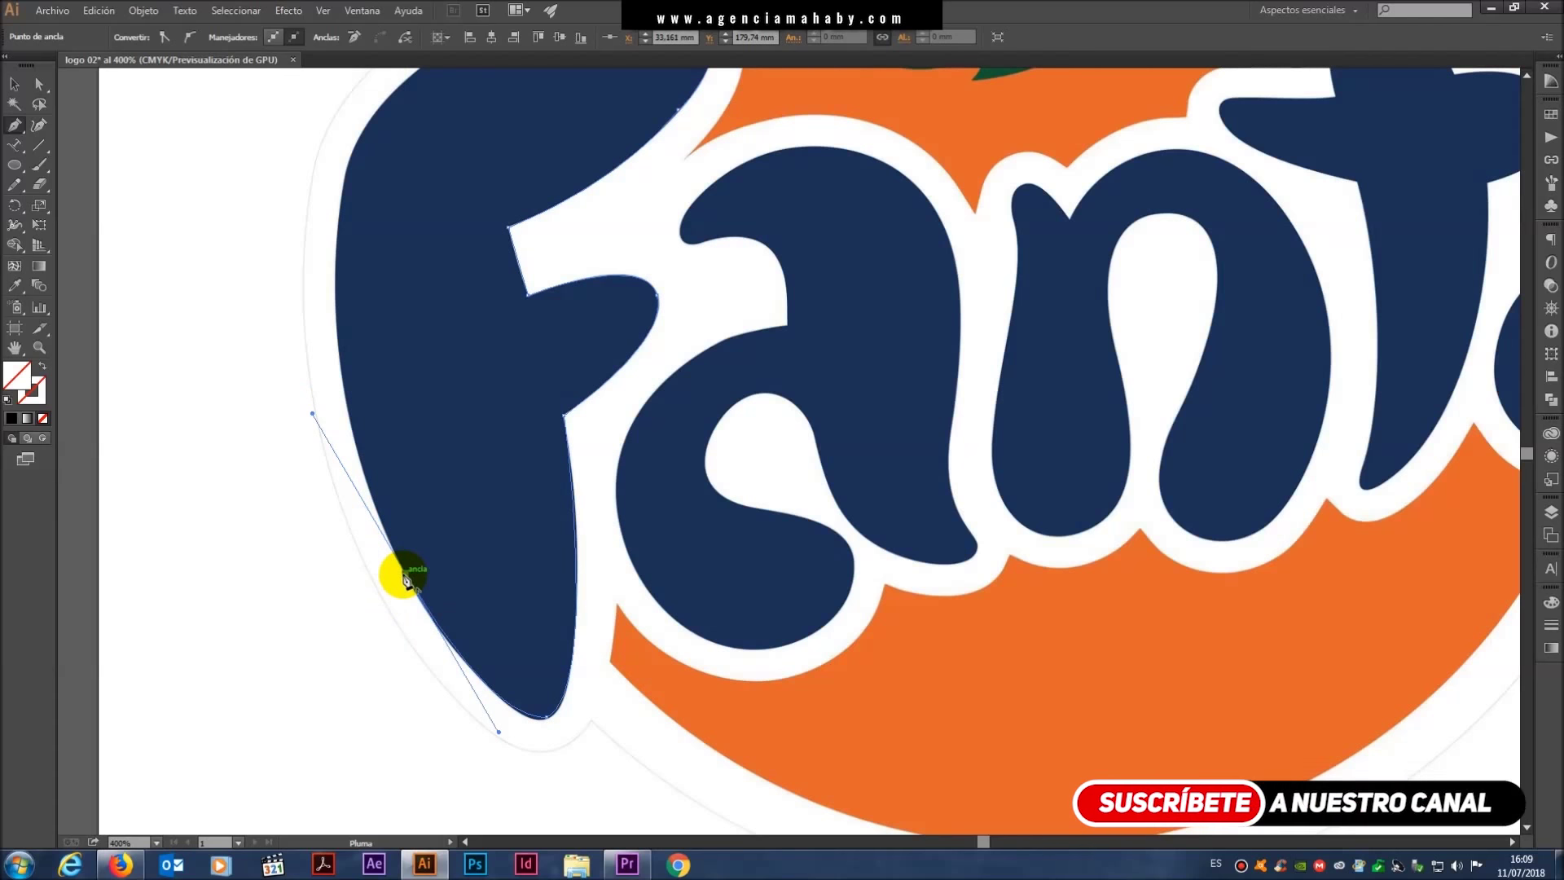
{"action": "mouse_move", "coordinate": [401, 278]}
{"action": "left_mouse_down"}
{"action": "mouse_move", "coordinate": [395, 408]}
{"action": "mouse_move", "coordinate": [315, 228]}
{"action": "left_mouse_up"}
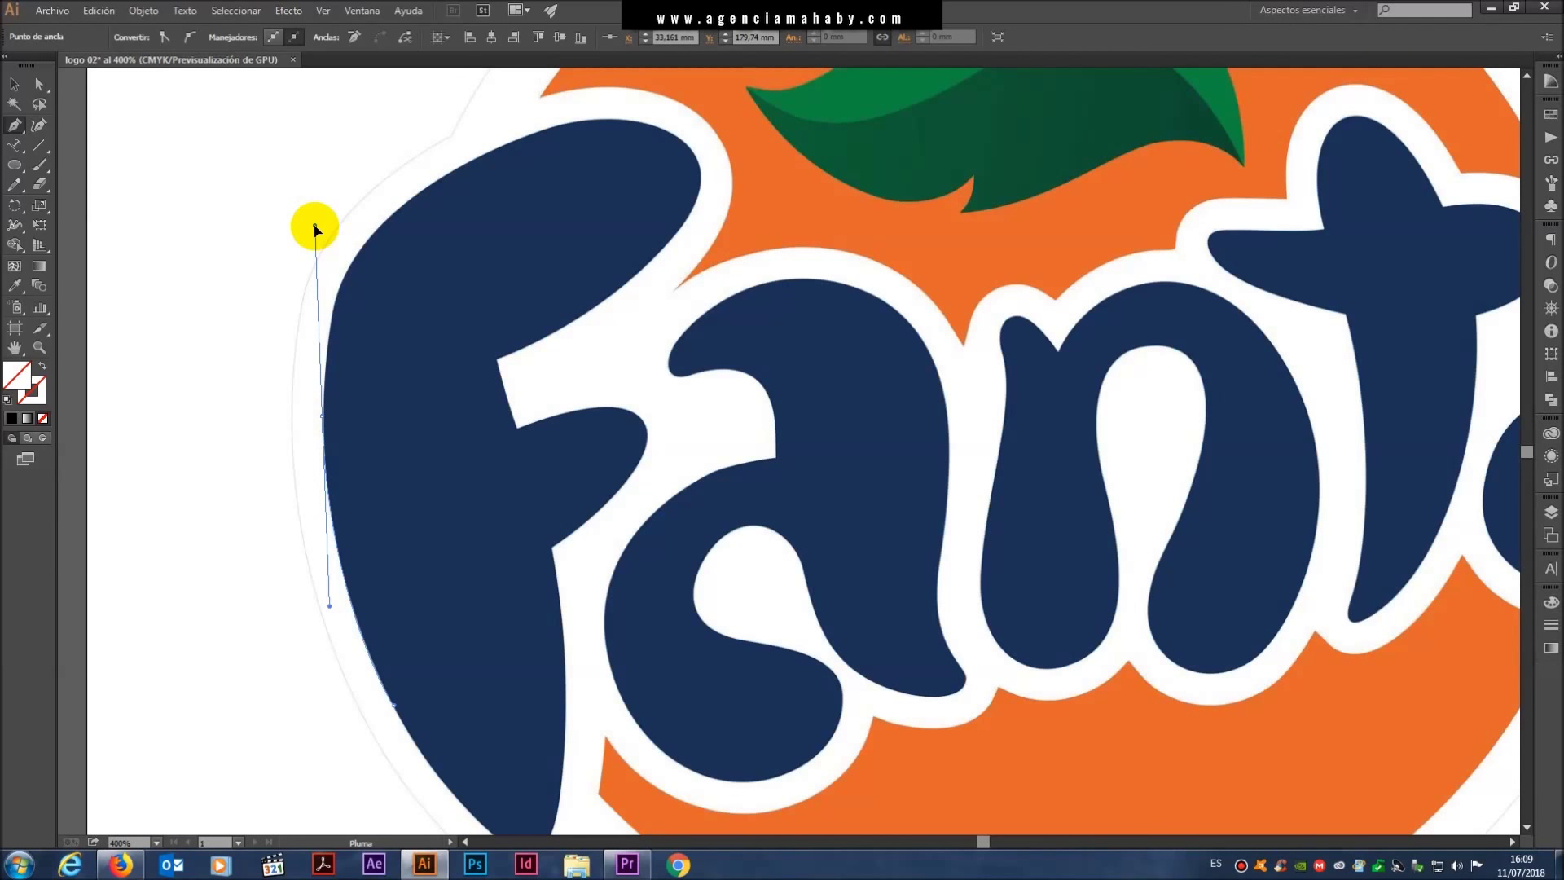
{"action": "left_click", "coordinate": [324, 420]}
{"action": "left_click_drag", "start_coordinate": [413, 199], "coordinate": [516, 131]}
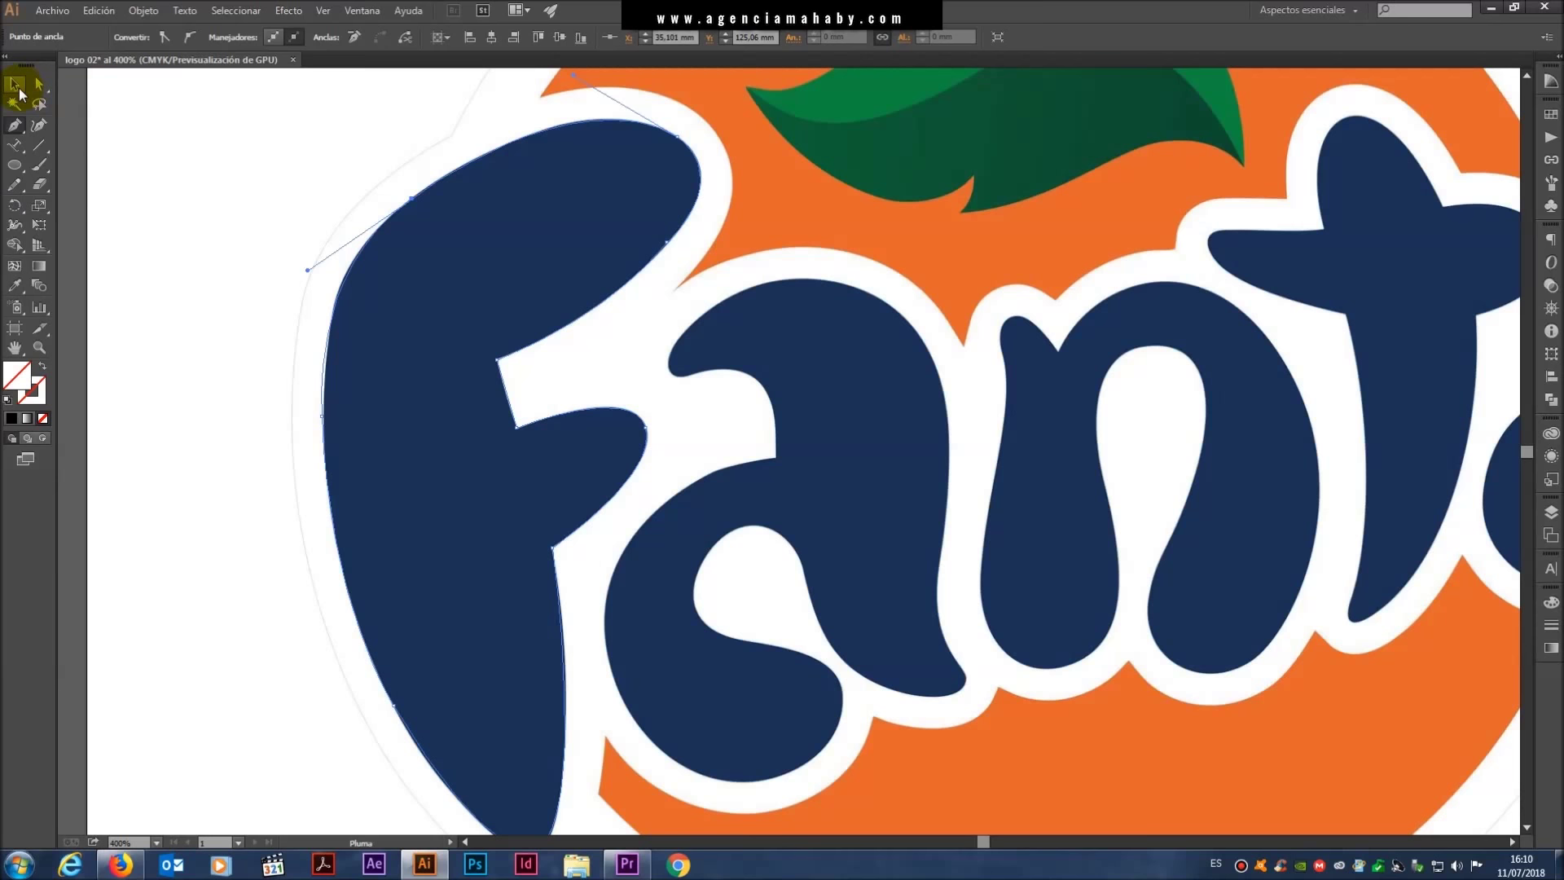
- Finish the traced F path, select it and check it against the reference letter
{"action": "left_click", "coordinate": [15, 84]}
{"action": "left_click", "coordinate": [331, 218]}
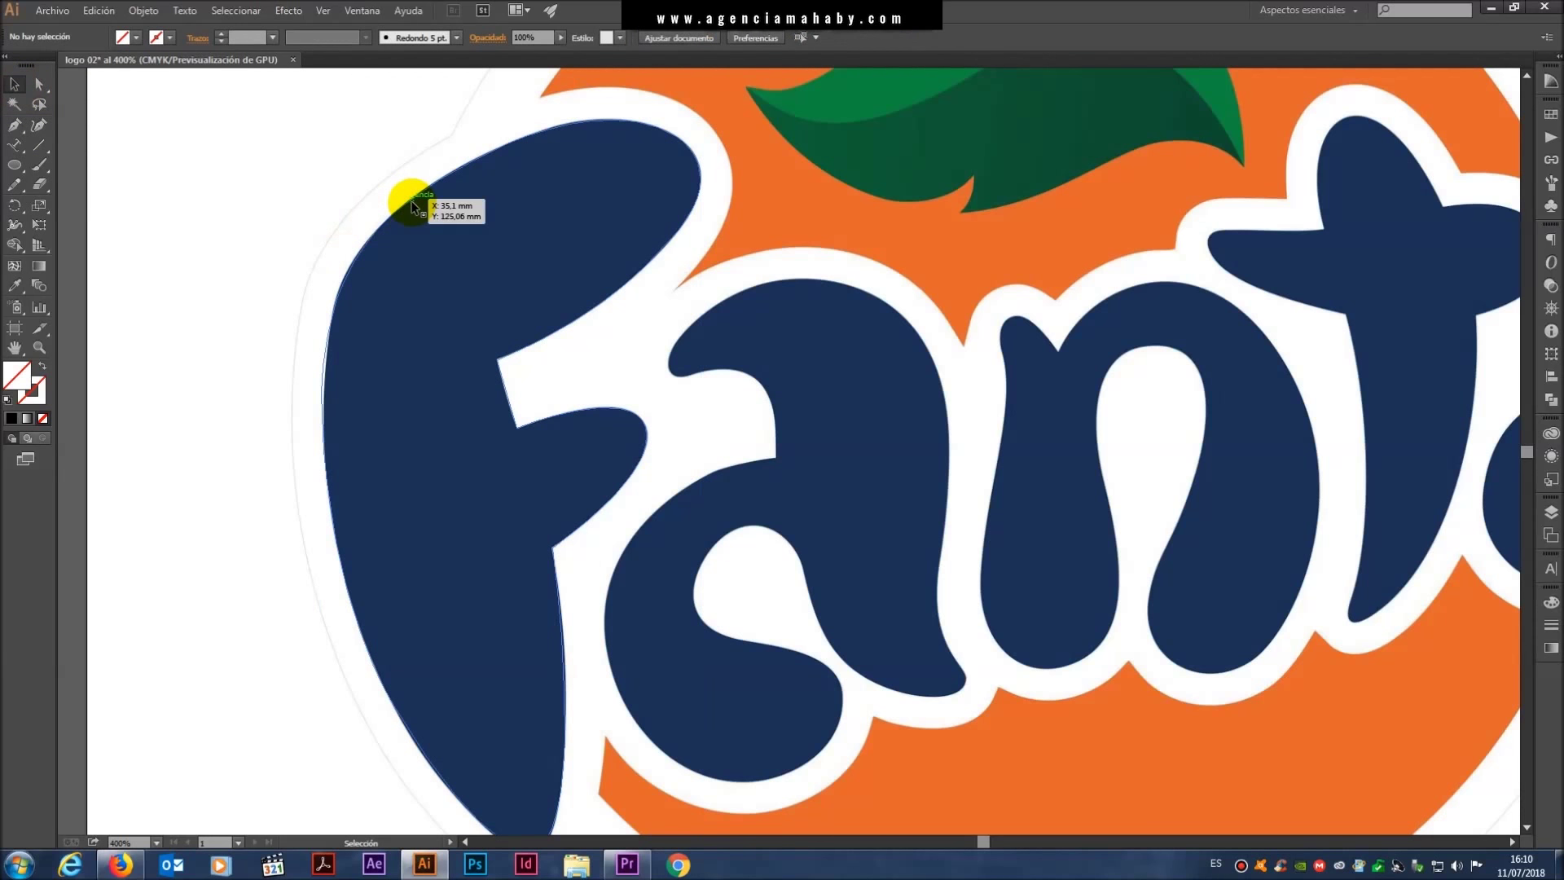
{"action": "left_click", "coordinate": [413, 207]}
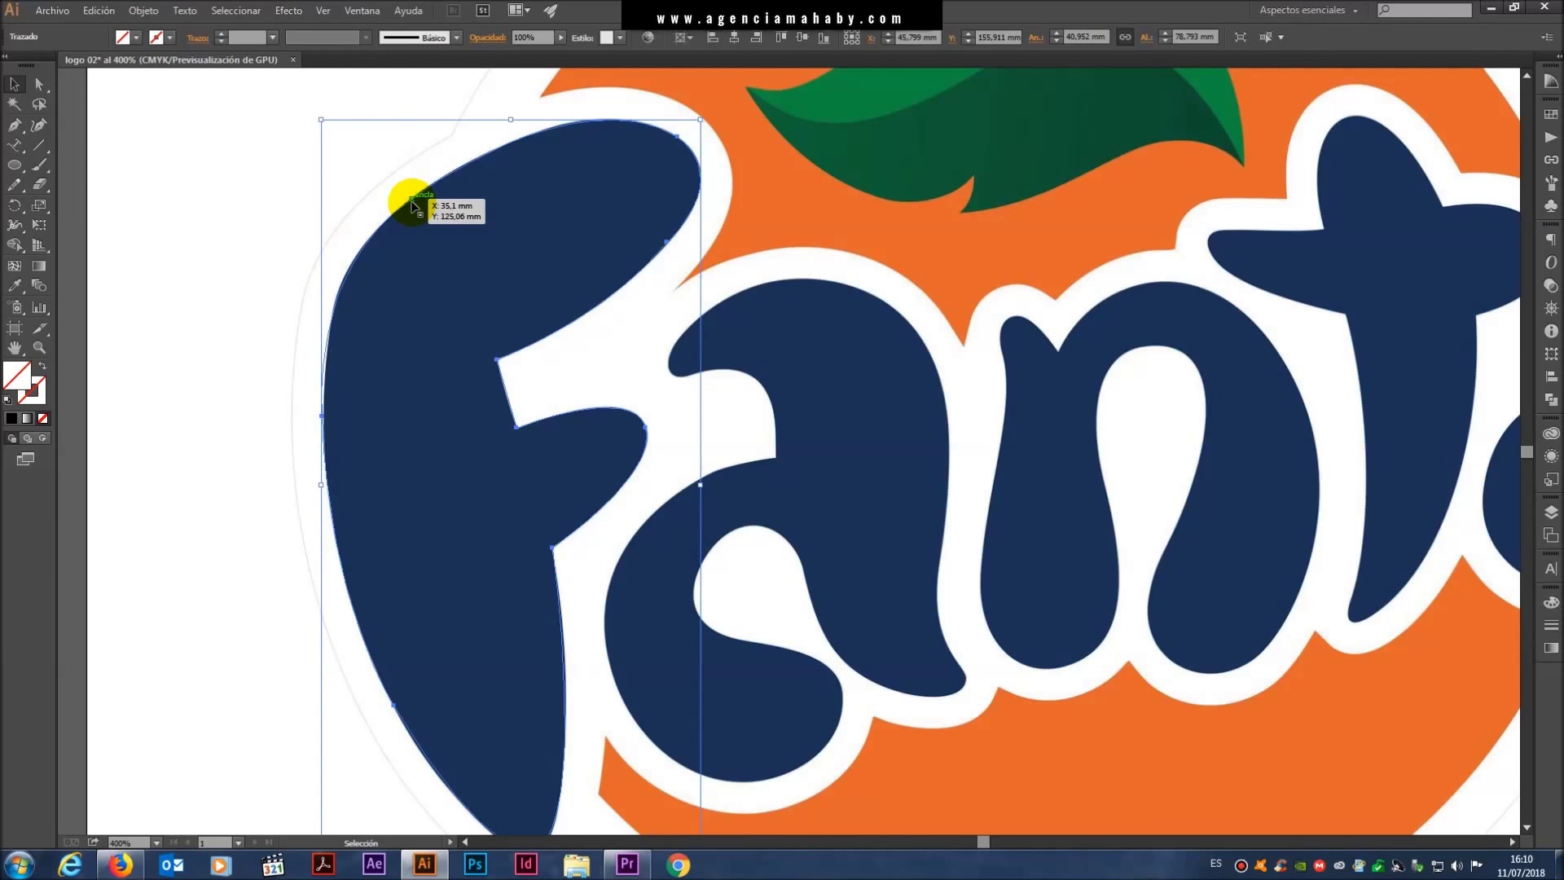
{"action": "left_click_drag", "start_coordinate": [413, 207], "coordinate": [185, 162]}
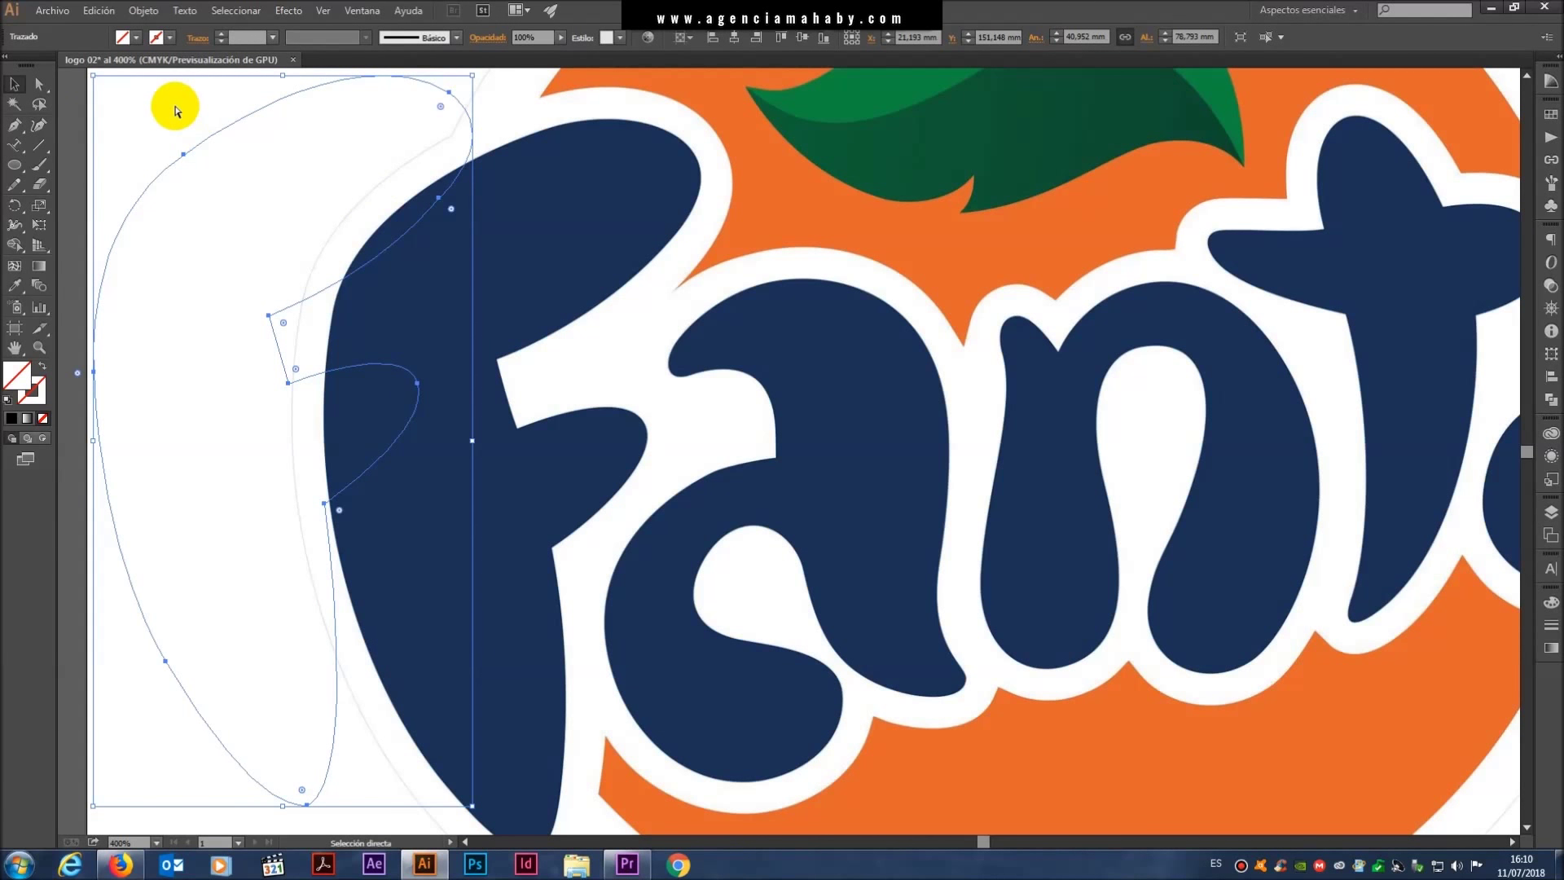
{"action": "key", "text": "ctrl+z"}
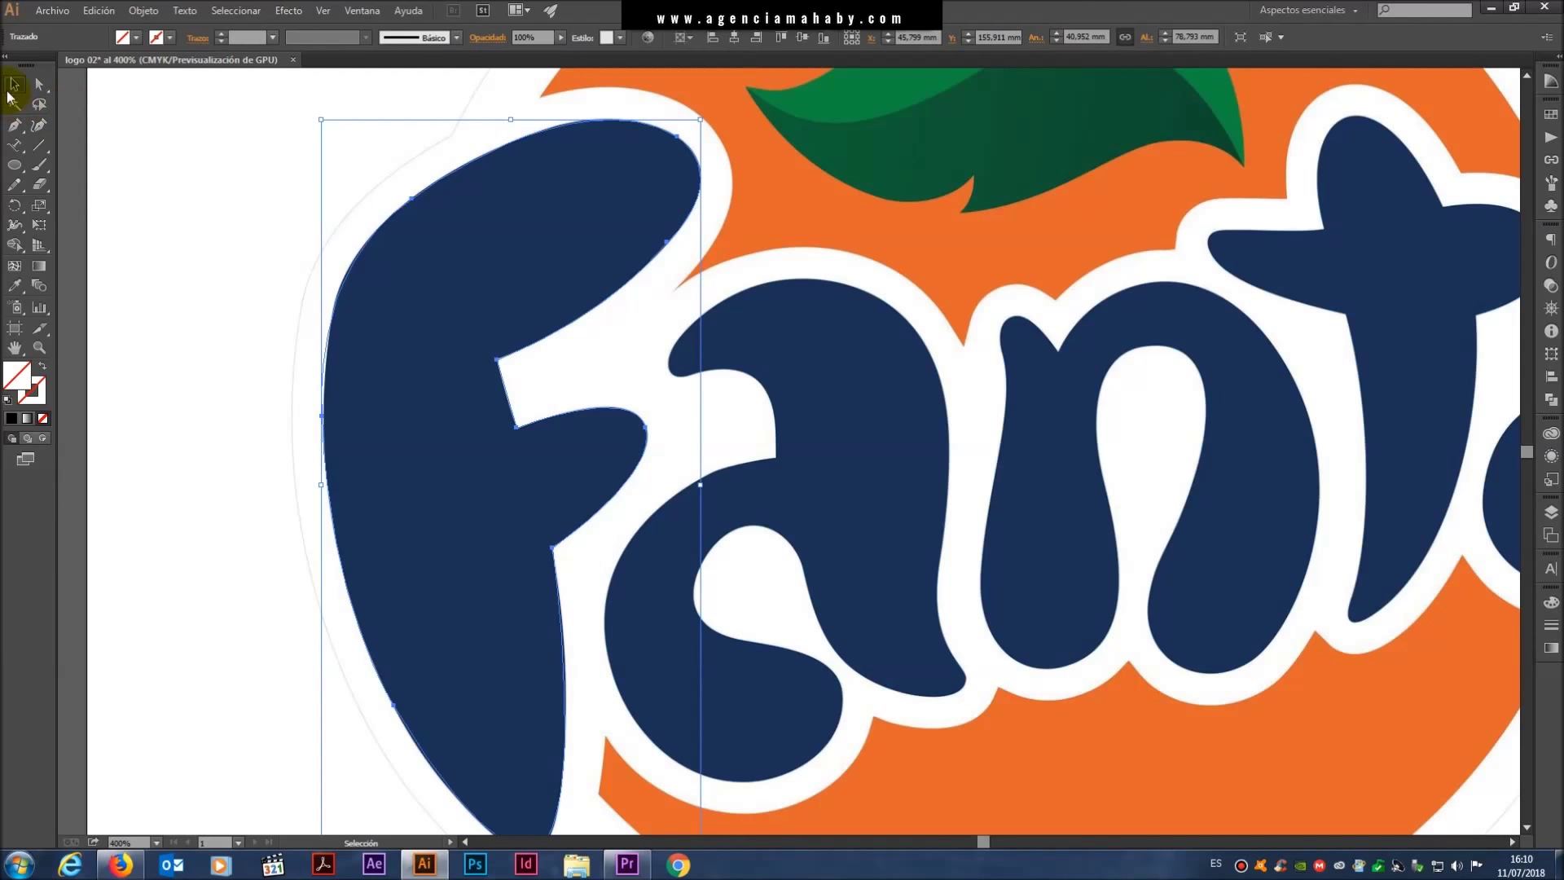
- Eyedropper the navy blue from the 'a' onto the traced F and check the result
{"action": "left_click", "coordinate": [16, 289]}
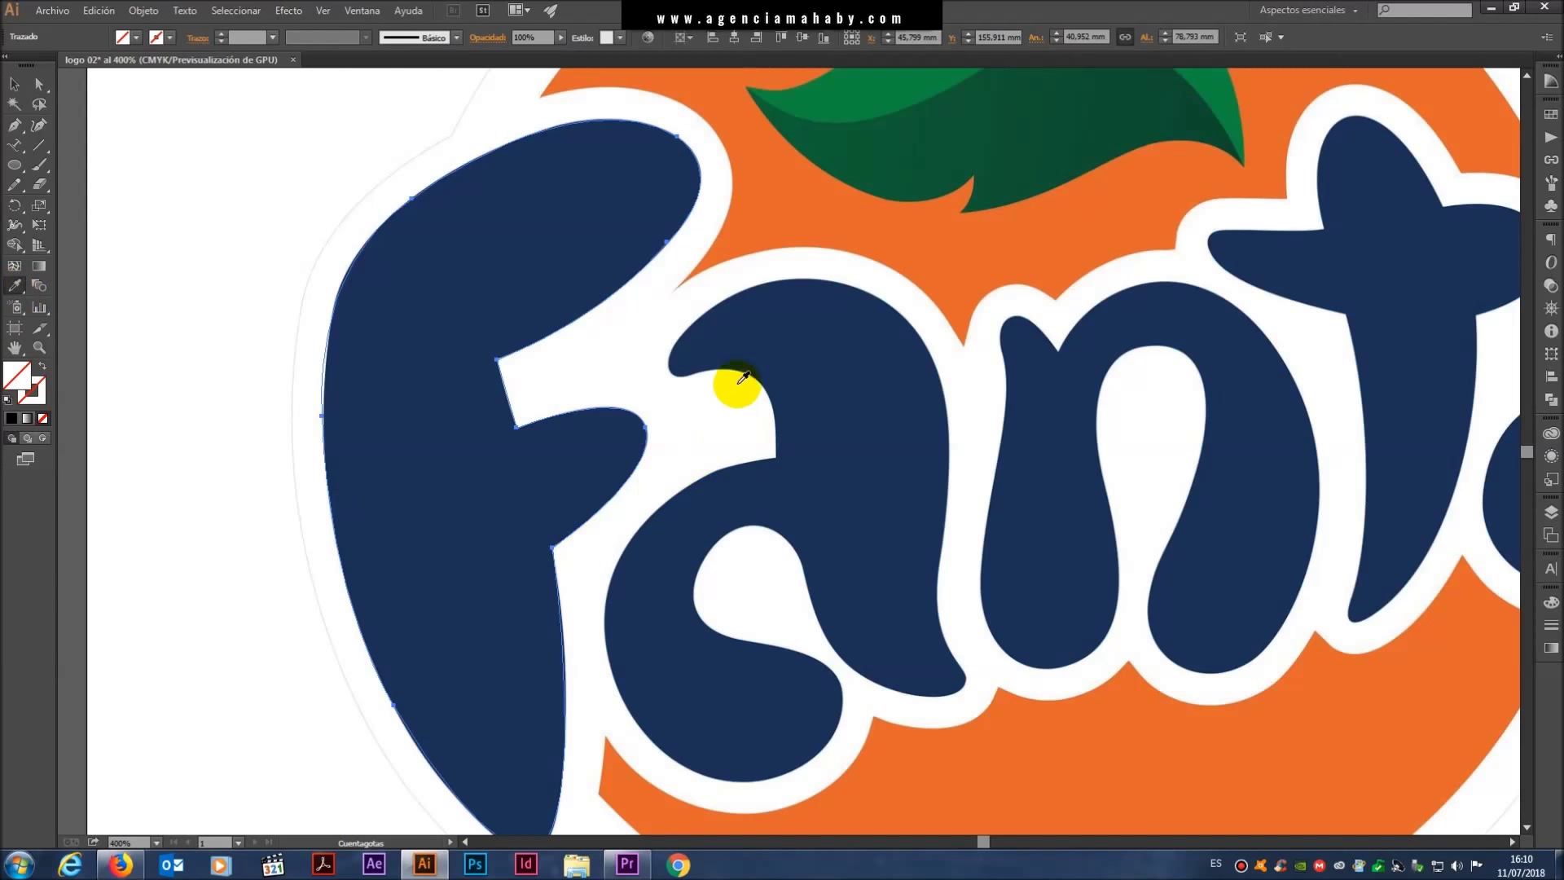
{"action": "left_click", "coordinate": [786, 312]}
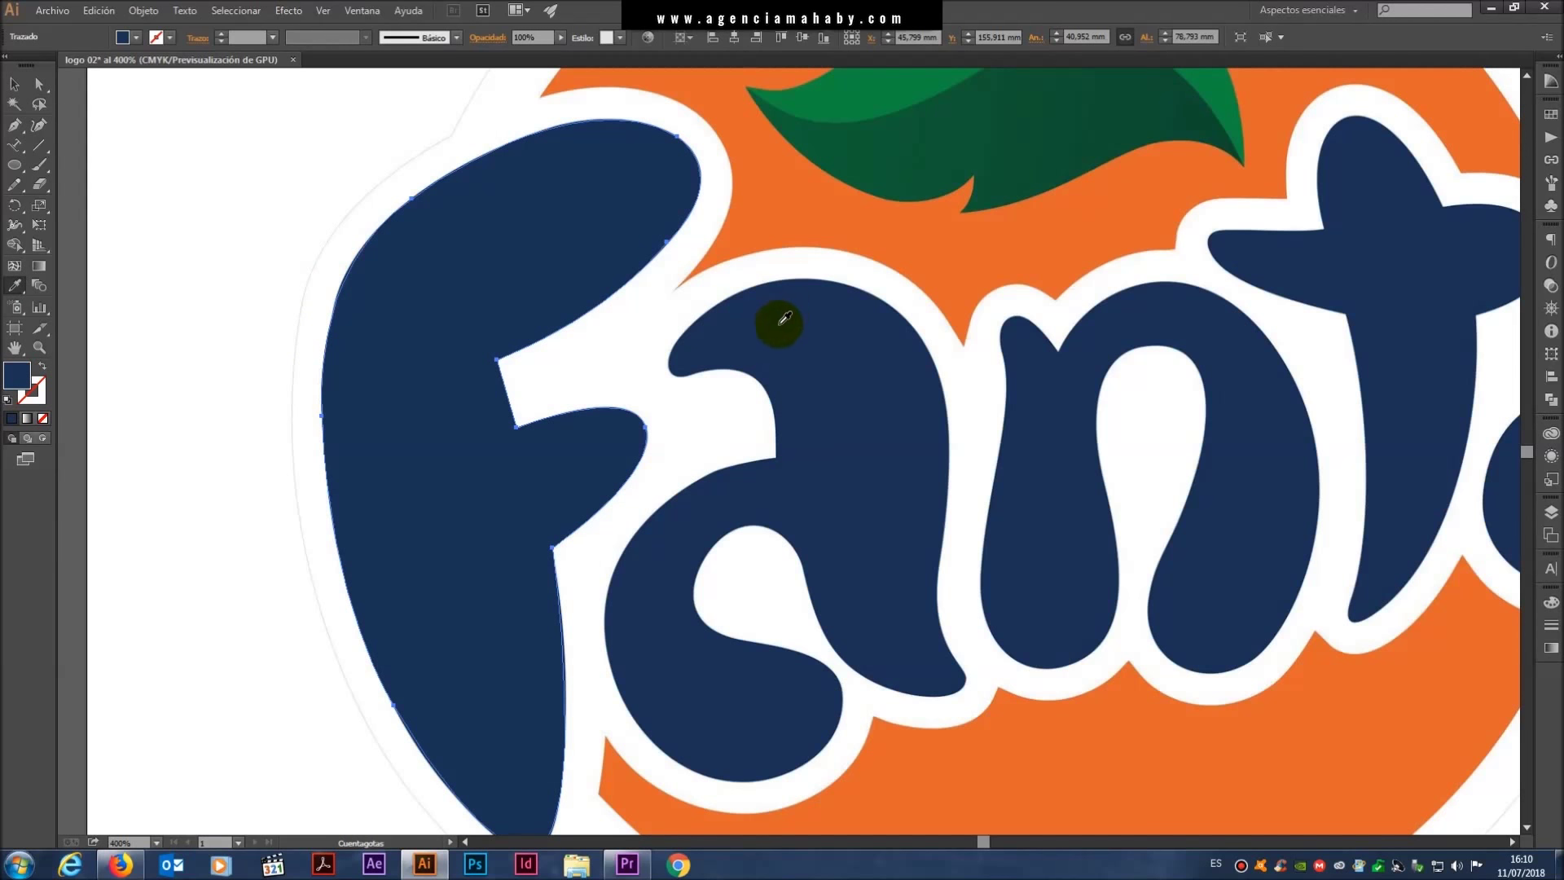
{"action": "left_click", "coordinate": [14, 84]}
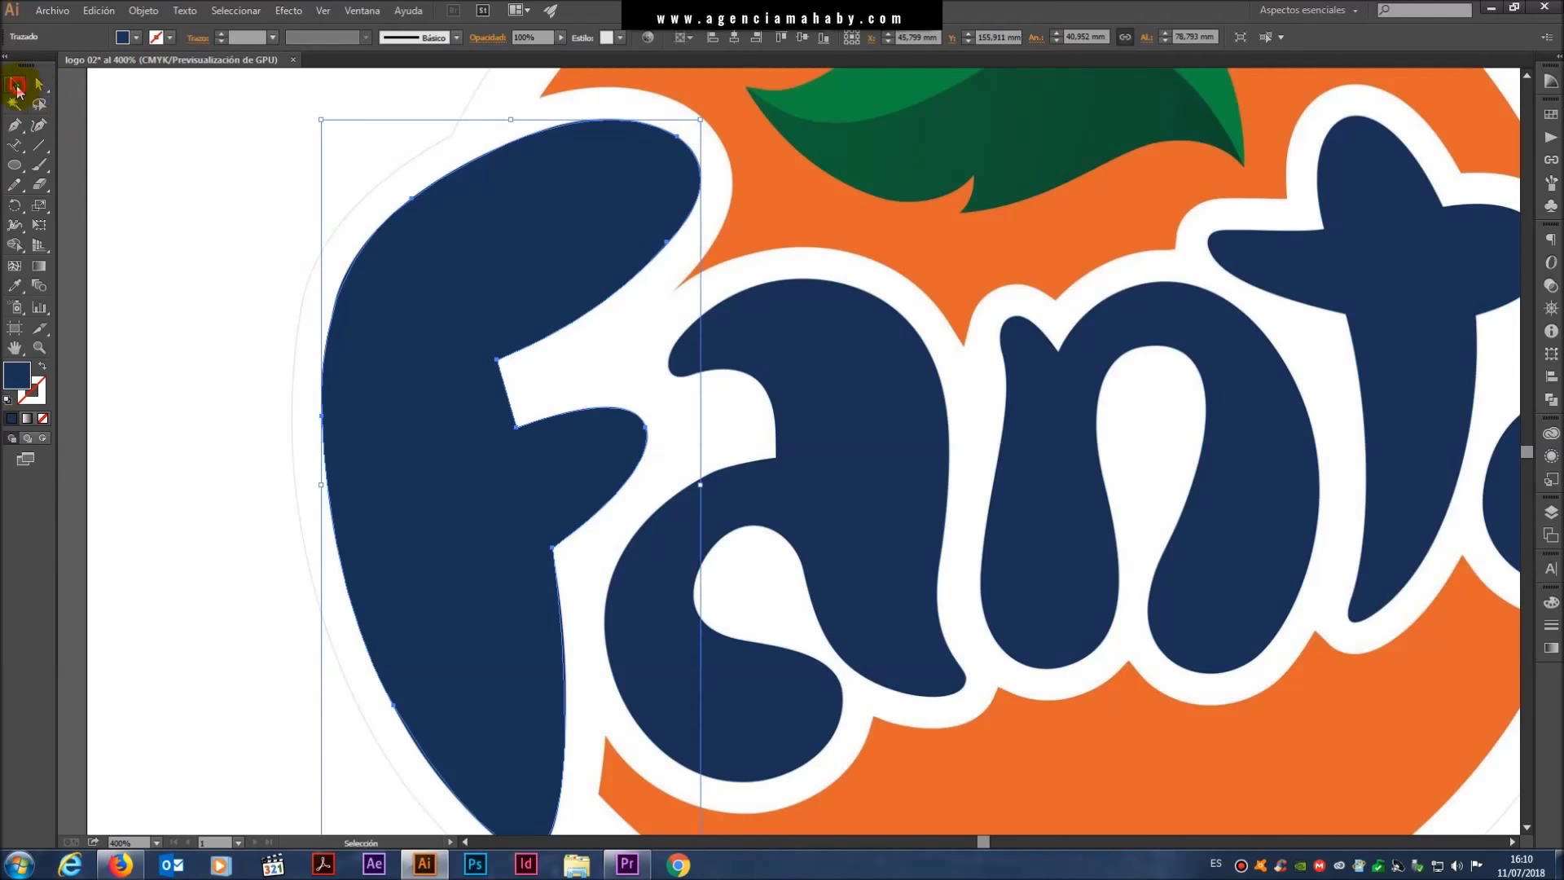
{"action": "left_click", "coordinate": [216, 147]}
{"action": "left_click_drag", "start_coordinate": [457, 230], "coordinate": [300, 200]}
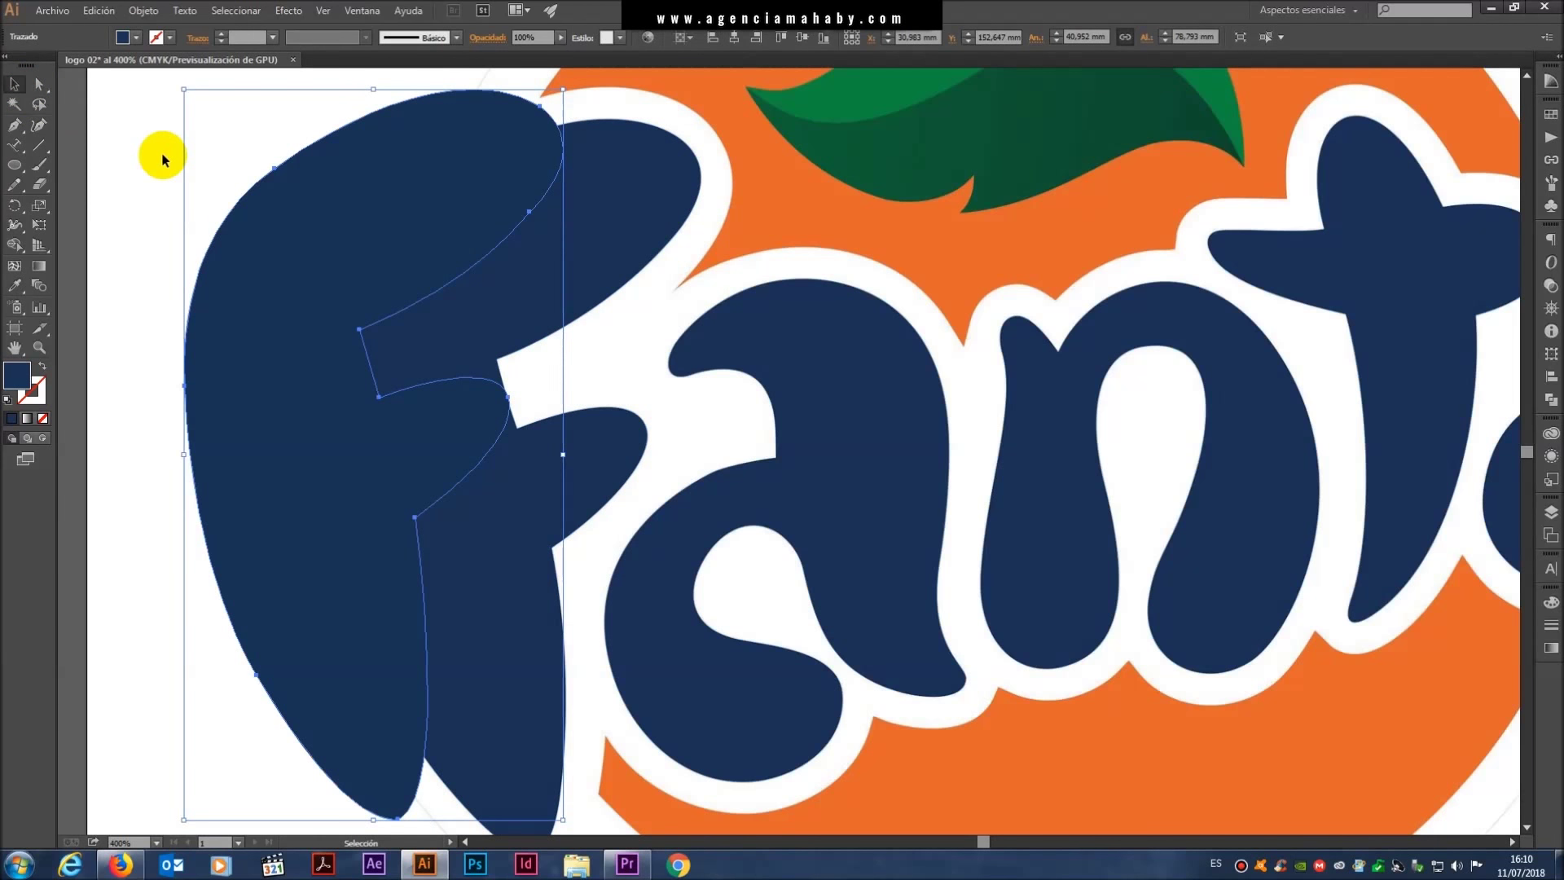
{"action": "key", "text": "a"}
{"action": "key", "text": "ctrl+z"}
{"action": "key", "text": "v"}
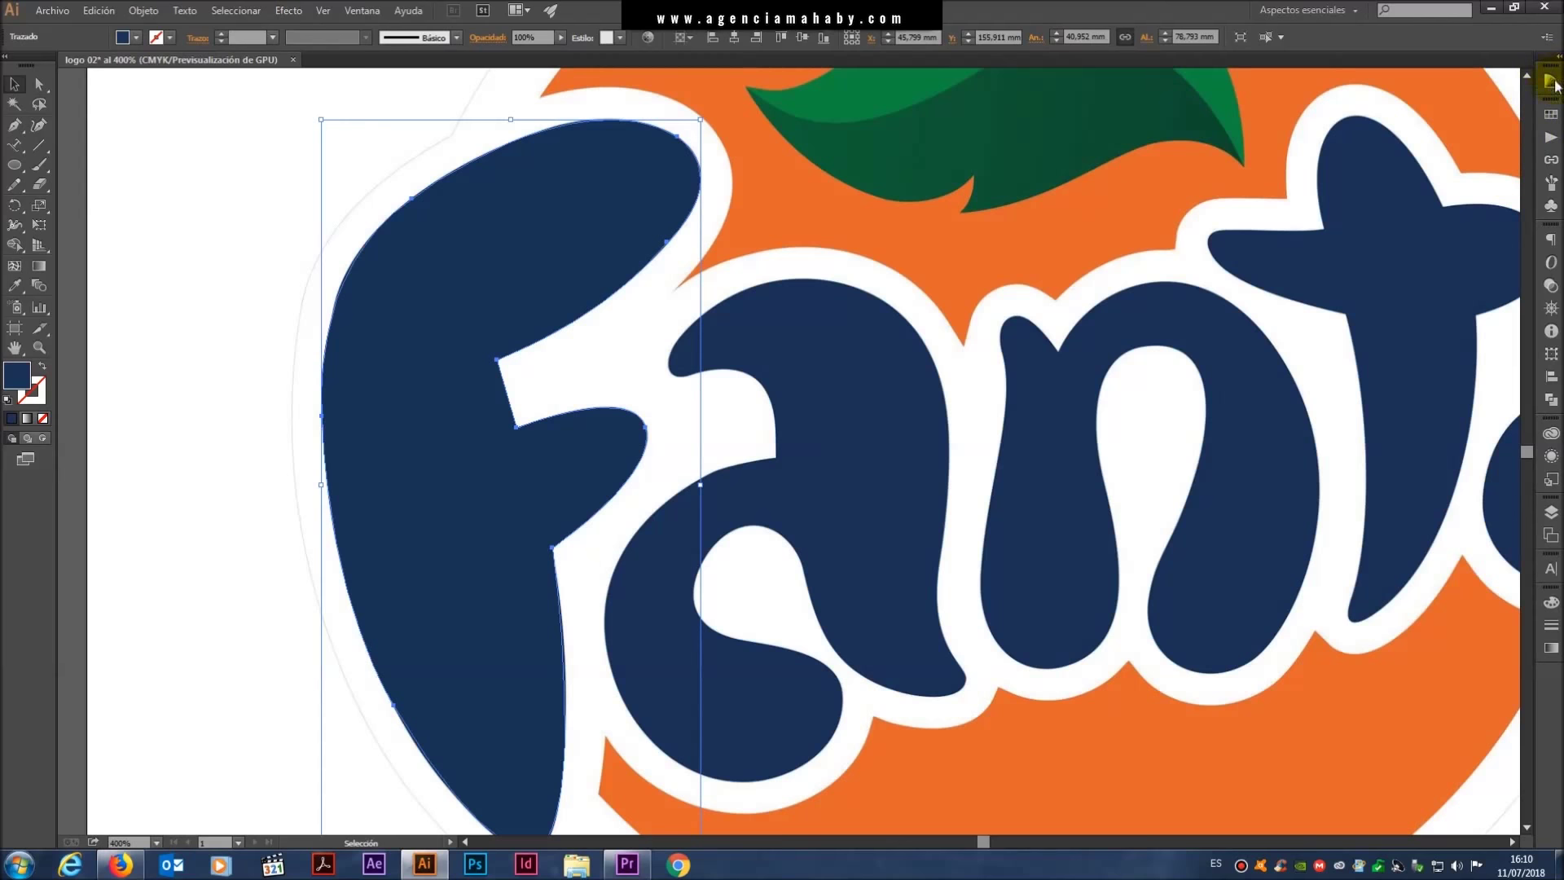
- Try other fill colours in the Color panel, then re-sample the a's navy and deselect
{"action": "left_click", "coordinate": [1552, 602]}
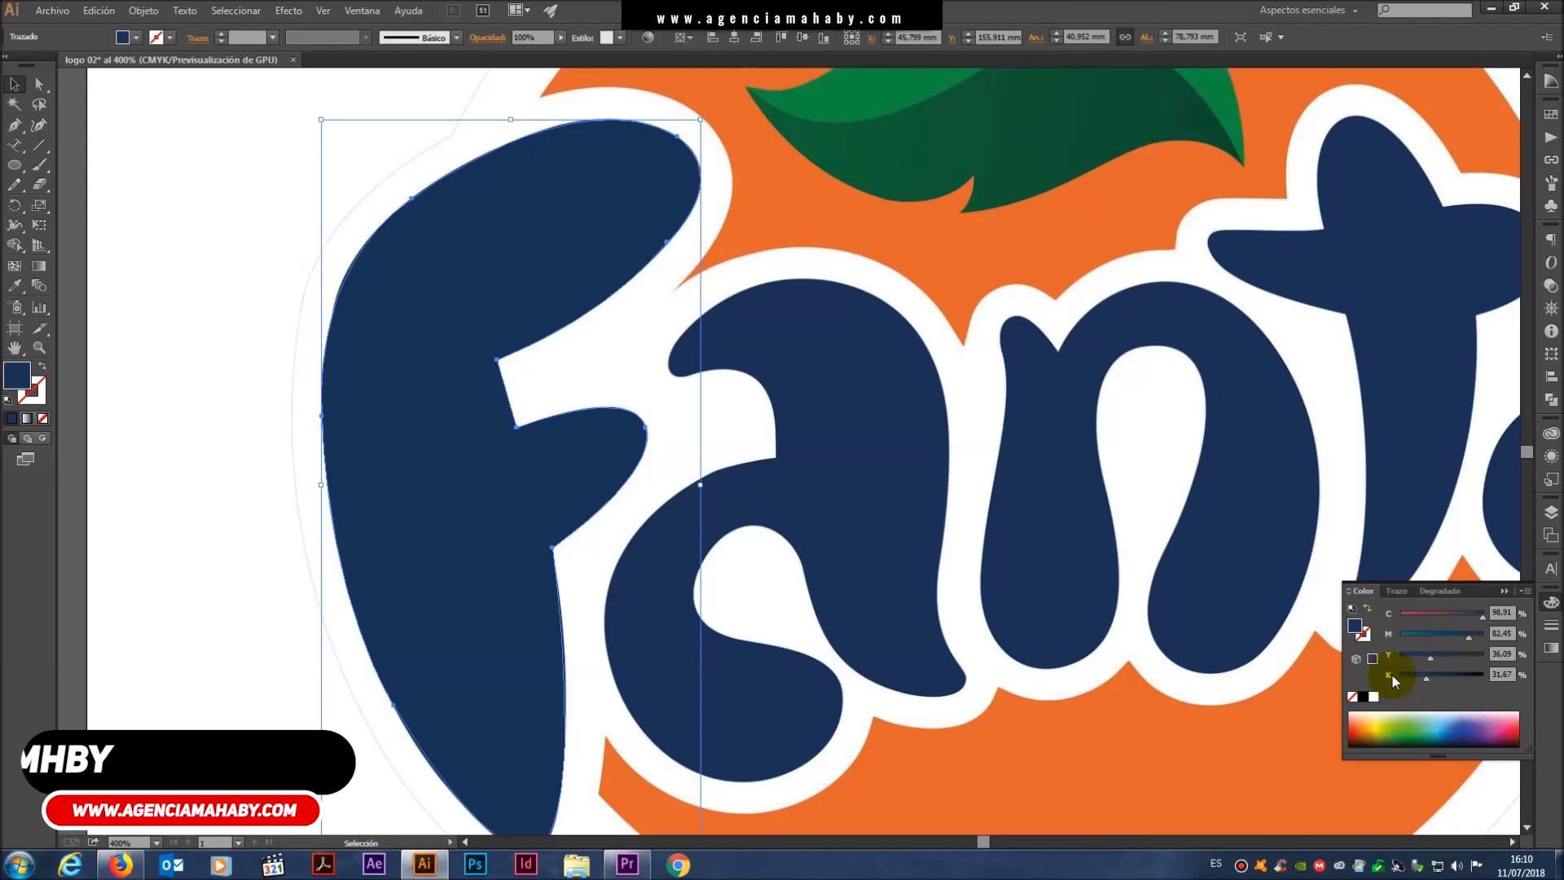
{"action": "mouse_move", "coordinate": [1421, 723]}
{"action": "left_mouse_down"}
{"action": "mouse_move", "coordinate": [1497, 719]}
{"action": "mouse_move", "coordinate": [1375, 725]}
{"action": "left_mouse_up"}
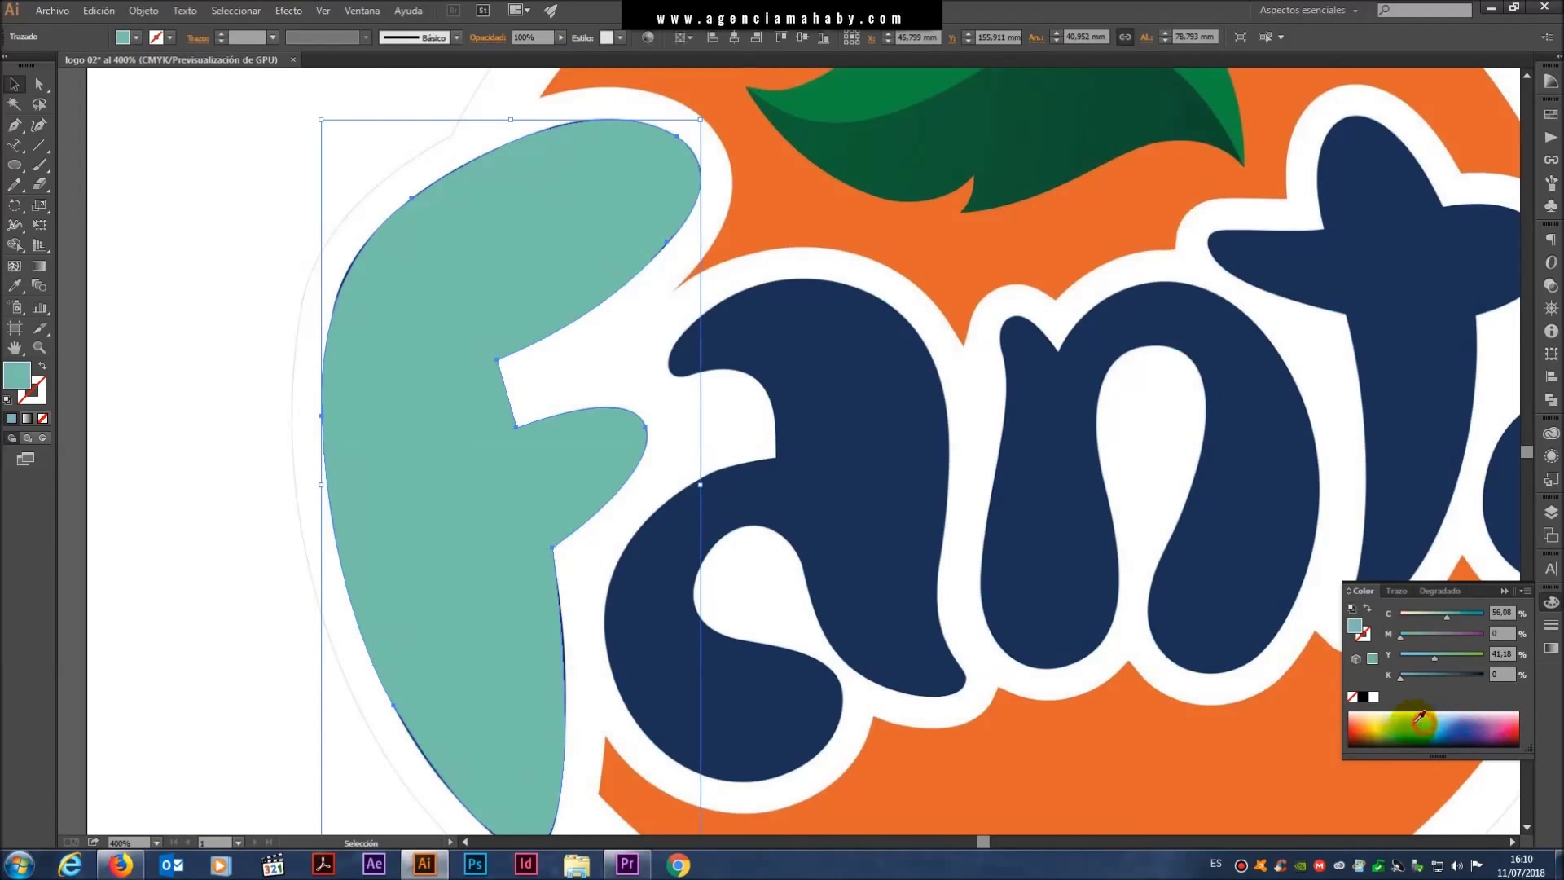
{"action": "left_click", "coordinate": [15, 287]}
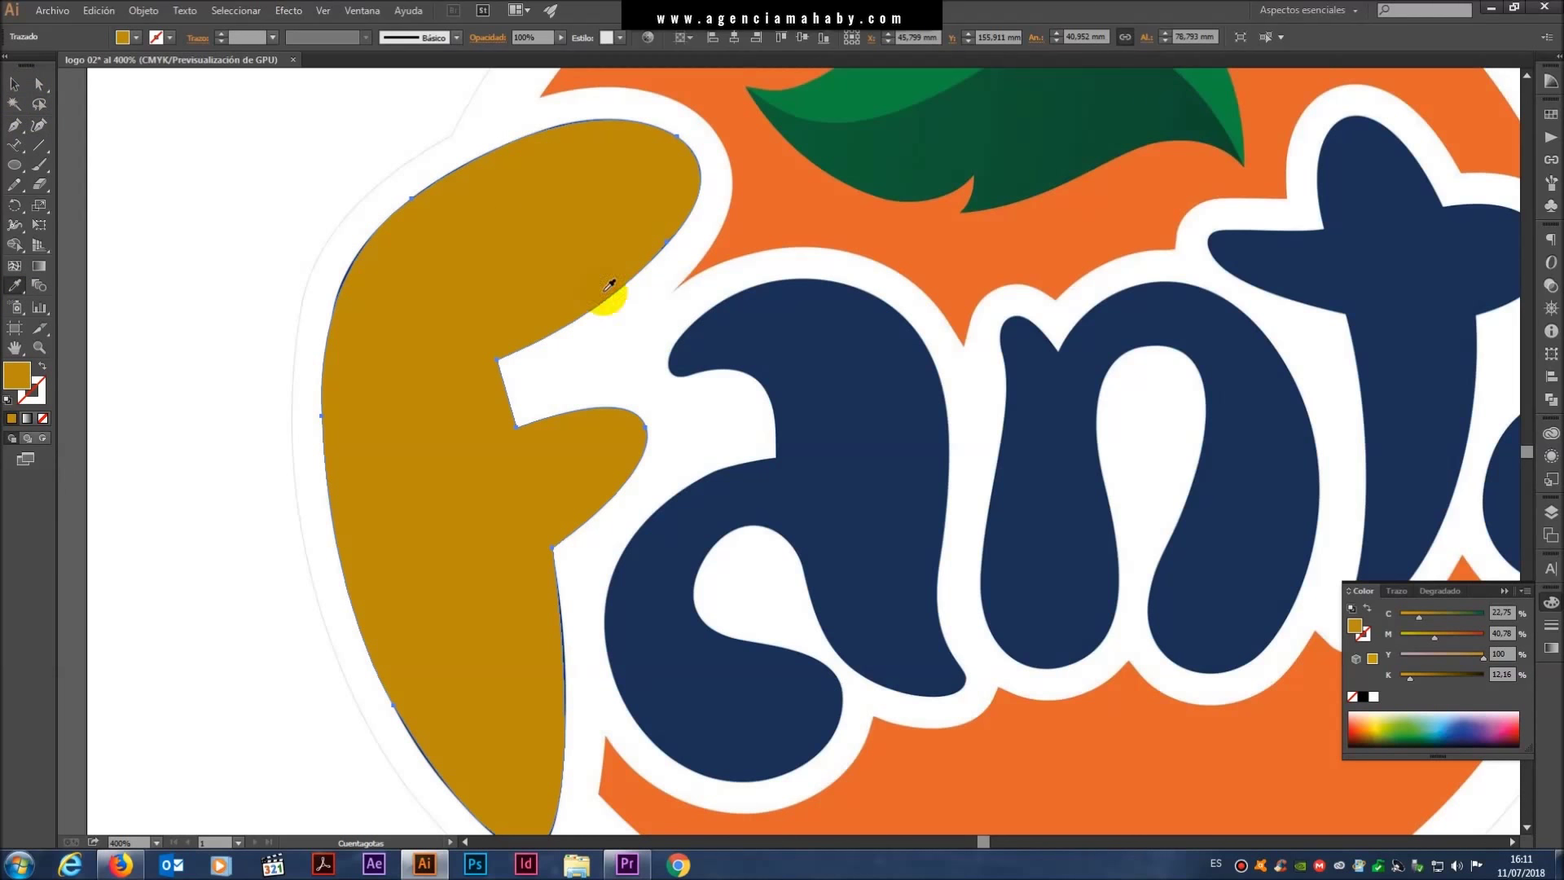
{"action": "left_click", "coordinate": [817, 342]}
{"action": "key", "text": "v"}
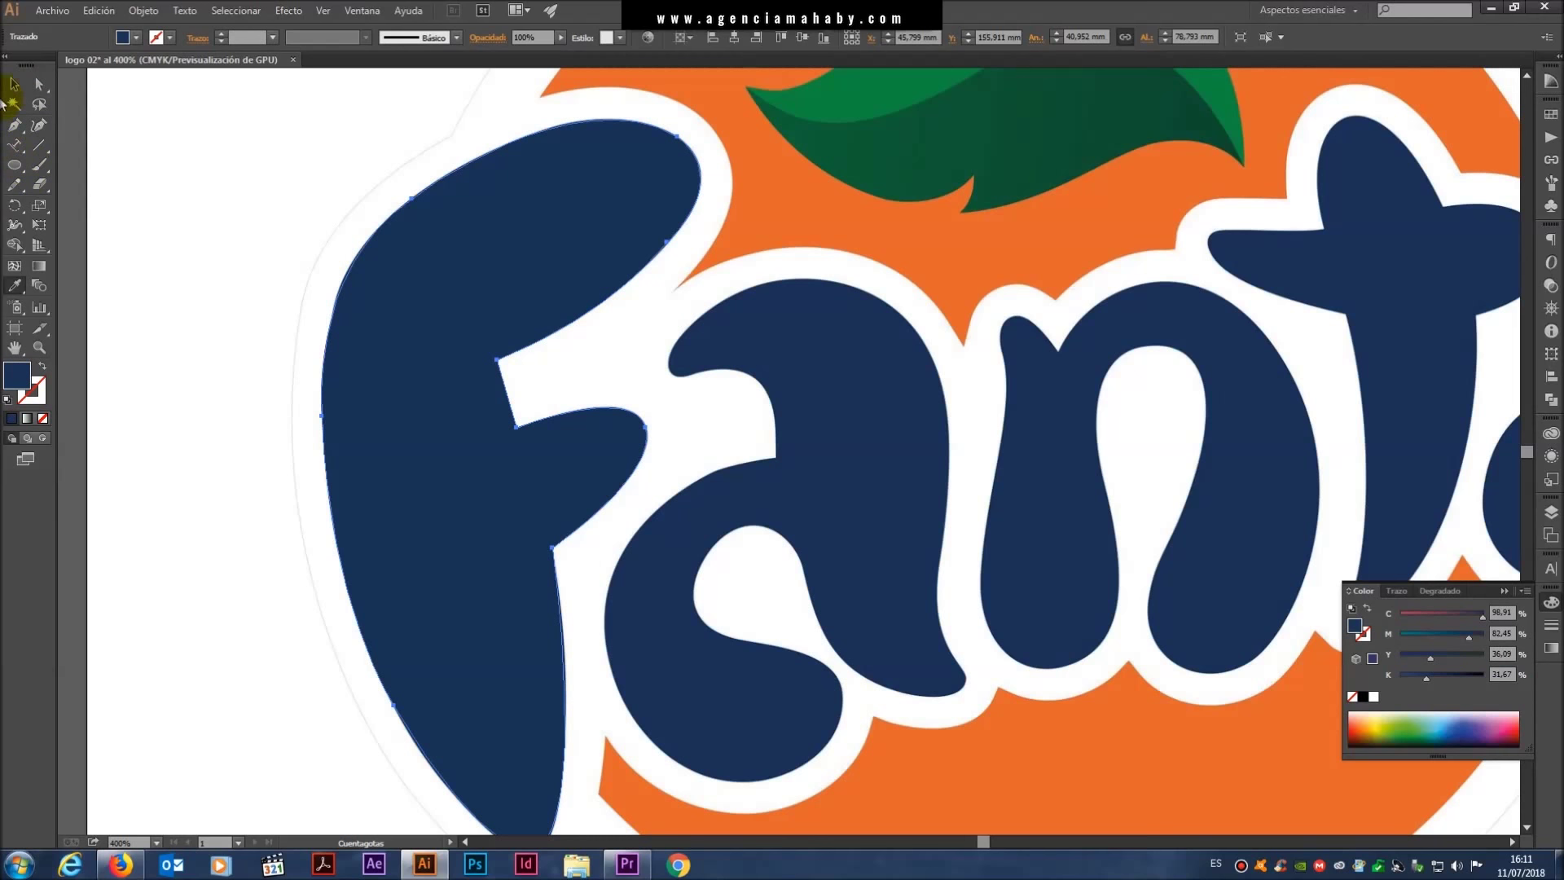
{"action": "left_click", "coordinate": [219, 154]}
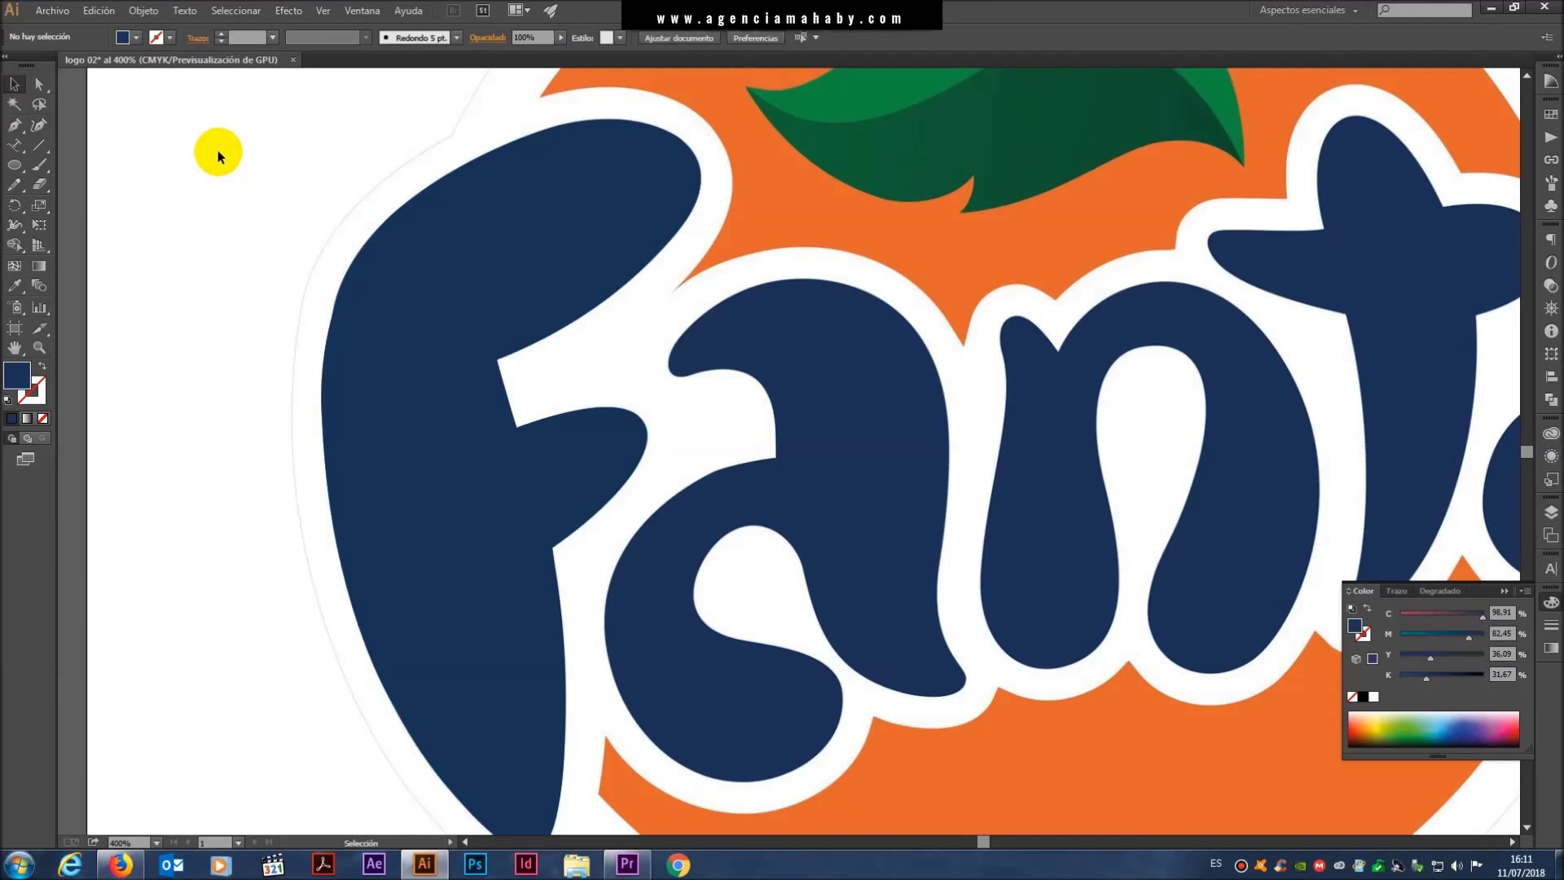
- Select the black a, n and final a and eyedropper the F's navy onto them
{"action": "mouse_move", "coordinate": [785, 457]}
{"action": "left_mouse_down"}
{"action": "mouse_move", "coordinate": [703, 421]}
{"action": "mouse_move", "coordinate": [643, 420]}
{"action": "left_mouse_up"}
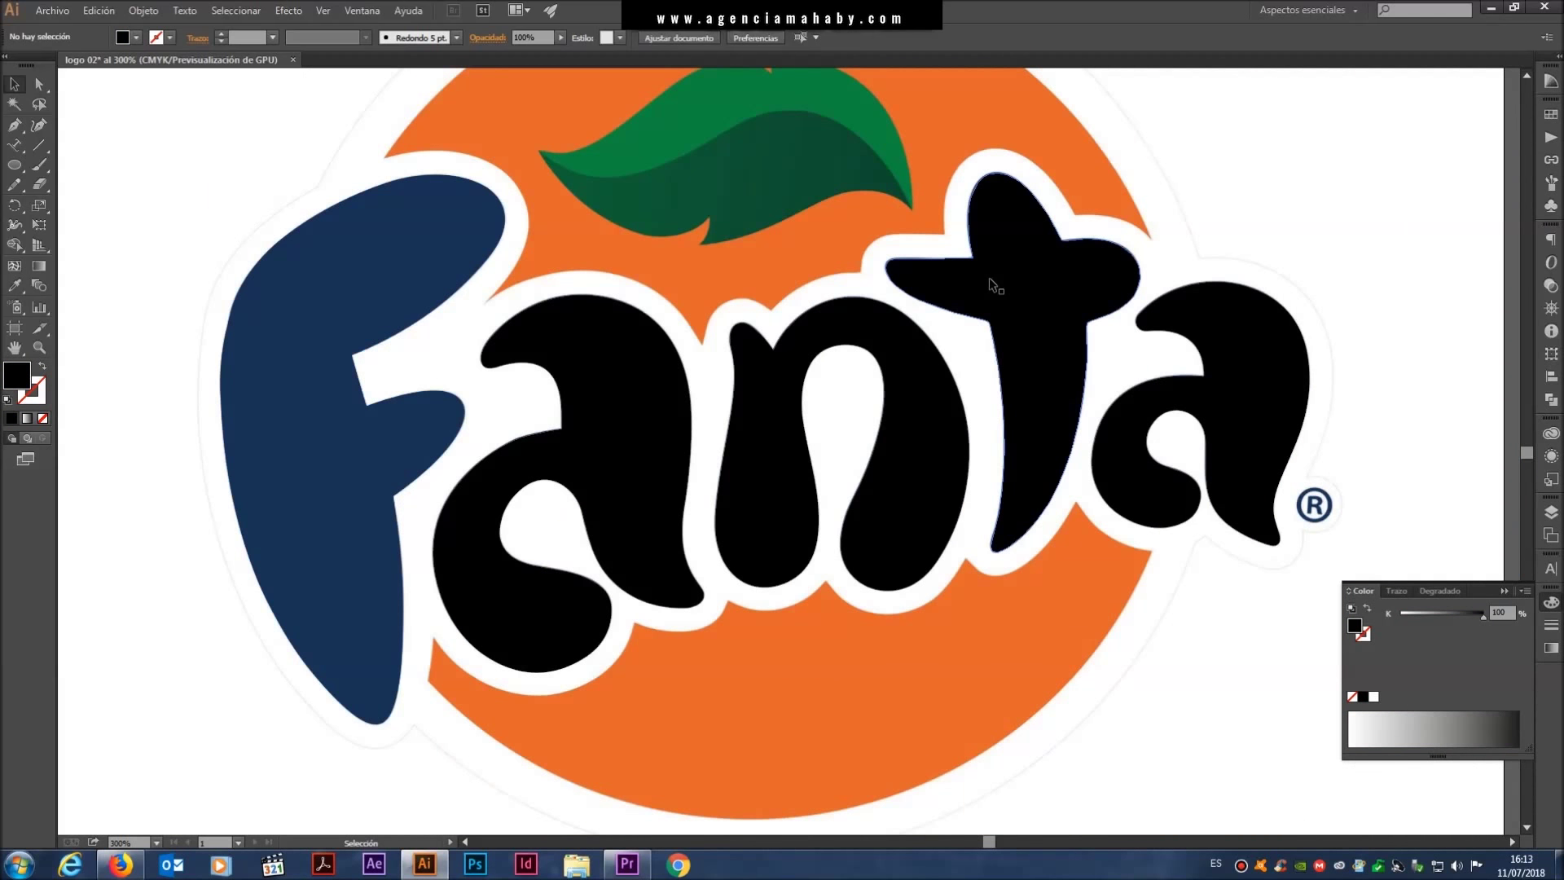
{"action": "left_click", "coordinate": [683, 350]}
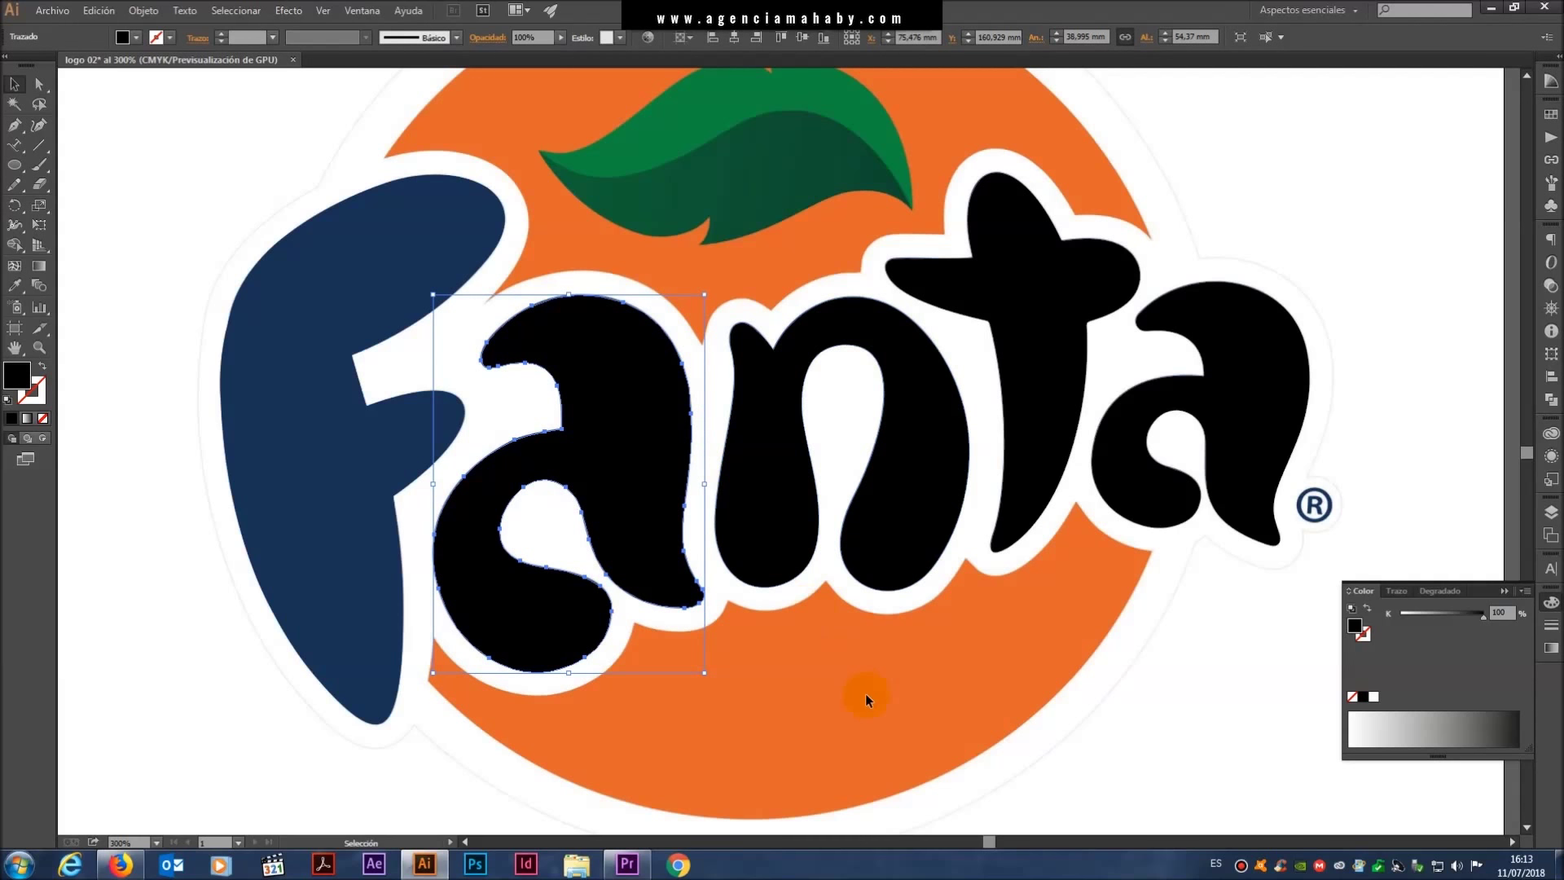
{"action": "left_click", "coordinate": [788, 517], "text": "shift"}
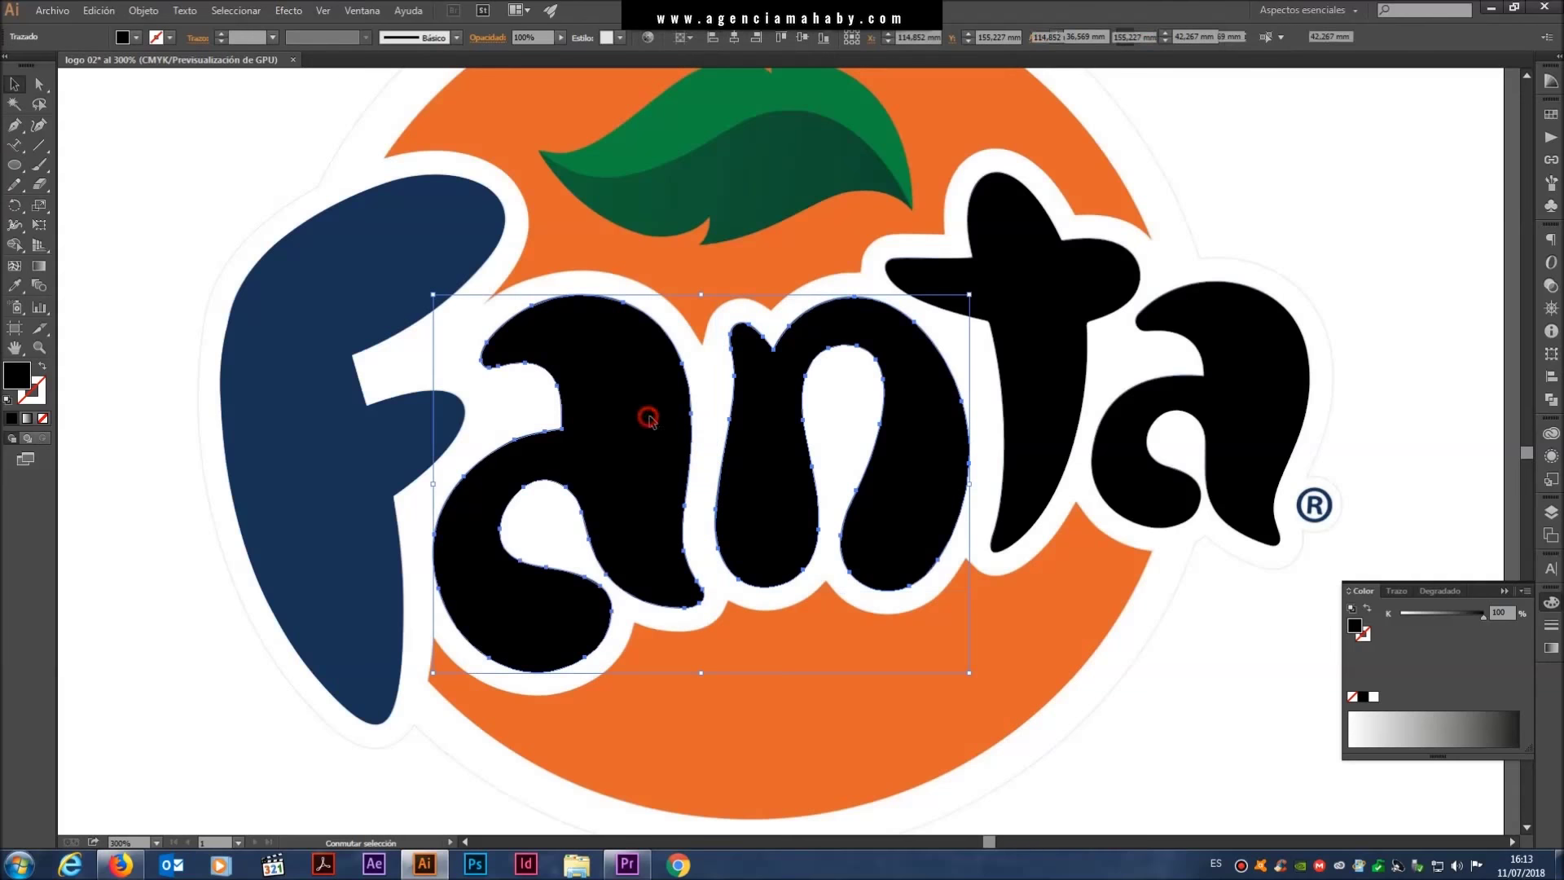
{"action": "left_click", "coordinate": [1307, 334], "text": "shift"}
{"action": "key", "text": "i"}
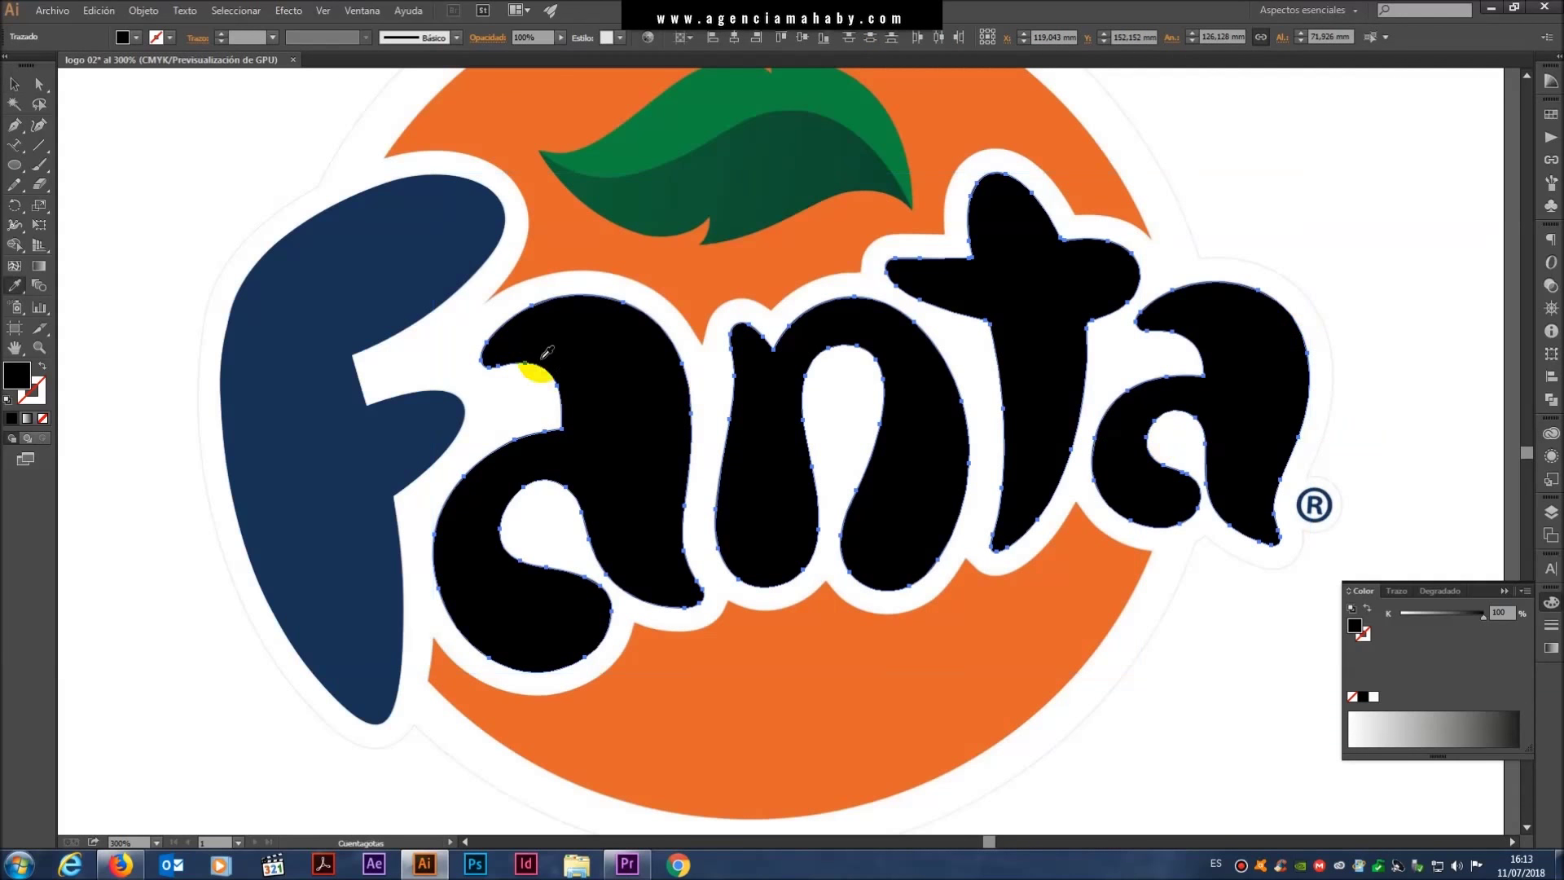
{"action": "left_click", "coordinate": [427, 241]}
- Deselect, then select the F and the n in turn to compare their navy
{"action": "key", "text": "v"}
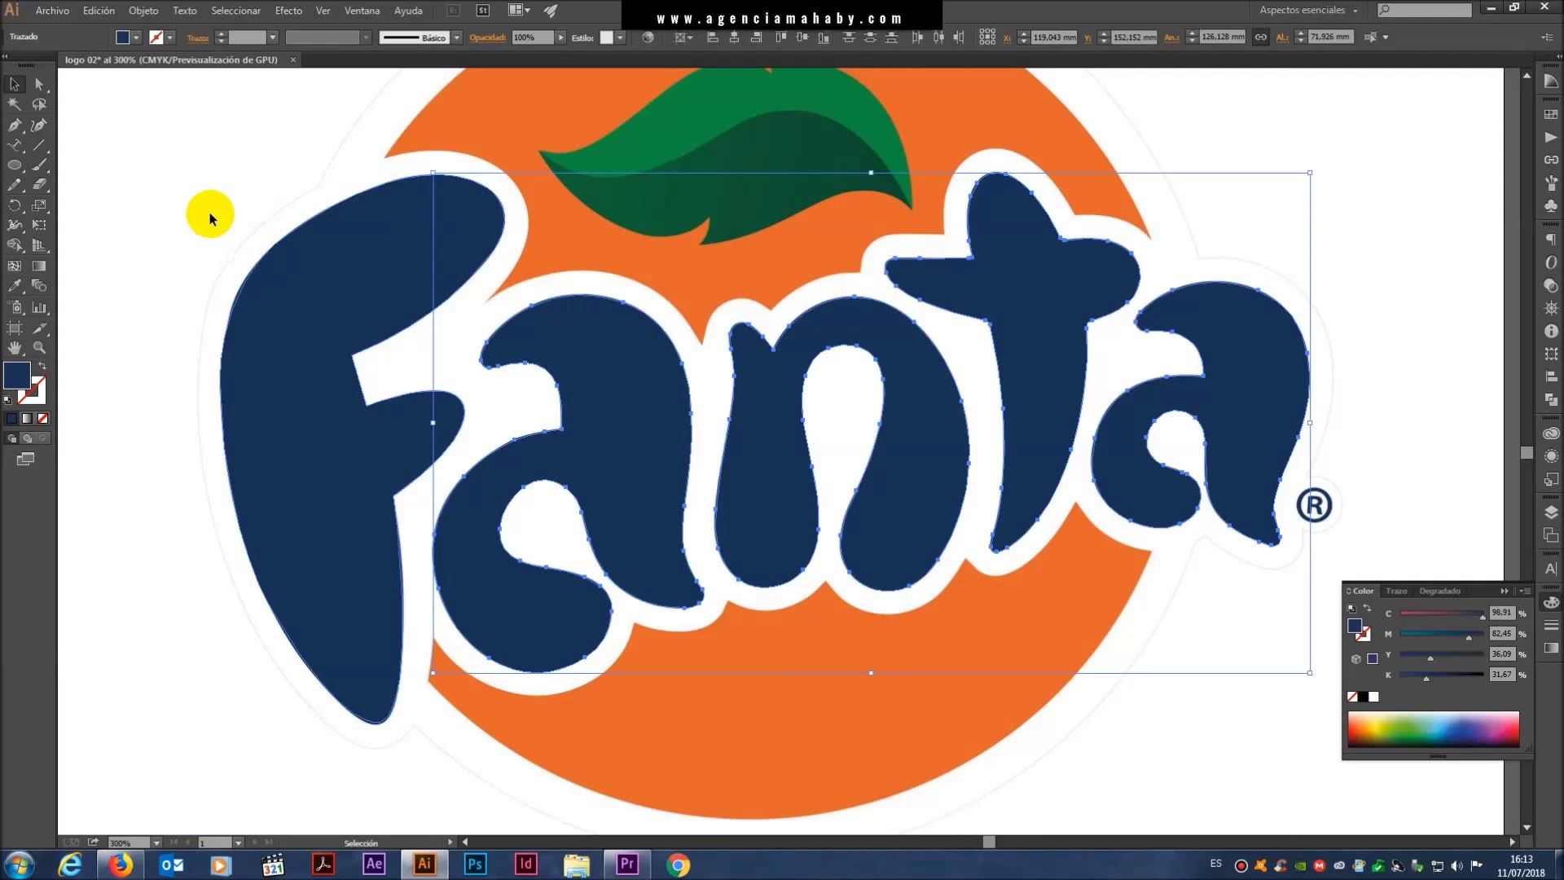
{"action": "left_click", "coordinate": [213, 234]}
{"action": "left_click", "coordinate": [420, 292]}
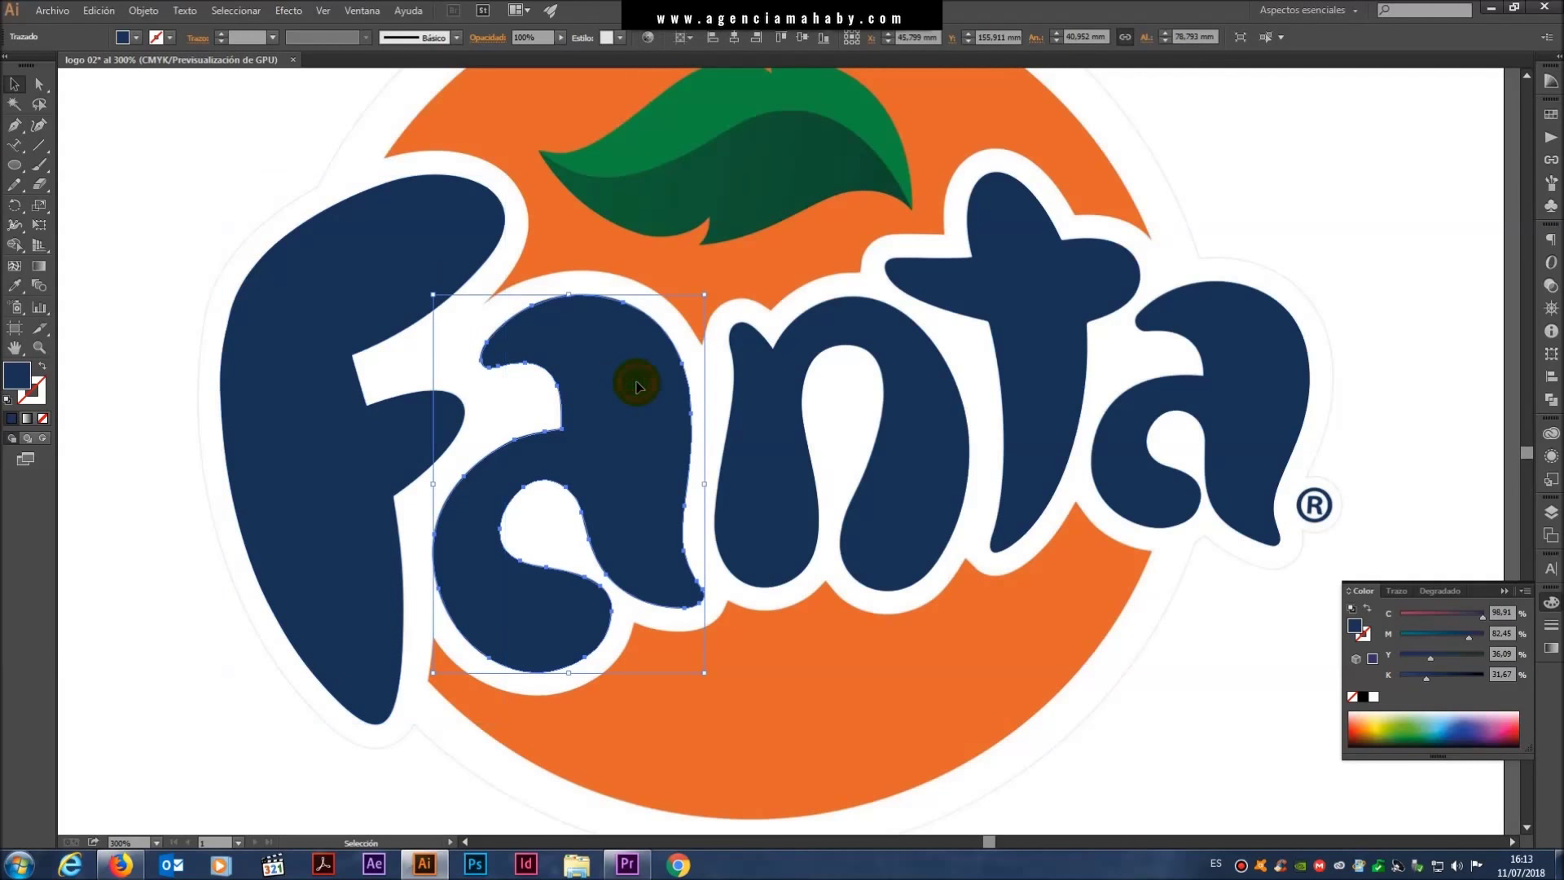
{"action": "left_click", "coordinate": [727, 328]}
{"action": "key", "text": "ctrl+shift+a"}
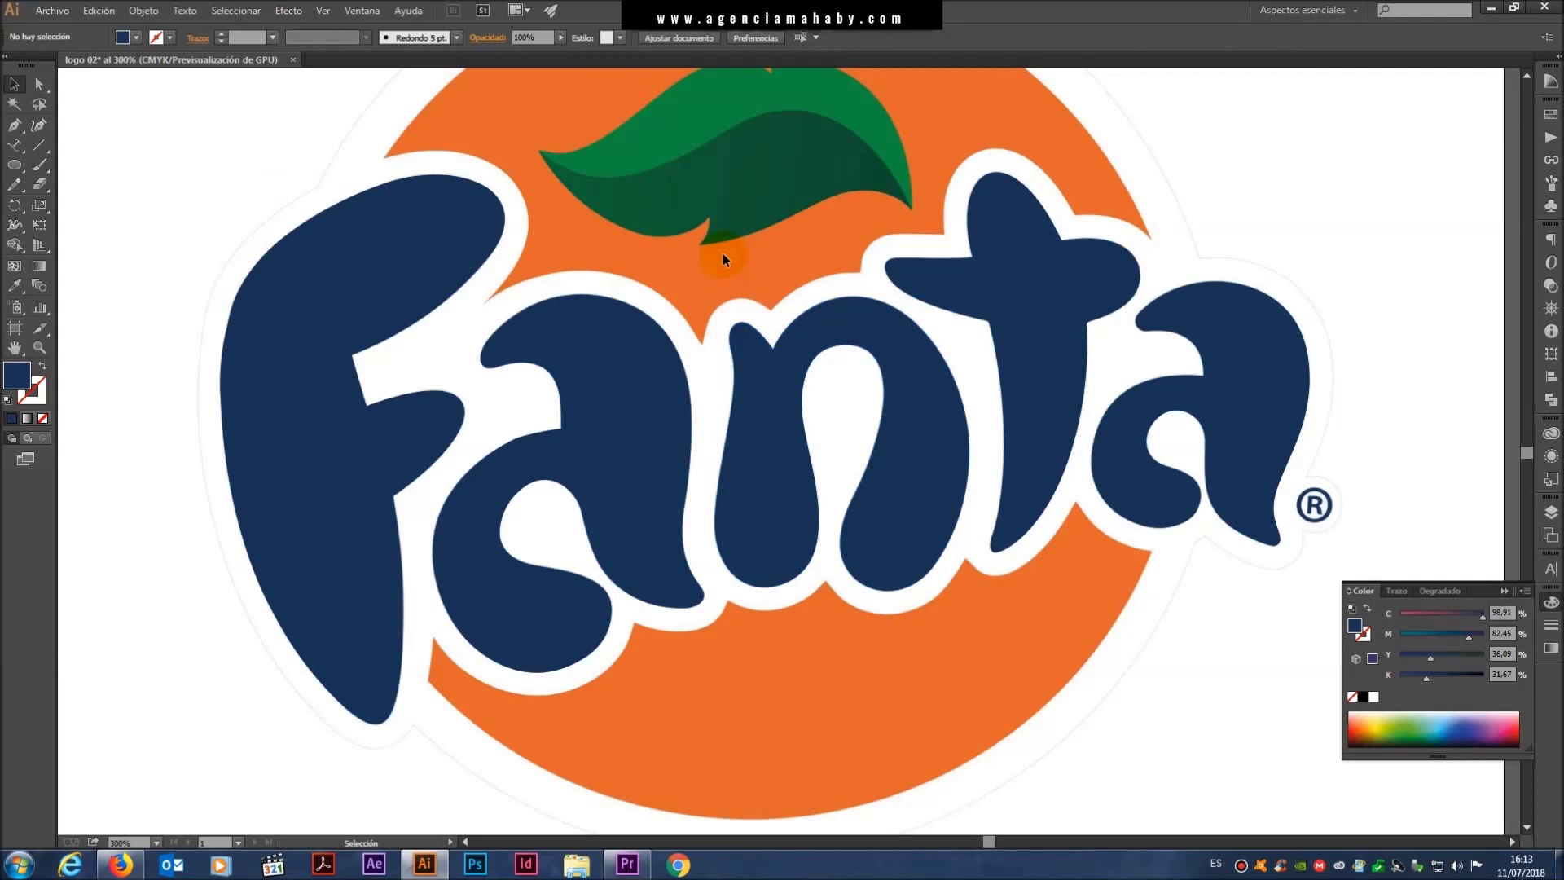
- Zoom out, remove the duplicate Fanta lettering above the logo, deselect and zoom back in
{"action": "key", "text": "ctrl+minus"}
{"action": "key", "text": "ctrl+minus"}
{"action": "key", "text": "ctrl+minus"}
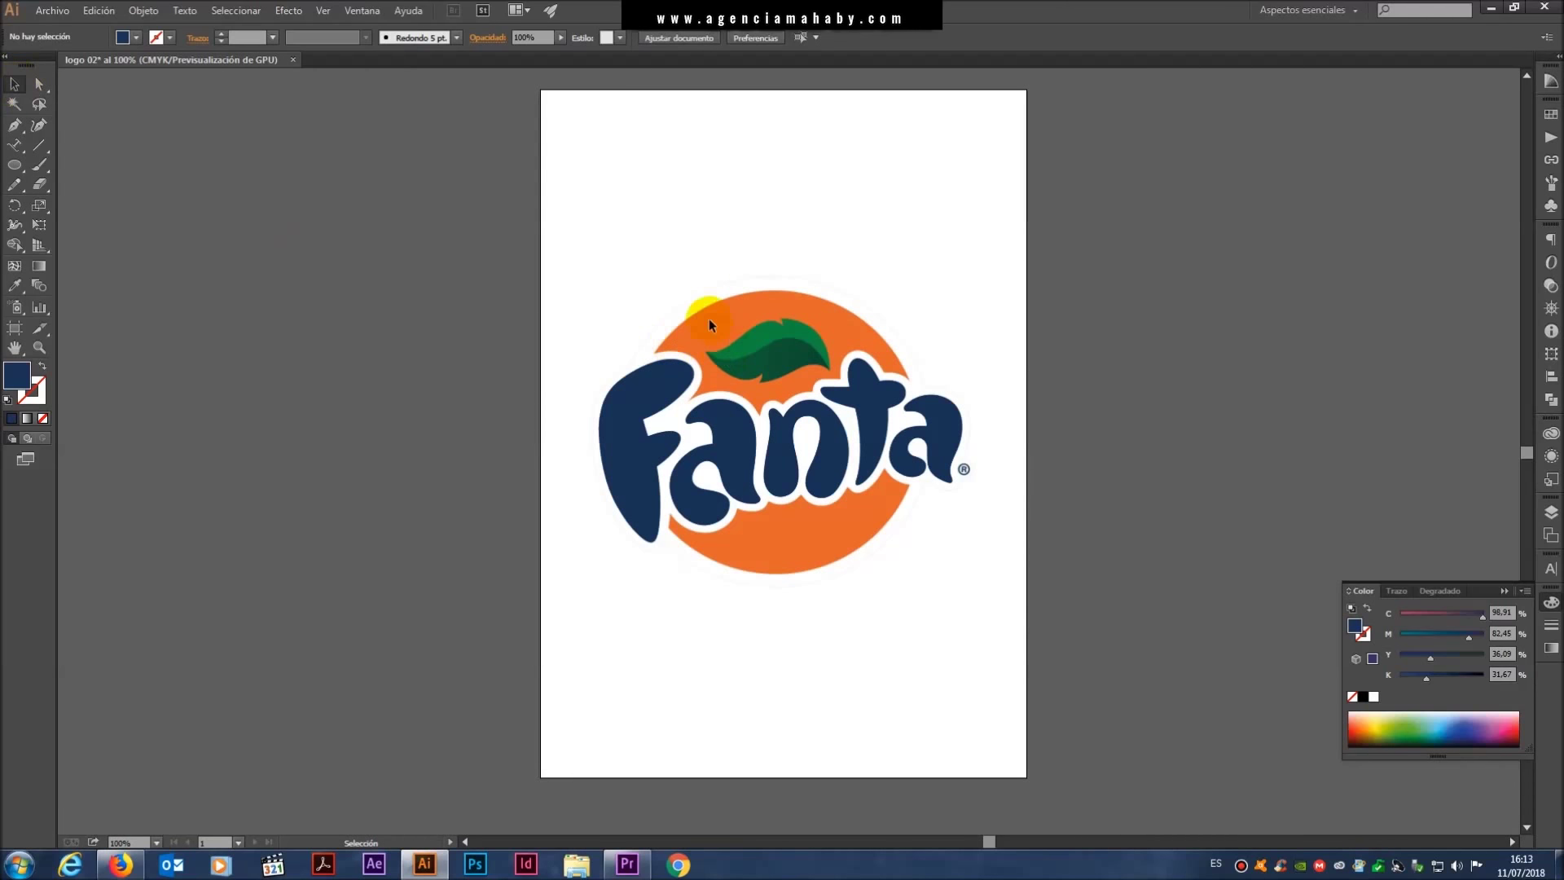
{"action": "mouse_move", "coordinate": [613, 262]}
{"action": "left_mouse_down"}
{"action": "mouse_move", "coordinate": [741, 383]}
{"action": "mouse_move", "coordinate": [949, 466]}
{"action": "mouse_move", "coordinate": [933, 222]}
{"action": "left_mouse_up"}
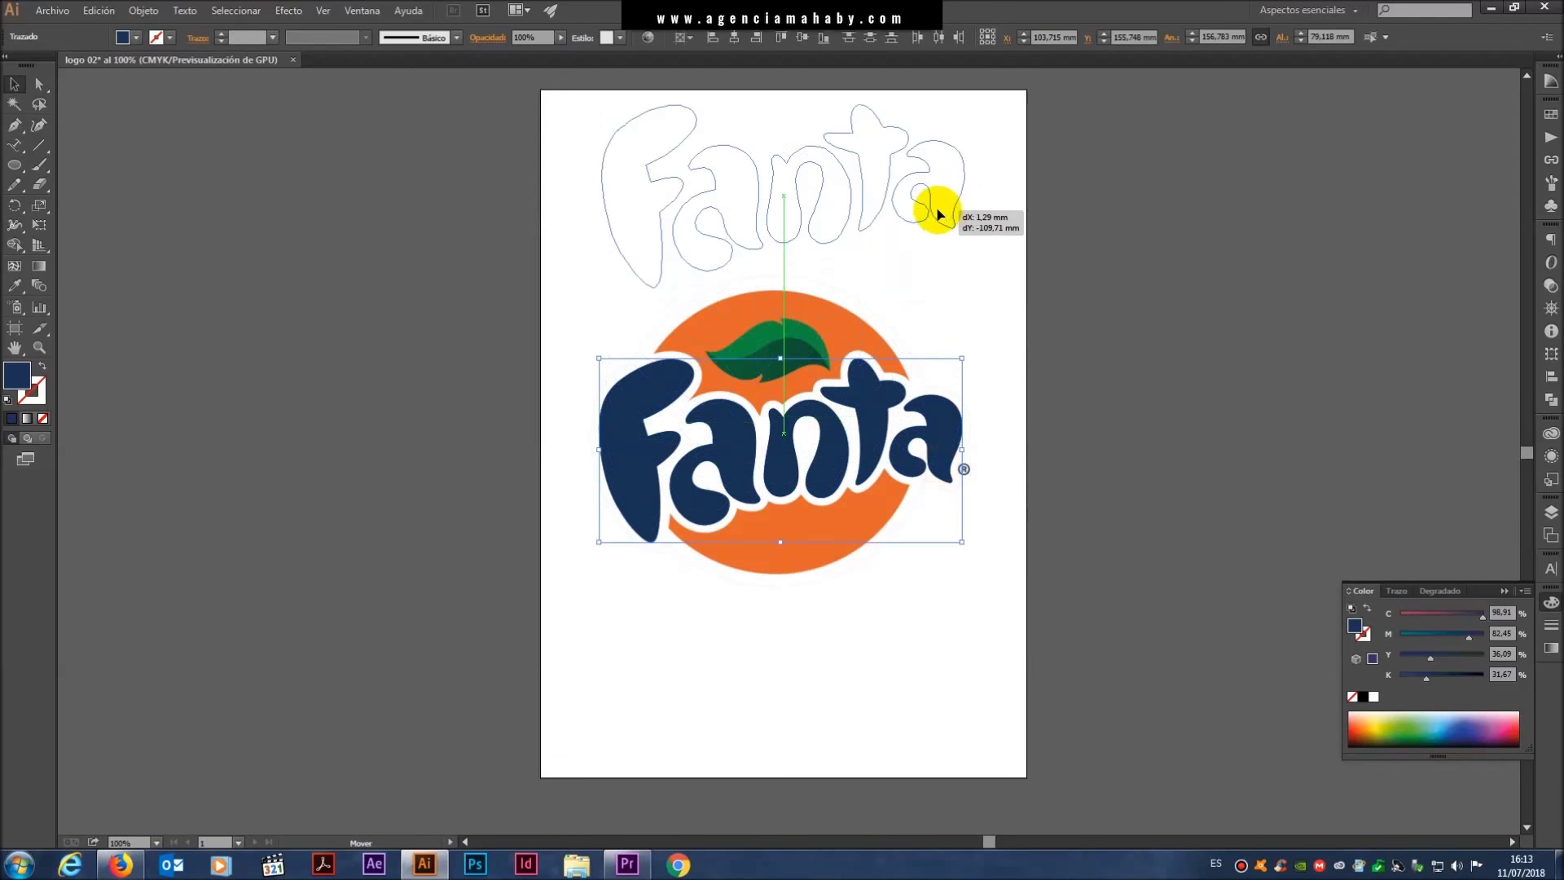
{"action": "left_click", "coordinate": [991, 358]}
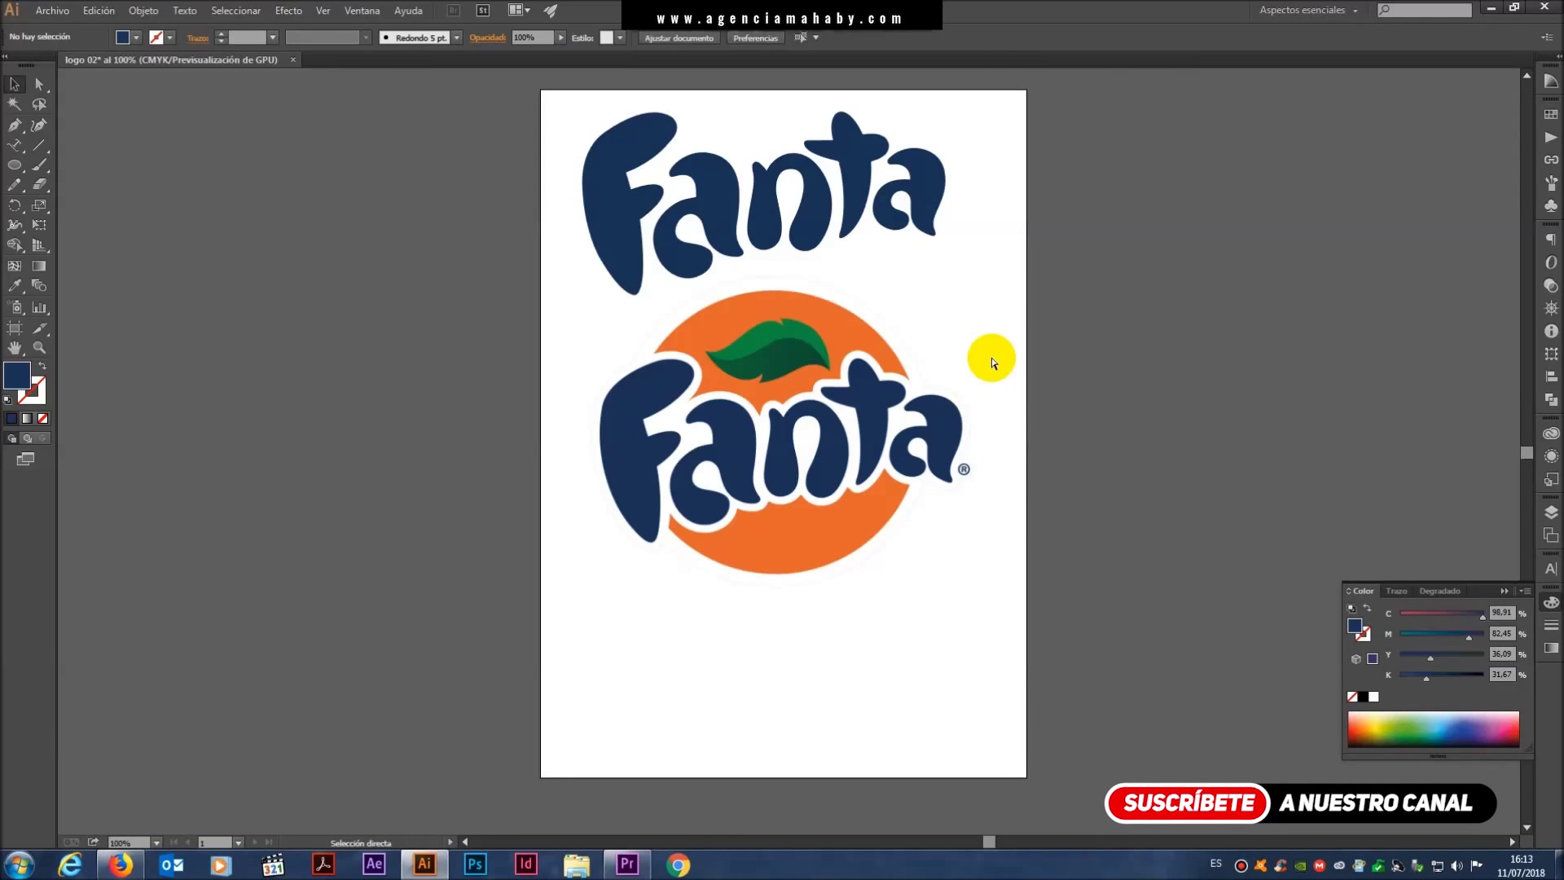
{"action": "key", "text": "ctrl+z"}
{"action": "left_click", "coordinate": [937, 265]}
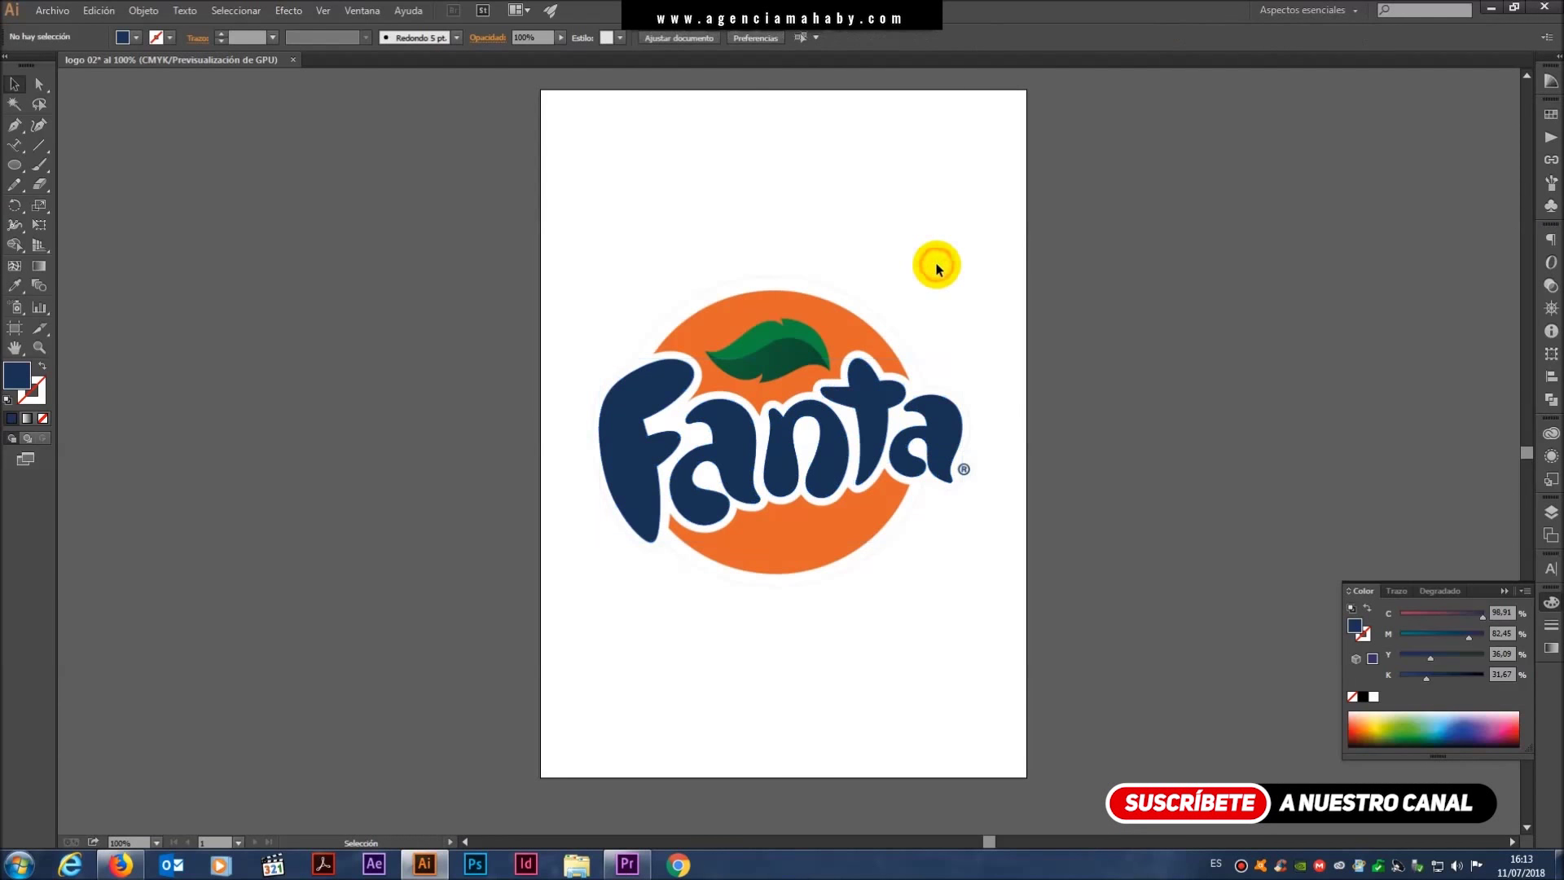
{"action": "key", "text": "ctrl+plus"}
{"action": "key", "text": "ctrl+plus"}
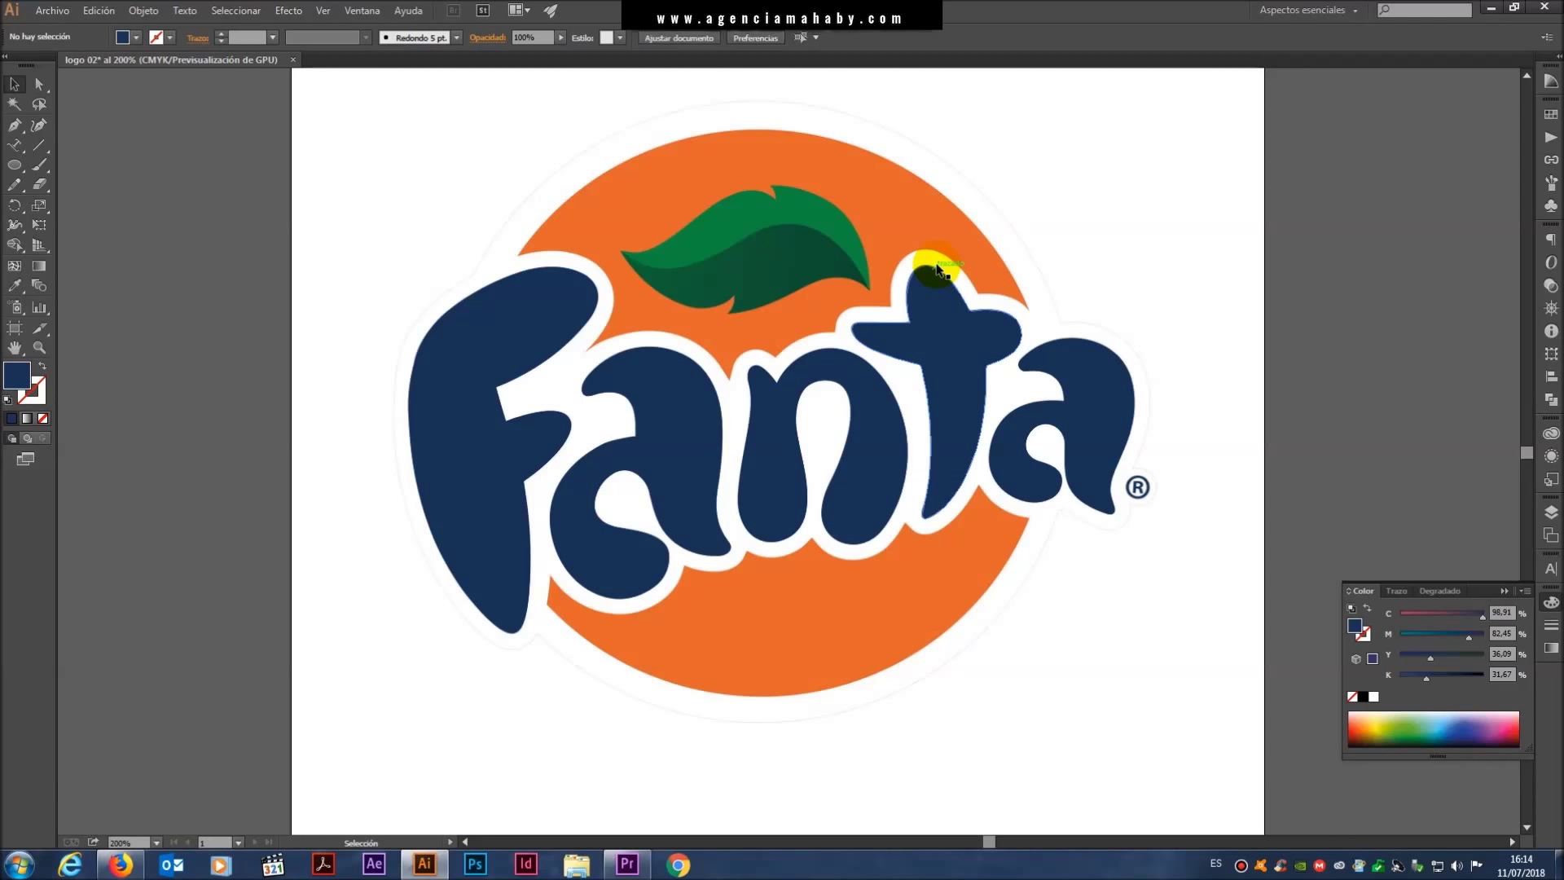
- Zoom in and start a Pen path at the orange shape's left edge, curving along its bottom
{"action": "key", "text": "ctrl+plus"}
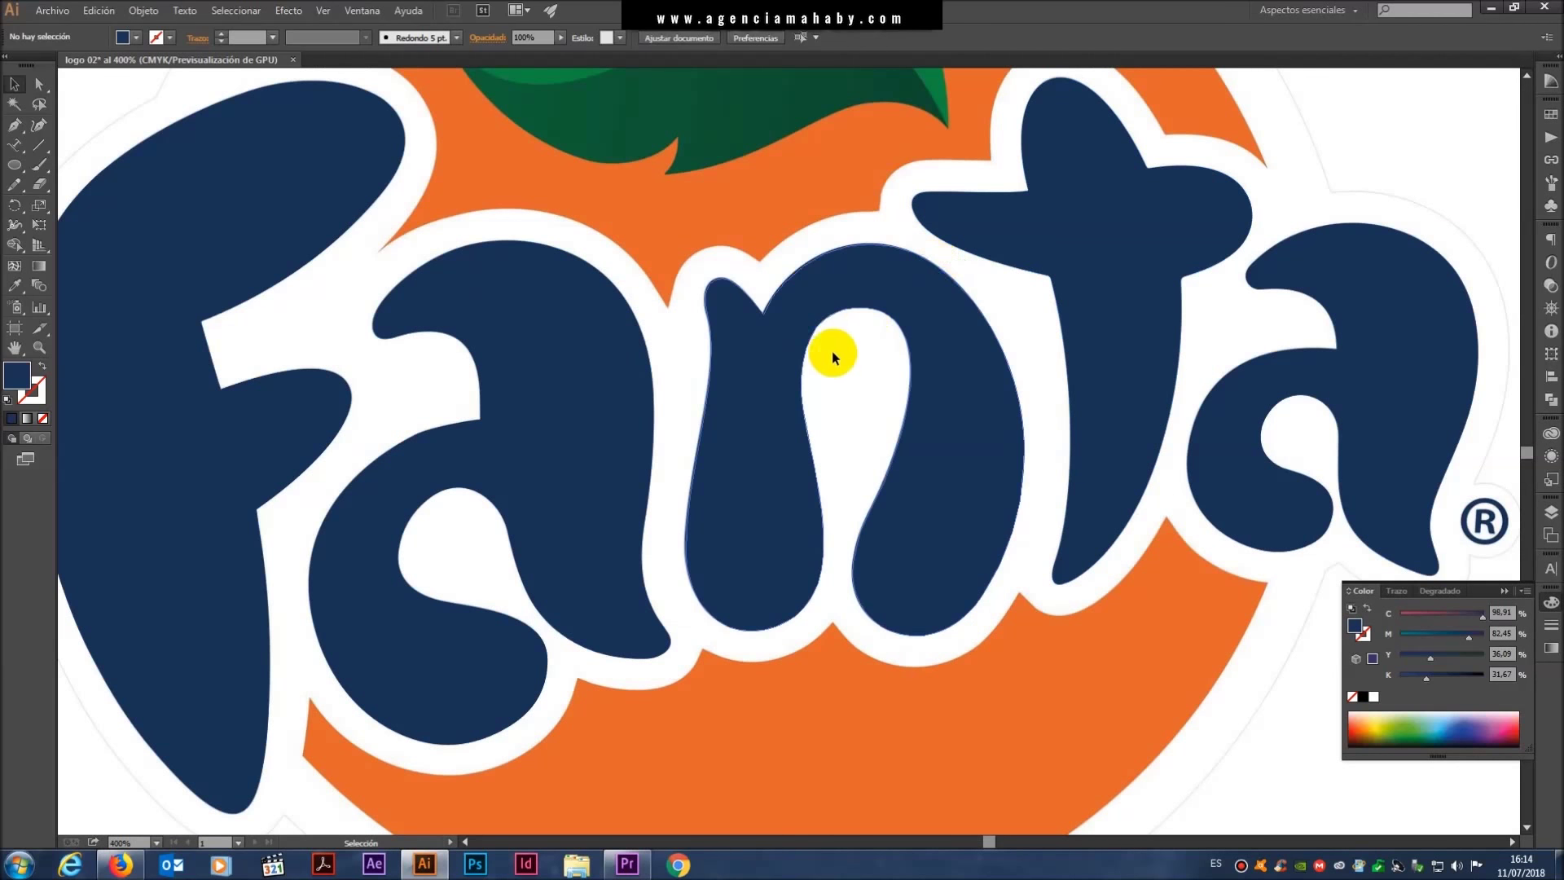
{"action": "left_click_drag", "start_coordinate": [749, 359], "coordinate": [709, 234]}
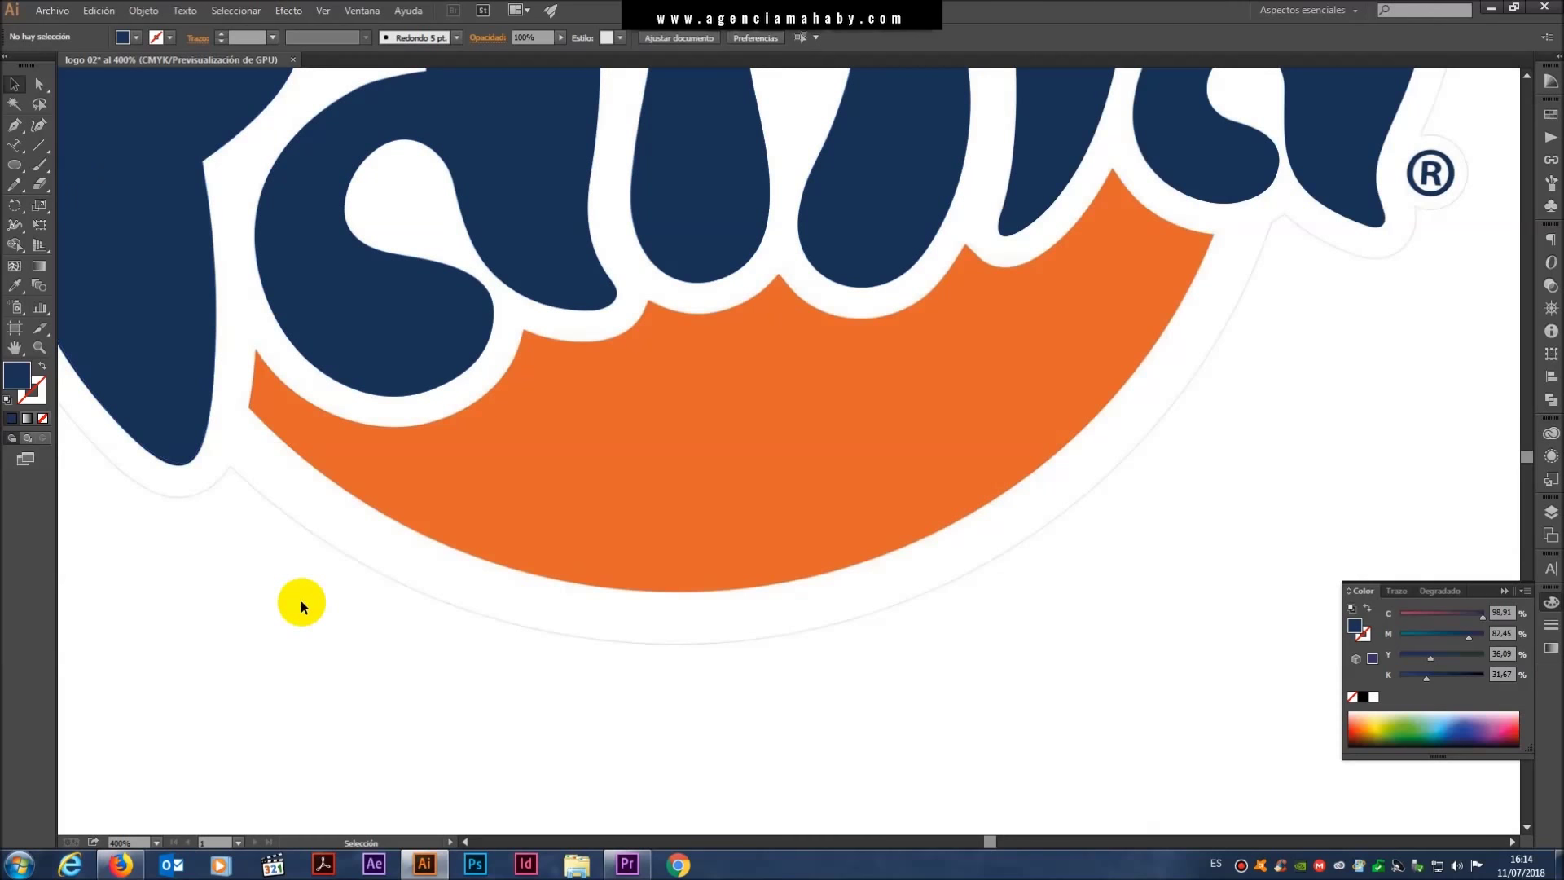
{"action": "left_click", "coordinate": [14, 128]}
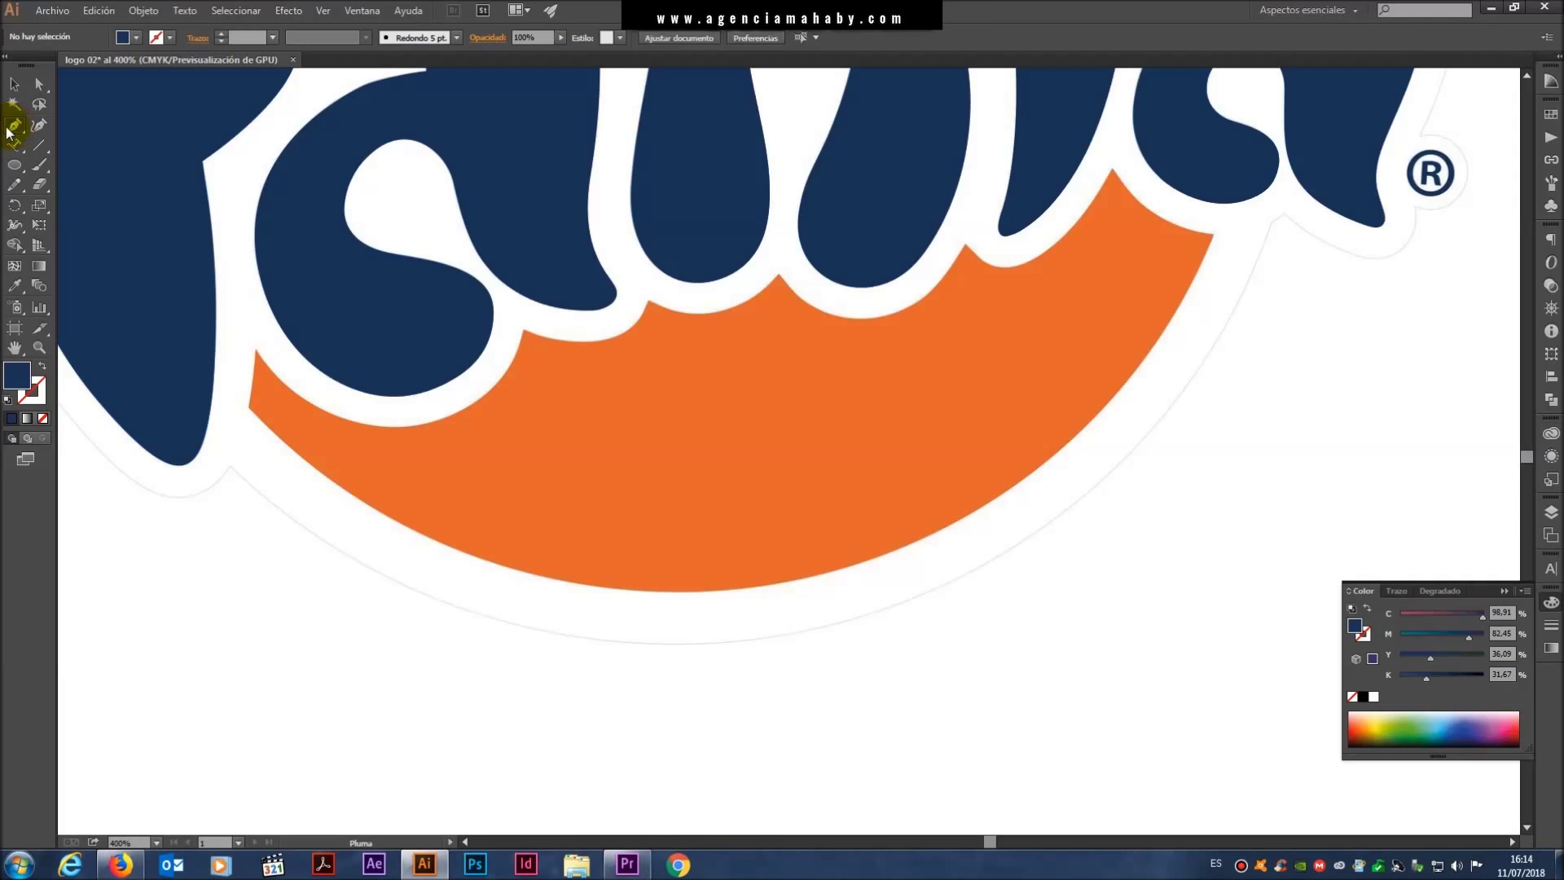
{"action": "left_click", "coordinate": [254, 352]}
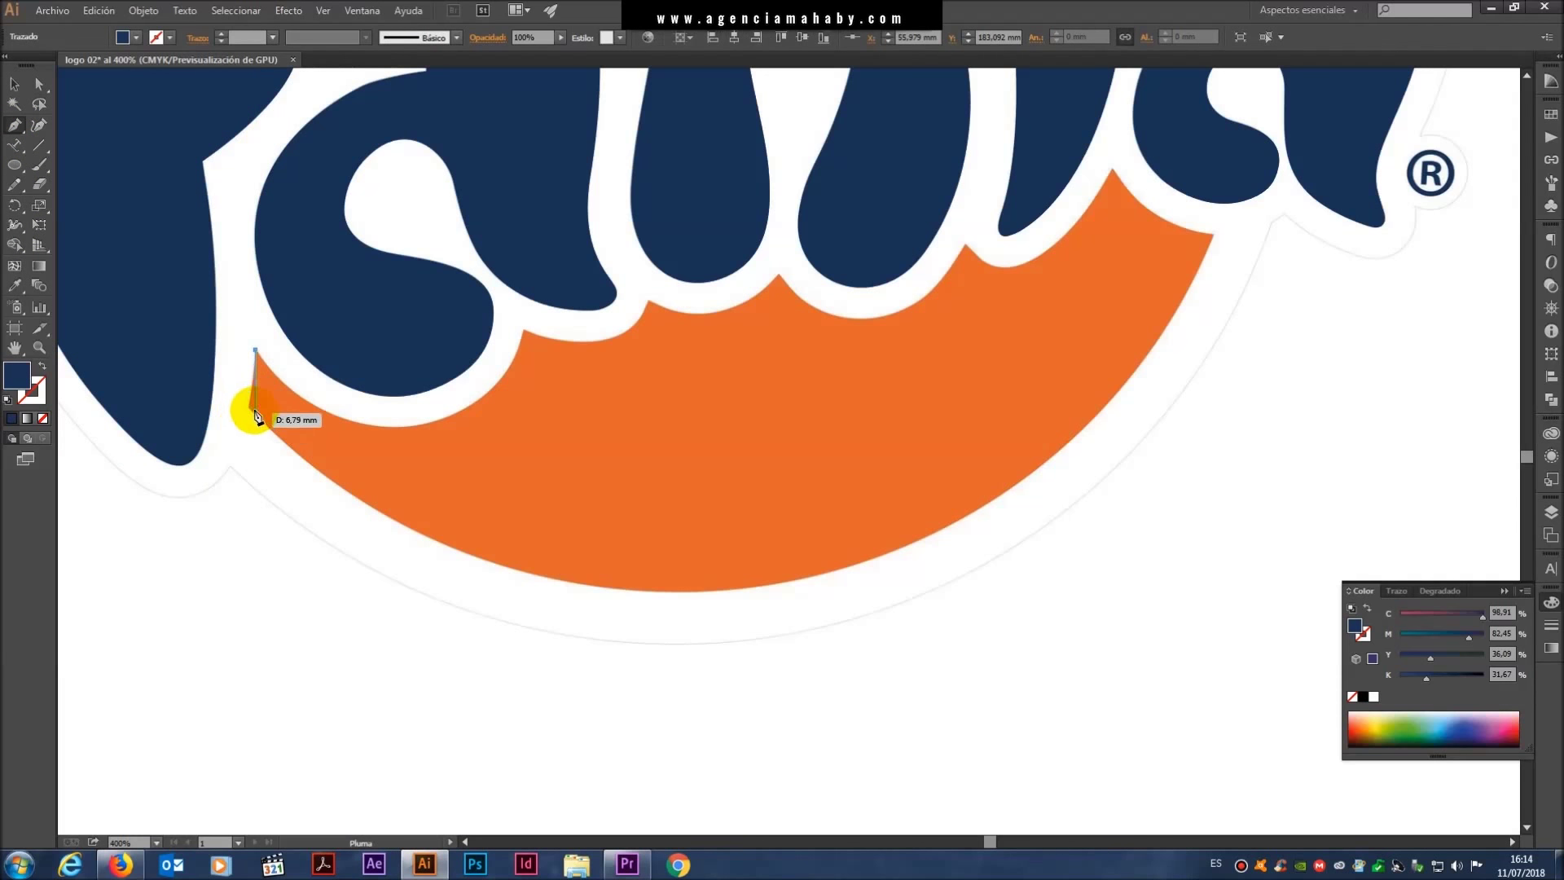
{"action": "left_click", "coordinate": [249, 412]}
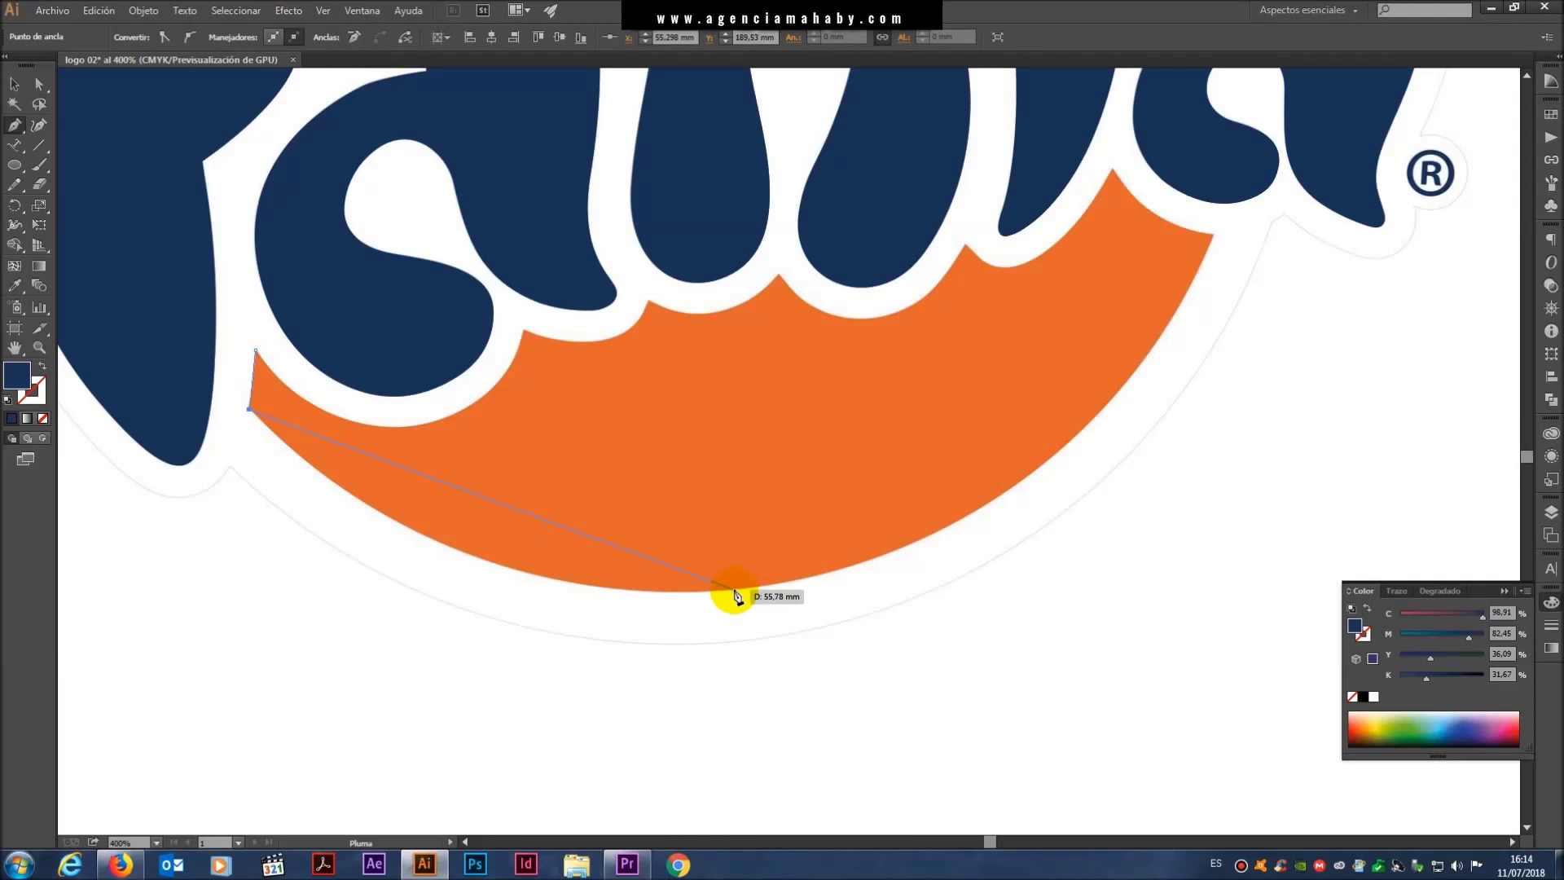
{"action": "mouse_move", "coordinate": [734, 588]}
{"action": "left_mouse_down"}
{"action": "mouse_move", "coordinate": [1110, 560]}
{"action": "mouse_move", "coordinate": [1033, 559]}
{"action": "left_mouse_up"}
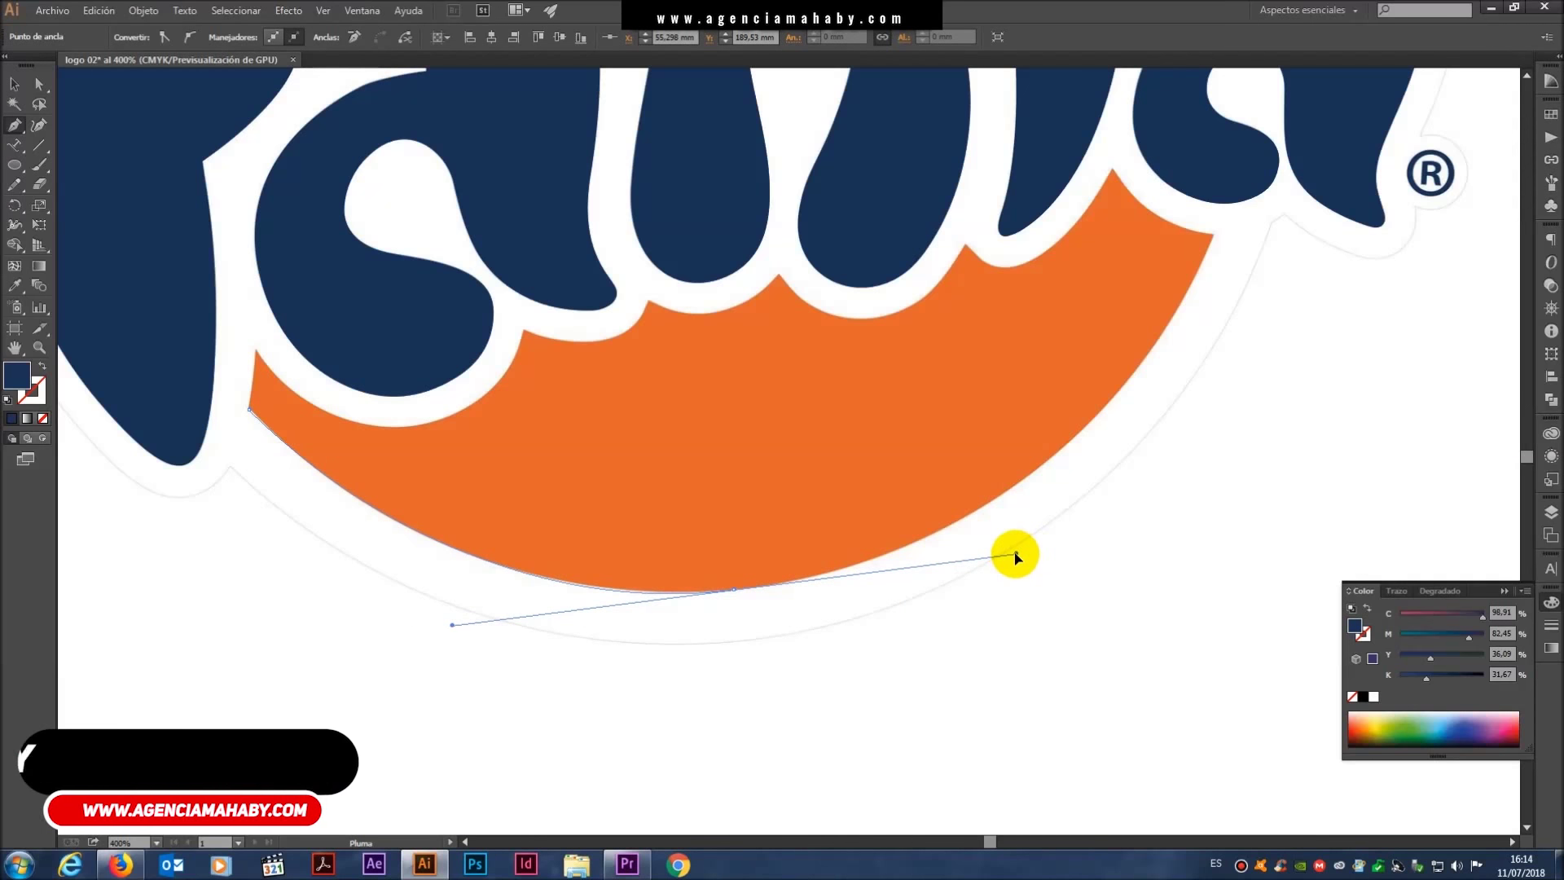
{"action": "left_click_drag", "start_coordinate": [1031, 556], "coordinate": [963, 555]}
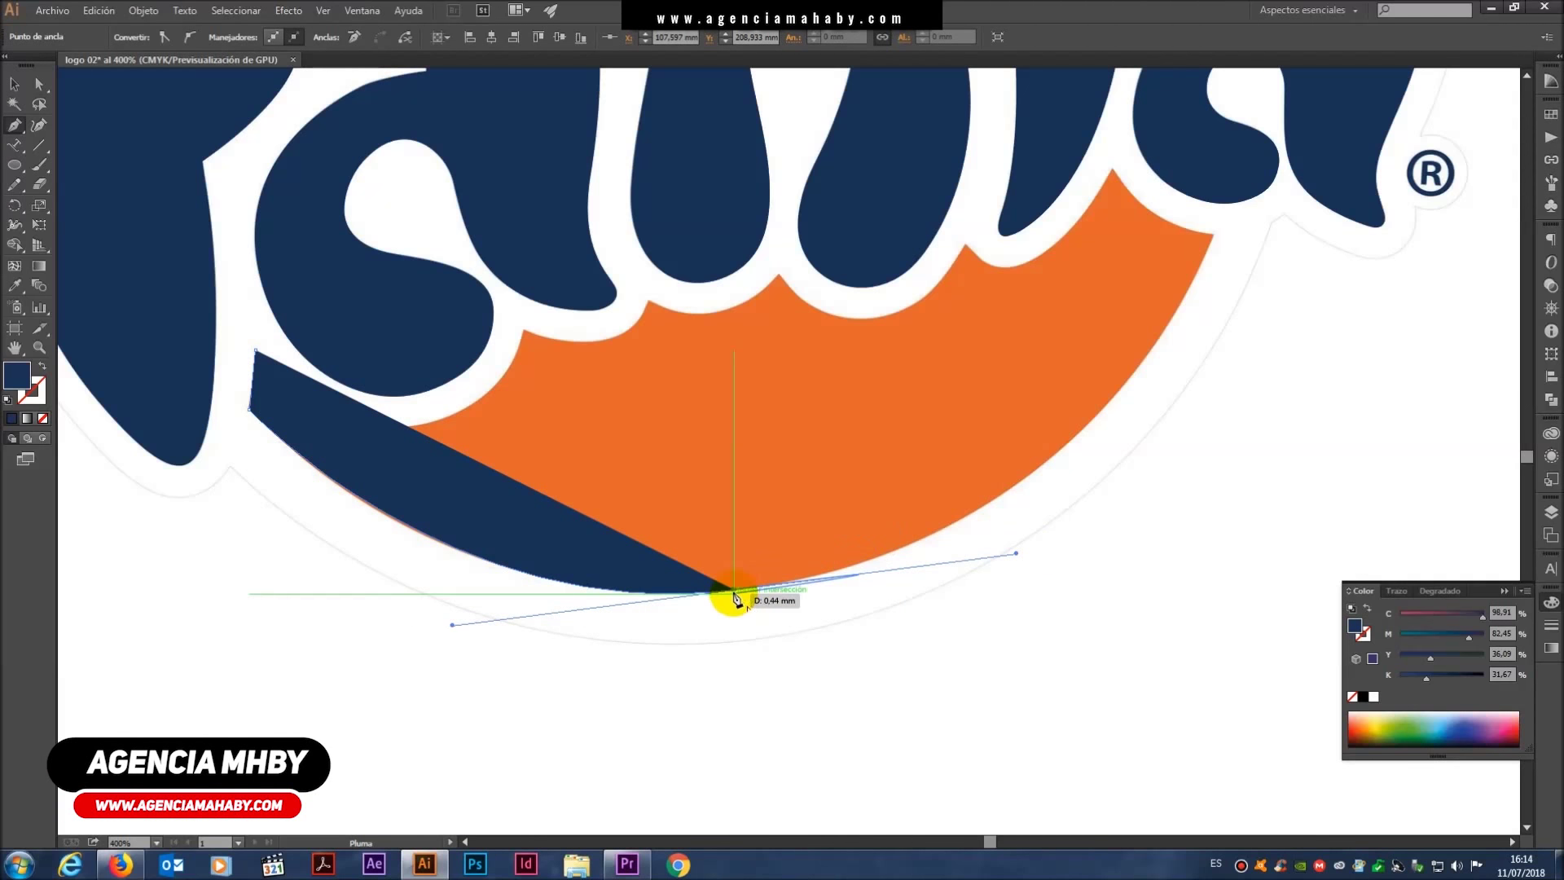
{"action": "left_click", "coordinate": [734, 590]}
- Continue the path up the right edge to the orange tip, undoing one misplaced point
{"action": "left_click_drag", "start_coordinate": [1088, 560], "coordinate": [935, 615]}
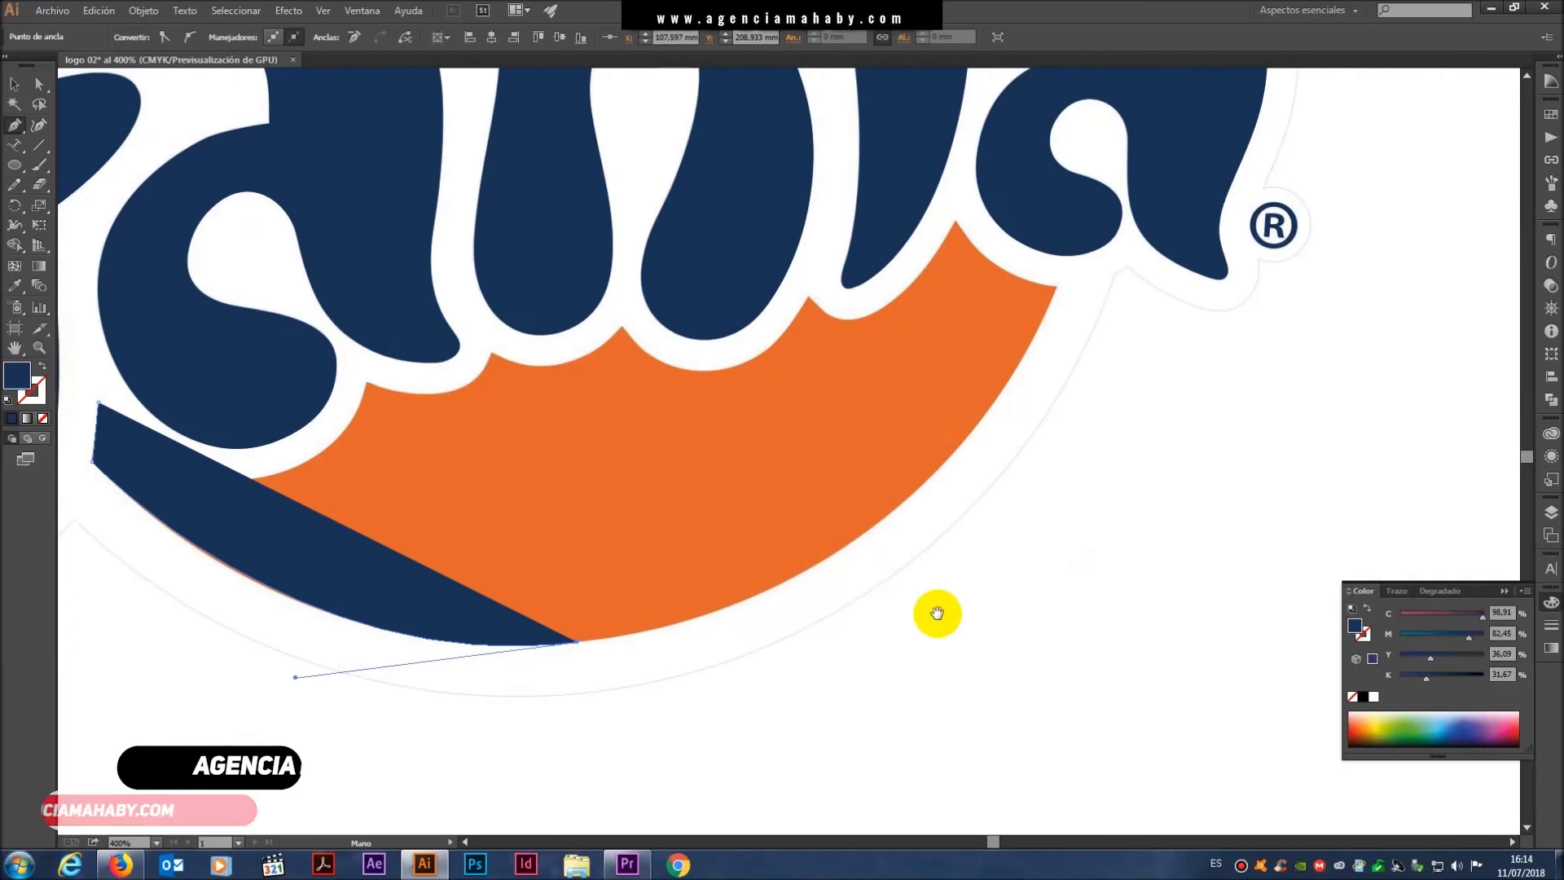
{"action": "left_click_drag", "start_coordinate": [1058, 289], "coordinate": [1087, 175]}
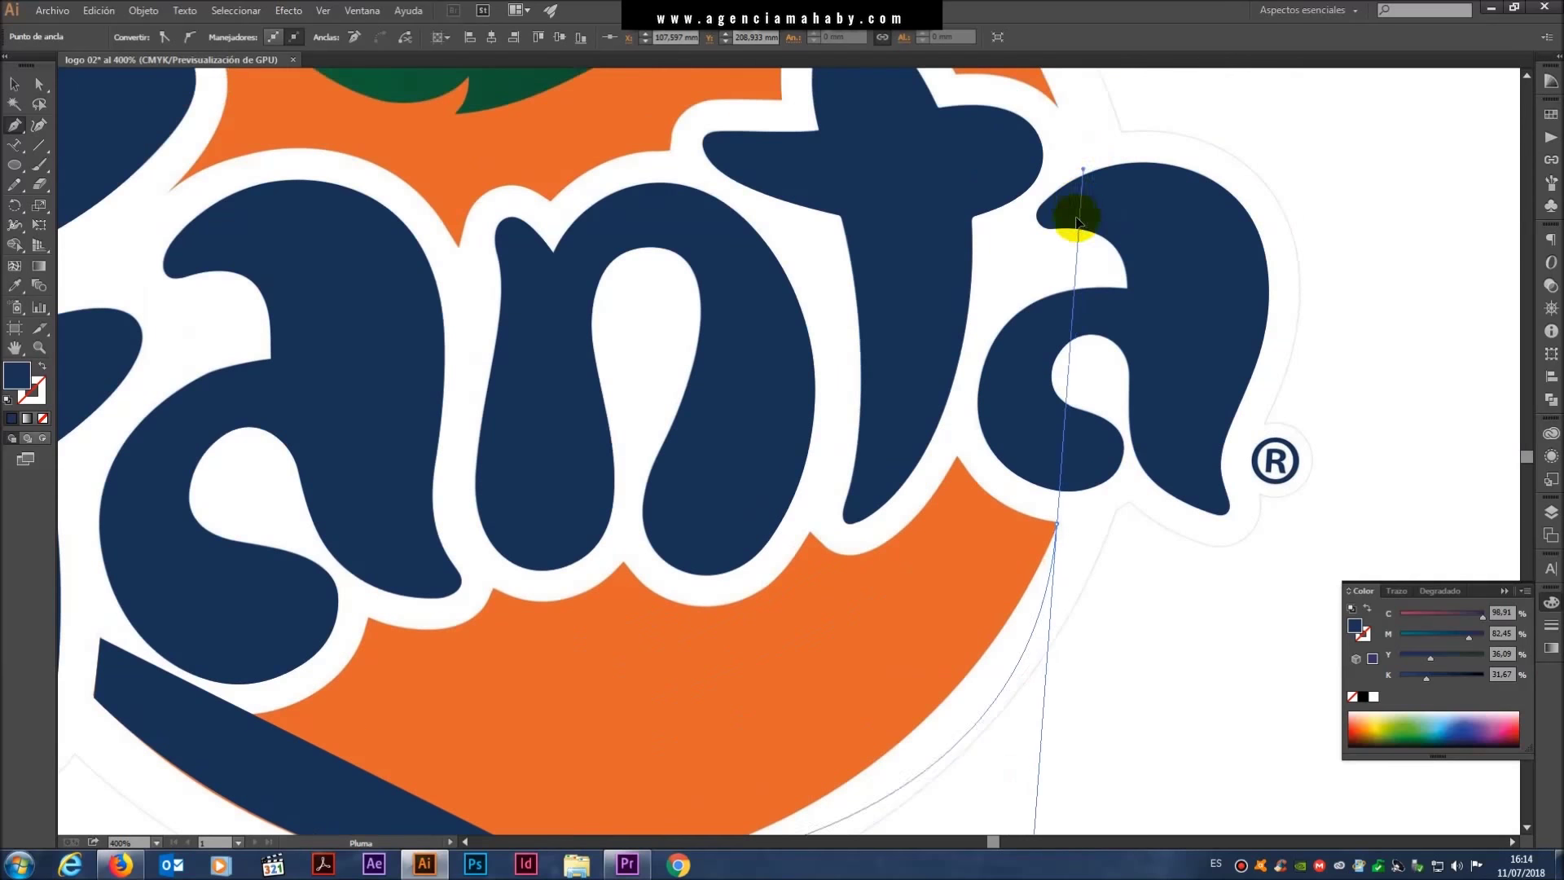
{"action": "left_click_drag", "start_coordinate": [1087, 176], "coordinate": [1059, 619]}
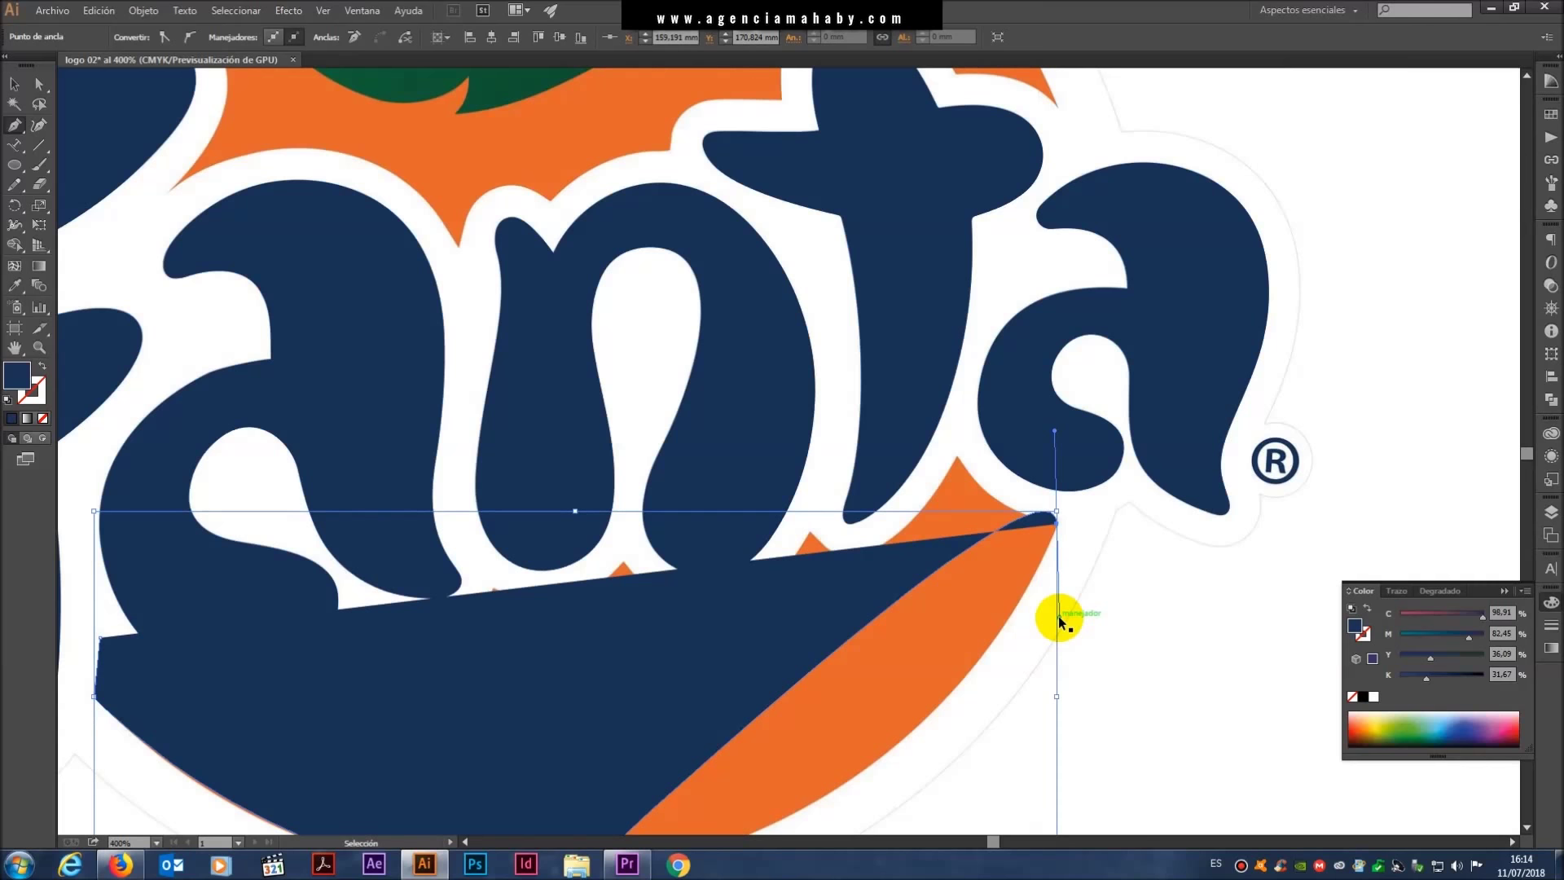
{"action": "key", "text": "ctrl+z"}
{"action": "left_click_drag", "start_coordinate": [970, 698], "coordinate": [1048, 286]}
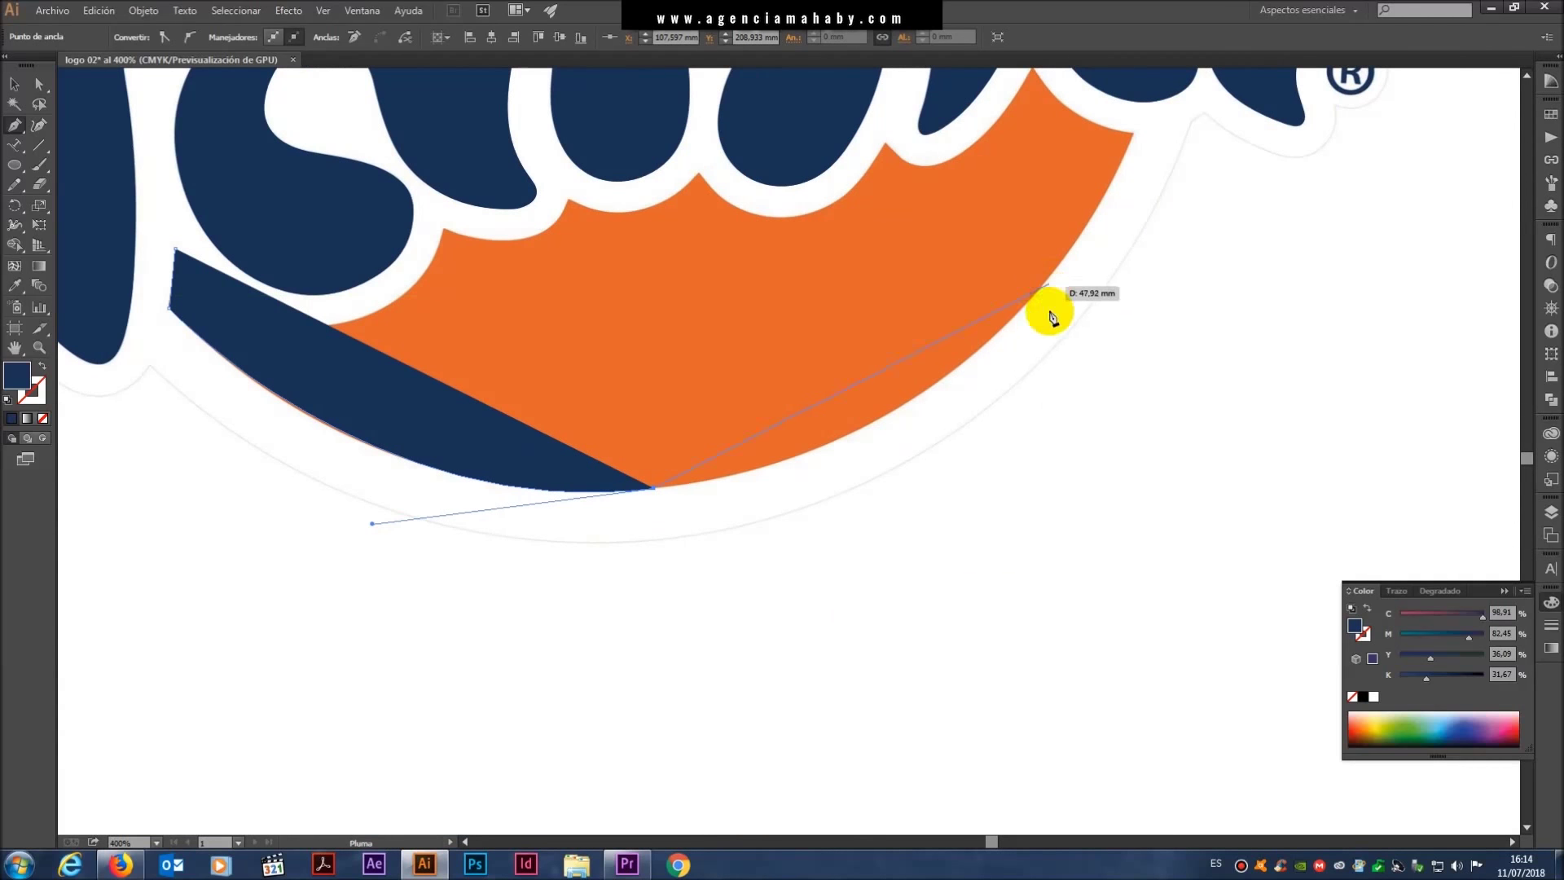
{"action": "left_click", "coordinate": [964, 363]}
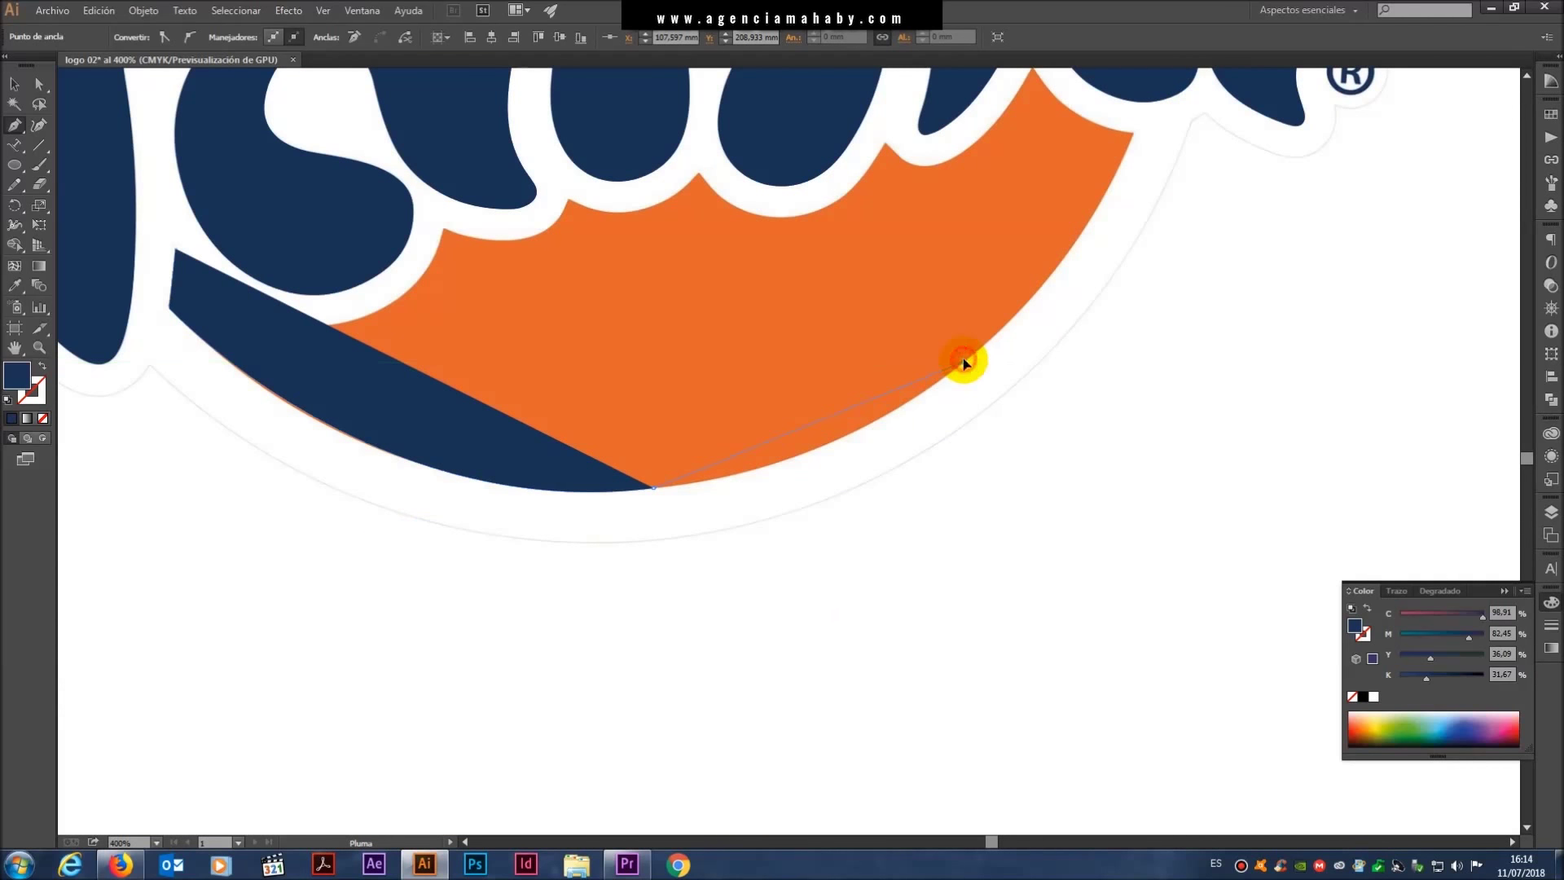
{"action": "left_click_drag", "start_coordinate": [963, 363], "coordinate": [1112, 247]}
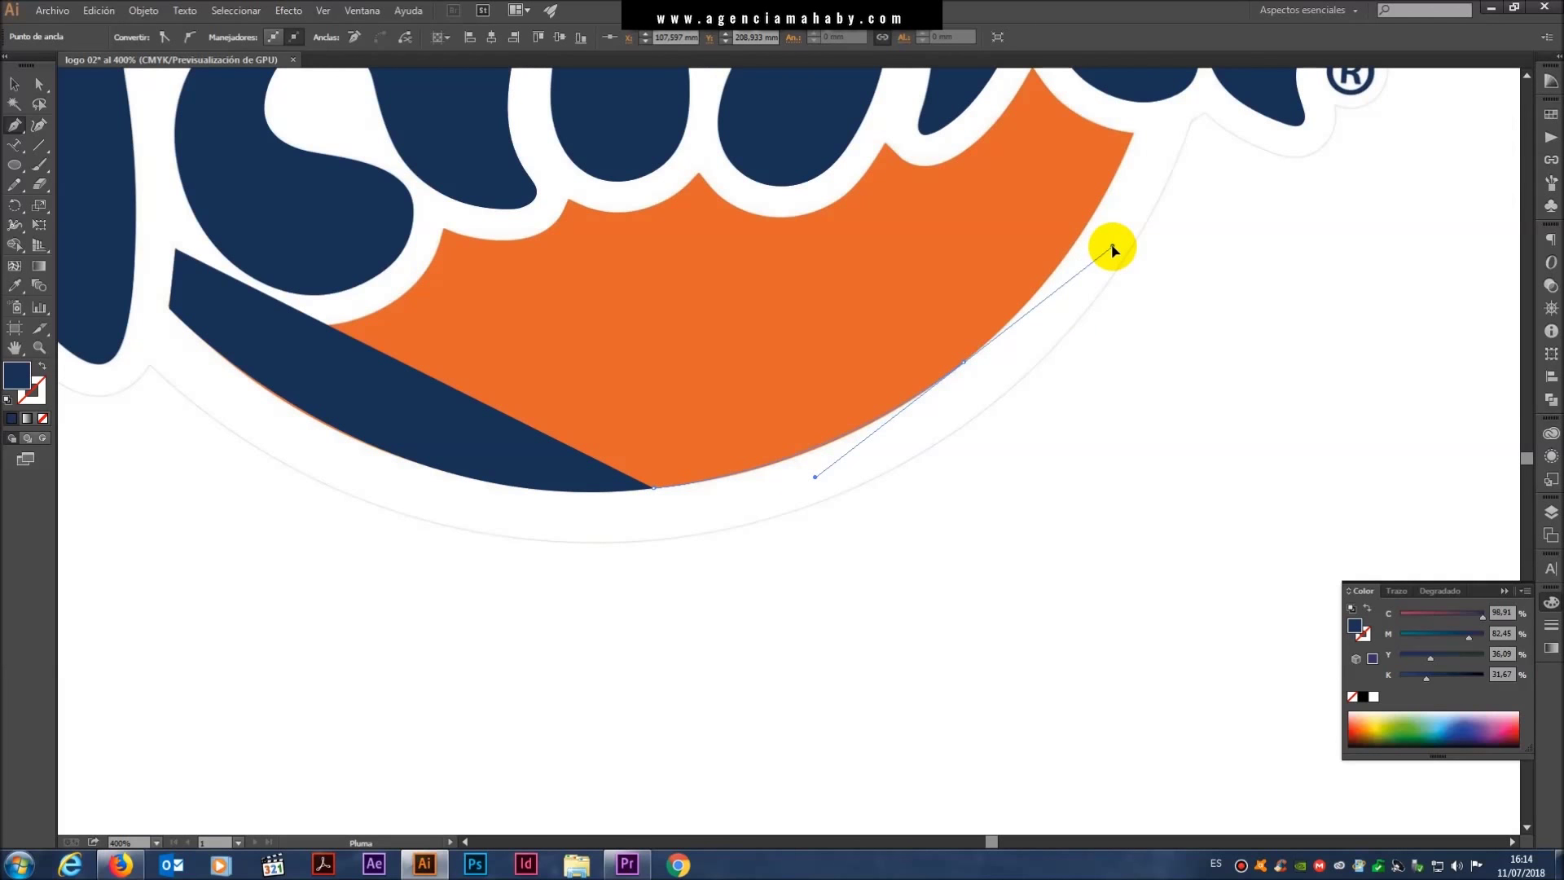
{"action": "left_click", "coordinate": [964, 363]}
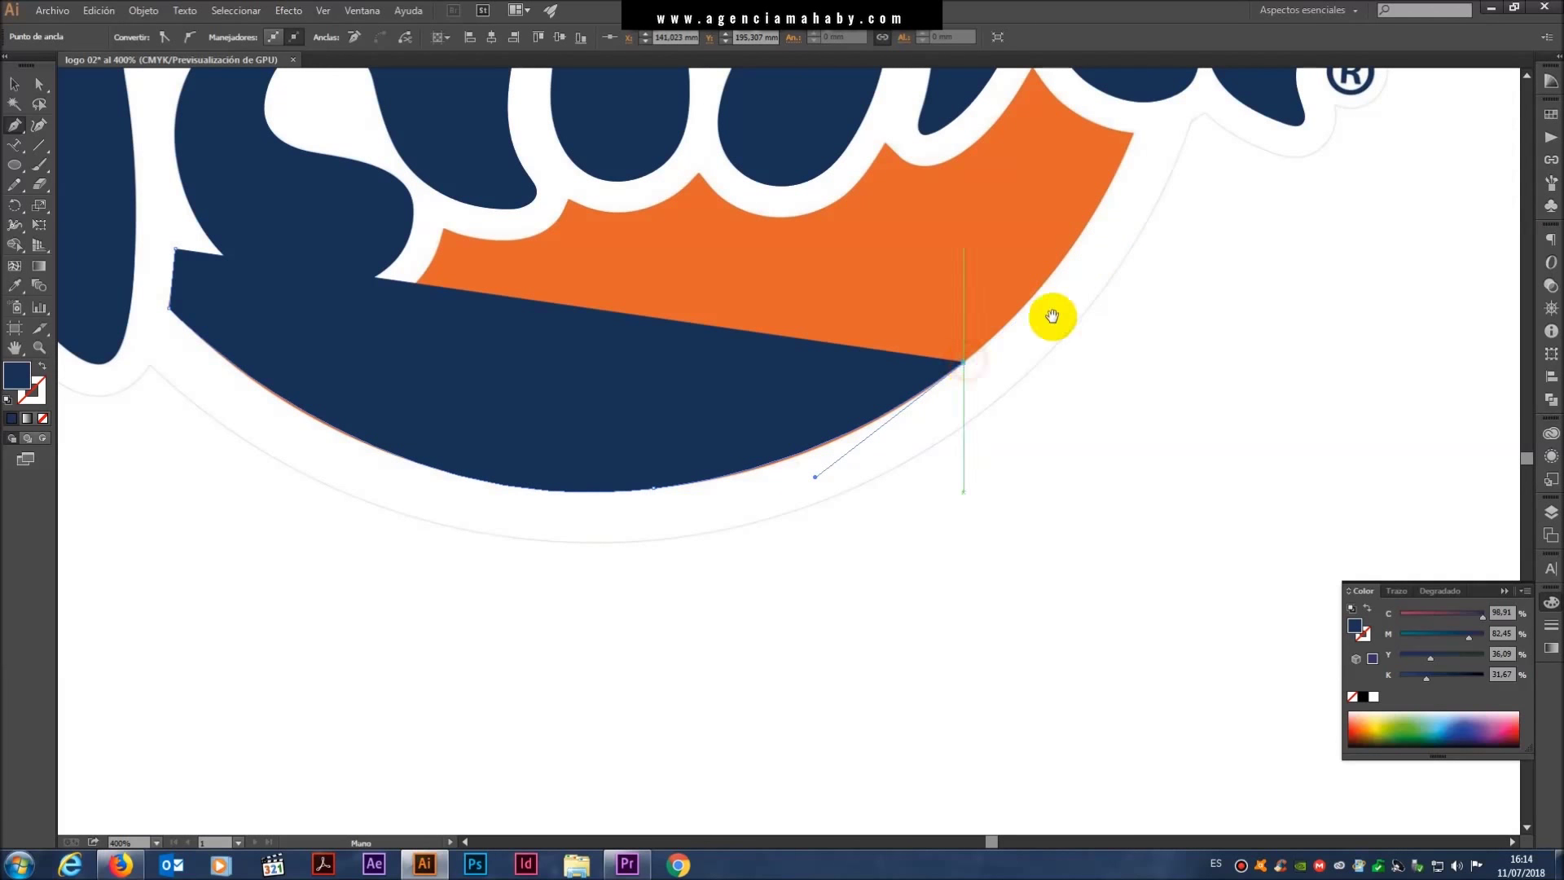
{"action": "left_click_drag", "start_coordinate": [1052, 316], "coordinate": [968, 479]}
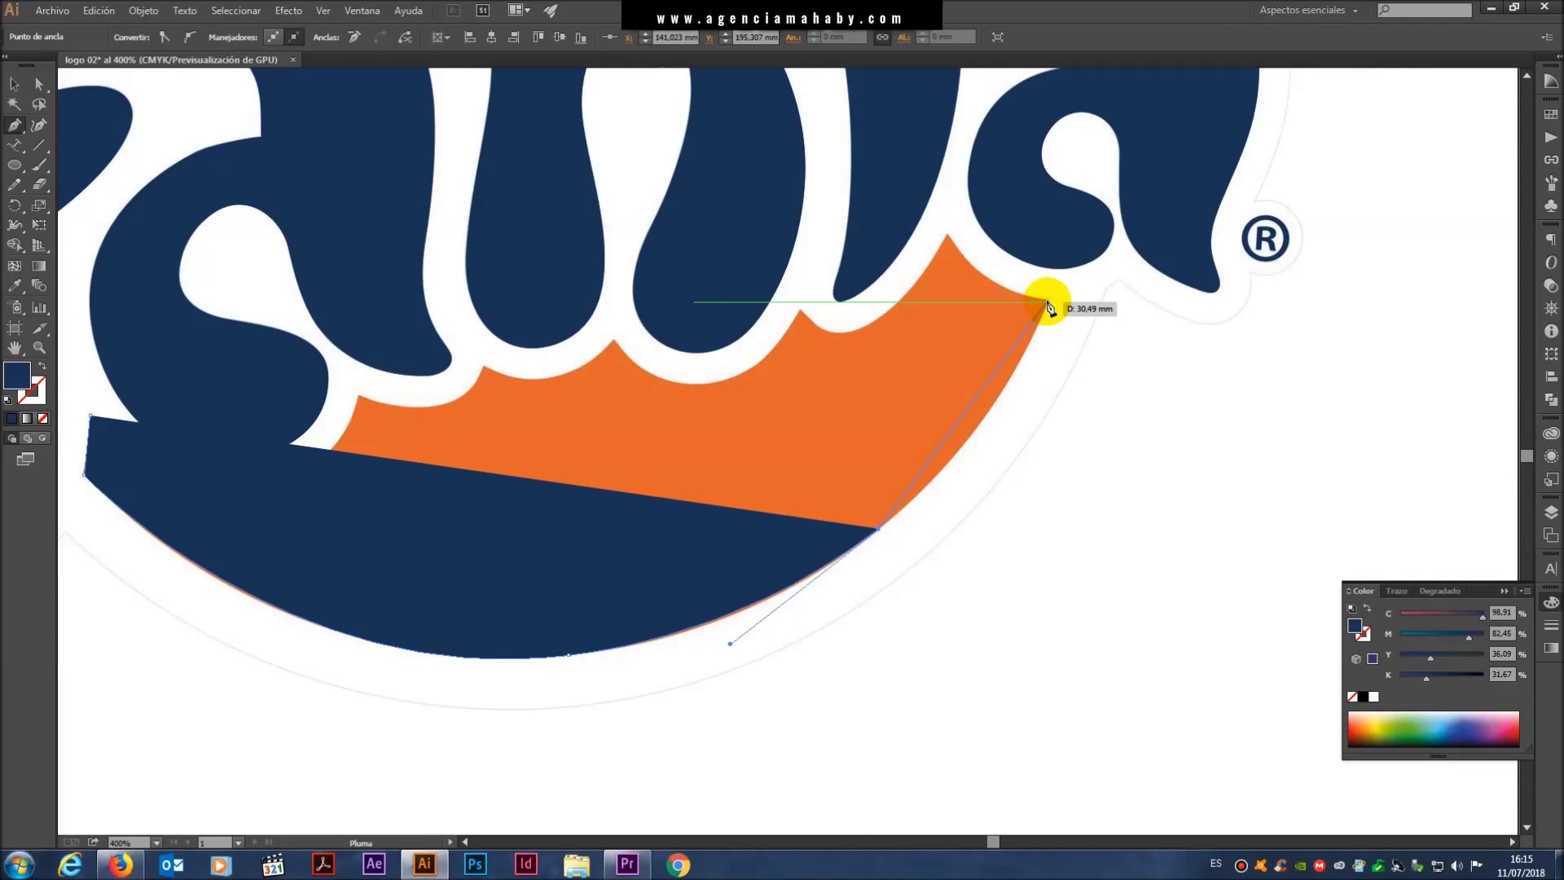
{"action": "left_click_drag", "start_coordinate": [1048, 303], "coordinate": [1079, 186]}
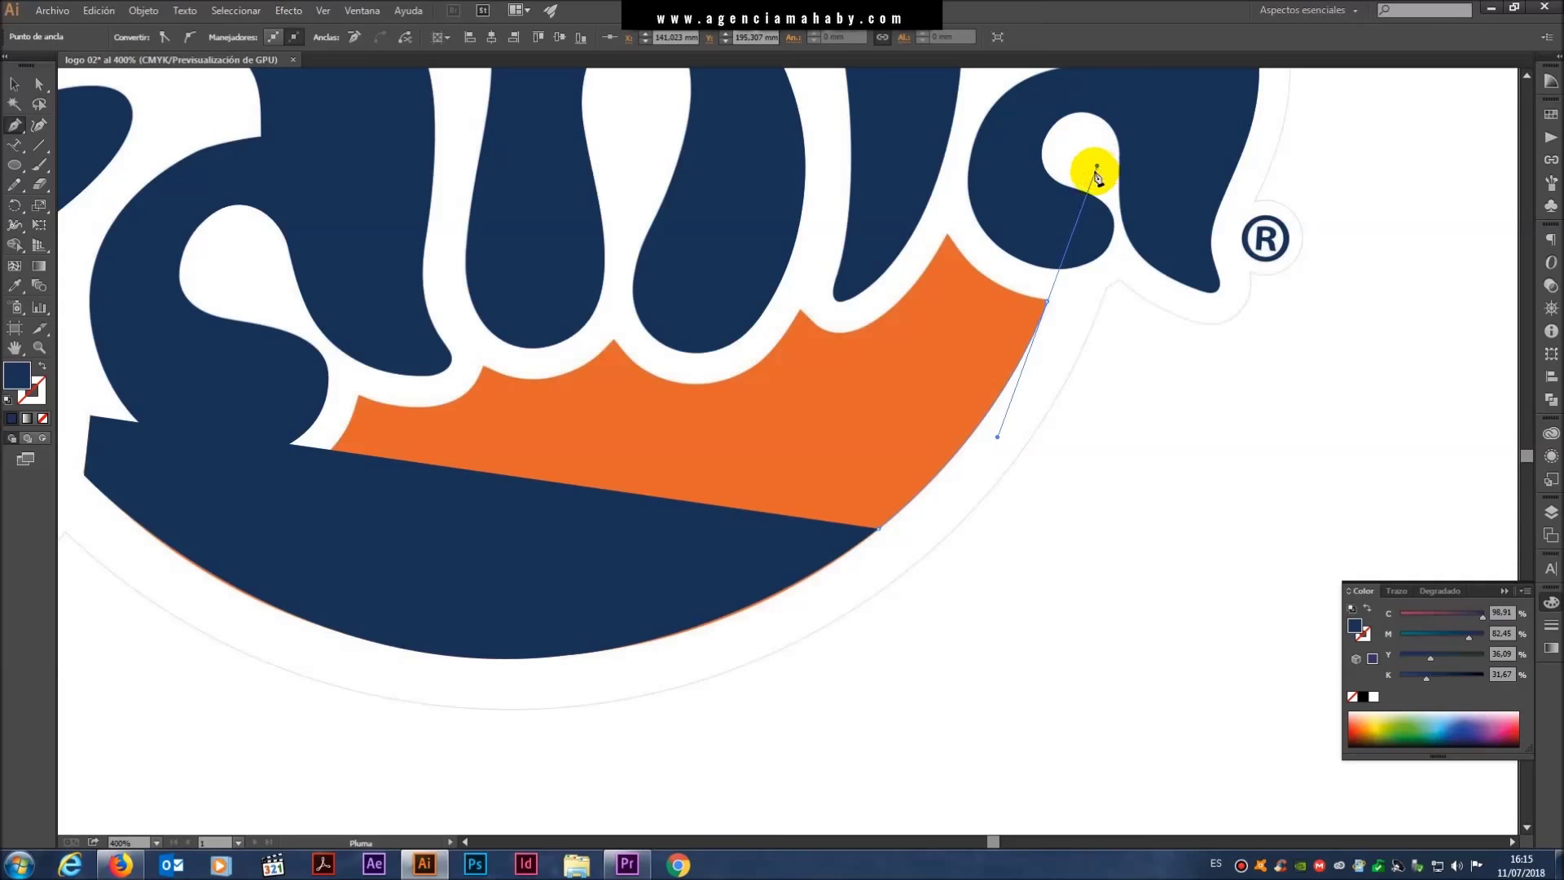
{"action": "left_click_drag", "start_coordinate": [1092, 173], "coordinate": [1097, 165]}
{"action": "left_click", "coordinate": [1047, 303]}
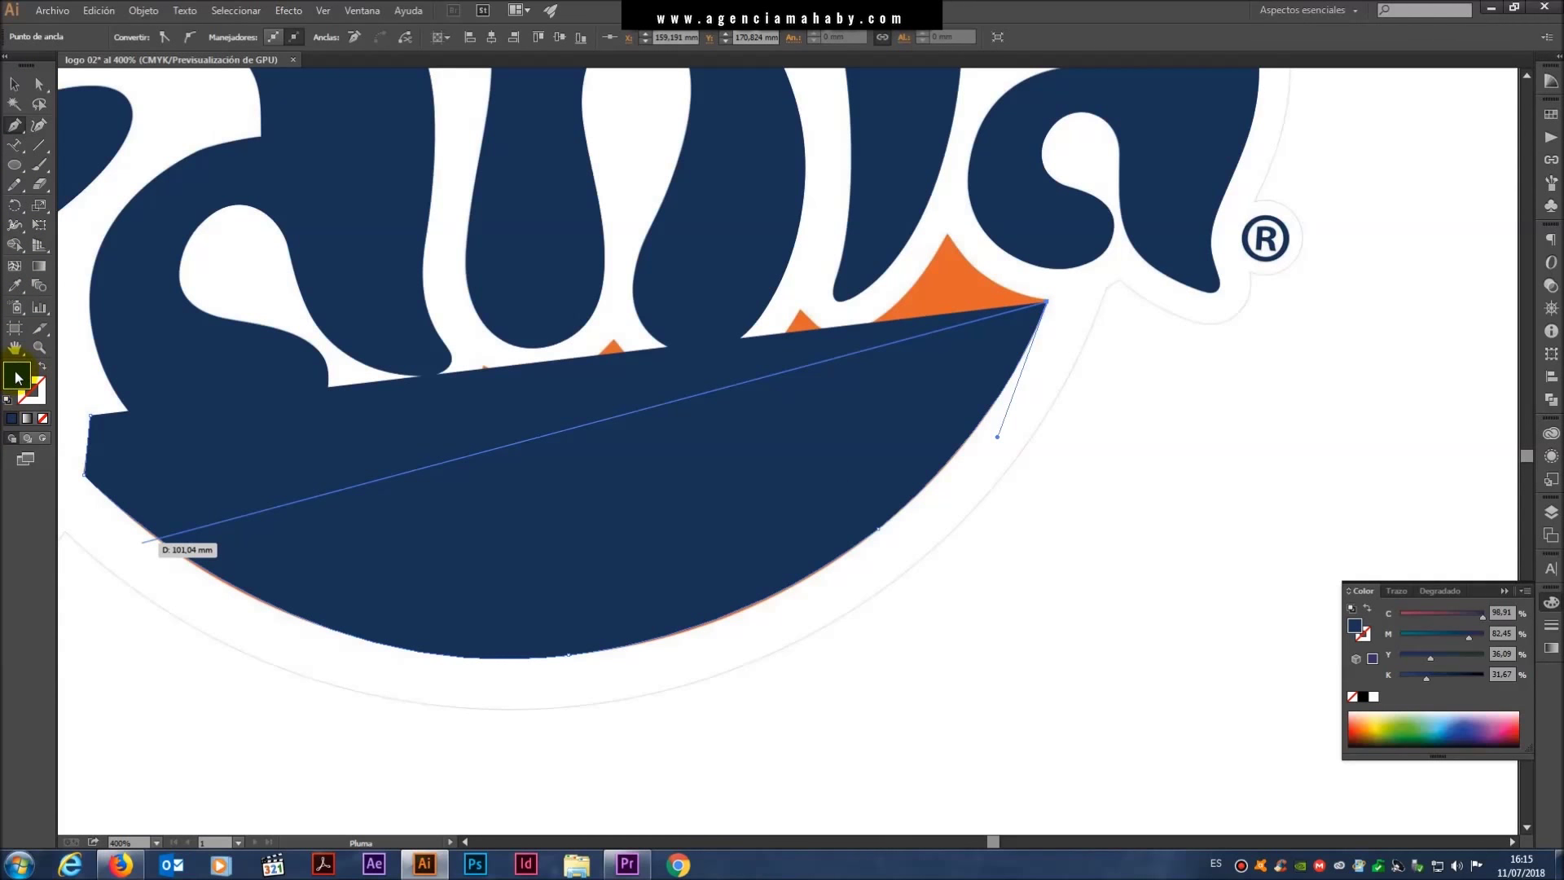
{"action": "left_click", "coordinate": [46, 392]}
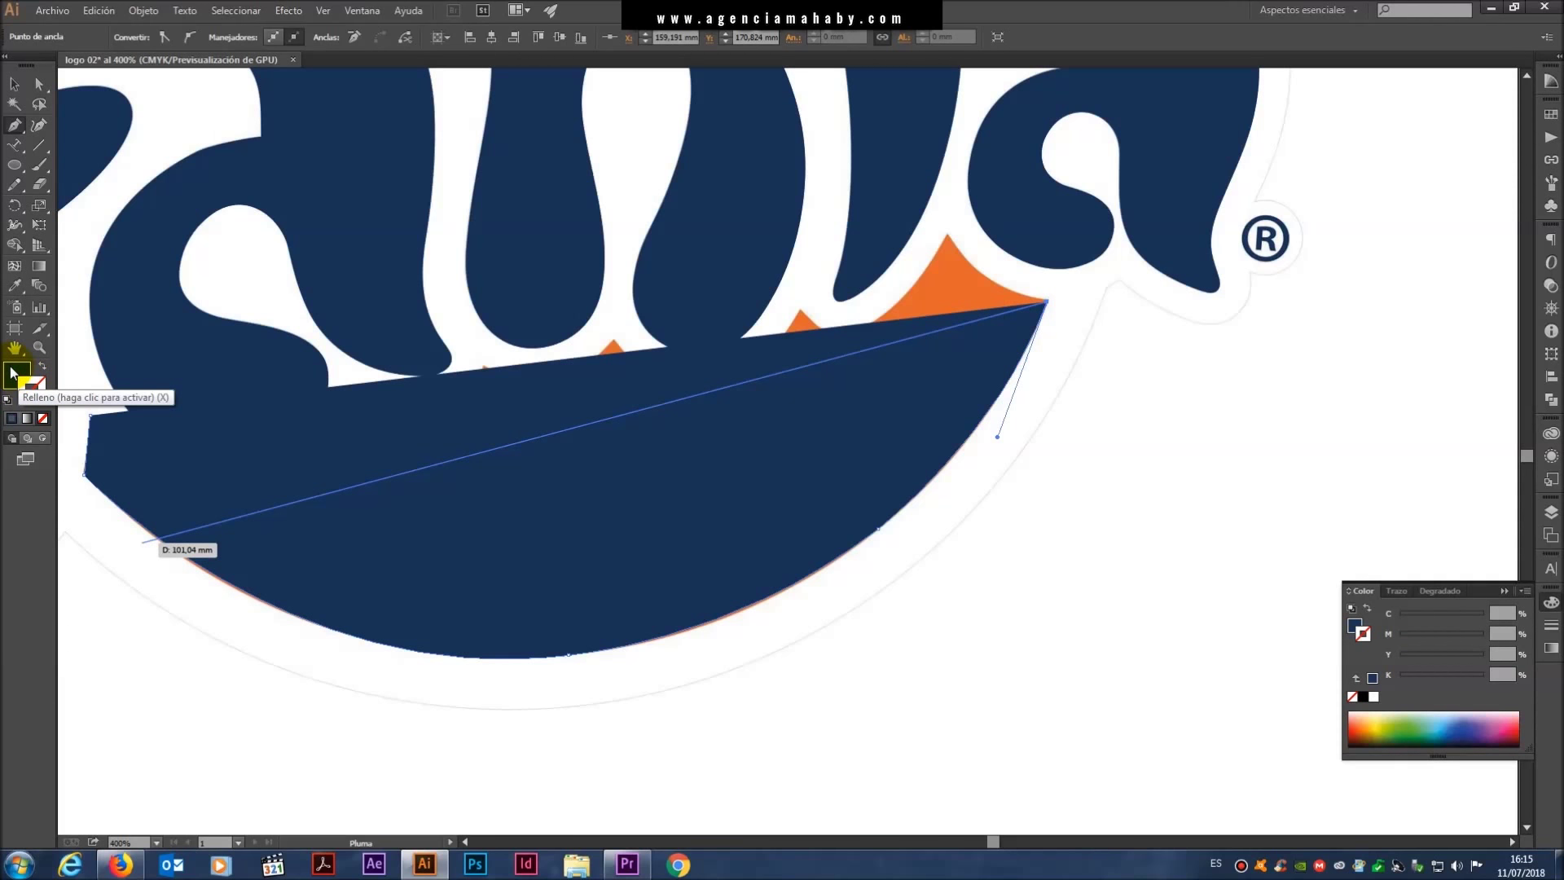
{"action": "left_click", "coordinate": [12, 374]}
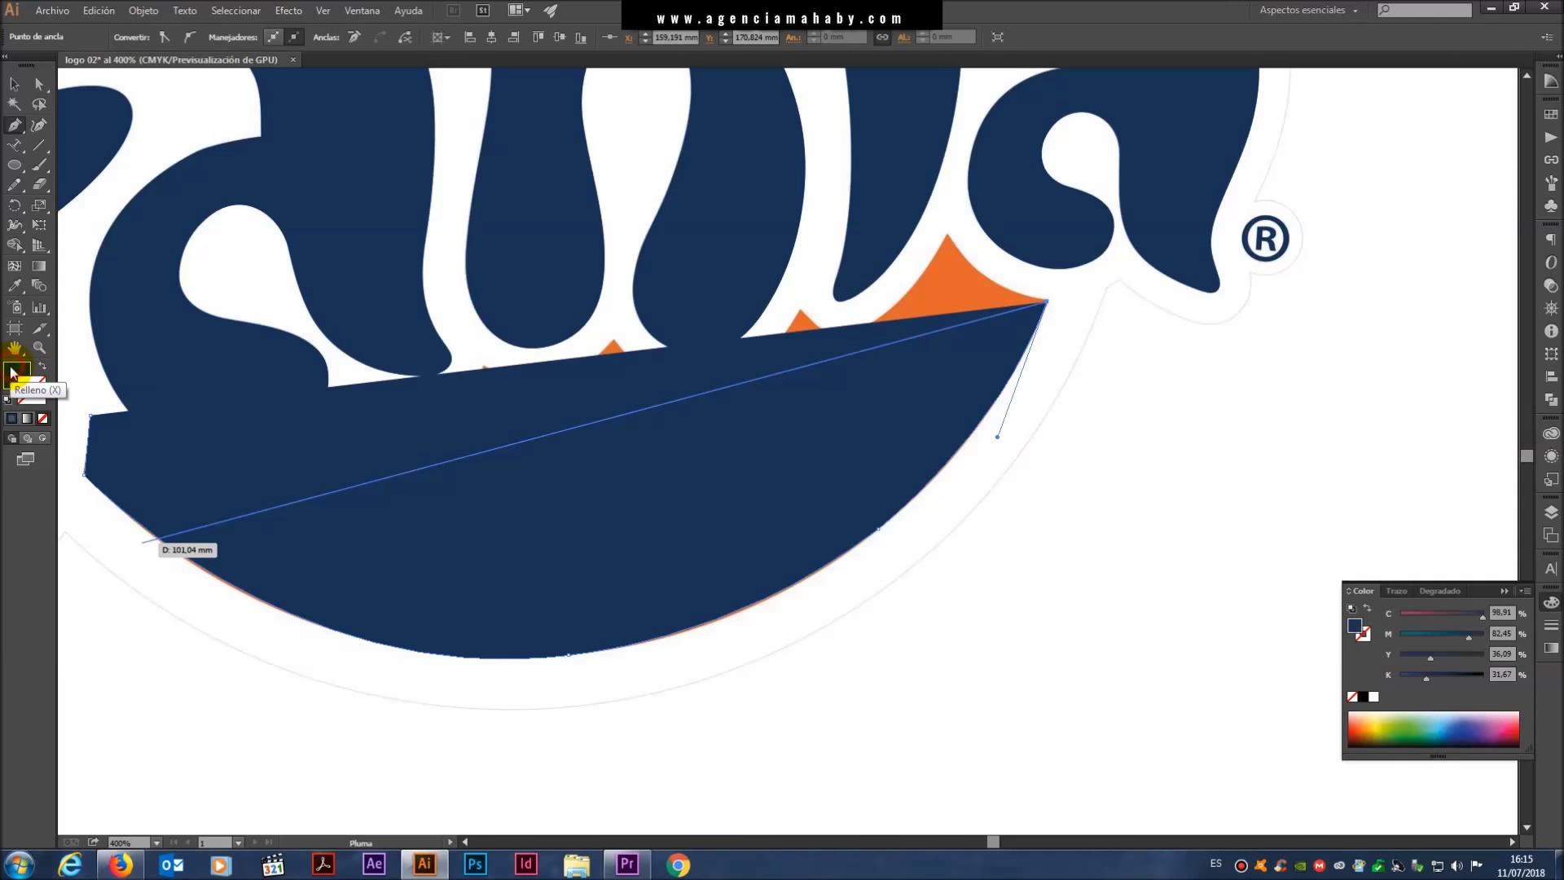
- Remove the new path's fill and add anchors at the orange top corner and first scallop
{"action": "left_click", "coordinate": [44, 420]}
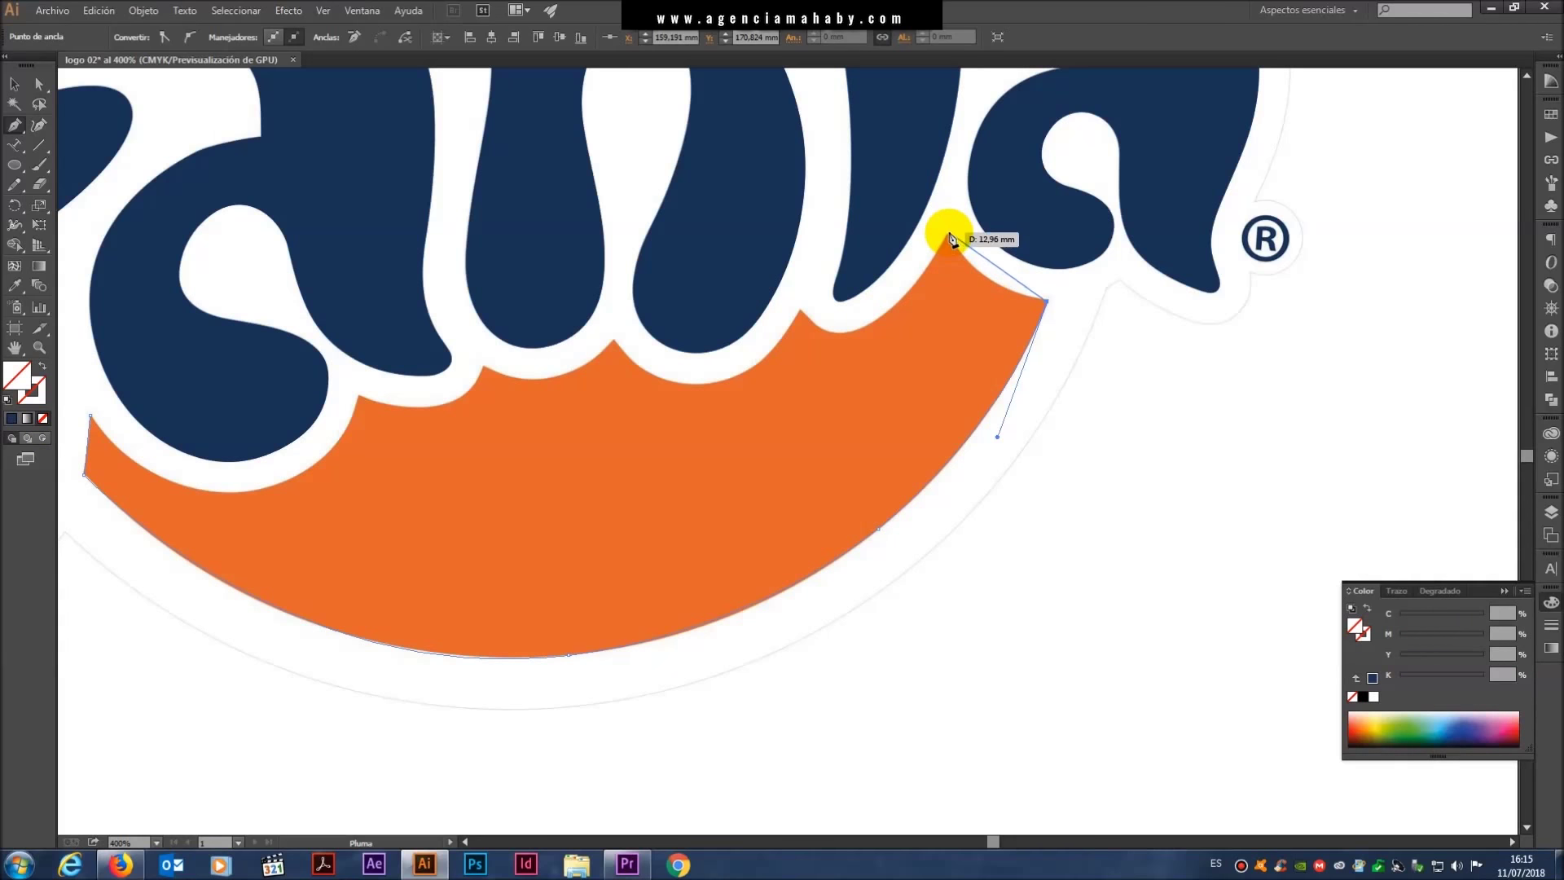
{"action": "left_click_drag", "start_coordinate": [949, 235], "coordinate": [943, 215]}
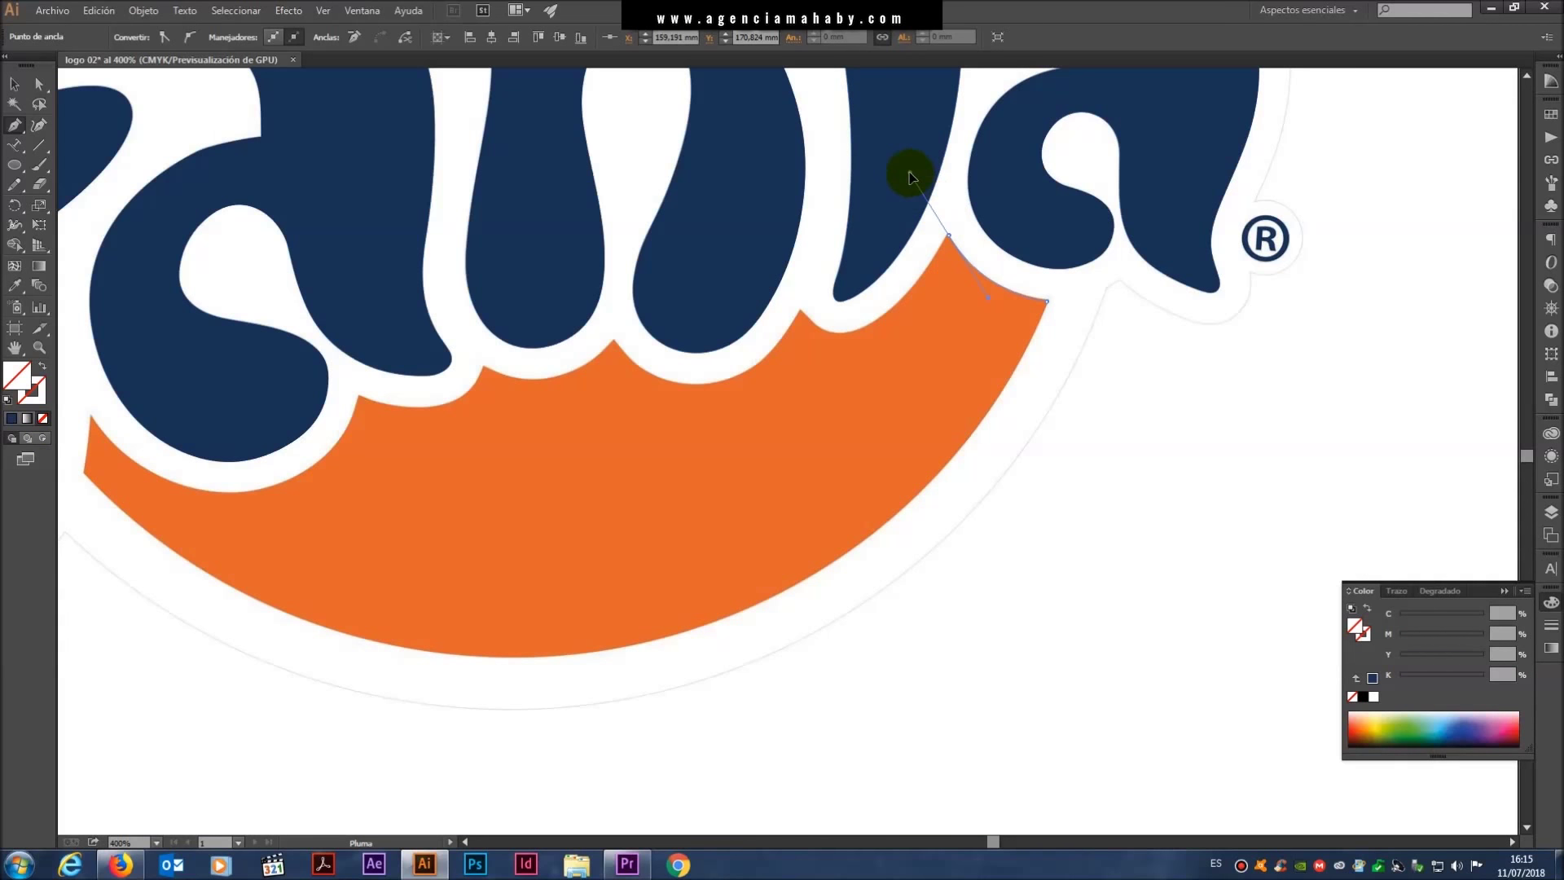
{"action": "left_click", "coordinate": [949, 236]}
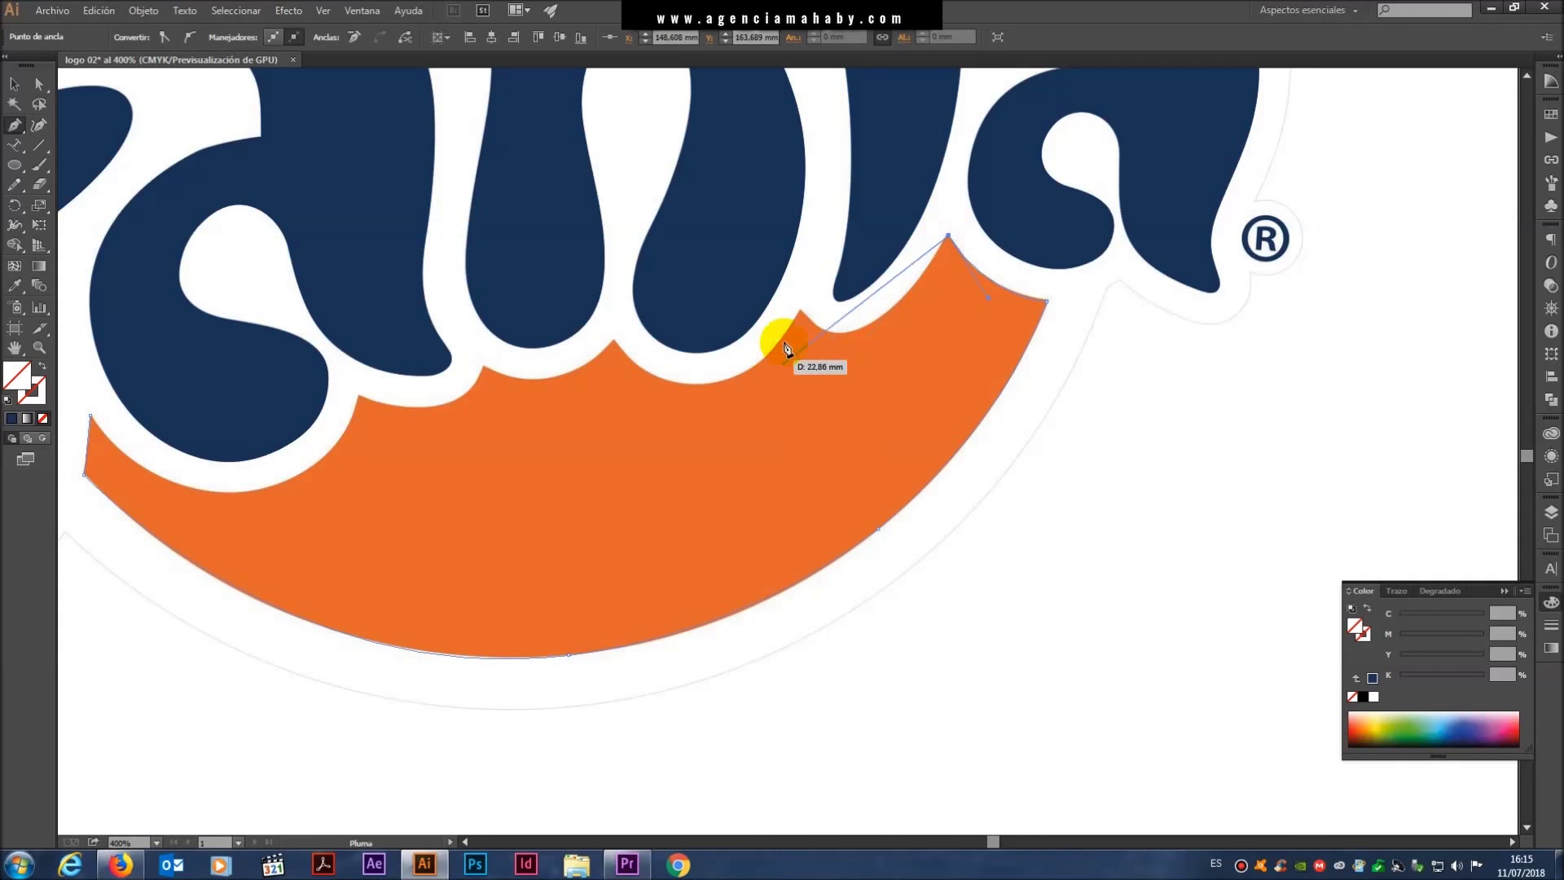
{"action": "left_click_drag", "start_coordinate": [801, 312], "coordinate": [743, 229]}
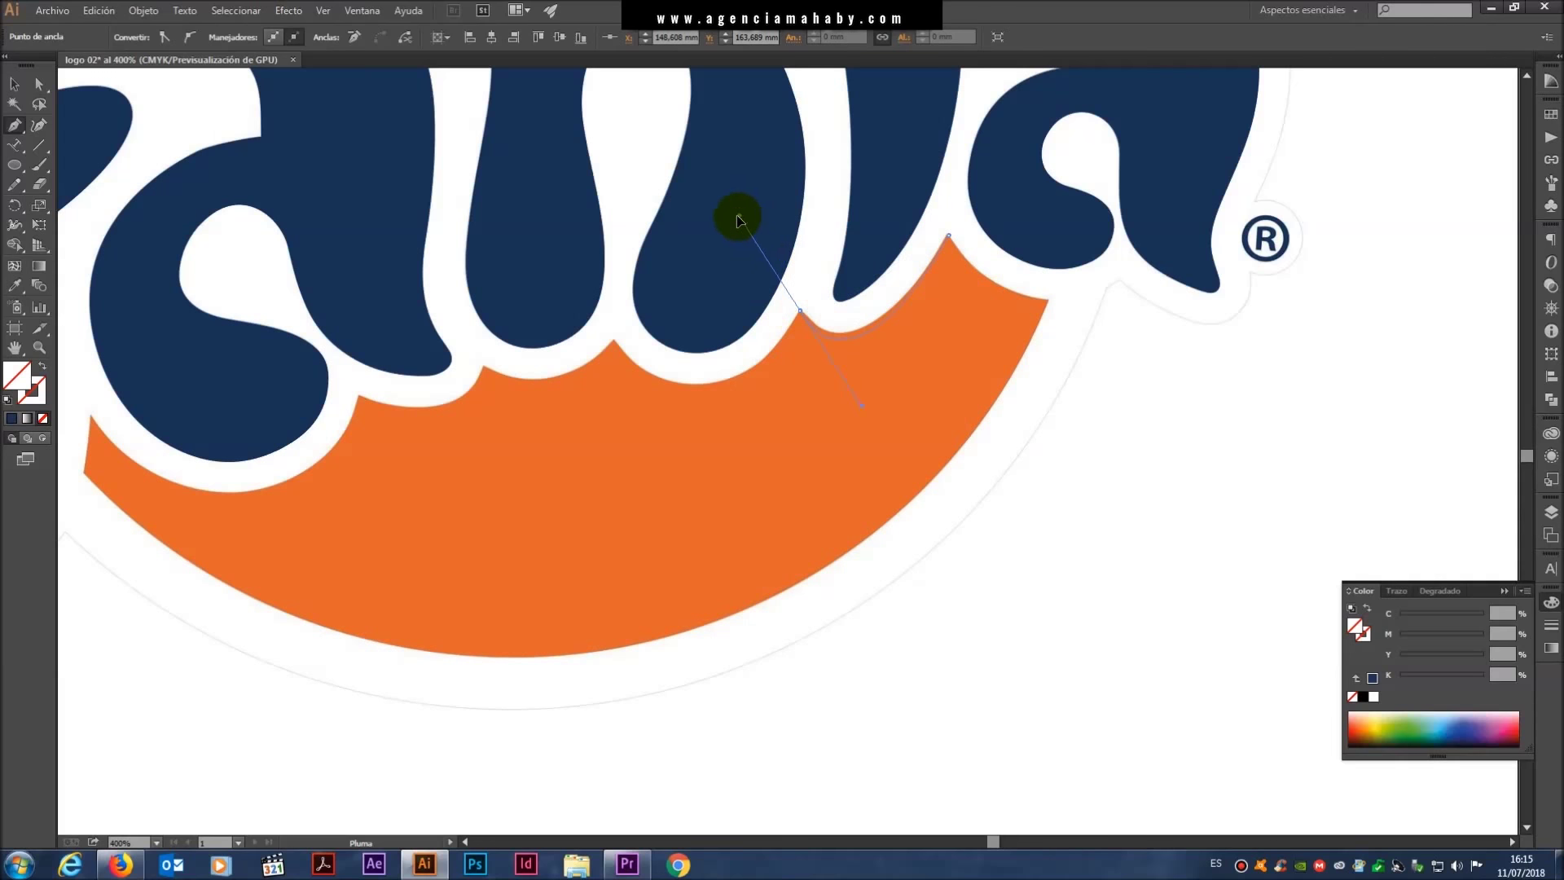
{"action": "left_click_drag", "start_coordinate": [799, 310], "coordinate": [801, 313]}
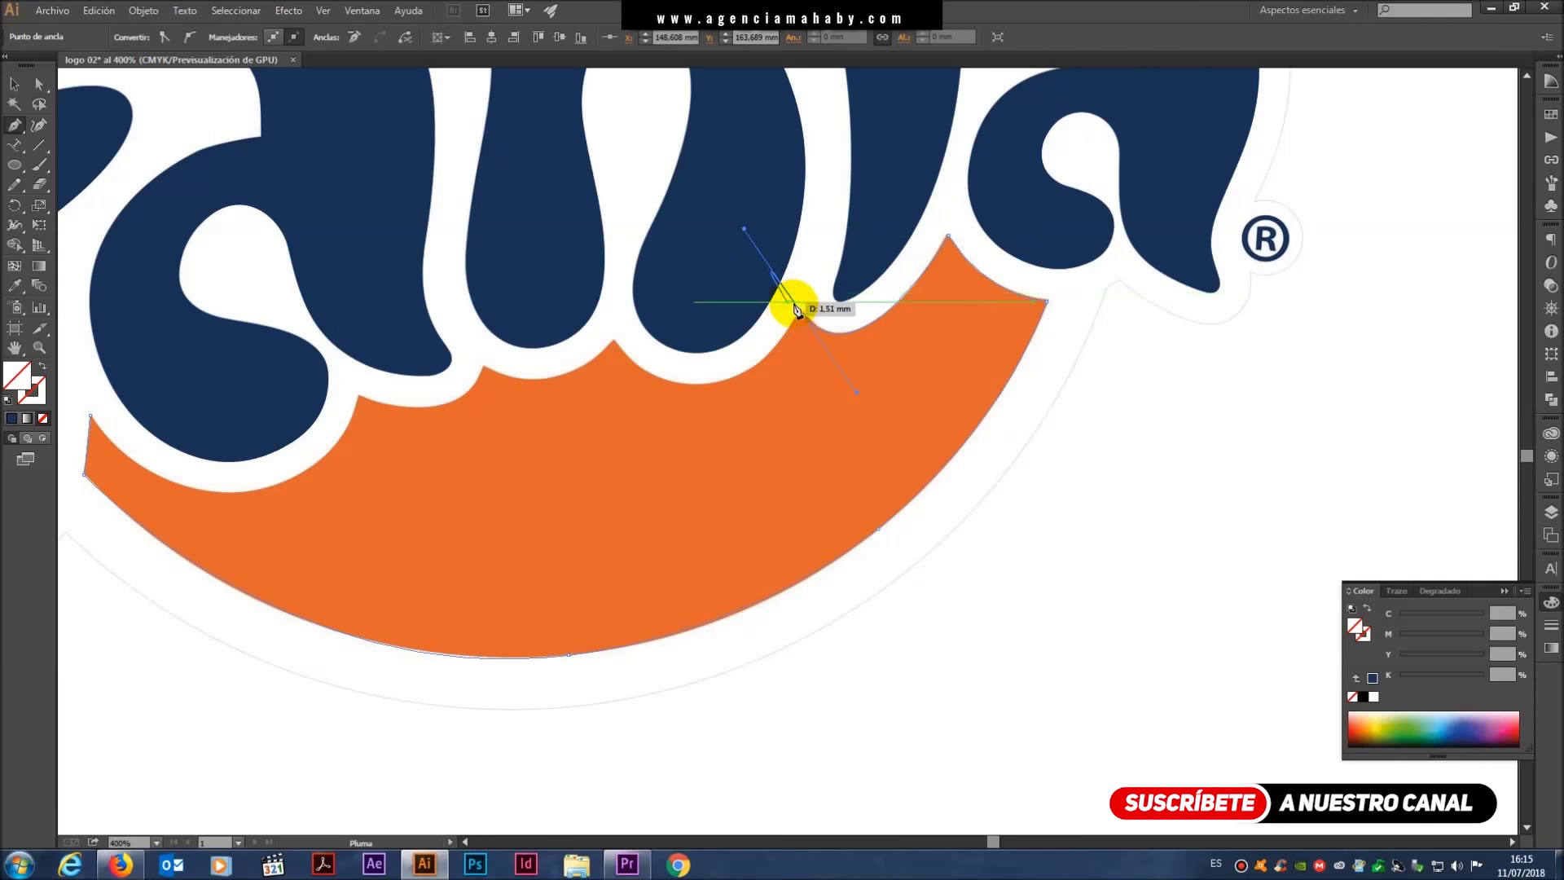
{"action": "left_click", "coordinate": [801, 313]}
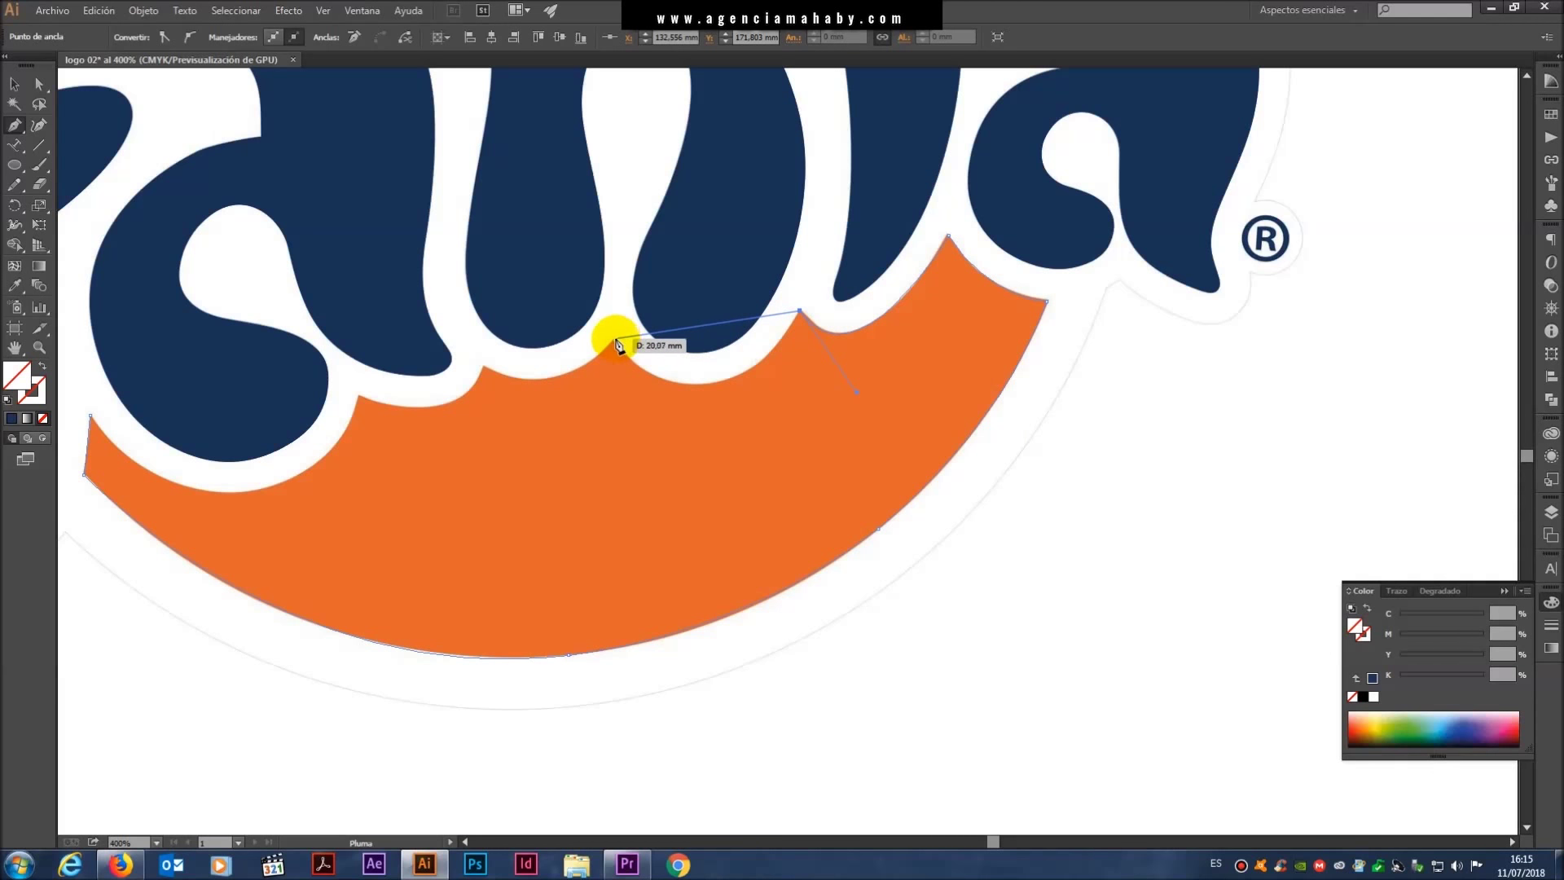
- Trace the remaining scallops under the letters to the F and close the path
{"action": "left_click_drag", "start_coordinate": [615, 343], "coordinate": [509, 236]}
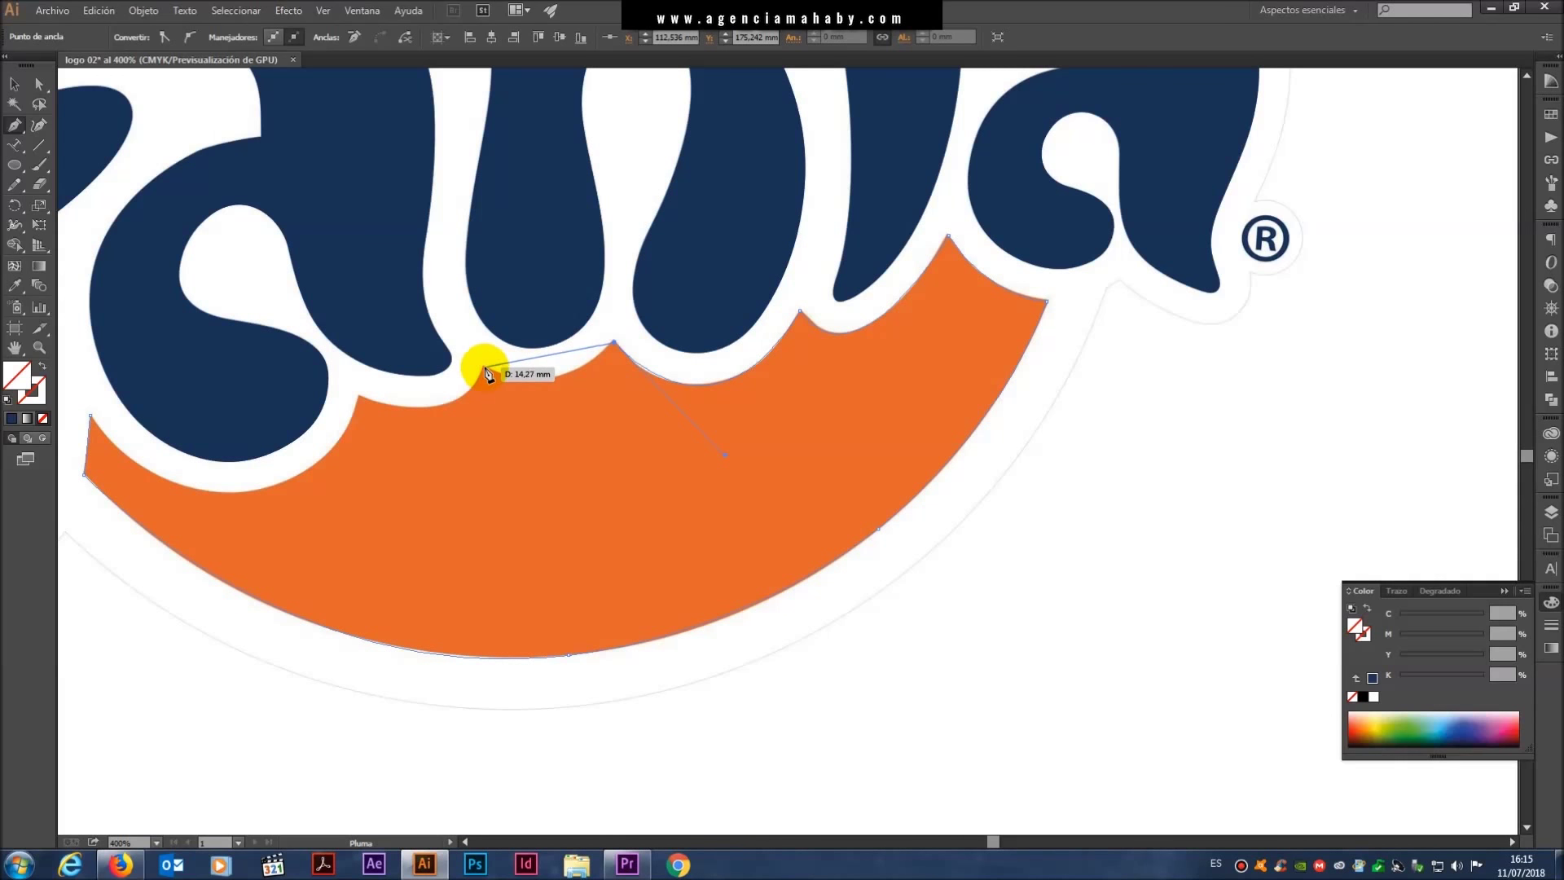
{"action": "left_click_drag", "start_coordinate": [483, 367], "coordinate": [435, 318]}
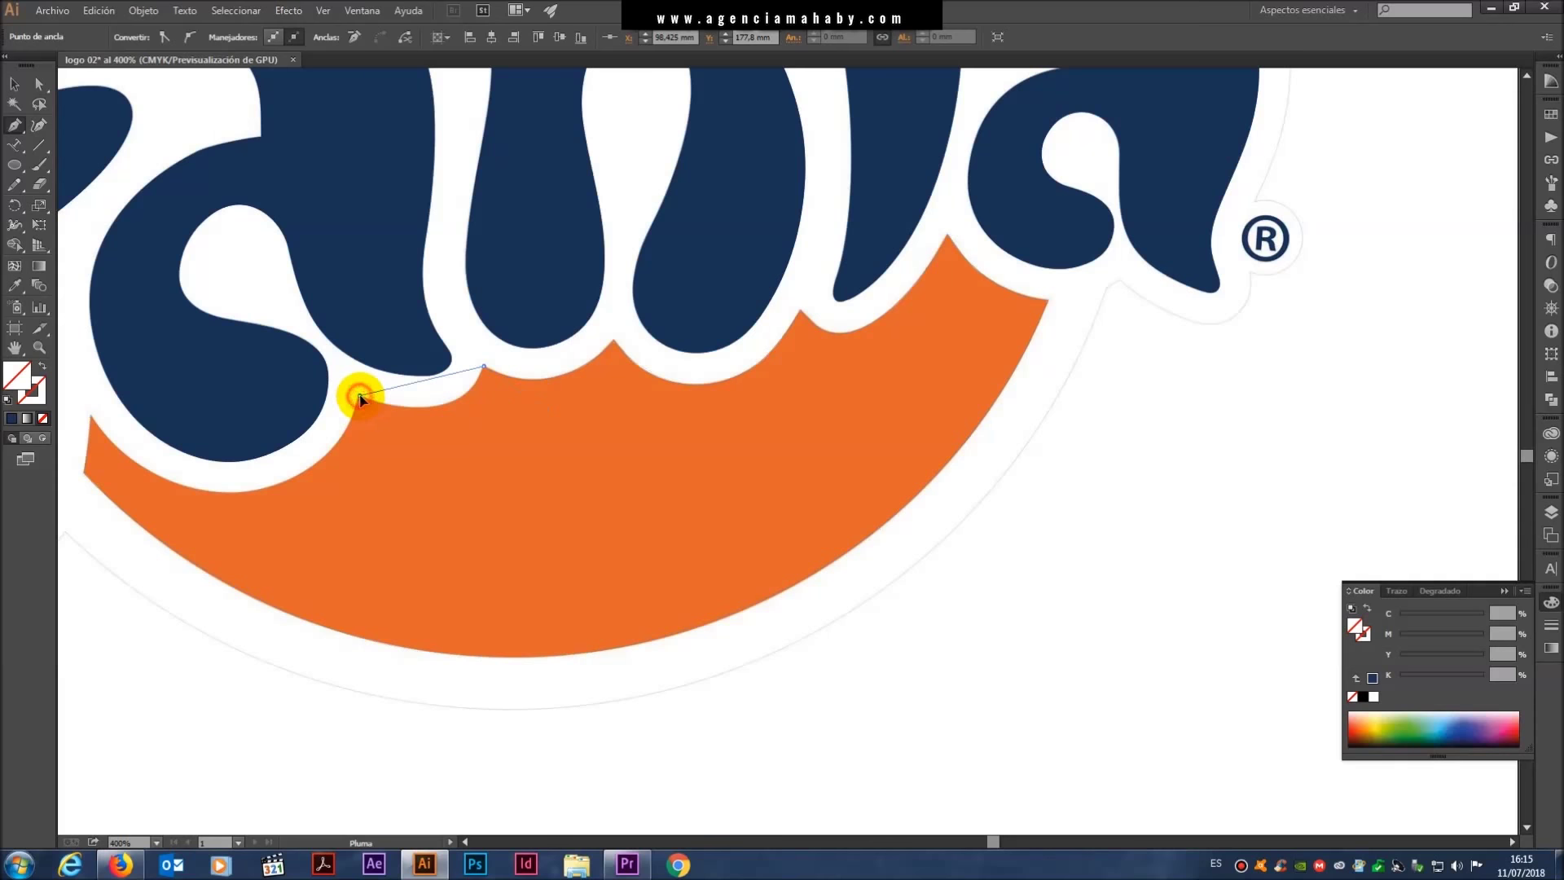
{"action": "mouse_move", "coordinate": [359, 397]}
{"action": "left_mouse_down"}
{"action": "mouse_move", "coordinate": [241, 344]}
{"action": "mouse_move", "coordinate": [255, 356]}
{"action": "left_mouse_up"}
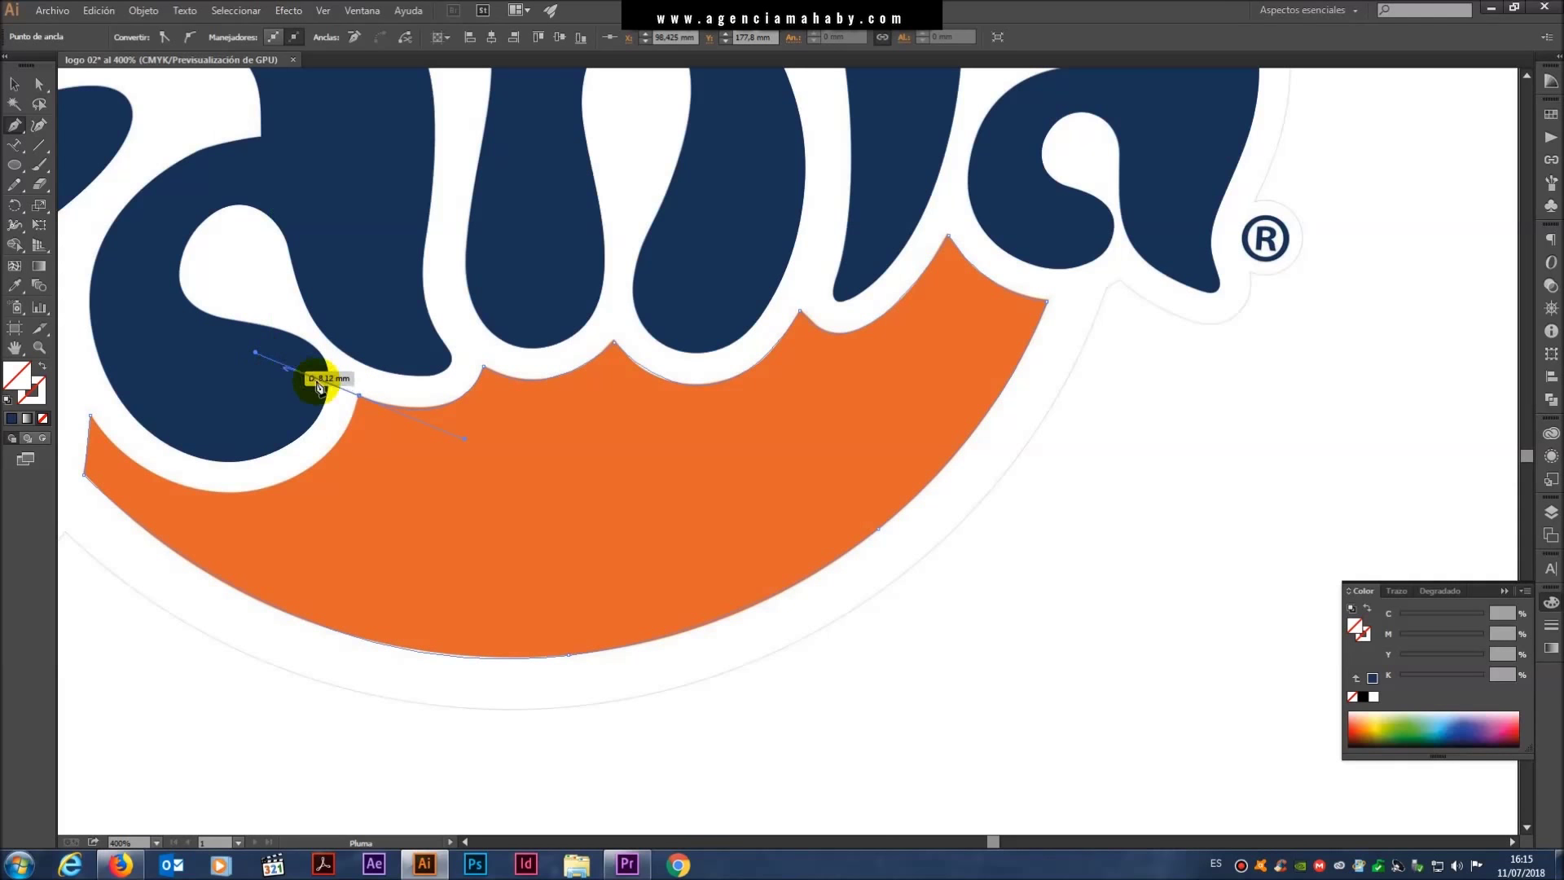
{"action": "left_click", "coordinate": [360, 397]}
{"action": "left_click_drag", "start_coordinate": [359, 396], "coordinate": [591, 507]}
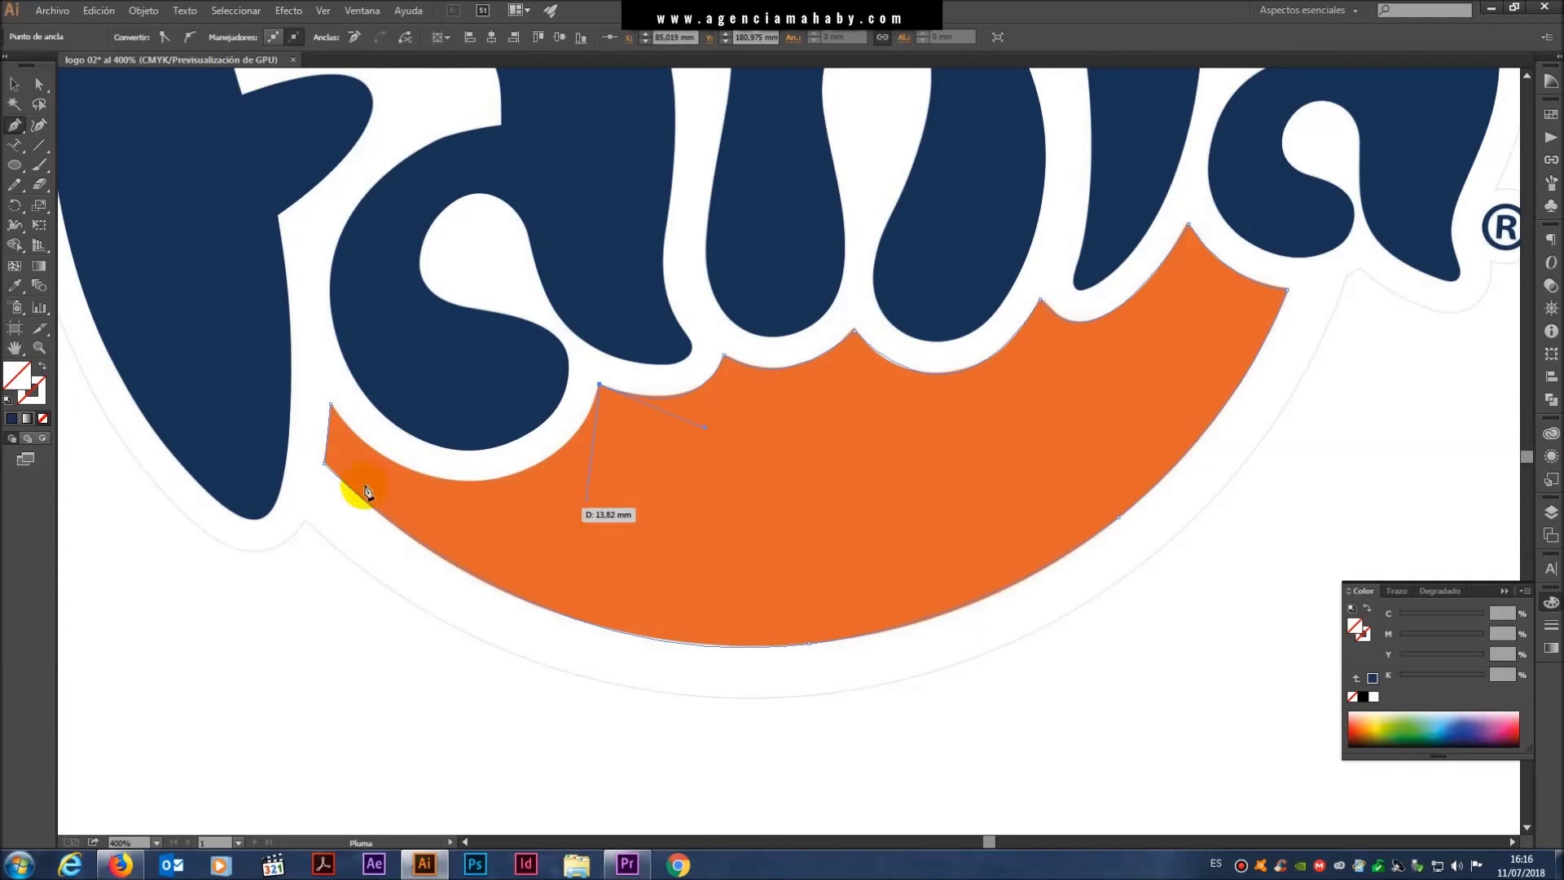
{"action": "left_click", "coordinate": [330, 405]}
{"action": "left_click_drag", "start_coordinate": [316, 316], "coordinate": [150, 218]}
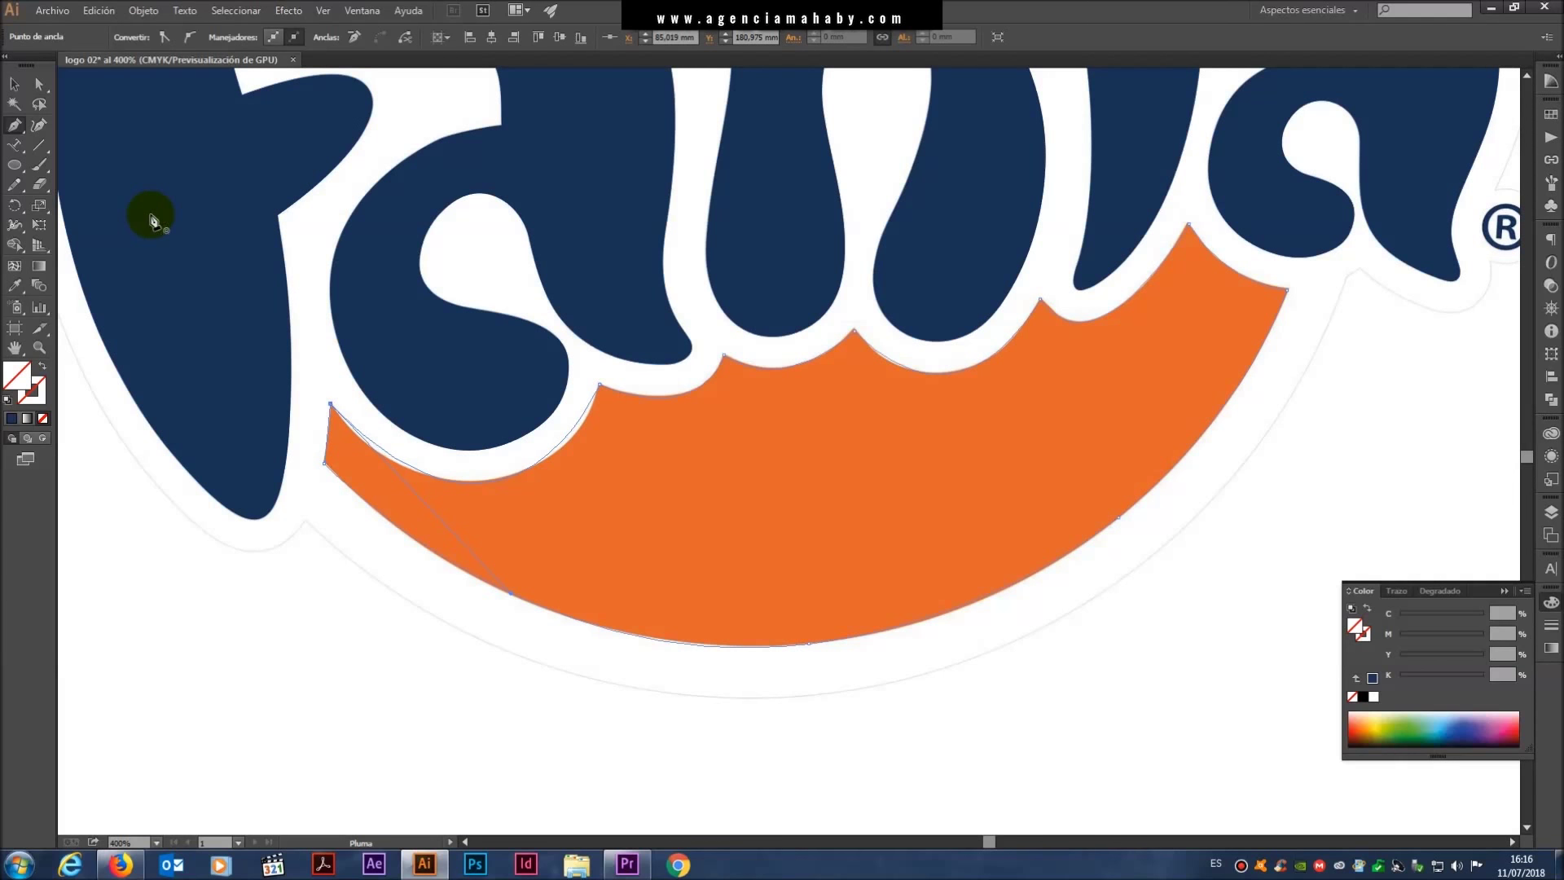
- Rework the curve under the 'a', close the path again and select the finished shape
{"action": "left_click", "coordinate": [473, 476], "text": "ctrl"}
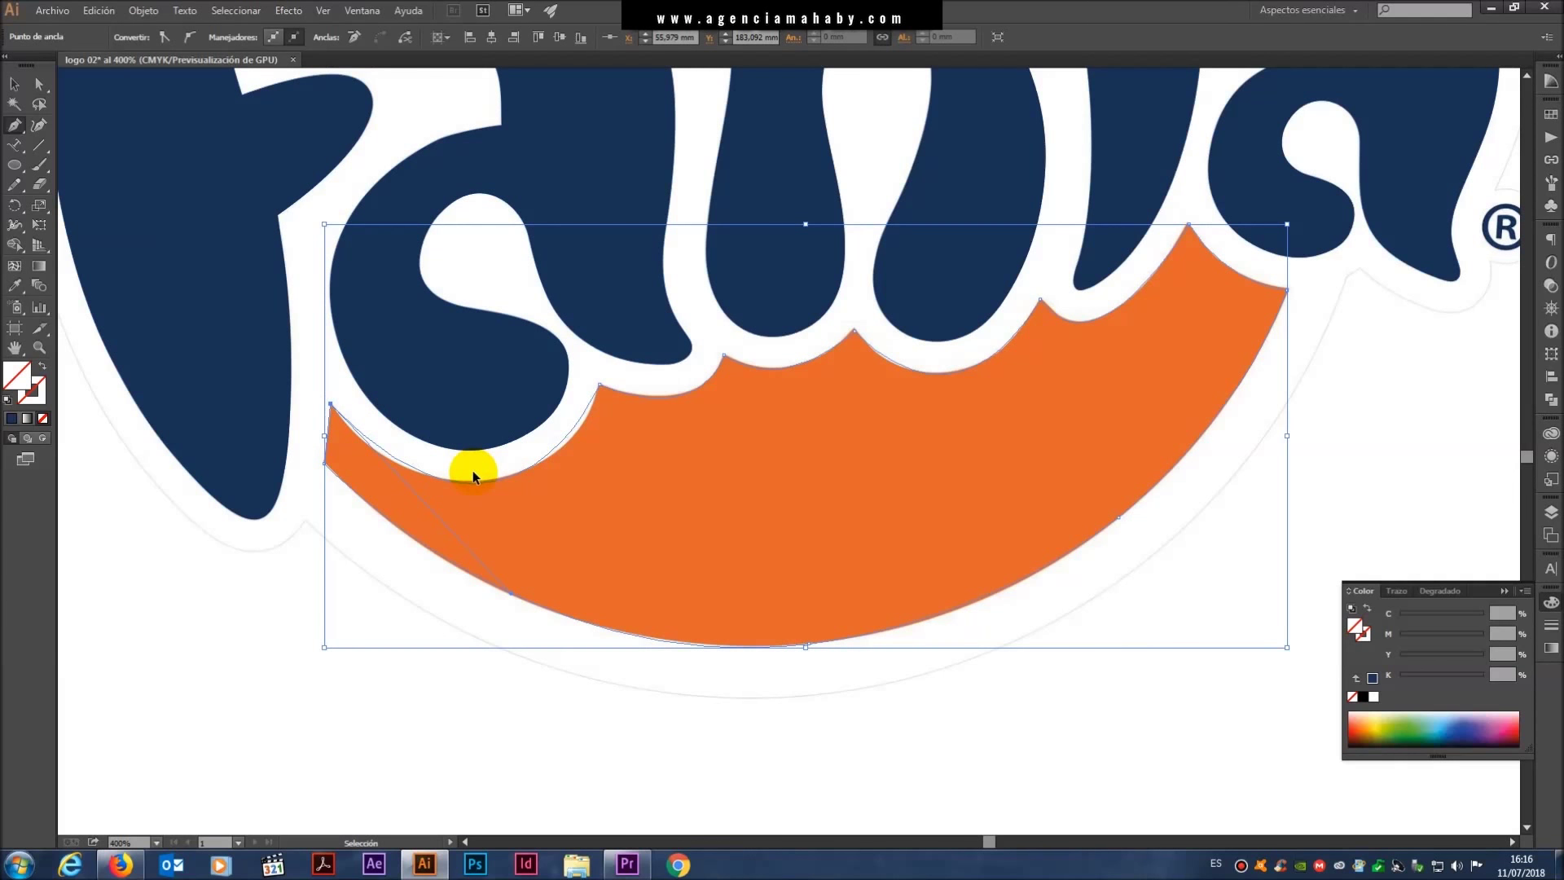
{"action": "left_click_drag", "start_coordinate": [474, 477], "coordinate": [520, 480]}
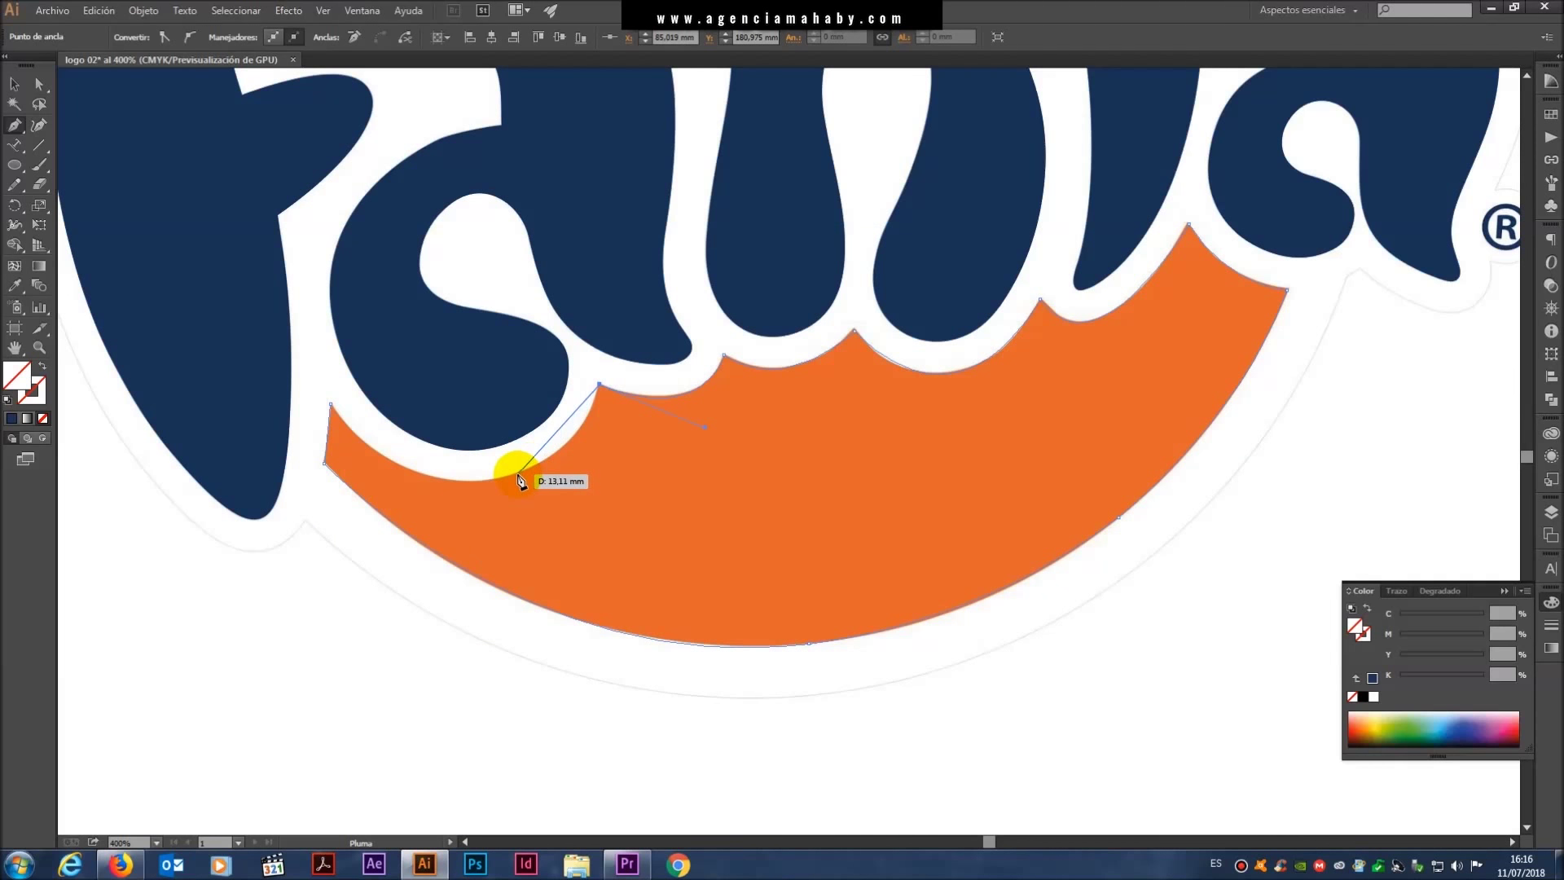
{"action": "left_click_drag", "start_coordinate": [517, 472], "coordinate": [456, 492]}
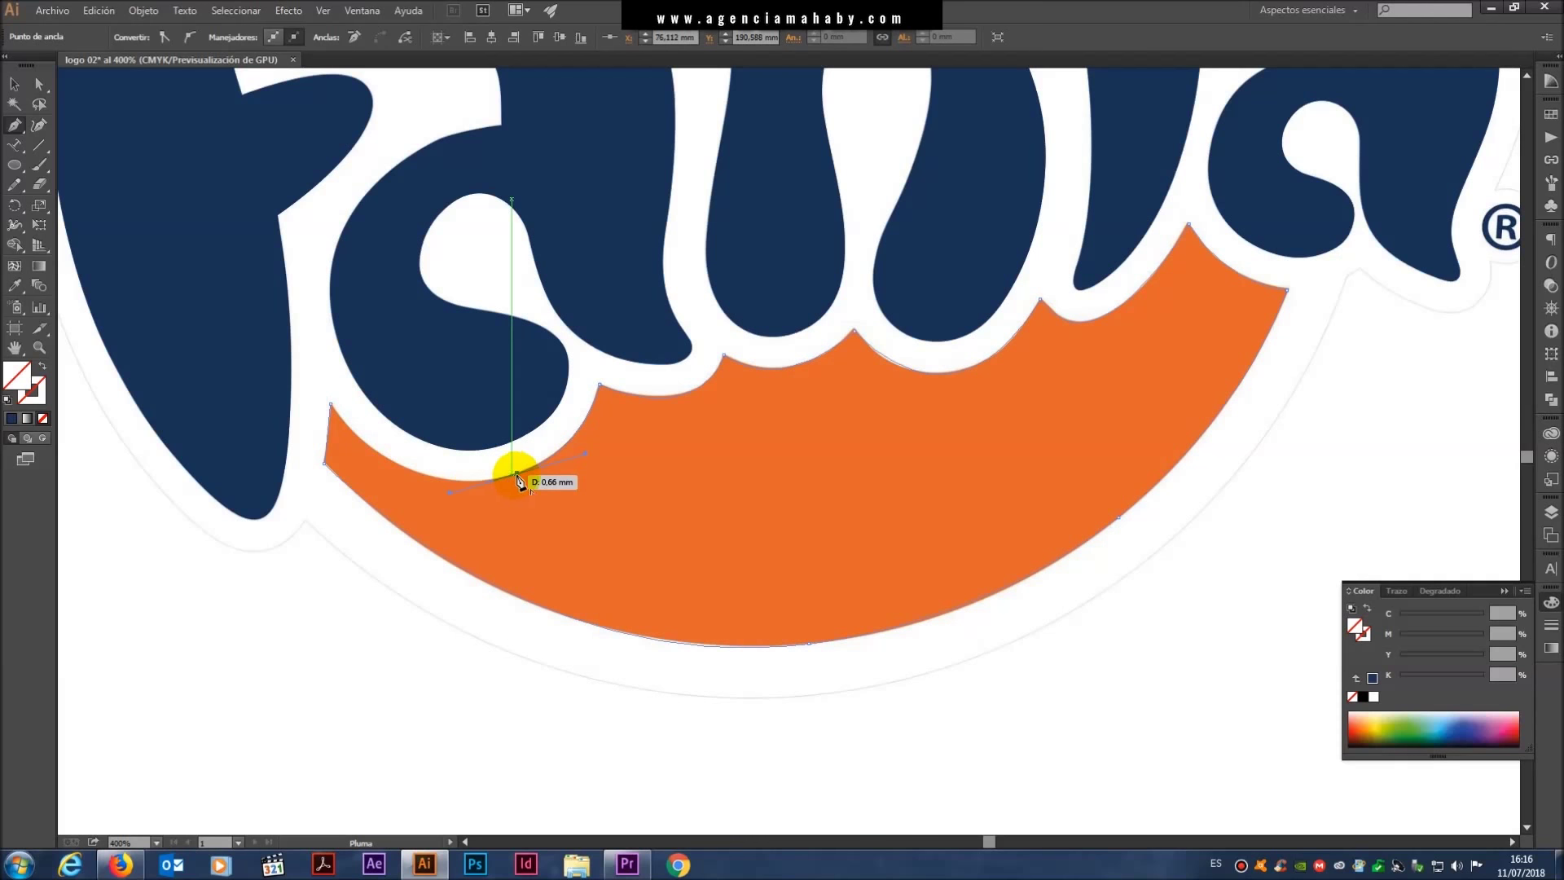
{"action": "left_click", "coordinate": [517, 472]}
{"action": "mouse_move", "coordinate": [339, 413]}
{"action": "left_mouse_down"}
{"action": "mouse_move", "coordinate": [236, 317]}
{"action": "mouse_move", "coordinate": [254, 290]}
{"action": "left_mouse_up"}
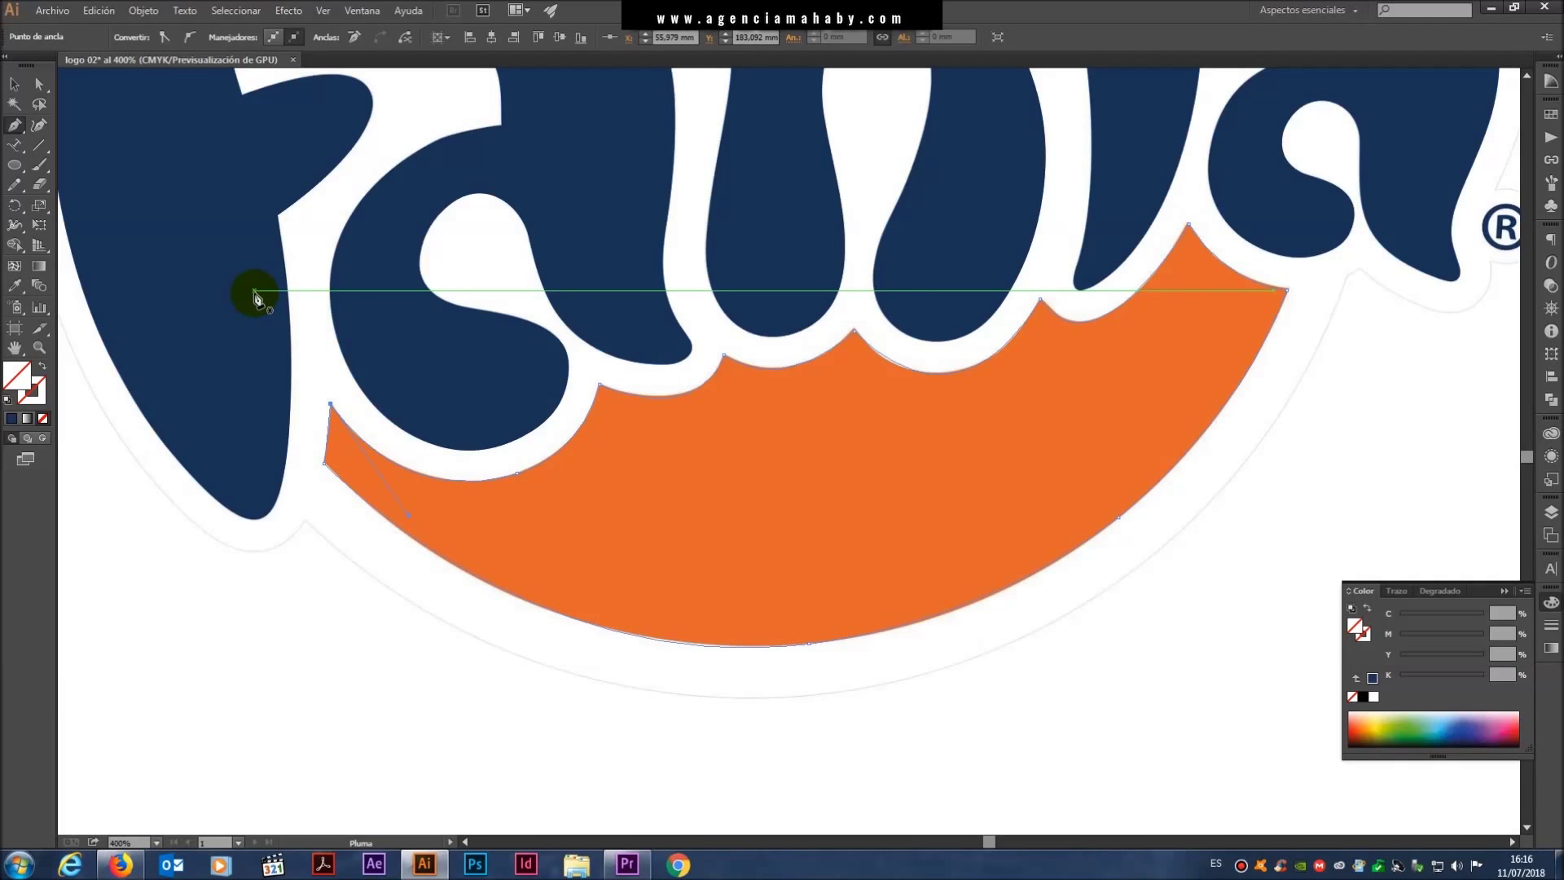
{"action": "left_click", "coordinate": [21, 87]}
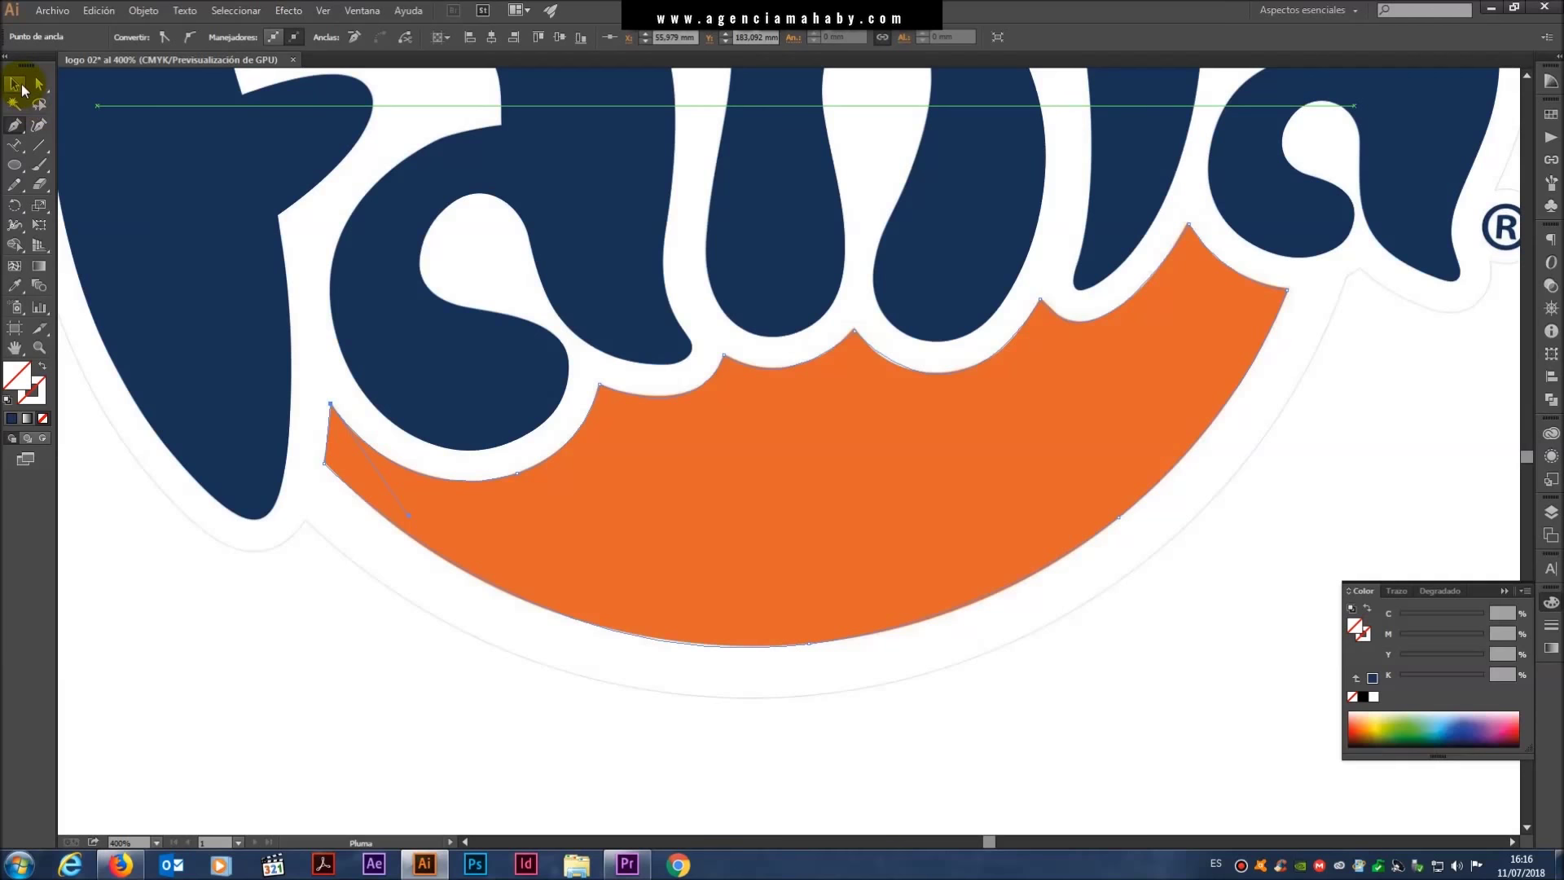
{"action": "left_click", "coordinate": [352, 552]}
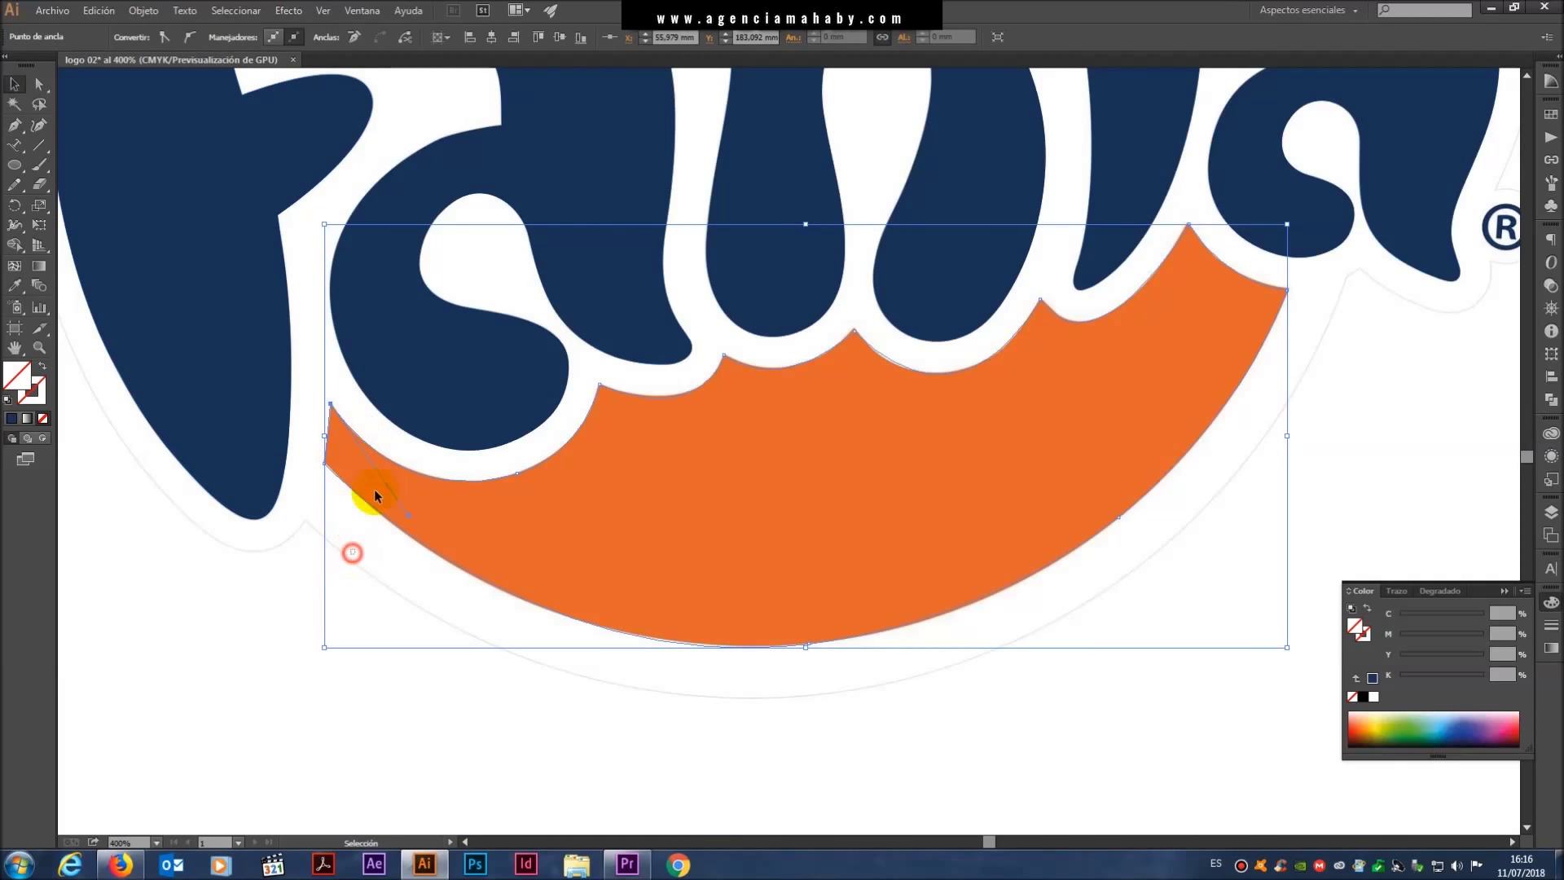
{"action": "left_click", "coordinate": [375, 495]}
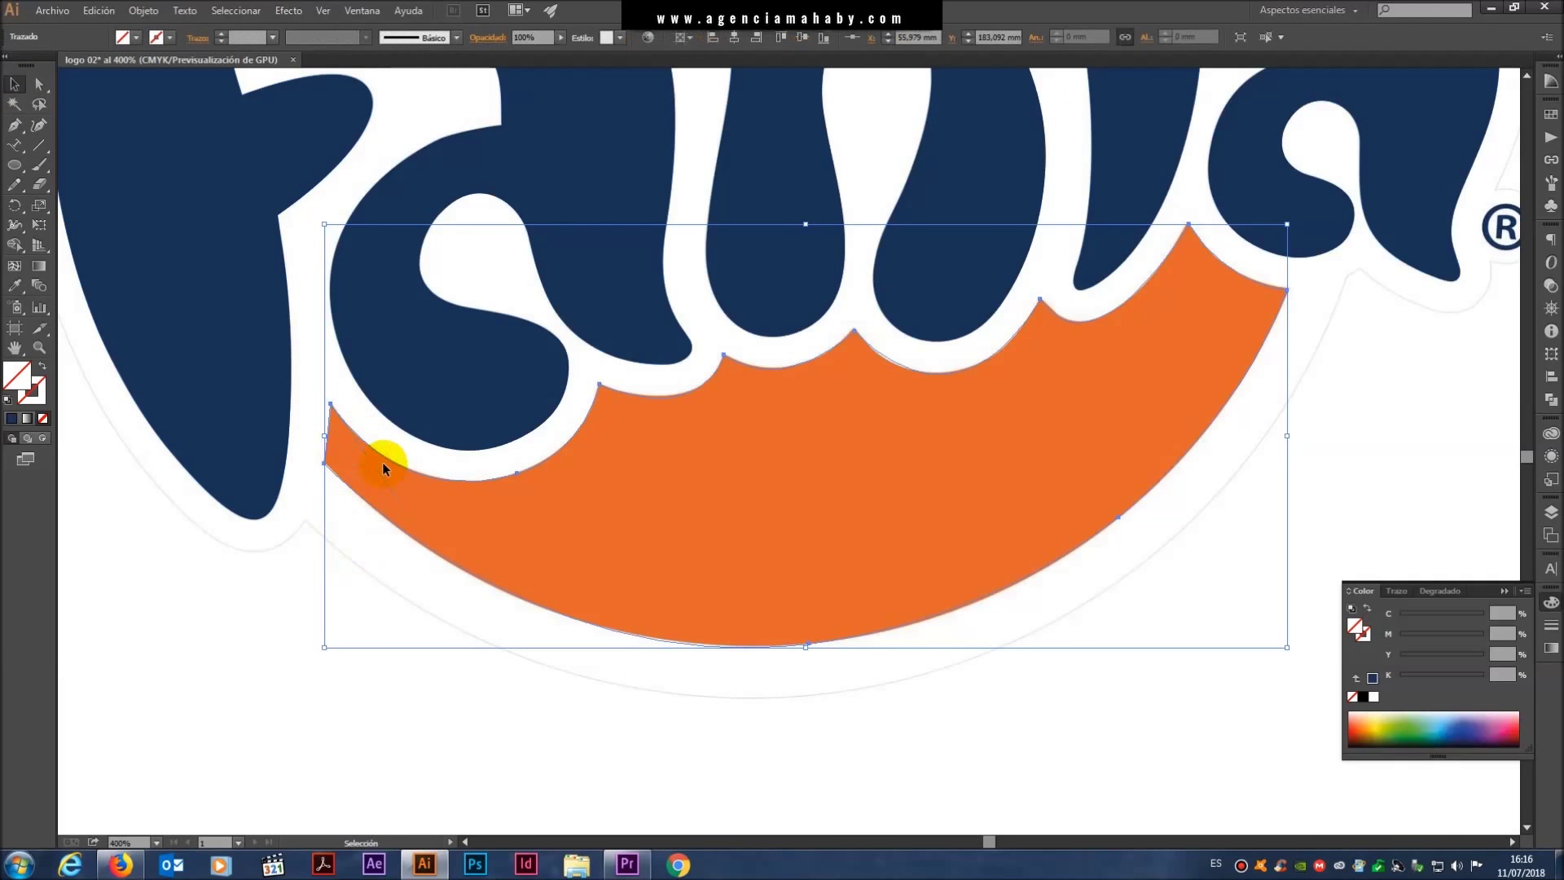
- Fill the traced band with orange sampled via the Eyedropper, then deselect it
{"action": "left_click", "coordinate": [14, 289]}
{"action": "left_click", "coordinate": [822, 525]}
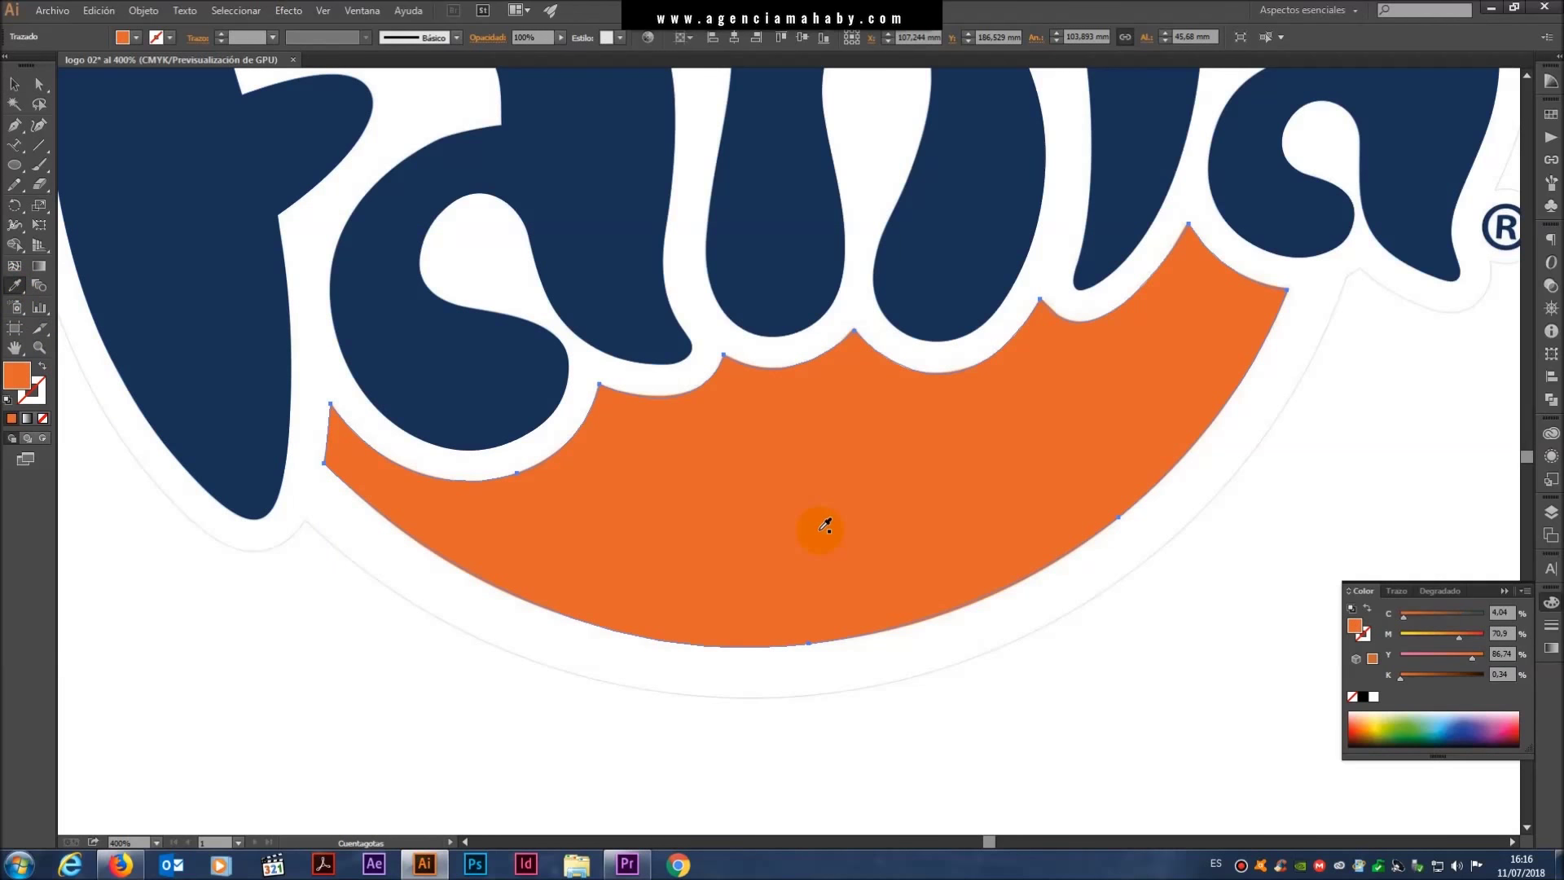
{"action": "key", "text": "v"}
{"action": "left_click", "coordinate": [530, 705]}
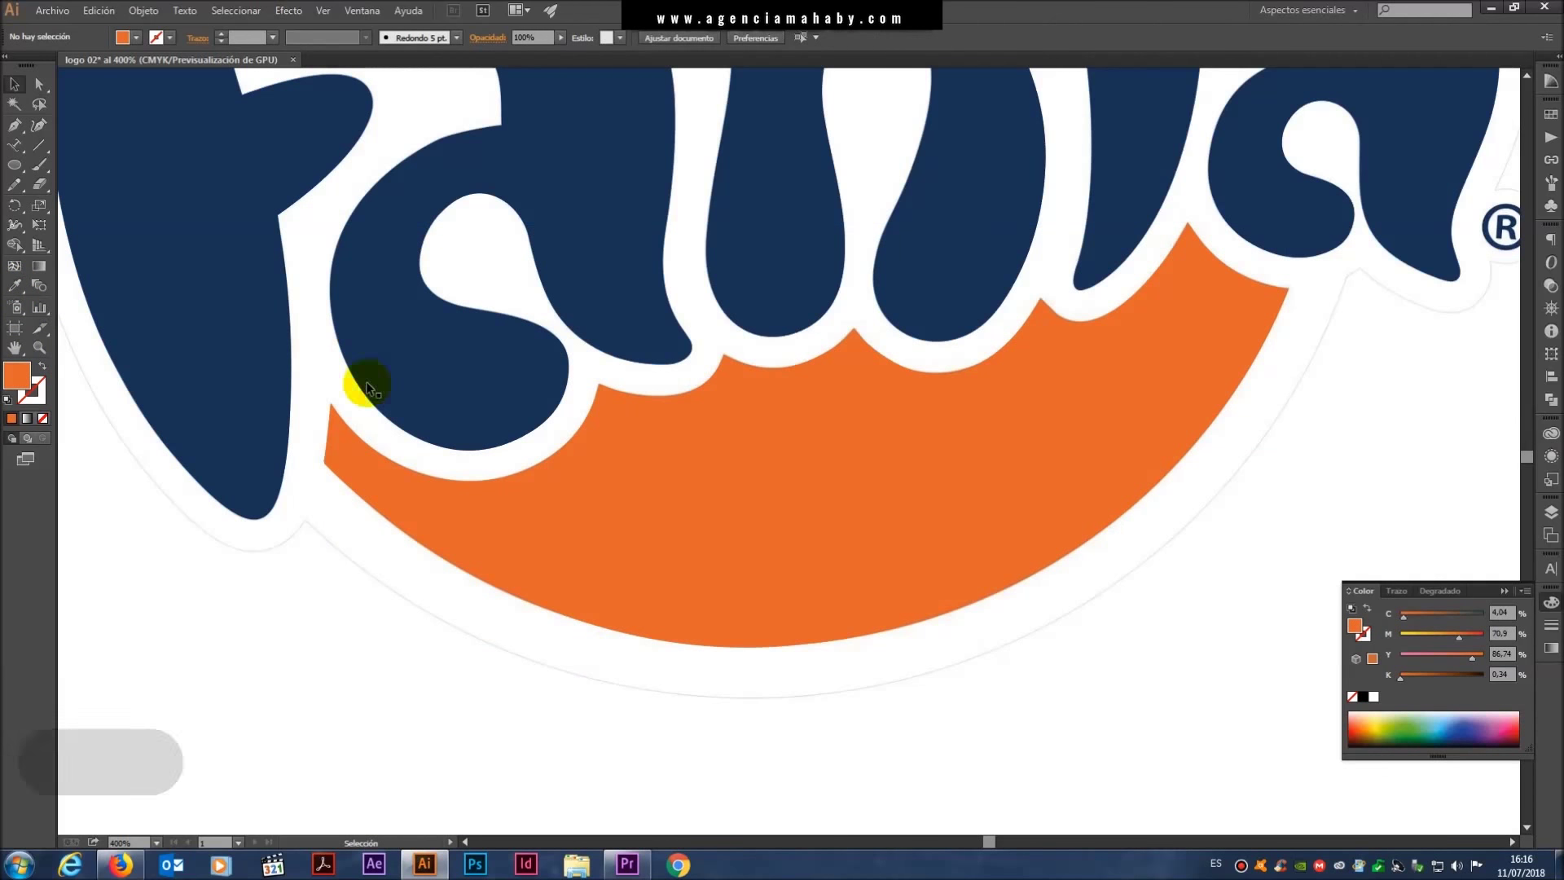
{"action": "left_click_drag", "start_coordinate": [906, 466], "coordinate": [660, 661]}
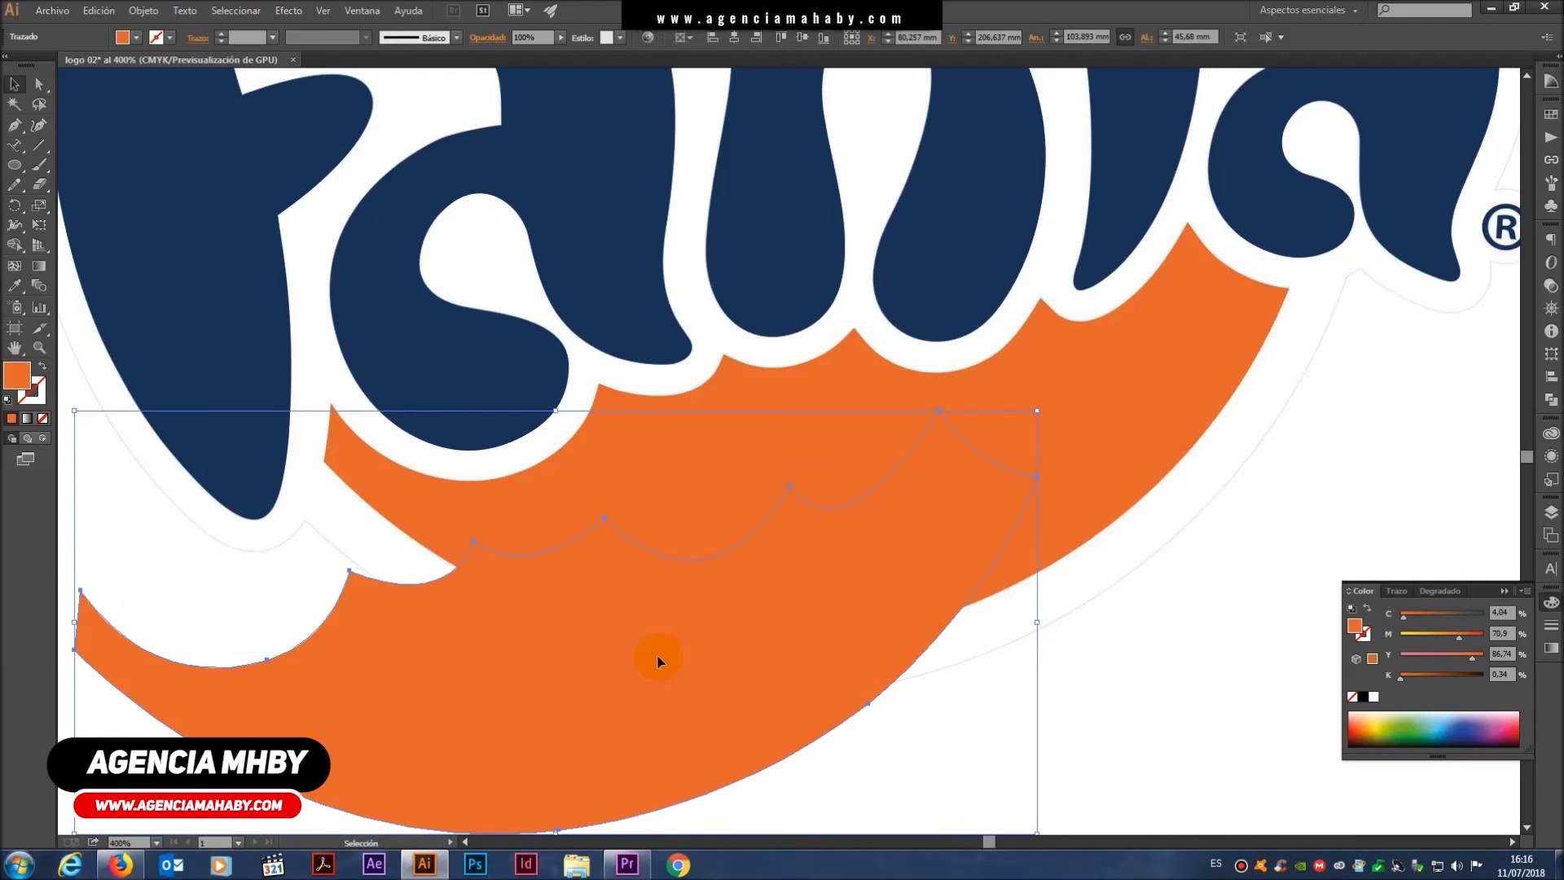
{"action": "left_click", "coordinate": [1292, 377]}
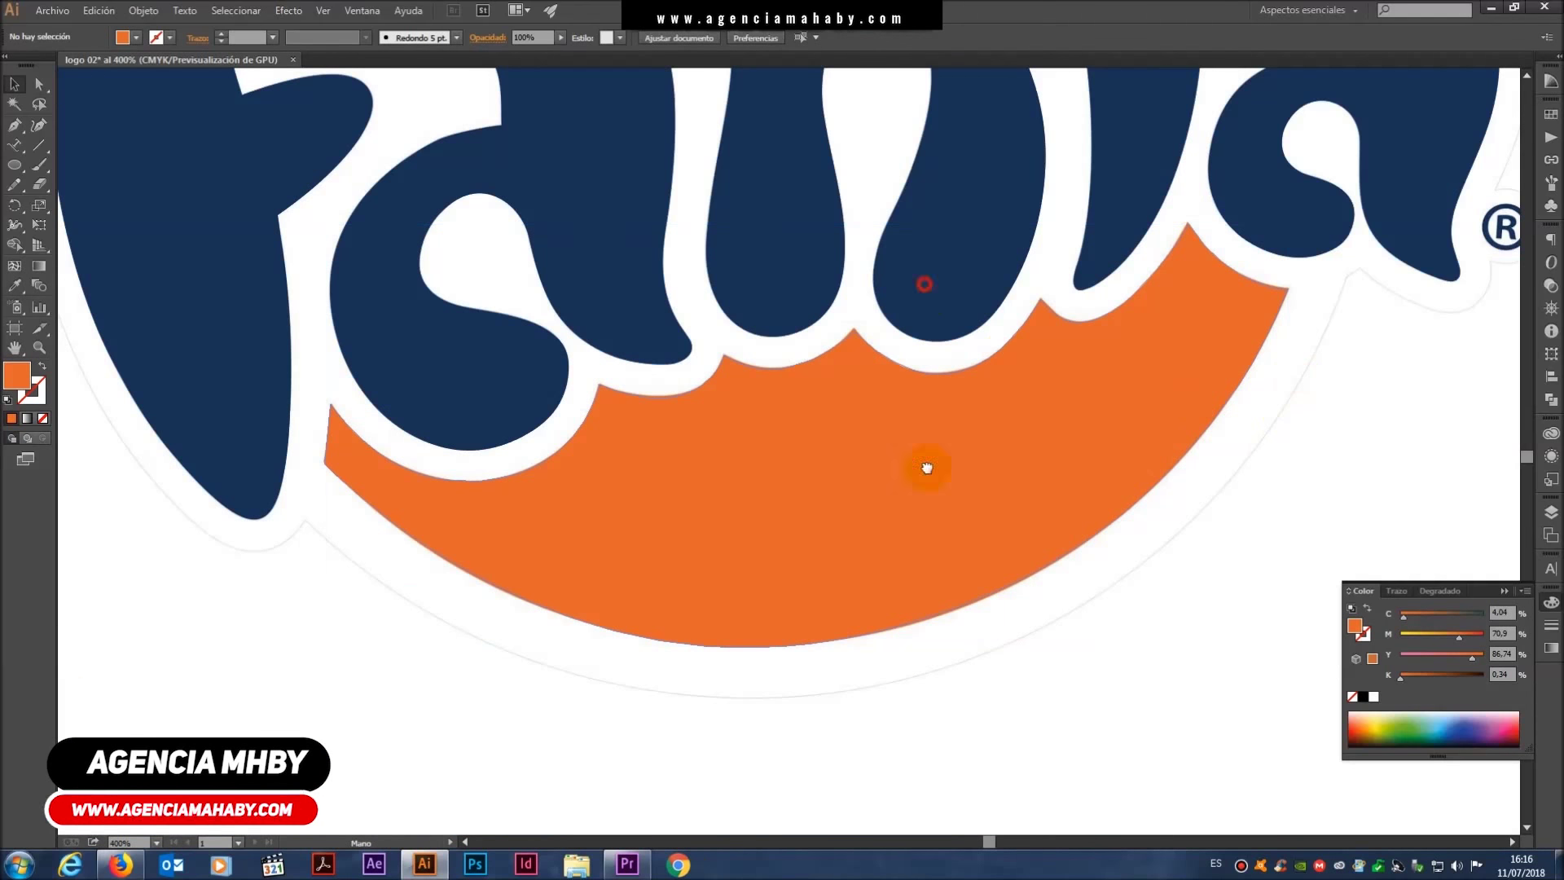
- Pan with the Hand tool up to the orange top and leaf area above Fanta
{"action": "key", "text": "h"}
{"action": "left_click_drag", "start_coordinate": [908, 419], "coordinate": [841, 573]}
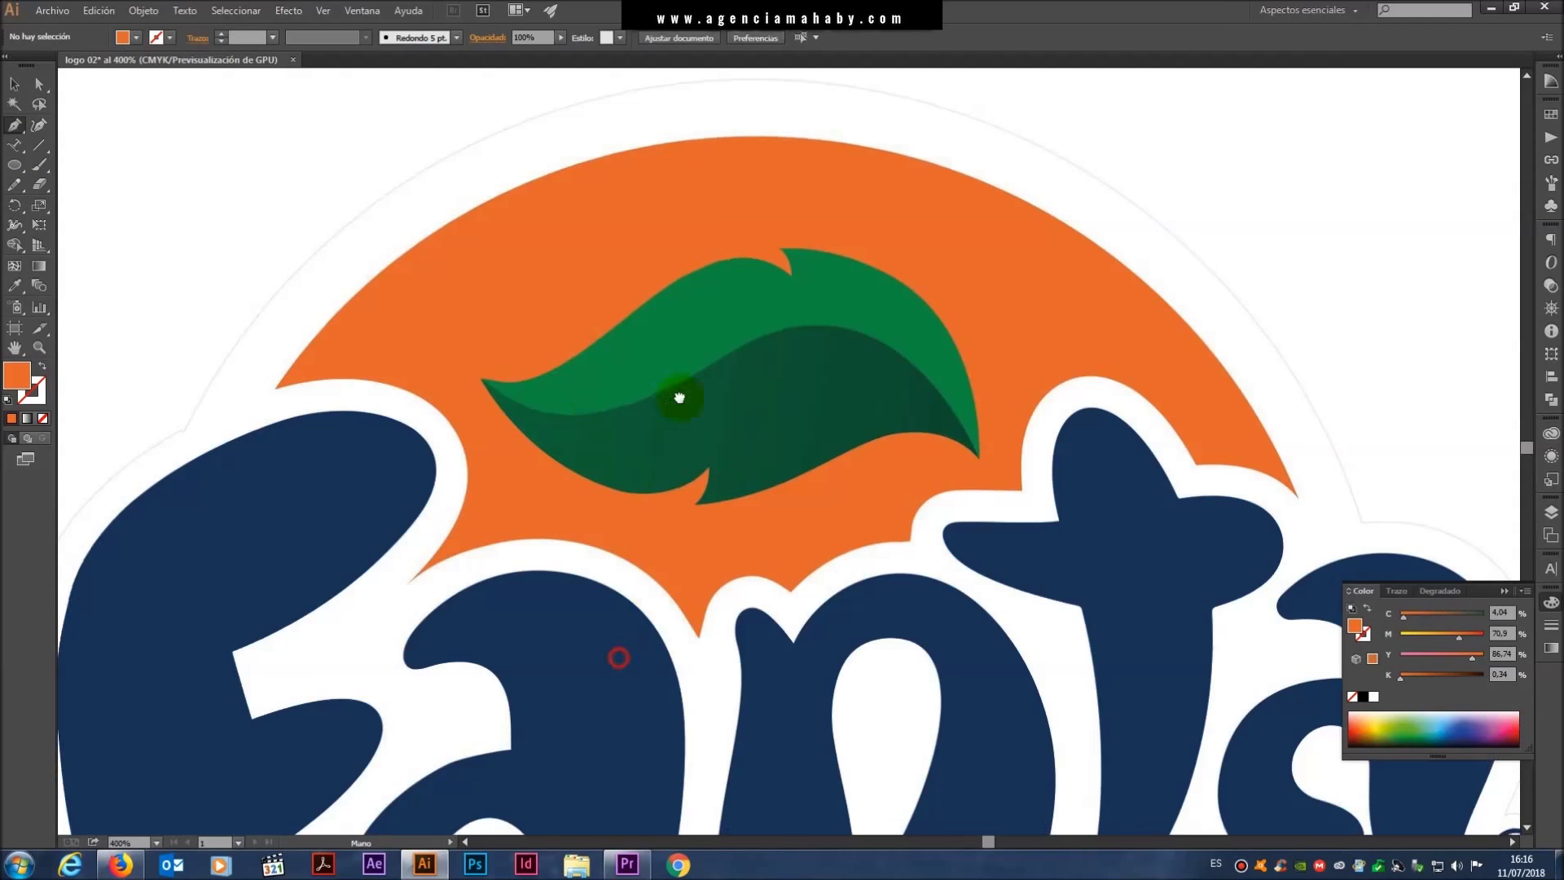
{"action": "mouse_move", "coordinate": [681, 394]}
{"action": "left_mouse_down"}
{"action": "mouse_move", "coordinate": [709, 223]}
{"action": "mouse_move", "coordinate": [628, 510]}
{"action": "left_mouse_up"}
{"action": "left_click_drag", "start_coordinate": [720, 252], "coordinate": [616, 485]}
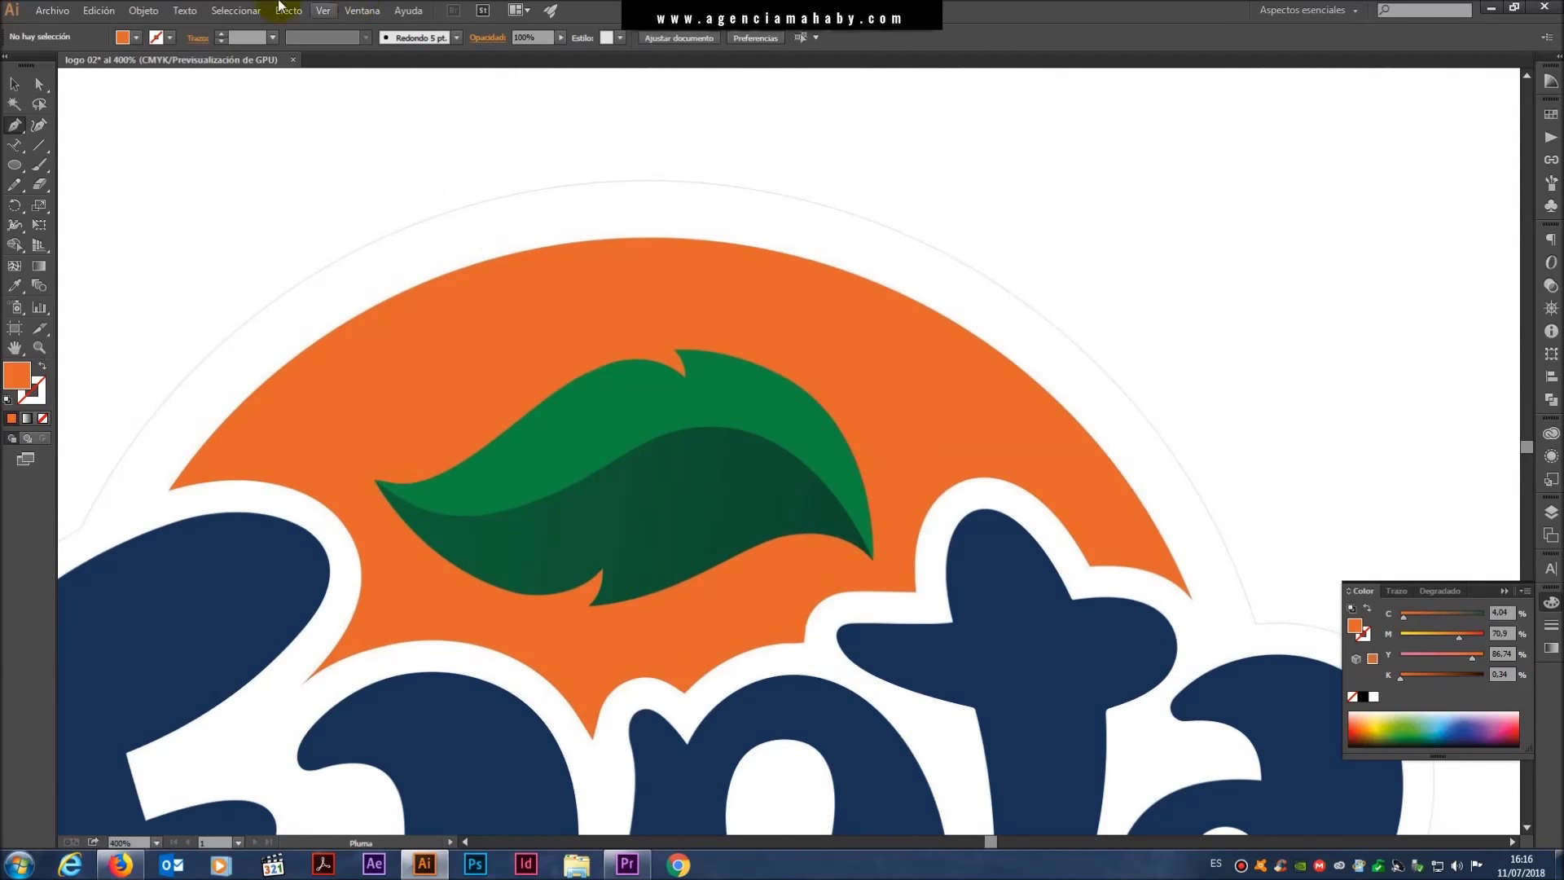
- Start a Pen path at the upper orange area's left edge and trace down beside the F
{"action": "left_click", "coordinate": [168, 489]}
{"action": "left_click_drag", "start_coordinate": [348, 530], "coordinate": [396, 603]}
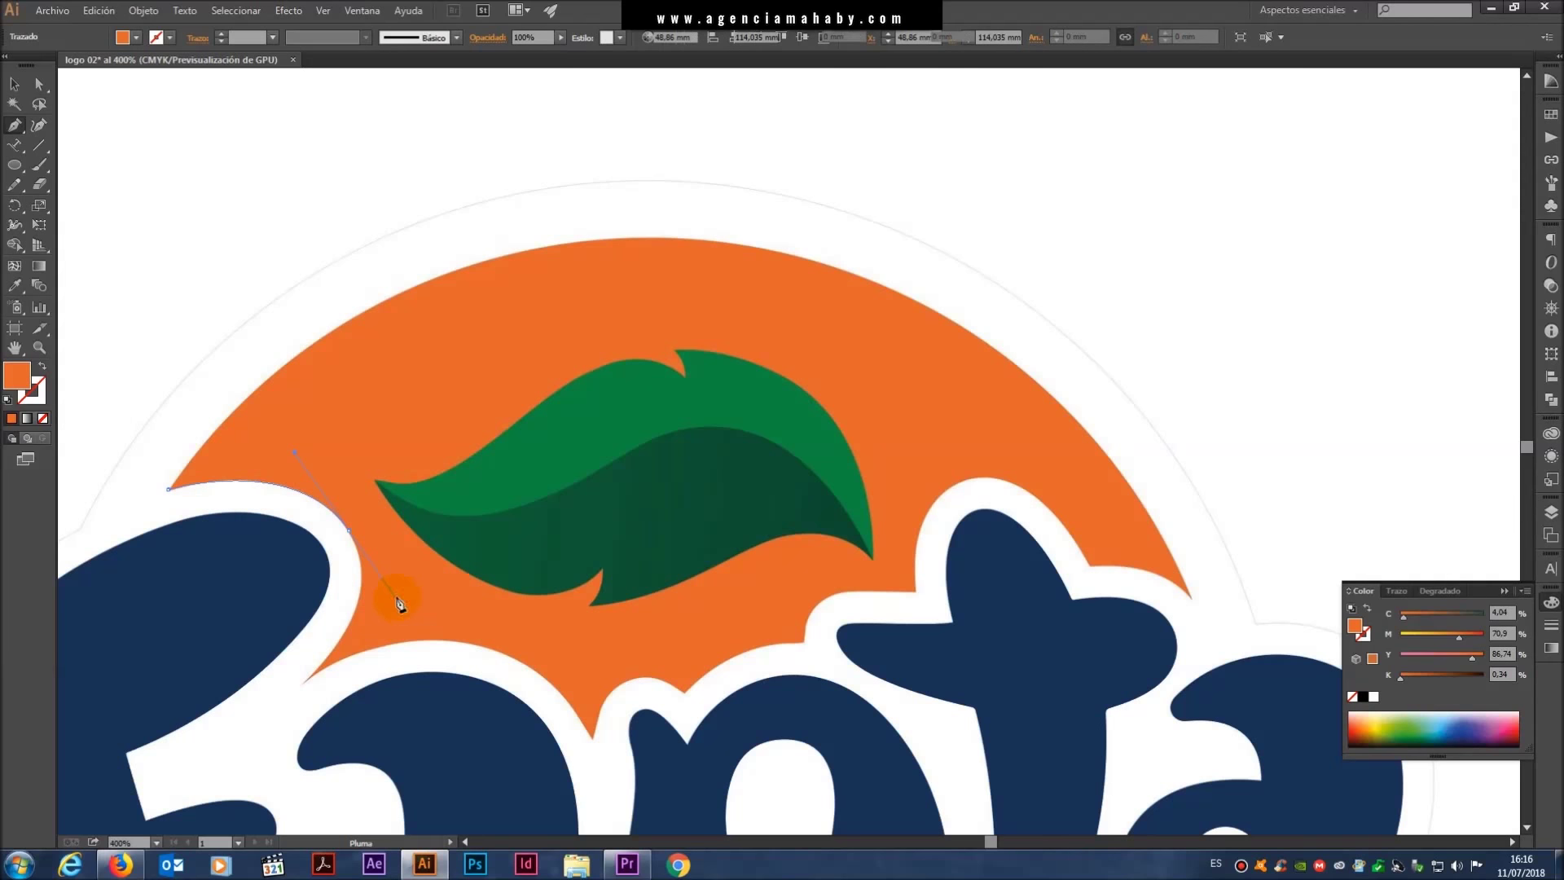
{"action": "left_click", "coordinate": [348, 530]}
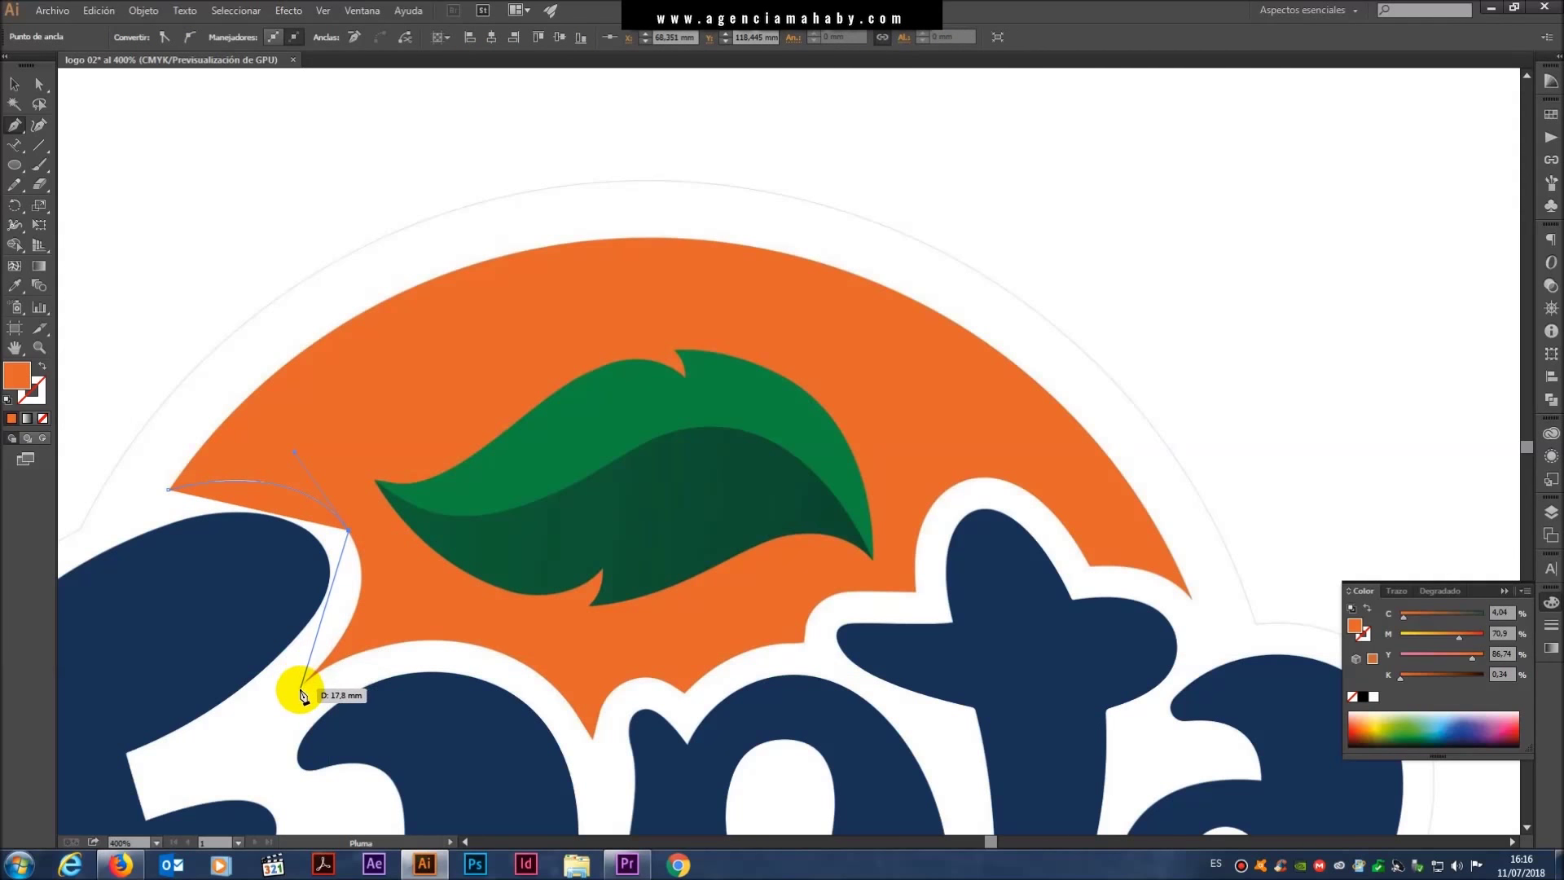
{"action": "mouse_move", "coordinate": [303, 683]}
{"action": "left_mouse_down"}
{"action": "mouse_move", "coordinate": [201, 726]}
{"action": "mouse_move", "coordinate": [209, 774]}
{"action": "left_mouse_up"}
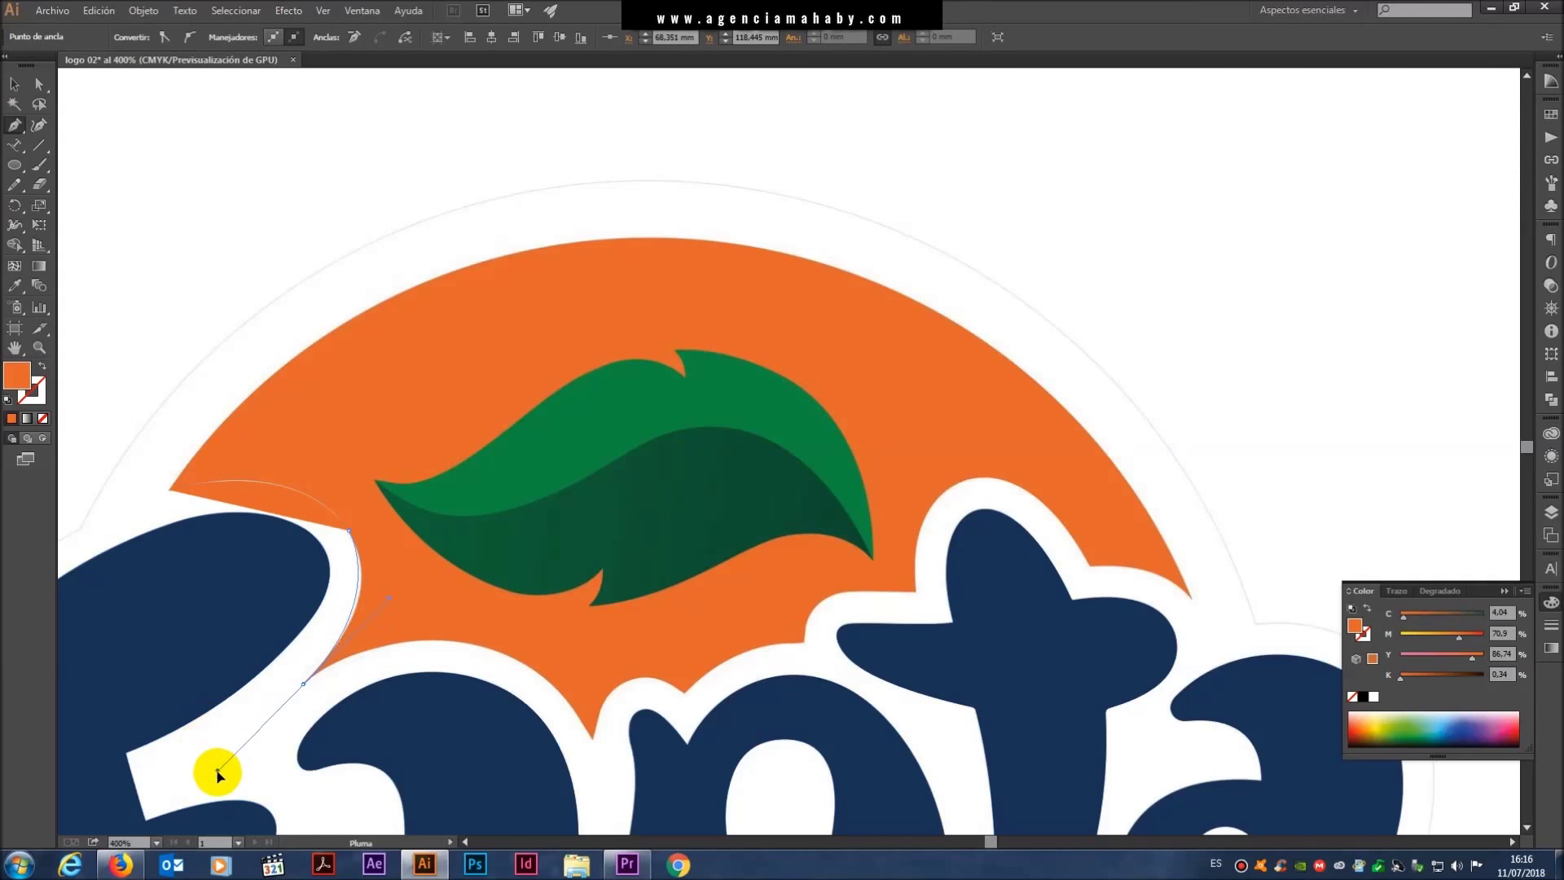
{"action": "left_click", "coordinate": [303, 682]}
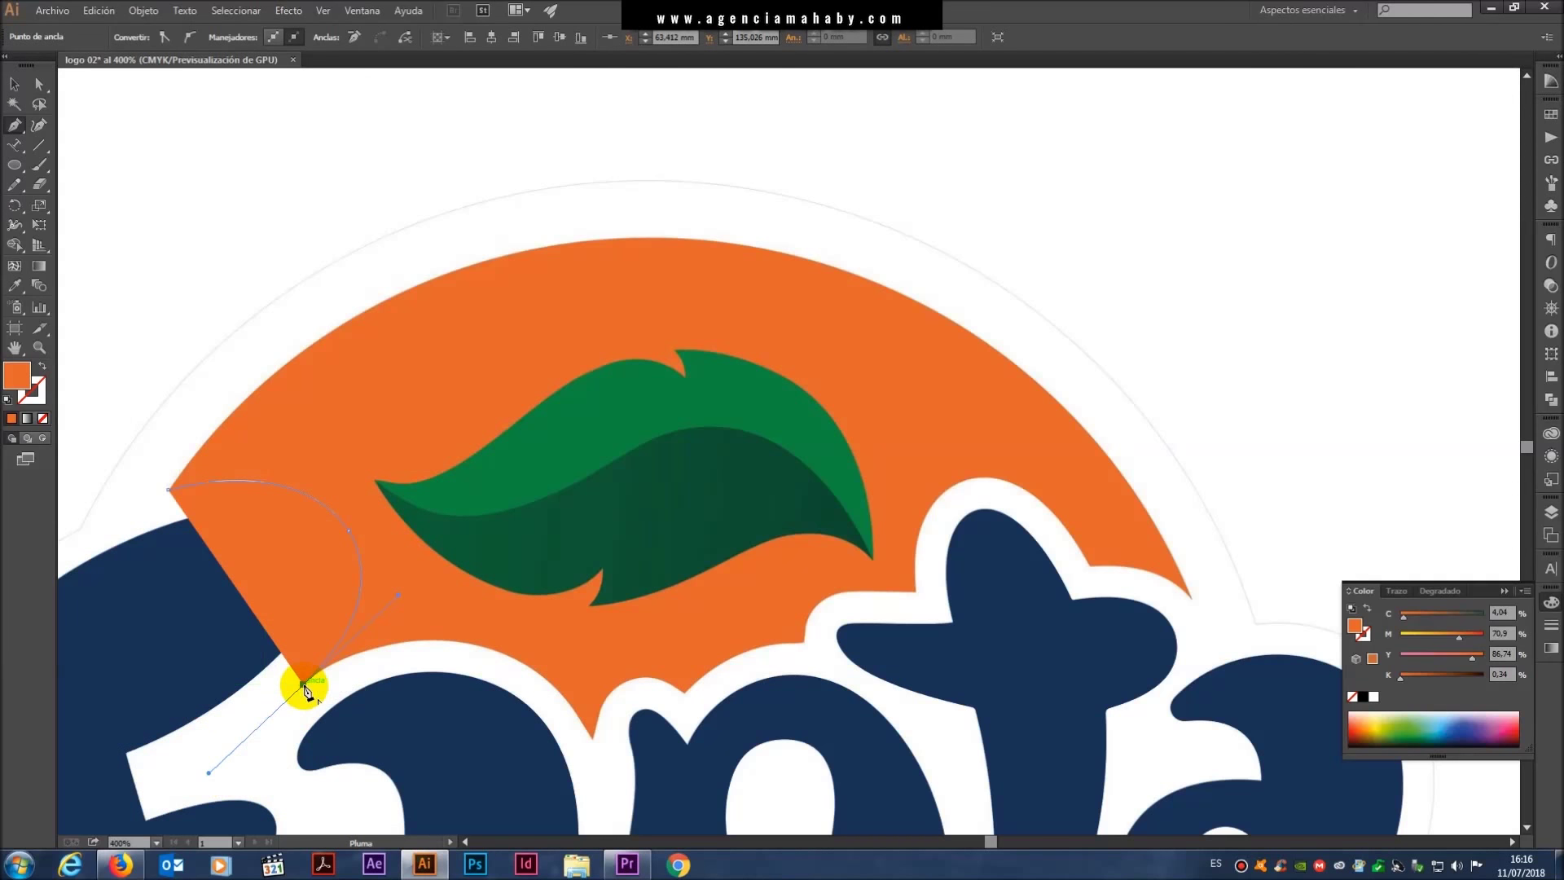
- Continue the path over the 'a', through the a–n dip and over the 'n'
{"action": "mouse_move", "coordinate": [593, 737]}
{"action": "left_mouse_down"}
{"action": "mouse_move", "coordinate": [640, 676]}
{"action": "mouse_move", "coordinate": [699, 727]}
{"action": "left_mouse_up"}
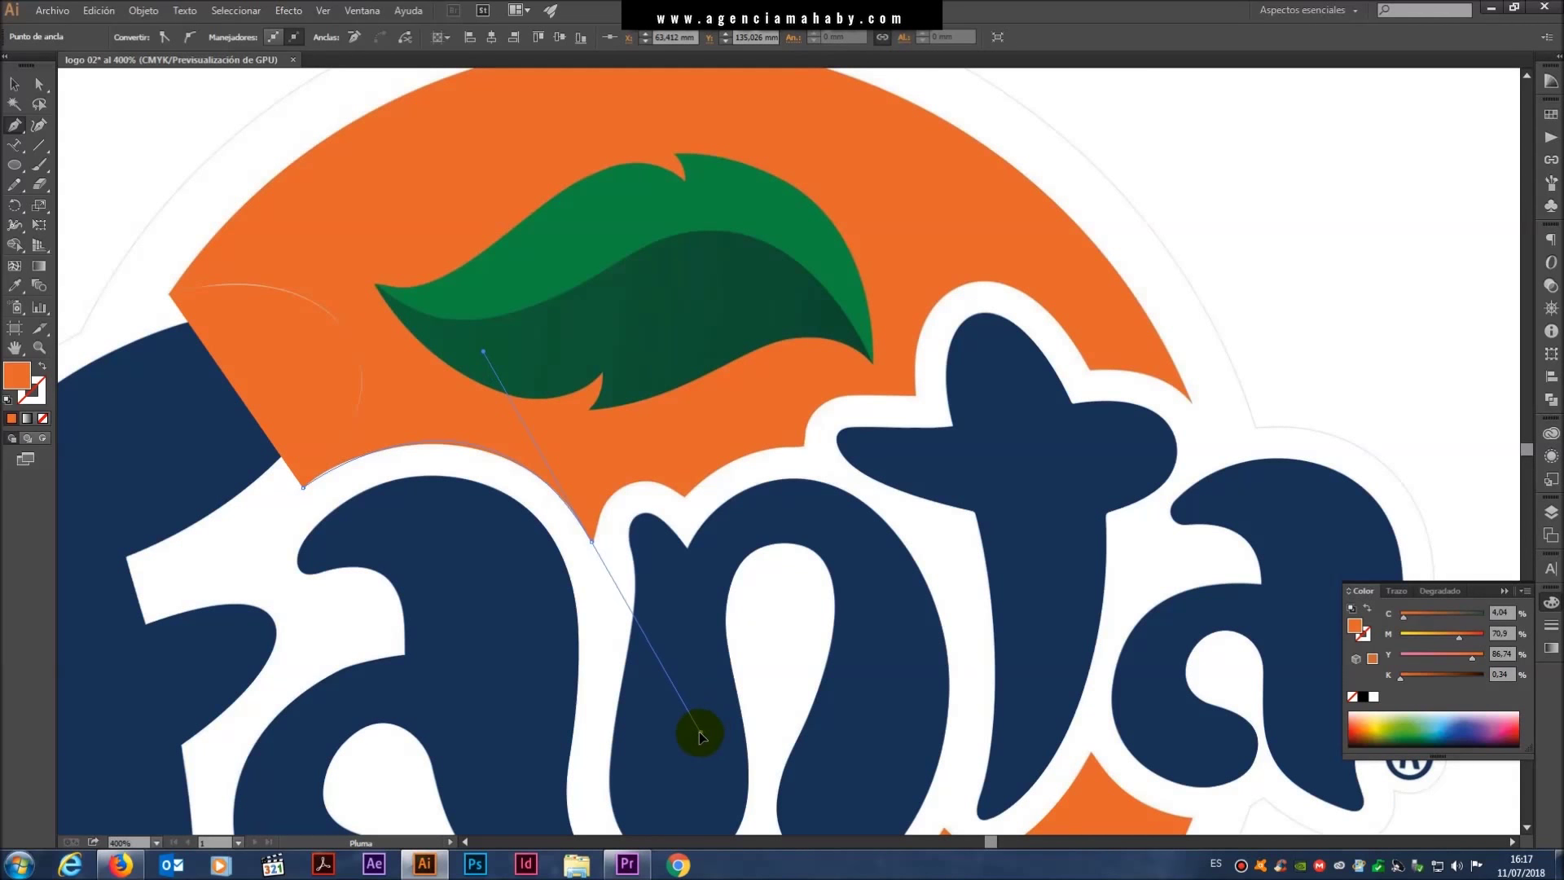
{"action": "left_click_drag", "start_coordinate": [706, 726], "coordinate": [699, 732]}
{"action": "left_click", "coordinate": [592, 543]}
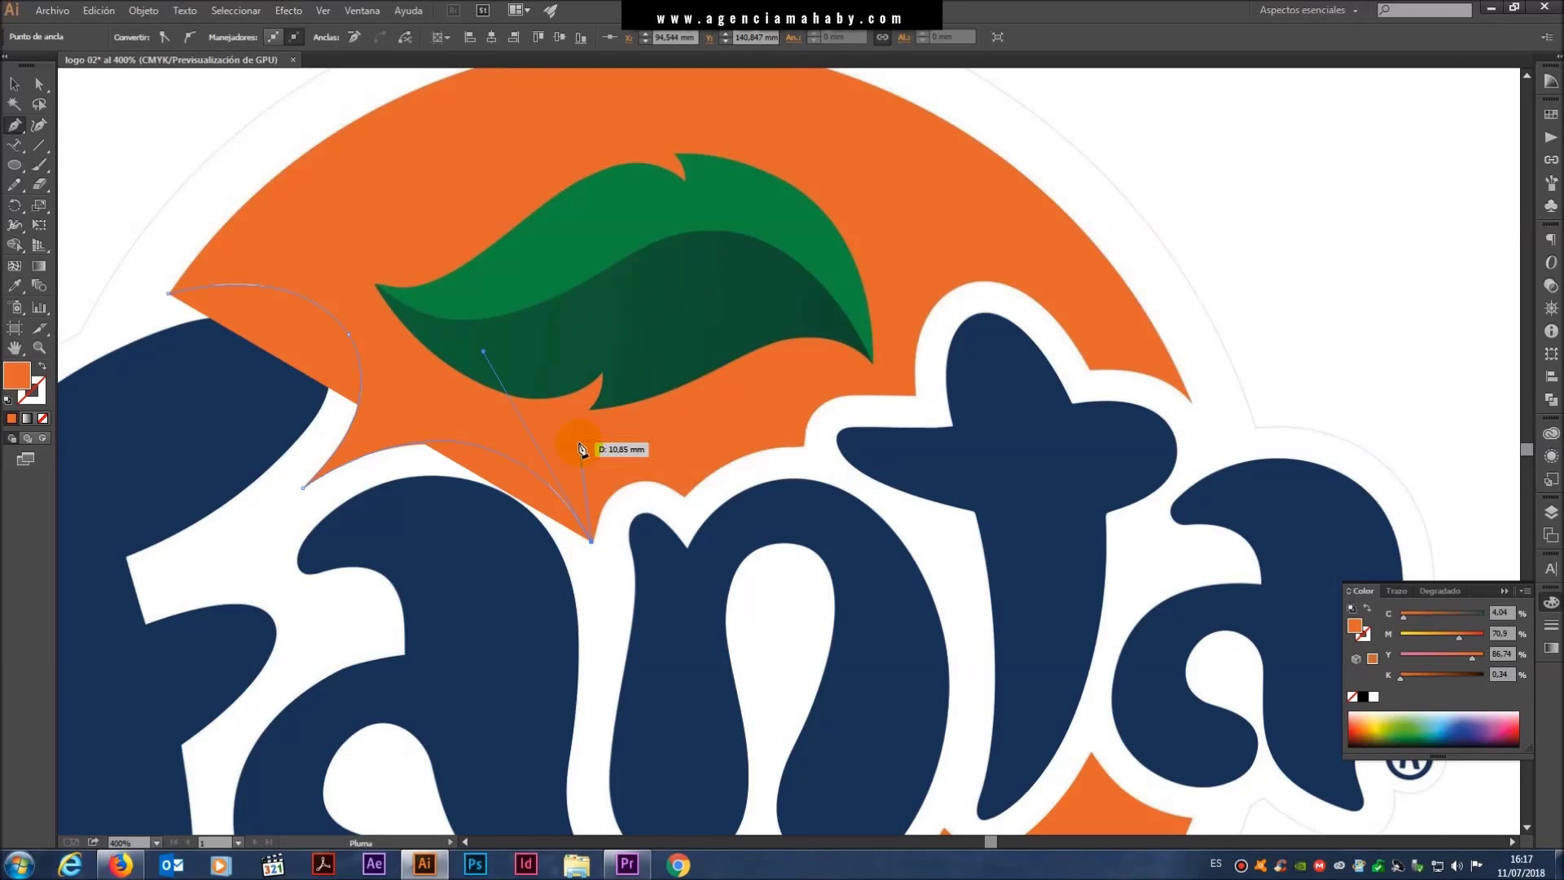
{"action": "left_click", "coordinate": [682, 493]}
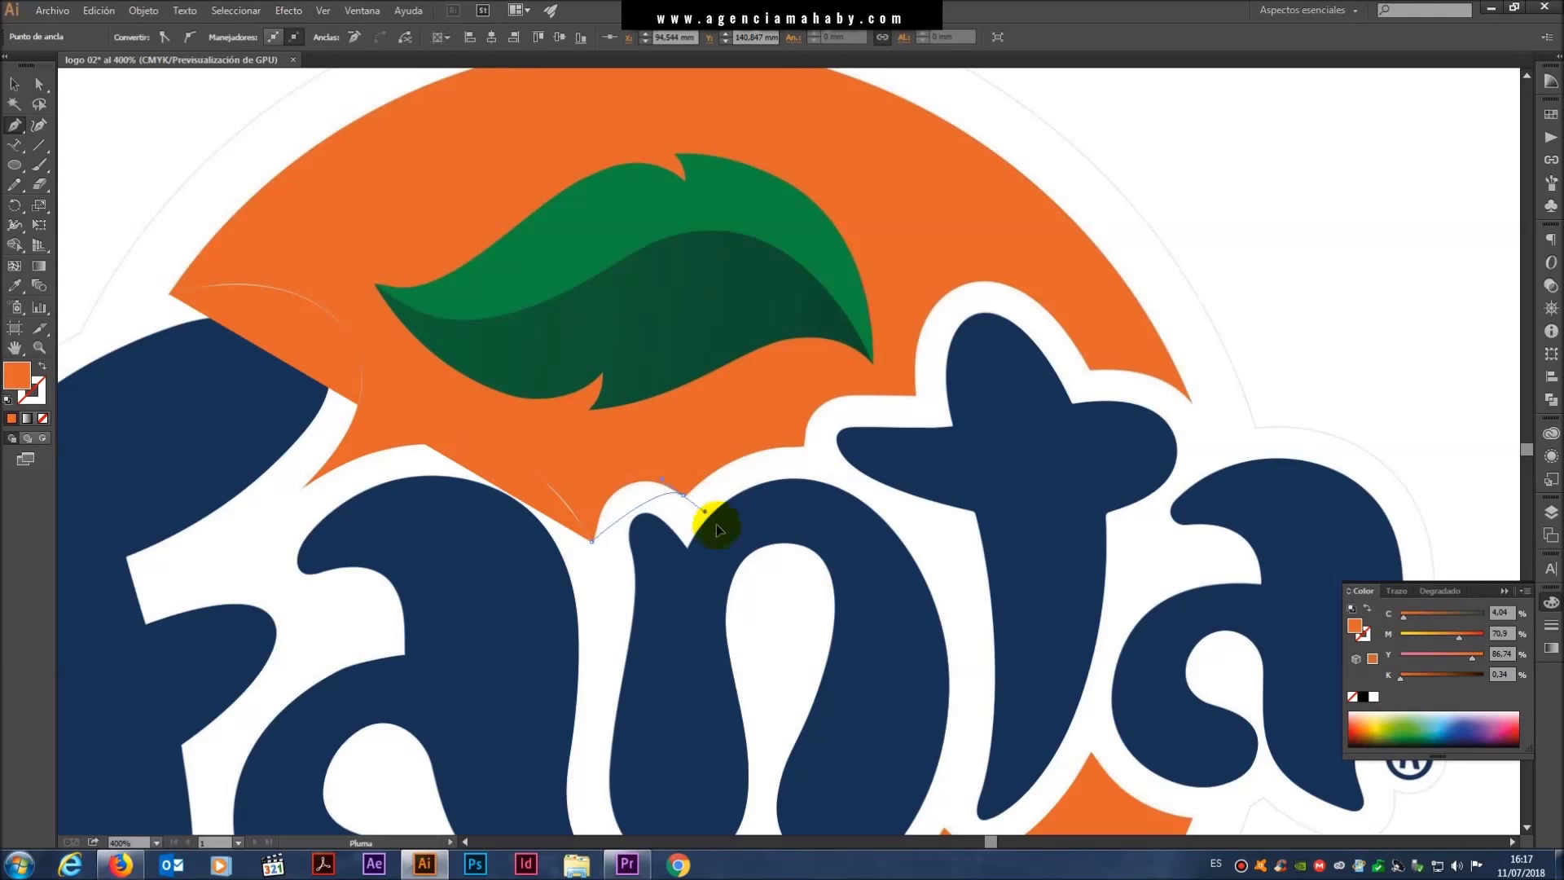
{"action": "left_click_drag", "start_coordinate": [734, 541], "coordinate": [761, 553]}
{"action": "left_click", "coordinate": [685, 493]}
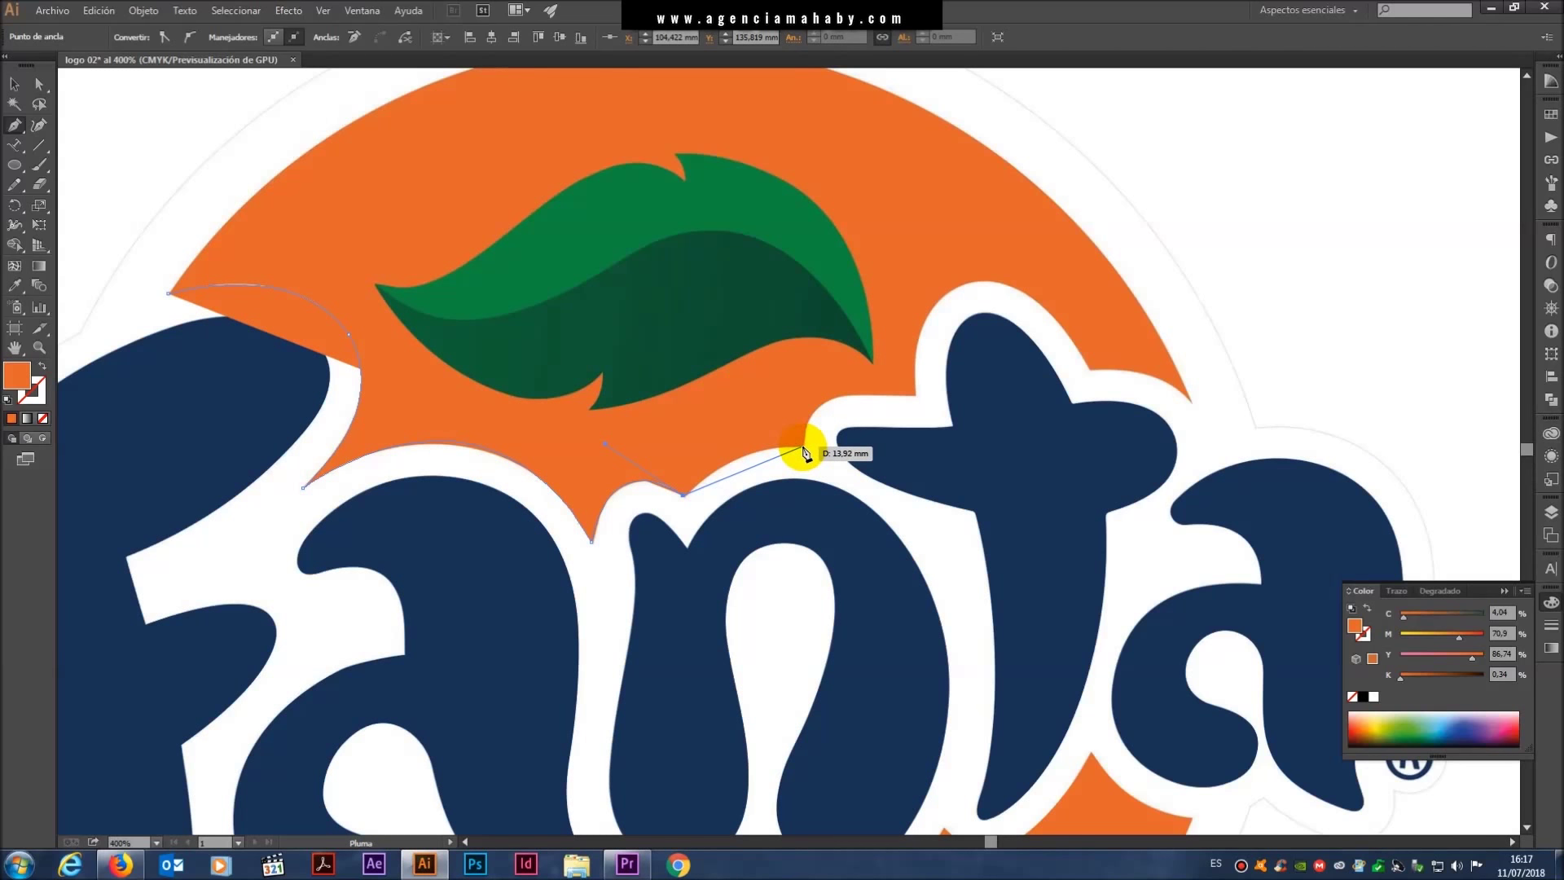
{"action": "left_click_drag", "start_coordinate": [804, 448], "coordinate": [874, 461]}
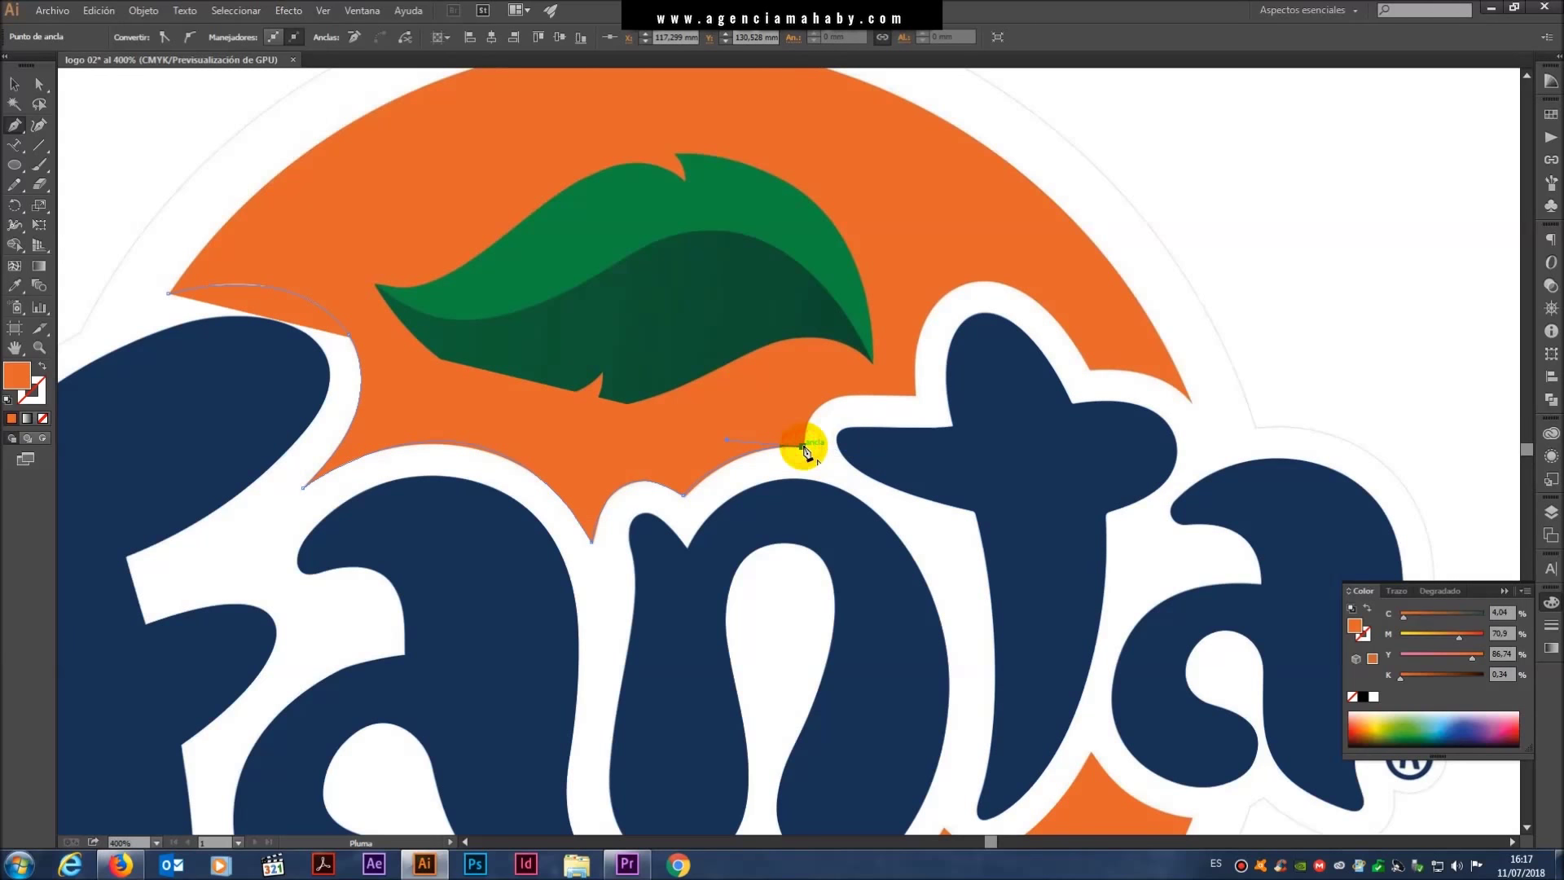
{"action": "scroll", "coordinate": [804, 449], "scroll_direction": "up", "scroll_amount": 2}
{"action": "scroll", "coordinate": [796, 464], "scroll_direction": "right", "scroll_amount": 3}
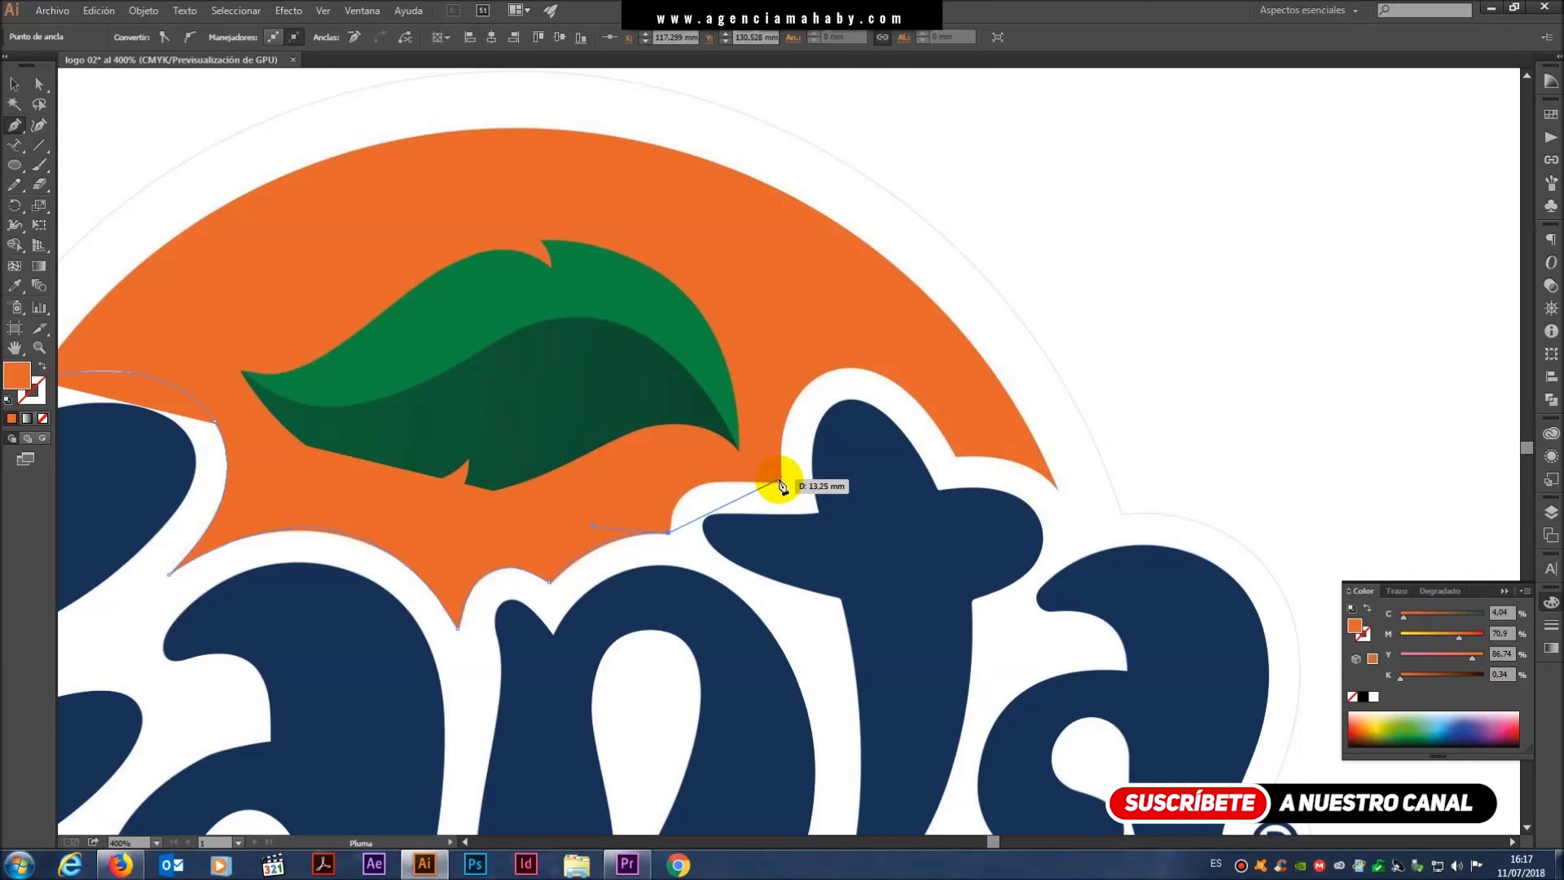
- Curve the path up the side of the 't' and over its top
{"action": "mouse_move", "coordinate": [781, 482]}
{"action": "left_mouse_down"}
{"action": "mouse_move", "coordinate": [921, 516]}
{"action": "mouse_move", "coordinate": [914, 498]}
{"action": "left_mouse_up"}
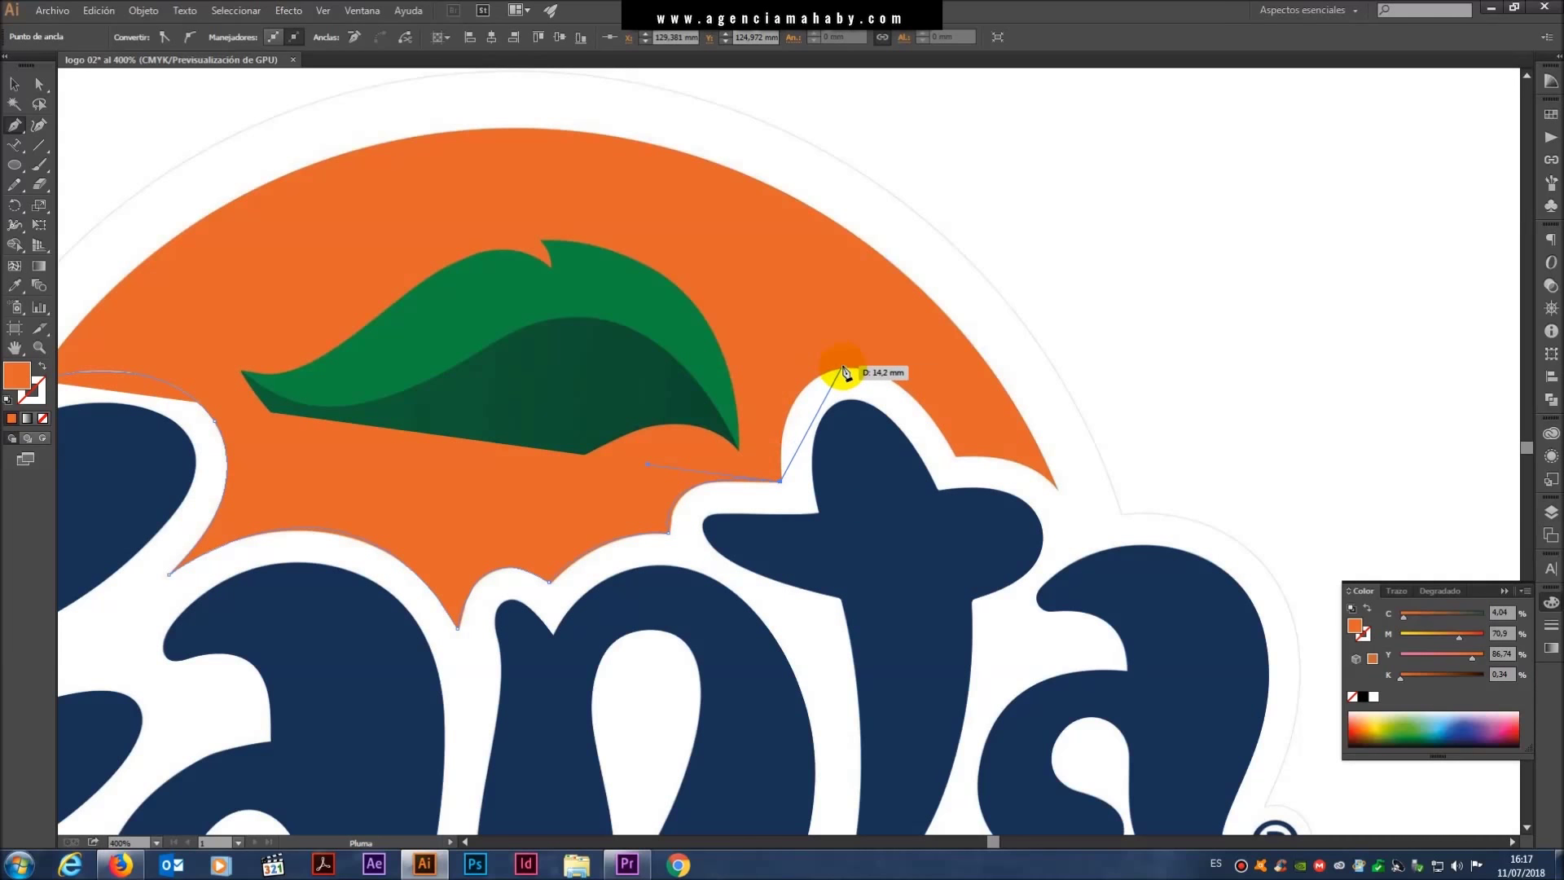
{"action": "left_click_drag", "start_coordinate": [843, 367], "coordinate": [910, 359]}
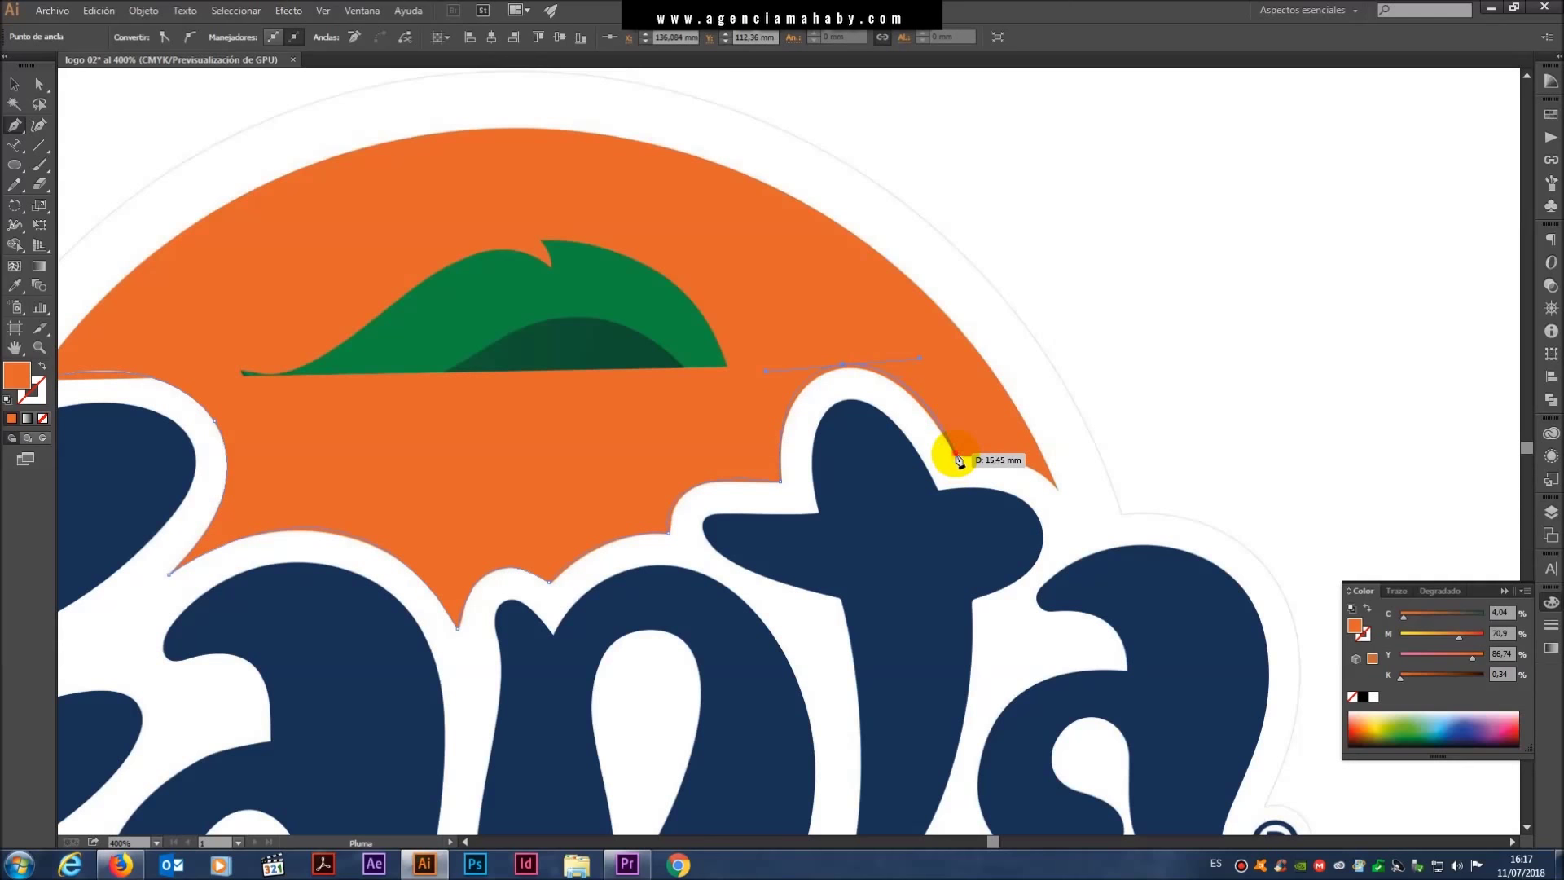
{"action": "mouse_move", "coordinate": [954, 453]}
{"action": "left_mouse_down"}
{"action": "mouse_move", "coordinate": [1051, 469]}
{"action": "mouse_move", "coordinate": [1074, 534]}
{"action": "left_mouse_up"}
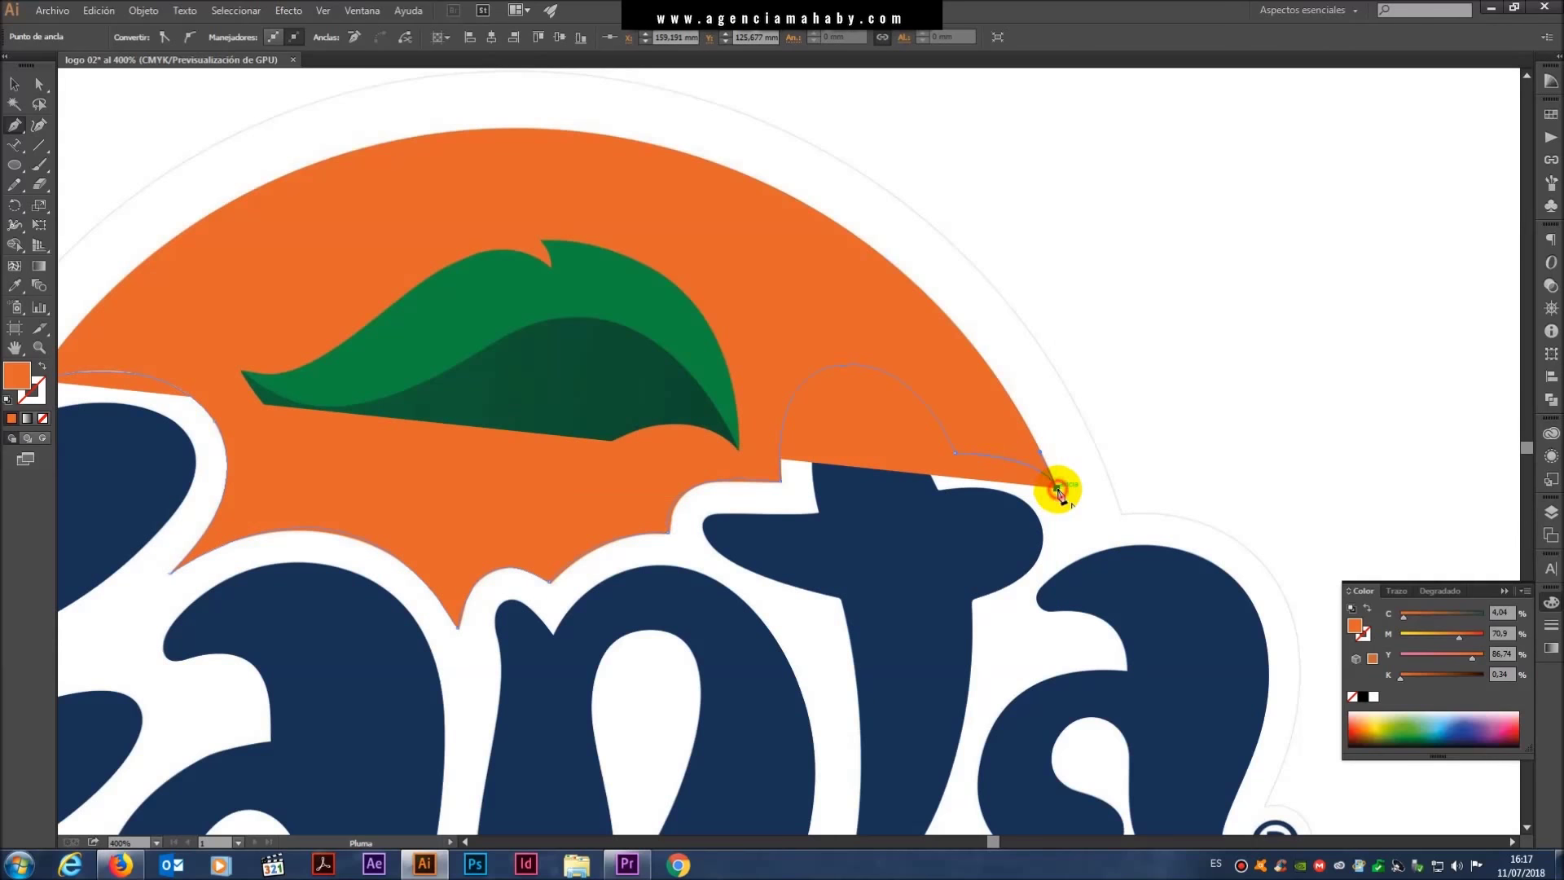
{"action": "left_click_drag", "start_coordinate": [925, 408], "coordinate": [1078, 517]}
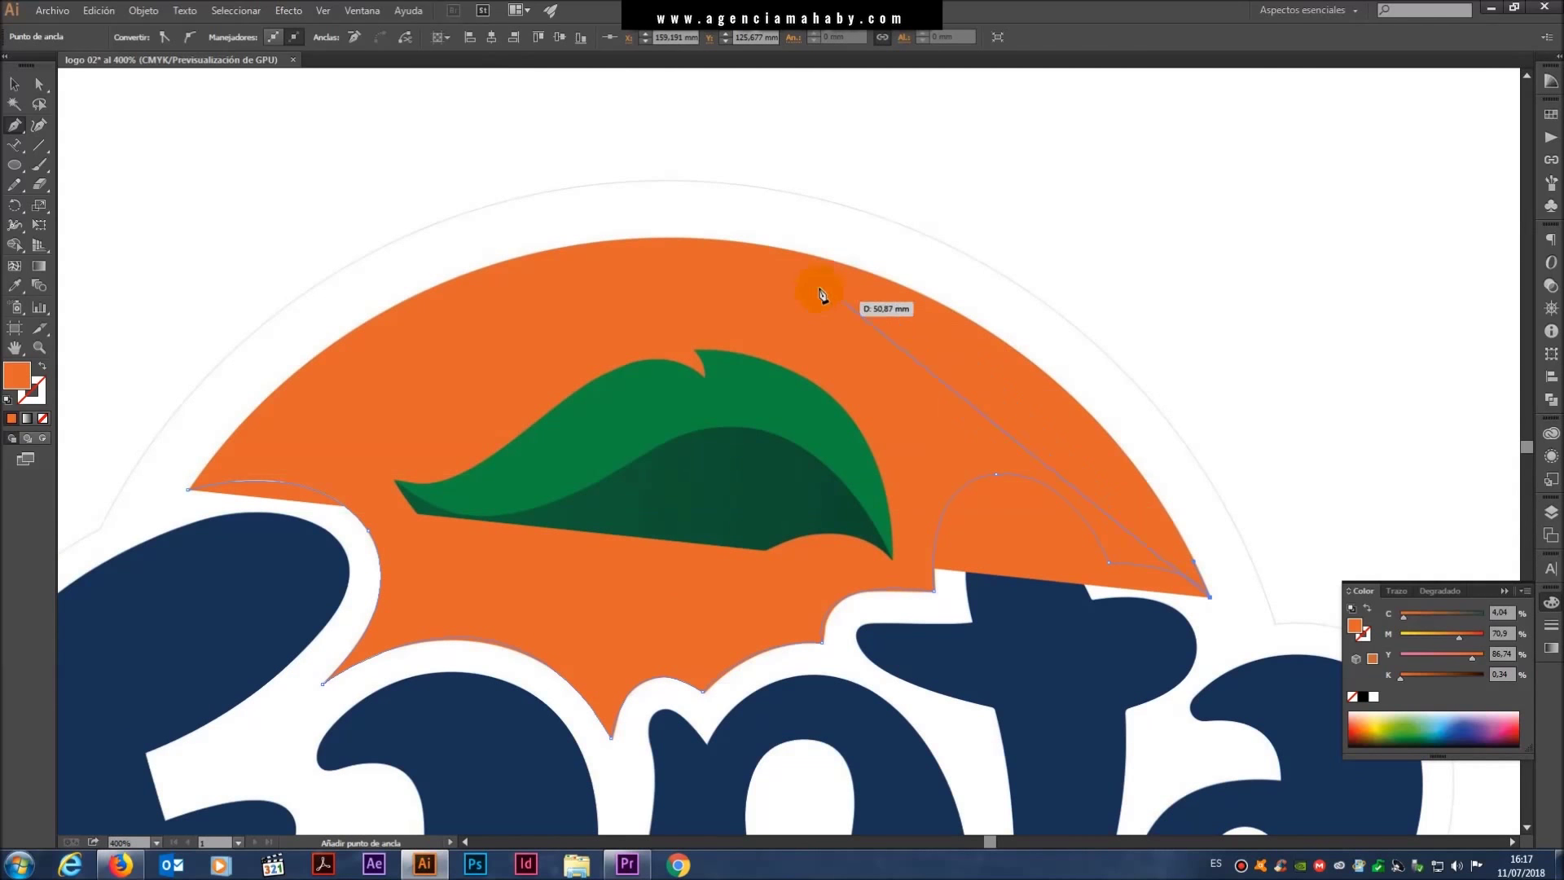
- Trace along the circle's top edge, close the path at the first anchor and deselect
{"action": "left_click_drag", "start_coordinate": [877, 277], "coordinate": [617, 173]}
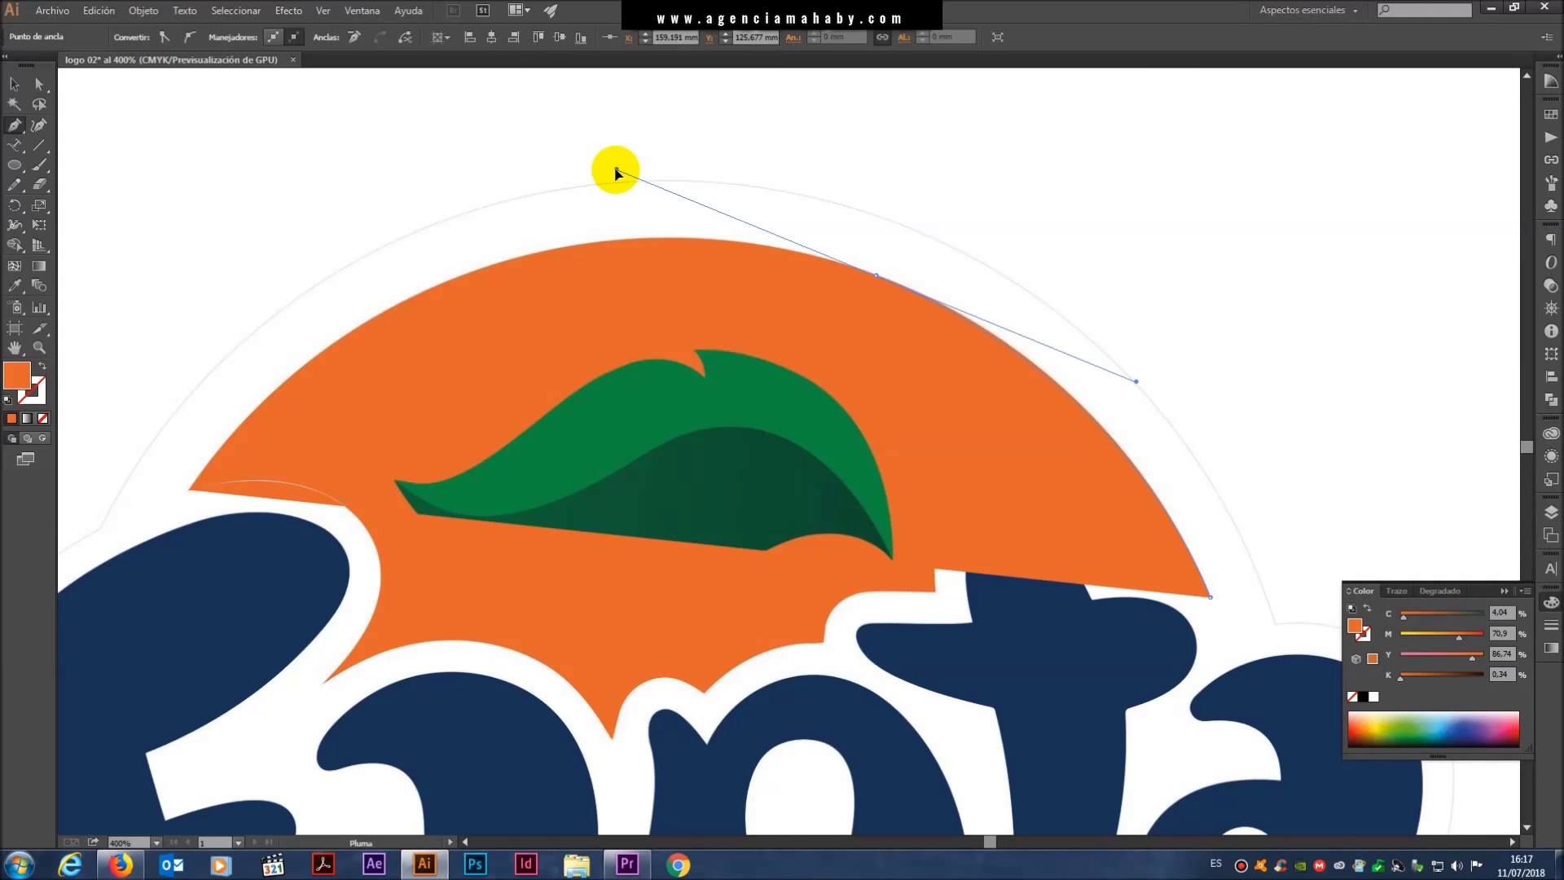
{"action": "left_click", "coordinate": [876, 277]}
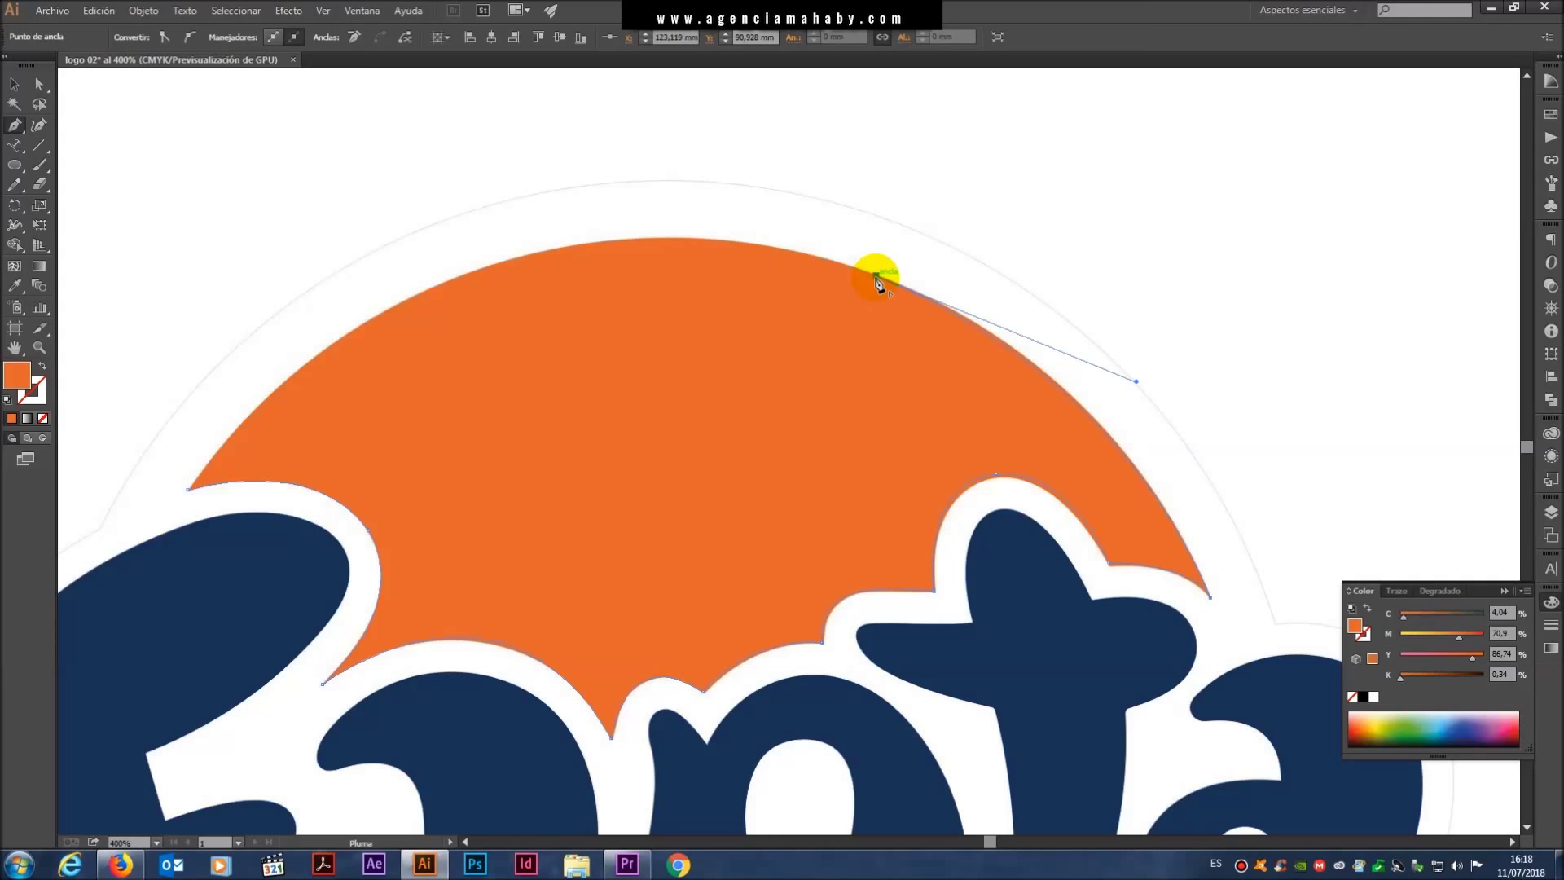
{"action": "left_click_drag", "start_coordinate": [512, 261], "coordinate": [337, 321]}
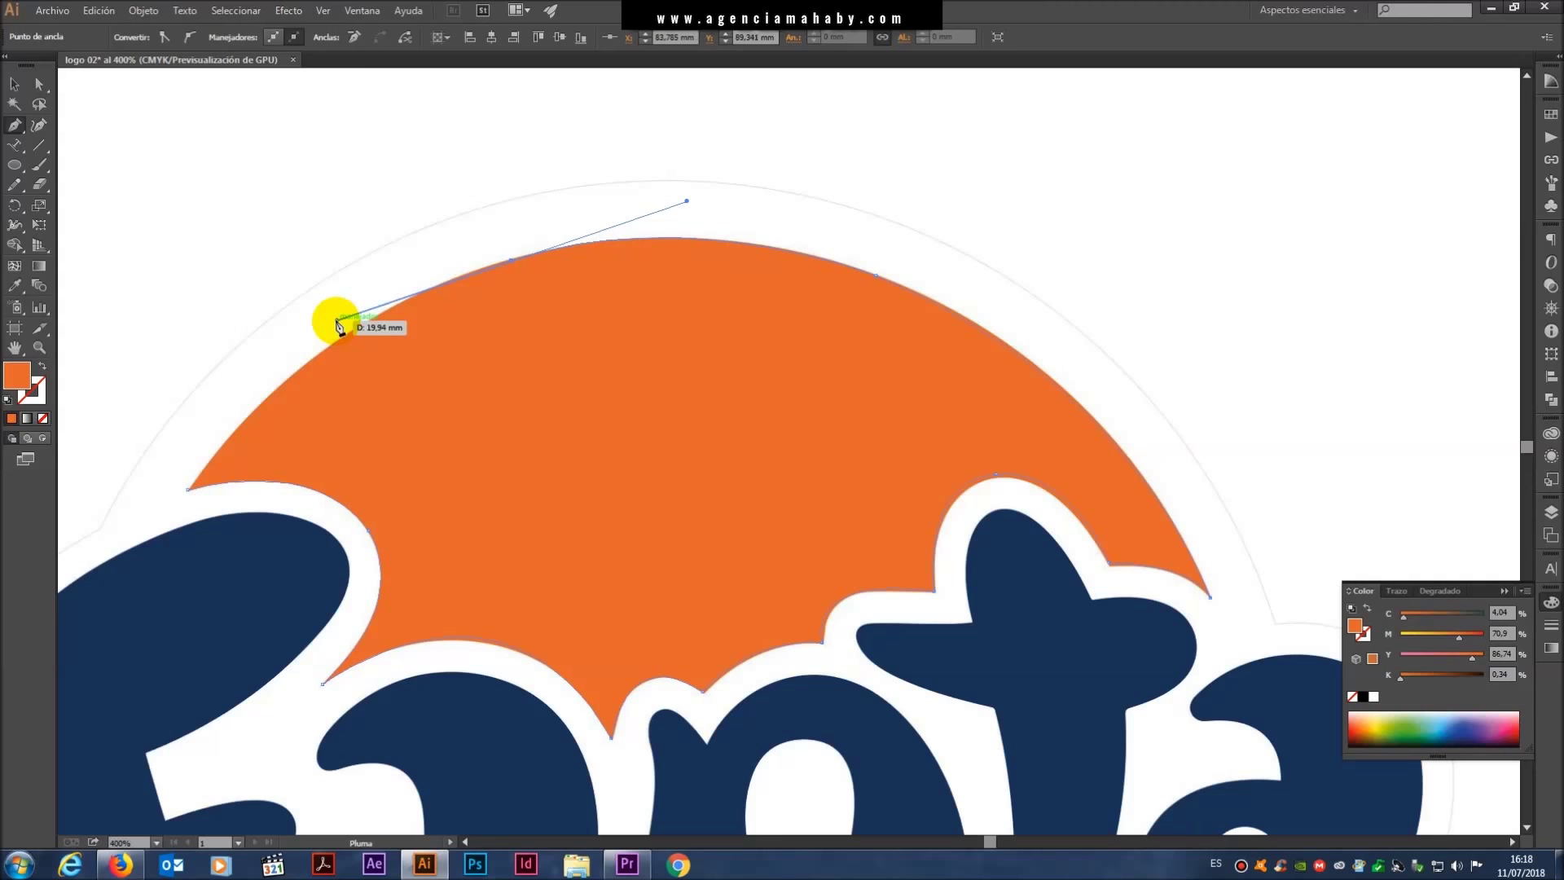
{"action": "left_click", "coordinate": [512, 261]}
{"action": "left_click_drag", "start_coordinate": [458, 443], "coordinate": [759, 381]}
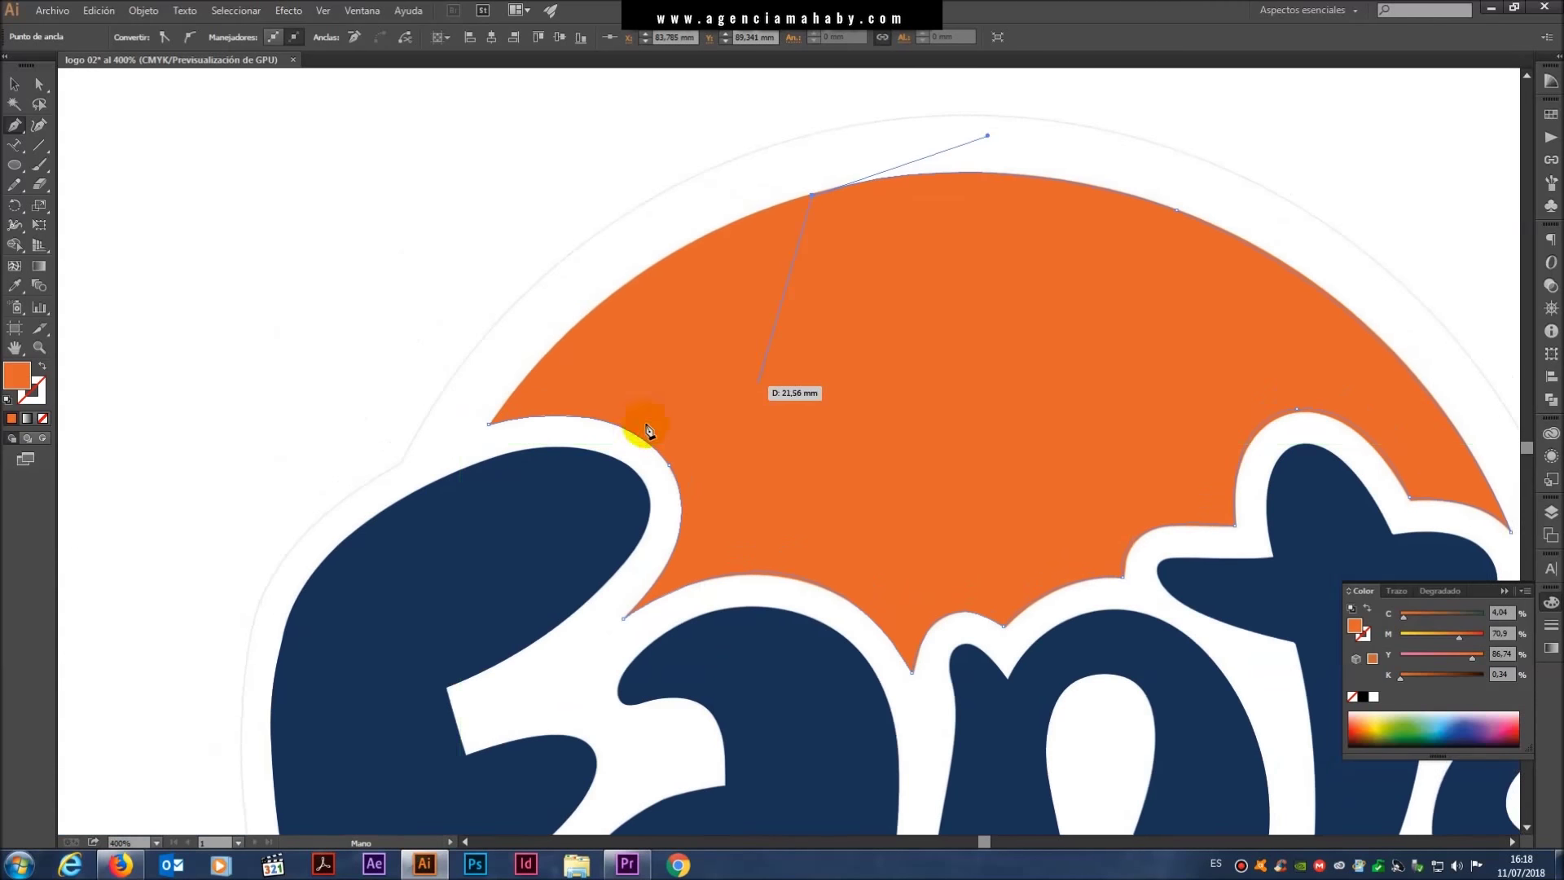
{"action": "left_click_drag", "start_coordinate": [488, 425], "coordinate": [346, 625]}
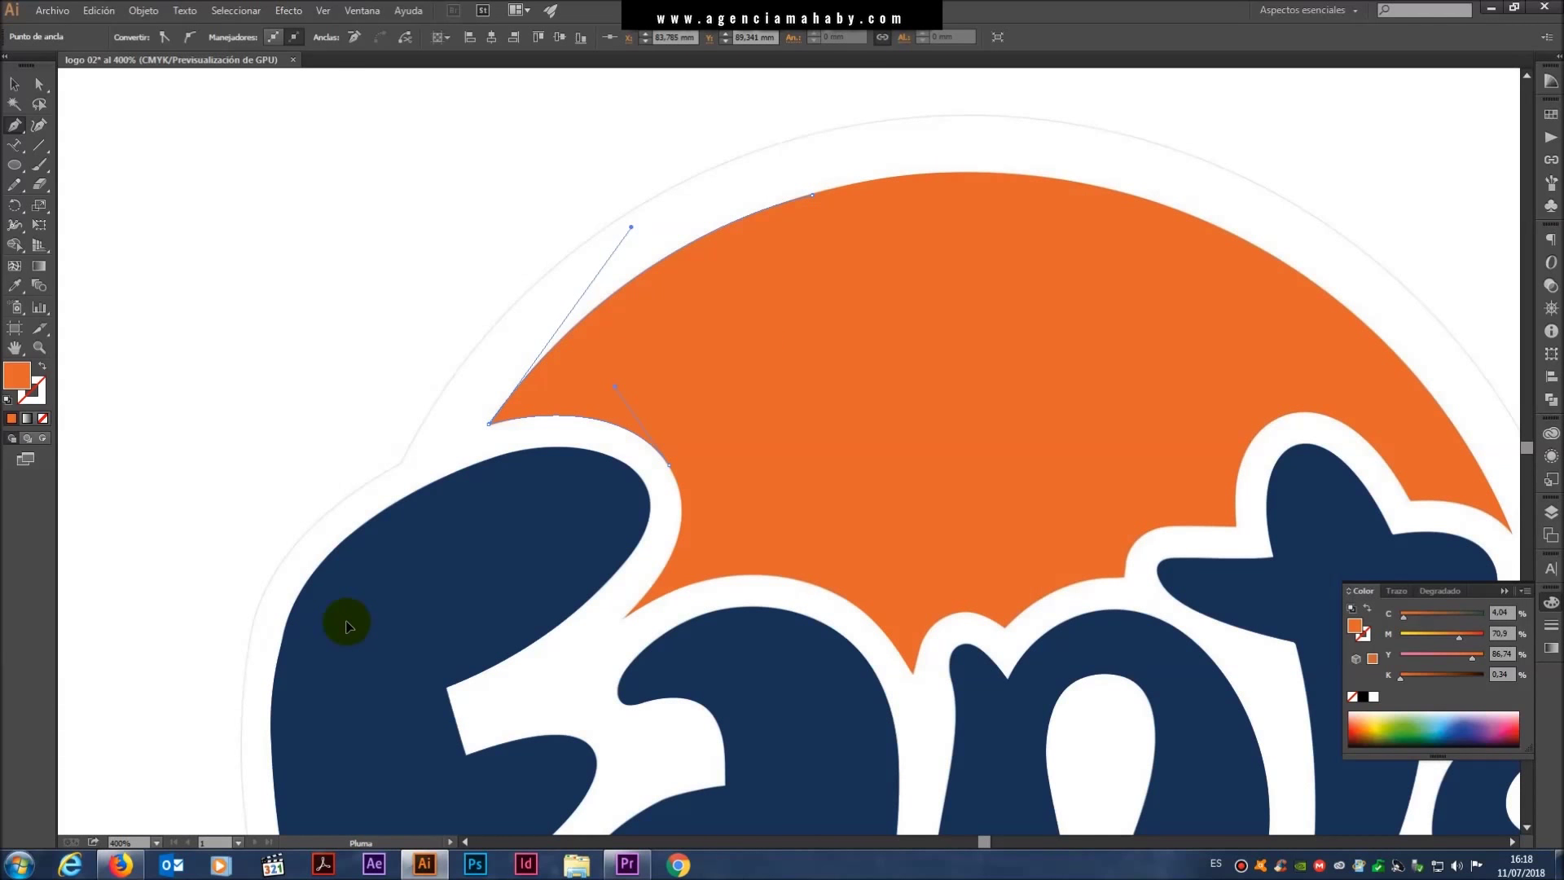
{"action": "left_click", "coordinate": [14, 83]}
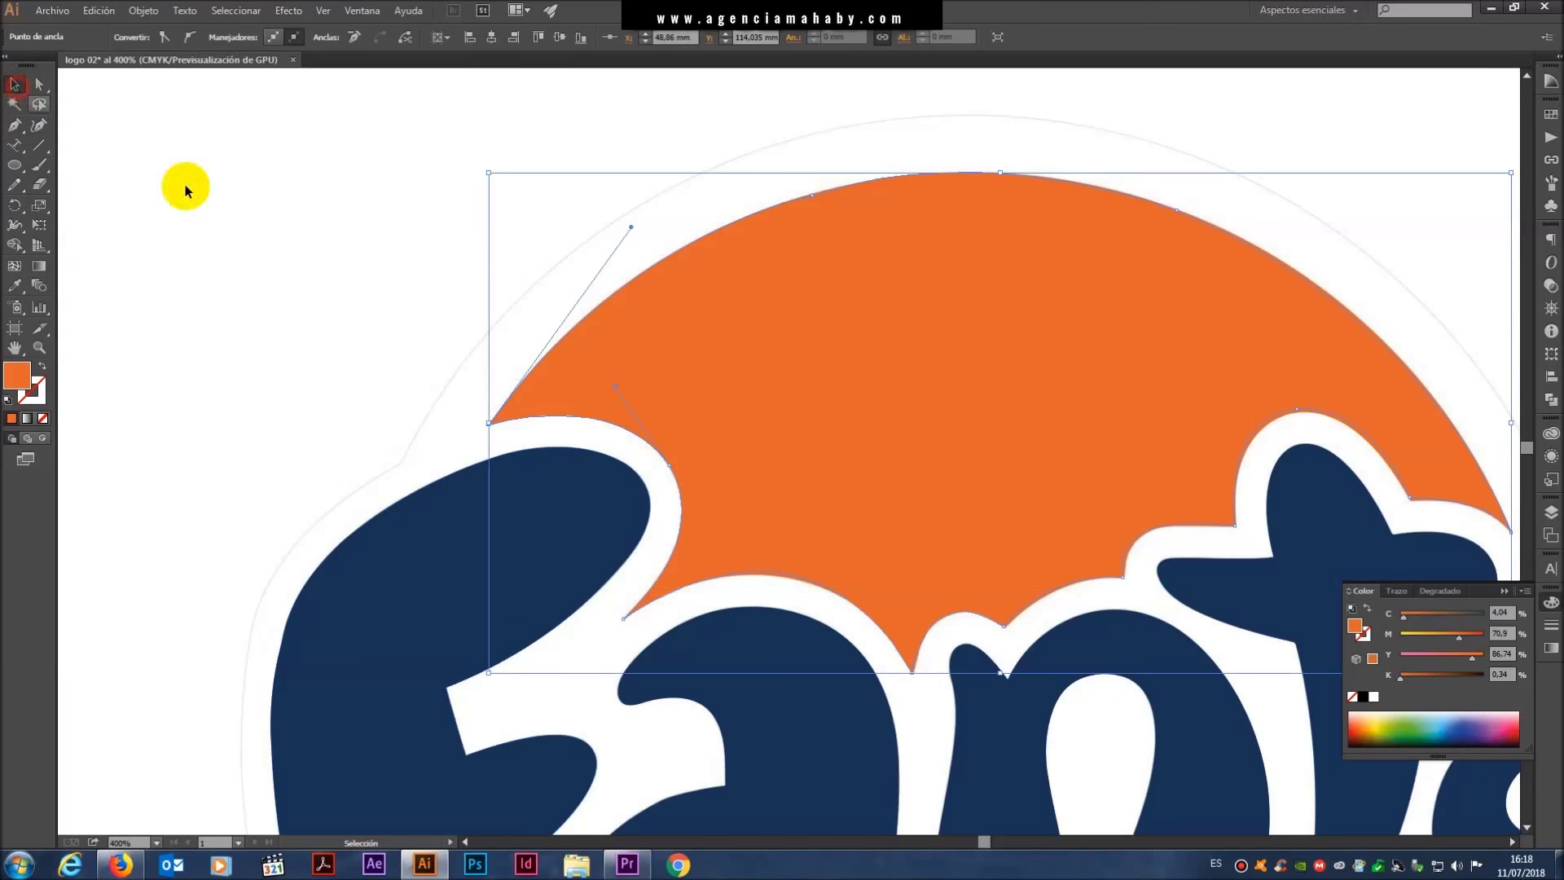
{"action": "left_click", "coordinate": [349, 222]}
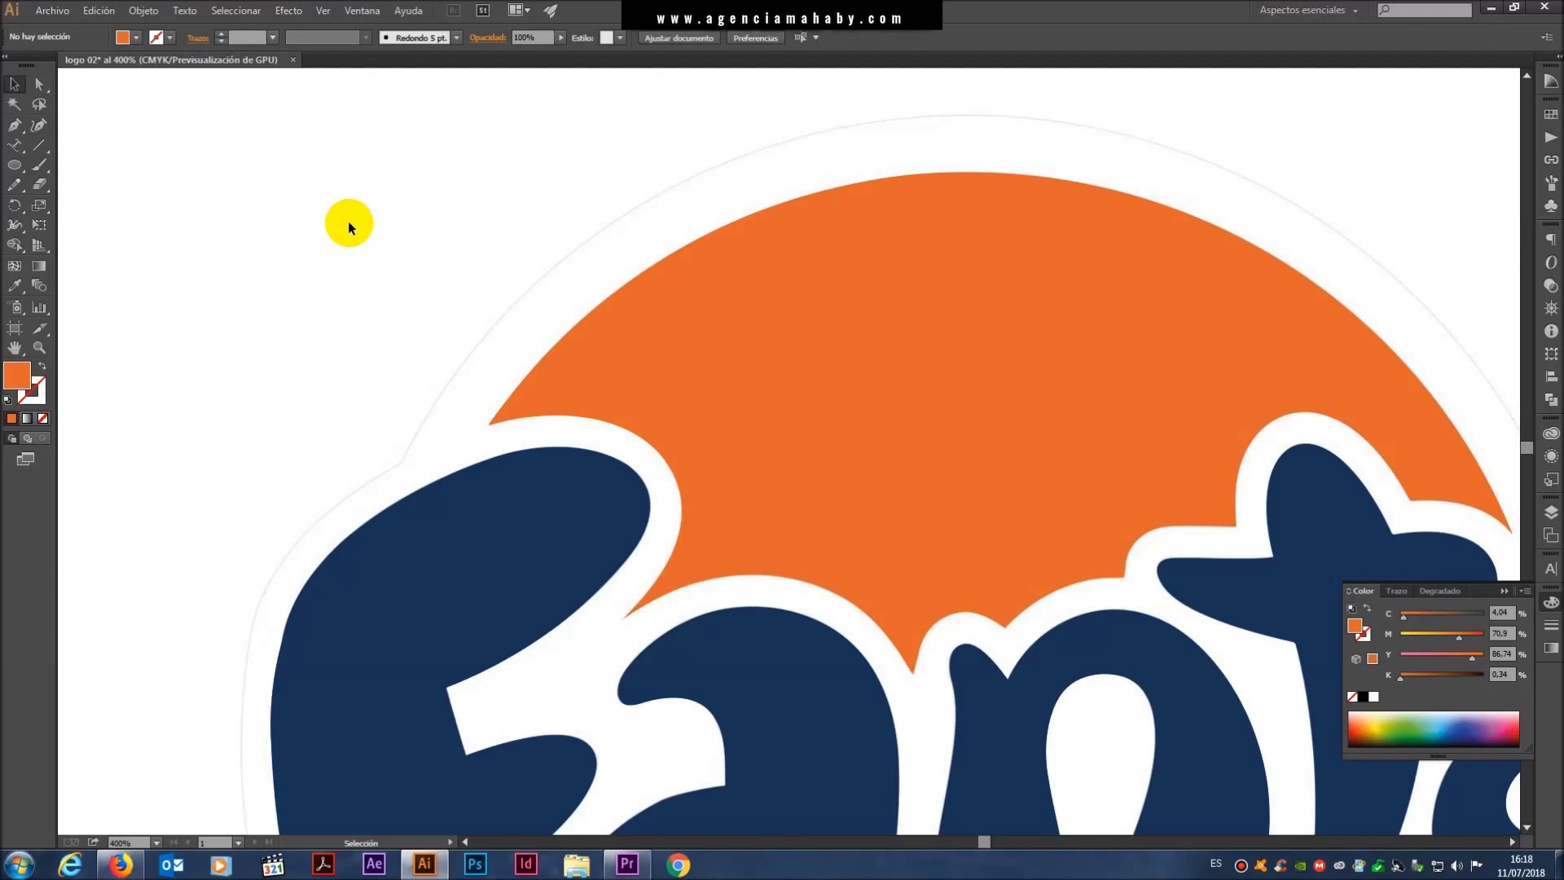
- Zoom out to fit the whole logo and centre it in the view
{"action": "key", "text": "ctrl+0"}
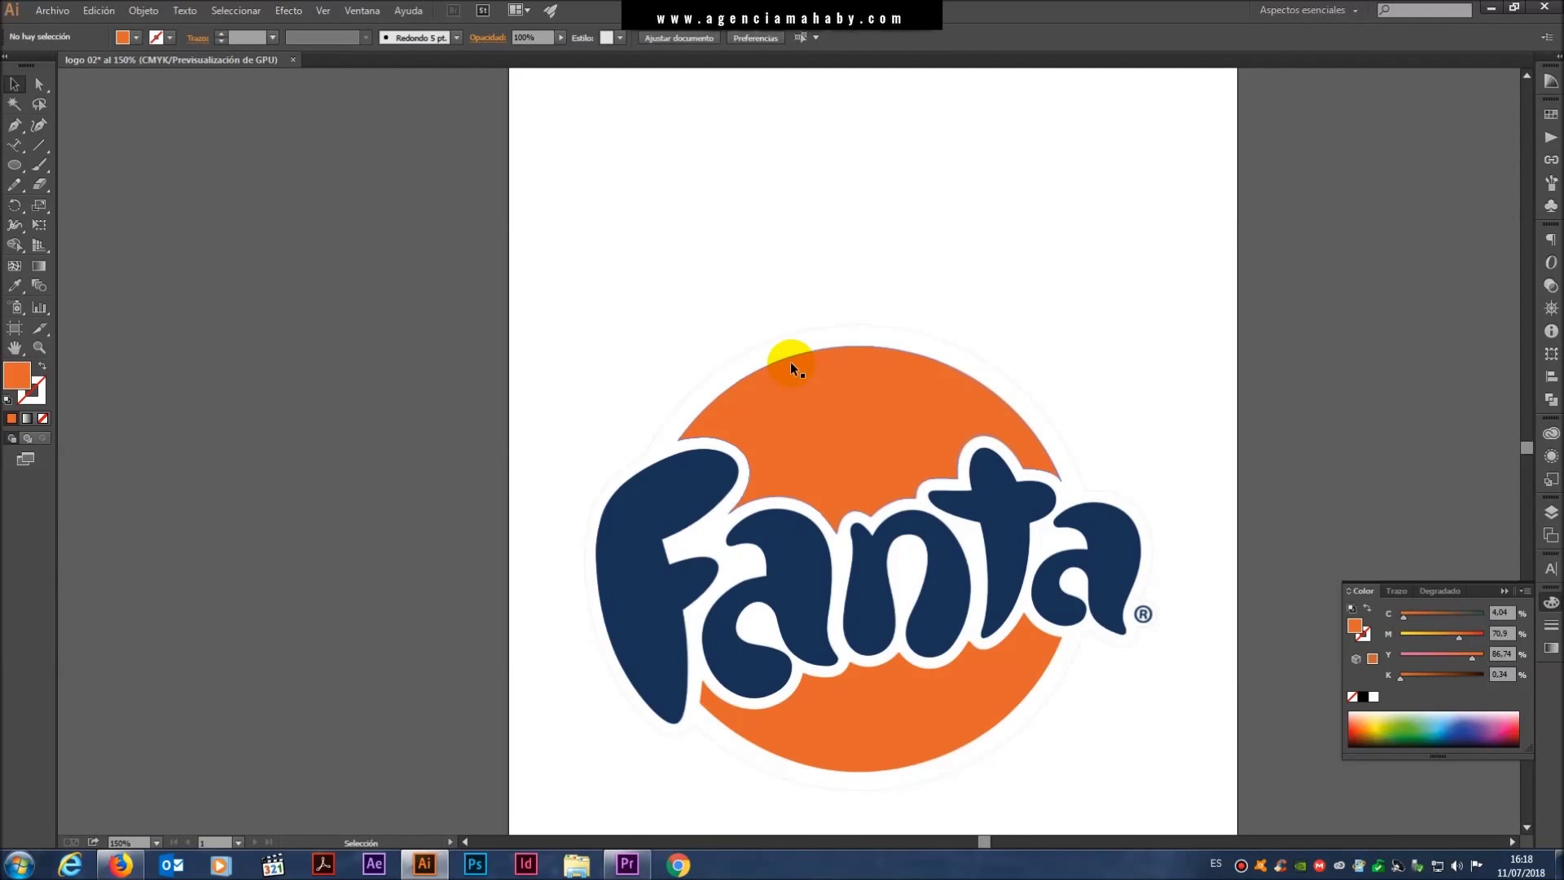
{"action": "left_click", "coordinate": [790, 364]}
{"action": "left_click", "coordinate": [783, 314]}
{"action": "mouse_move", "coordinate": [1011, 570]}
{"action": "left_mouse_down"}
{"action": "mouse_move", "coordinate": [860, 260]}
{"action": "mouse_move", "coordinate": [833, 290]}
{"action": "left_mouse_up"}
{"action": "left_click", "coordinate": [764, 293]}
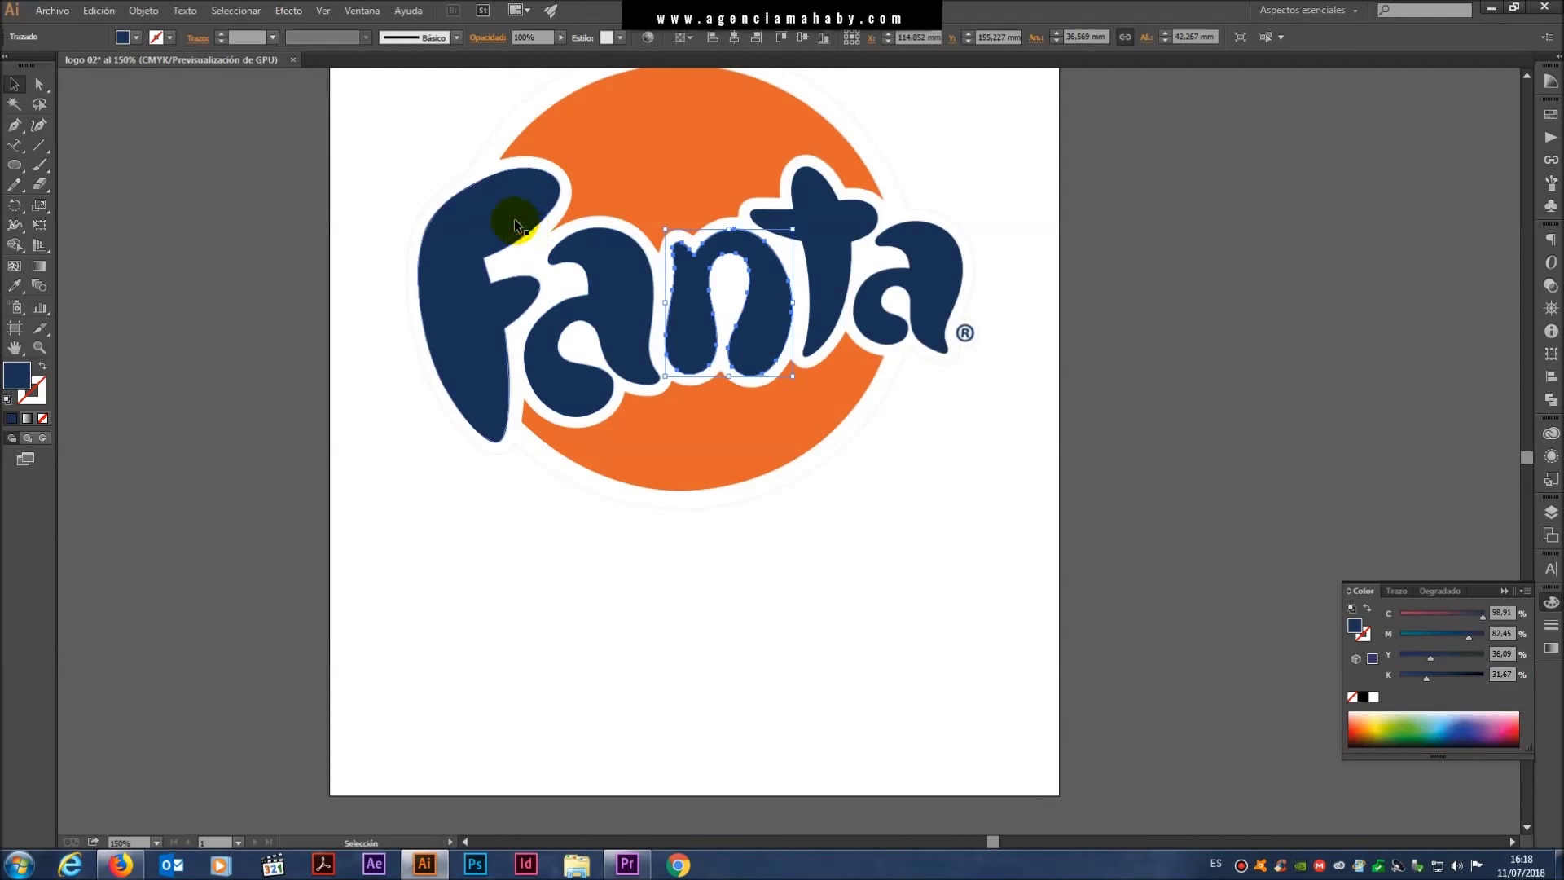
{"action": "left_click", "coordinate": [444, 164]}
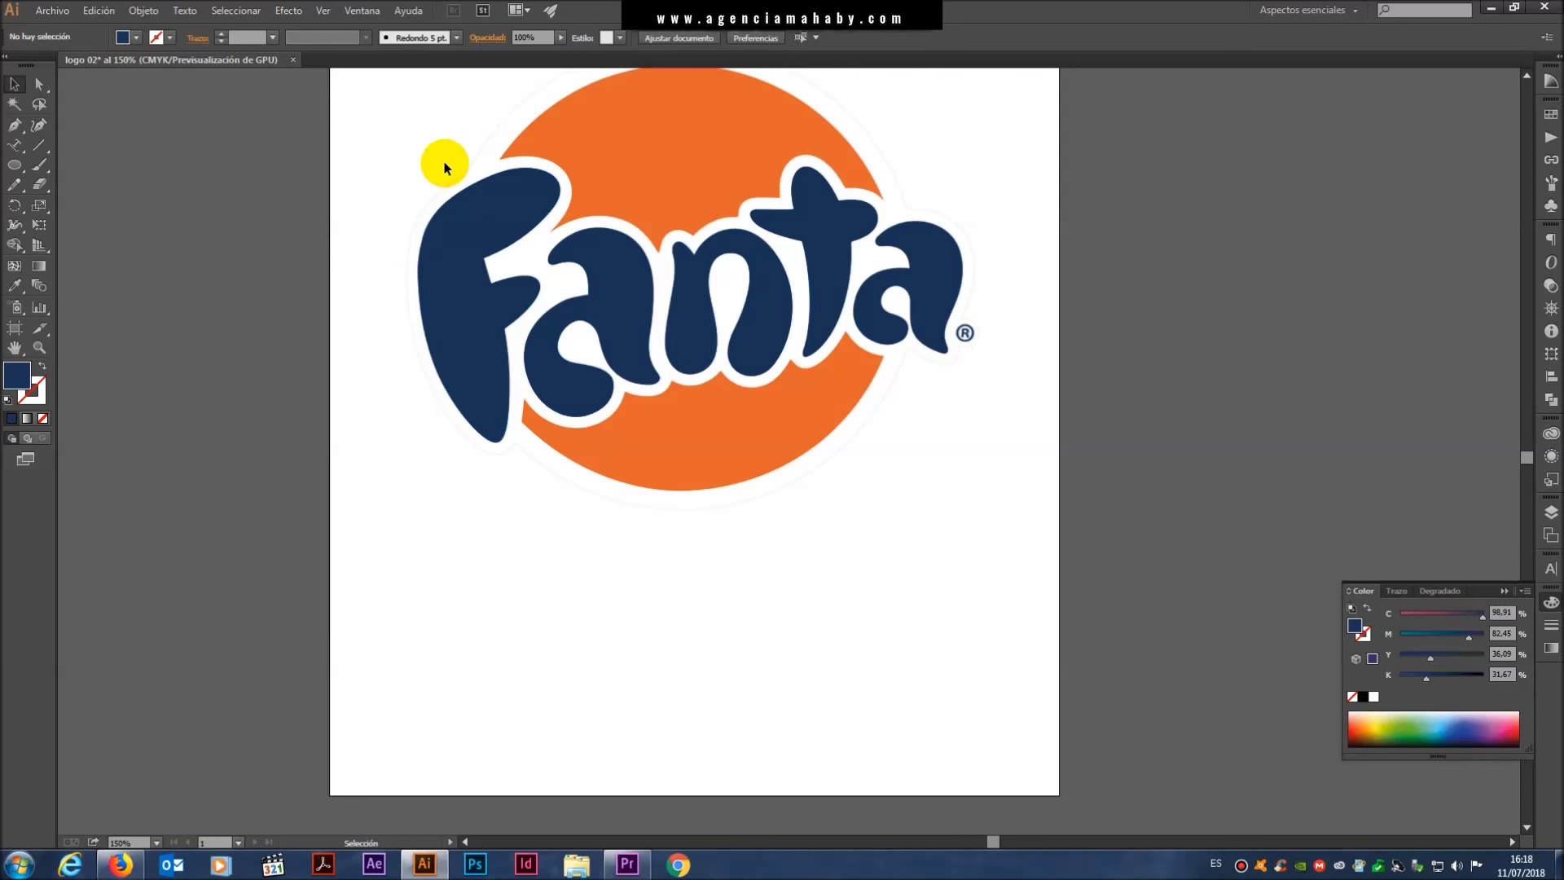
- Select all five Fanta letters (F, a, n, t, a) together, ready for the Object commands
{"action": "left_click", "coordinate": [482, 217]}
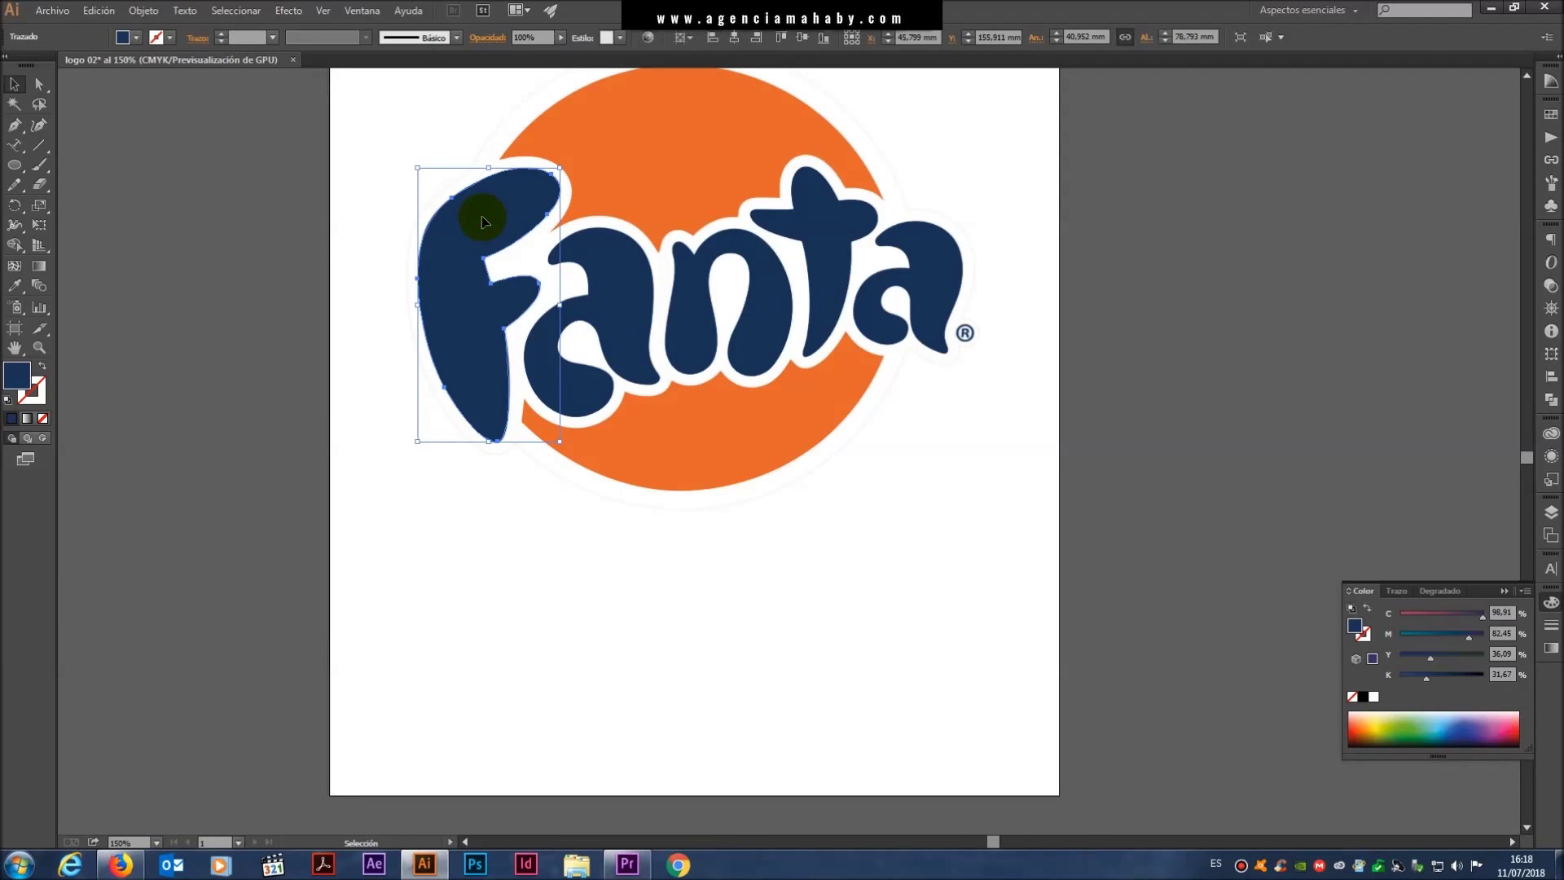
{"action": "left_click", "coordinate": [425, 114]}
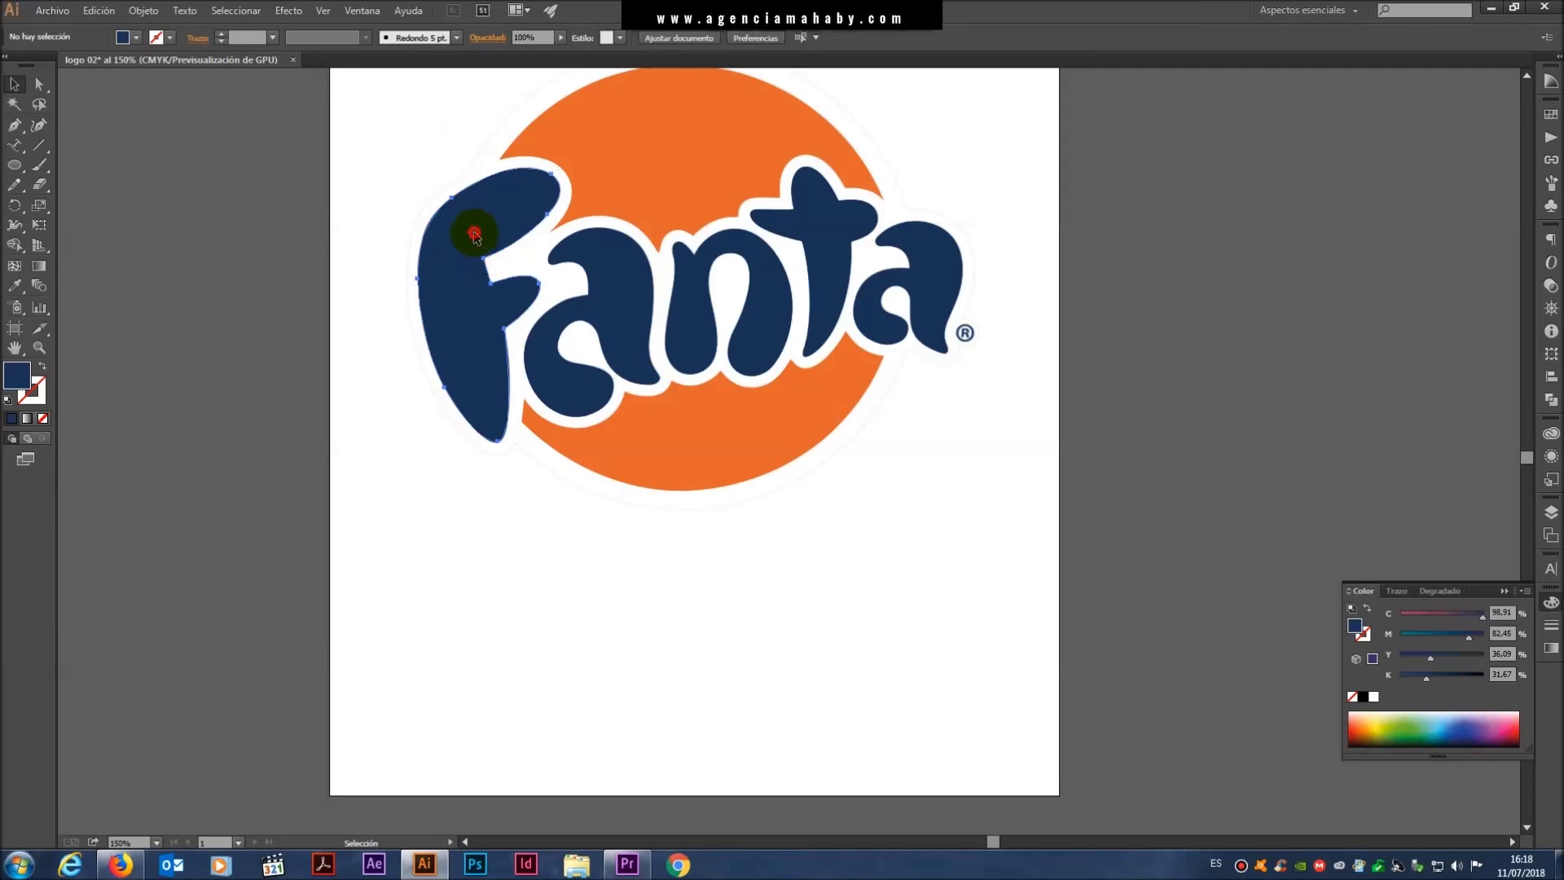
{"action": "left_click", "coordinate": [474, 235]}
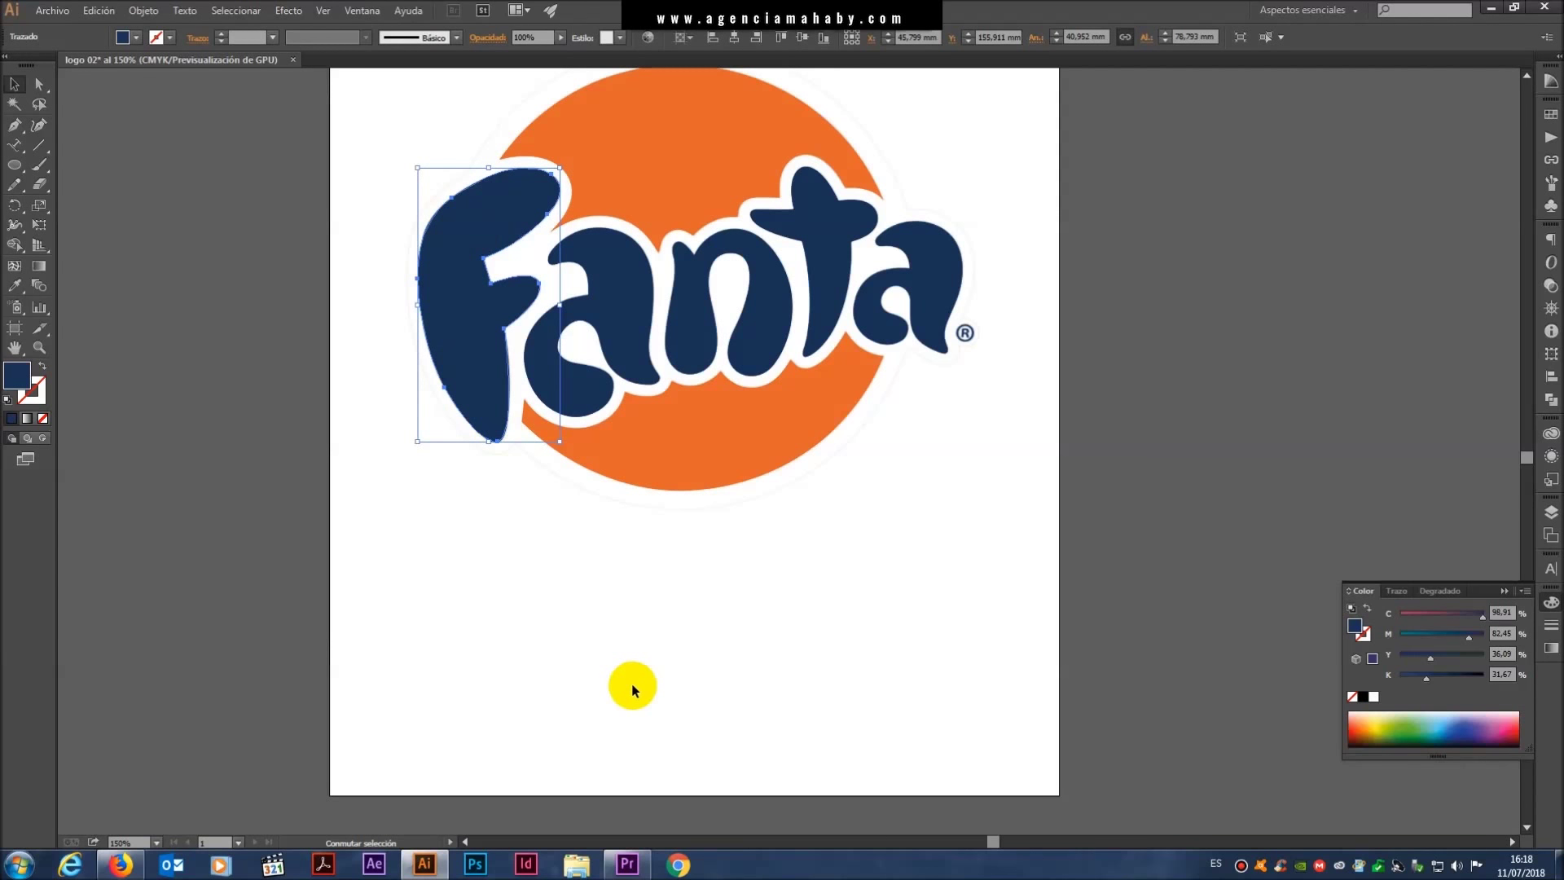
{"action": "left_click", "coordinate": [627, 277], "text": "shift"}
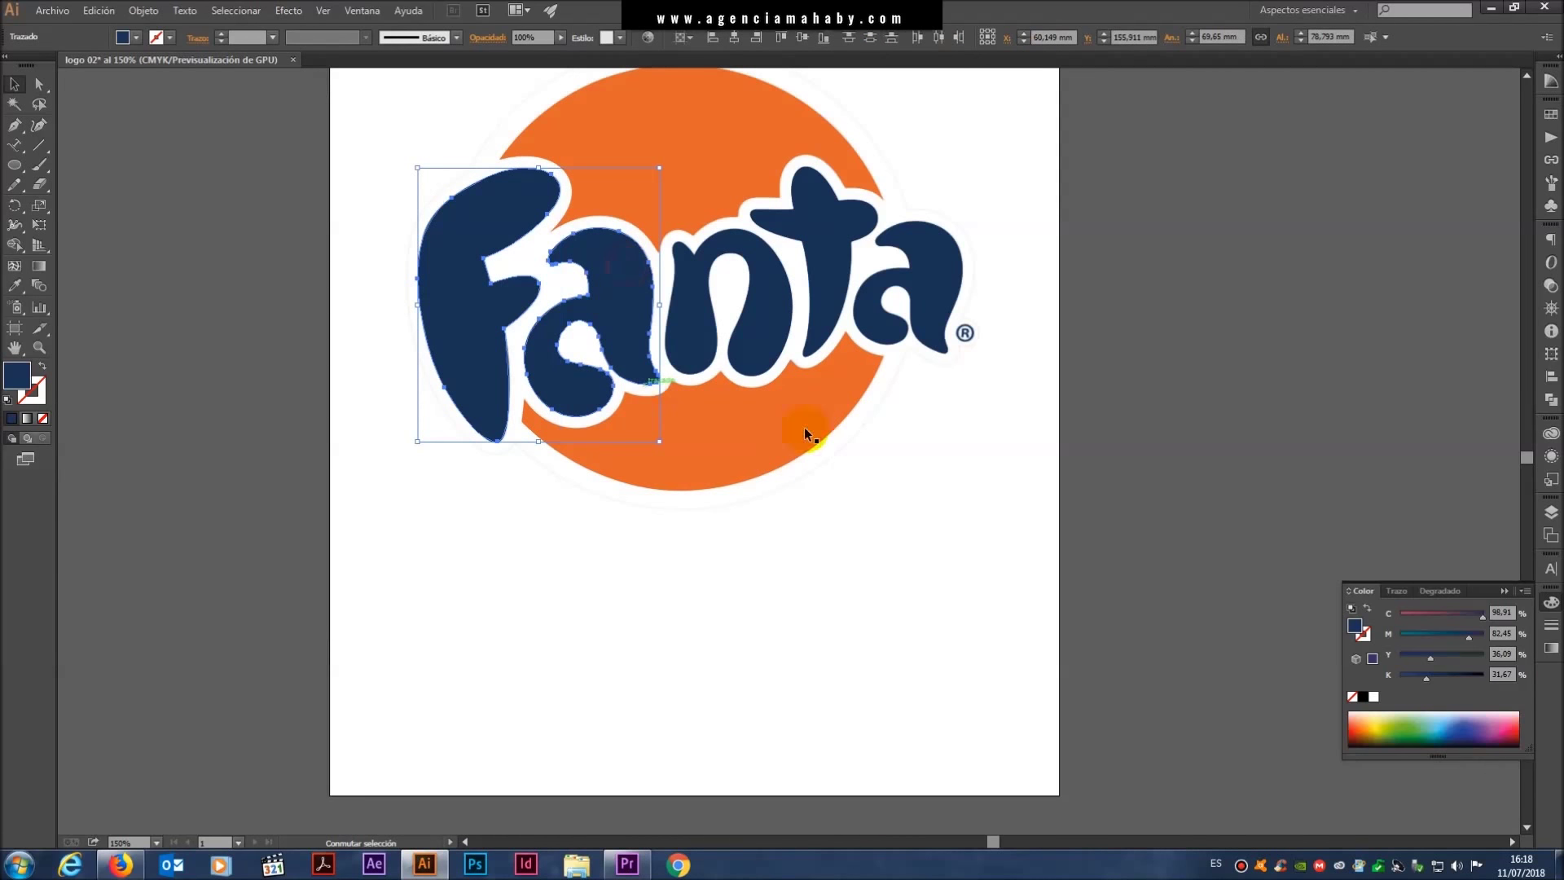
{"action": "left_click", "coordinate": [768, 248], "text": "shift"}
{"action": "left_click", "coordinate": [821, 239], "text": "shift"}
{"action": "left_click", "coordinate": [914, 258], "text": "shift"}
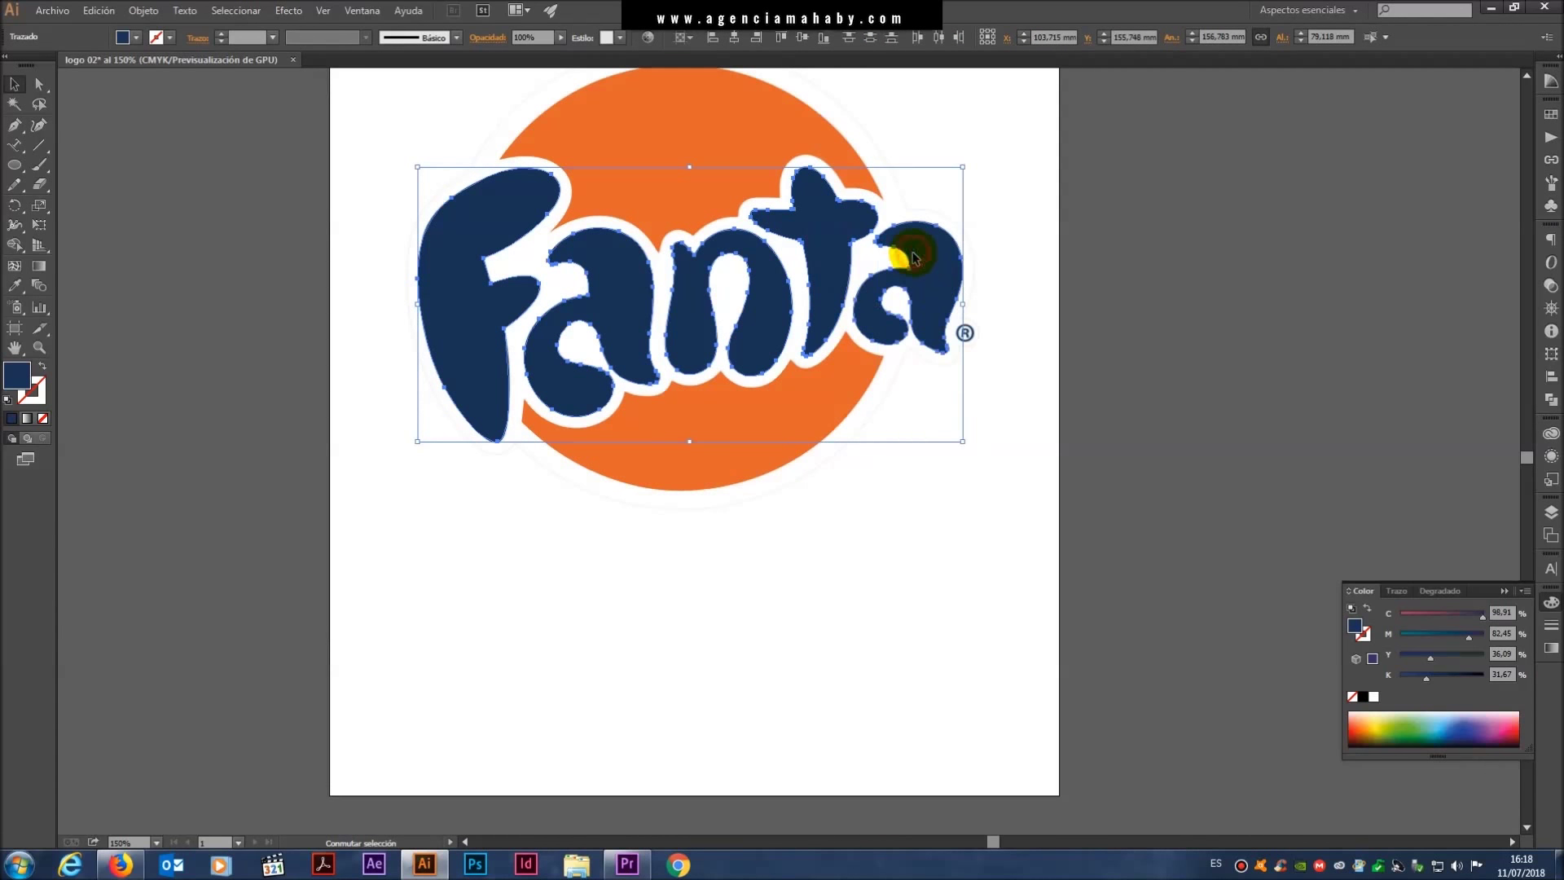
{"action": "left_click", "coordinate": [143, 10]}
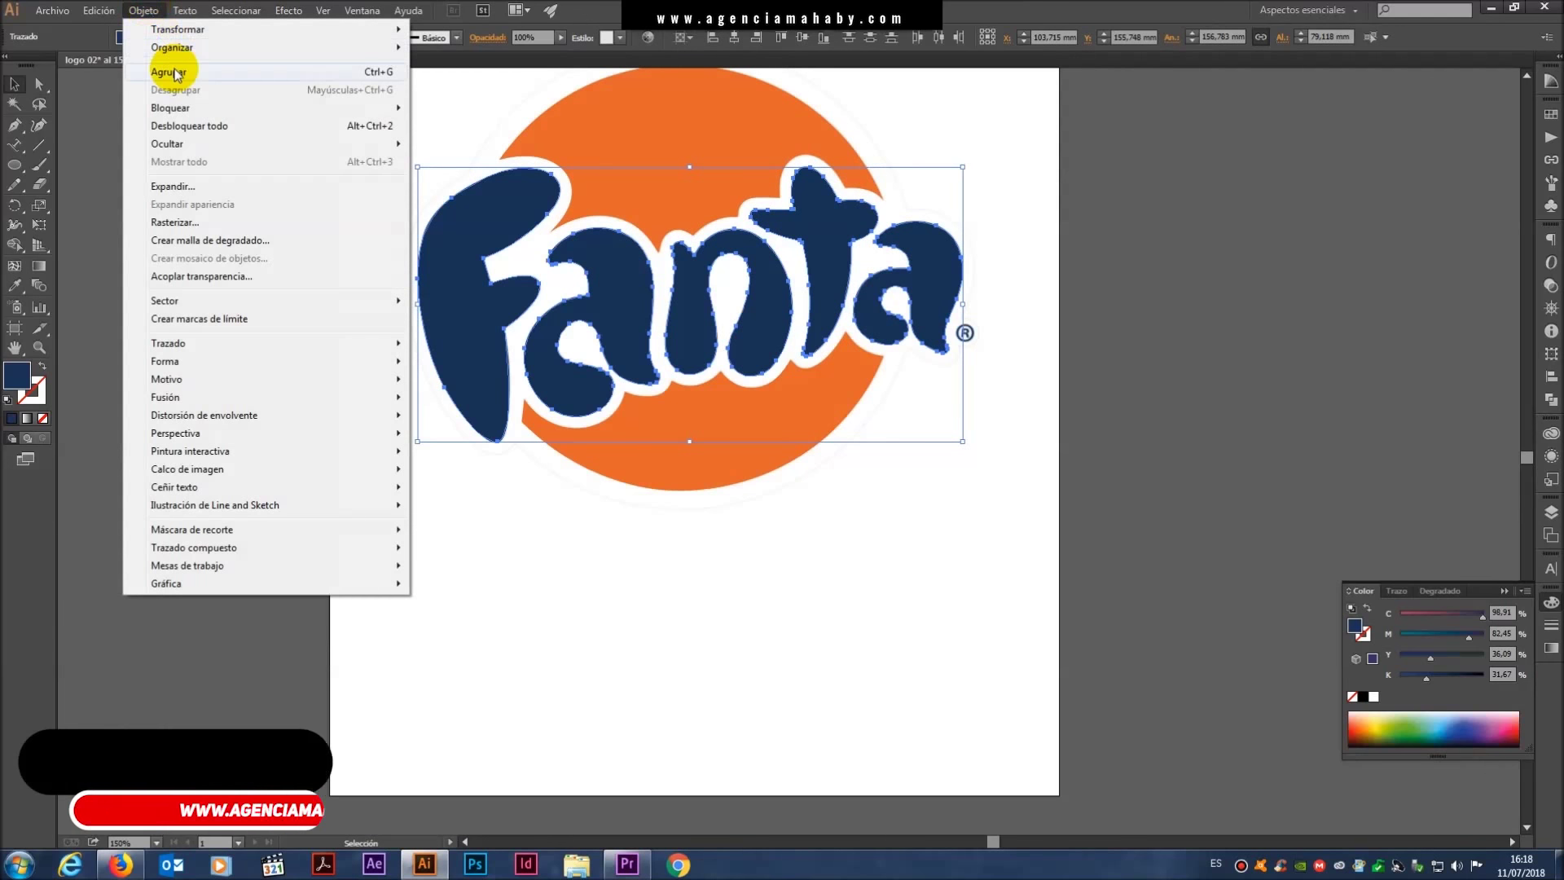
- Group the selected Fanta letters into one object, undoing a stray moved copy
{"action": "left_click", "coordinate": [155, 10]}
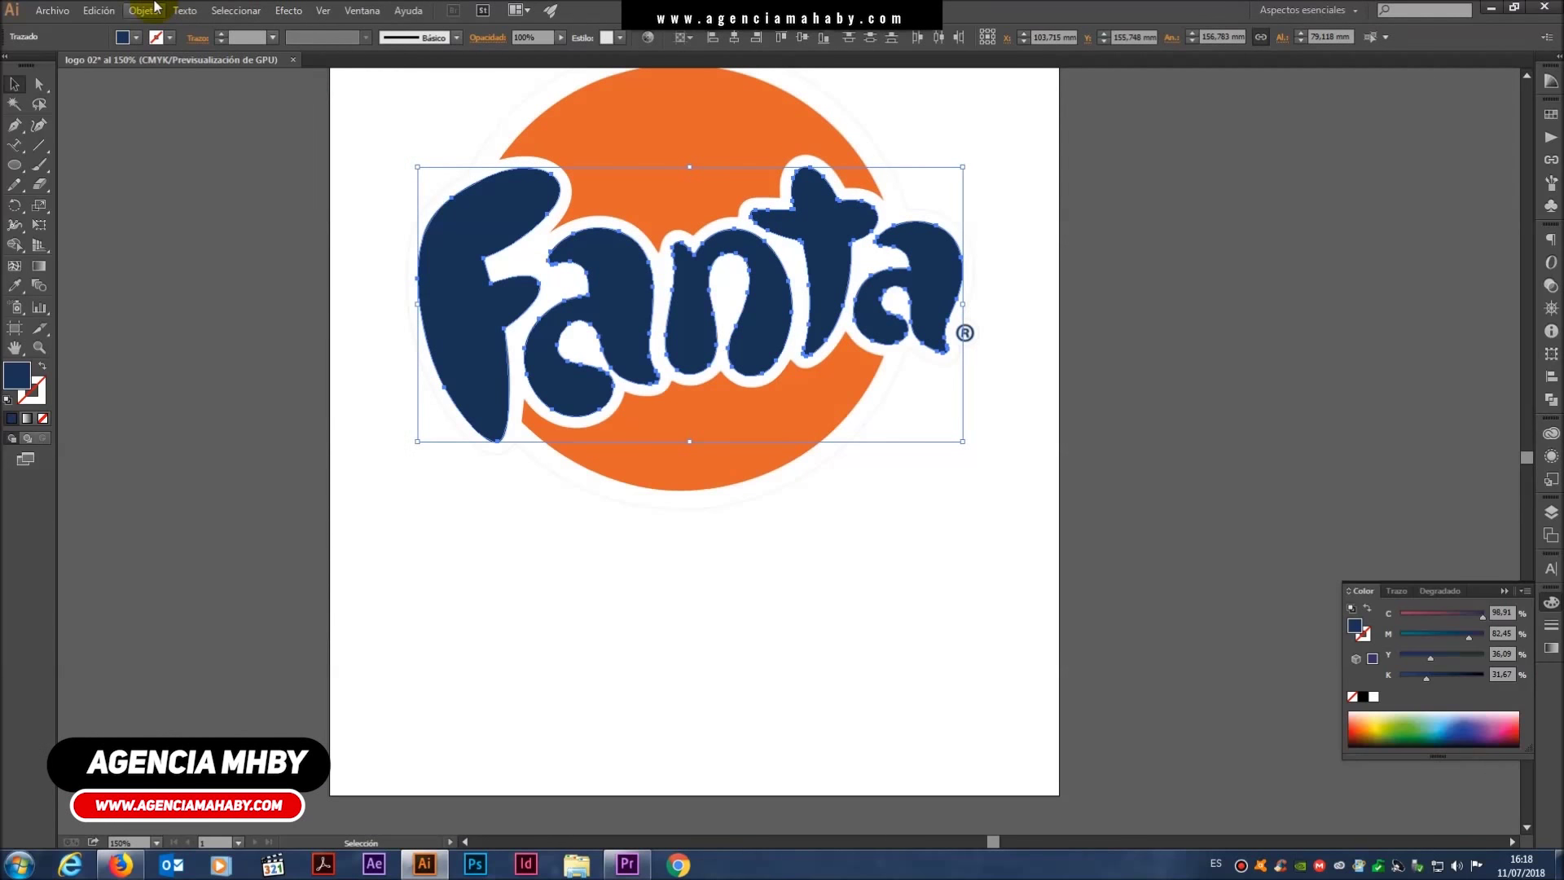
{"action": "key", "text": "ctrl+g"}
{"action": "left_click", "coordinate": [495, 570]}
{"action": "left_click_drag", "start_coordinate": [602, 308], "coordinate": [576, 683]}
{"action": "key", "text": "ctrl+z"}
{"action": "left_click", "coordinate": [900, 624]}
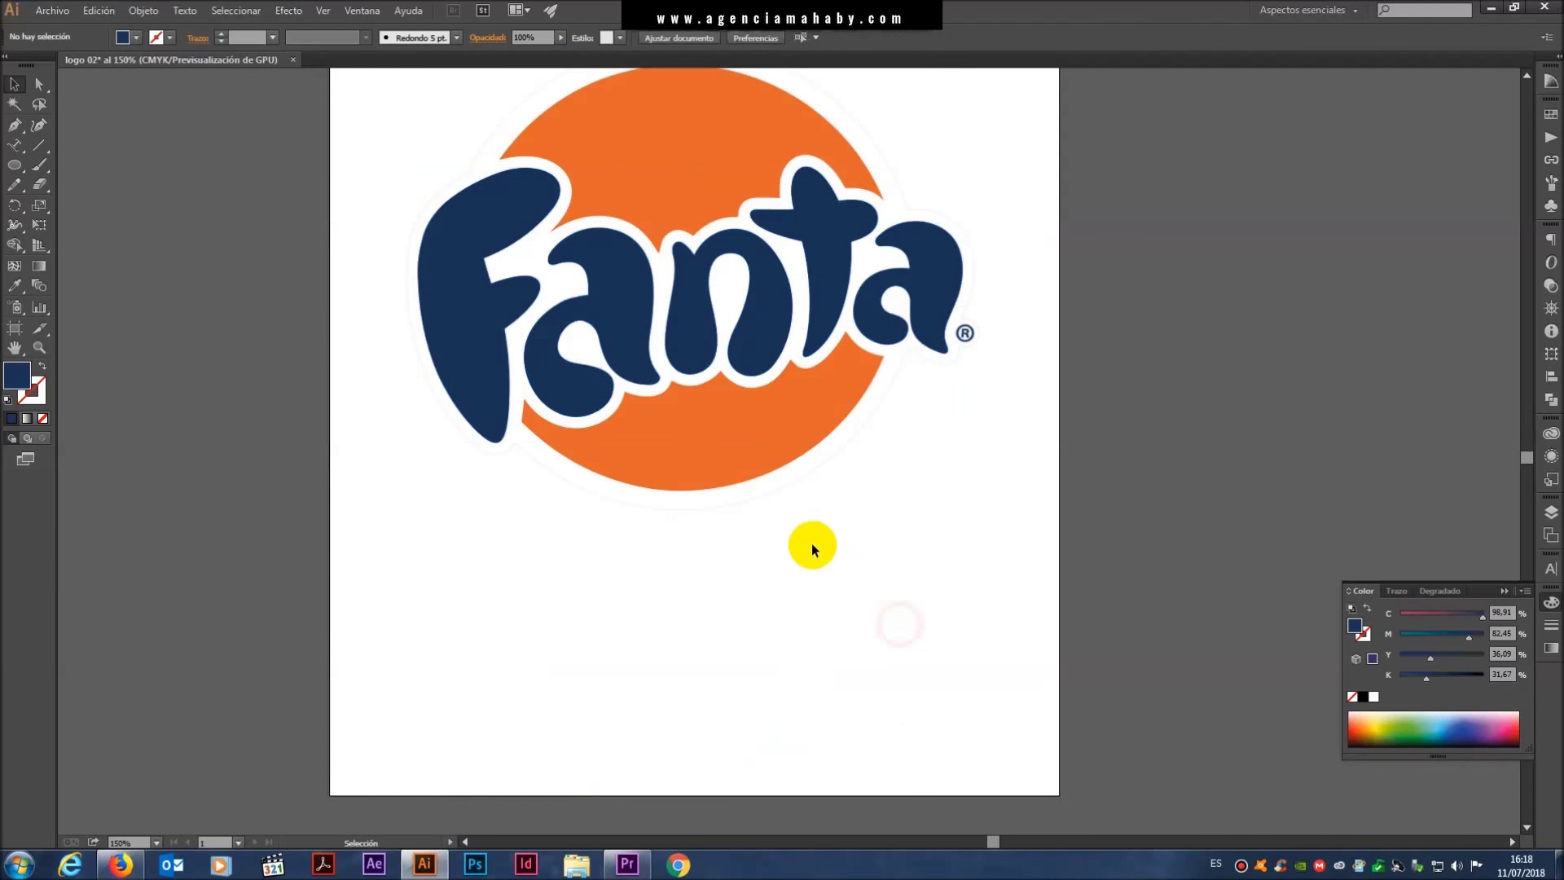
- Group the upper and lower orange circle pieces into a single object
{"action": "left_click", "coordinate": [721, 427]}
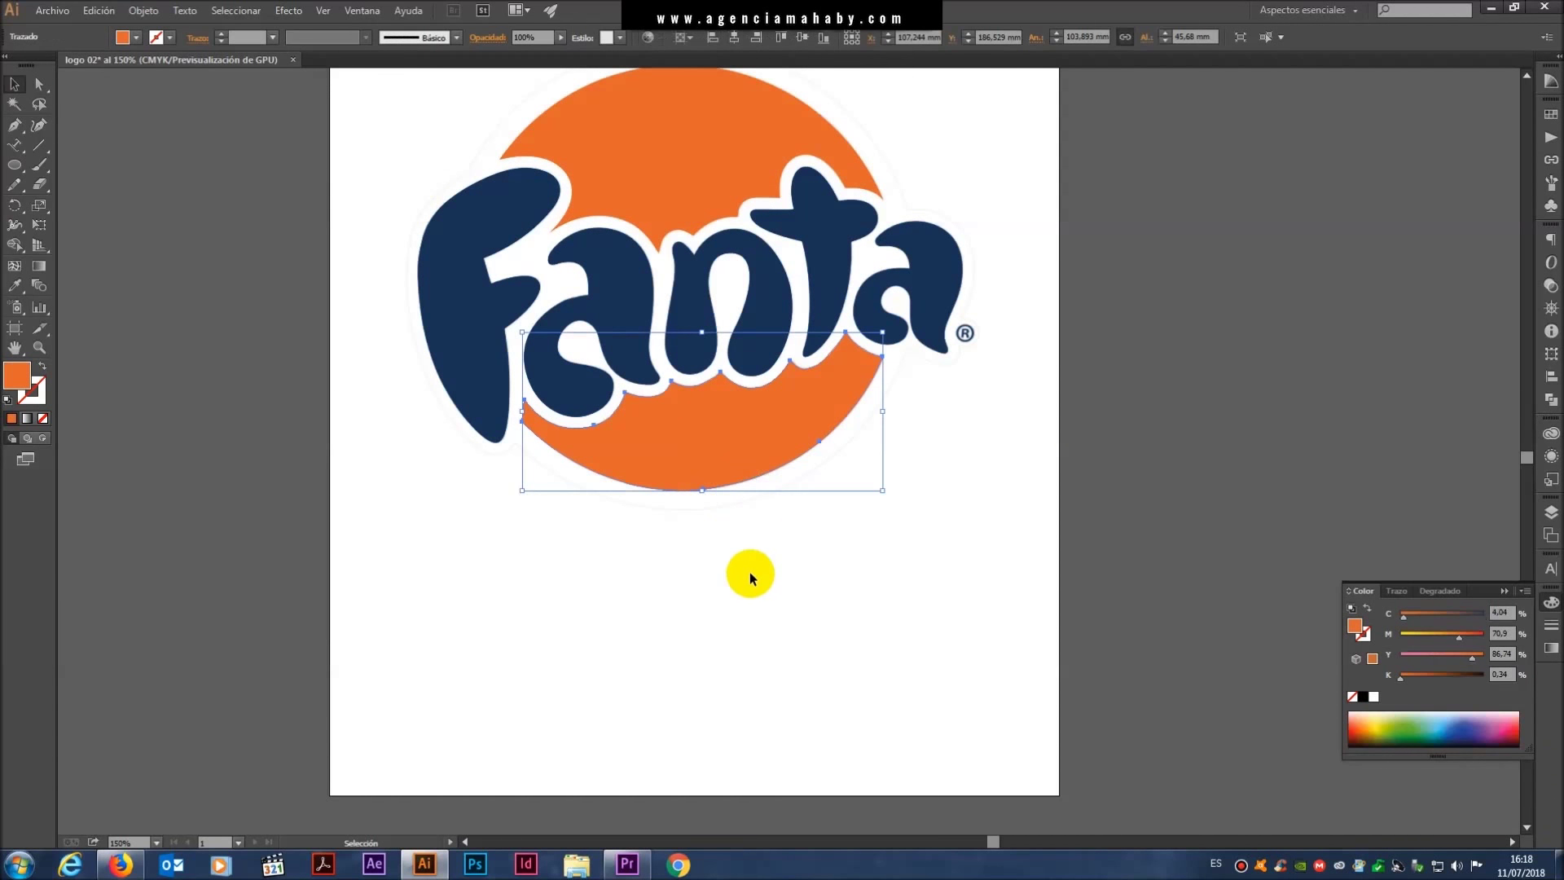
{"action": "left_click", "coordinate": [644, 130], "text": "shift"}
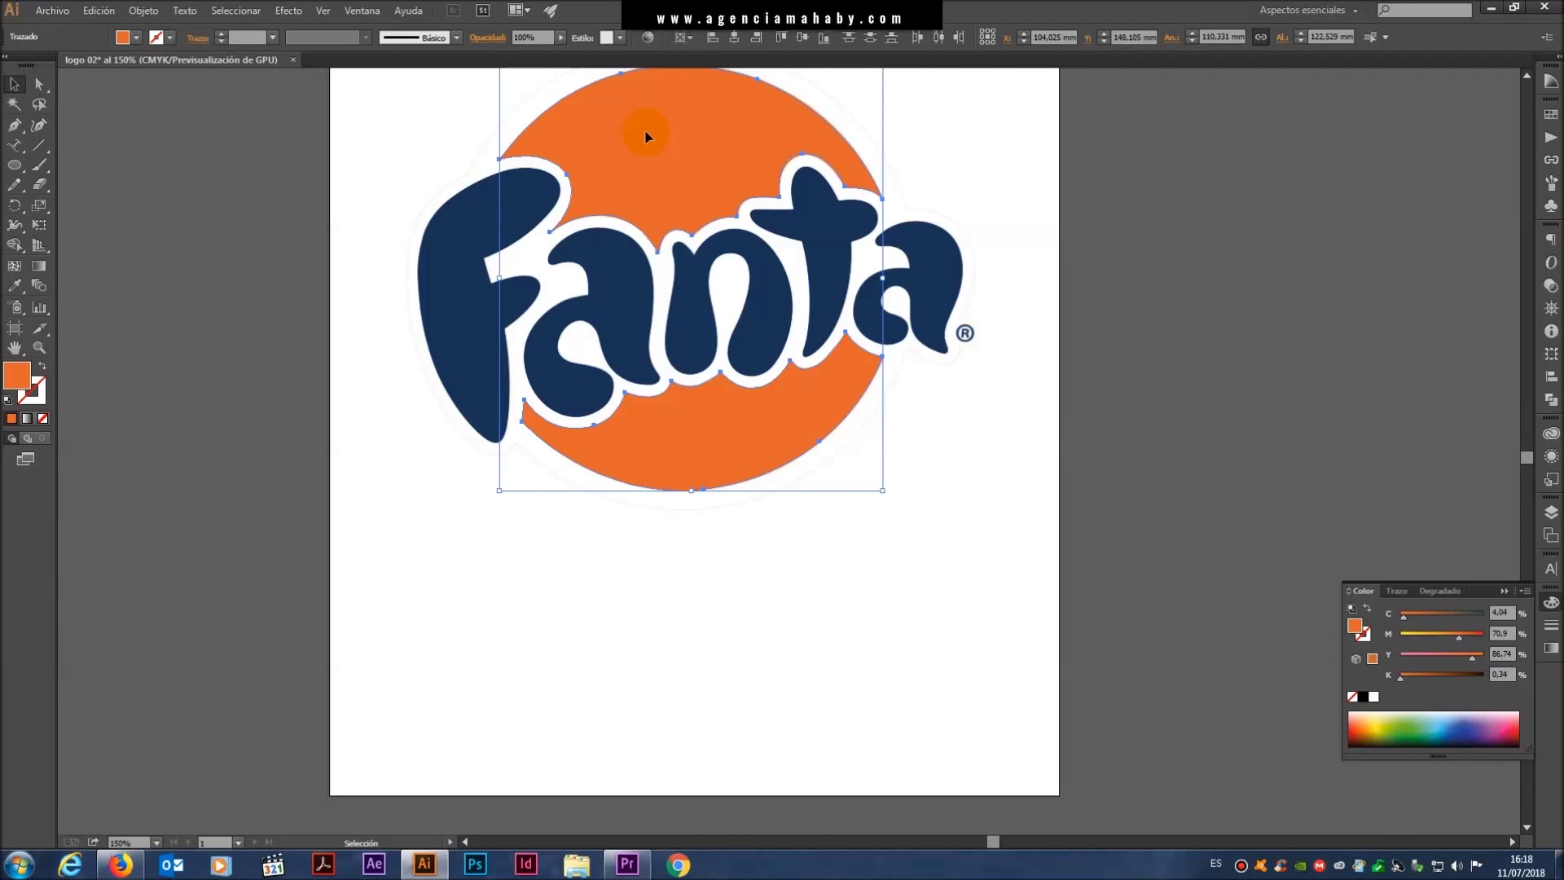
{"action": "key", "text": "a"}
{"action": "key", "text": "v"}
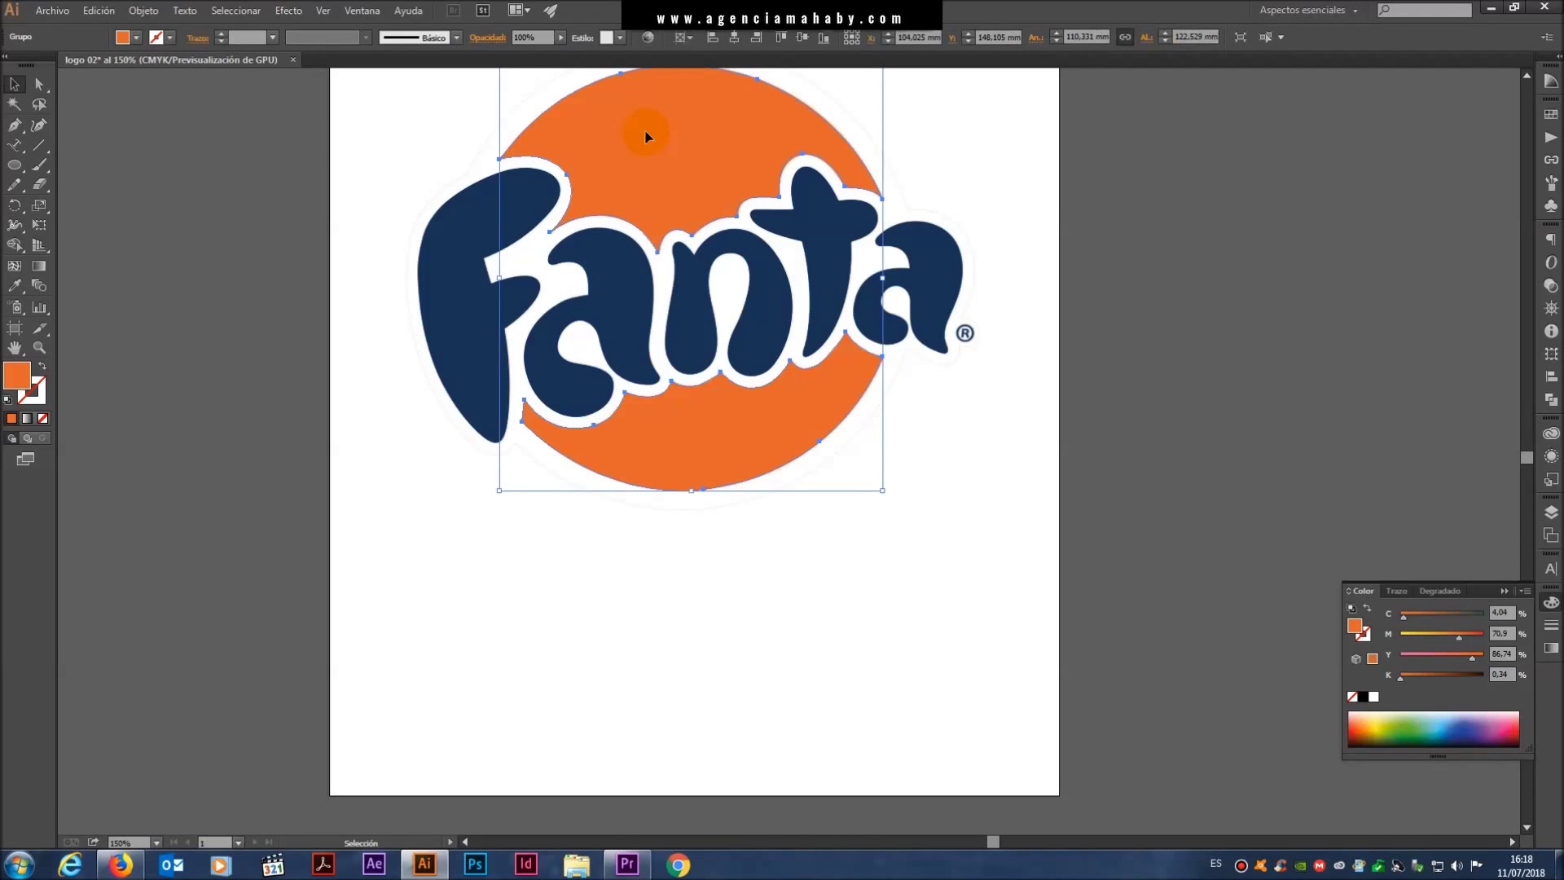
{"action": "left_click", "coordinate": [844, 575]}
{"action": "left_click", "coordinate": [756, 442]}
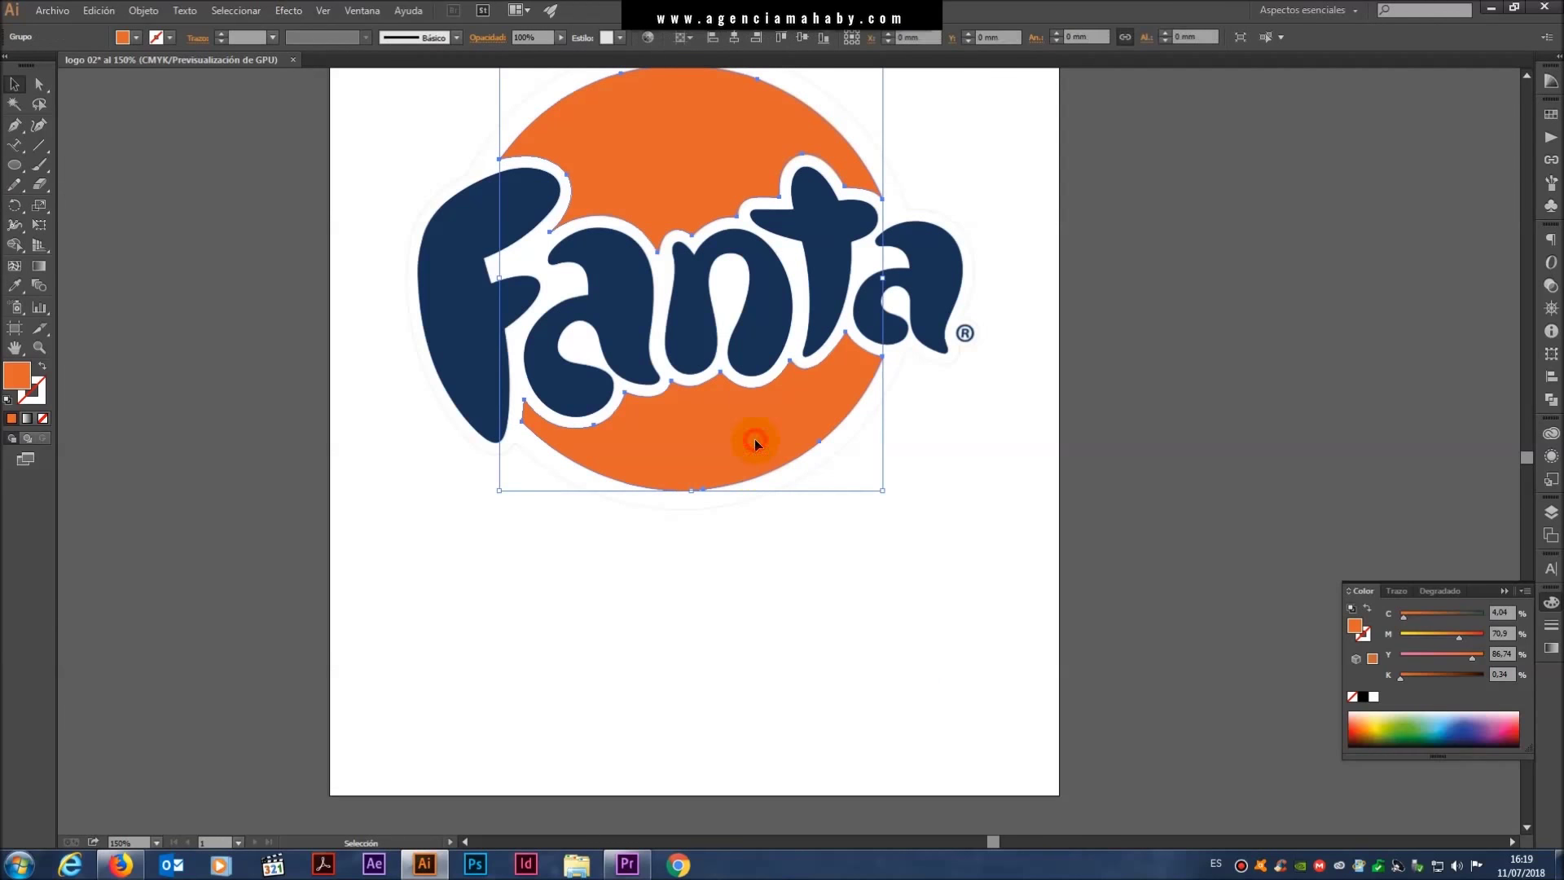
- Verify the lettering and orange circle groups, then shift the view left and down
{"action": "left_click", "coordinate": [663, 663]}
{"action": "left_click", "coordinate": [636, 326]}
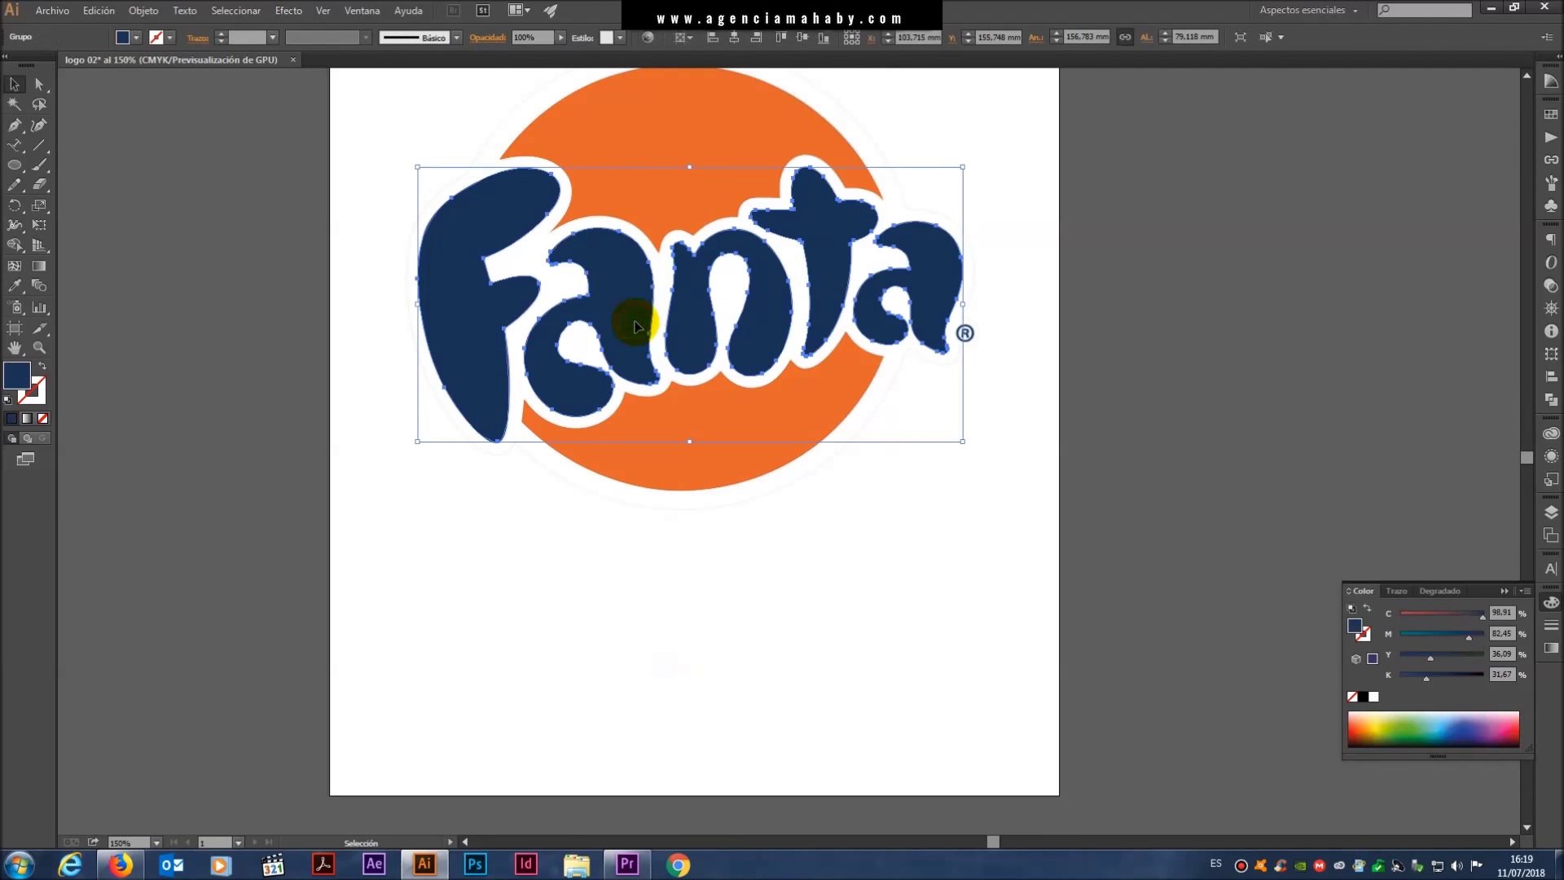
{"action": "left_click", "coordinate": [681, 580]}
{"action": "left_click", "coordinate": [624, 285]}
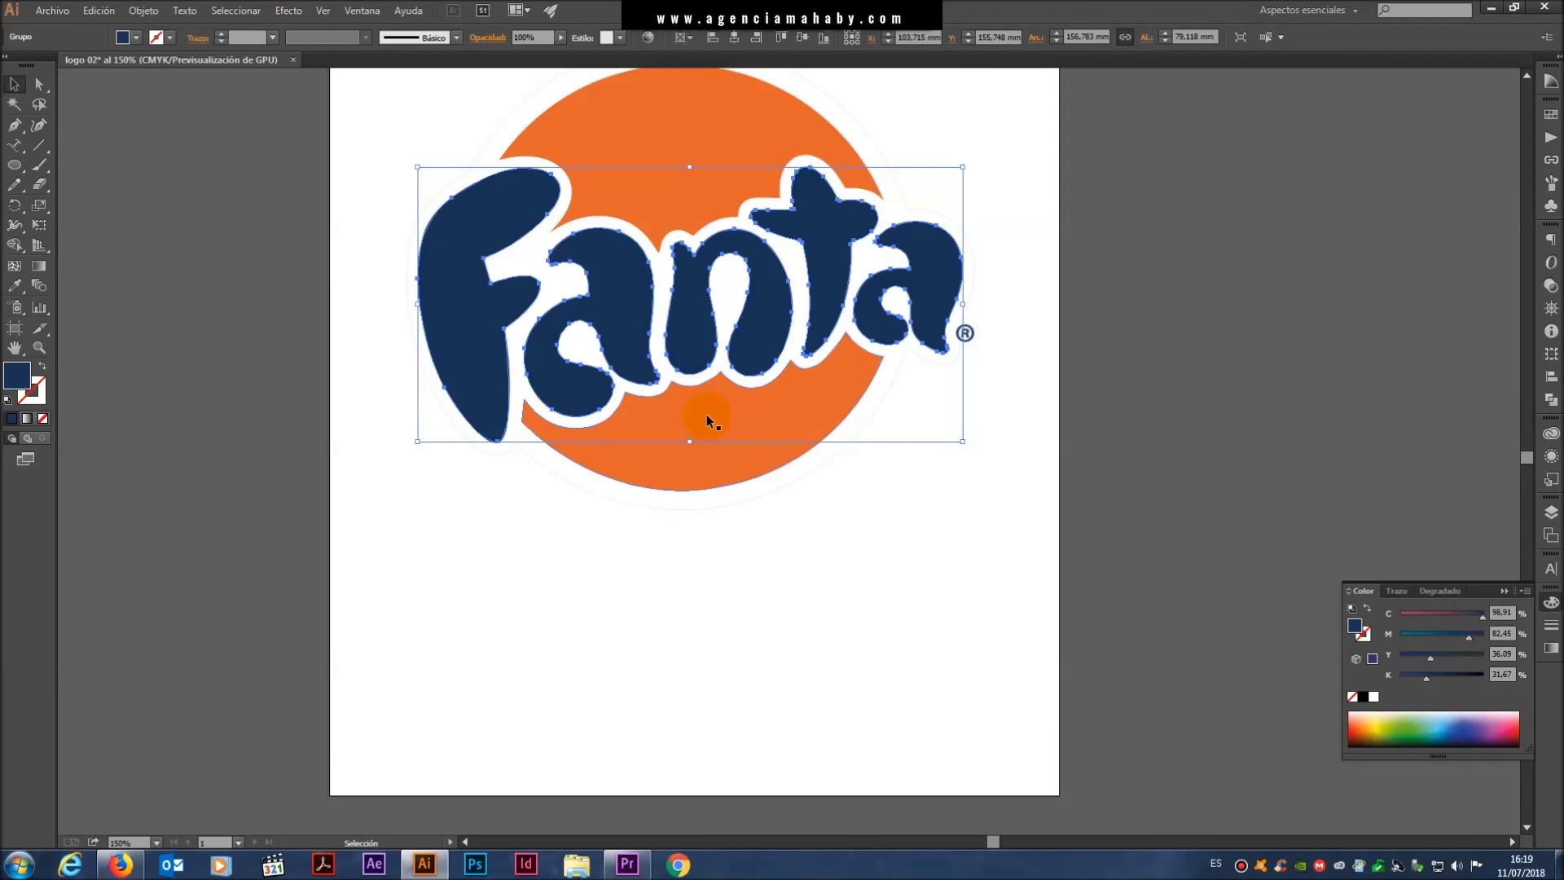
{"action": "left_click", "coordinate": [706, 417]}
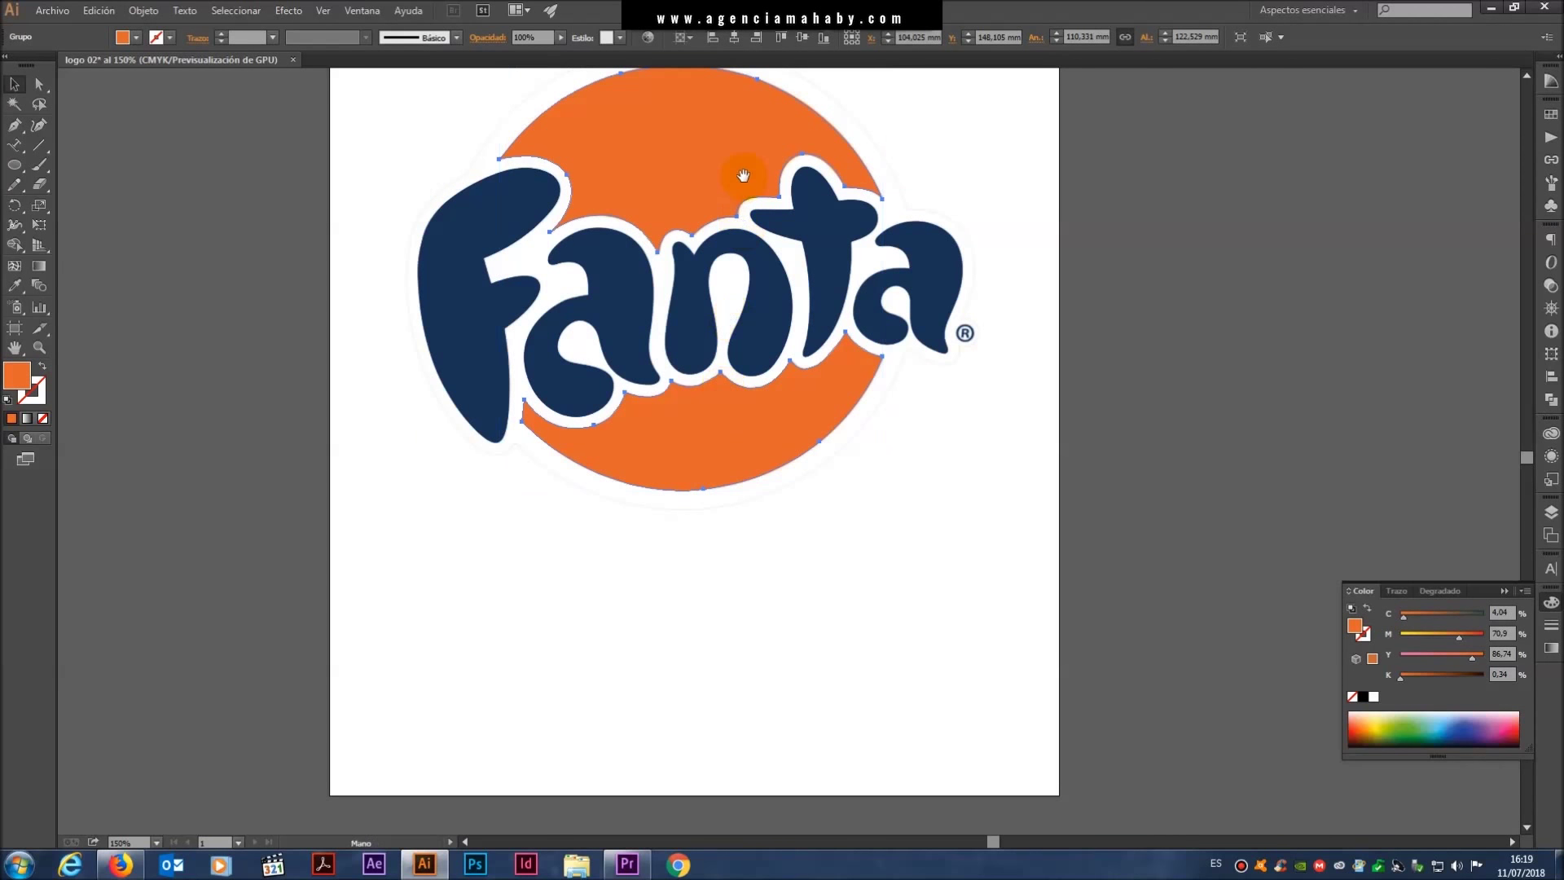
{"action": "left_click_drag", "start_coordinate": [744, 164], "coordinate": [701, 236]}
- Move the recreated orange circle and lettering below the reference logo and deselect
{"action": "key", "text": "space"}
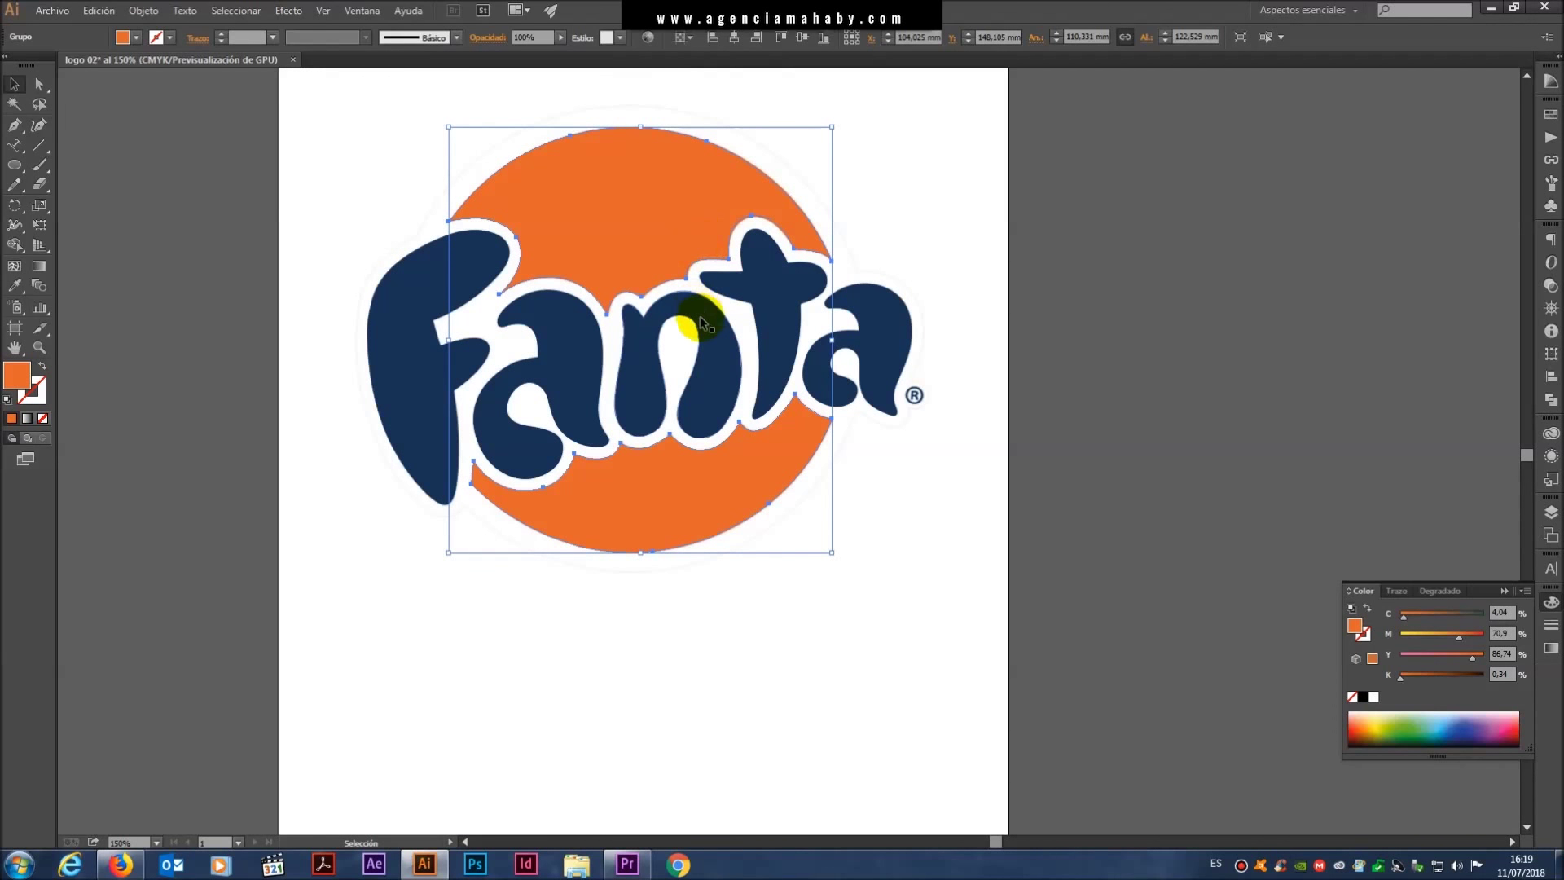
{"action": "left_click", "coordinate": [574, 676]}
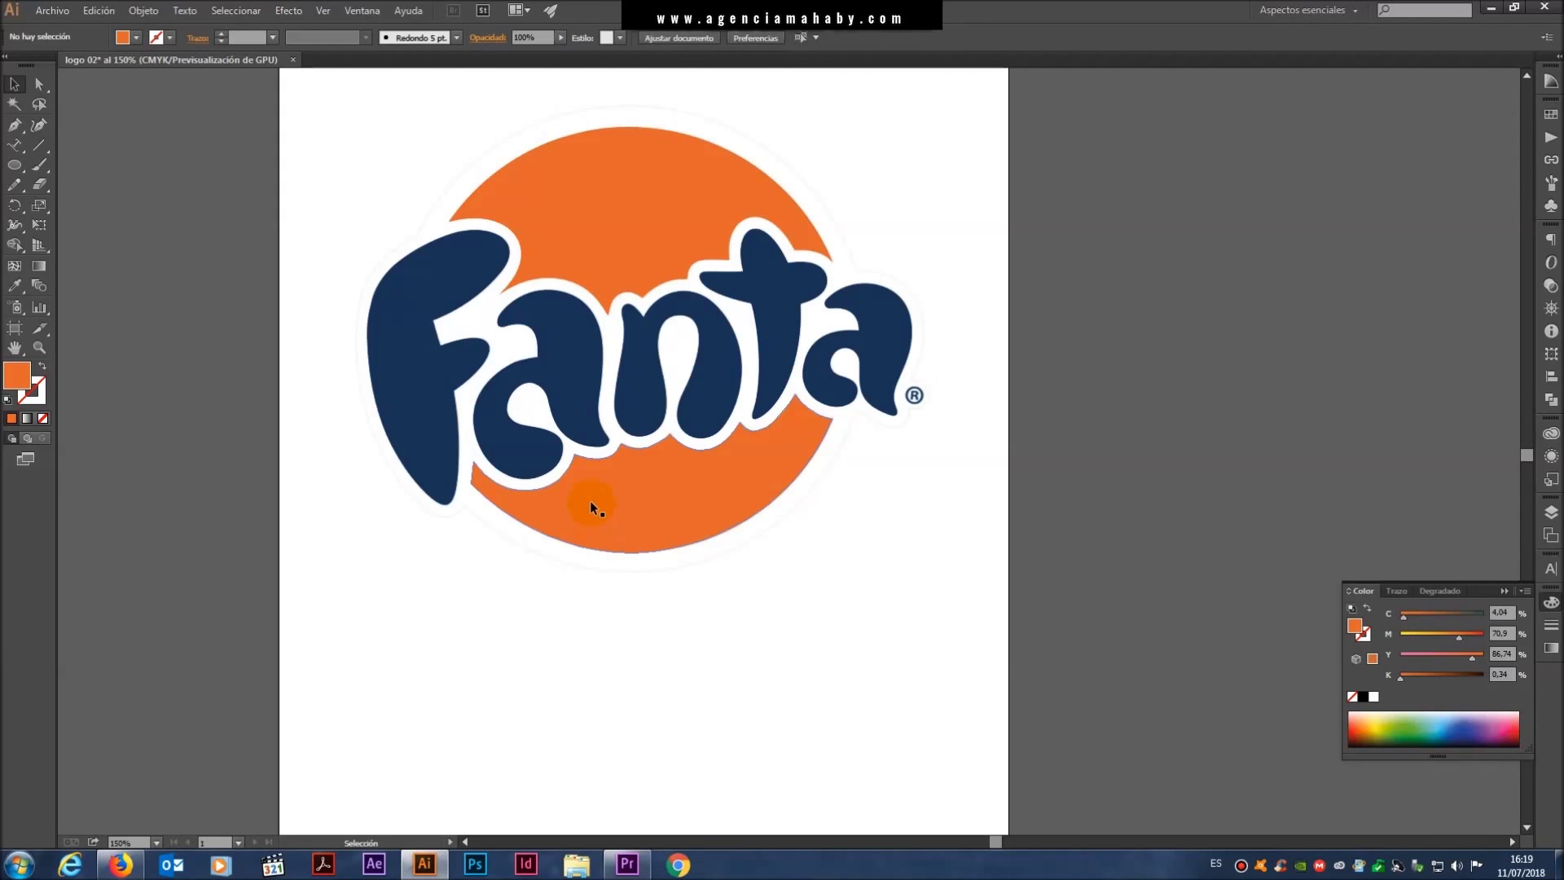
{"action": "left_click", "coordinate": [590, 502]}
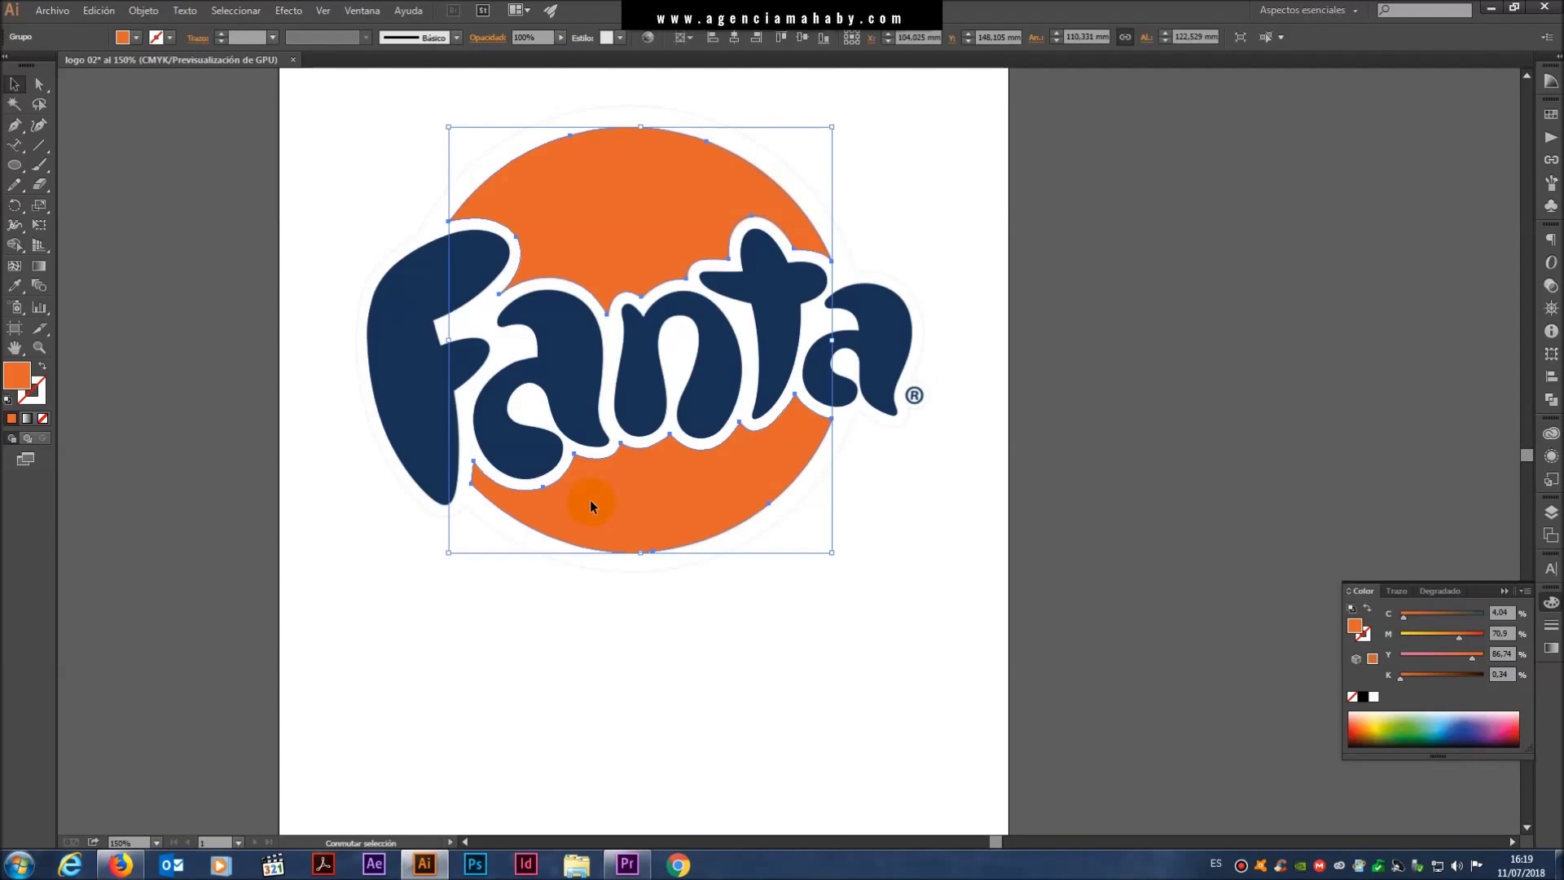
{"action": "left_click", "coordinate": [588, 383], "text": "shift"}
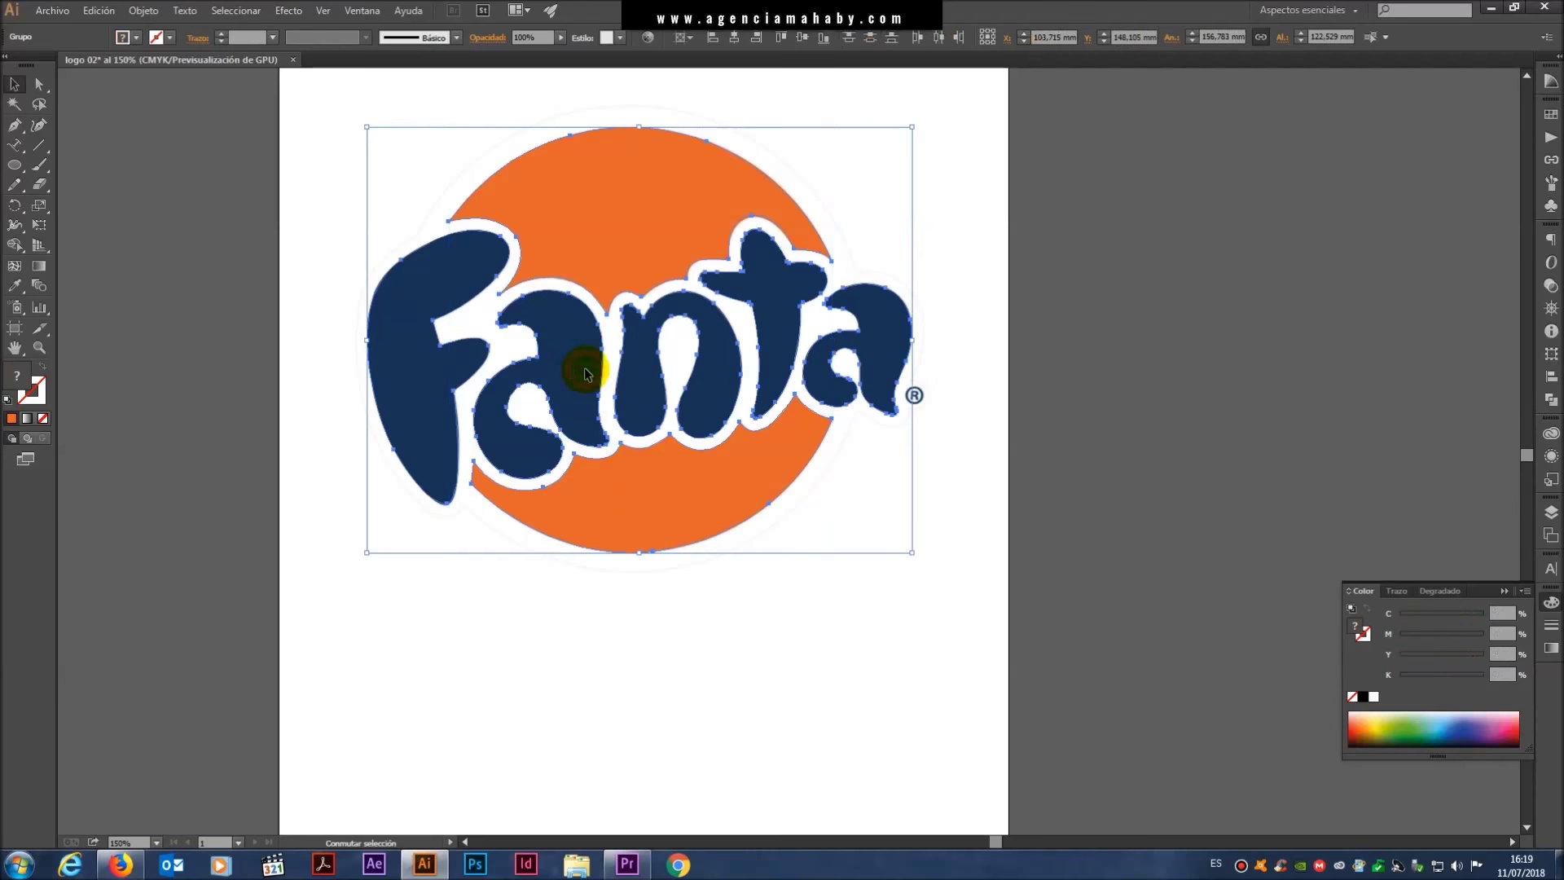
{"action": "left_click_drag", "start_coordinate": [591, 267], "coordinate": [613, 651]}
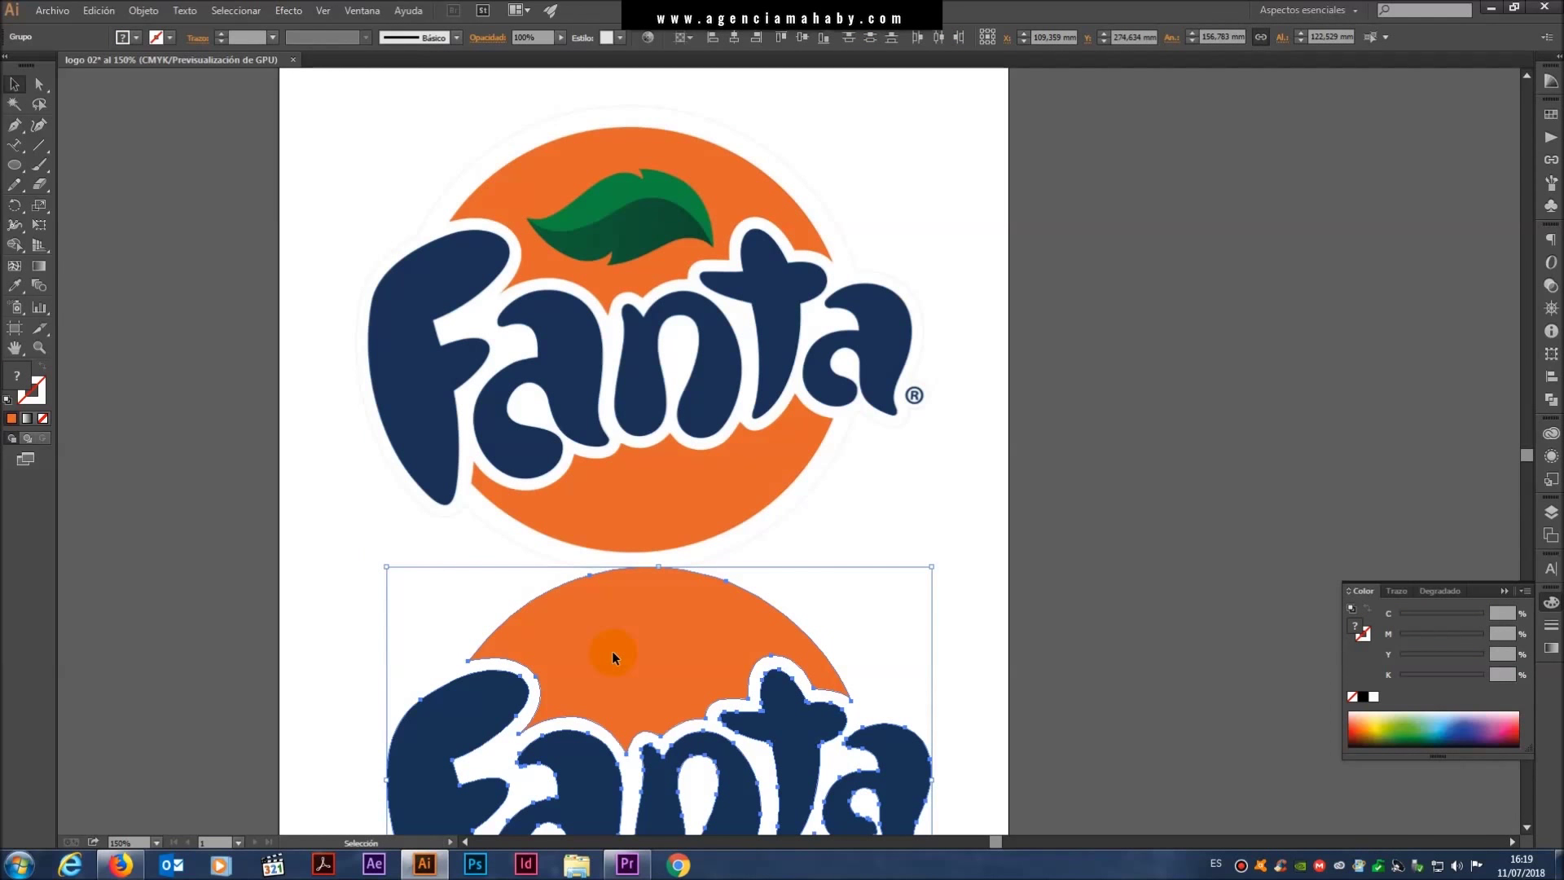
{"action": "key", "text": "a"}
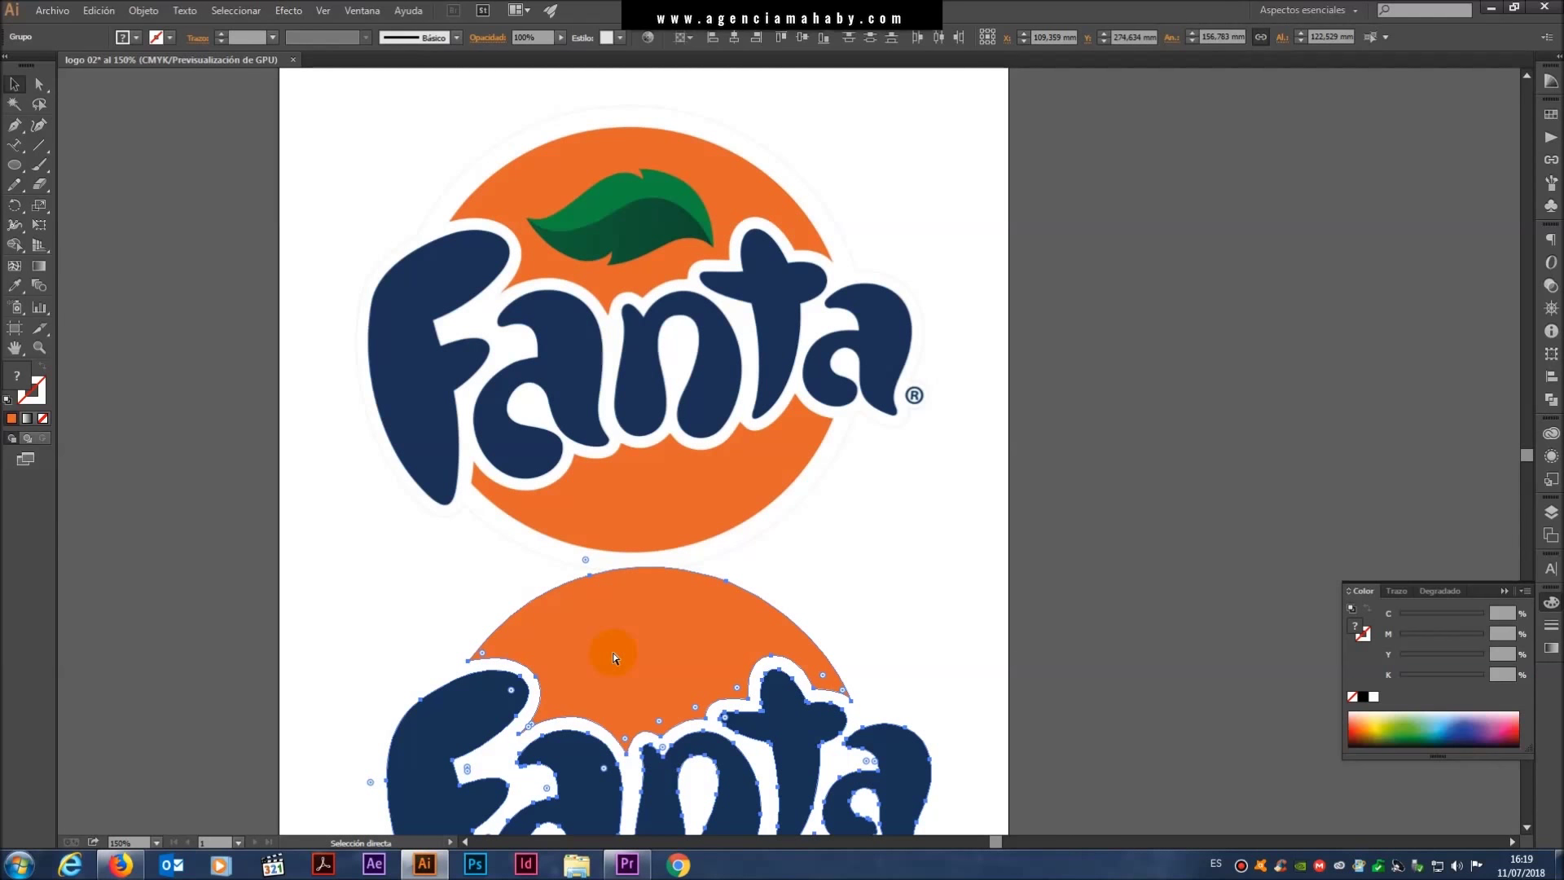
{"action": "key", "text": "ctrl+z"}
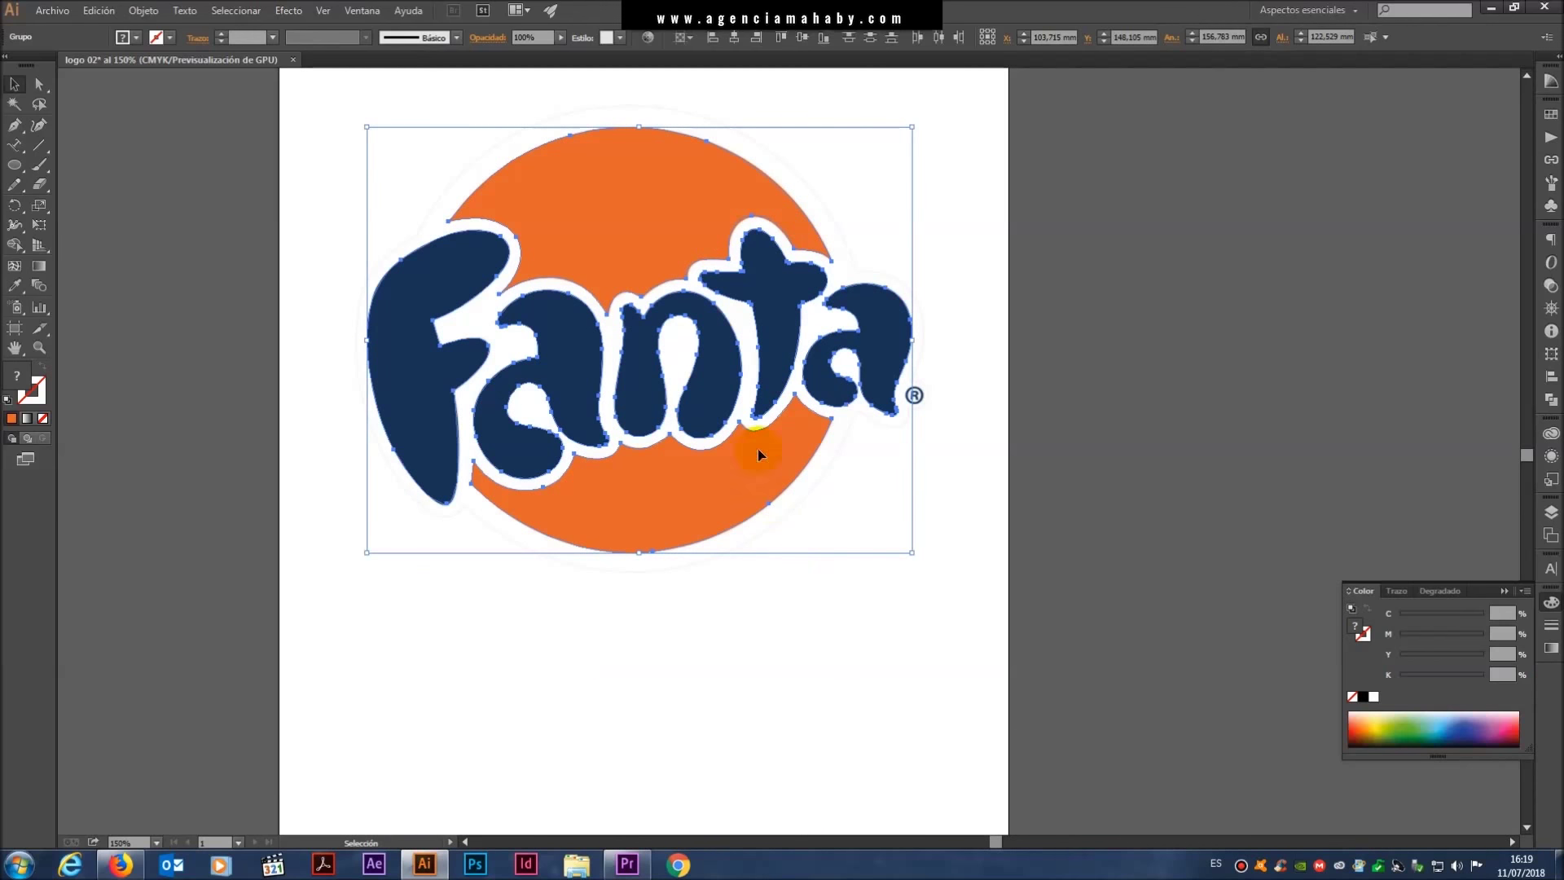
{"action": "mouse_move", "coordinate": [634, 208]}
{"action": "left_mouse_down"}
{"action": "mouse_move", "coordinate": [644, 395]}
{"action": "mouse_move", "coordinate": [622, 643]}
{"action": "left_mouse_up"}
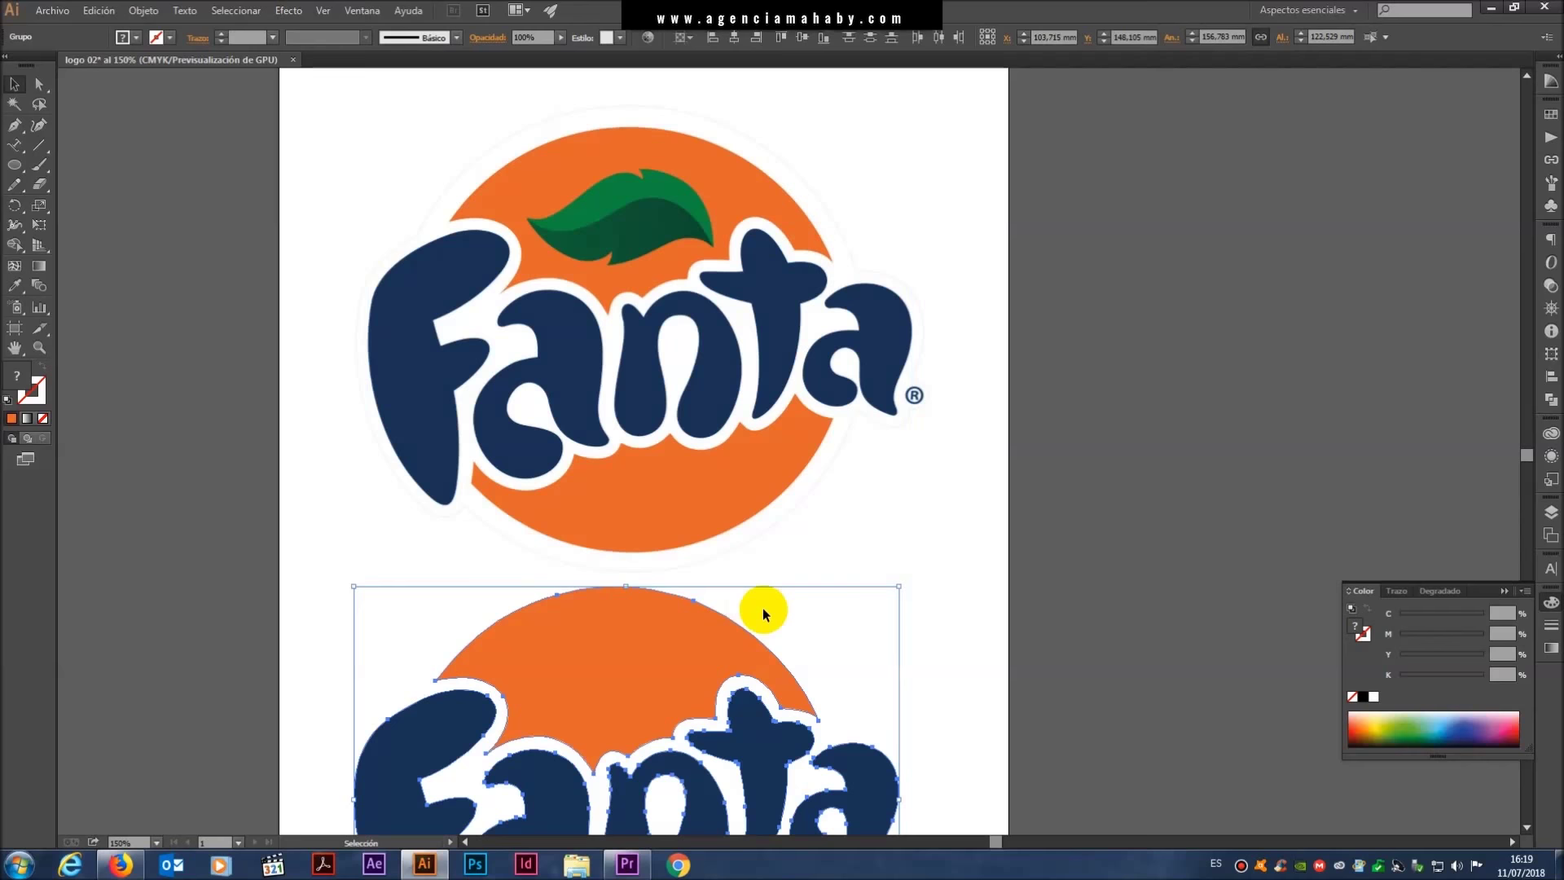
{"action": "left_click", "coordinate": [828, 531]}
- Zoom in and pan until the reference logo's green leaf is centred
{"action": "scroll", "coordinate": [865, 472], "scroll_direction": "up", "scroll_amount": 1}
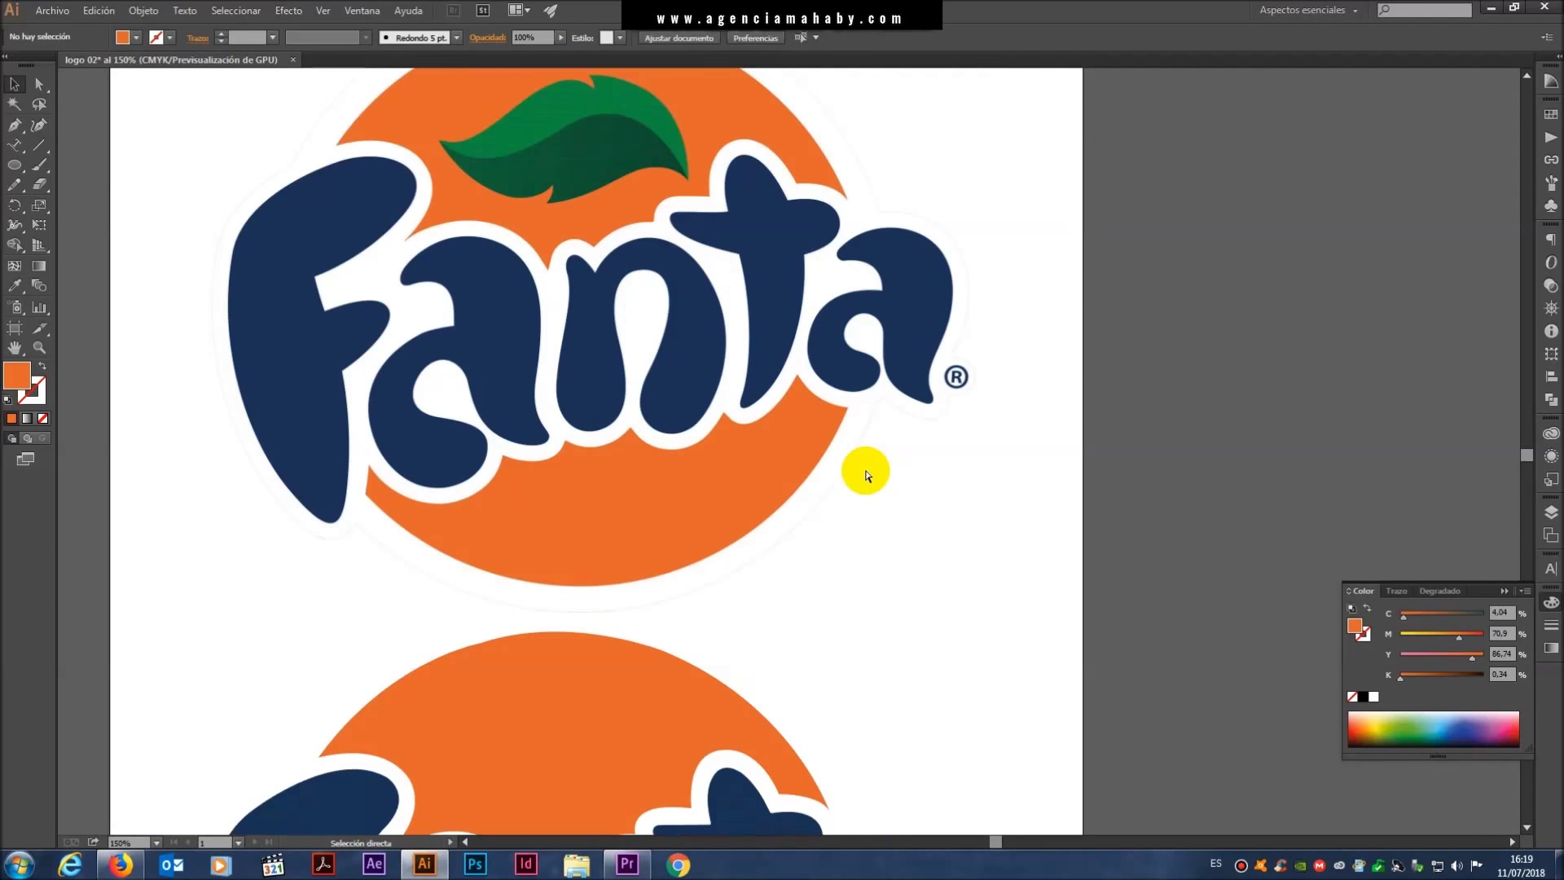
{"action": "scroll", "coordinate": [865, 472], "scroll_direction": "up", "scroll_amount": 1}
{"action": "scroll", "coordinate": [866, 472], "scroll_direction": "up", "scroll_amount": 1}
{"action": "key", "text": "v"}
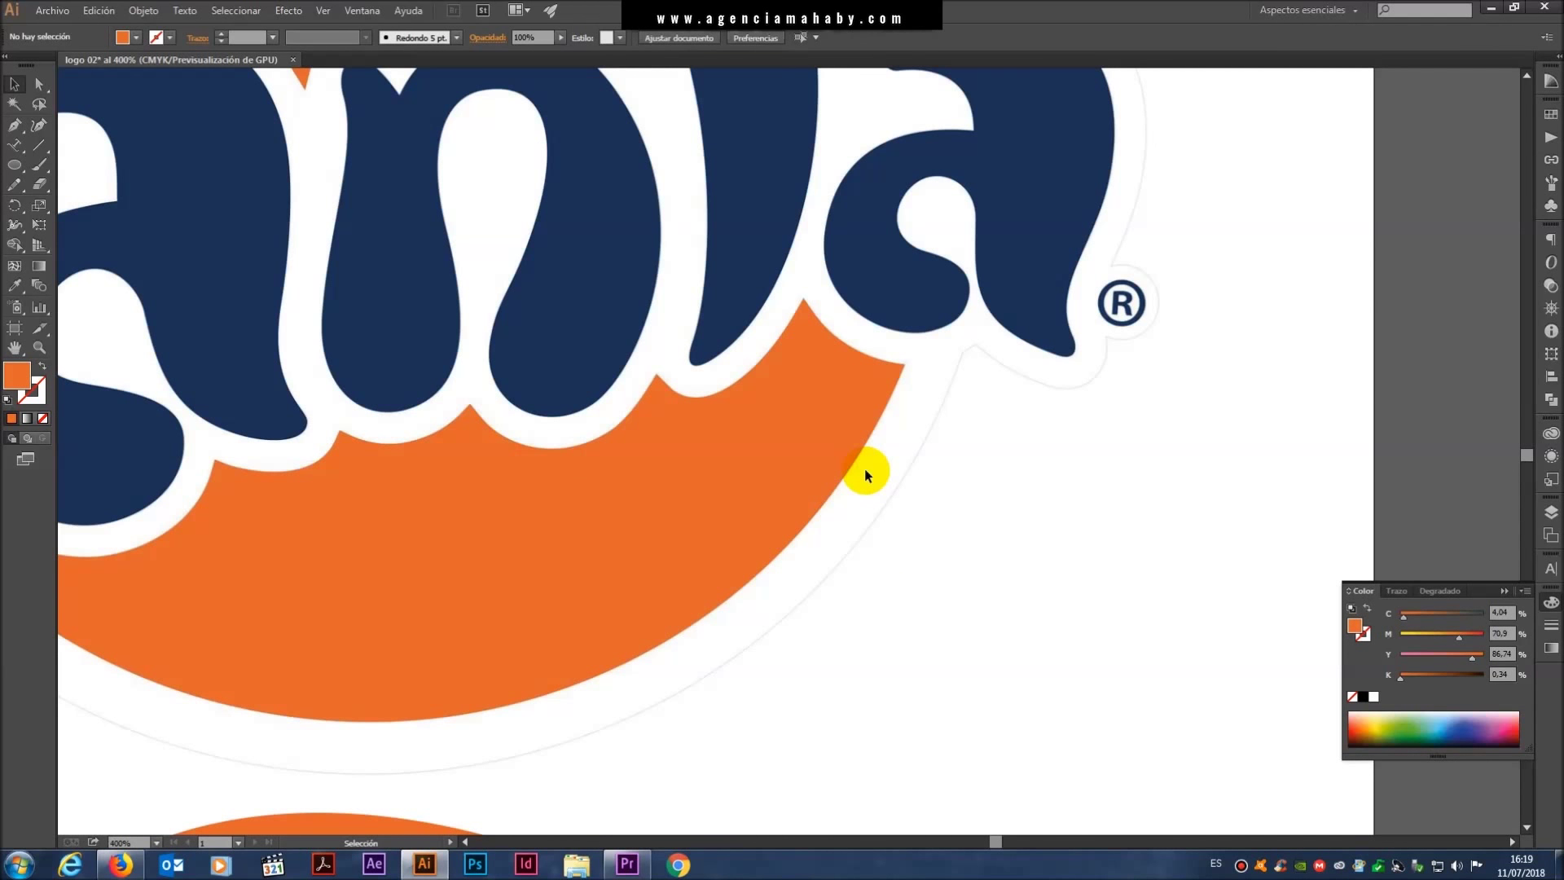
{"action": "left_click_drag", "start_coordinate": [402, 206], "coordinate": [511, 619]}
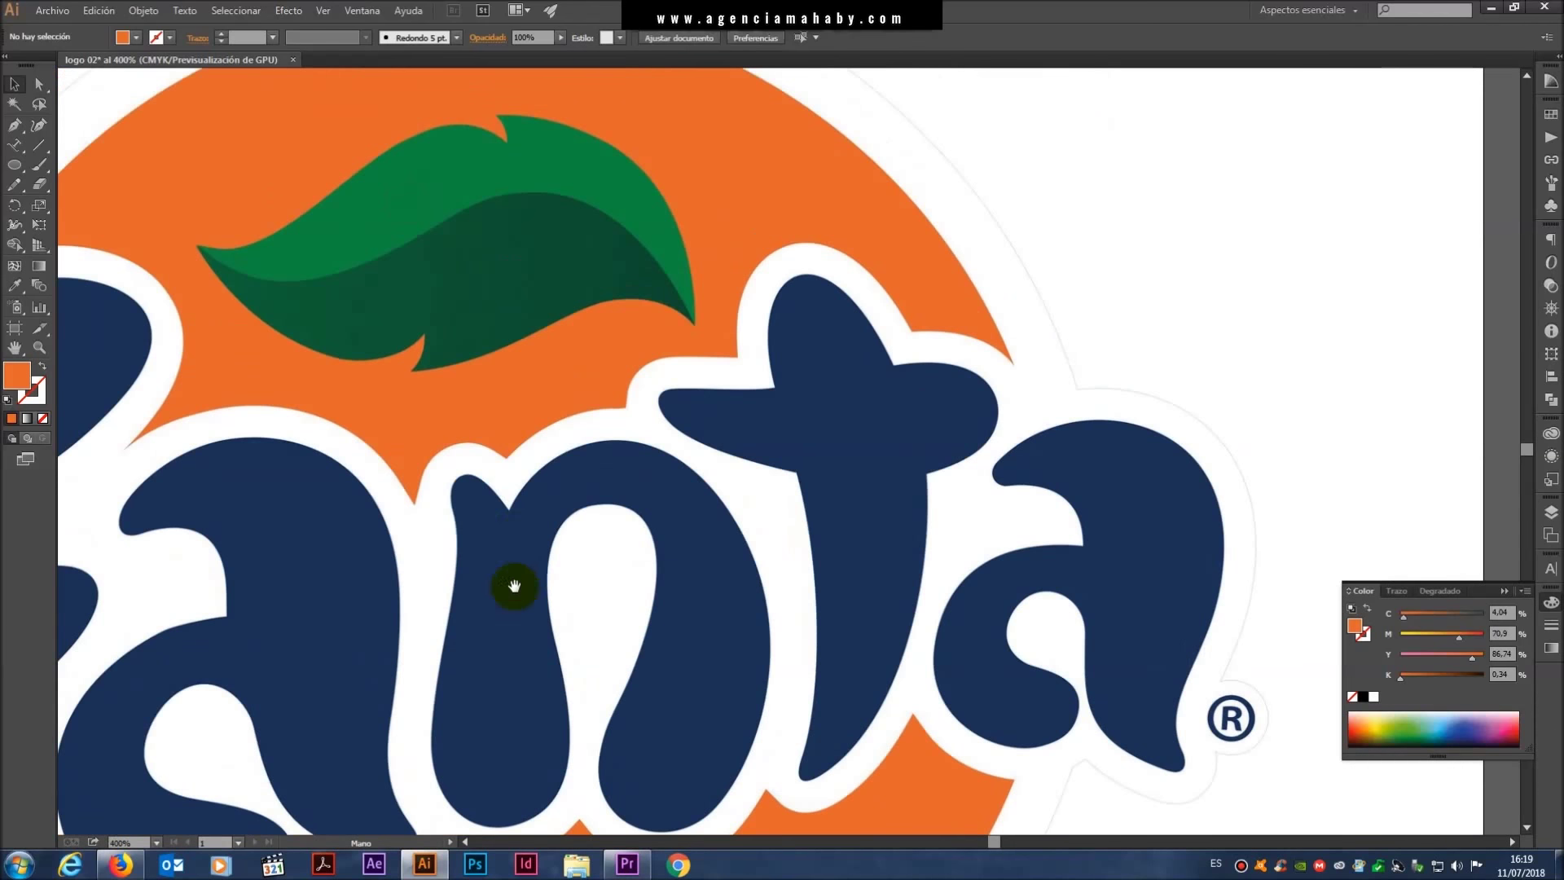
{"action": "left_click_drag", "start_coordinate": [445, 240], "coordinate": [652, 464]}
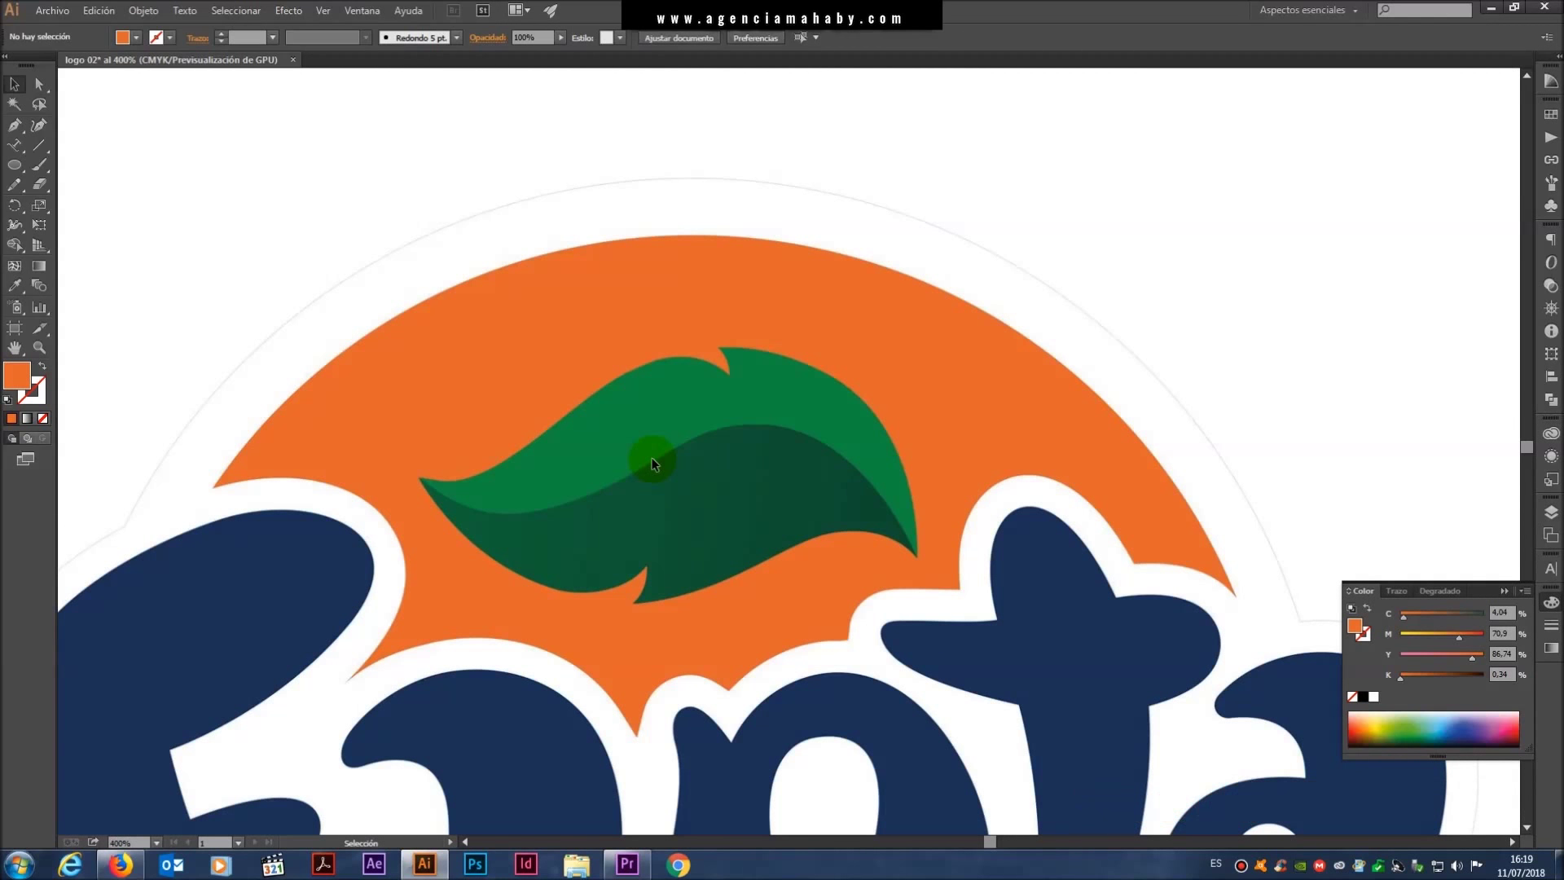
- Start a Pen outline at the leaf's left tip along its upper edge, with fill None
{"action": "left_click", "coordinate": [23, 132]}
{"action": "left_click", "coordinate": [418, 478]}
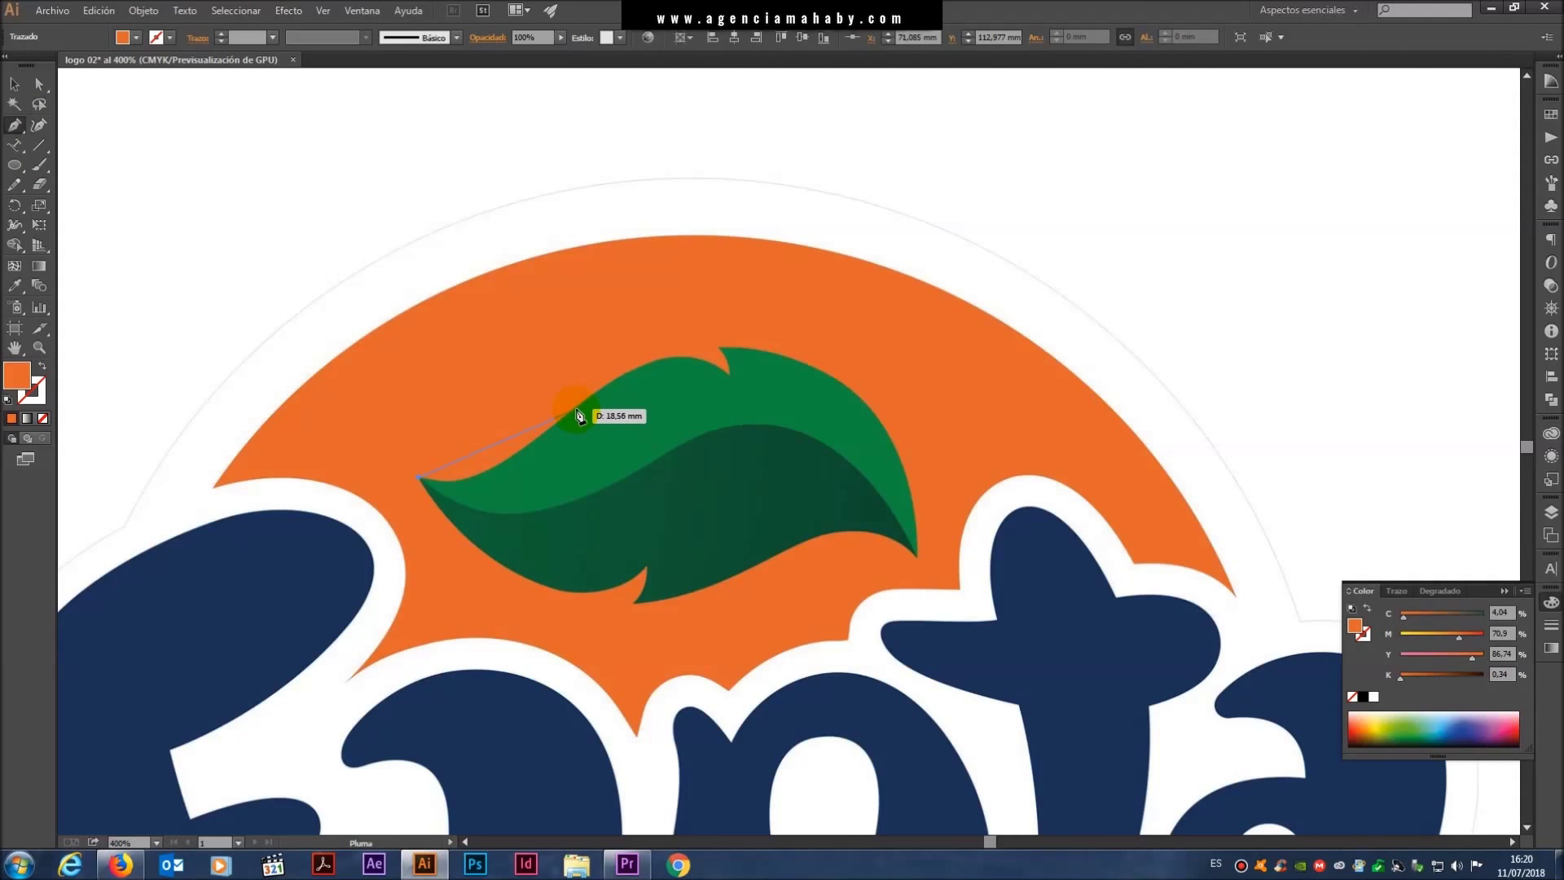
{"action": "mouse_move", "coordinate": [575, 408]}
{"action": "left_mouse_down"}
{"action": "mouse_move", "coordinate": [715, 310]}
{"action": "mouse_move", "coordinate": [673, 312]}
{"action": "left_mouse_up"}
{"action": "left_click", "coordinate": [578, 409]}
{"action": "left_click", "coordinate": [579, 412]}
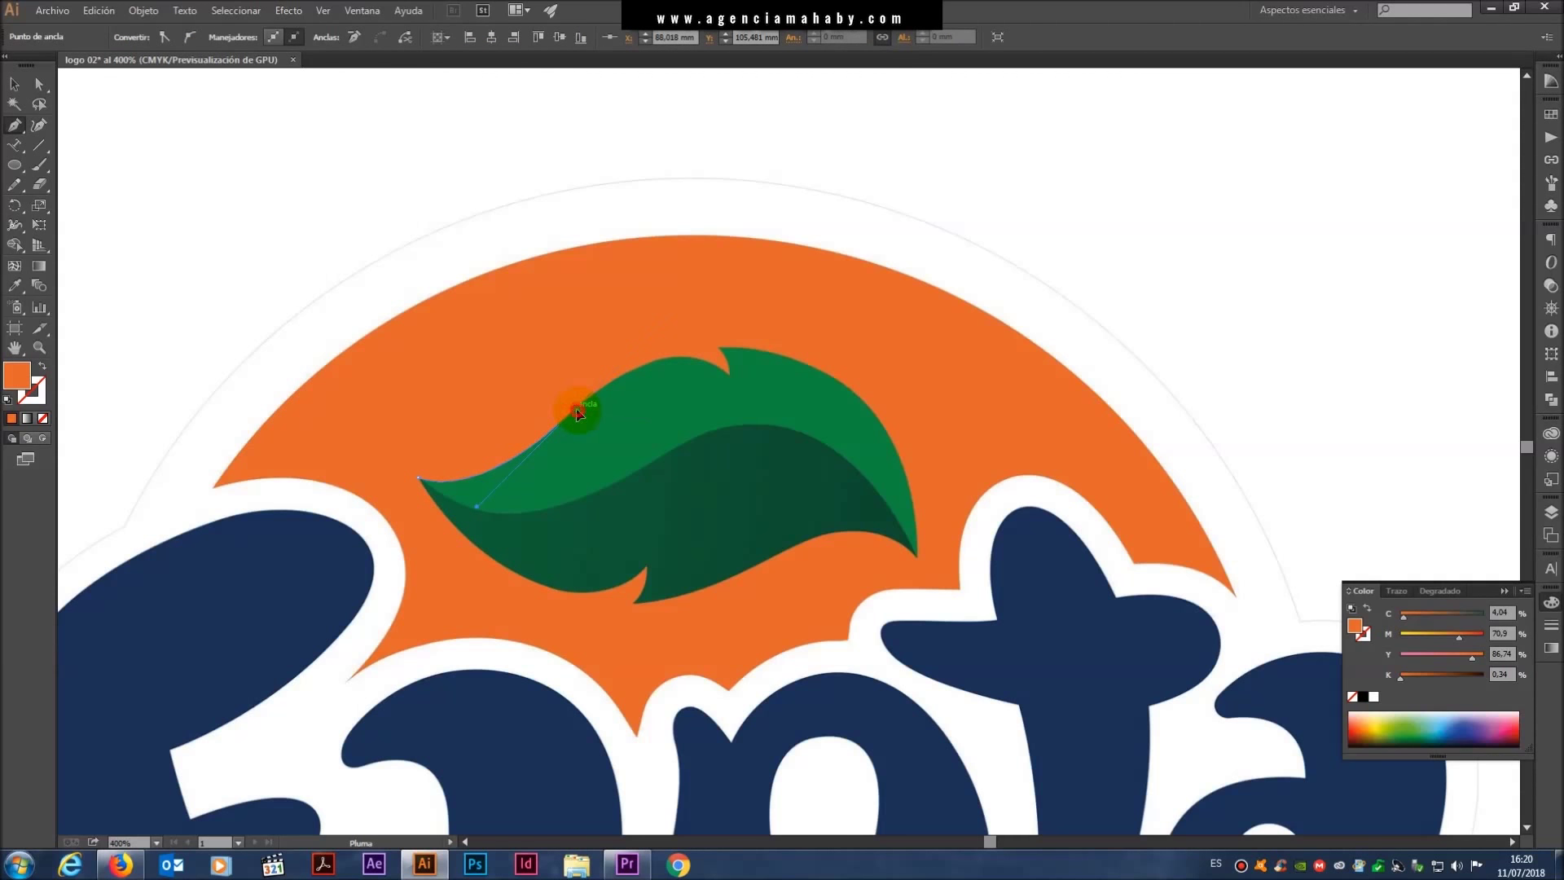
{"action": "left_click_drag", "start_coordinate": [729, 376], "coordinate": [743, 386]}
{"action": "left_click_drag", "start_coordinate": [797, 441], "coordinate": [791, 432]}
{"action": "left_click", "coordinate": [733, 382]}
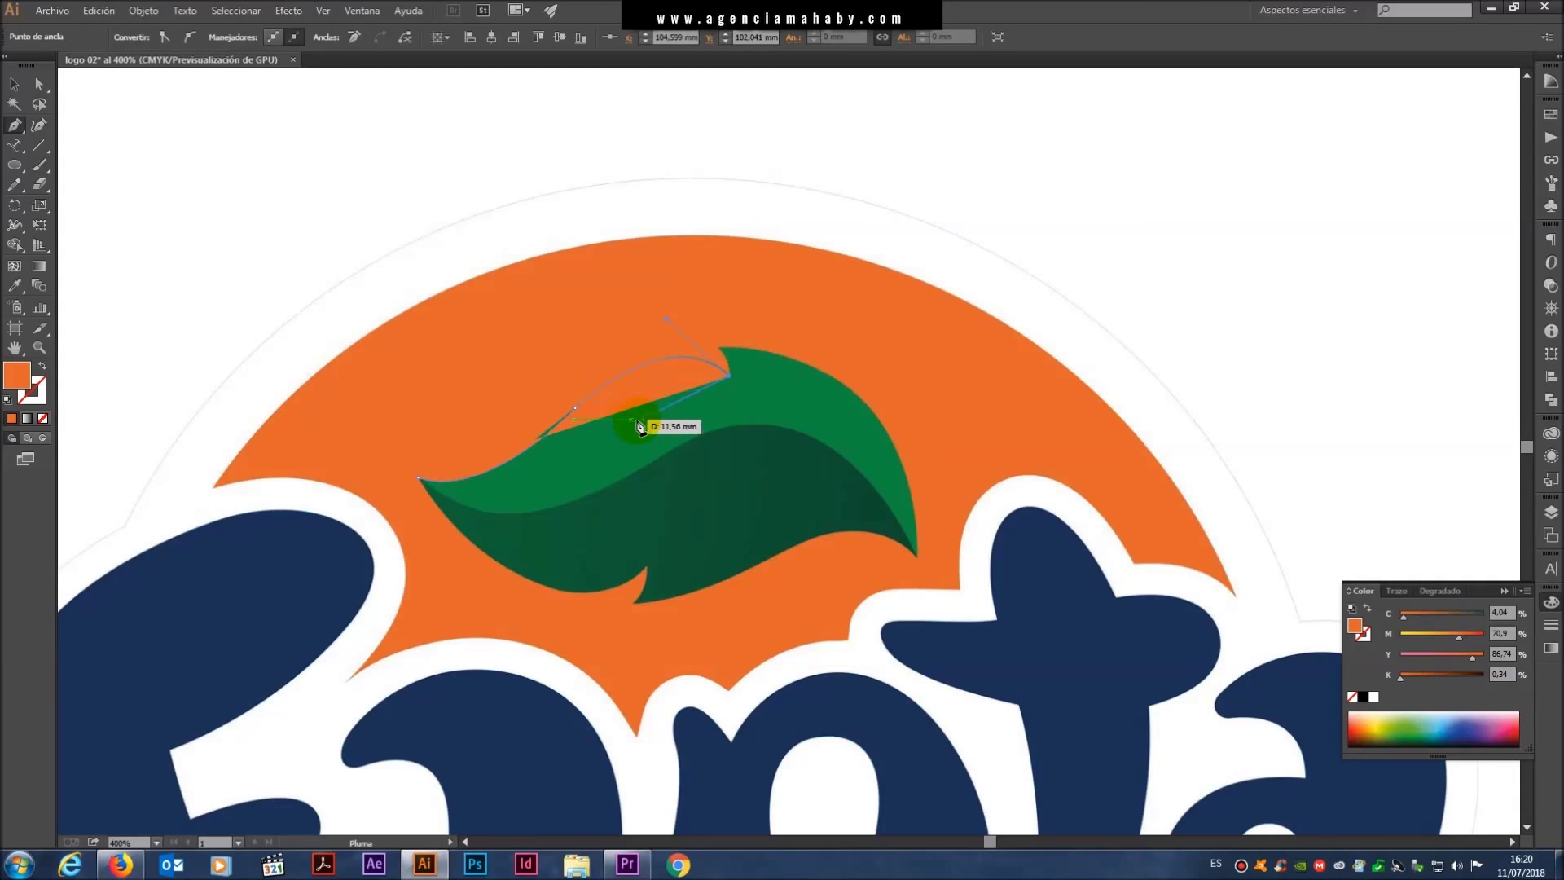
{"action": "left_click", "coordinate": [43, 417]}
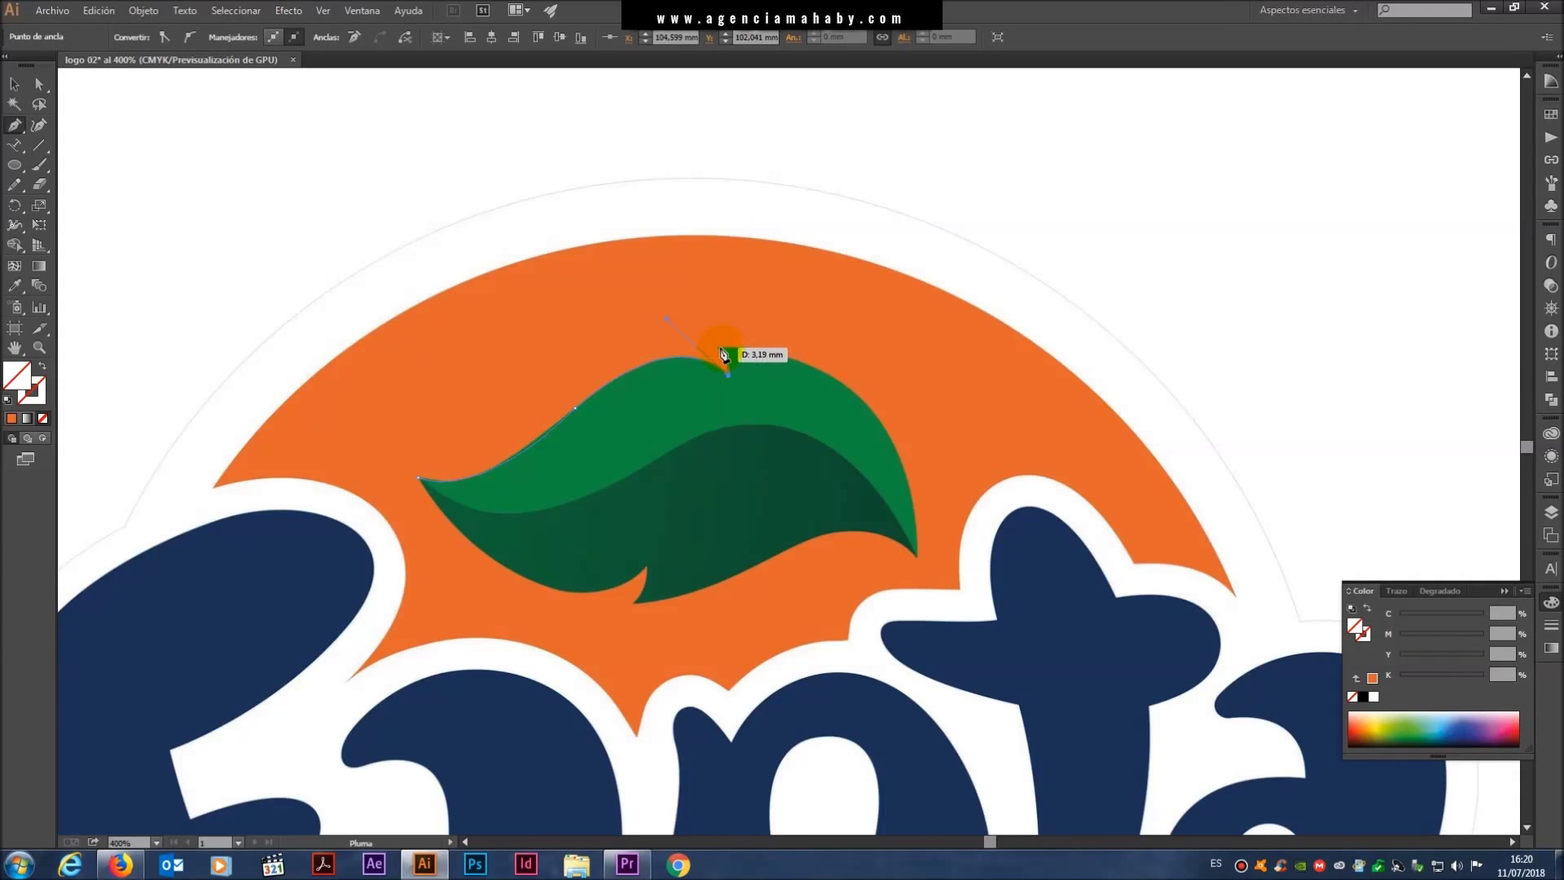
- Continue the outline from the top notch down to the leaf's right tip
{"action": "left_click_drag", "start_coordinate": [723, 358], "coordinate": [720, 352]}
{"action": "left_click", "coordinate": [707, 328]}
{"action": "left_click", "coordinate": [721, 349]}
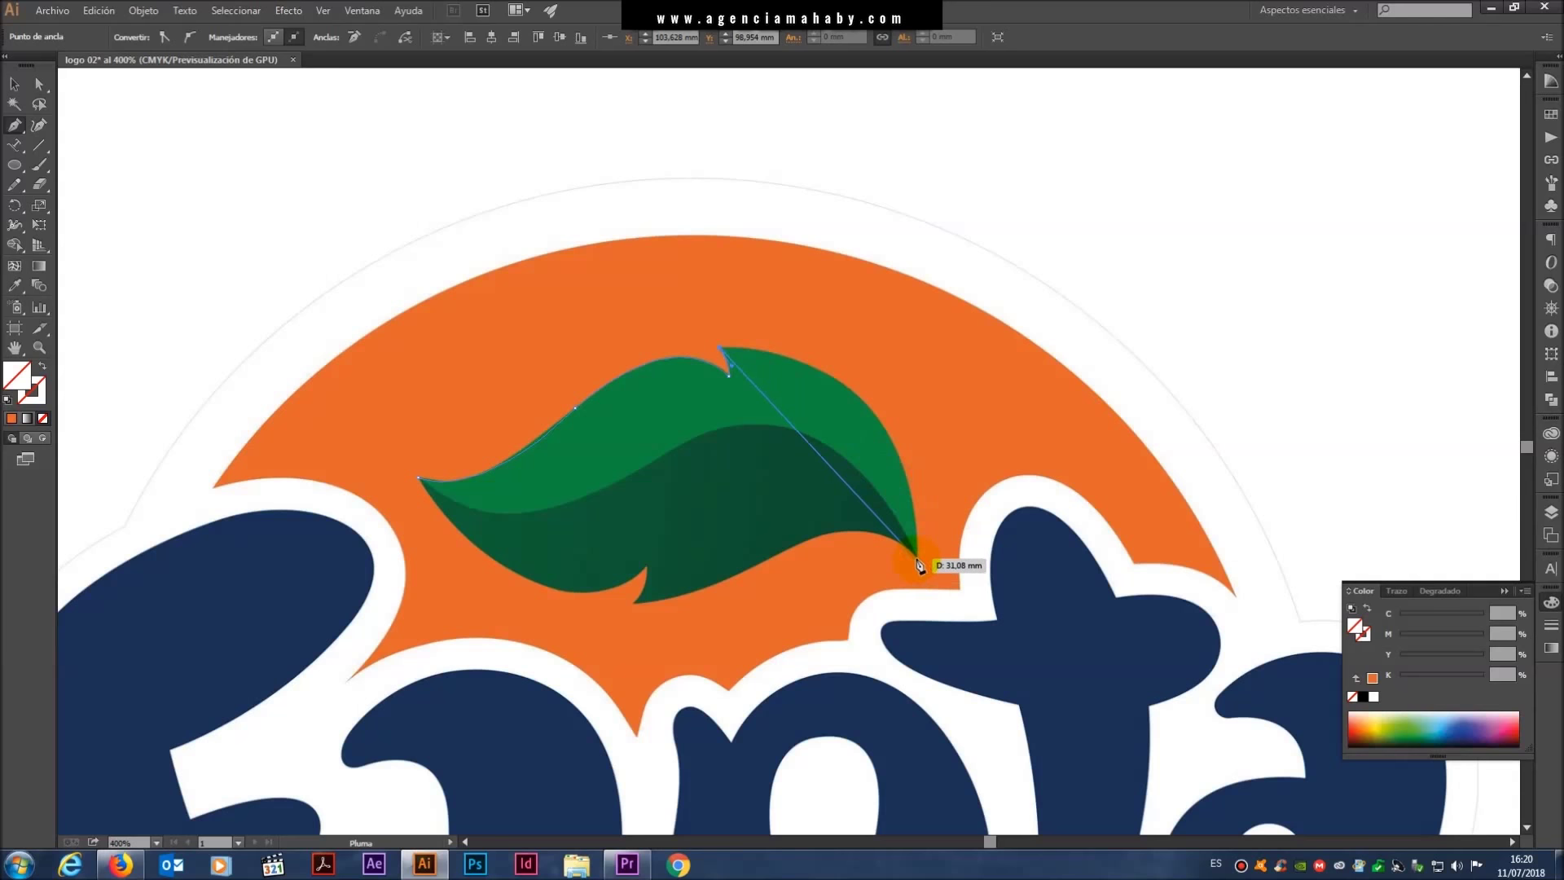
{"action": "left_click_drag", "start_coordinate": [917, 560], "coordinate": [914, 787]}
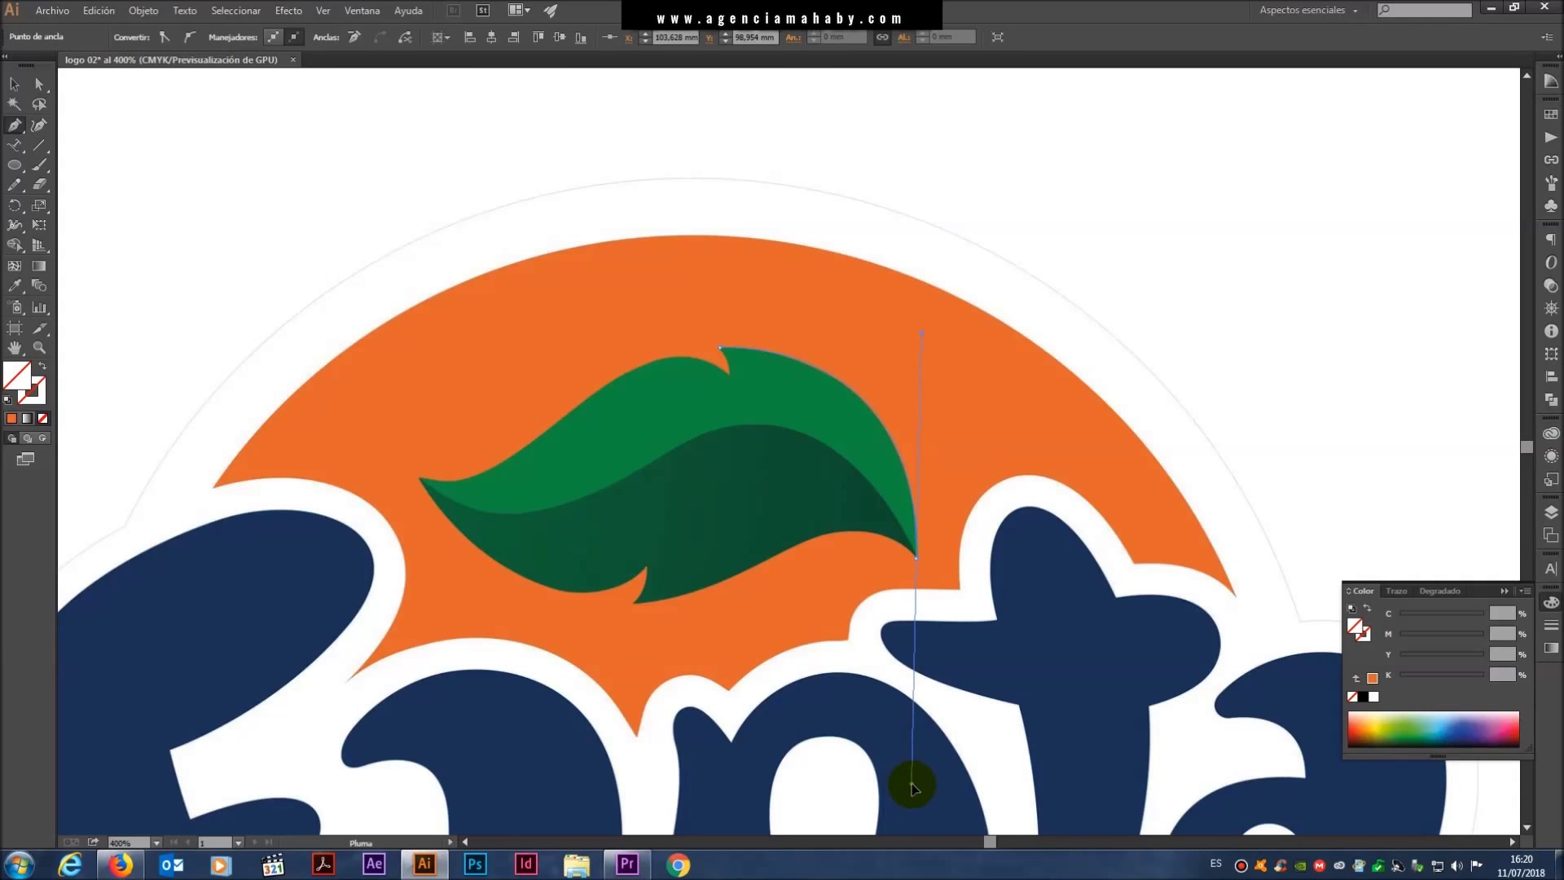
{"action": "left_click", "coordinate": [917, 561]}
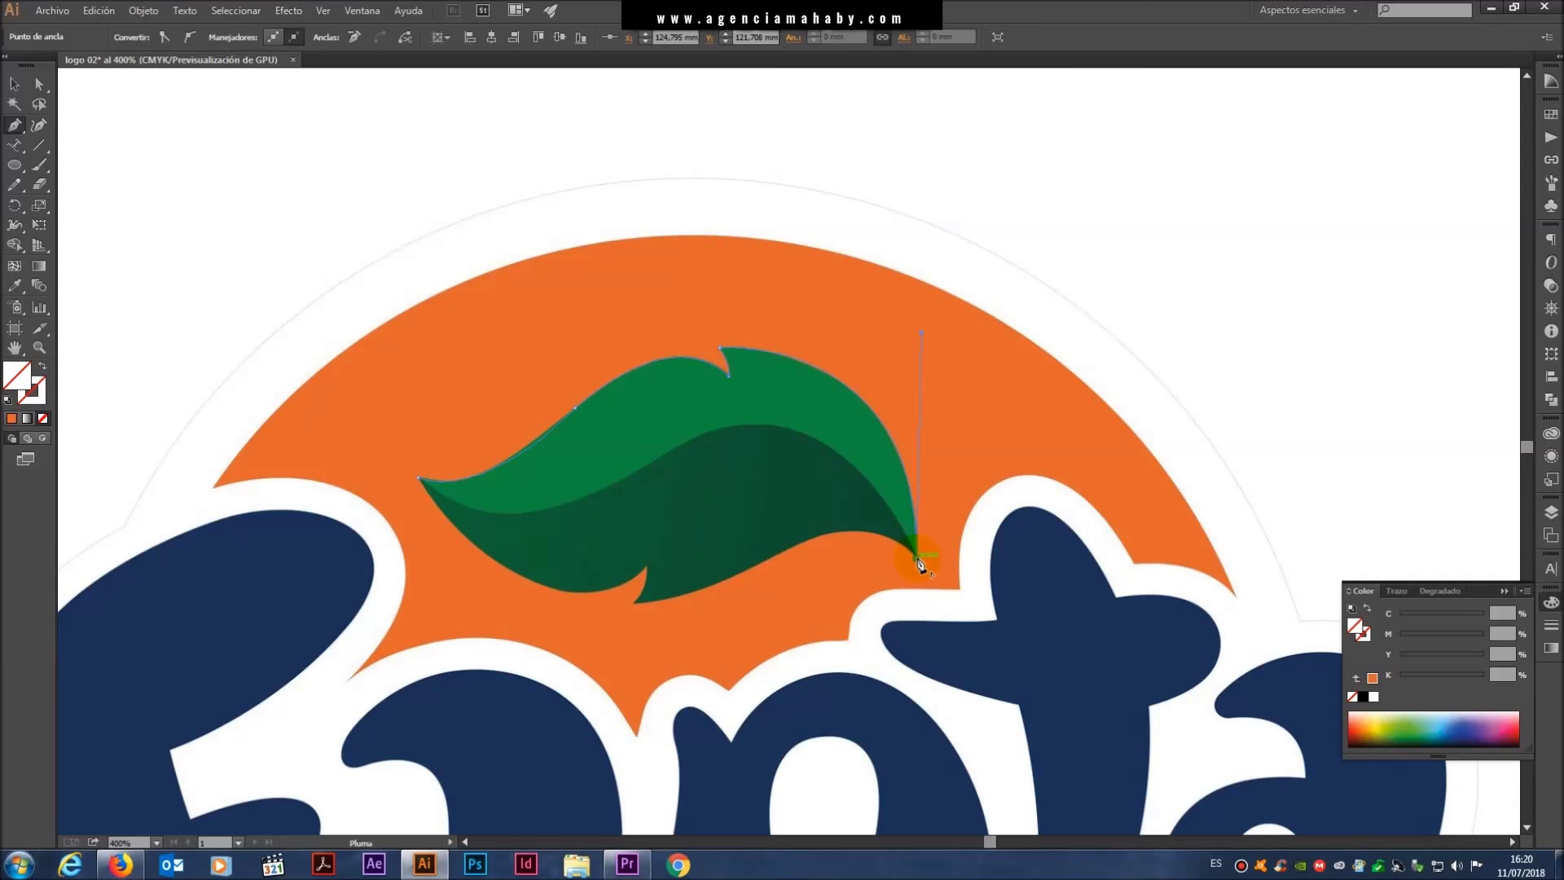
{"action": "left_click_drag", "start_coordinate": [919, 562], "coordinate": [752, 567]}
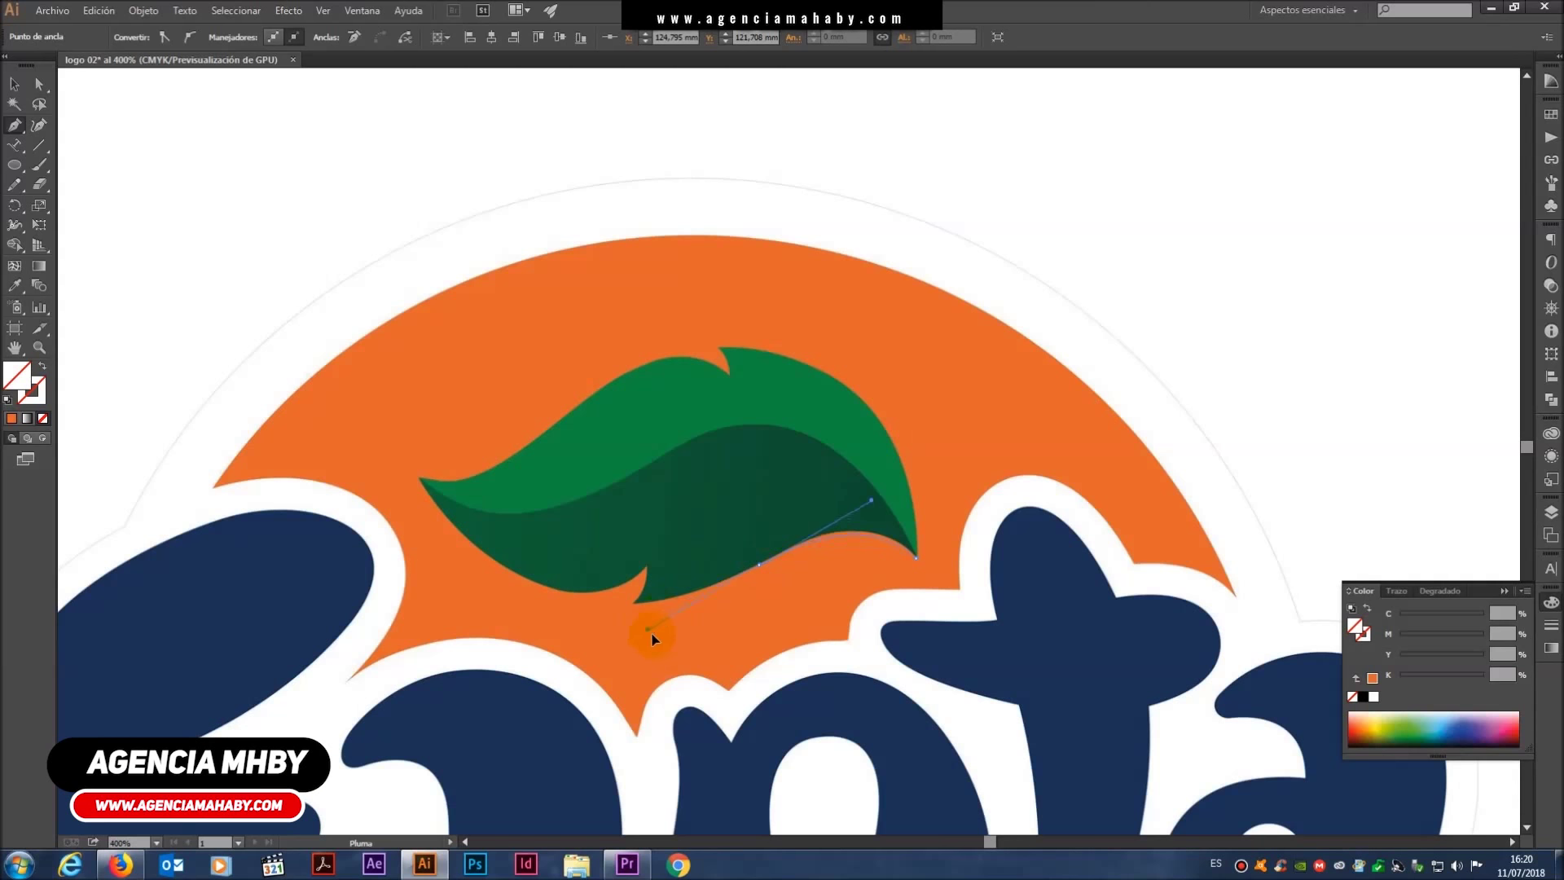
- Close the outline through the bottom notch and reshape the lower curves to the left tip
{"action": "left_click_drag", "start_coordinate": [673, 608], "coordinate": [646, 637]}
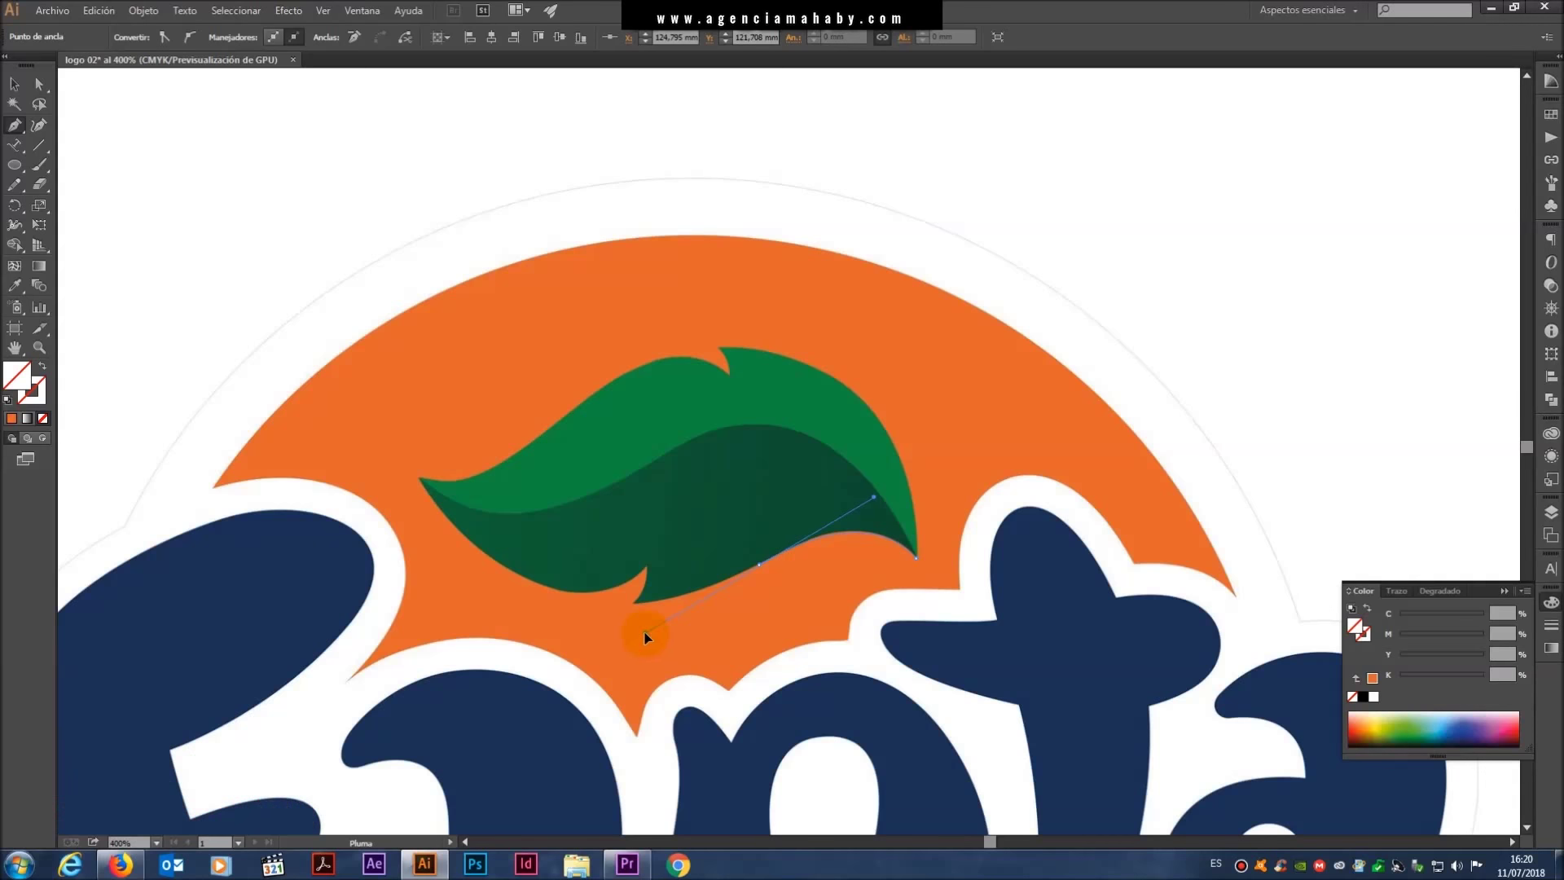
{"action": "left_click", "coordinate": [757, 565]}
{"action": "mouse_move", "coordinate": [640, 607]}
{"action": "left_mouse_down"}
{"action": "mouse_move", "coordinate": [585, 603]}
{"action": "mouse_move", "coordinate": [656, 577]}
{"action": "left_mouse_up"}
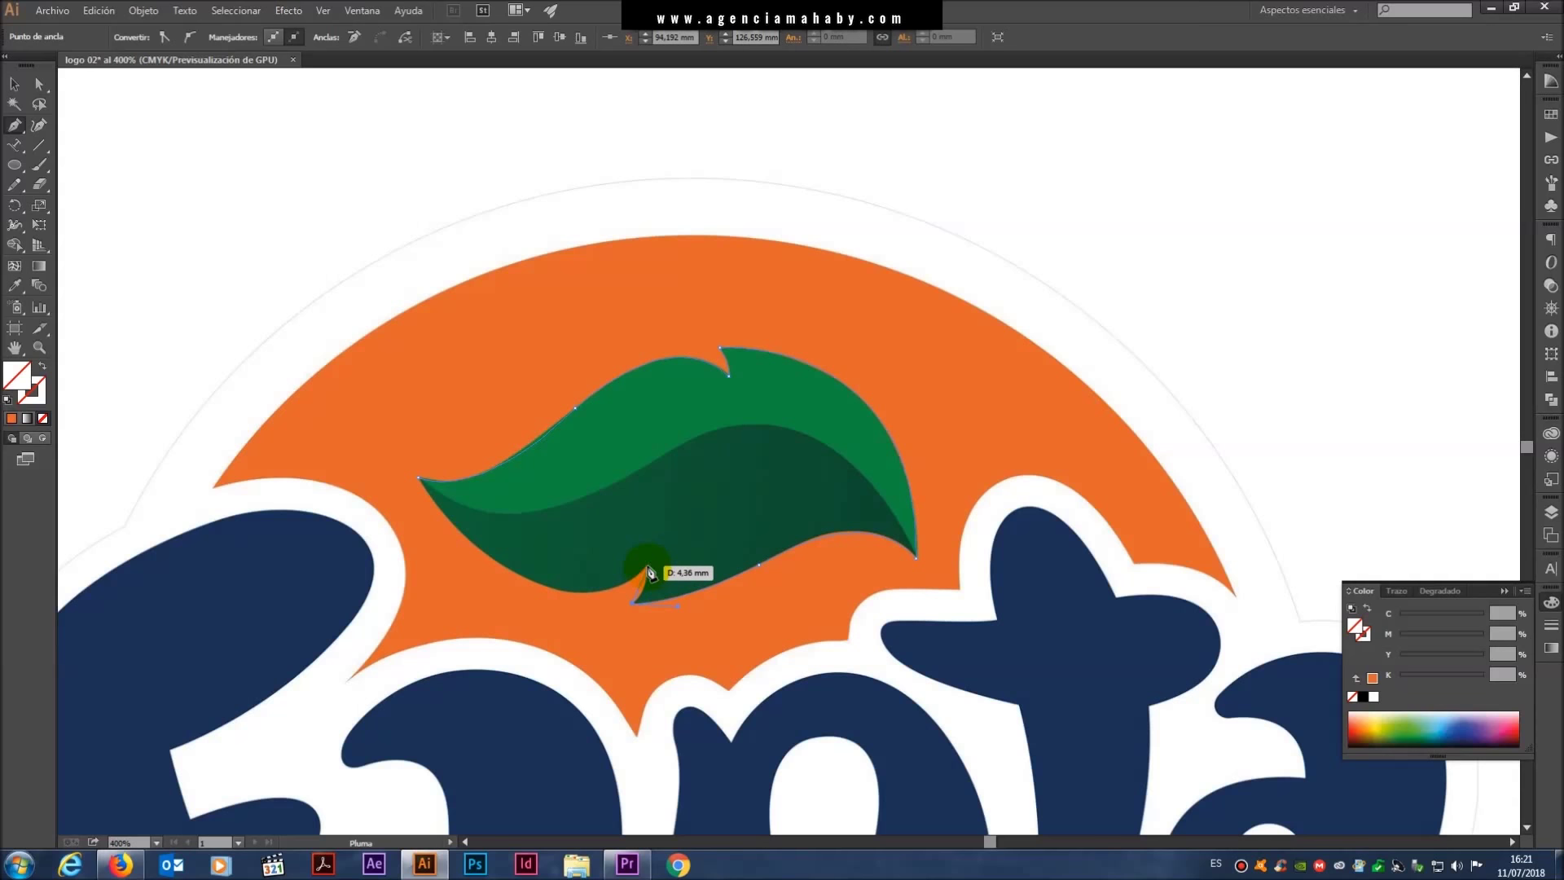
{"action": "left_click_drag", "start_coordinate": [656, 576], "coordinate": [644, 565]}
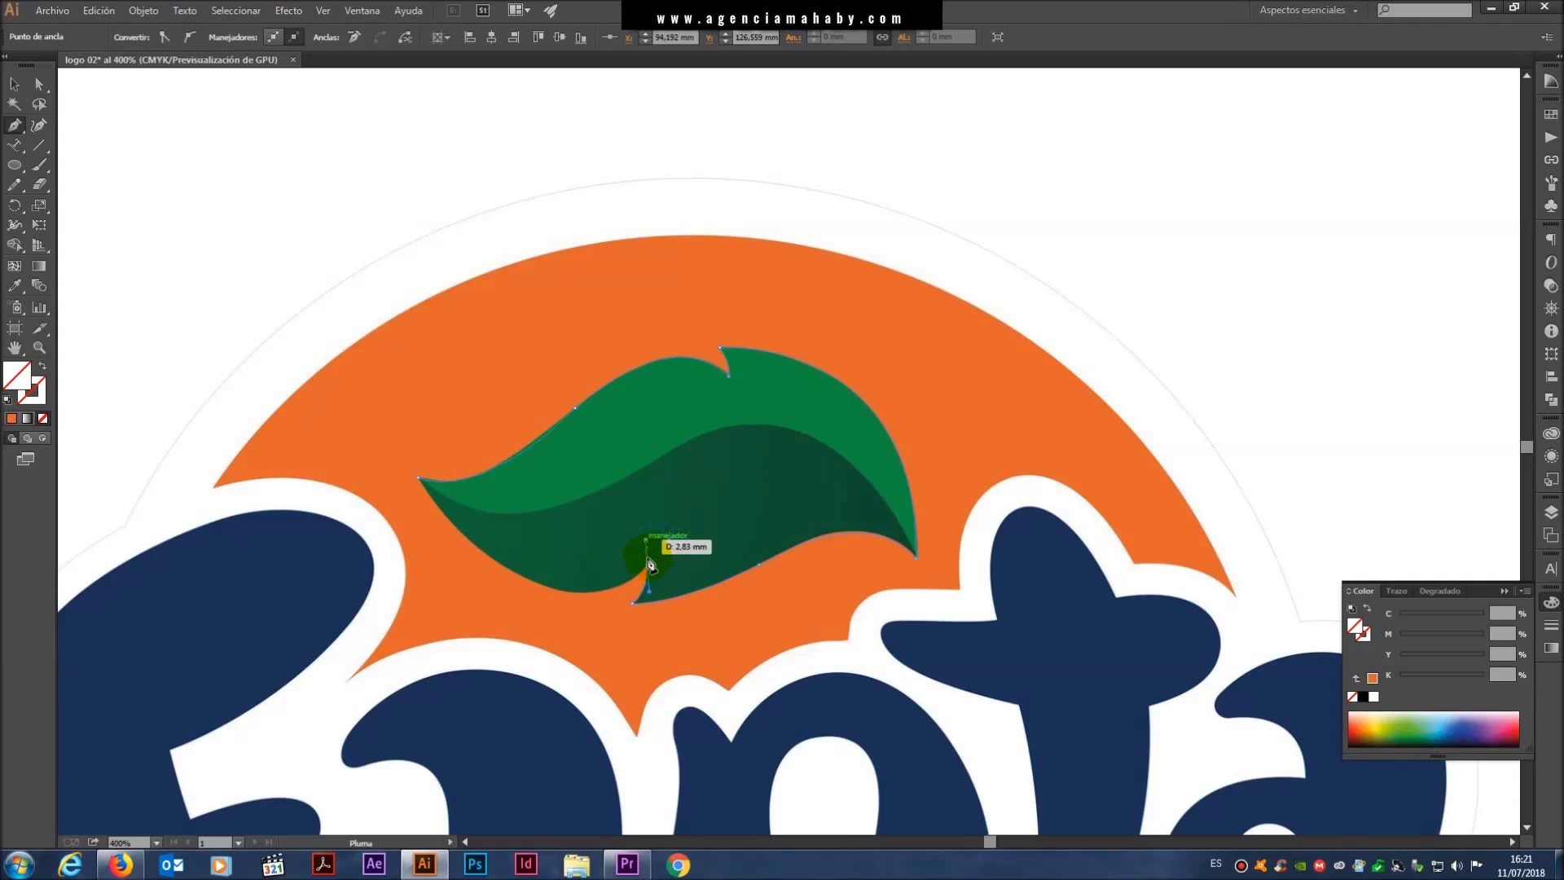
{"action": "left_click_drag", "start_coordinate": [649, 568], "coordinate": [415, 481]}
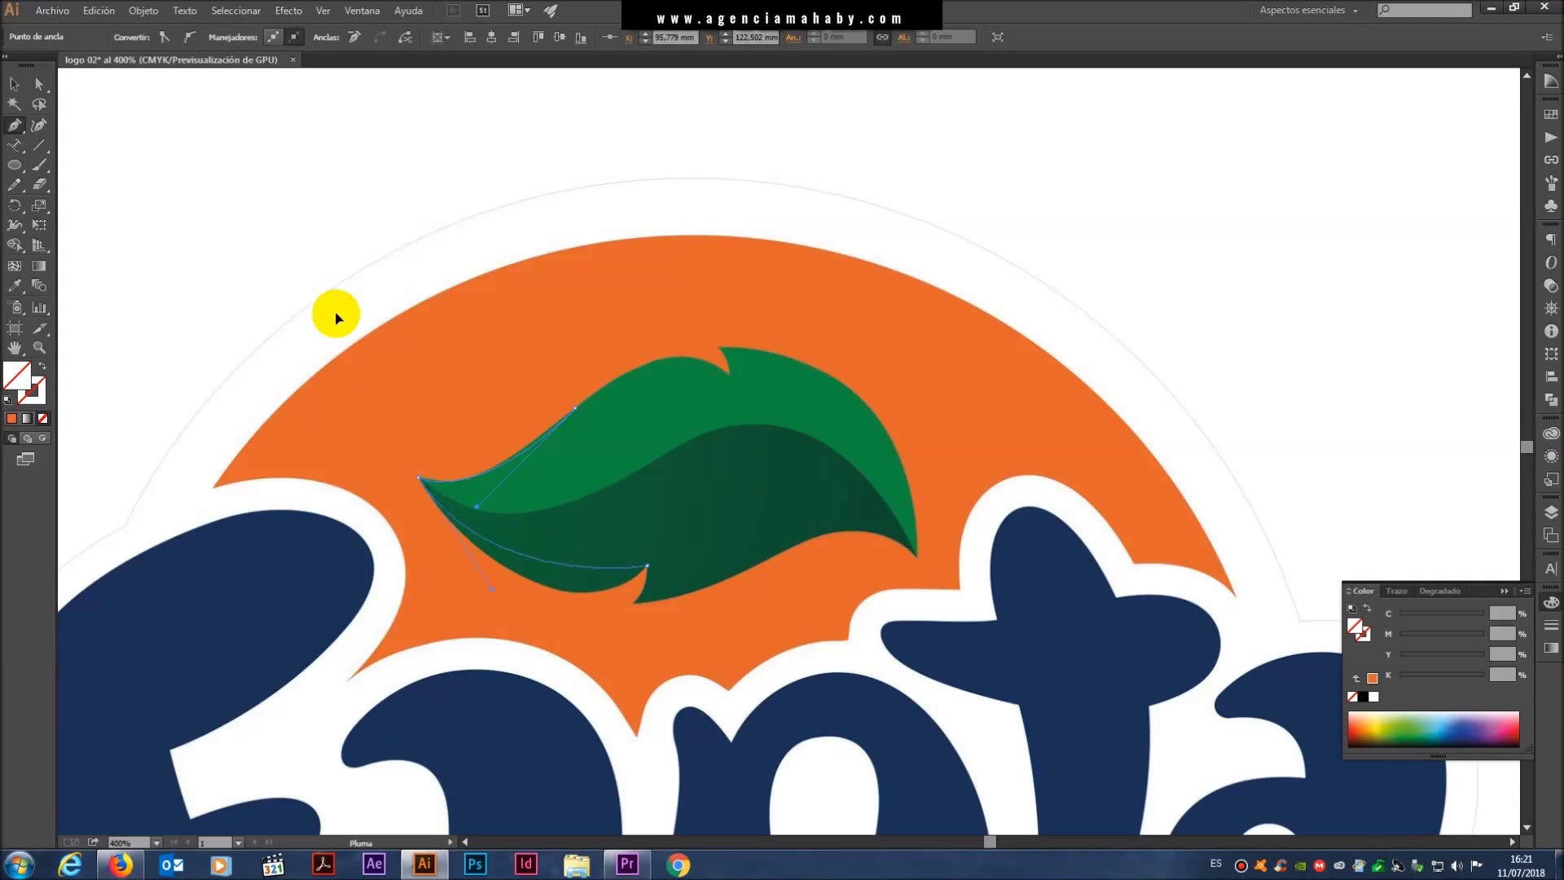
{"action": "mouse_move", "coordinate": [416, 481]}
{"action": "left_mouse_down"}
{"action": "mouse_move", "coordinate": [298, 292]}
{"action": "mouse_move", "coordinate": [280, 296]}
{"action": "left_mouse_up"}
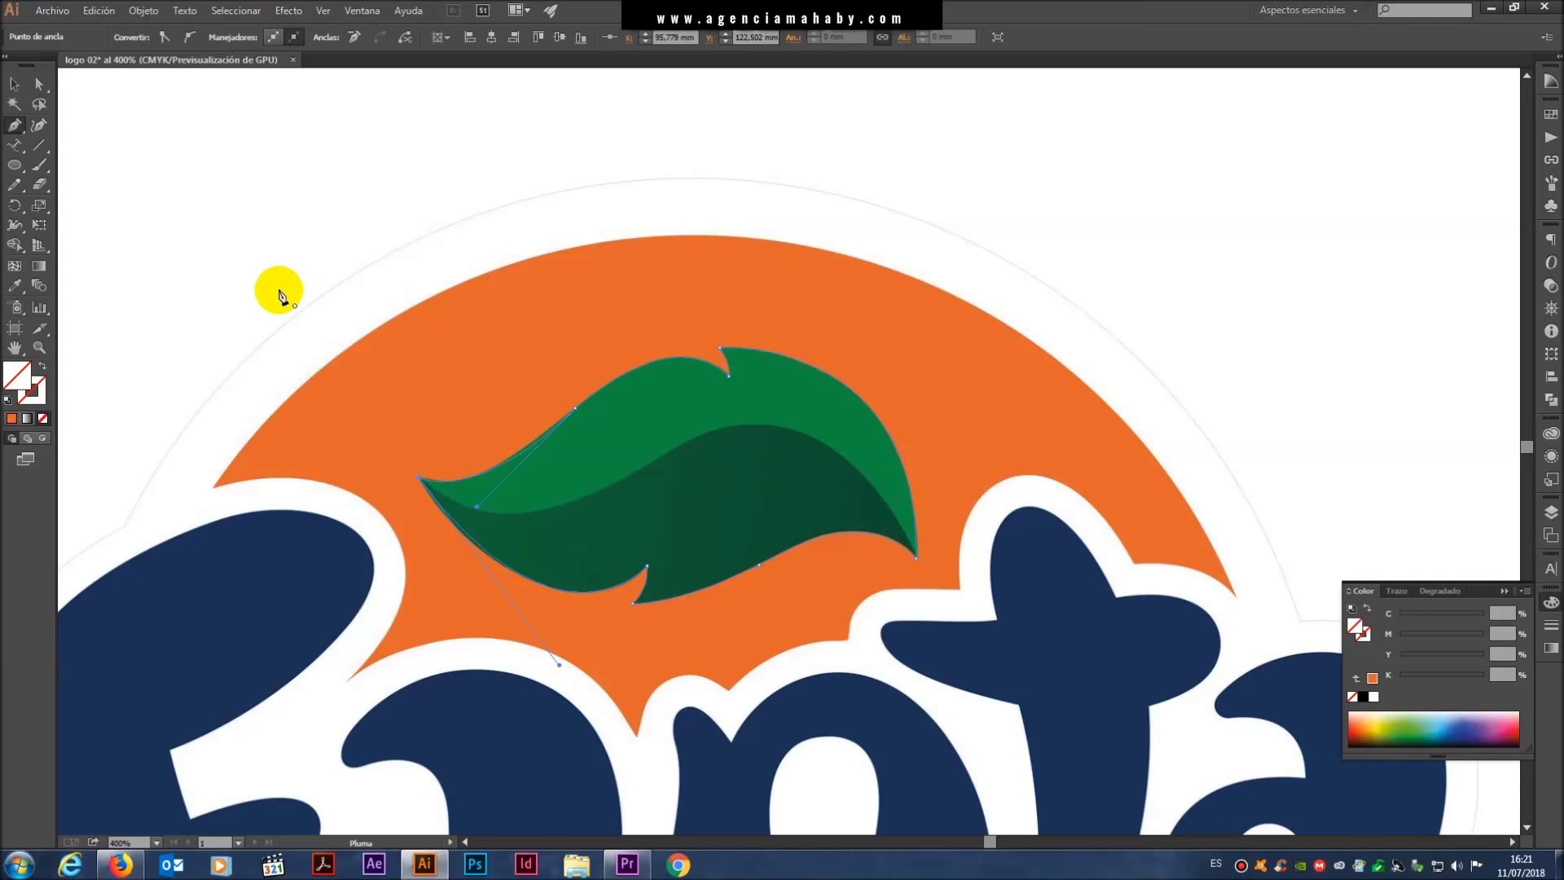
- Fill the traced leaf with the reference's sampled light green and move it up-left
{"action": "key", "text": "v"}
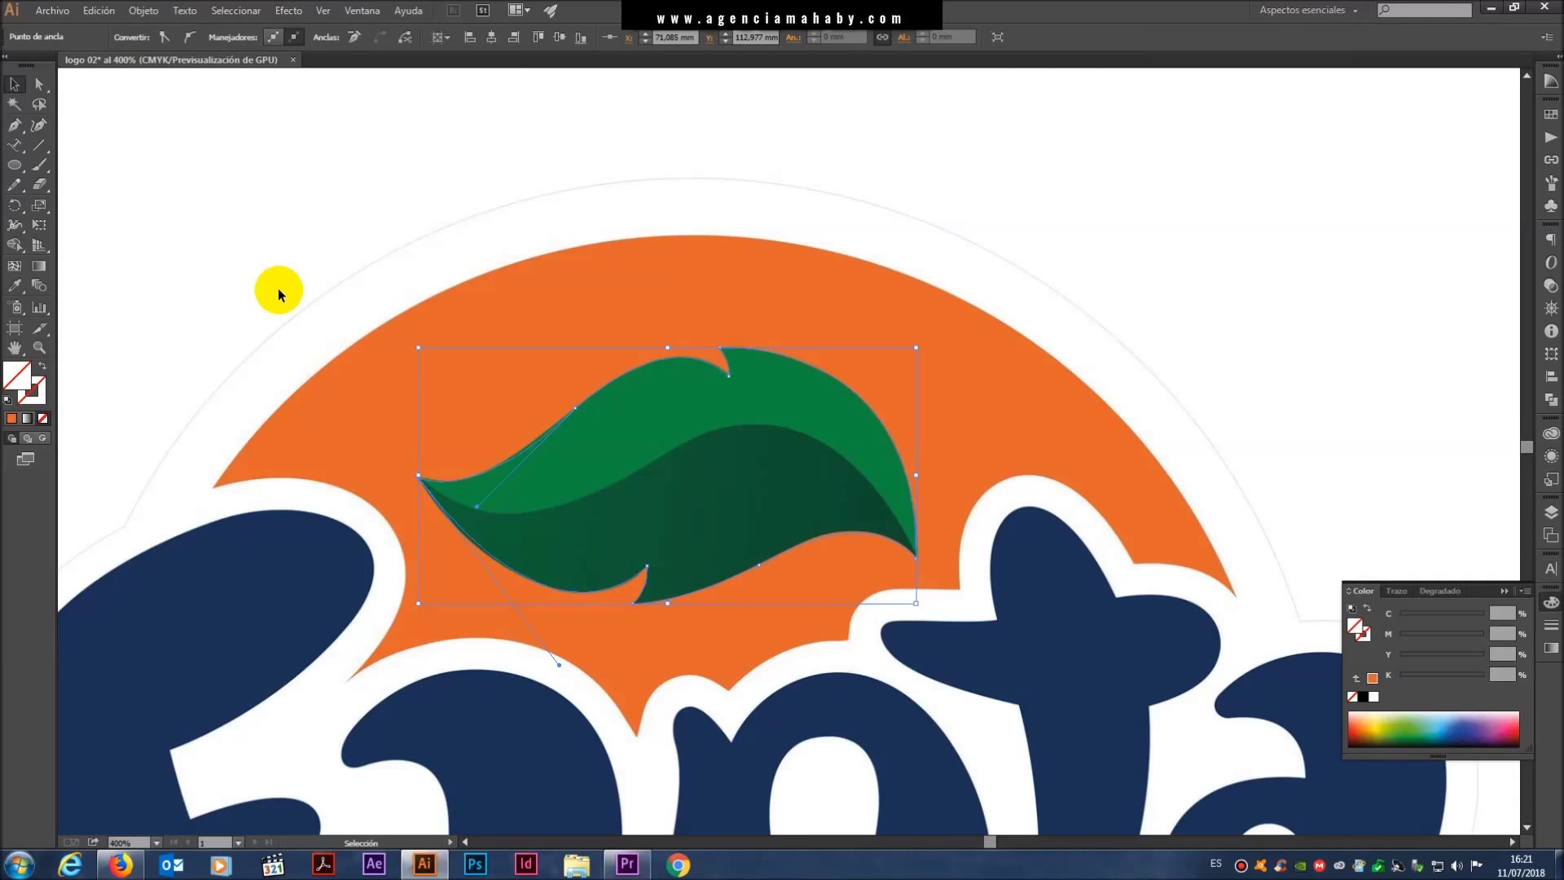
{"action": "left_click", "coordinate": [278, 289]}
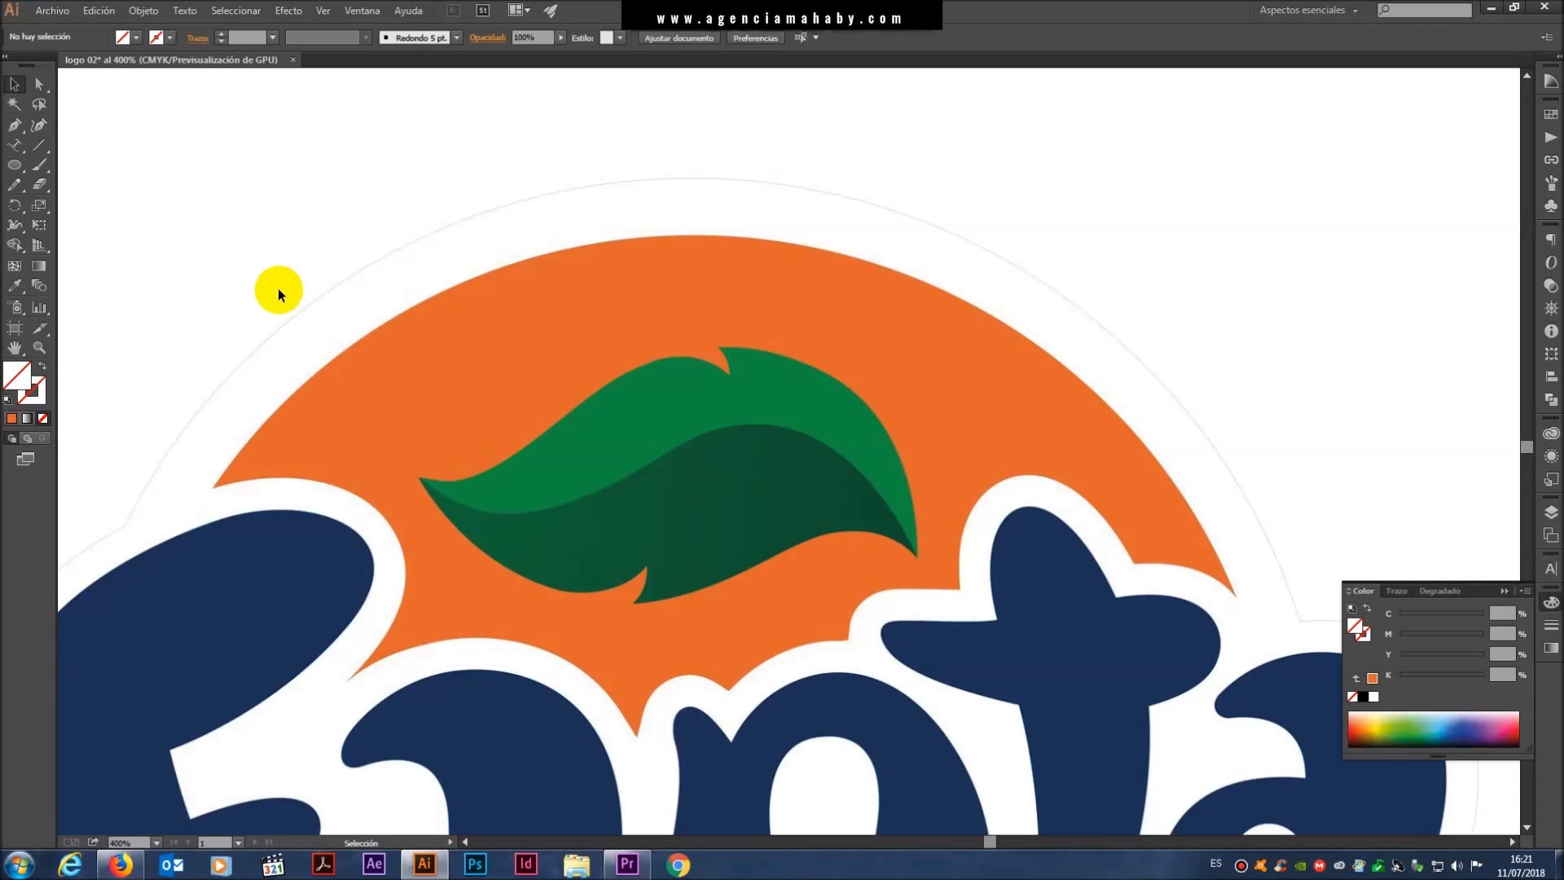
{"action": "left_click_drag", "start_coordinate": [454, 219], "coordinate": [649, 394]}
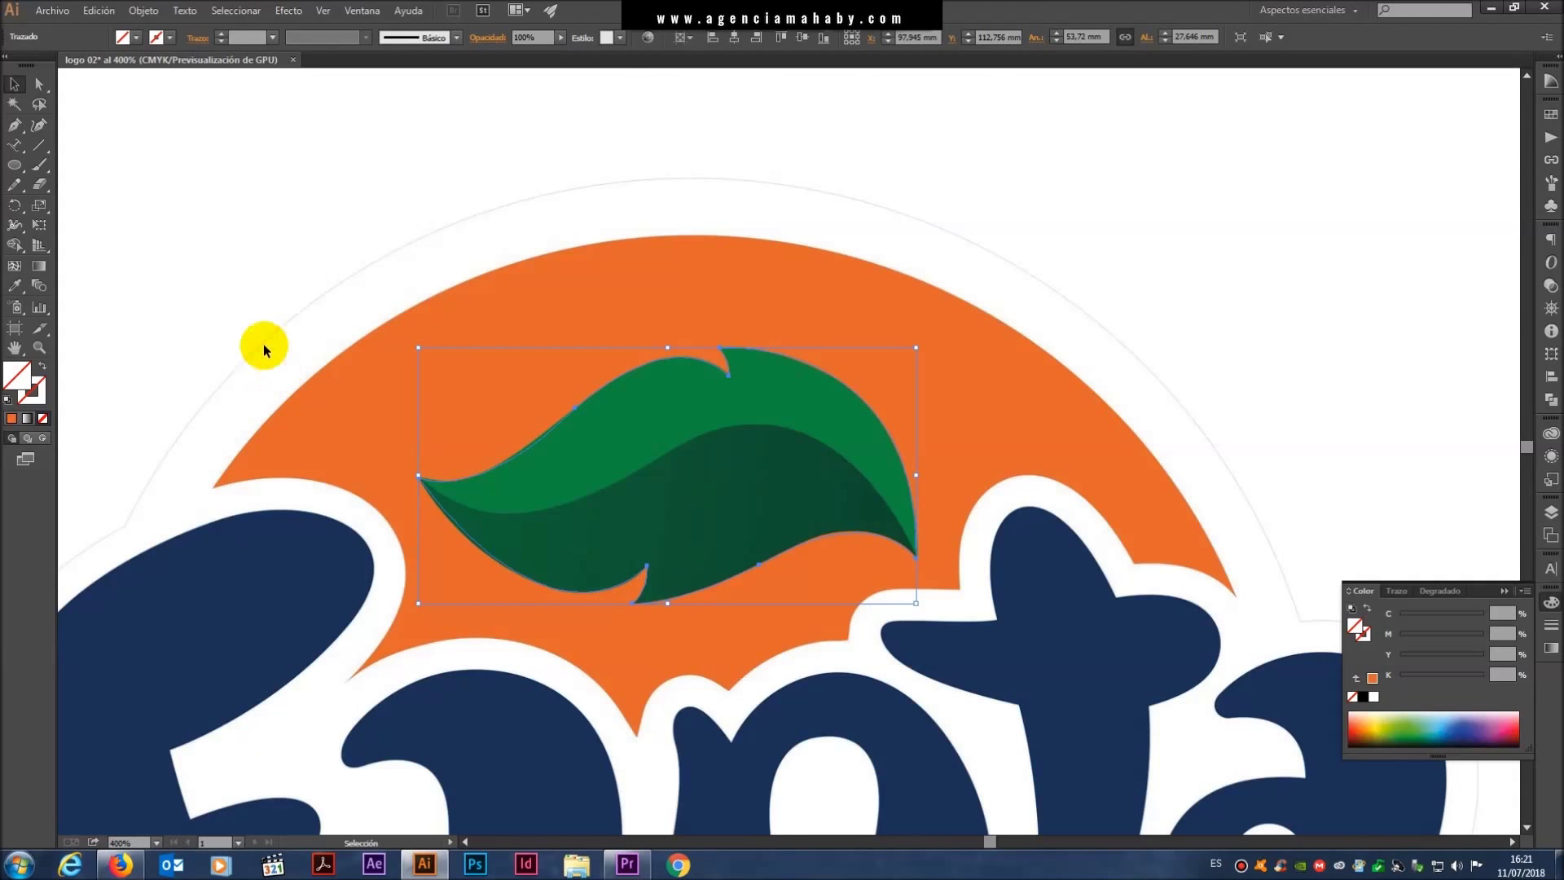
{"action": "left_click", "coordinate": [15, 285]}
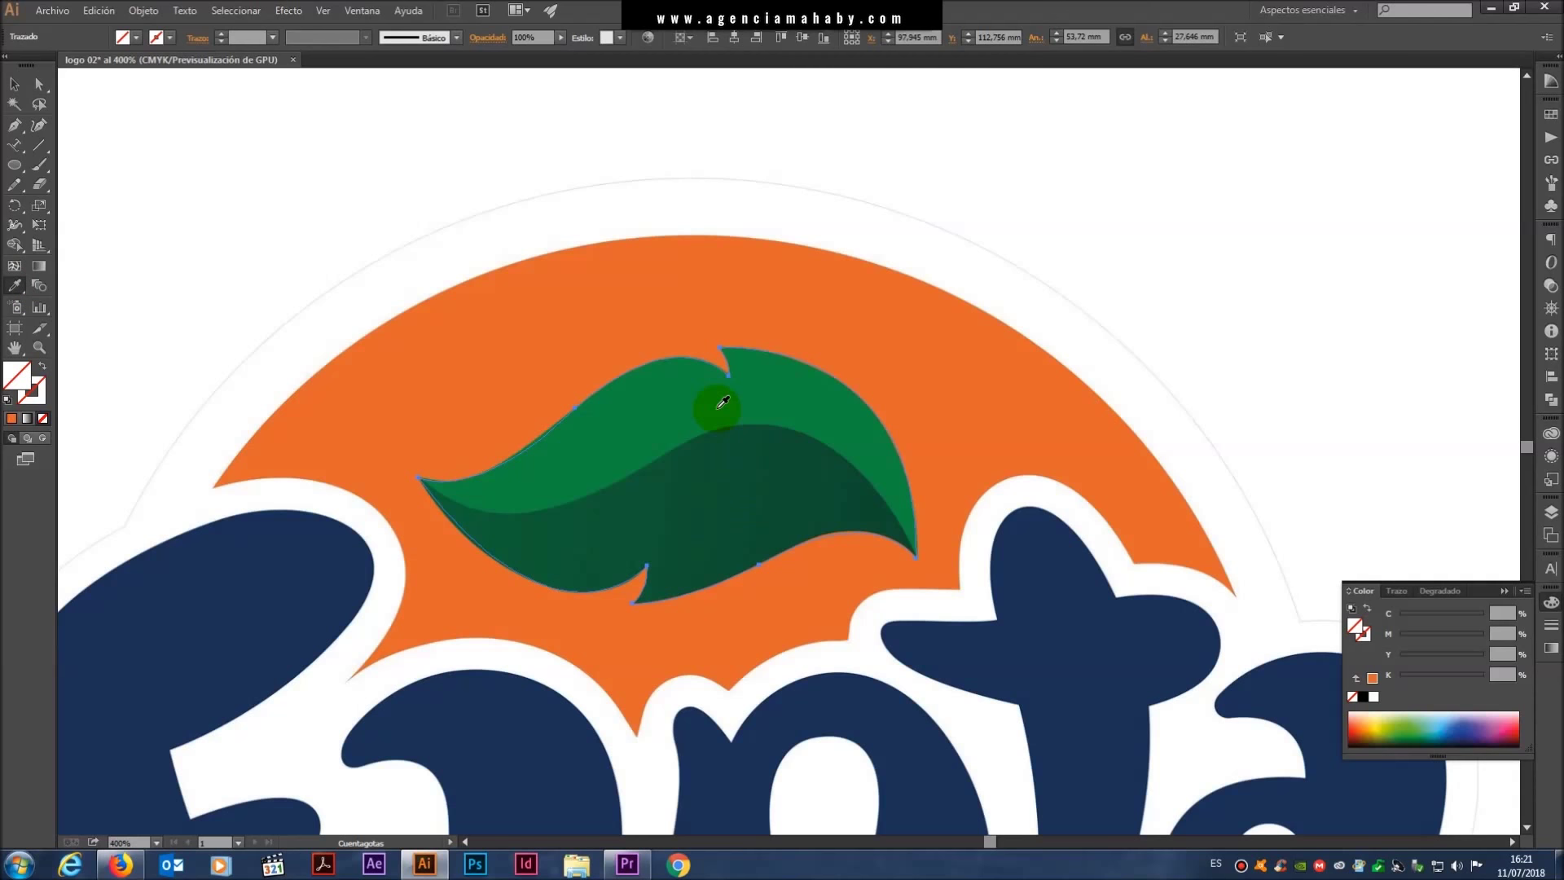
{"action": "left_click", "coordinate": [721, 402]}
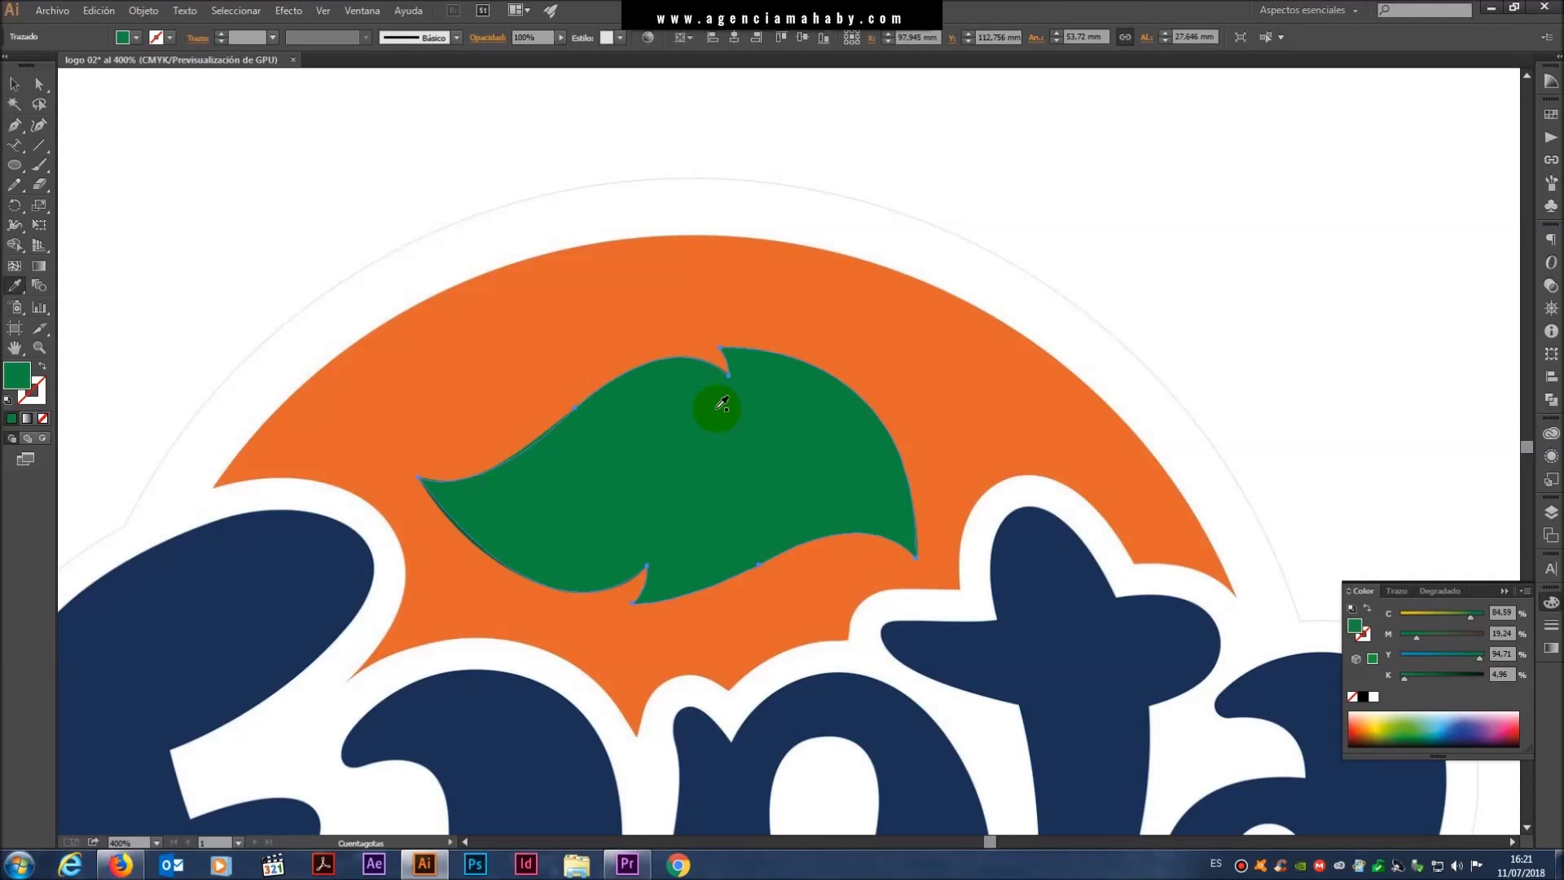
{"action": "left_click", "coordinate": [15, 85]}
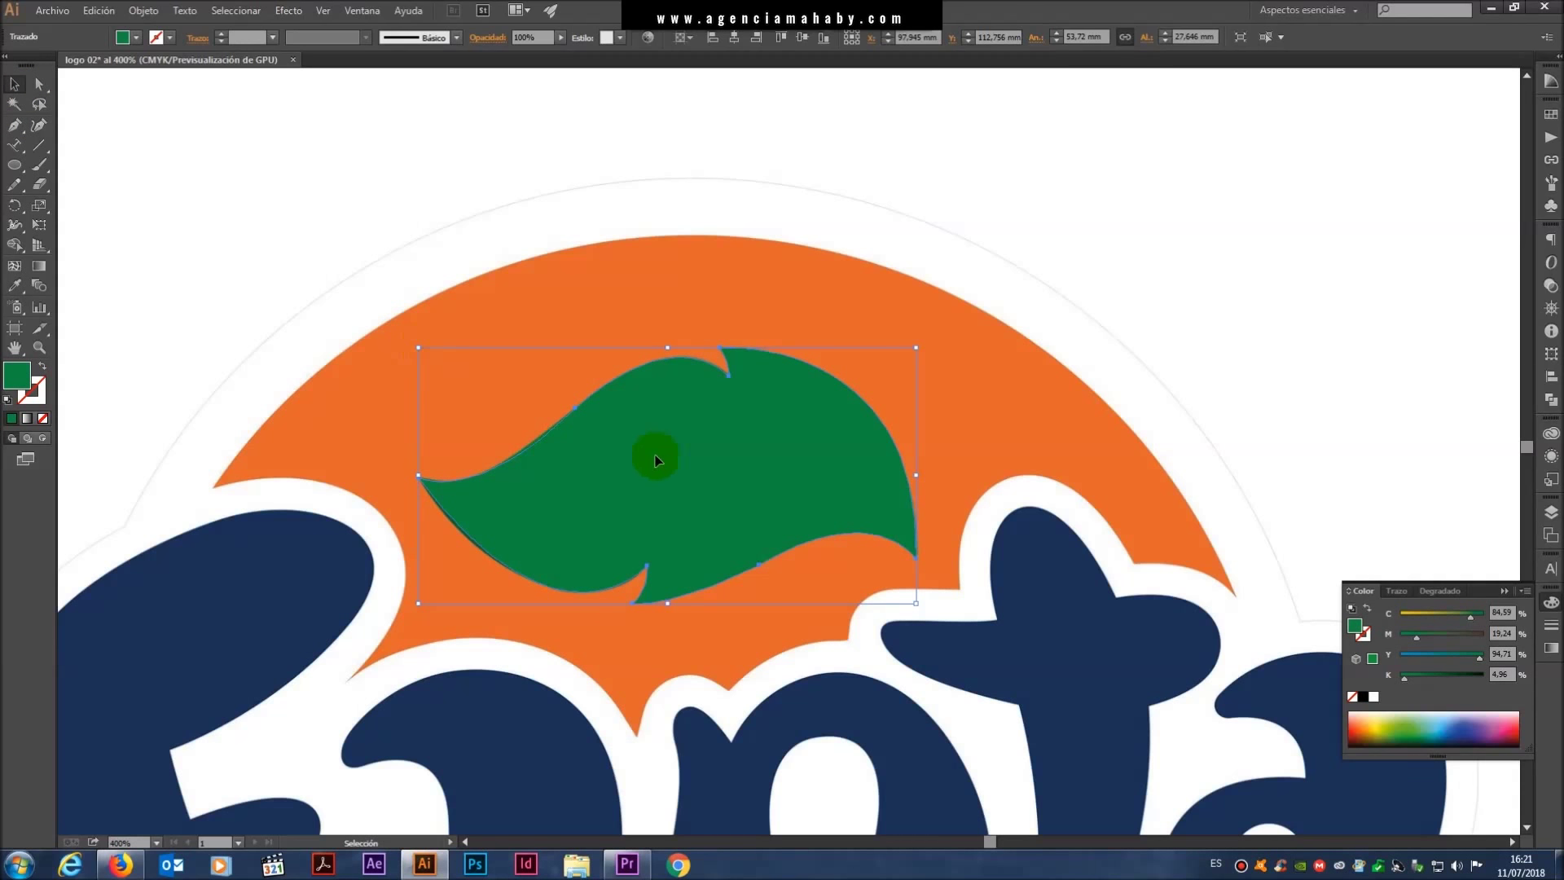
{"action": "left_click_drag", "start_coordinate": [775, 517], "coordinate": [629, 271]}
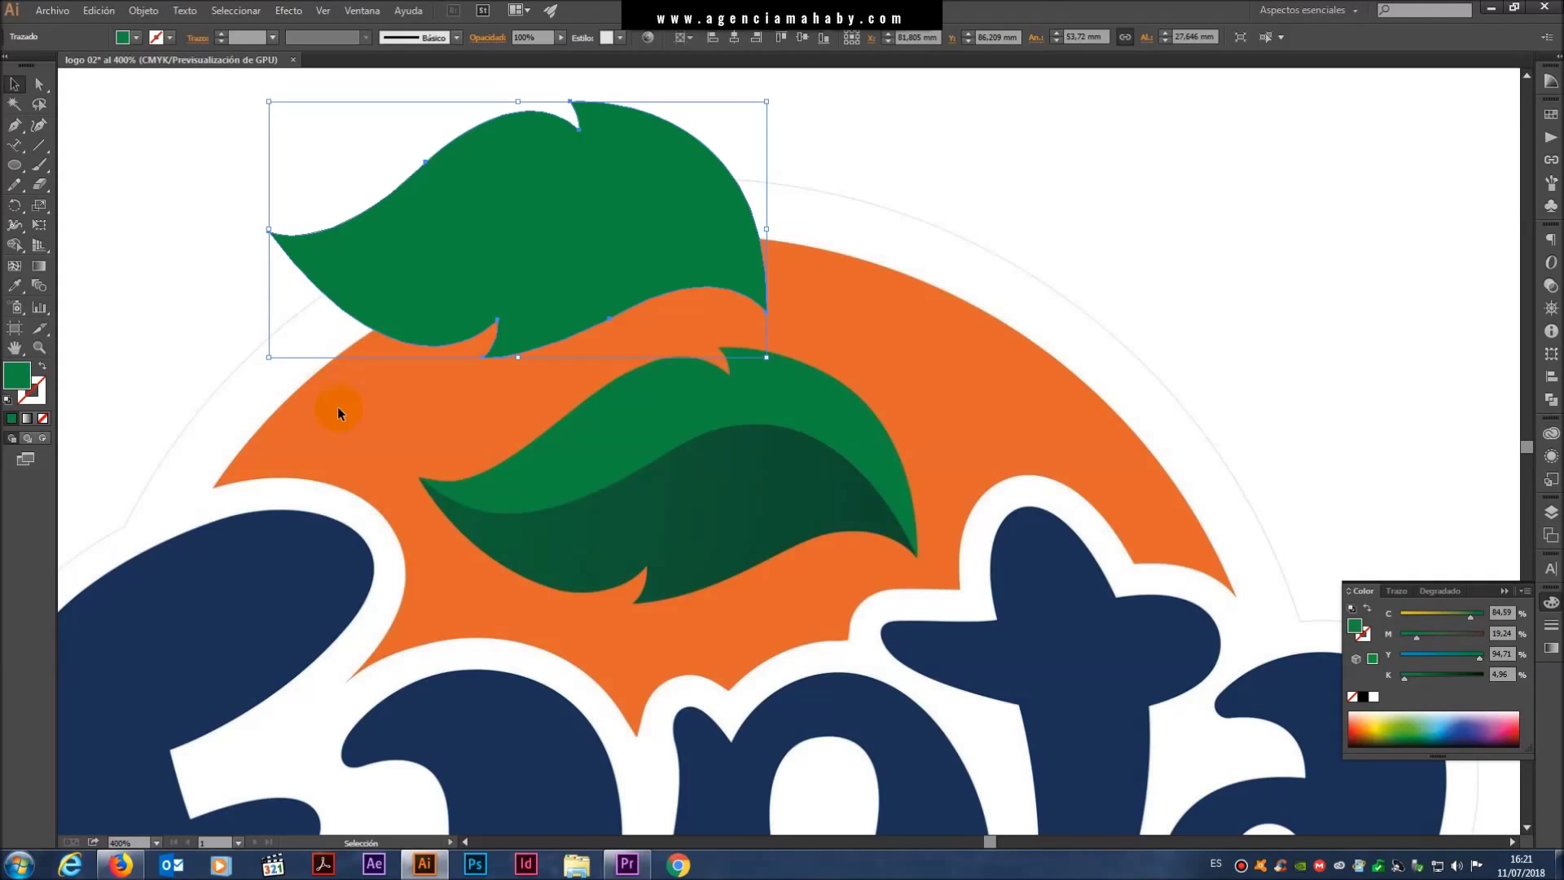
- Trace the lower leaf's inner curve with the Pen tool, from its left tip to the right tip
{"action": "left_click", "coordinate": [15, 124]}
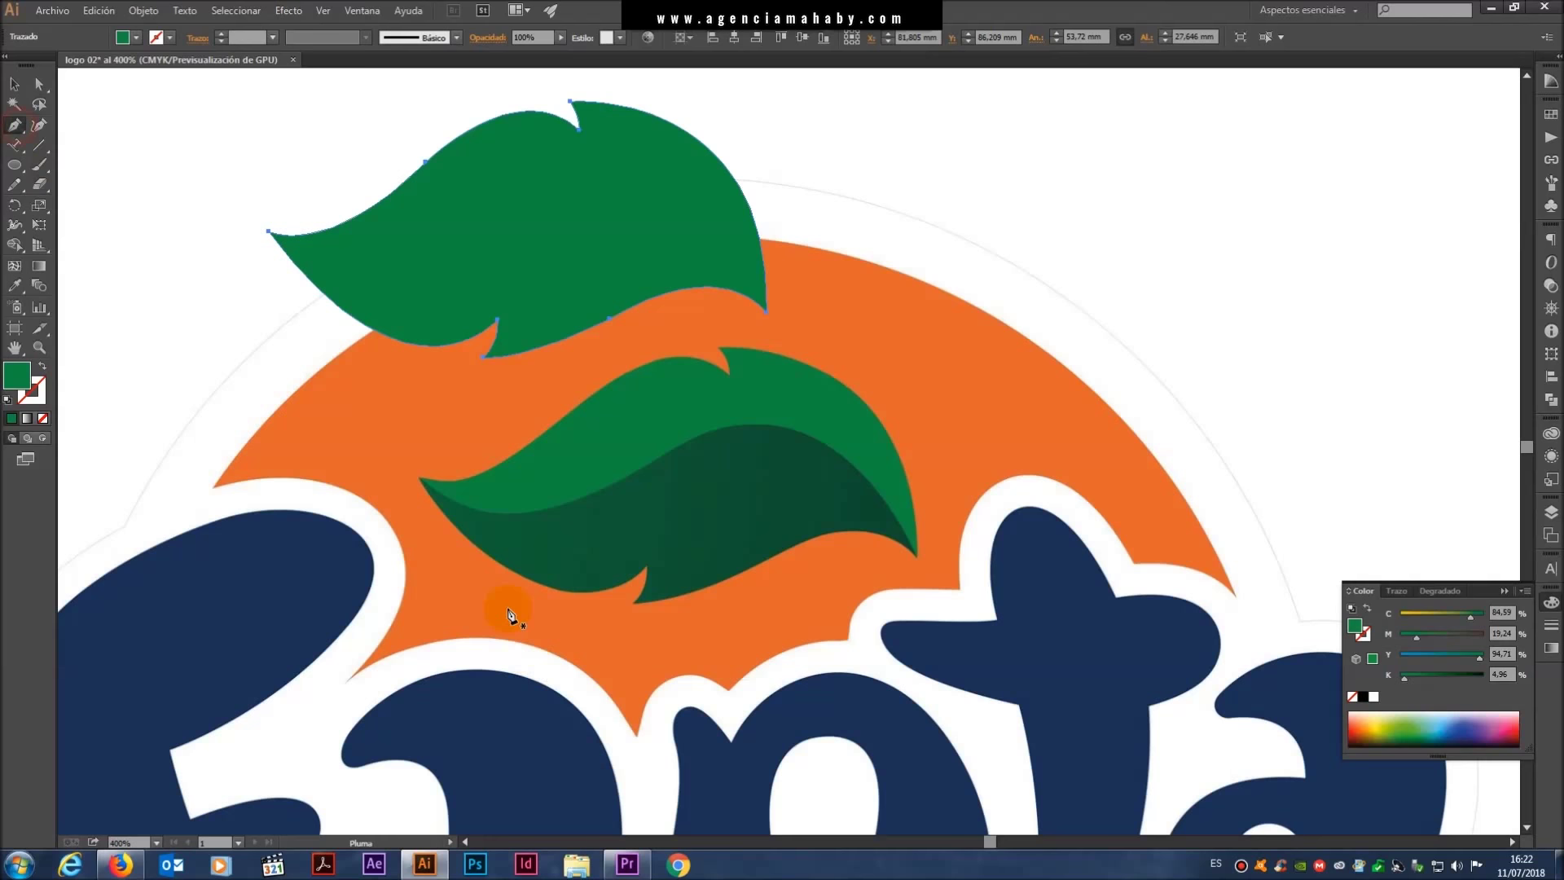
{"action": "left_click", "coordinate": [401, 462]}
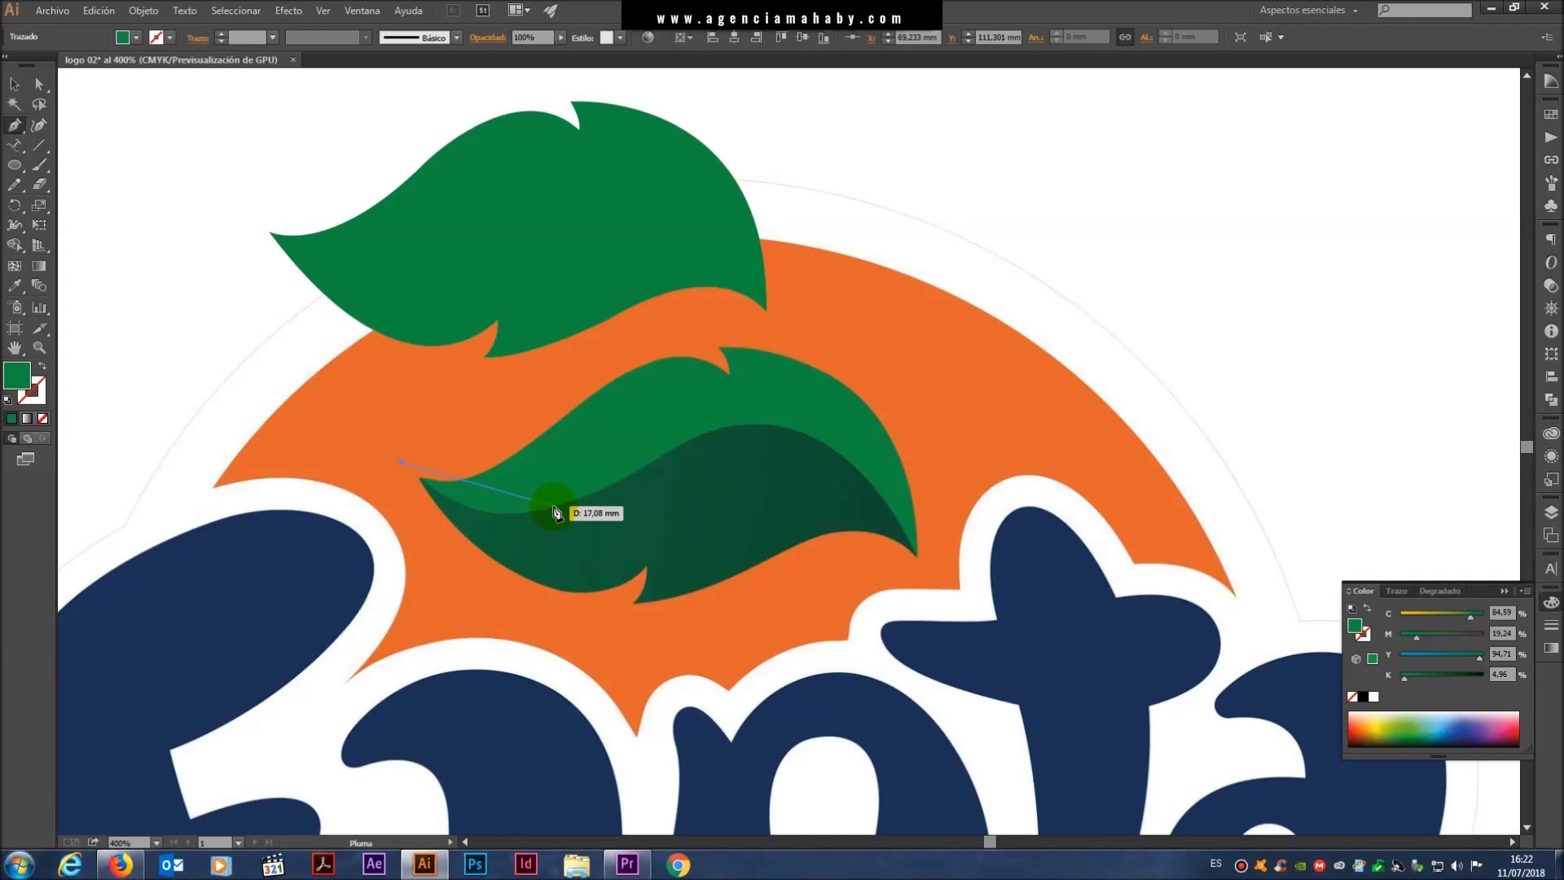
{"action": "left_click_drag", "start_coordinate": [556, 508], "coordinate": [634, 485]}
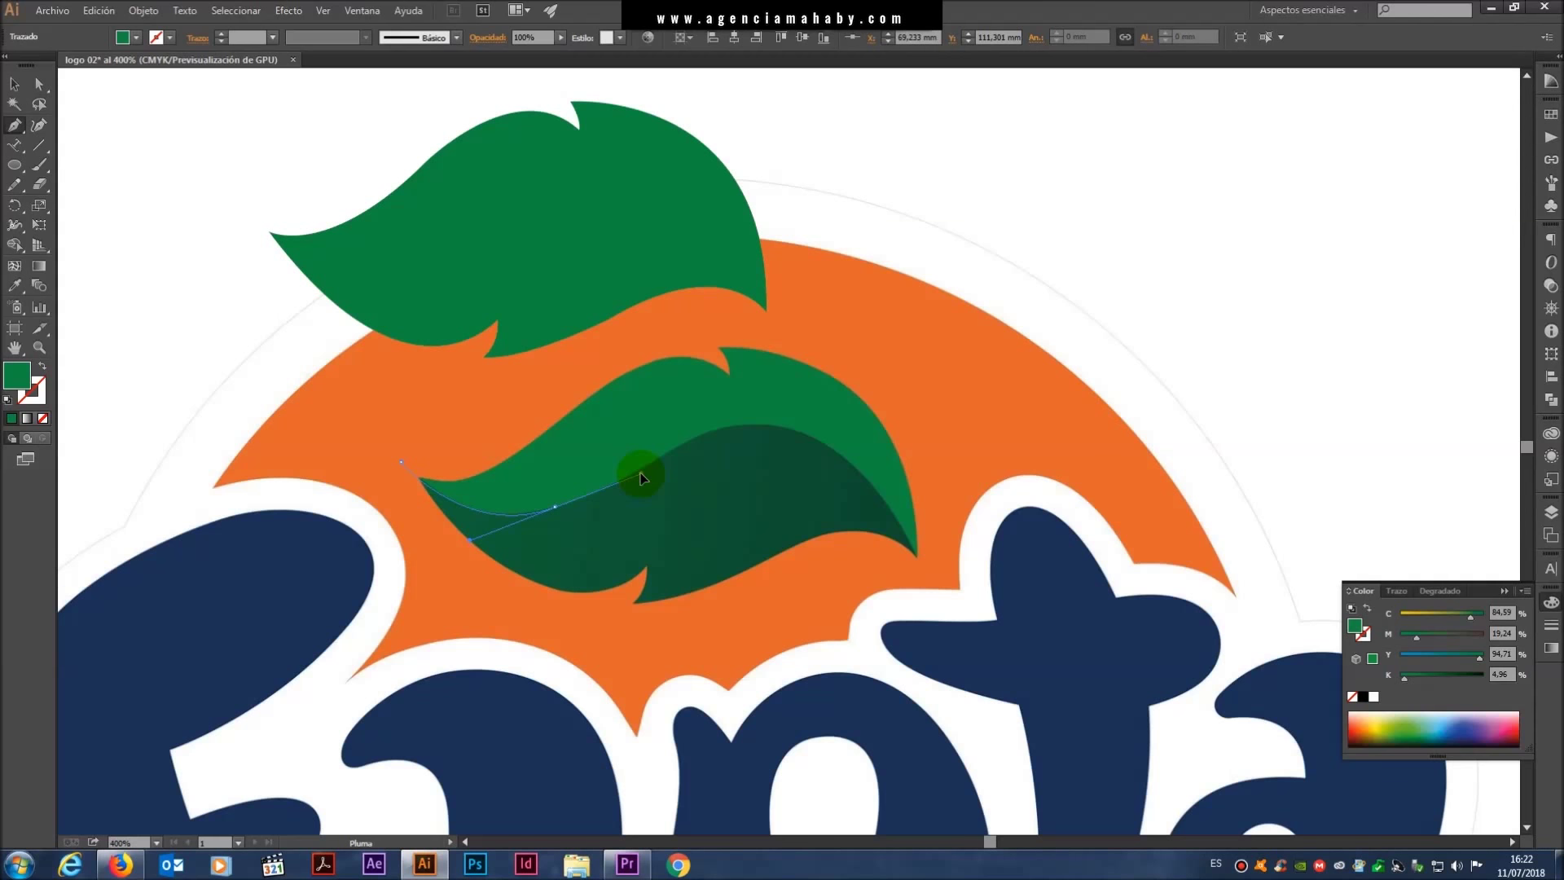
{"action": "left_click_drag", "start_coordinate": [640, 472], "coordinate": [714, 440]}
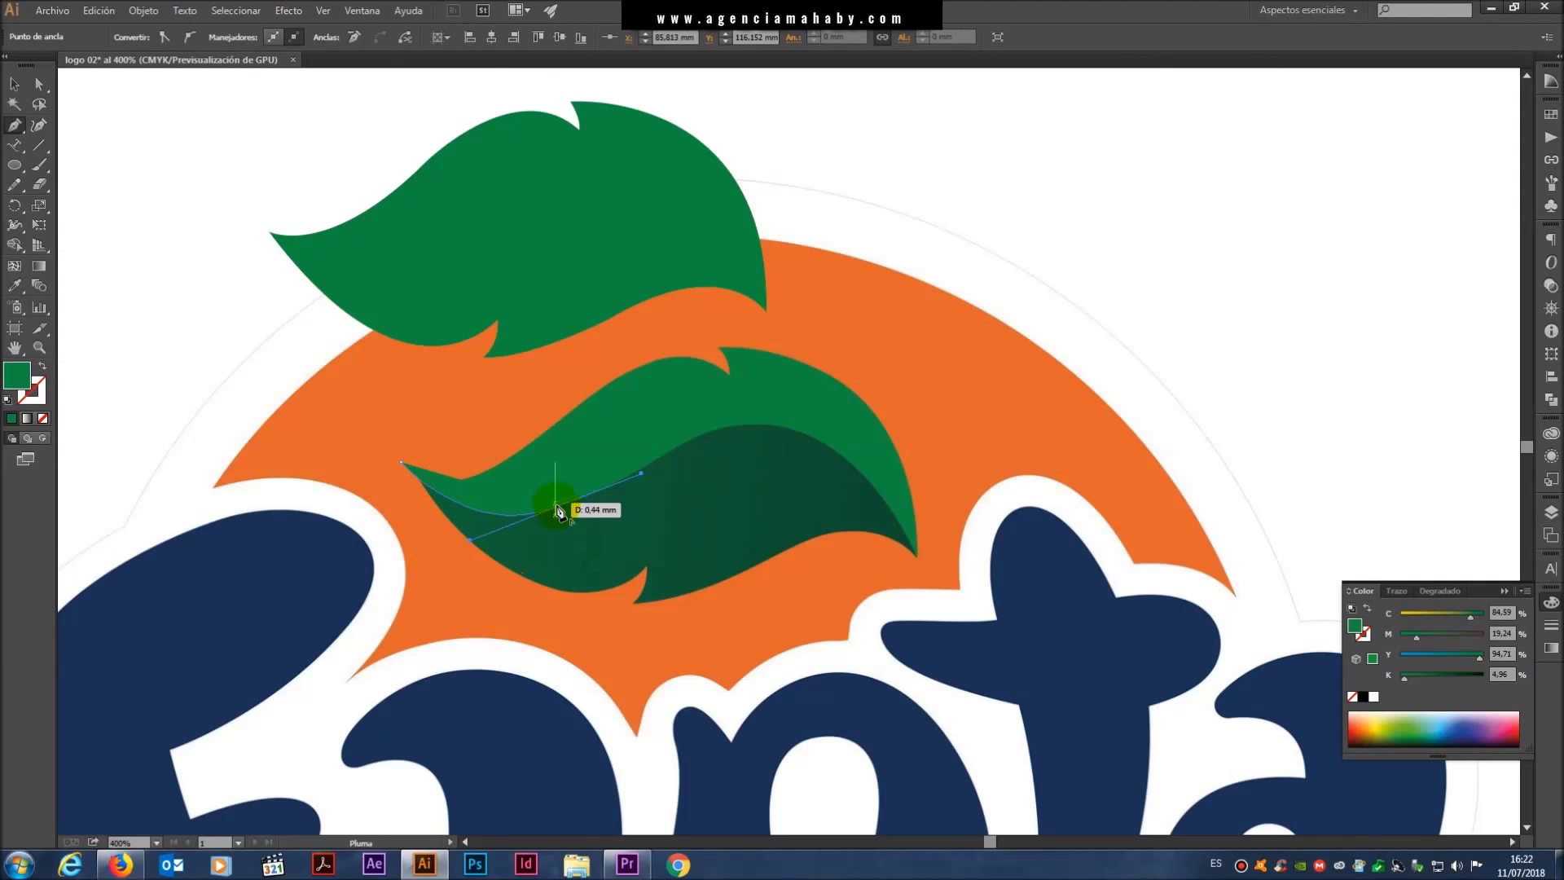
{"action": "left_click_drag", "start_coordinate": [558, 508], "coordinate": [677, 448]}
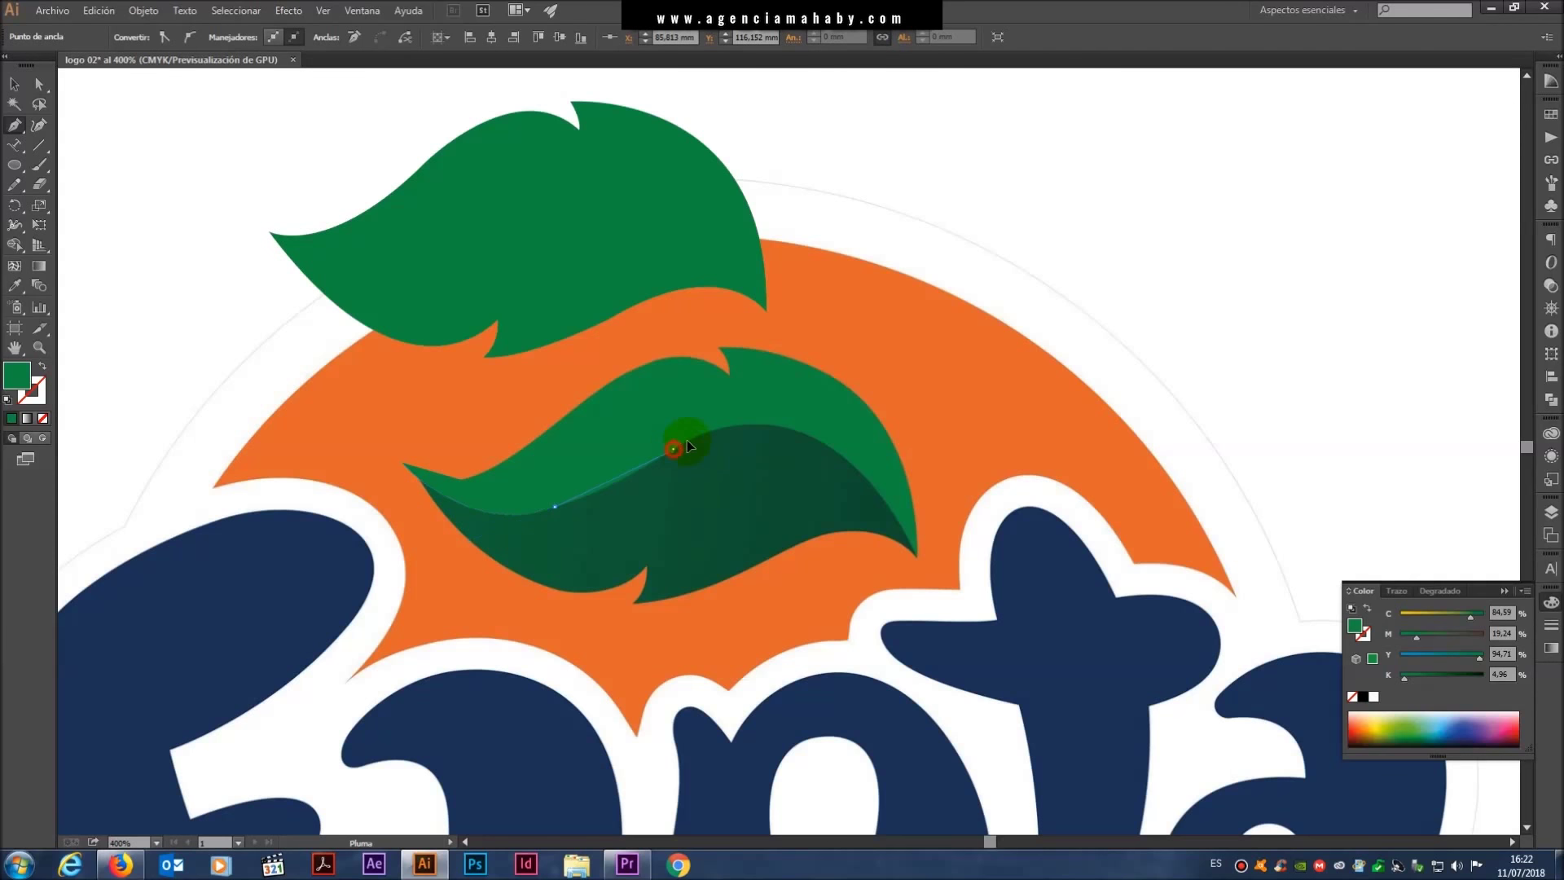
{"action": "left_click_drag", "start_coordinate": [727, 422], "coordinate": [679, 457]}
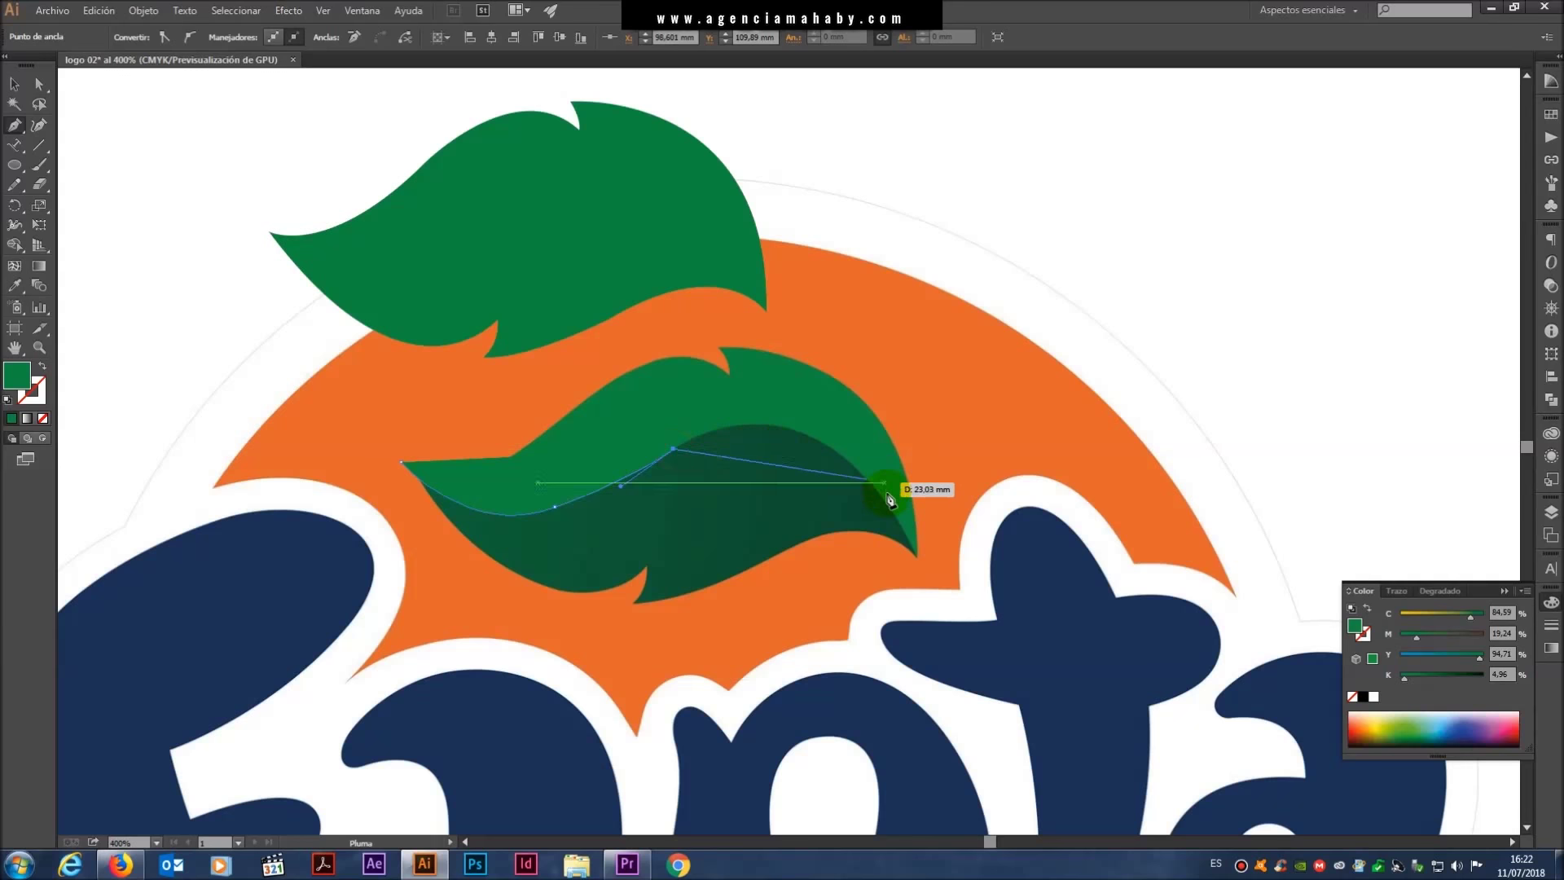
{"action": "left_click_drag", "start_coordinate": [874, 483], "coordinate": [946, 587]}
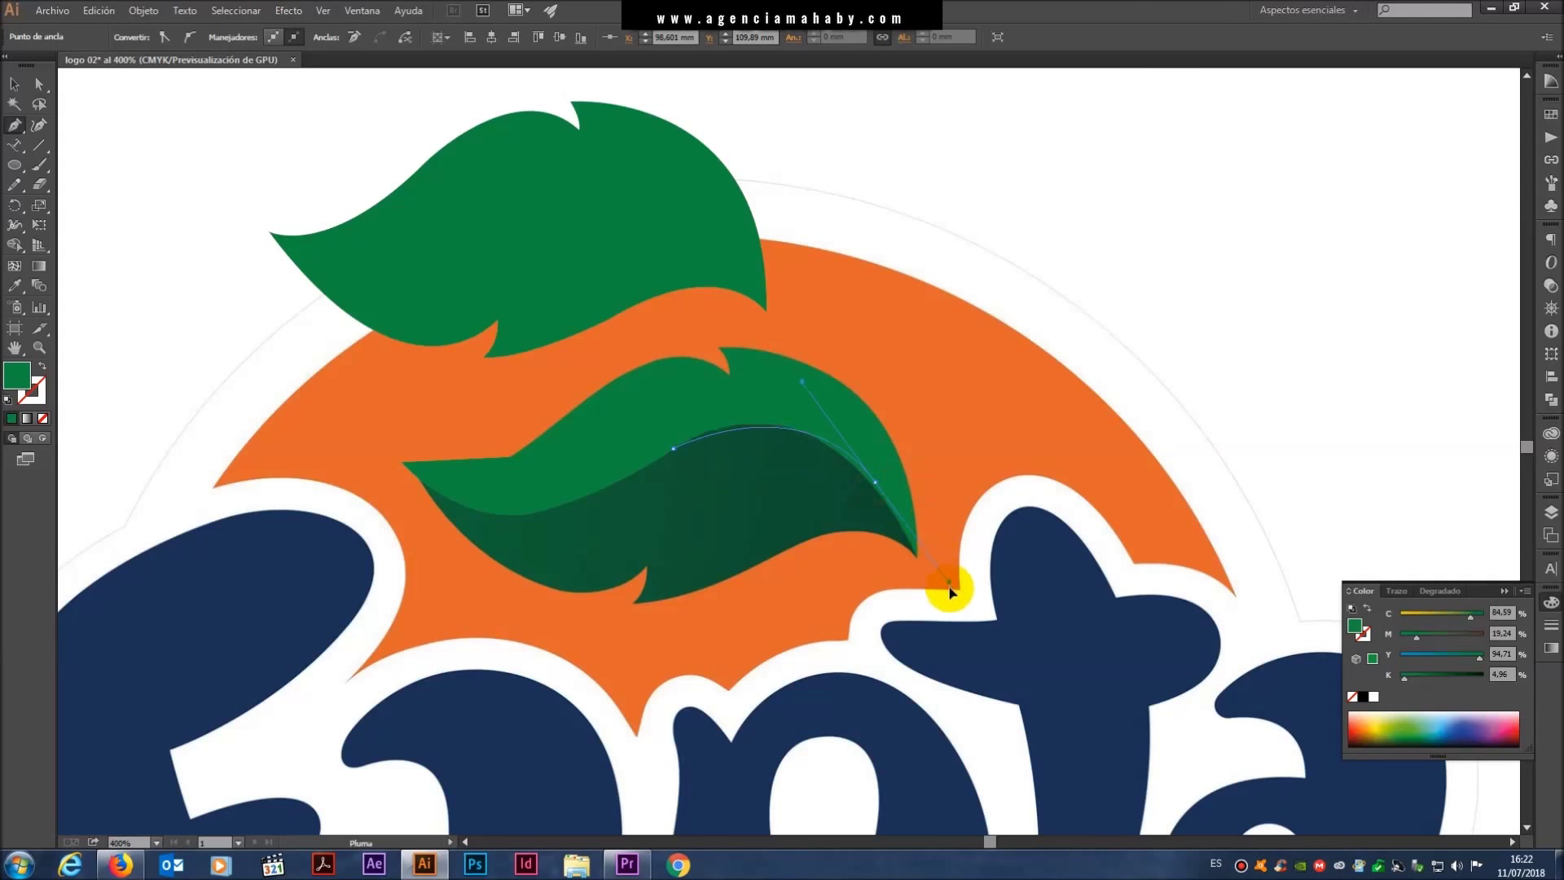
{"action": "key", "text": "ctrl+z"}
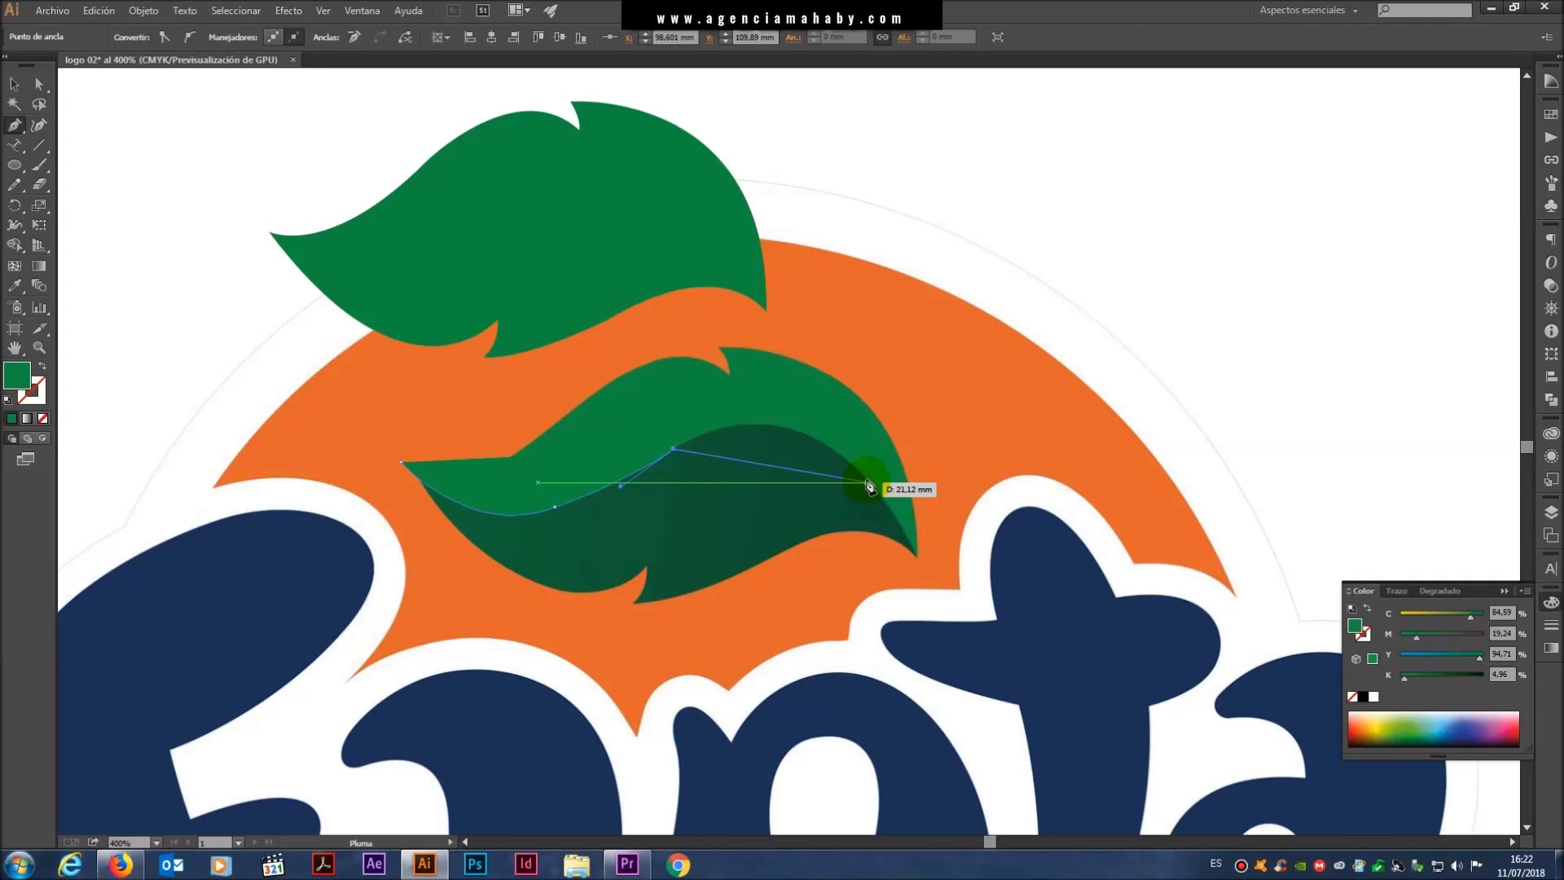
{"action": "left_click_drag", "start_coordinate": [870, 486], "coordinate": [945, 595]}
{"action": "key", "text": "ctrl+z"}
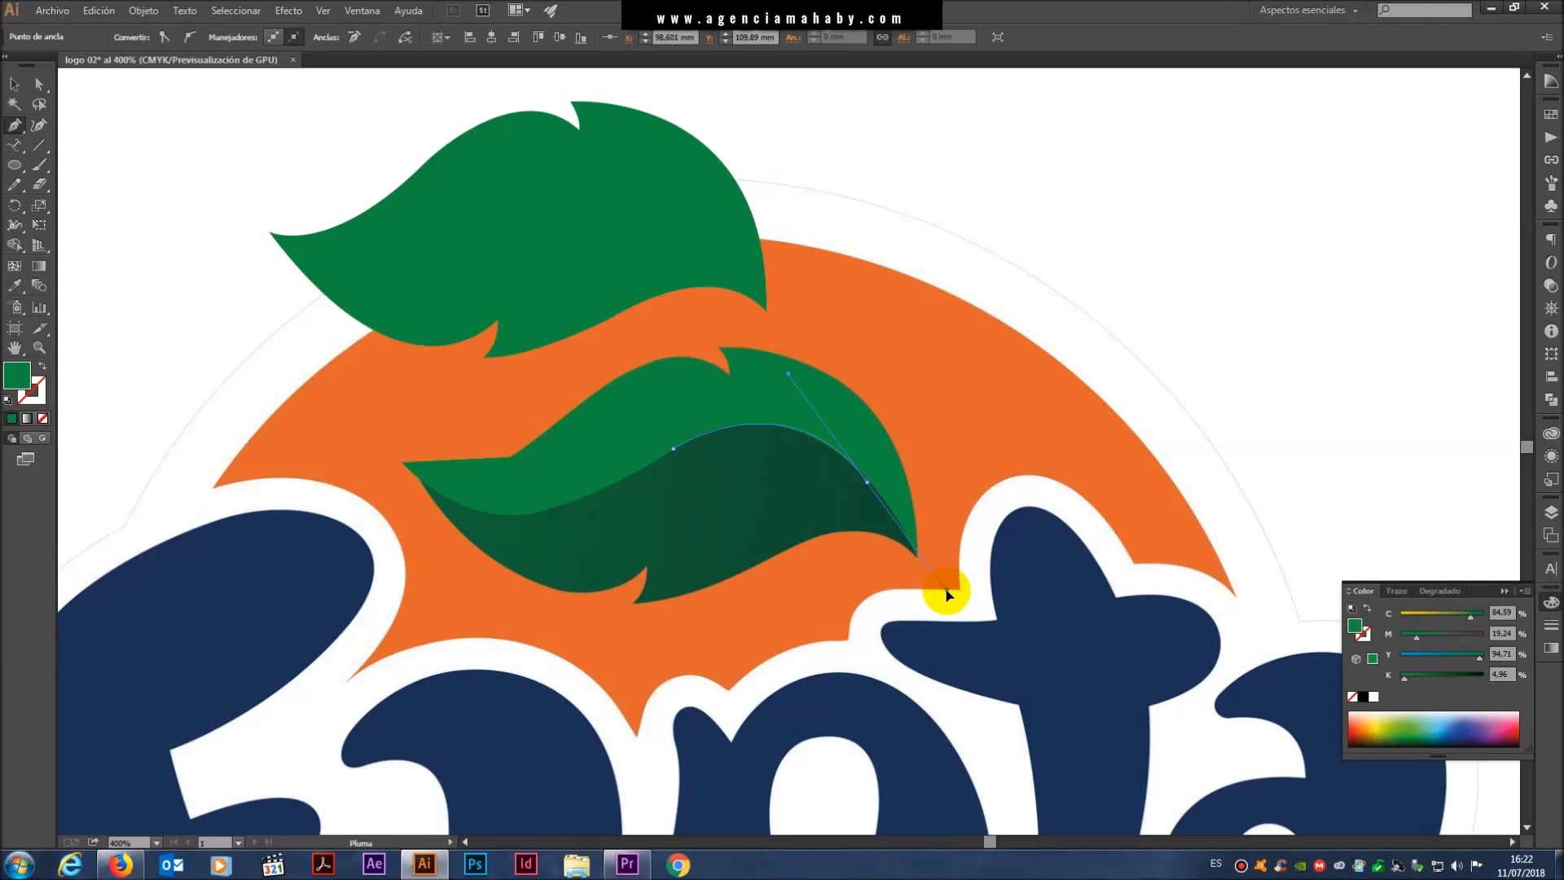
{"action": "left_click", "coordinate": [867, 482]}
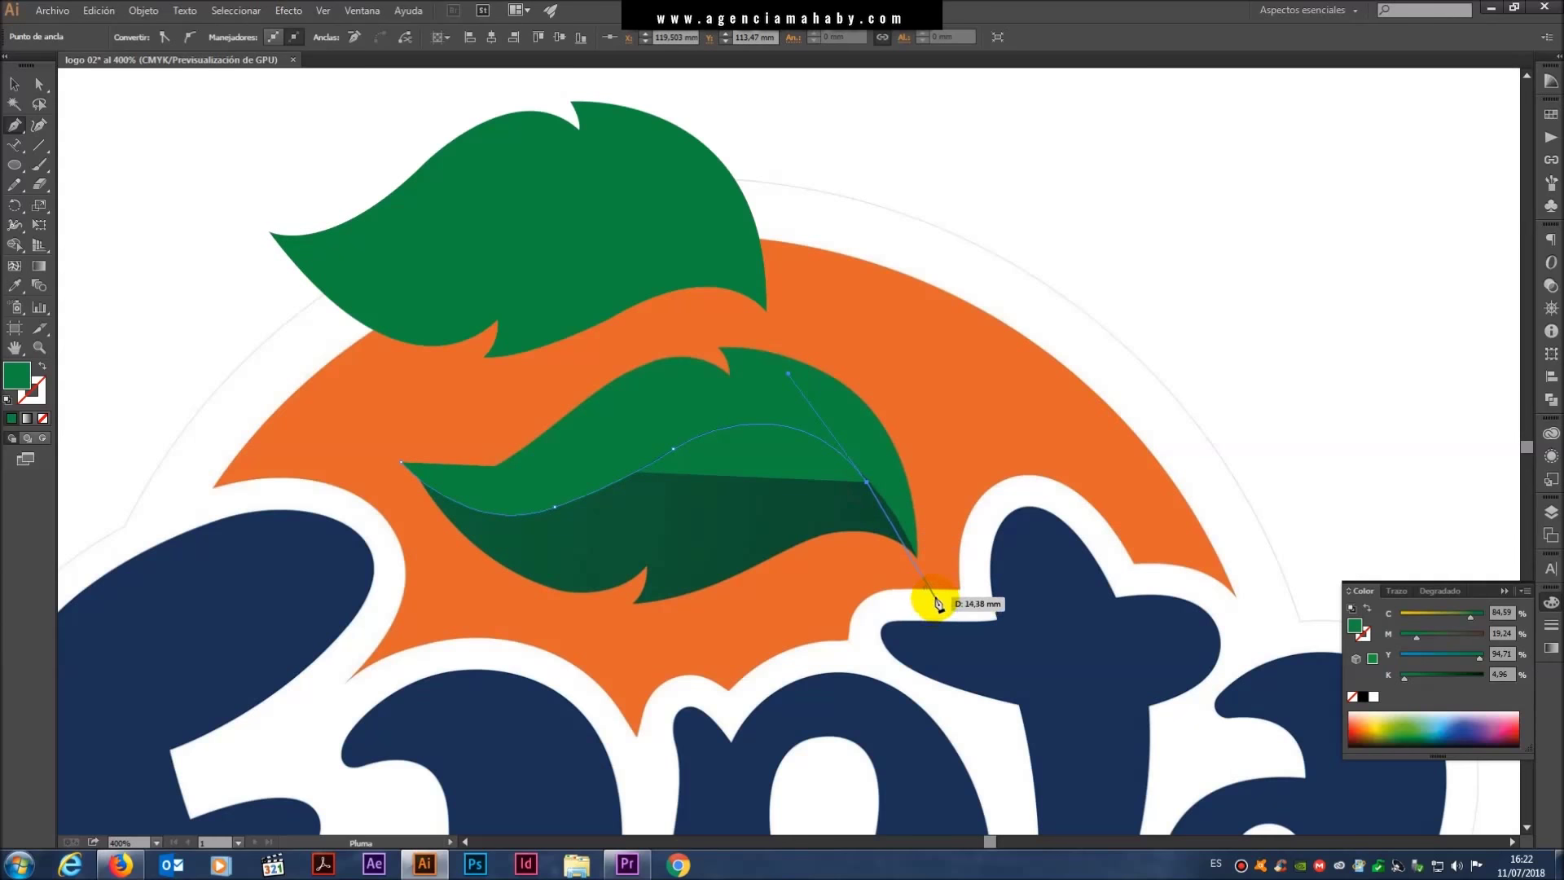
{"action": "left_click_drag", "start_coordinate": [937, 603], "coordinate": [954, 669]}
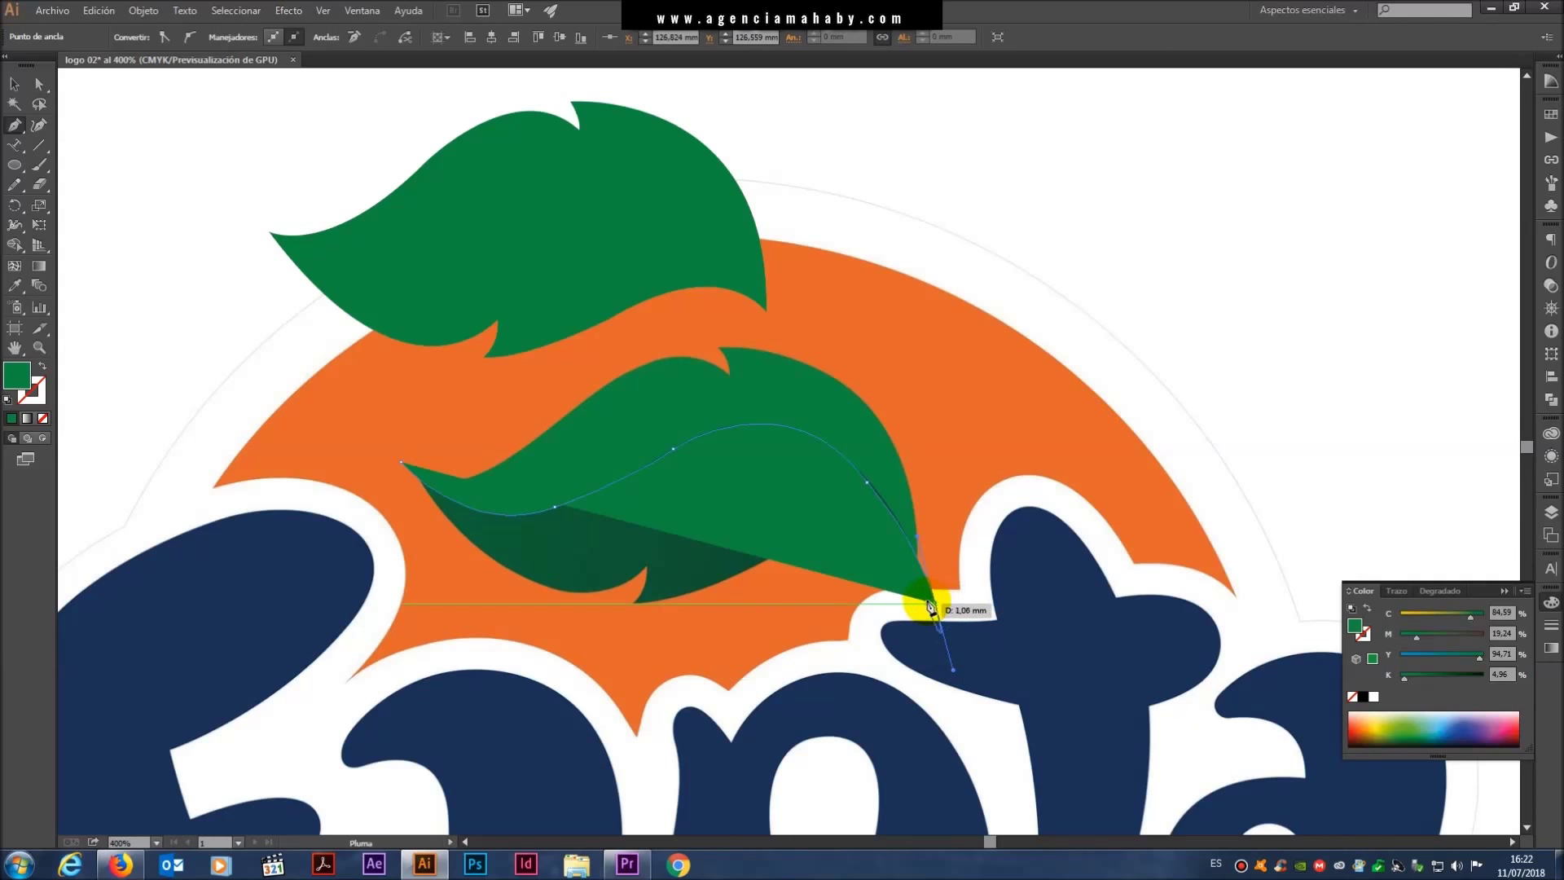
- Add four corner points below the leaf and close the shape at its starting point
{"action": "left_click", "coordinate": [814, 654]}
{"action": "left_click", "coordinate": [571, 664]}
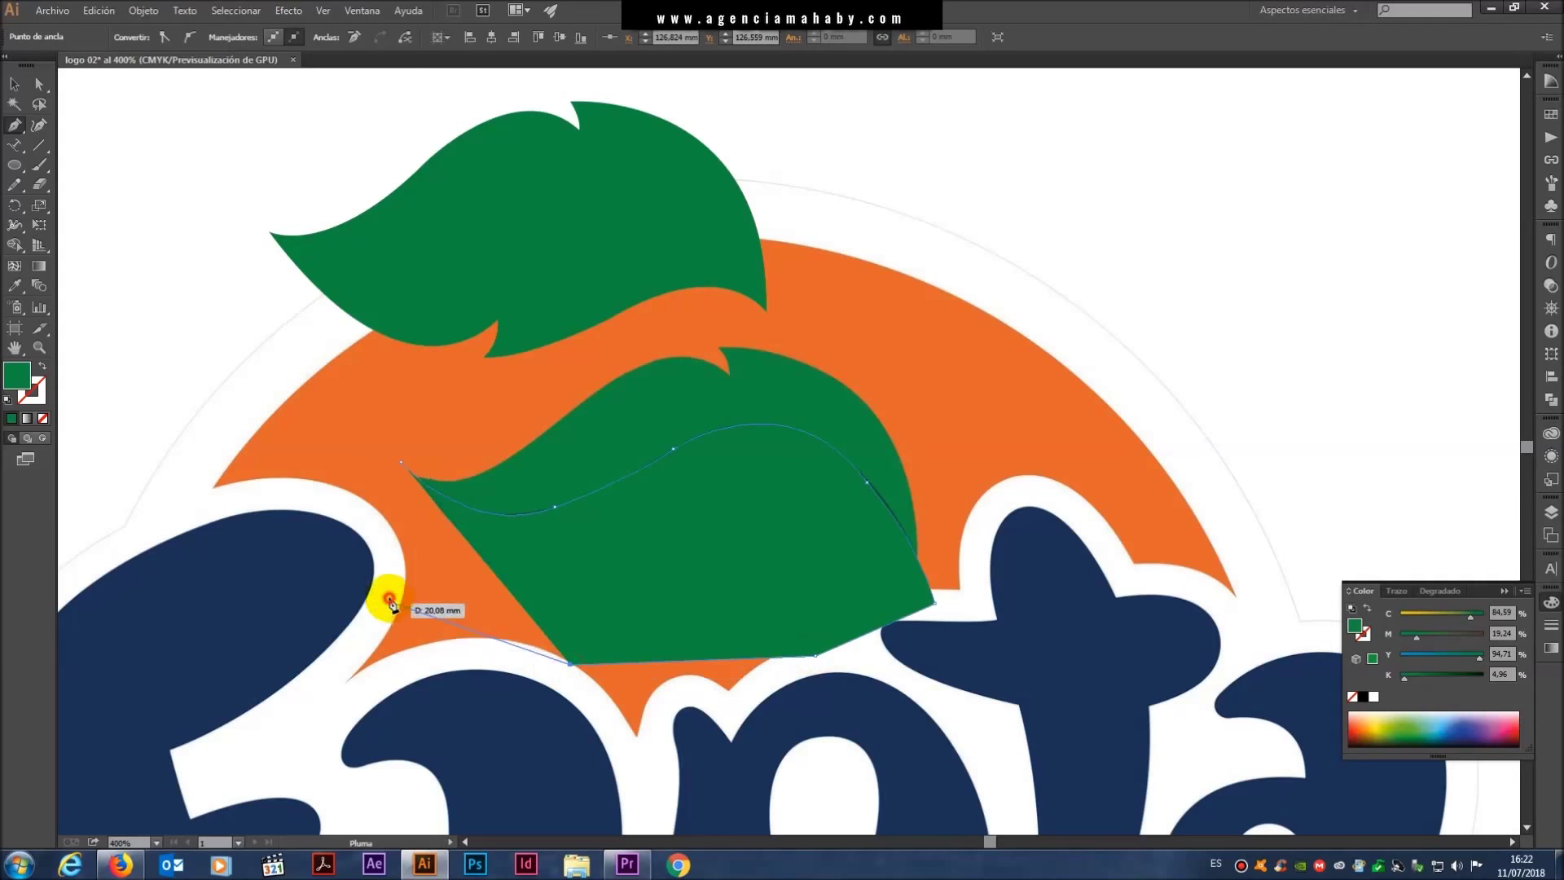
{"action": "left_click", "coordinate": [390, 600]}
{"action": "left_click", "coordinate": [380, 517]}
{"action": "left_click", "coordinate": [402, 462]}
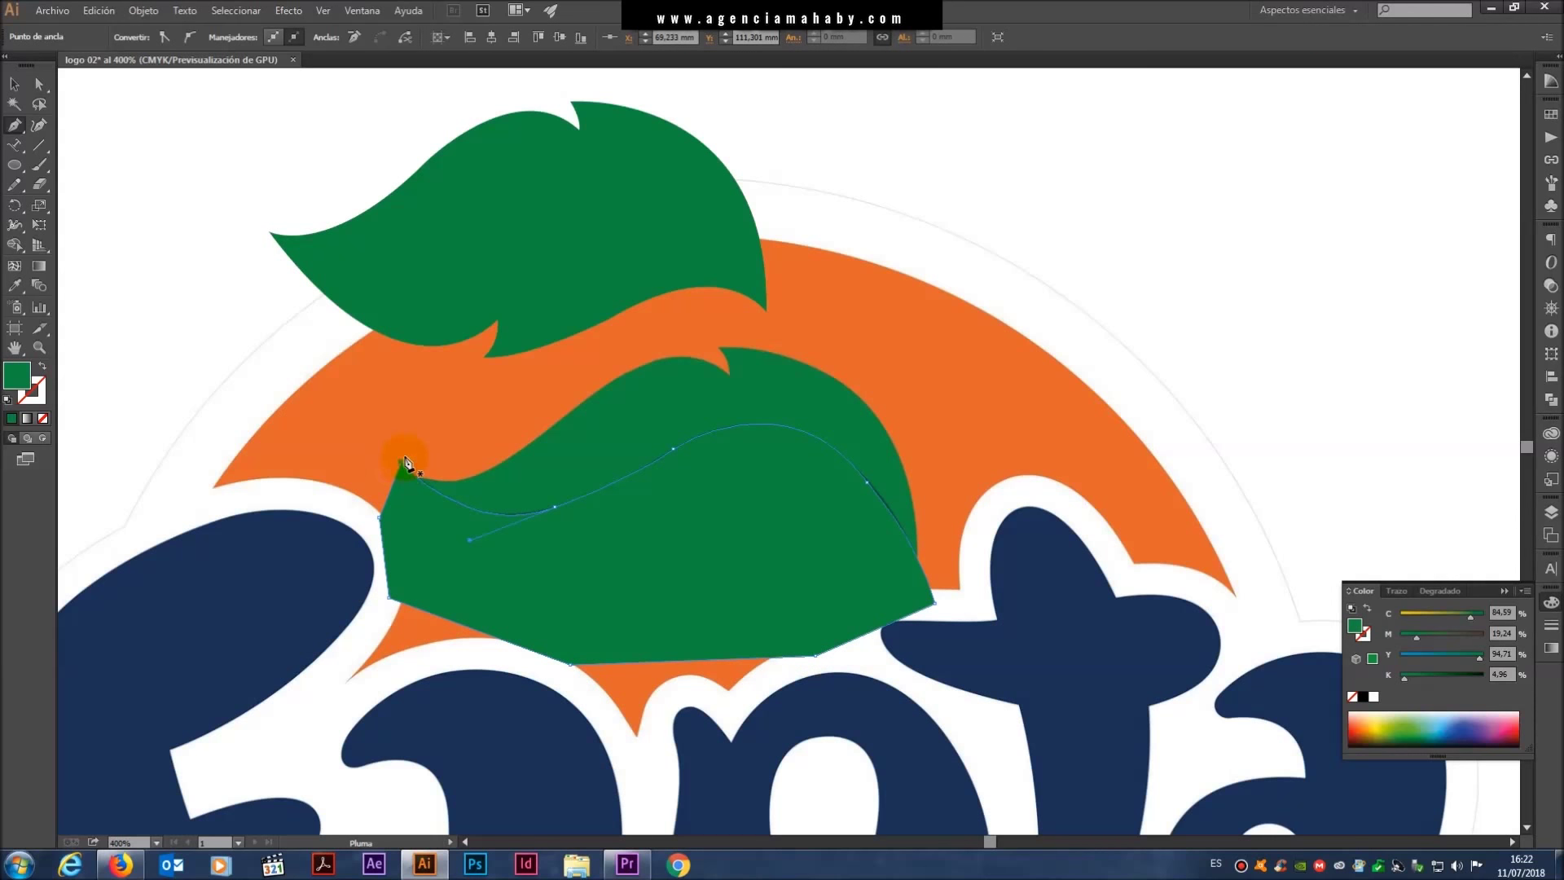
{"action": "key", "text": "v"}
{"action": "left_click", "coordinate": [392, 437]}
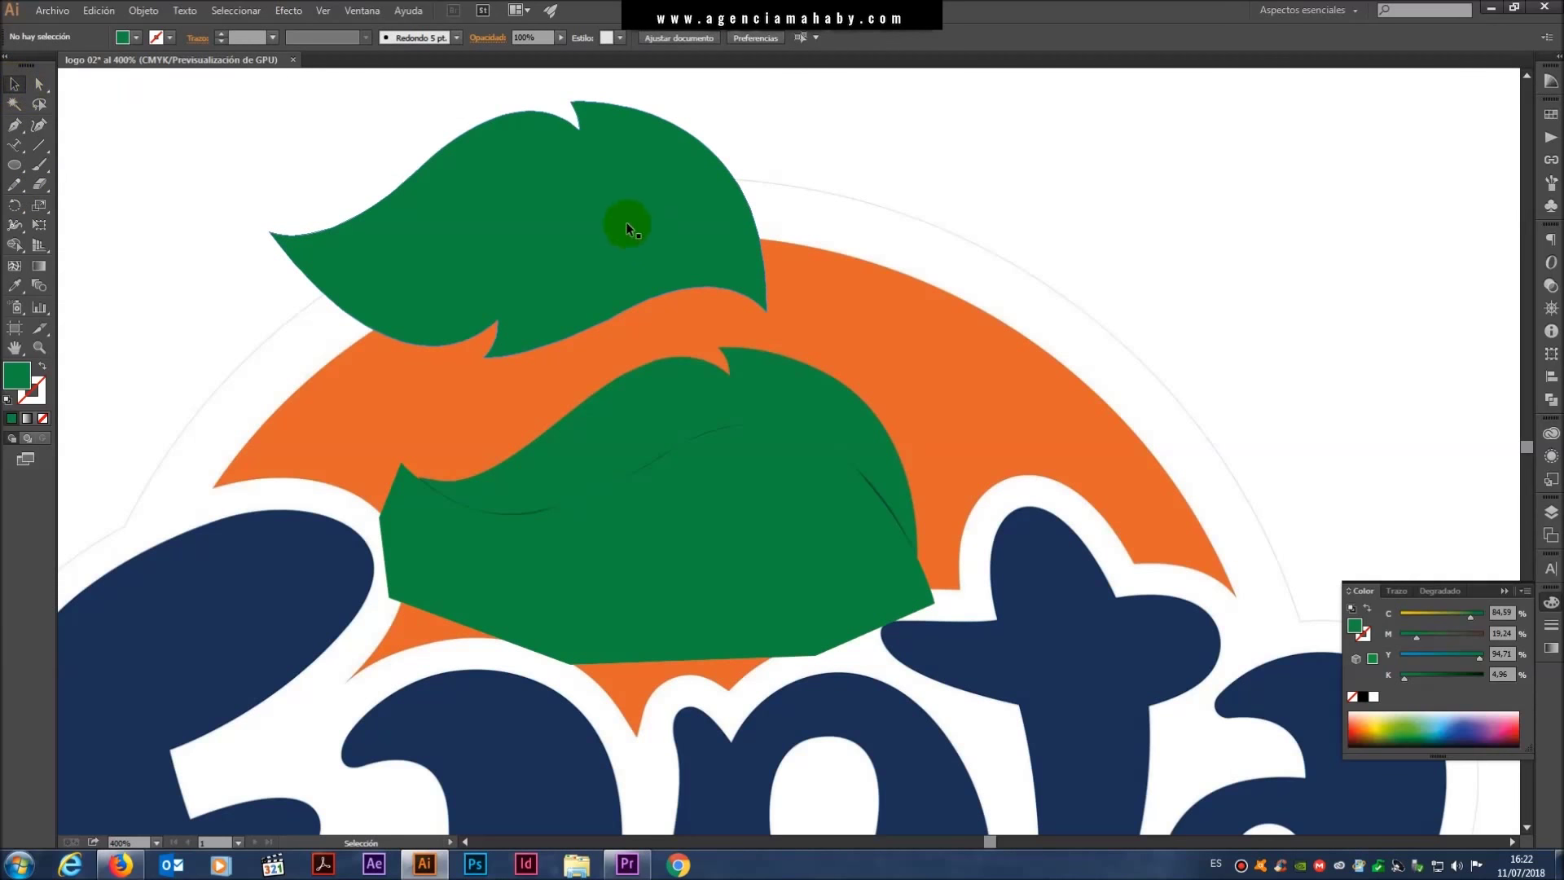
- Drop the top leaf onto the lower one, then give the traced shape white fill and no stroke
{"action": "left_click_drag", "start_coordinate": [627, 224], "coordinate": [773, 461]}
{"action": "left_click", "coordinate": [855, 714]}
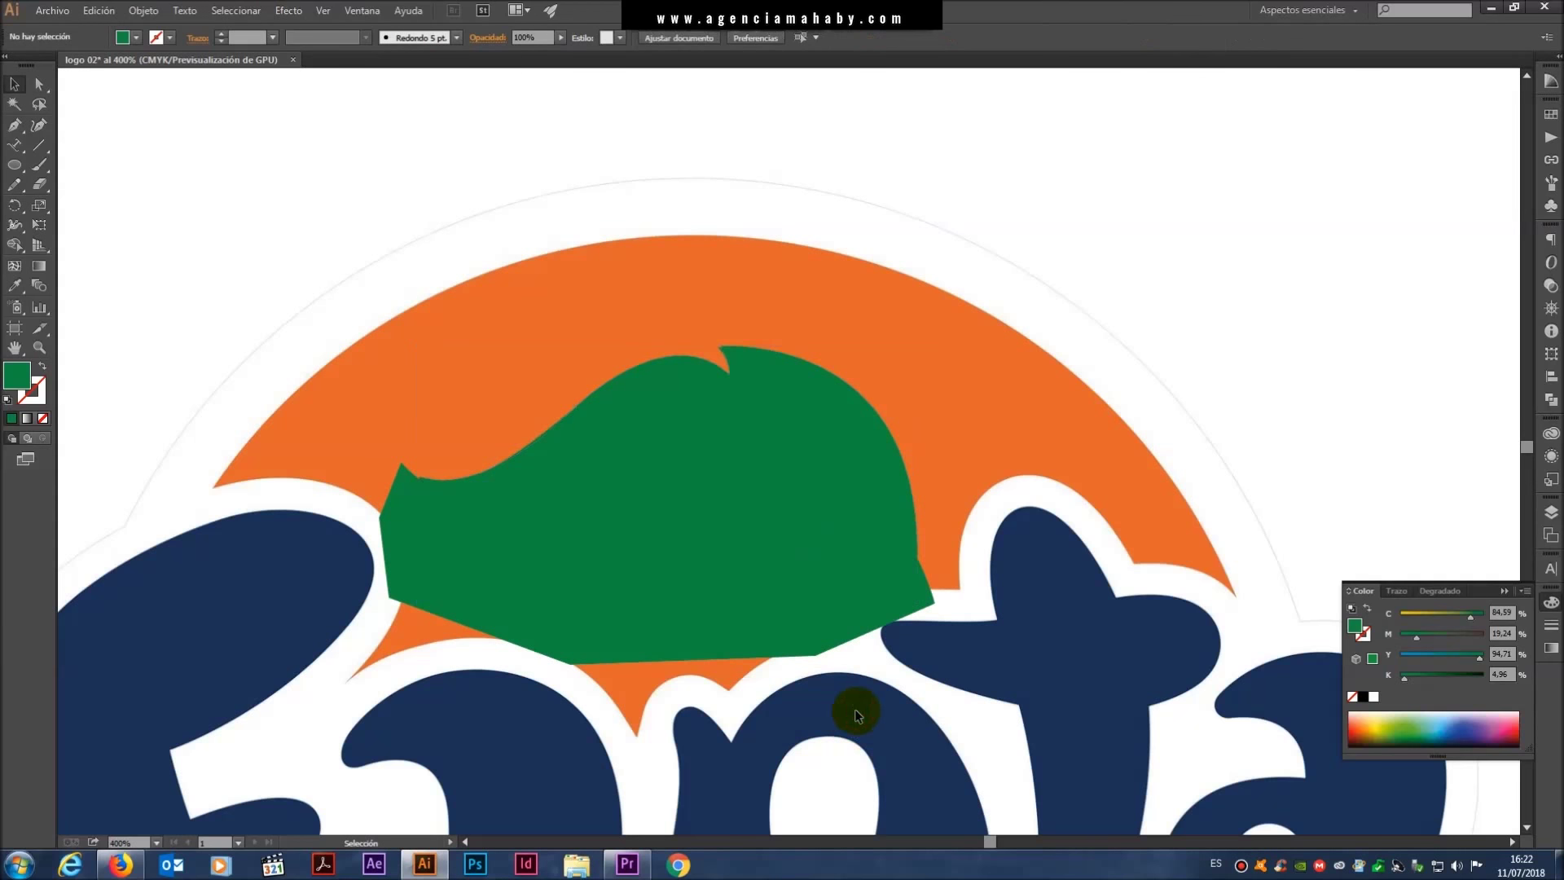
{"action": "left_click", "coordinate": [382, 530]}
{"action": "key", "text": "d"}
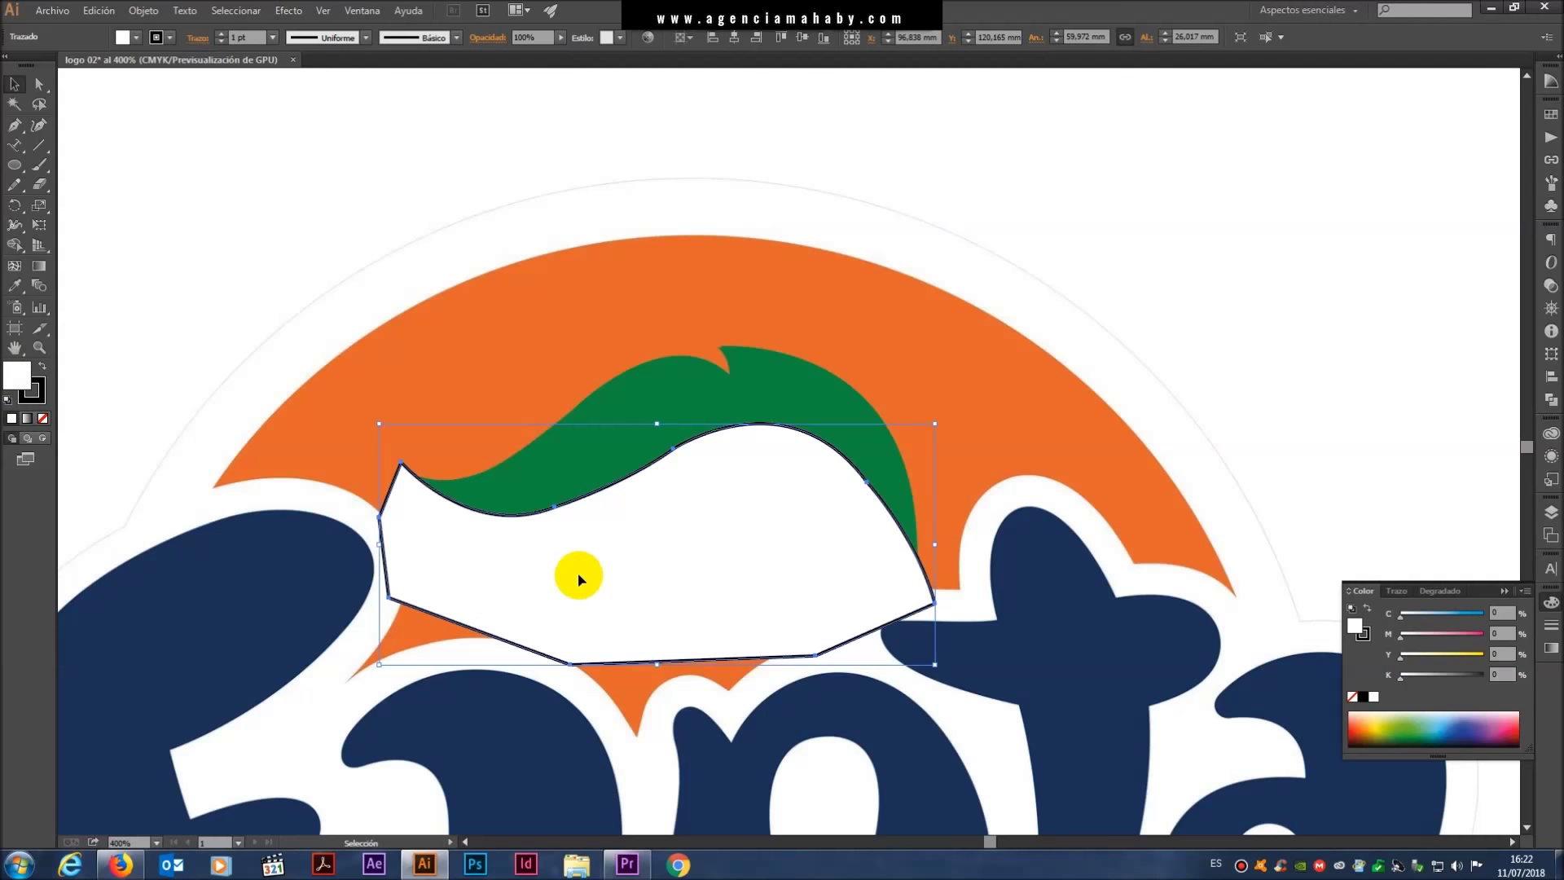
{"action": "left_click", "coordinate": [31, 391]}
{"action": "key", "text": "slash"}
{"action": "left_click", "coordinate": [1093, 224]}
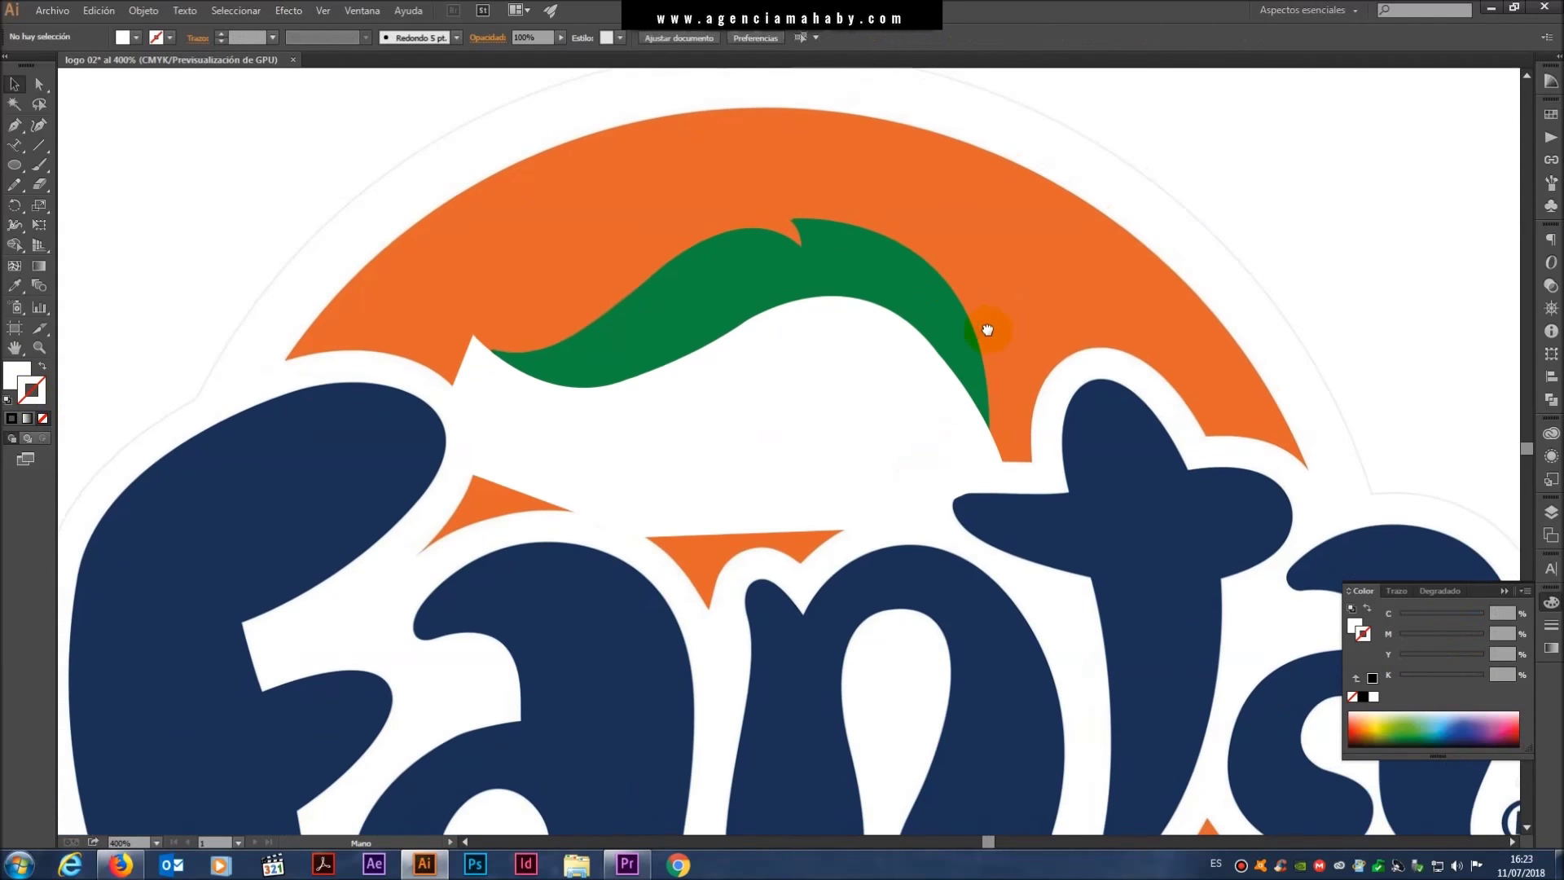
{"action": "left_click", "coordinate": [839, 407]}
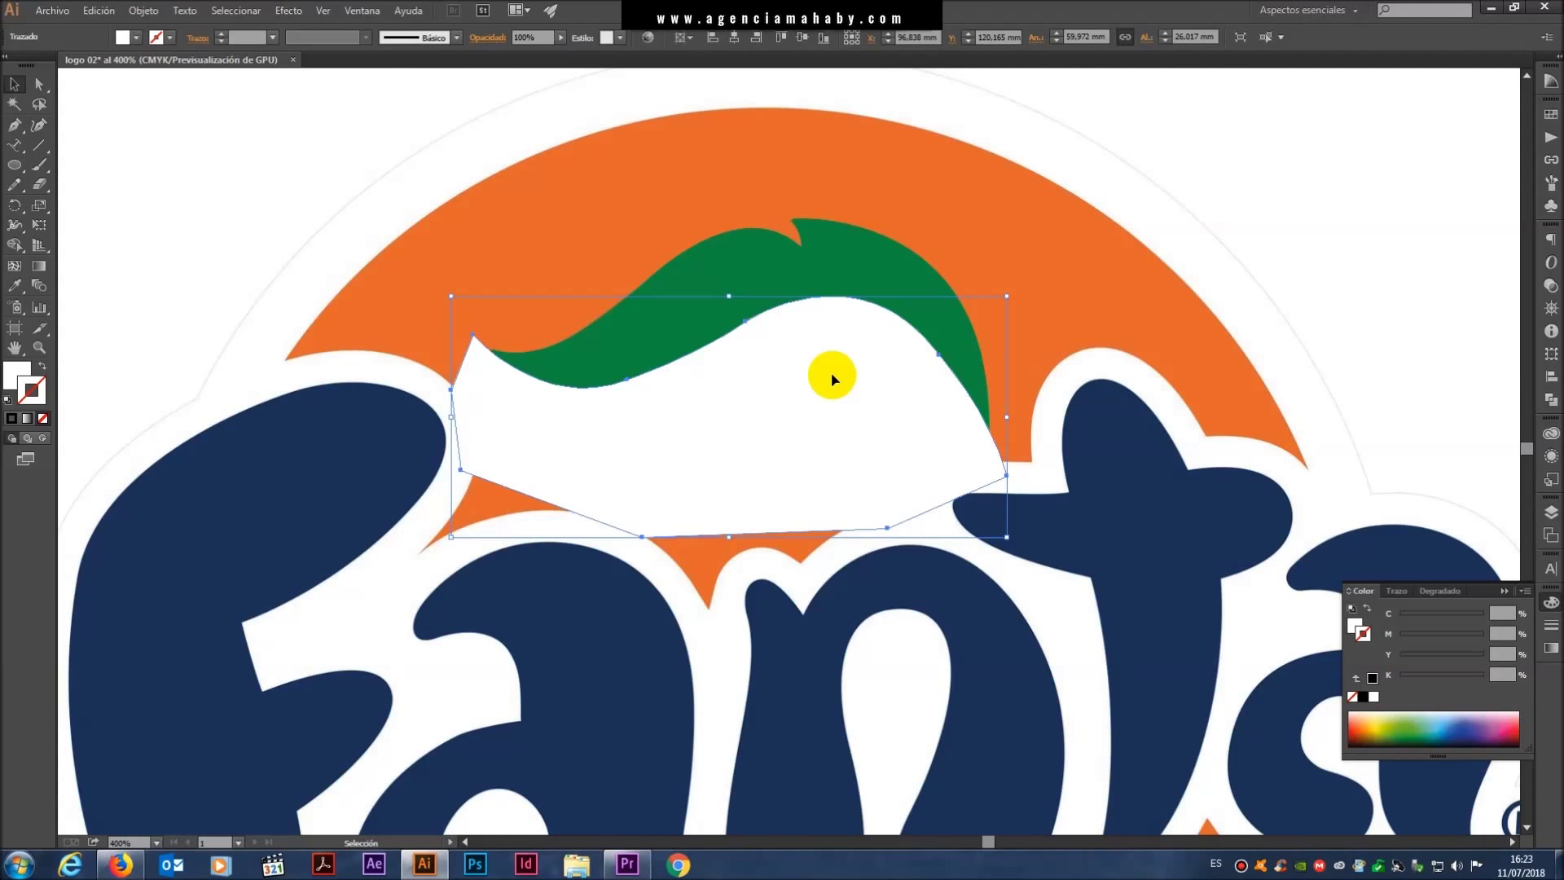
- Move the white shape below the leaf, then Alt-drag a leaf copy and stack it over the original
{"action": "left_click_drag", "start_coordinate": [828, 374], "coordinate": [676, 653]}
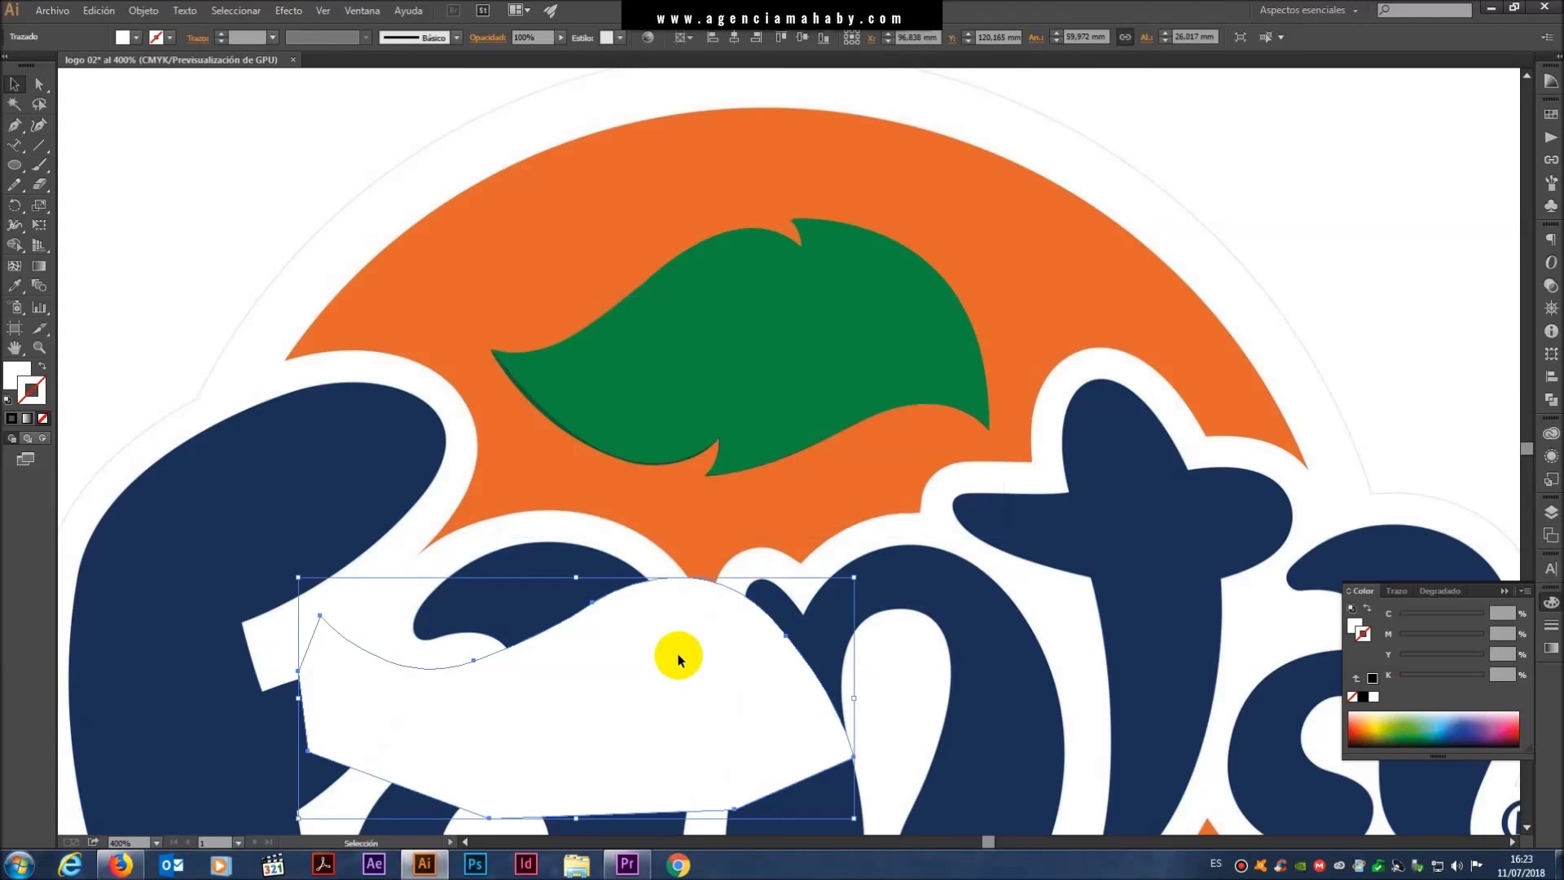
{"action": "left_click", "coordinate": [695, 286]}
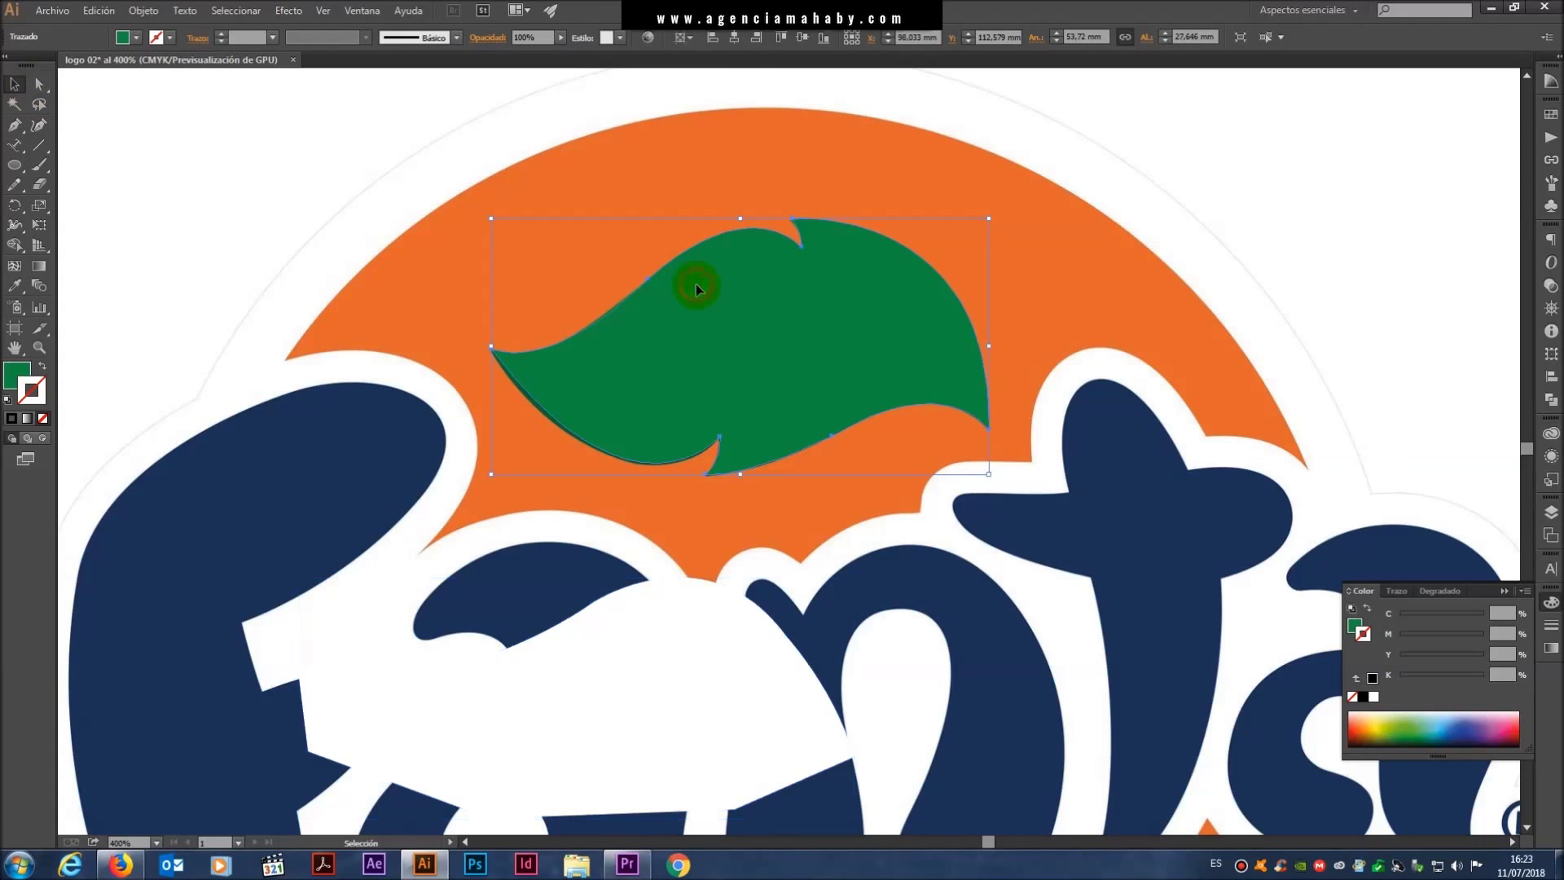
{"action": "left_click_drag", "start_coordinate": [753, 362], "coordinate": [1163, 248]}
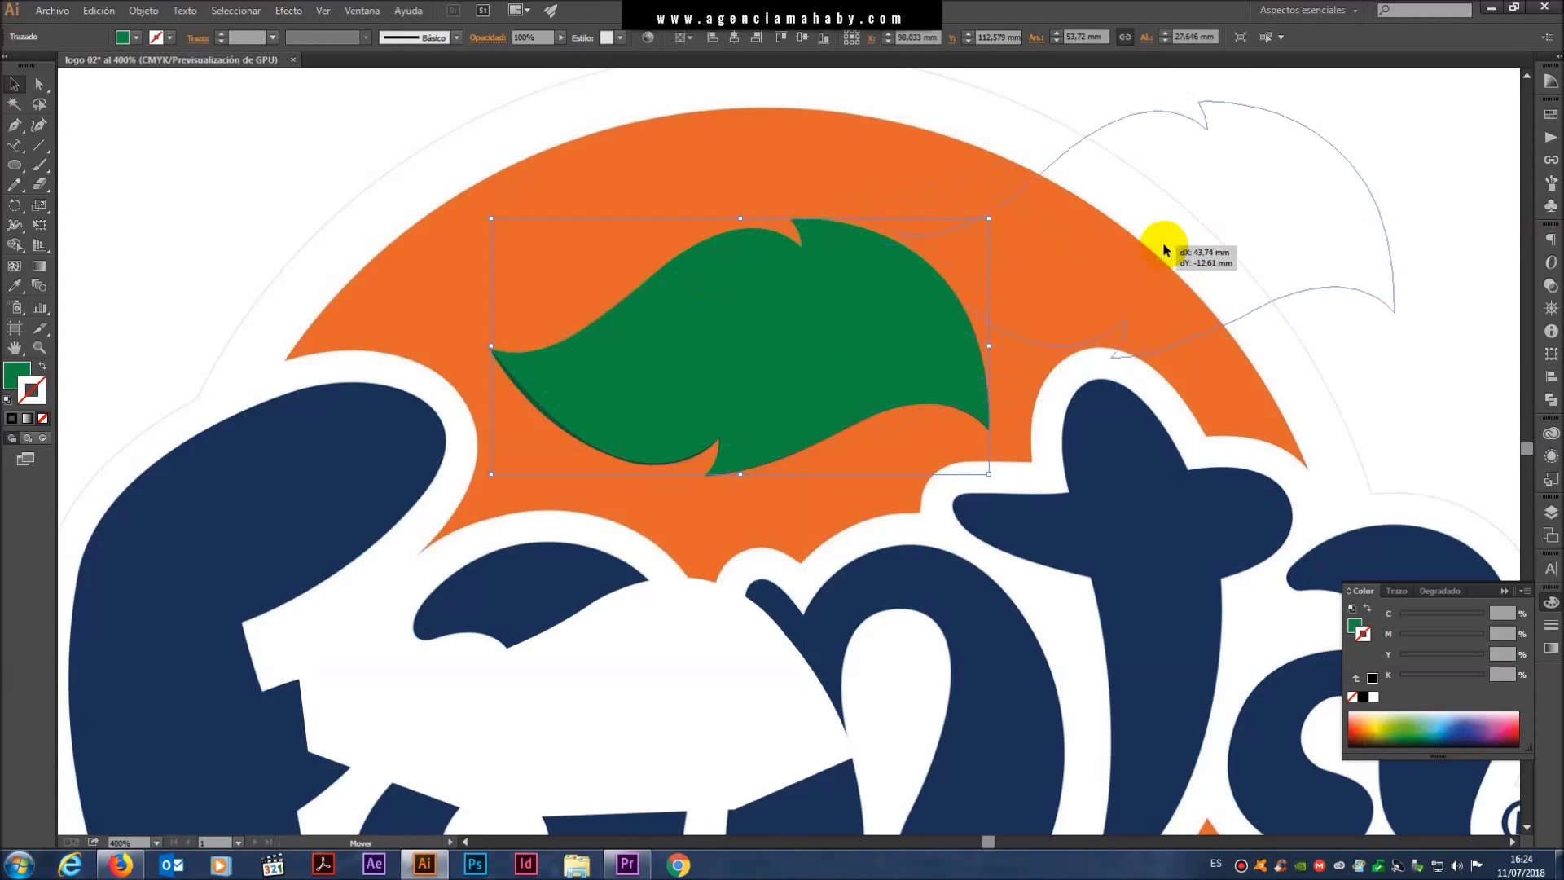
{"action": "key", "text": "a"}
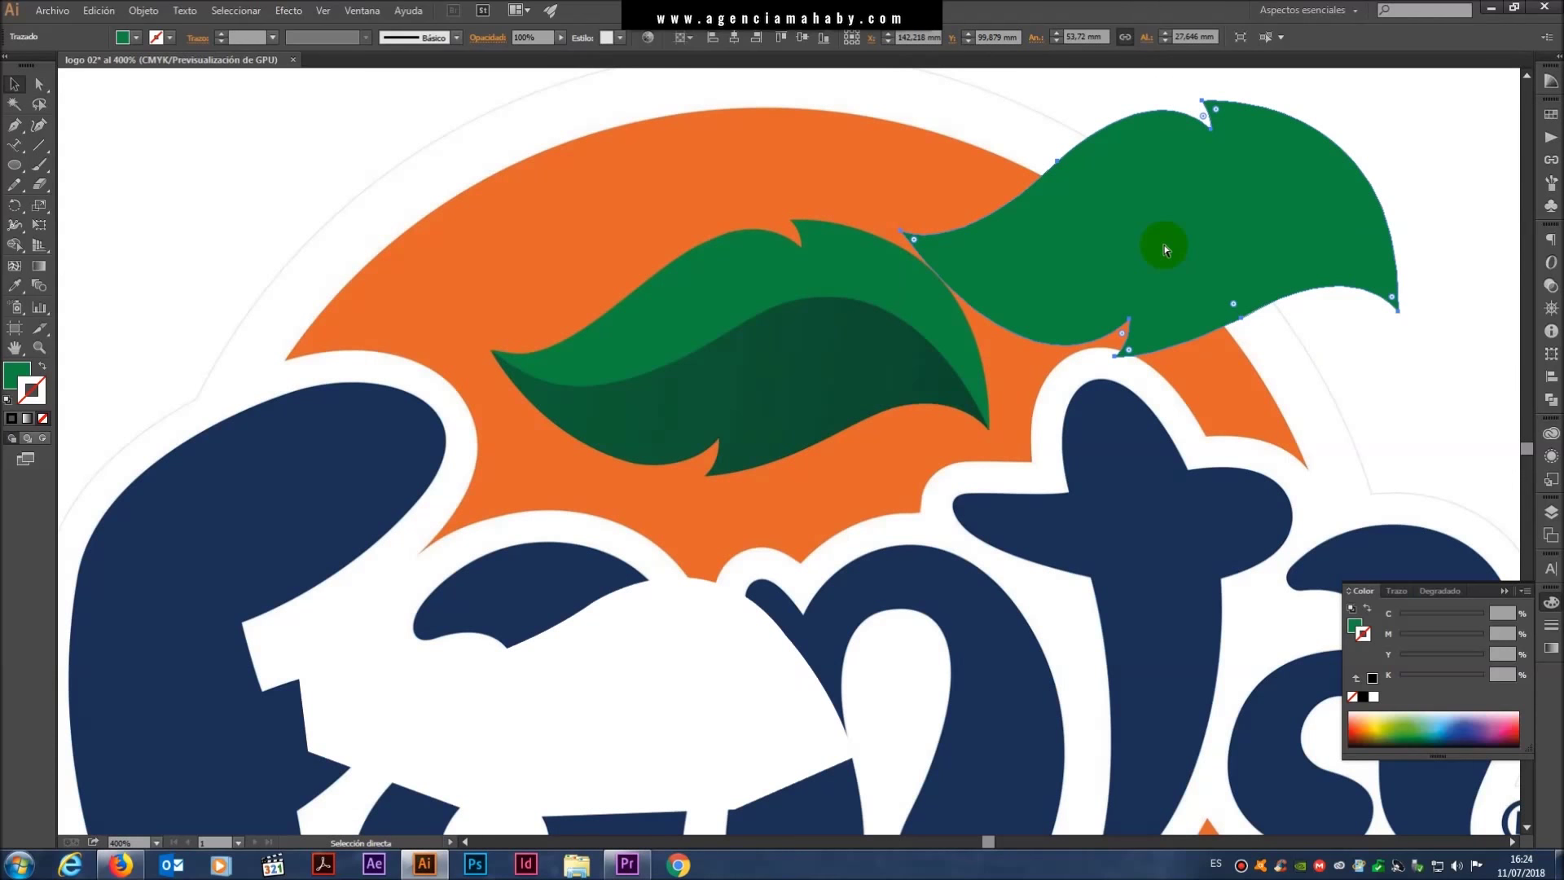
{"action": "key", "text": "v"}
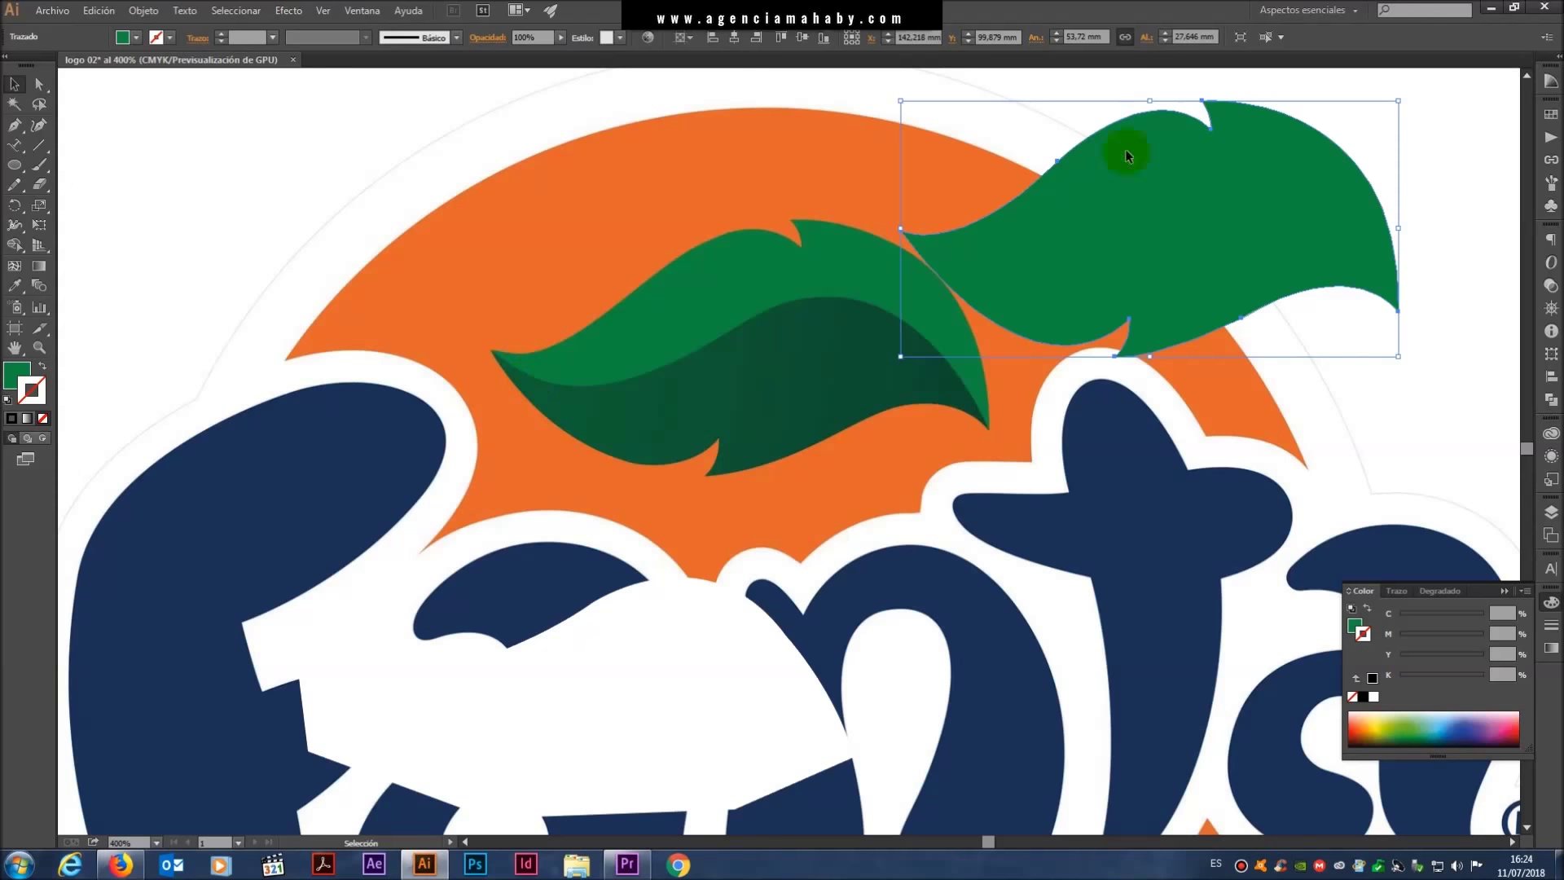
{"action": "left_click_drag", "start_coordinate": [1308, 214], "coordinate": [899, 339]}
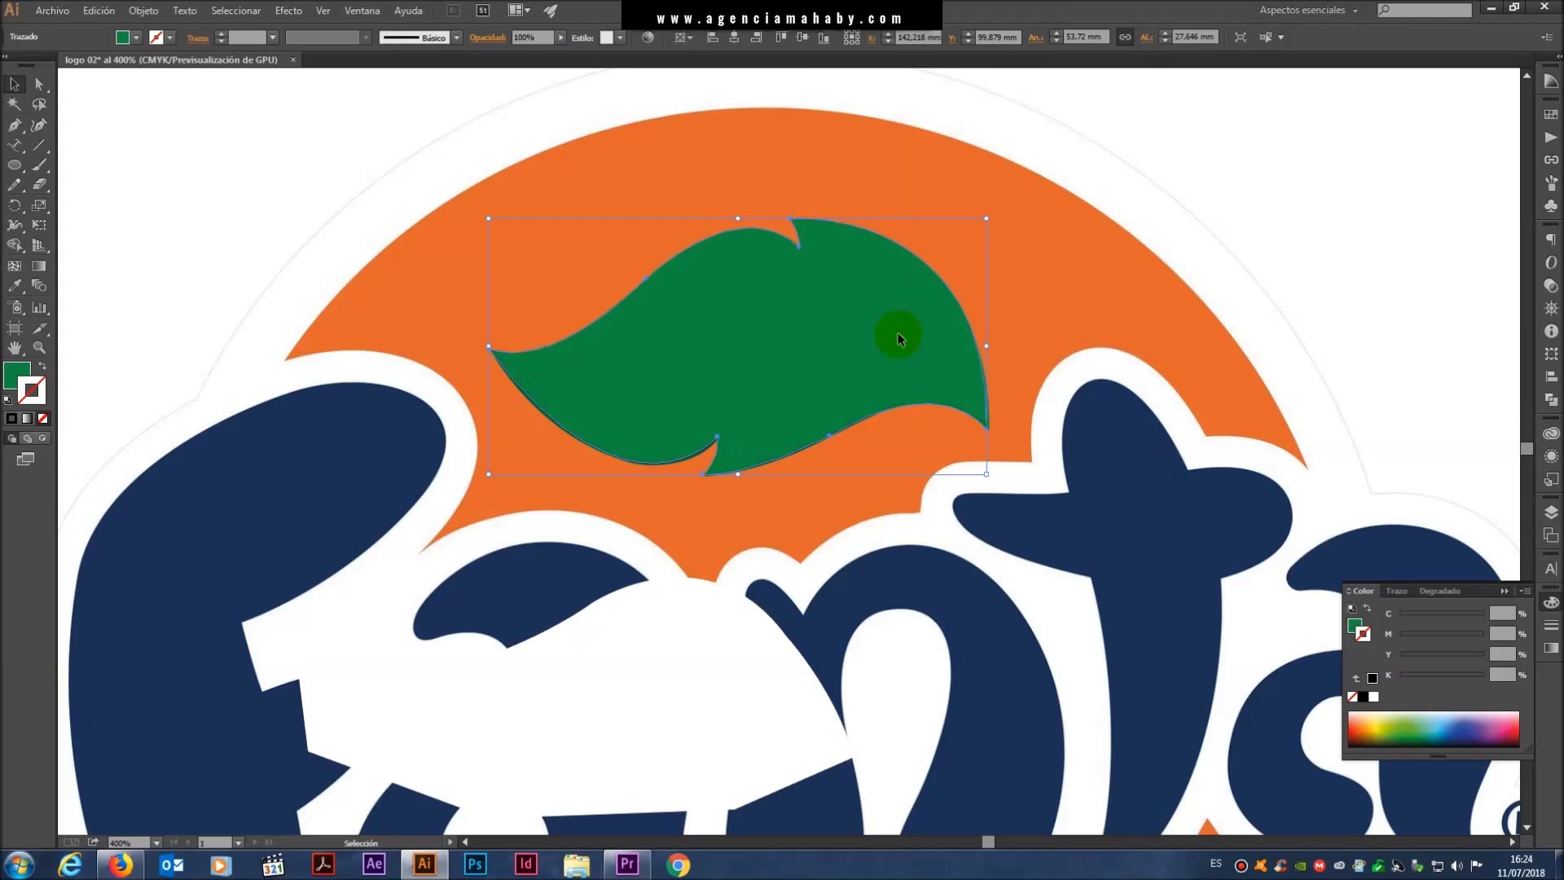
{"action": "left_click", "coordinate": [241, 112]}
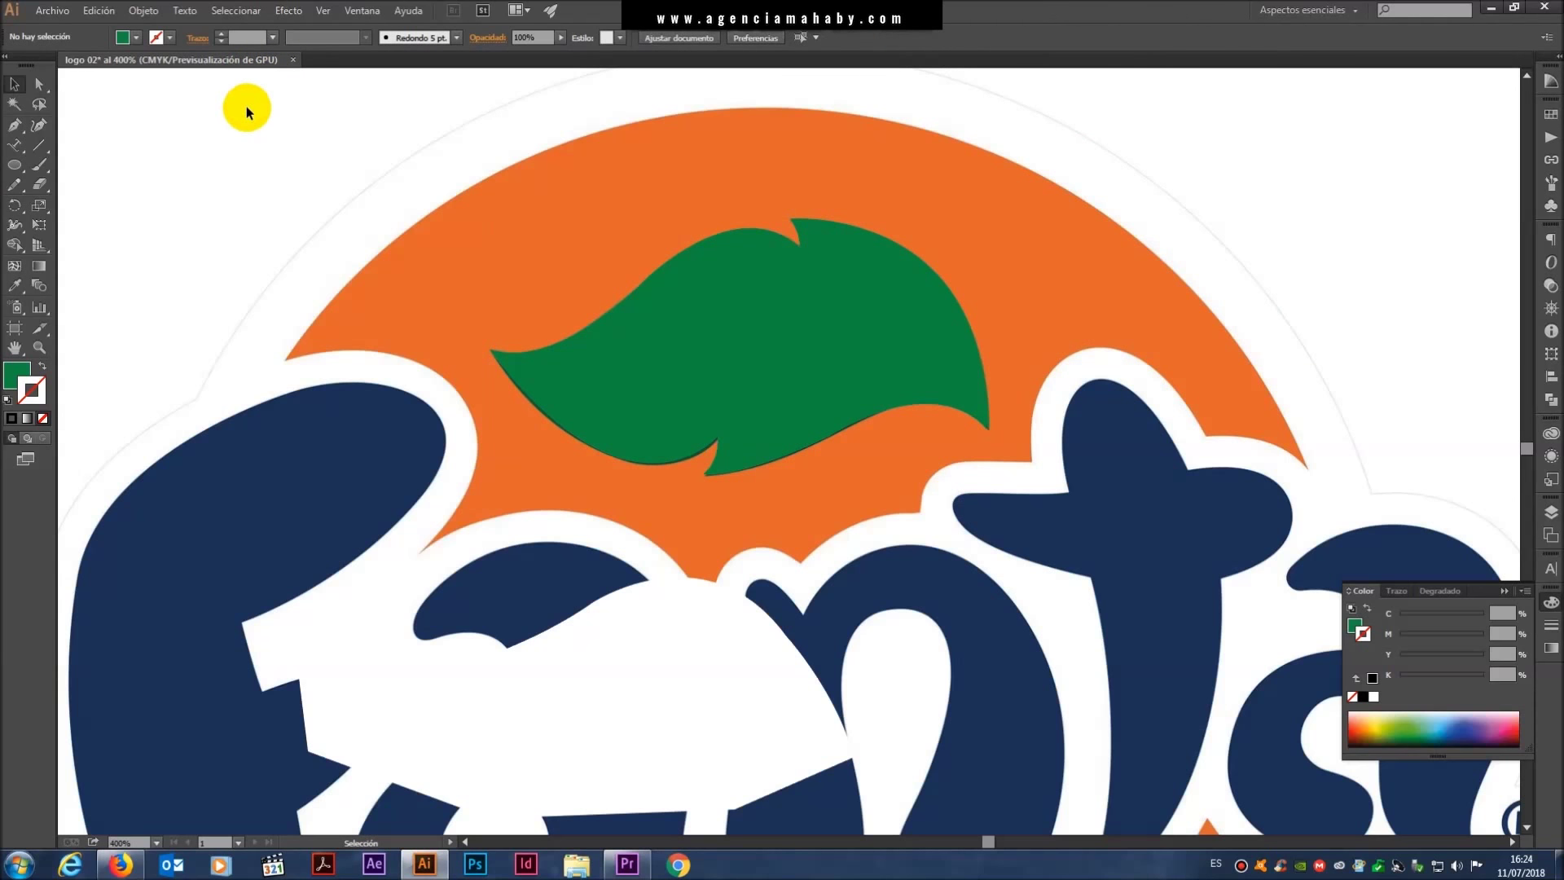
- Drag the white wavy shape up across the green leaf and Shift-add the leaf to the selection
{"action": "left_click", "coordinate": [603, 611]}
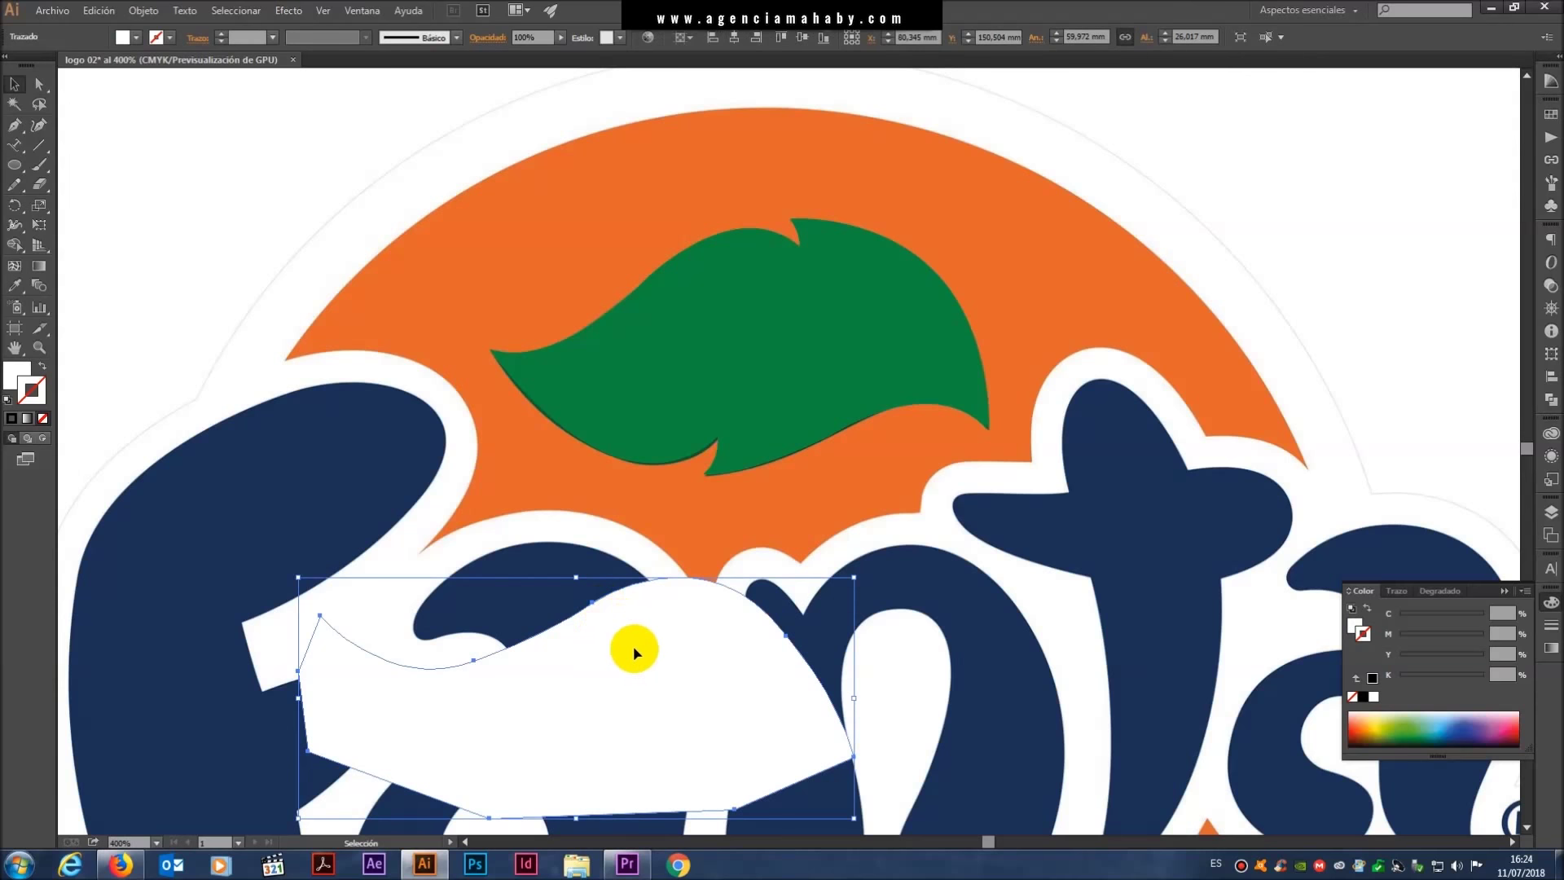
{"action": "left_click_drag", "start_coordinate": [633, 676], "coordinate": [795, 406]}
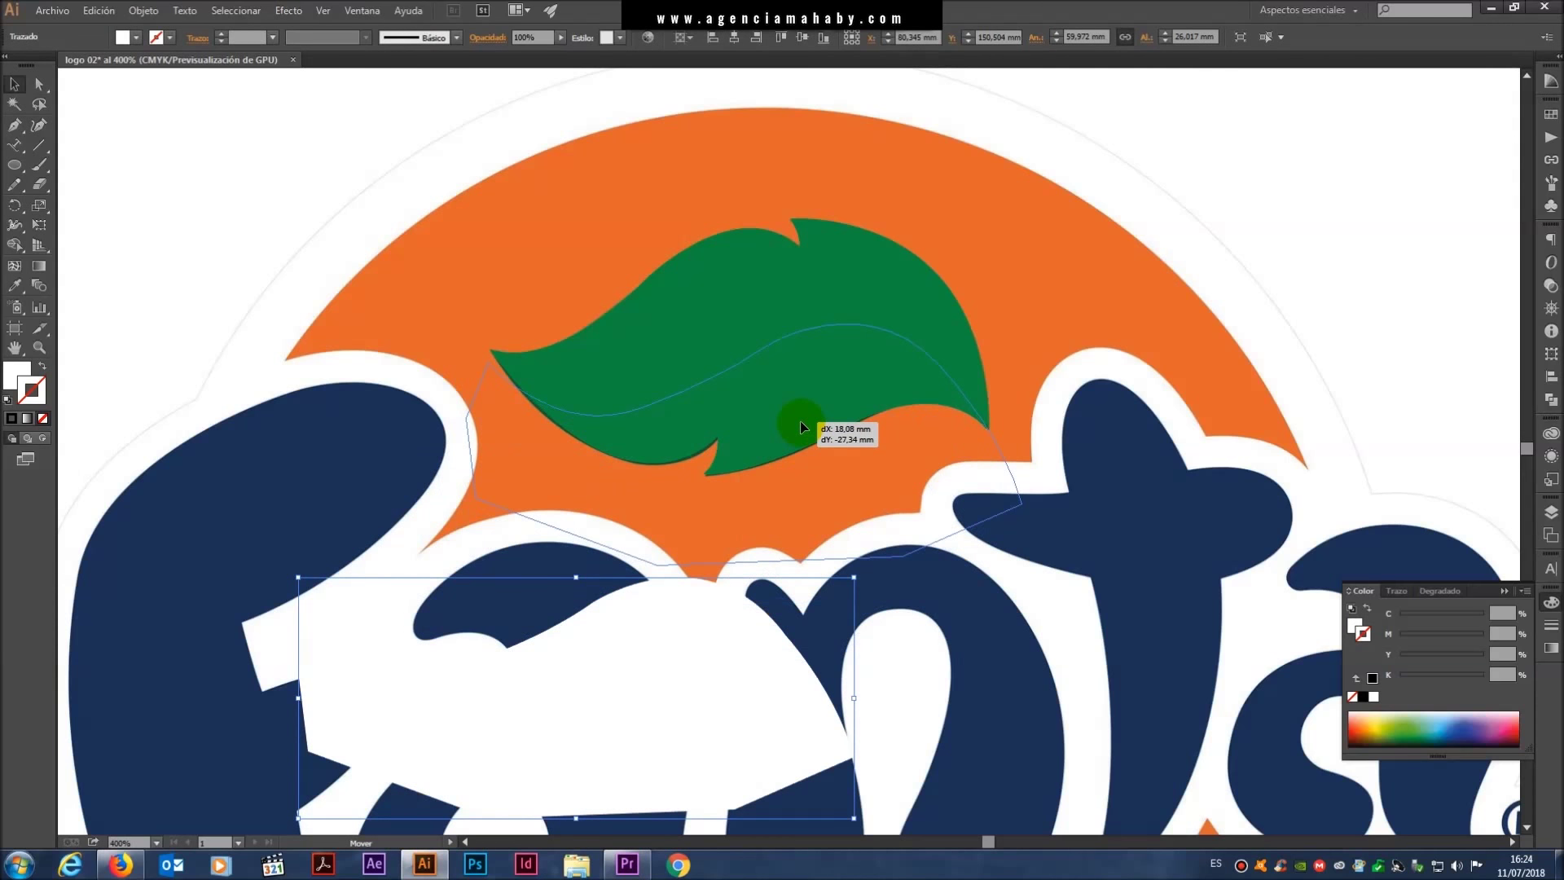
{"action": "left_click_drag", "start_coordinate": [794, 404], "coordinate": [790, 395]}
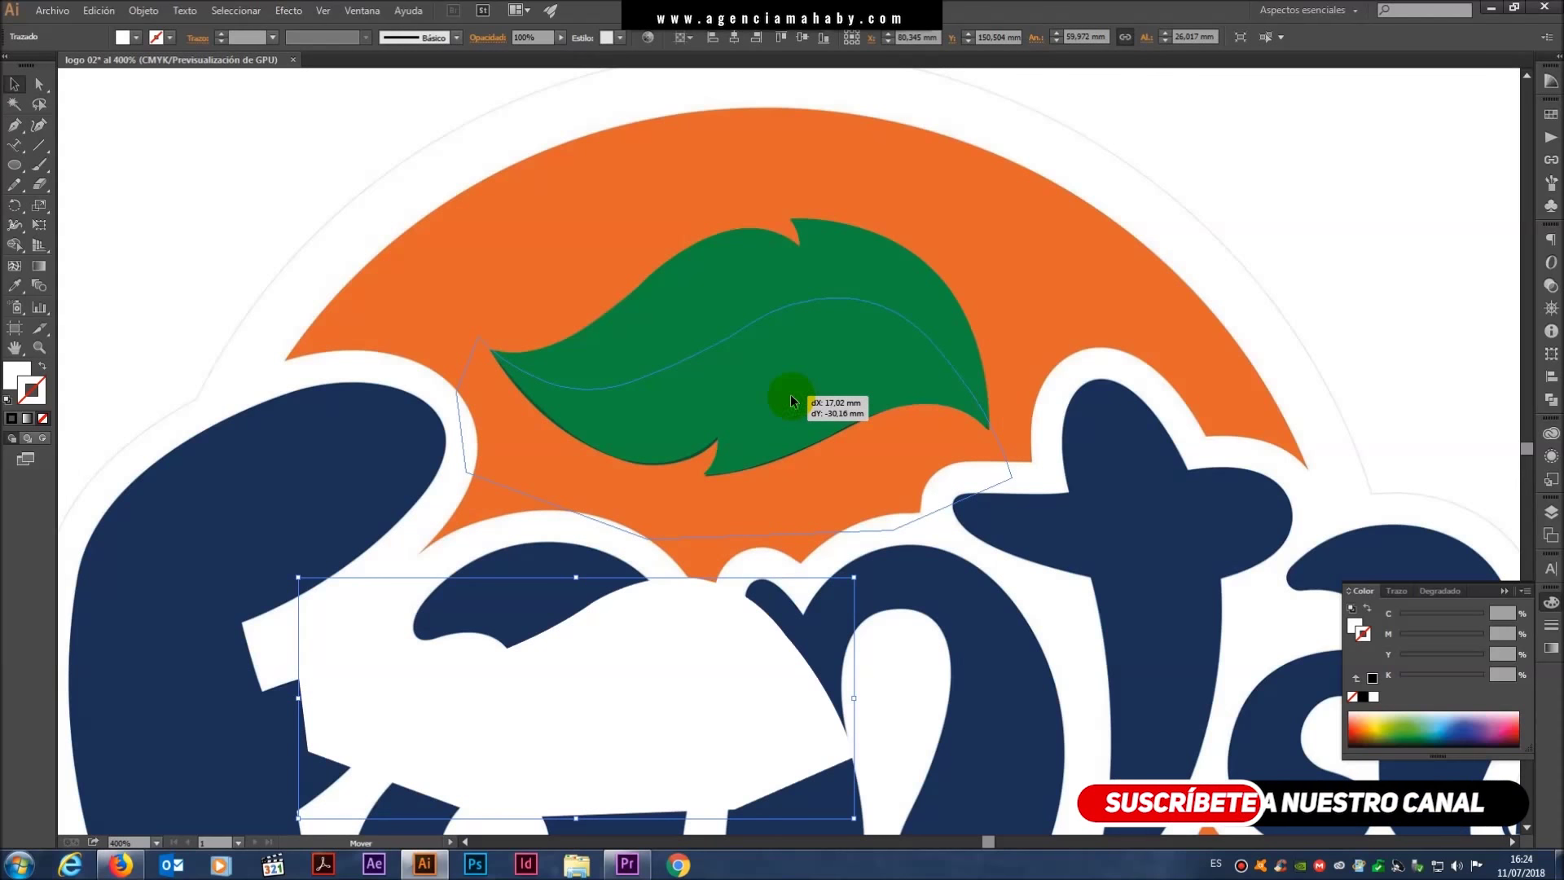
{"action": "left_click_drag", "start_coordinate": [790, 399], "coordinate": [790, 395]}
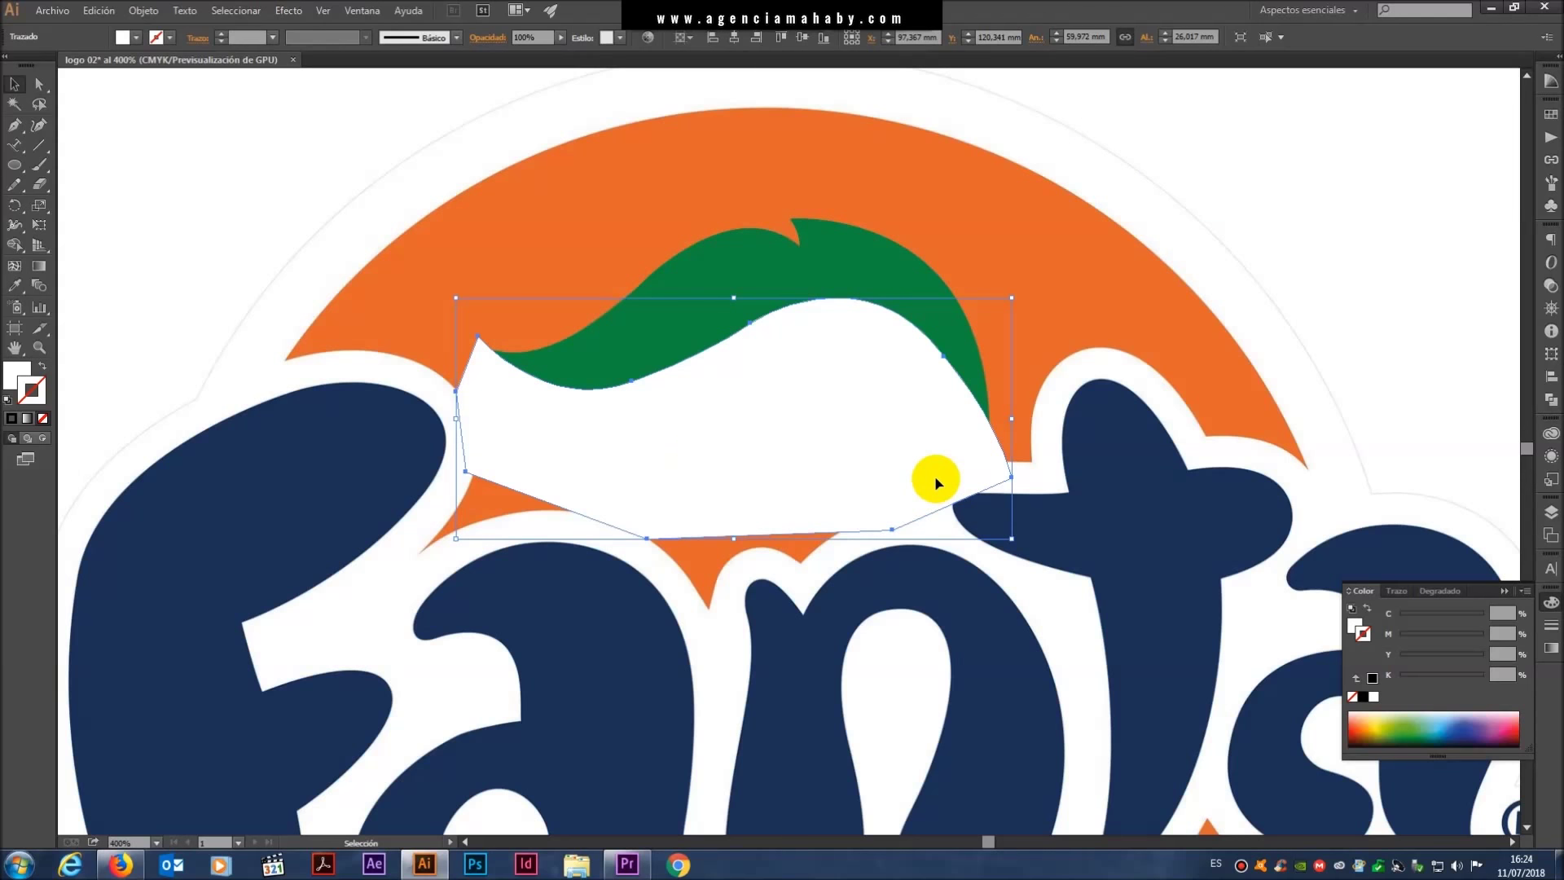
{"action": "left_click", "coordinate": [859, 258], "text": "shift"}
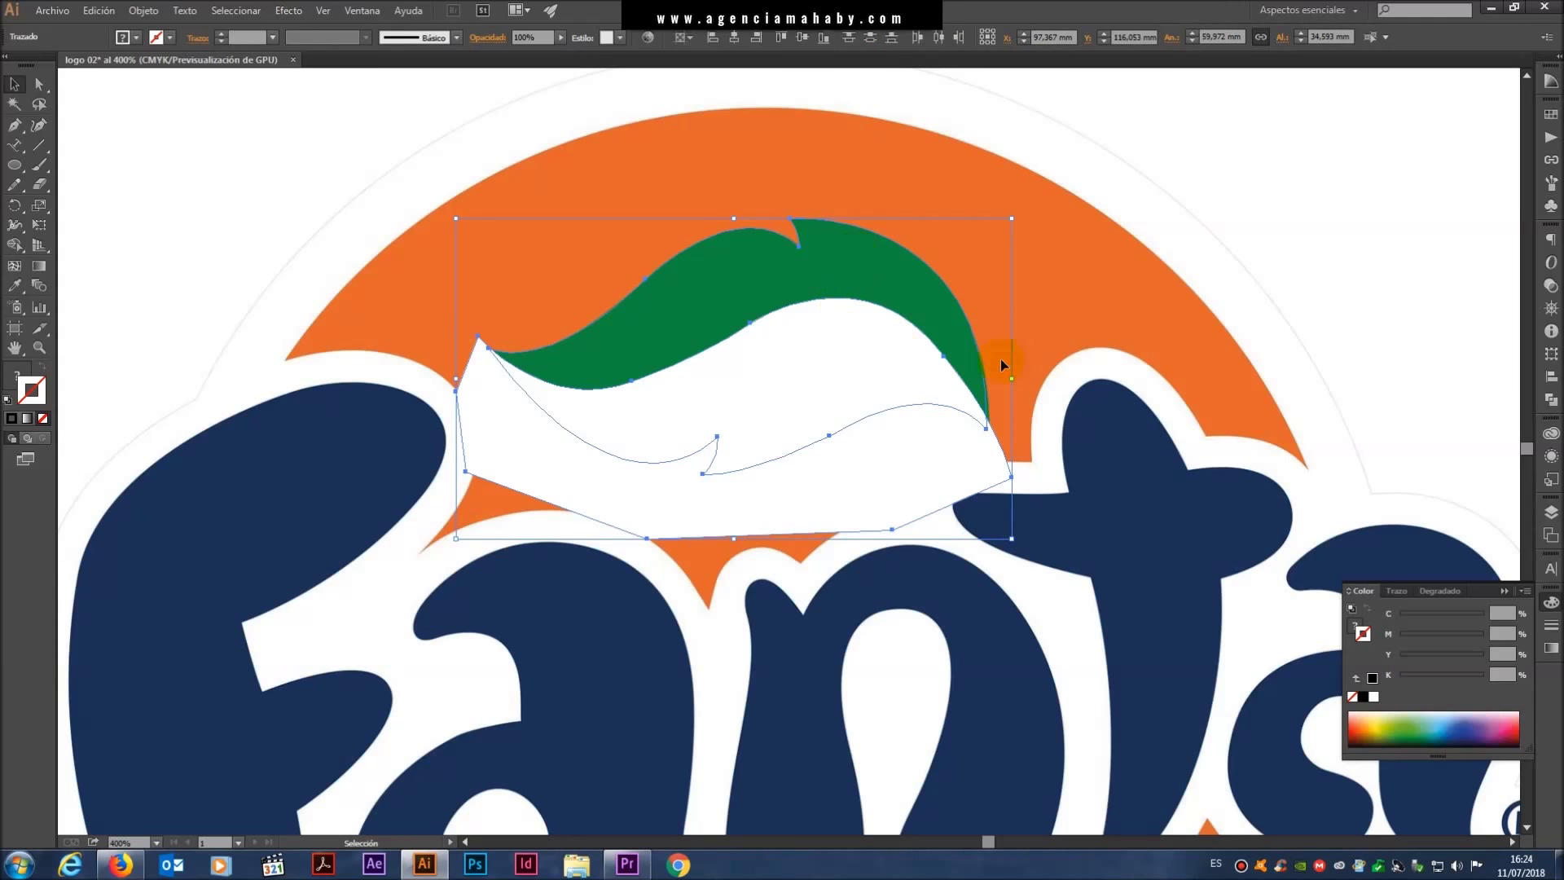
{"action": "left_click", "coordinate": [345, 10]}
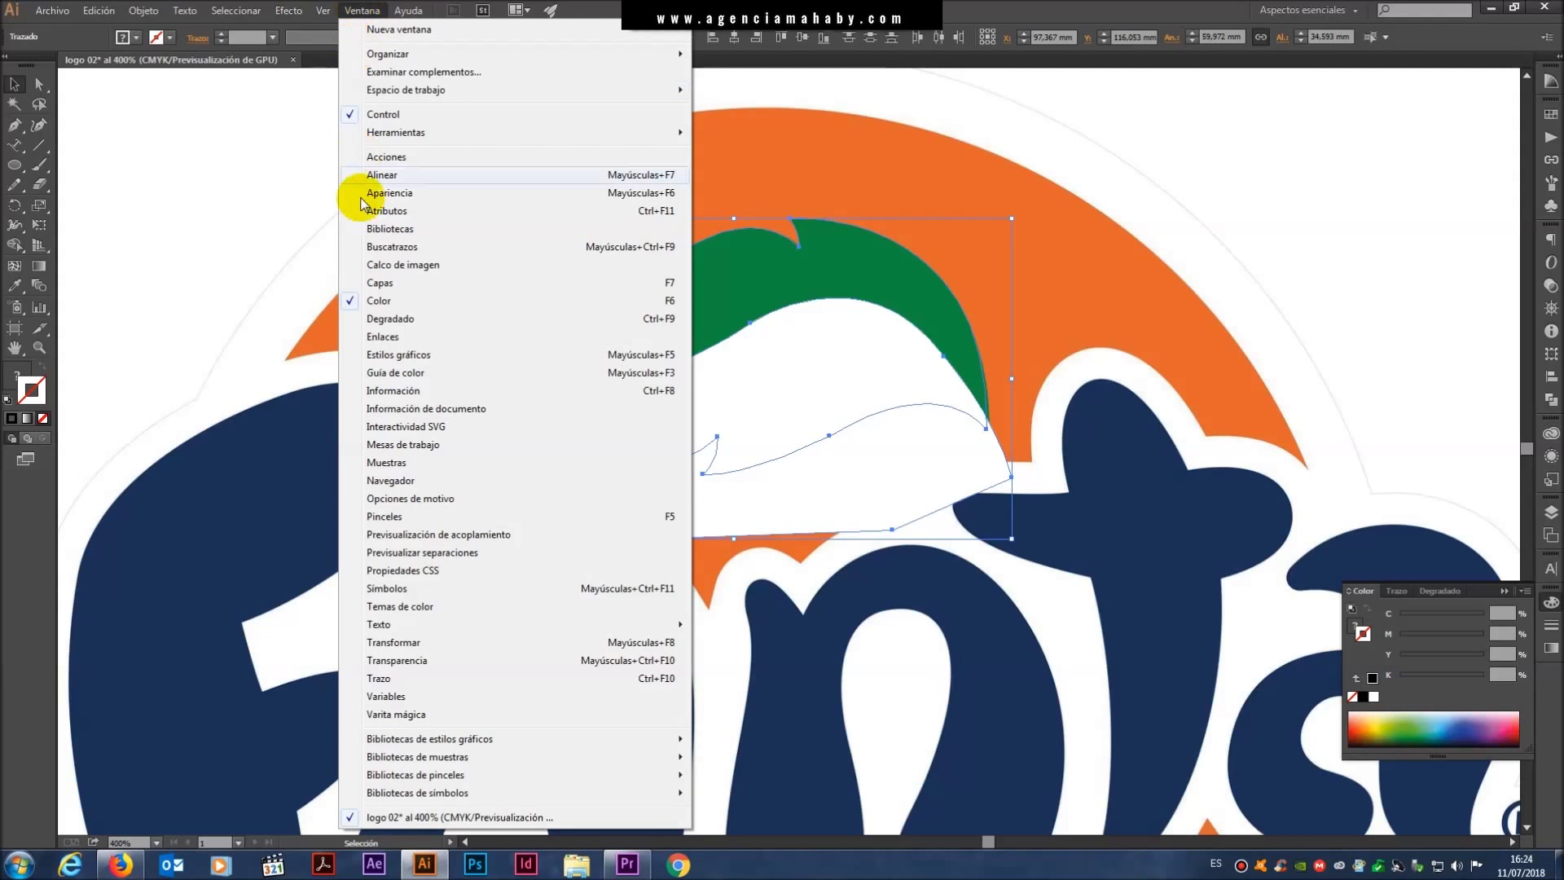
- Apply Pathfinder Divide to the selected leaf and white shape
{"action": "left_click", "coordinate": [381, 246]}
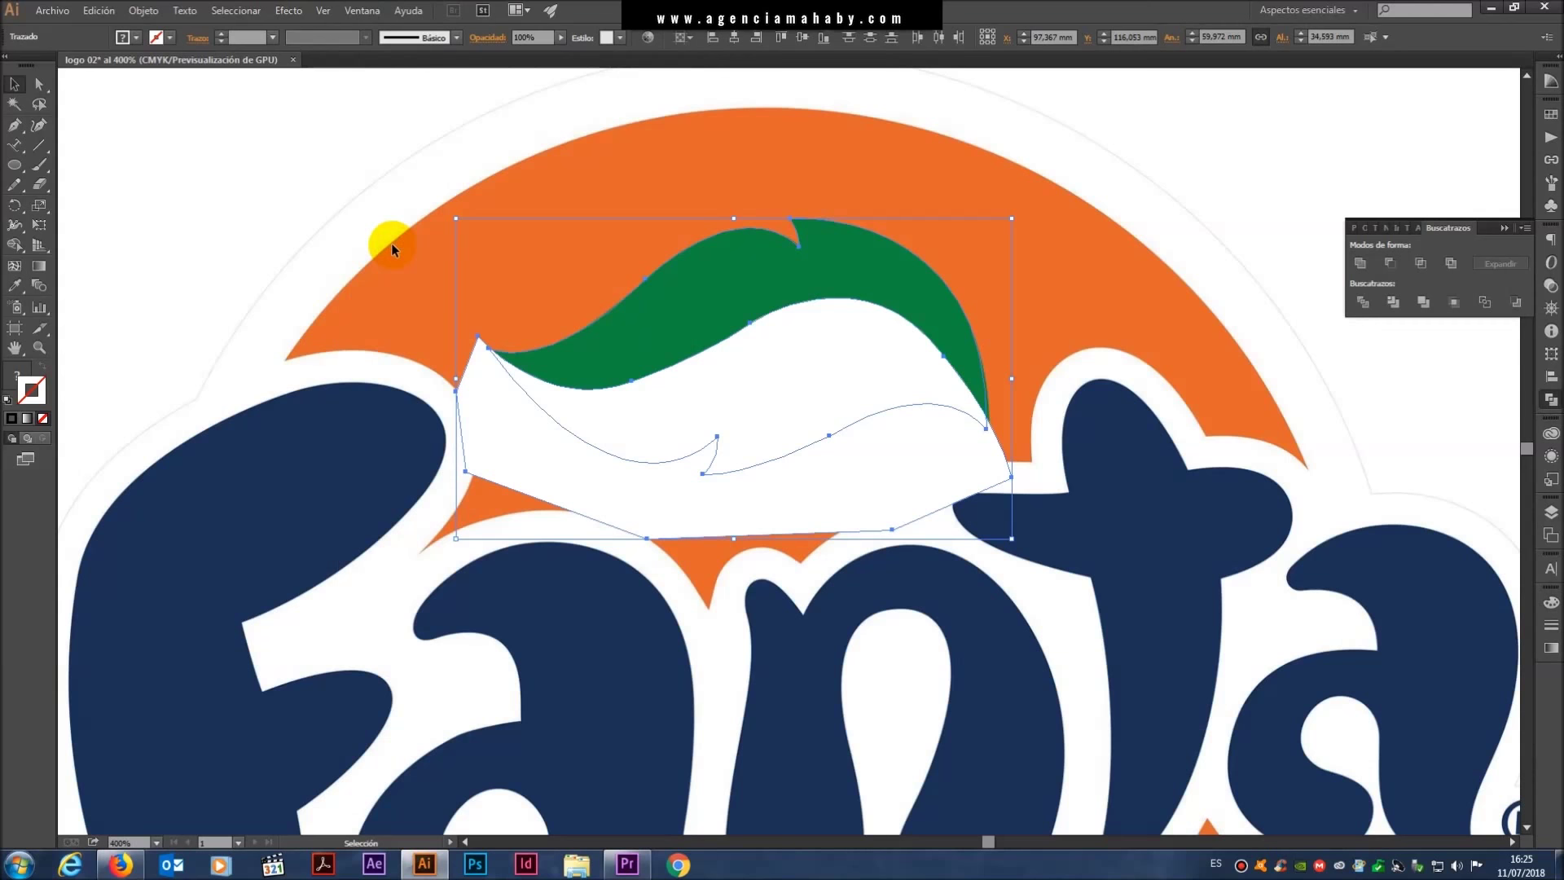
{"action": "left_click", "coordinate": [1363, 303]}
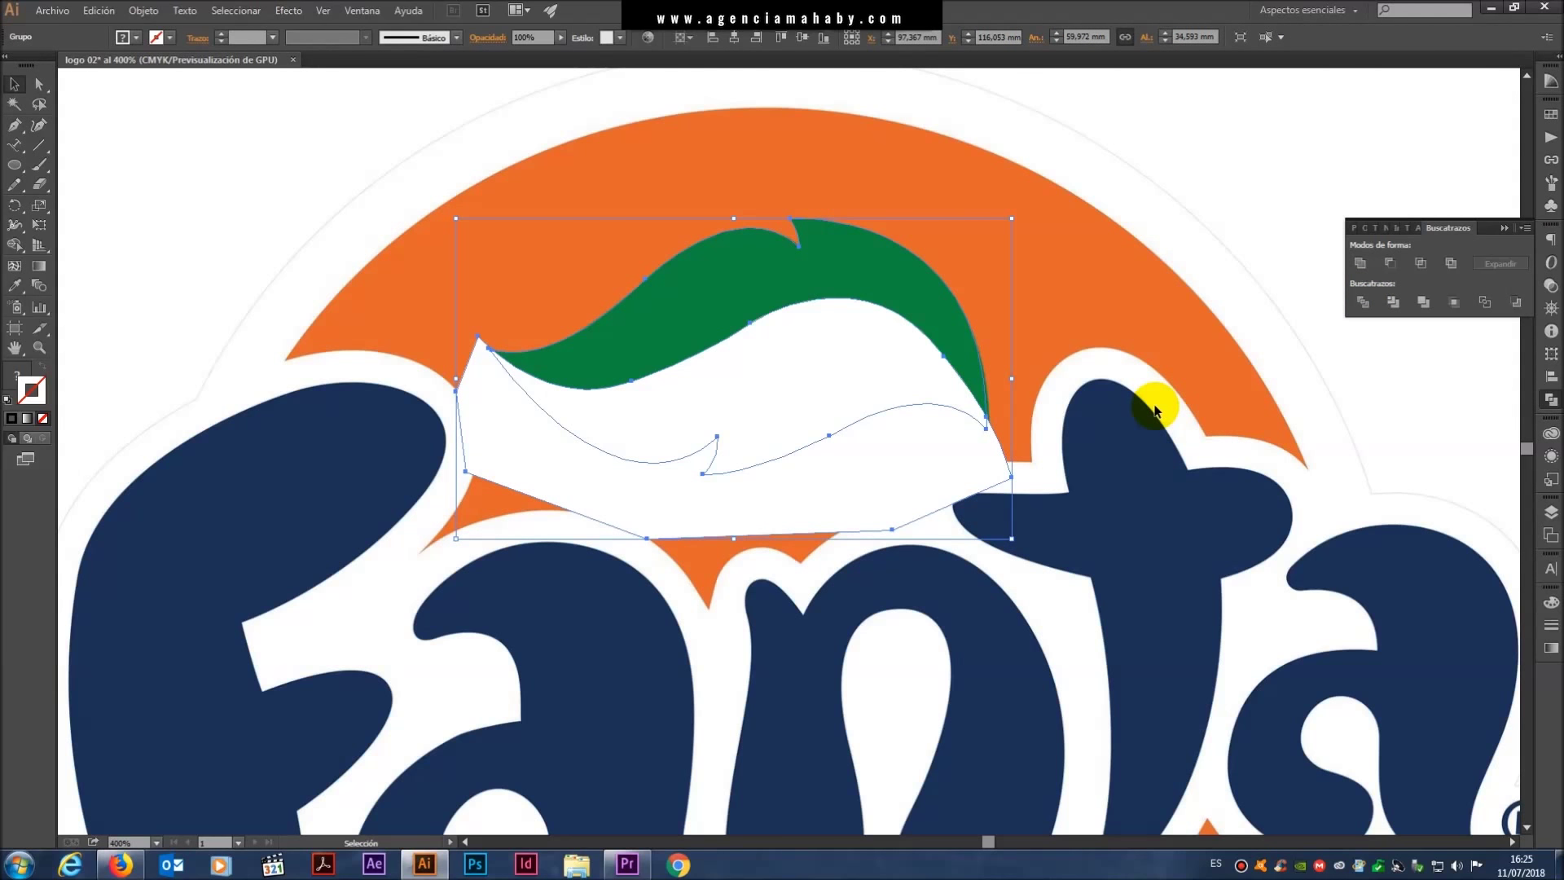
- Ungroup the divided leaf pieces and try deleting the leftover white scrap, then undo
{"action": "left_click", "coordinate": [216, 146]}
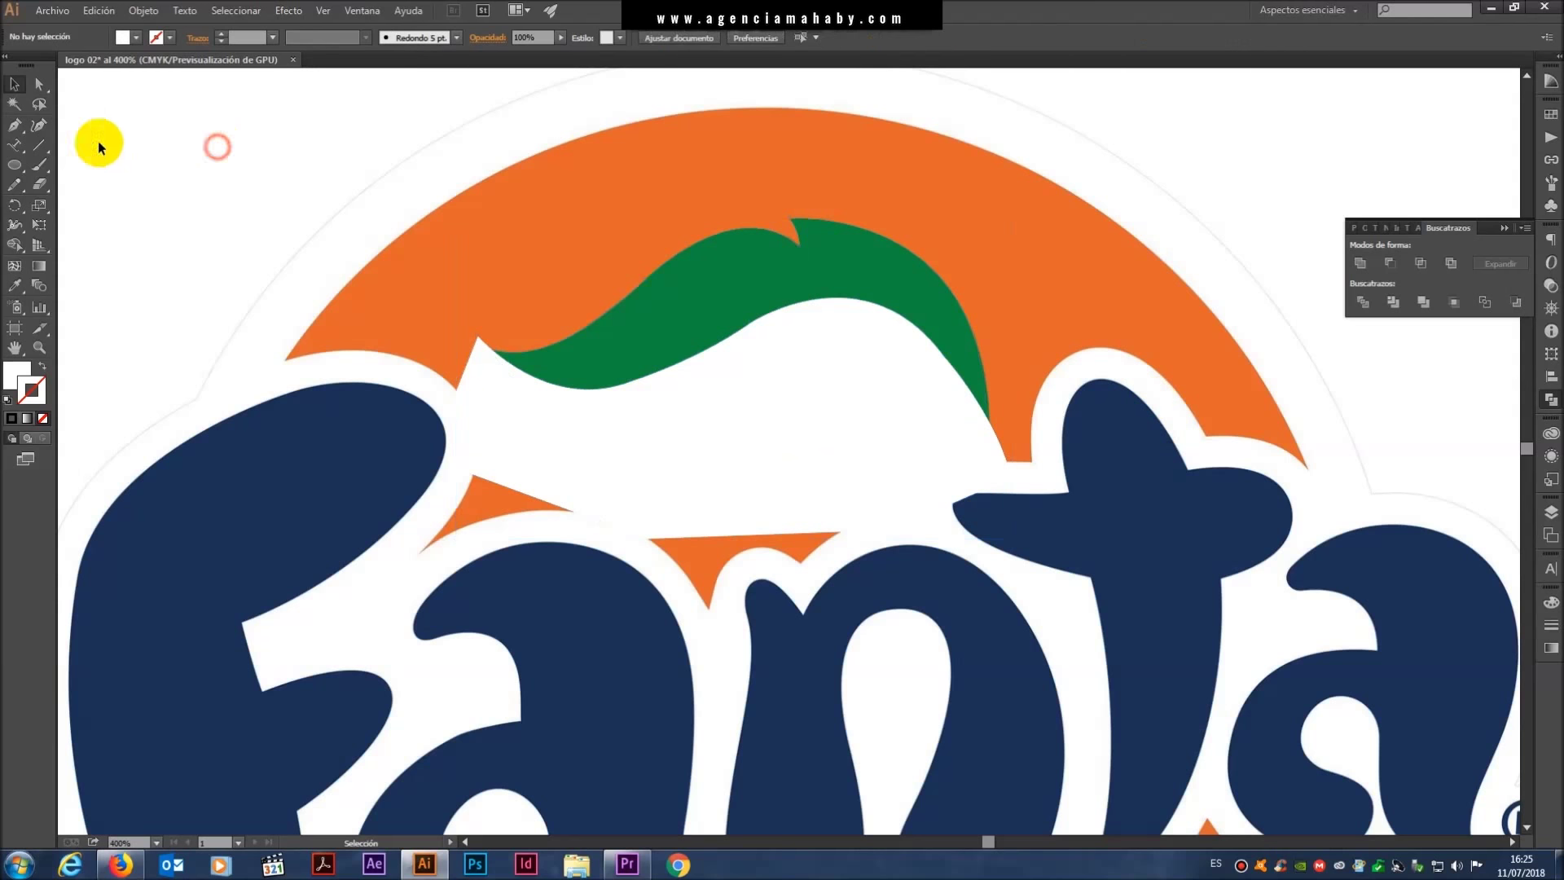
{"action": "left_click", "coordinate": [18, 86]}
{"action": "left_click", "coordinate": [806, 304]}
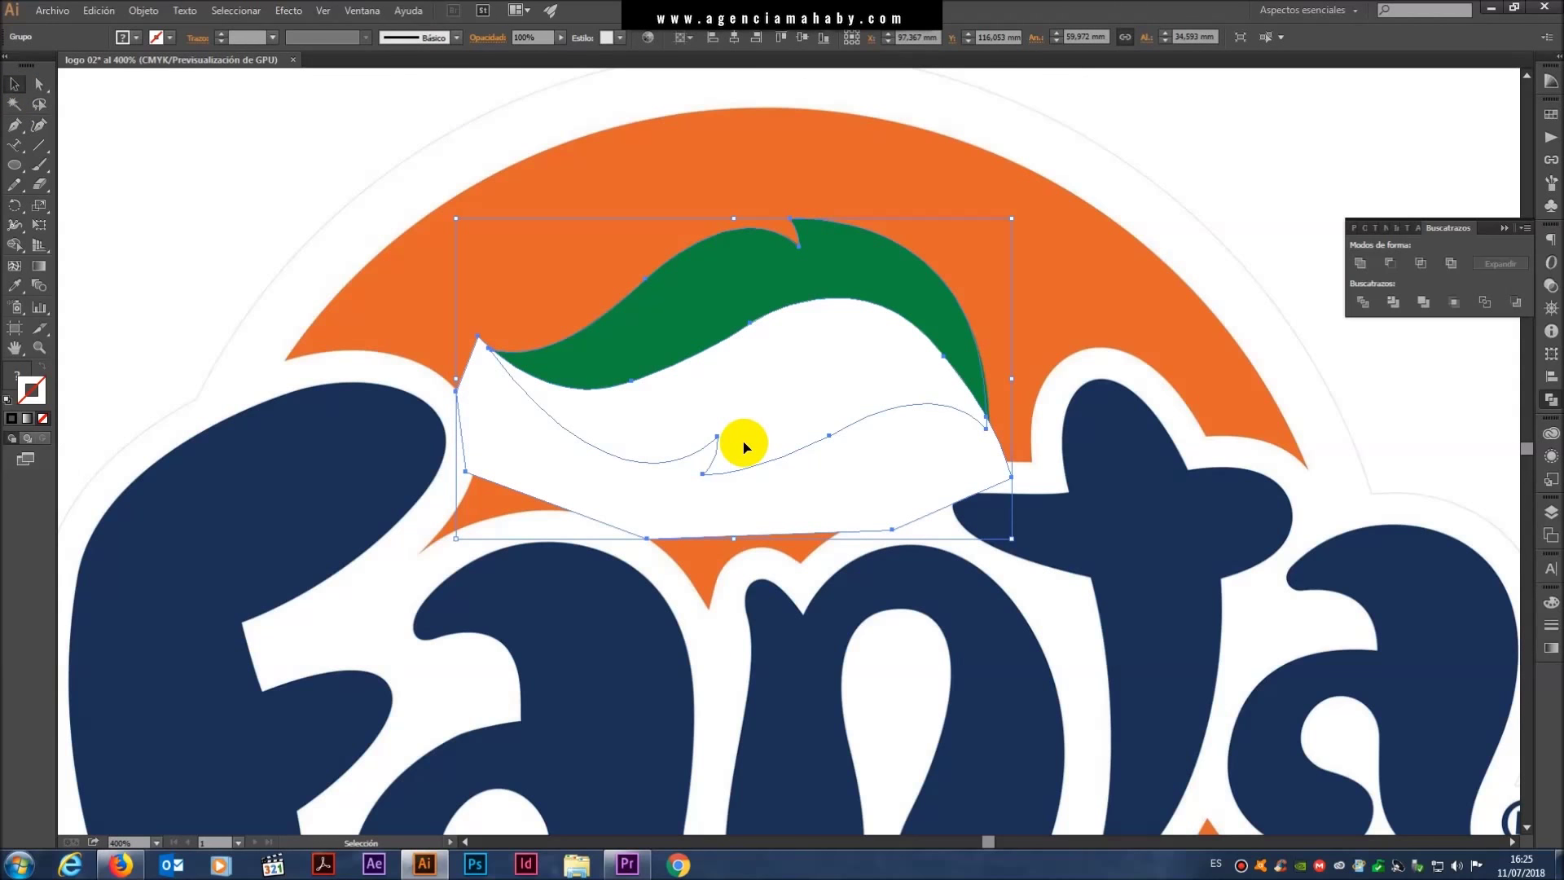
{"action": "left_click", "coordinate": [143, 10]}
{"action": "left_click", "coordinate": [176, 92]}
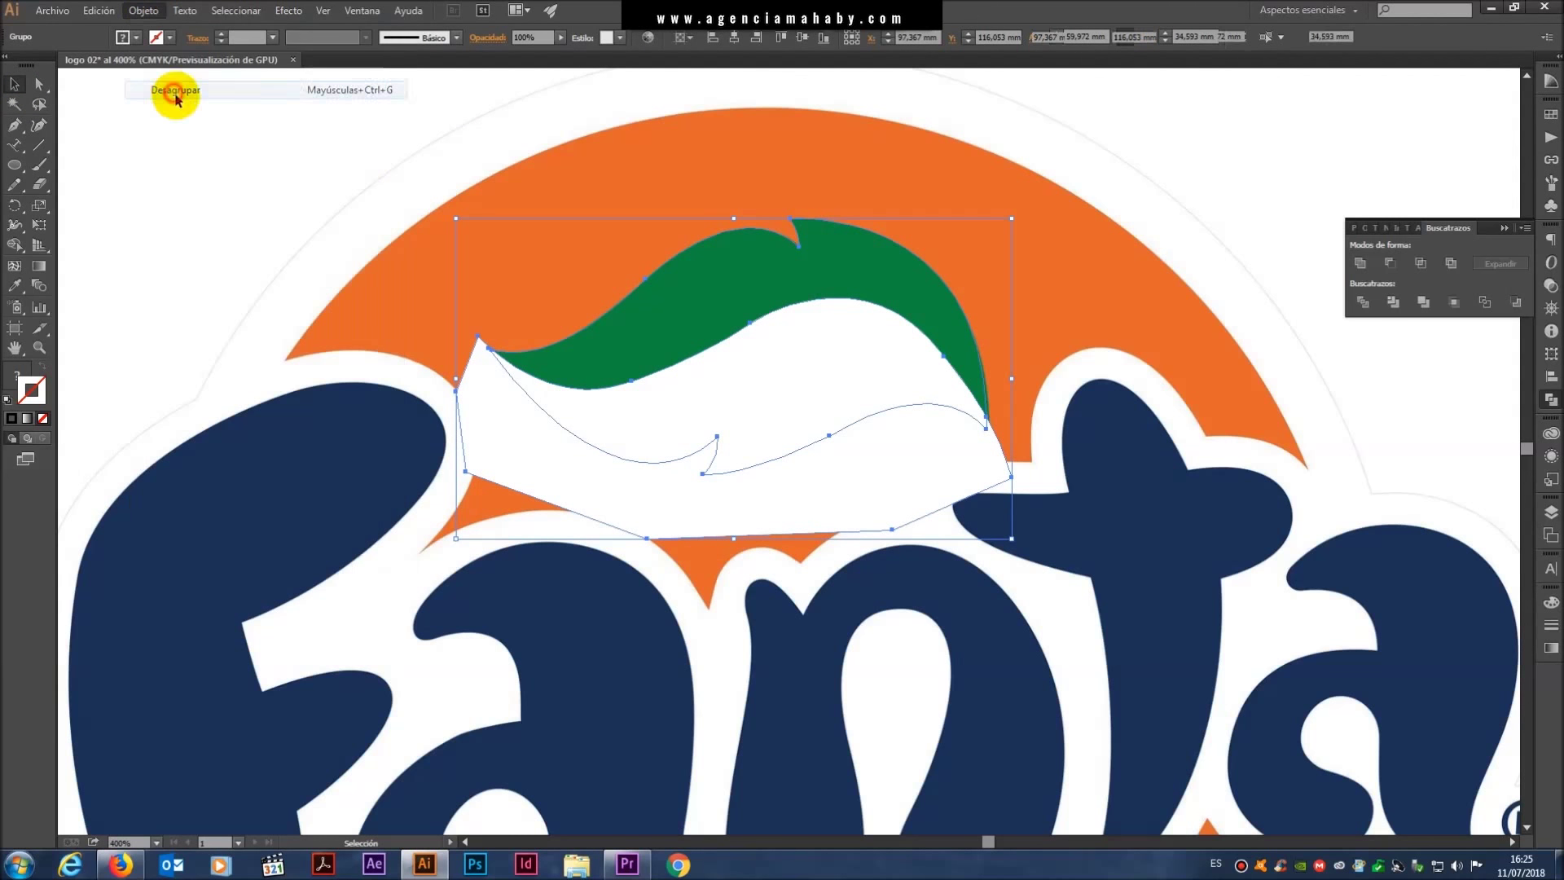
{"action": "left_click", "coordinate": [819, 472]}
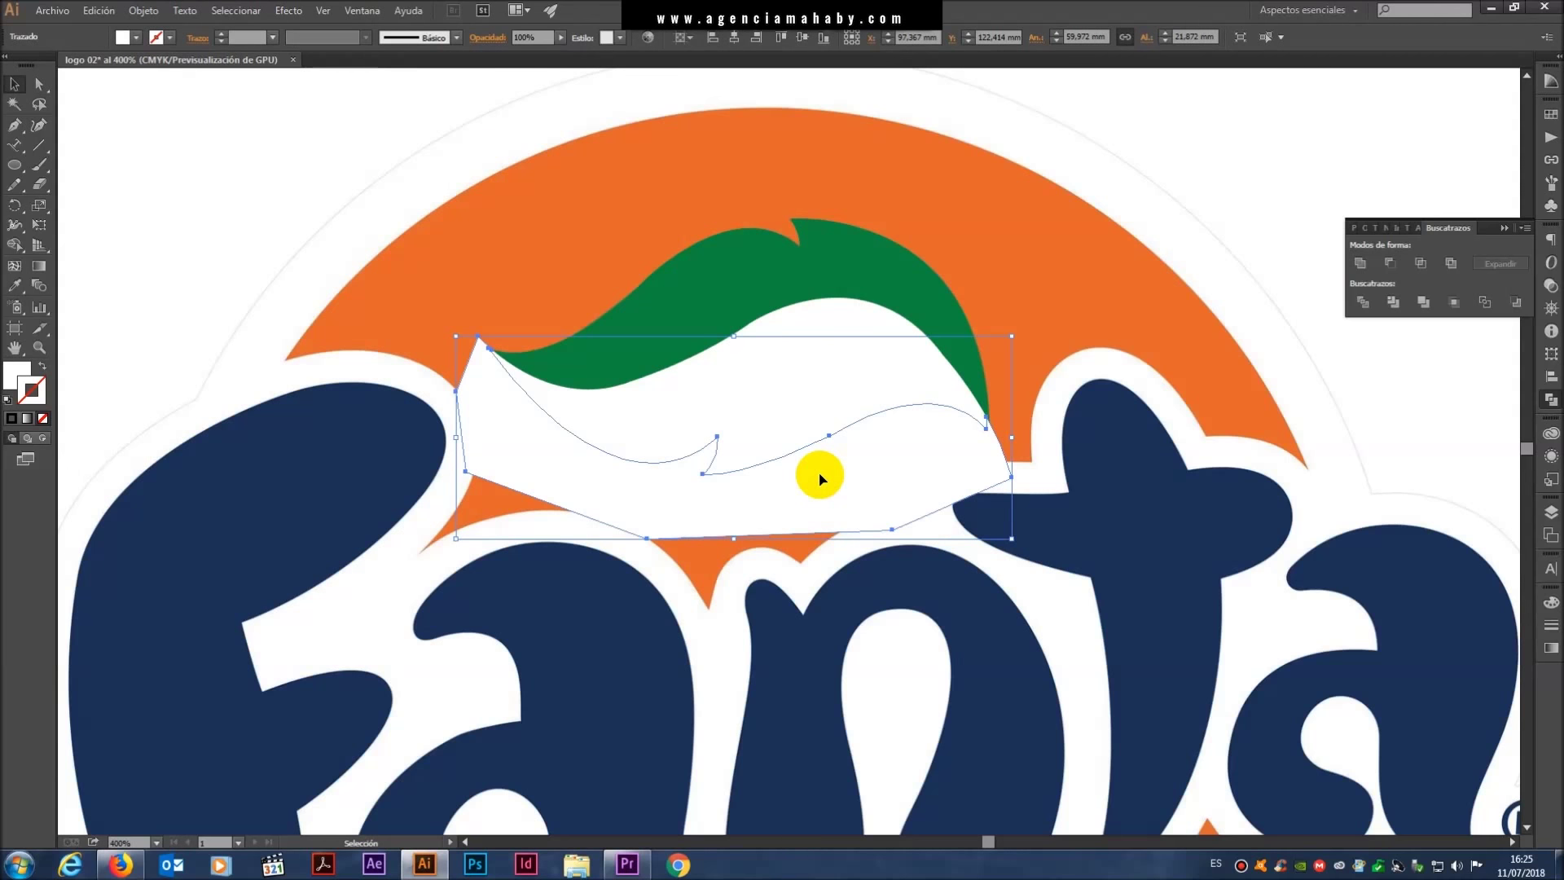
{"action": "key", "text": "Delete"}
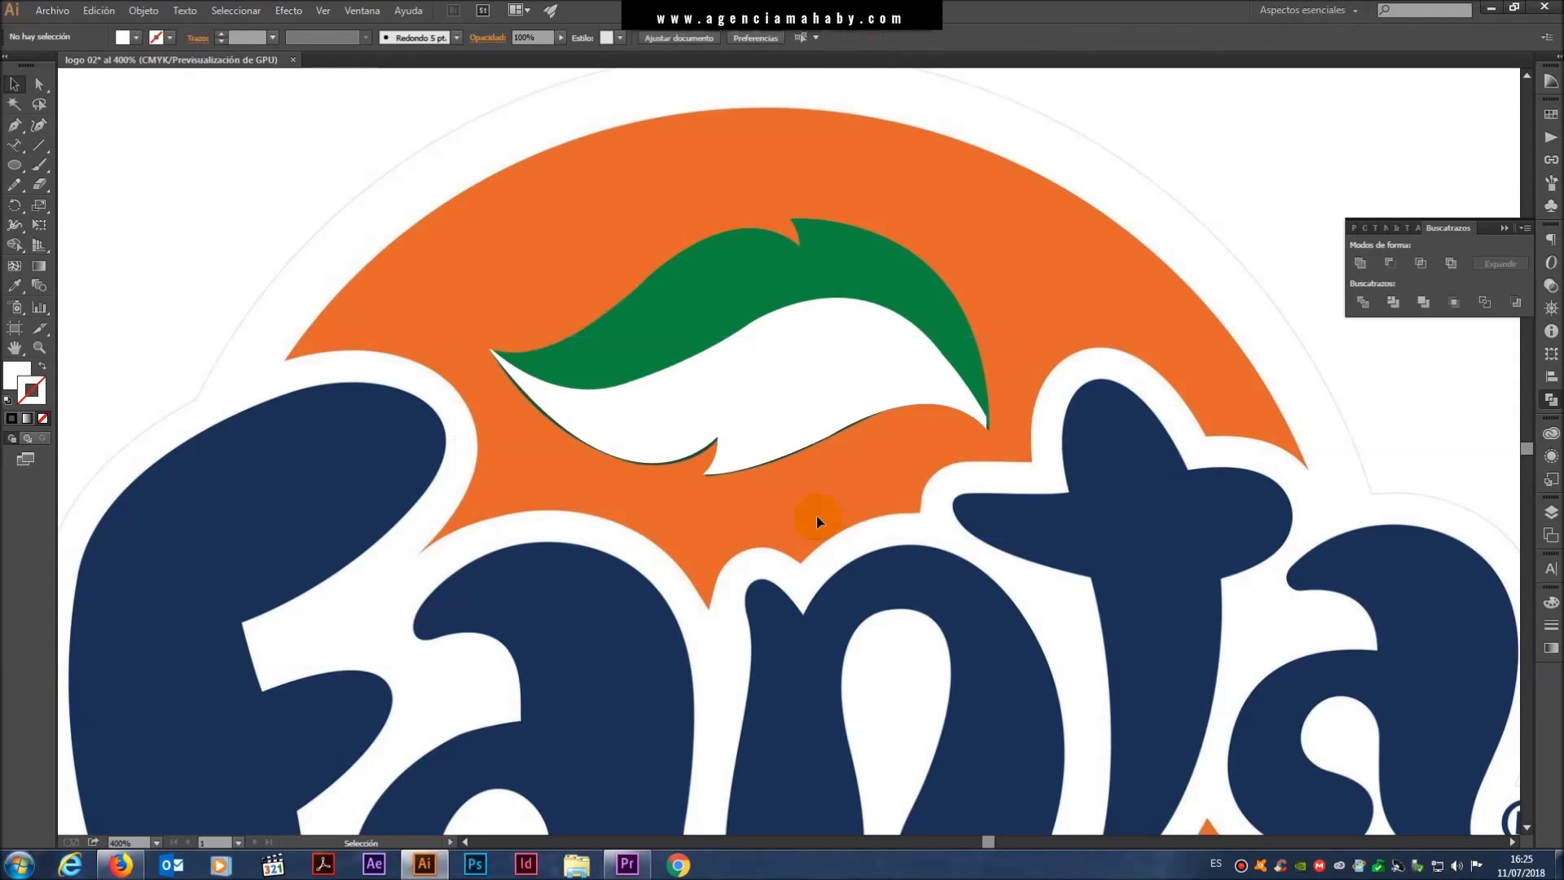
{"action": "key", "text": "ctrl+z"}
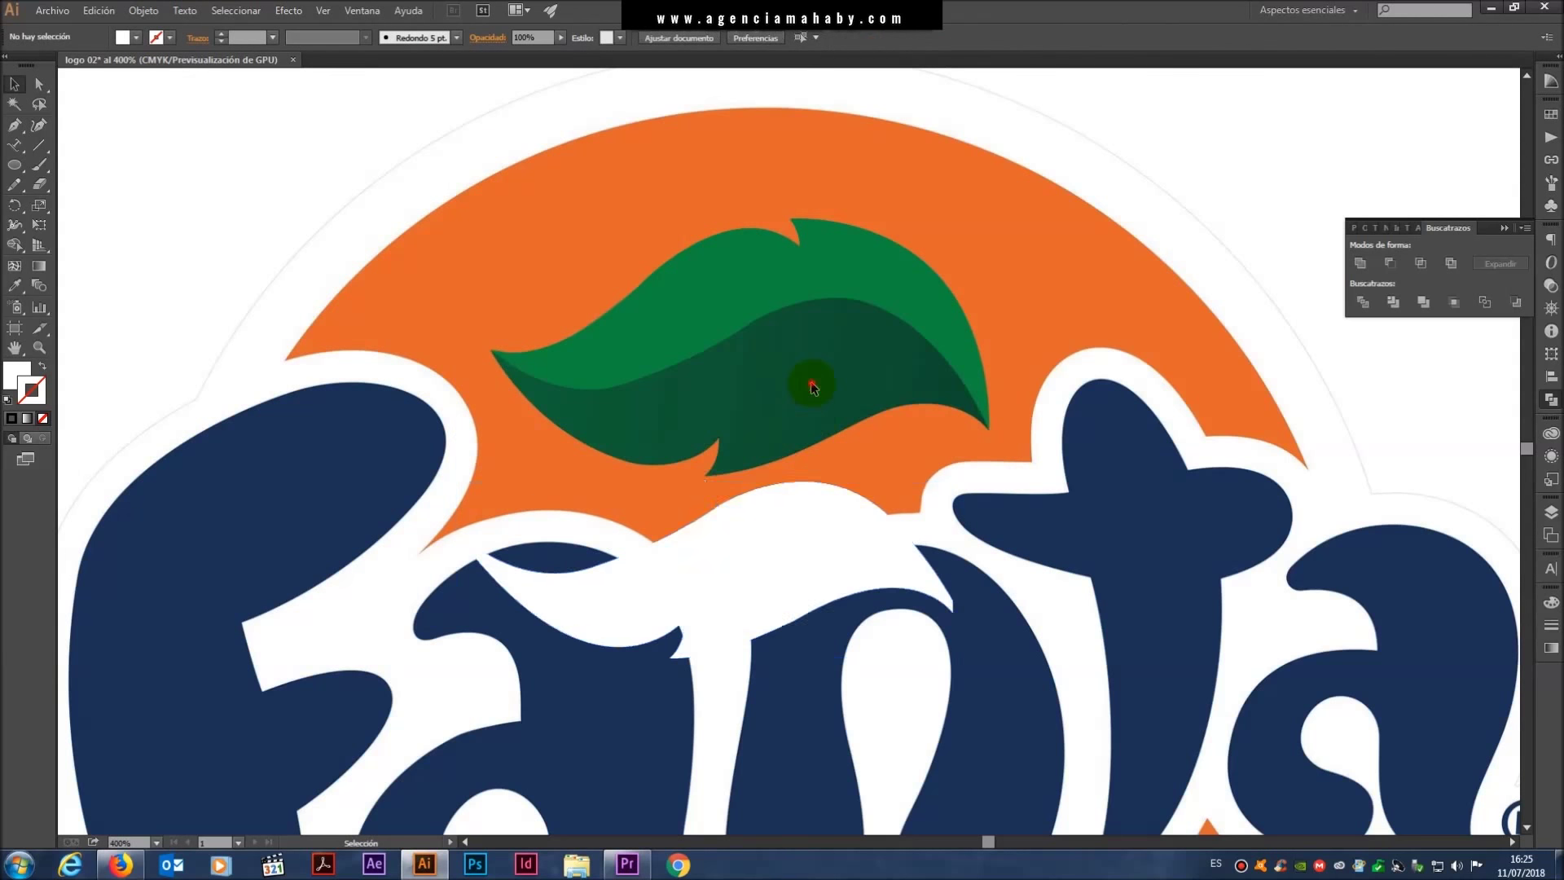
- Check the separate green top and white lower leaf pieces by moving them, then undo the moves
{"action": "left_click", "coordinate": [811, 384]}
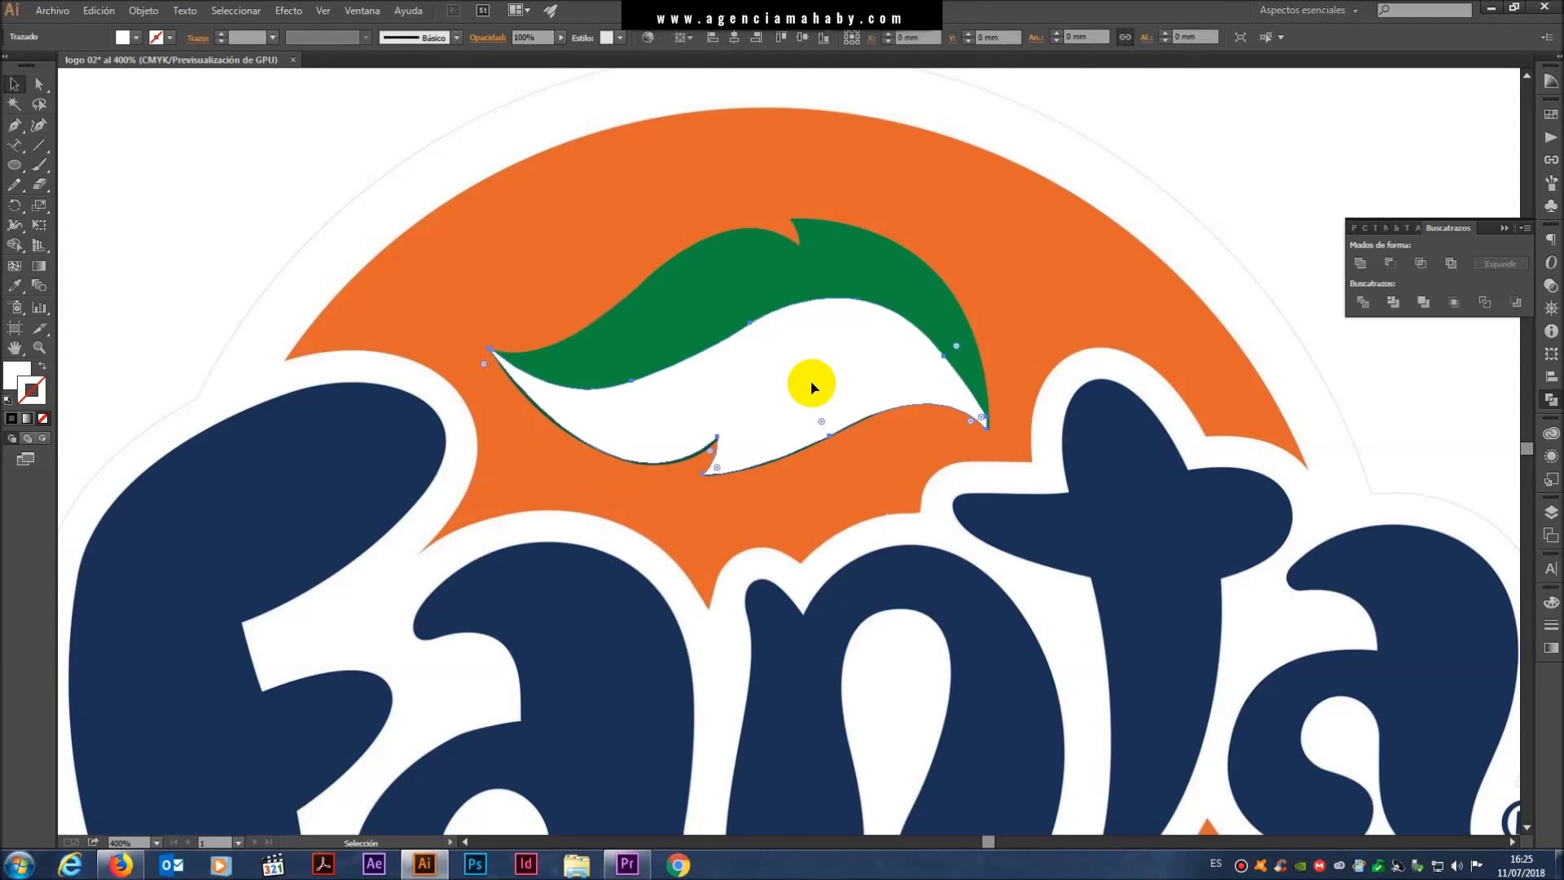
{"action": "left_click", "coordinate": [985, 389]}
{"action": "left_click", "coordinate": [1072, 440]}
{"action": "left_click", "coordinate": [896, 391]}
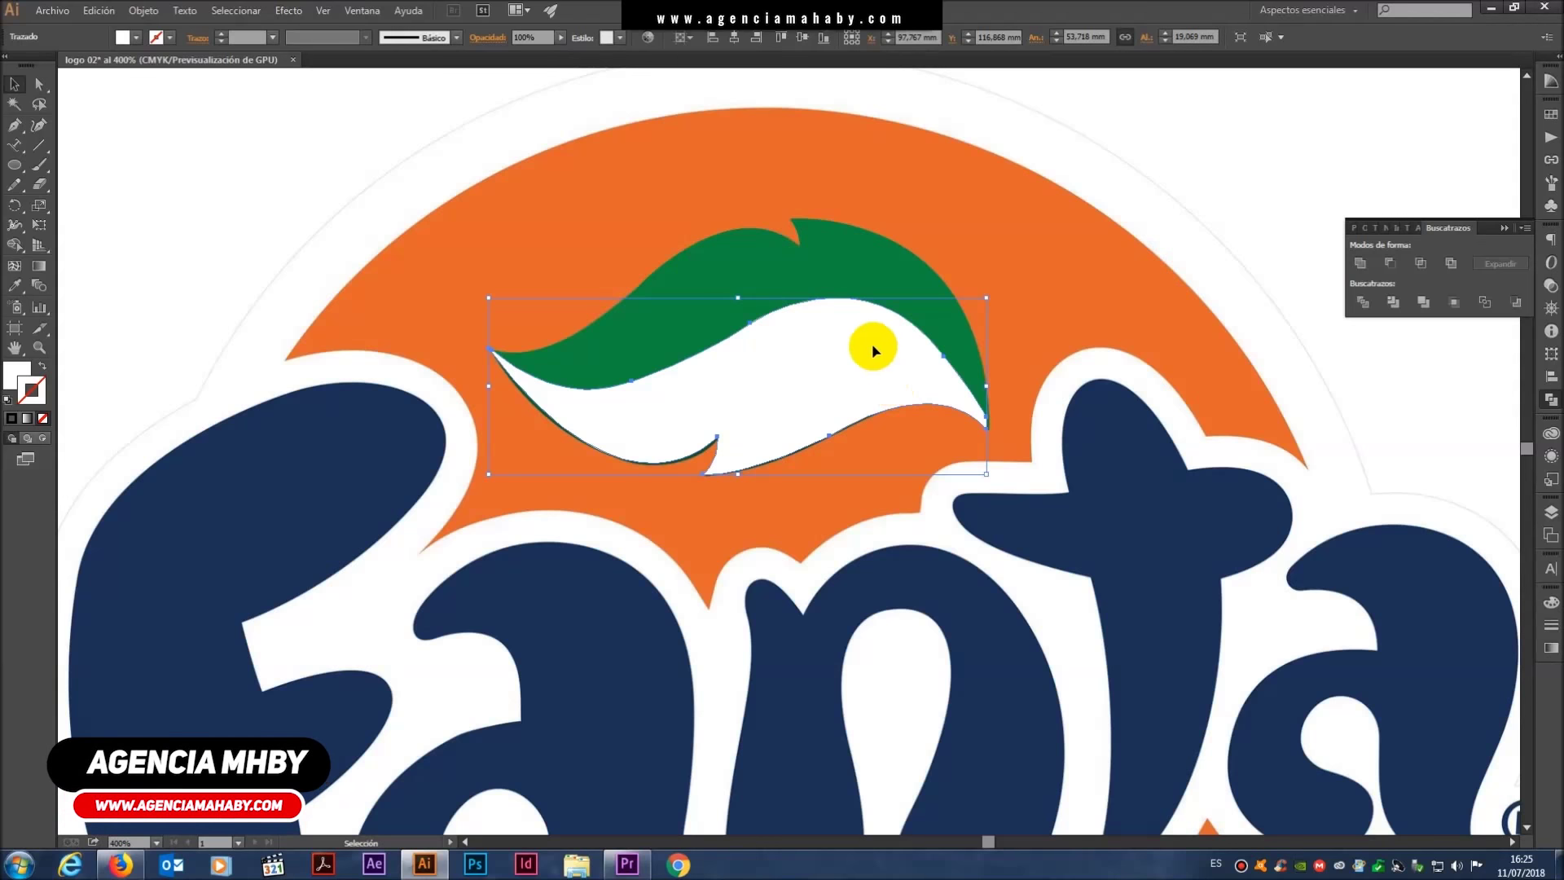
{"action": "left_click_drag", "start_coordinate": [868, 344], "coordinate": [866, 570]}
{"action": "left_click_drag", "start_coordinate": [872, 291], "coordinate": [1002, 189]}
{"action": "key", "text": "a"}
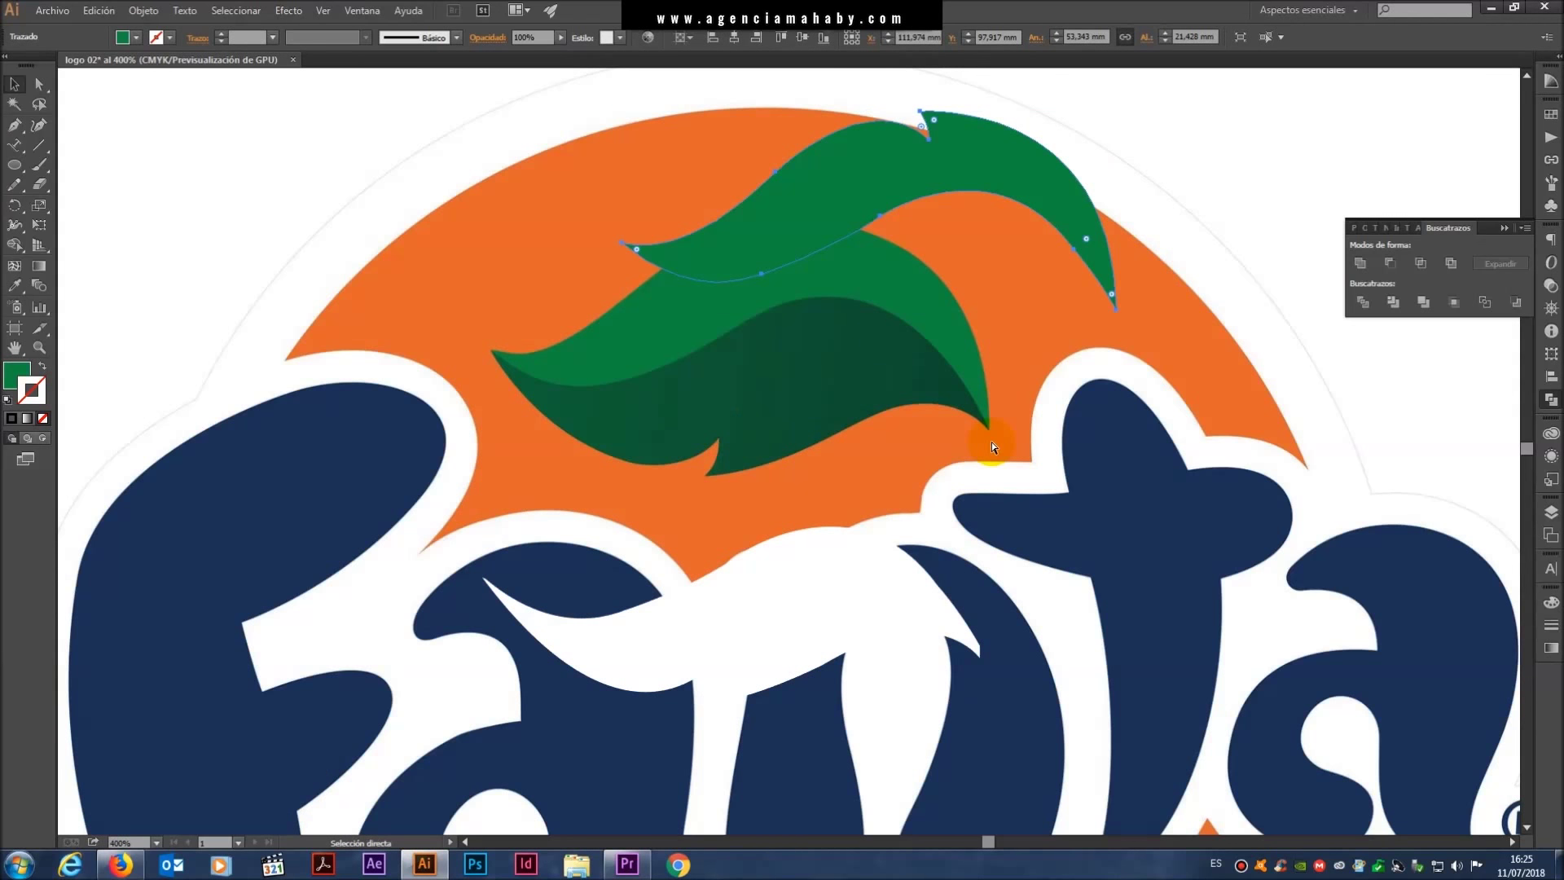
{"action": "key", "text": "ctrl+z"}
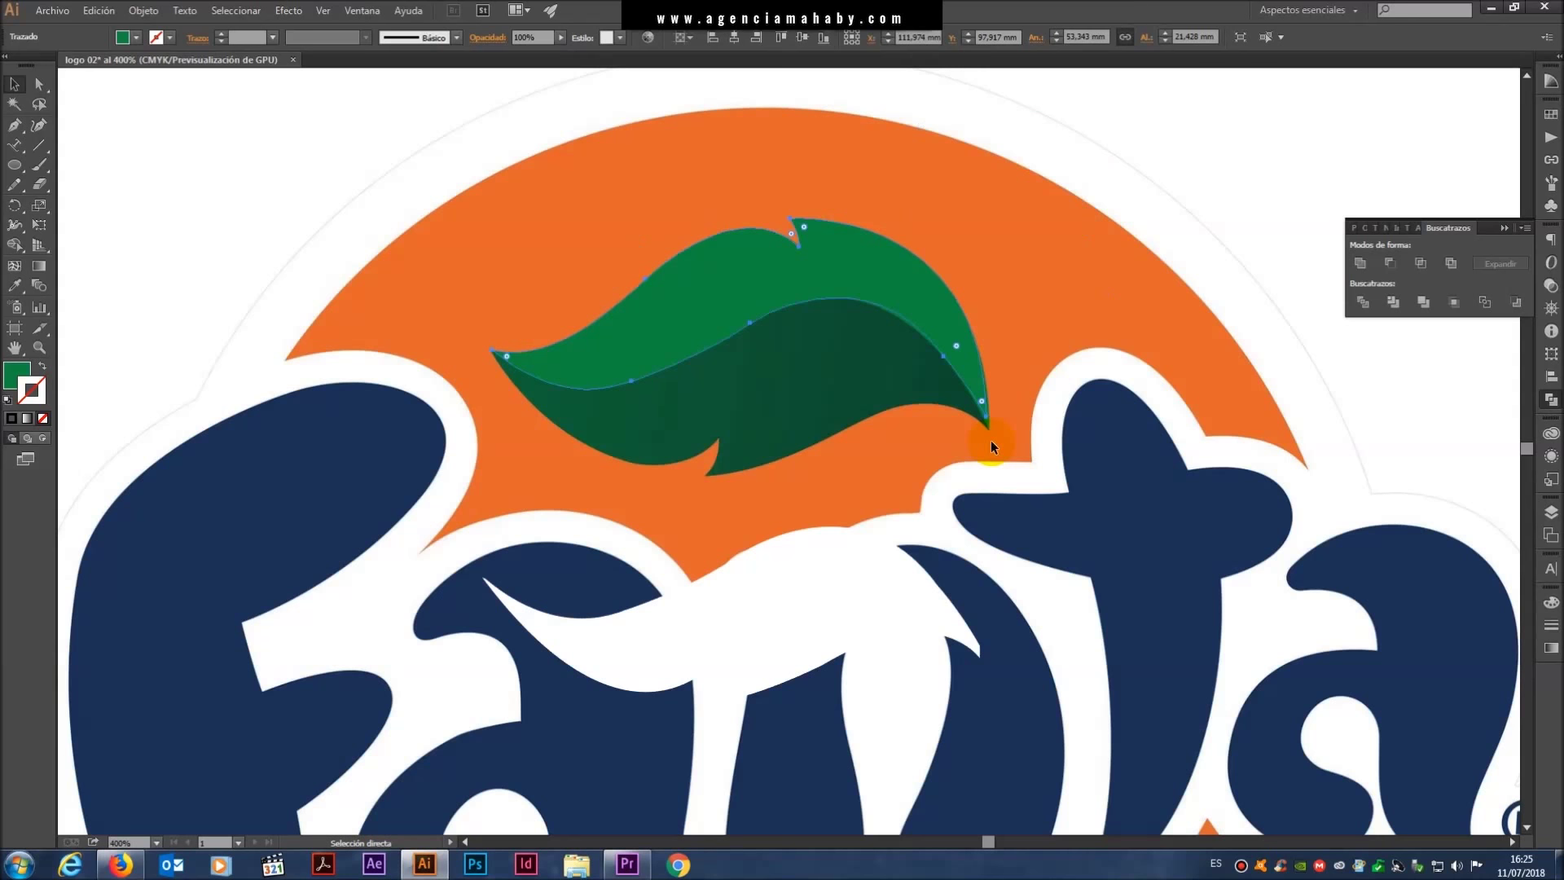
{"action": "key", "text": "v"}
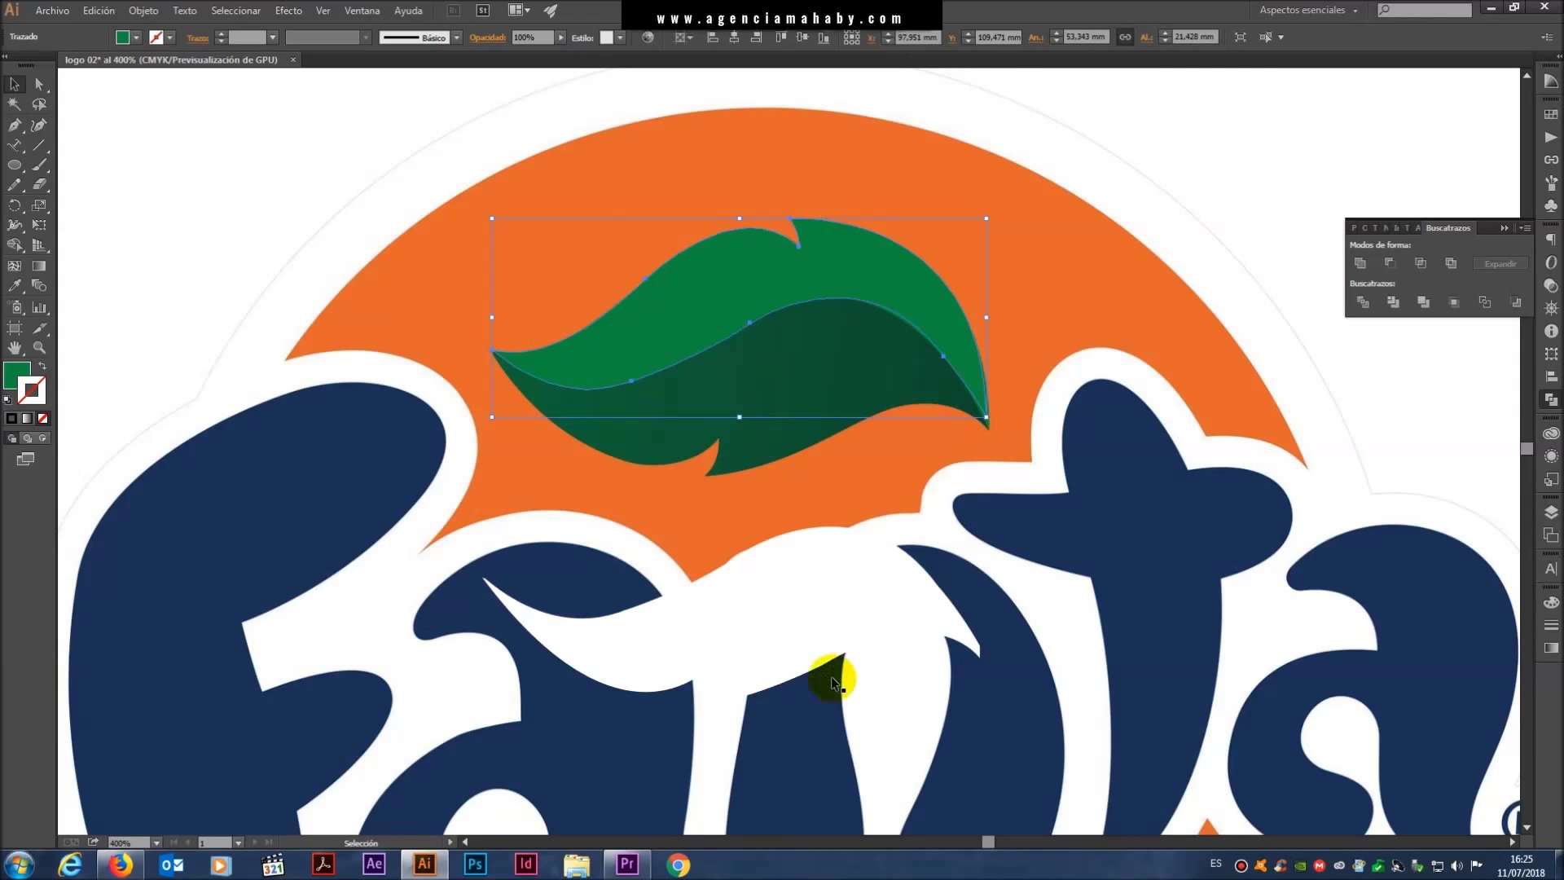
{"action": "left_click", "coordinate": [799, 584]}
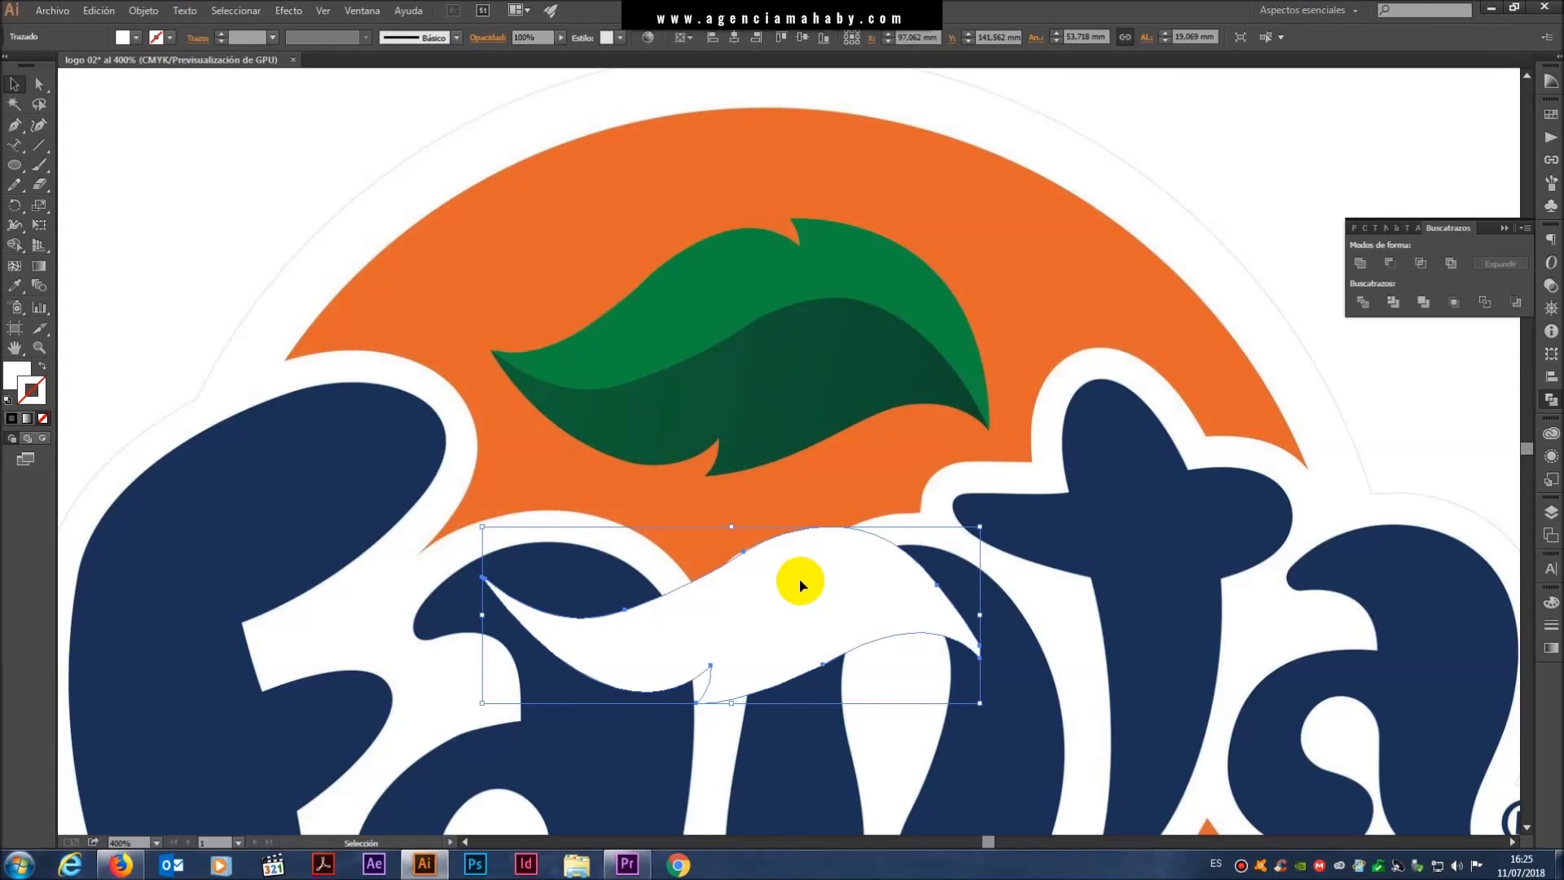
{"action": "key", "text": "ctrl+z"}
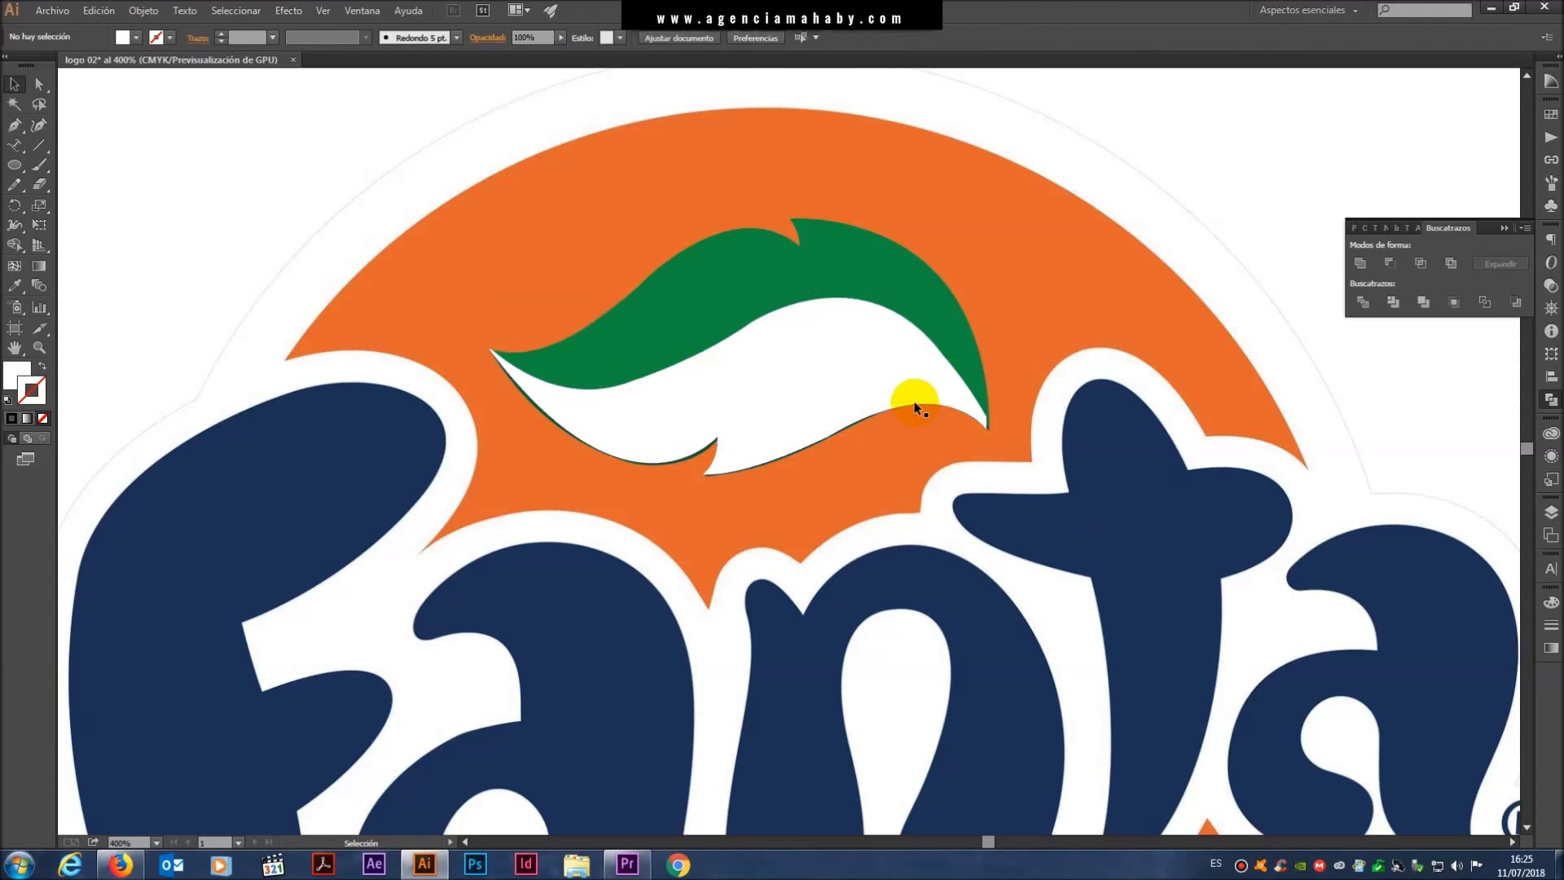
{"action": "left_click", "coordinate": [787, 356]}
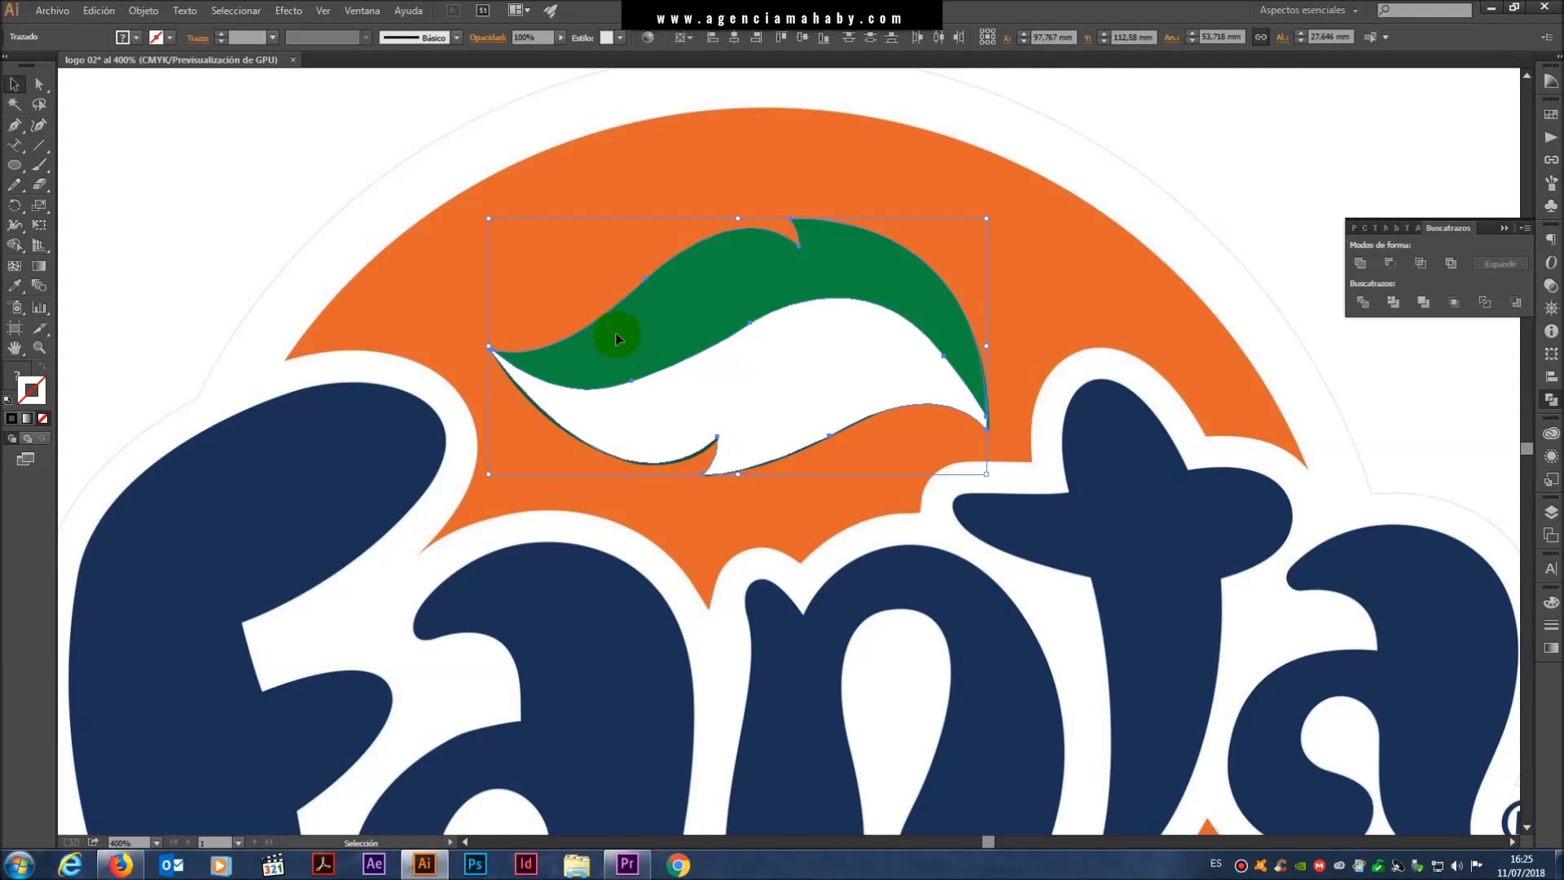
- Drag the split leaf up-right, clear of the two-tone leaf, and select its white lower piece
{"action": "mouse_move", "coordinate": [615, 332]}
{"action": "left_mouse_down"}
{"action": "mouse_move", "coordinate": [1189, 220]}
{"action": "mouse_move", "coordinate": [1110, 182]}
{"action": "left_mouse_up"}
{"action": "mouse_move", "coordinate": [1134, 304]}
{"action": "left_mouse_down"}
{"action": "mouse_move", "coordinate": [887, 387]}
{"action": "mouse_move", "coordinate": [865, 437]}
{"action": "left_mouse_up"}
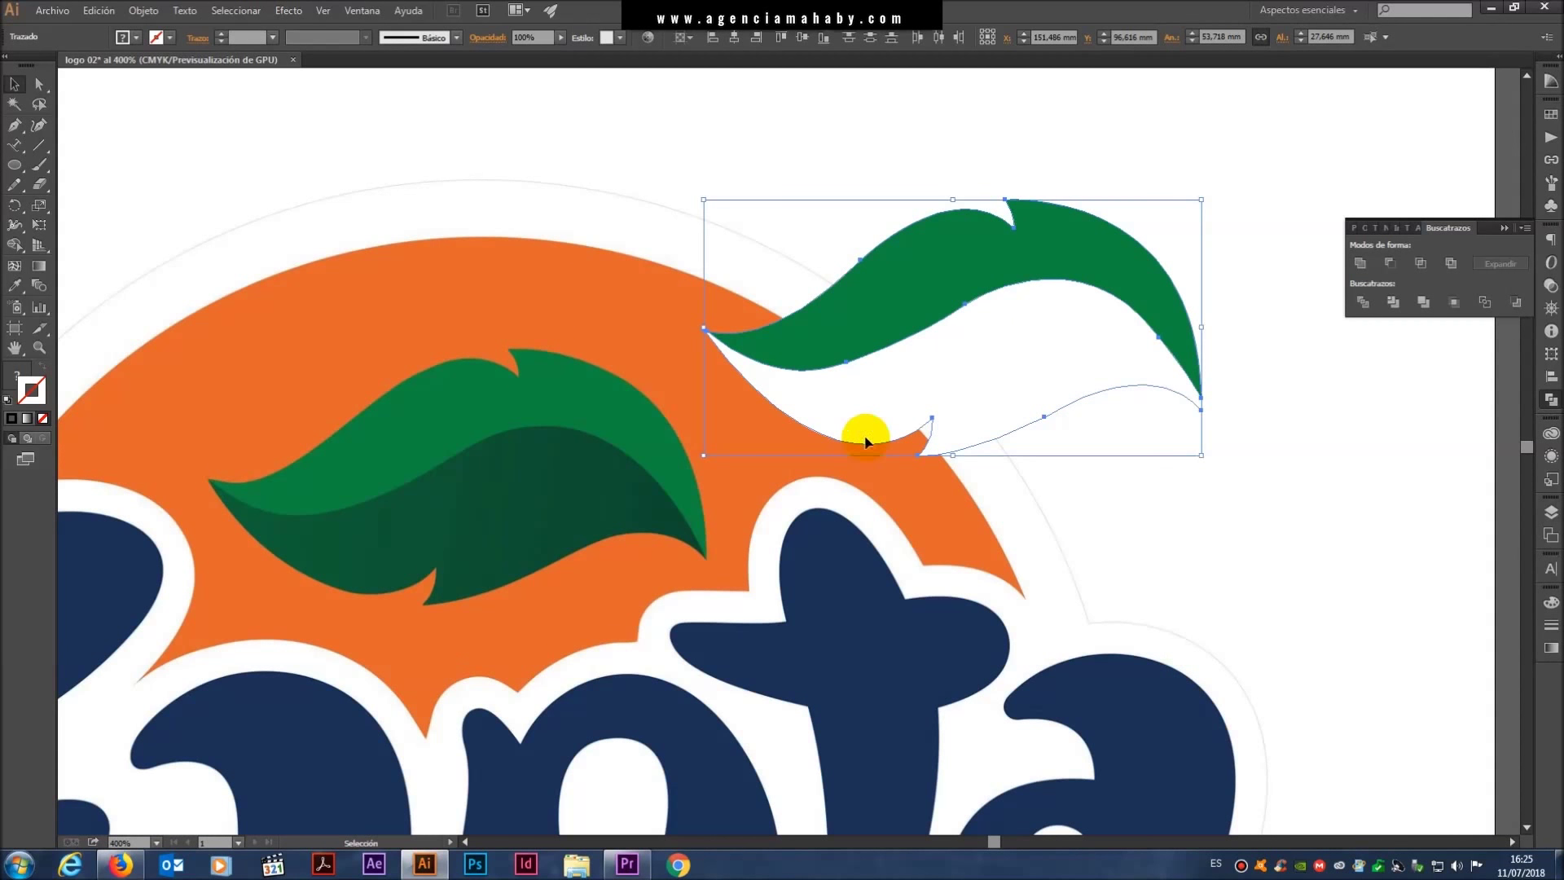
{"action": "left_click", "coordinate": [730, 155]}
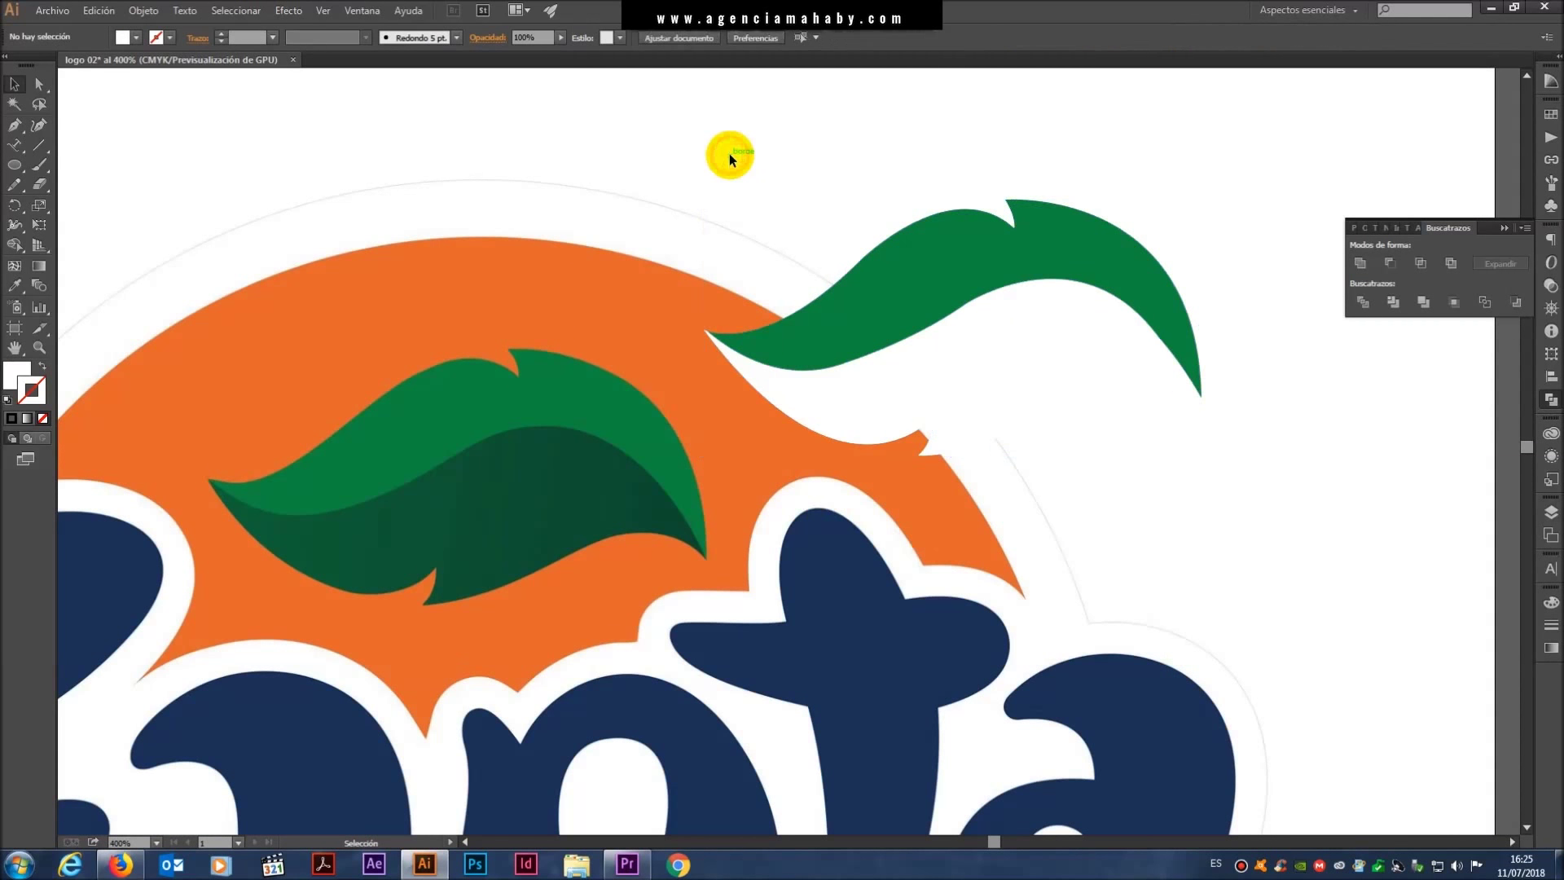
{"action": "left_click", "coordinate": [1039, 356]}
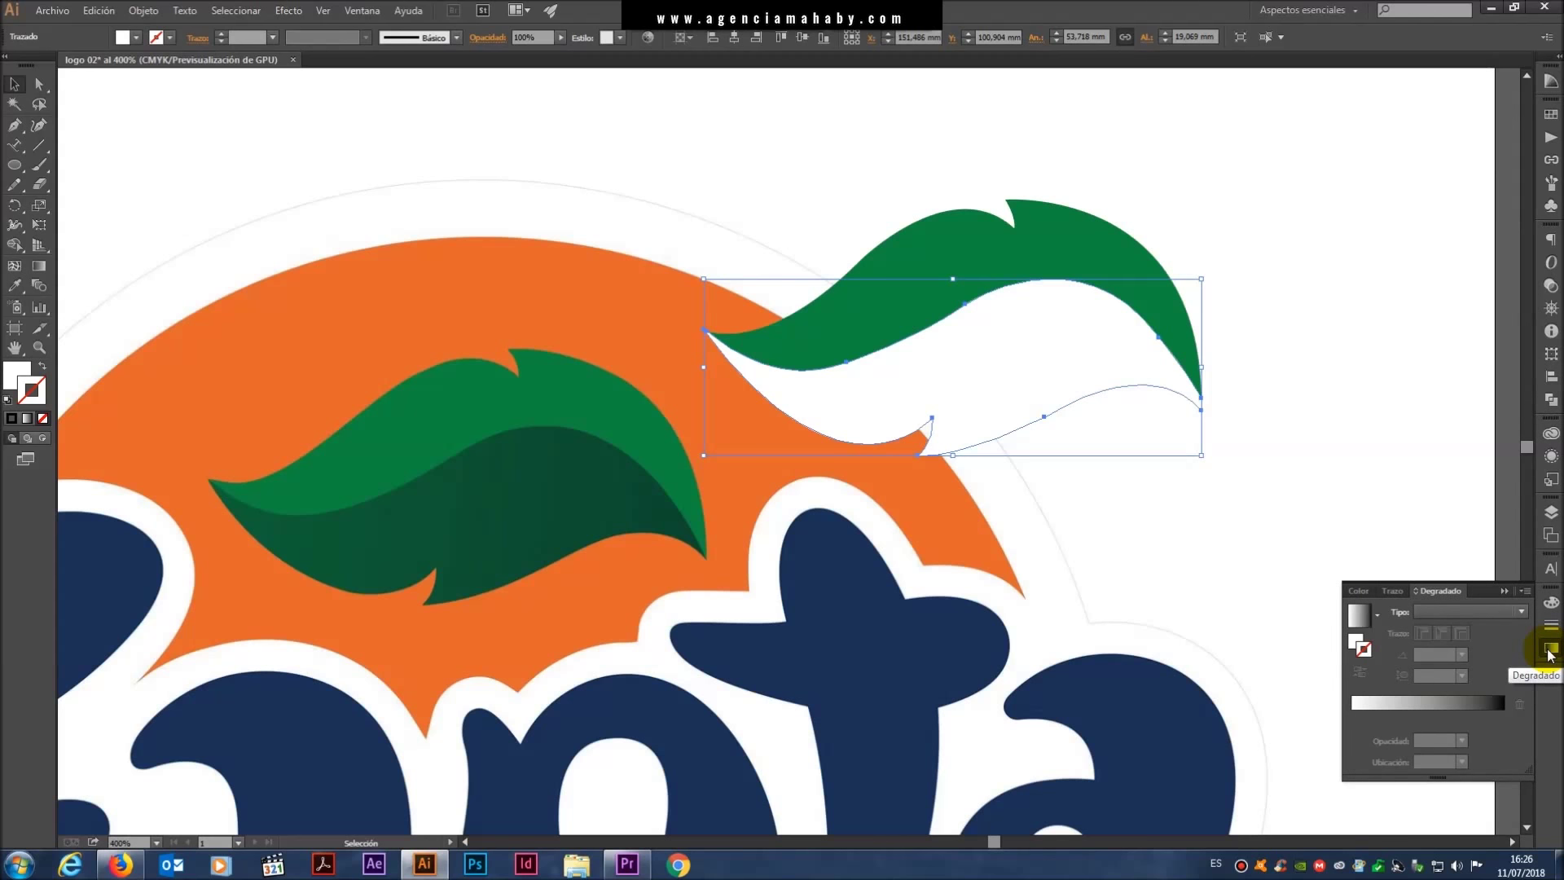
- Switch the Color panel to CMYK and apply a linear gradient to the lower leaf piece
{"action": "left_click", "coordinate": [26, 374]}
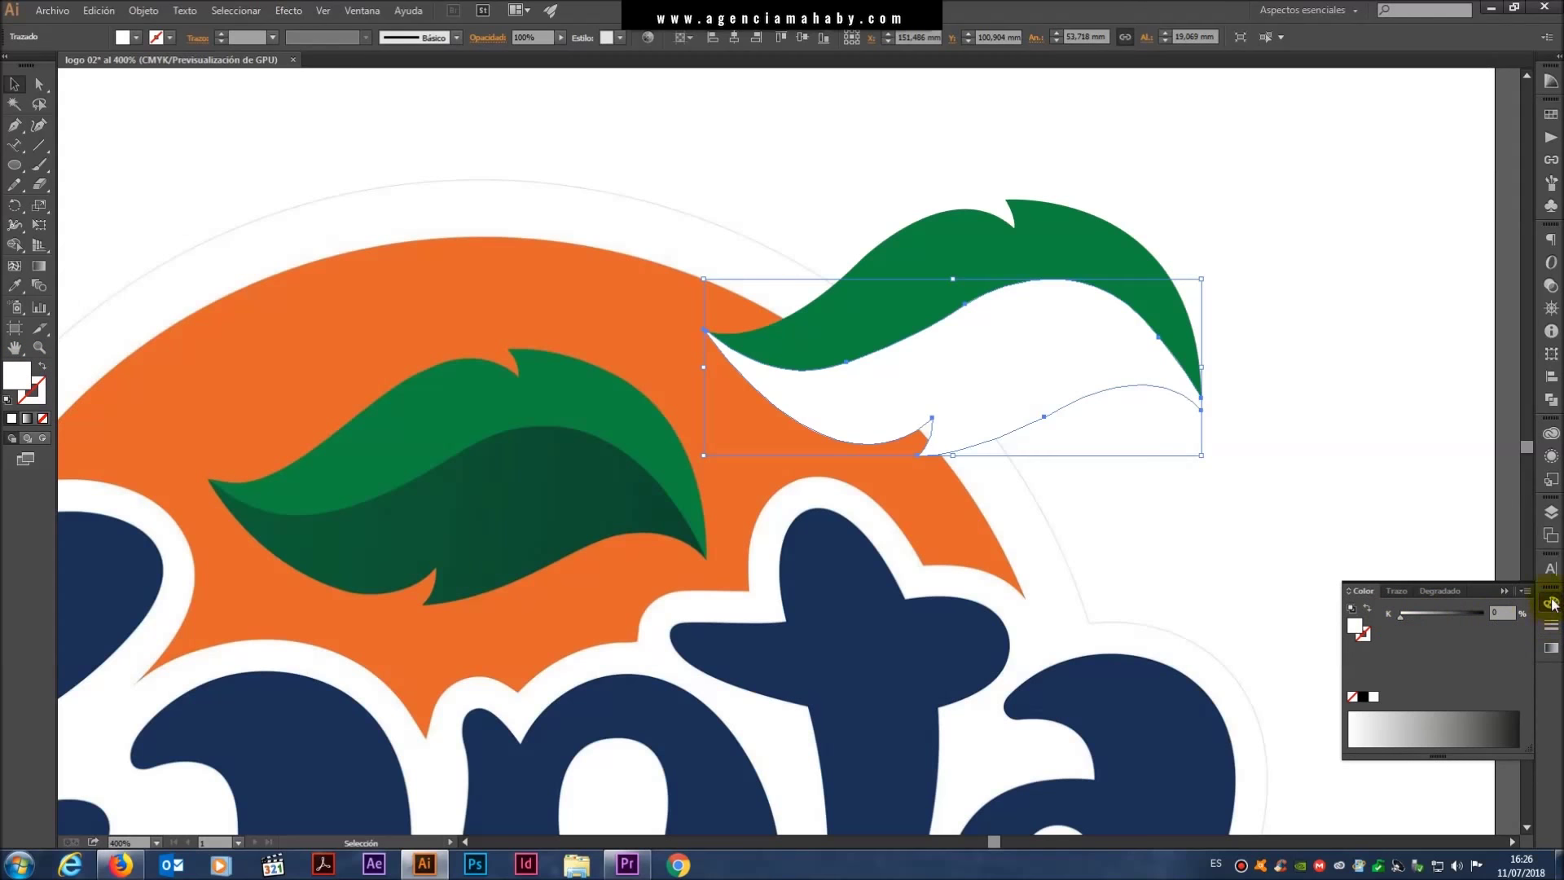
{"action": "left_click", "coordinate": [1525, 592]}
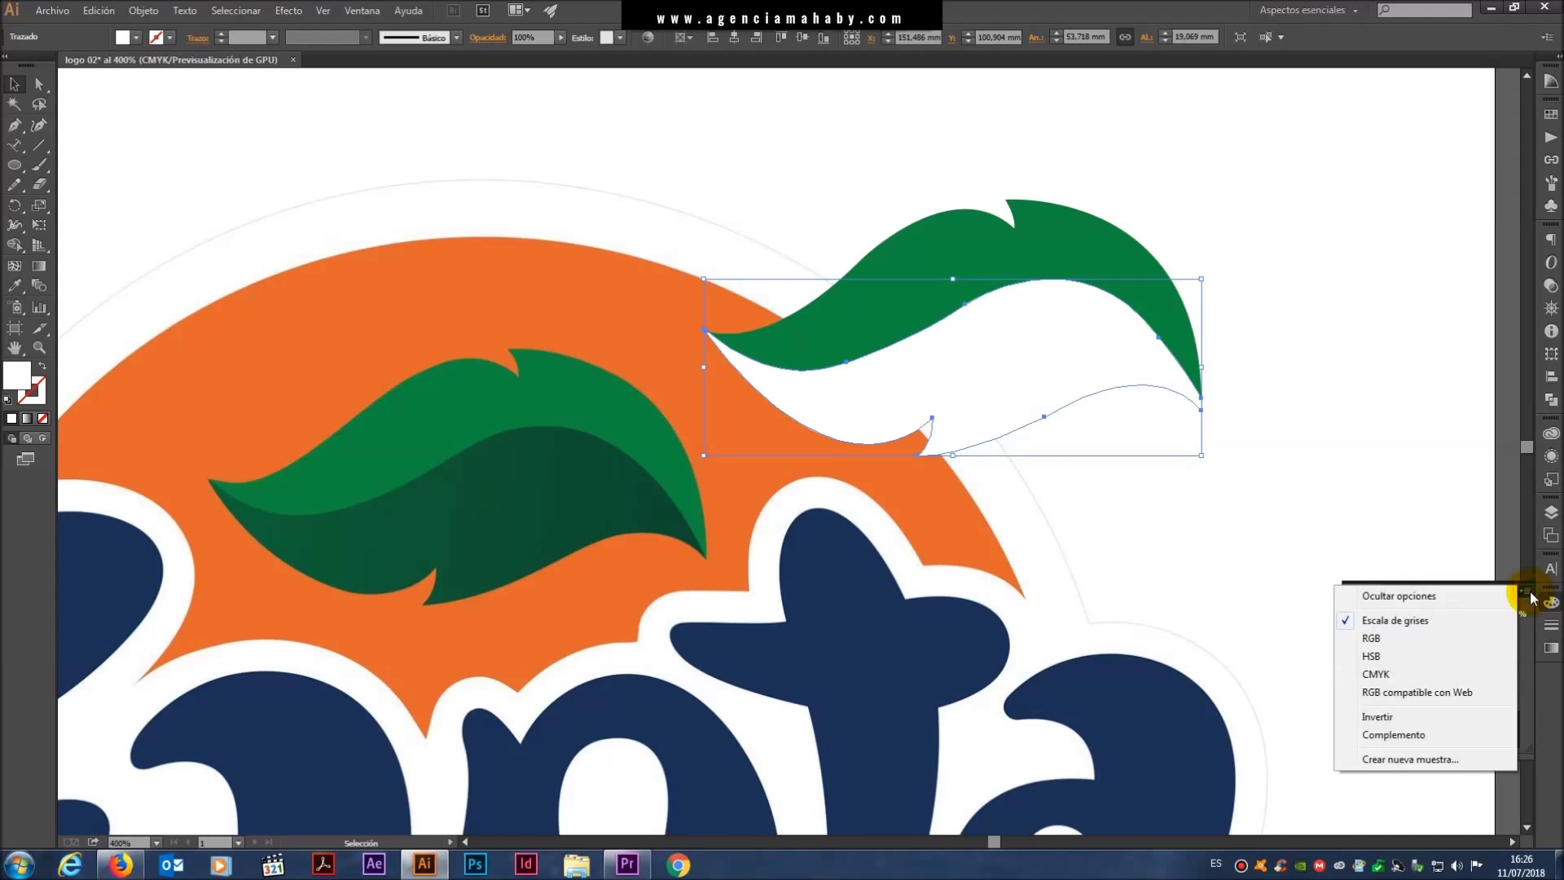
{"action": "left_click", "coordinate": [1432, 668]}
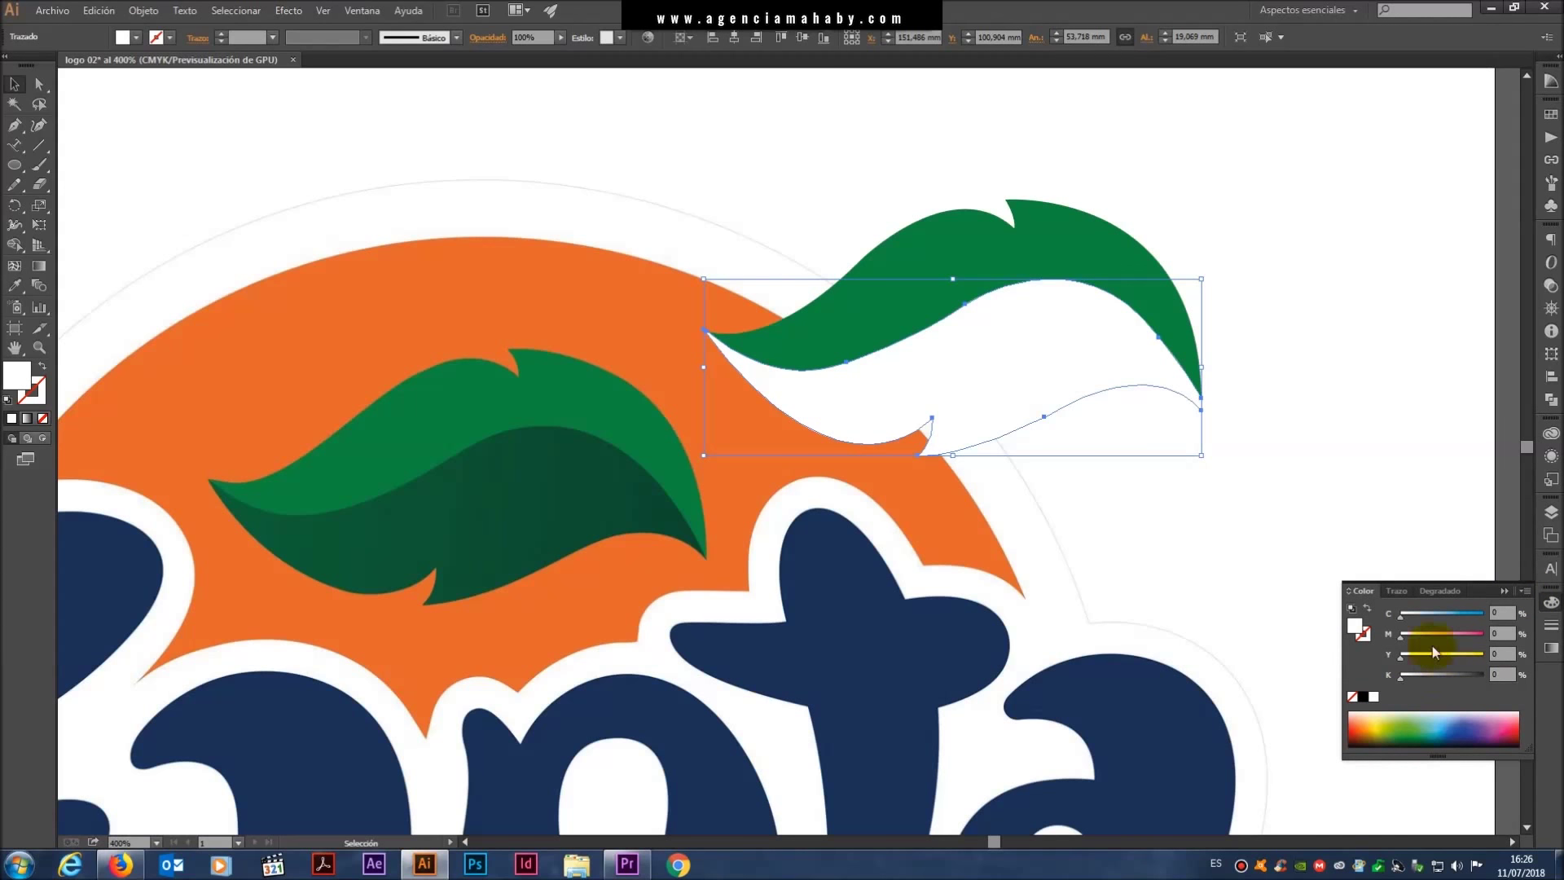
{"action": "left_click", "coordinate": [1433, 592]}
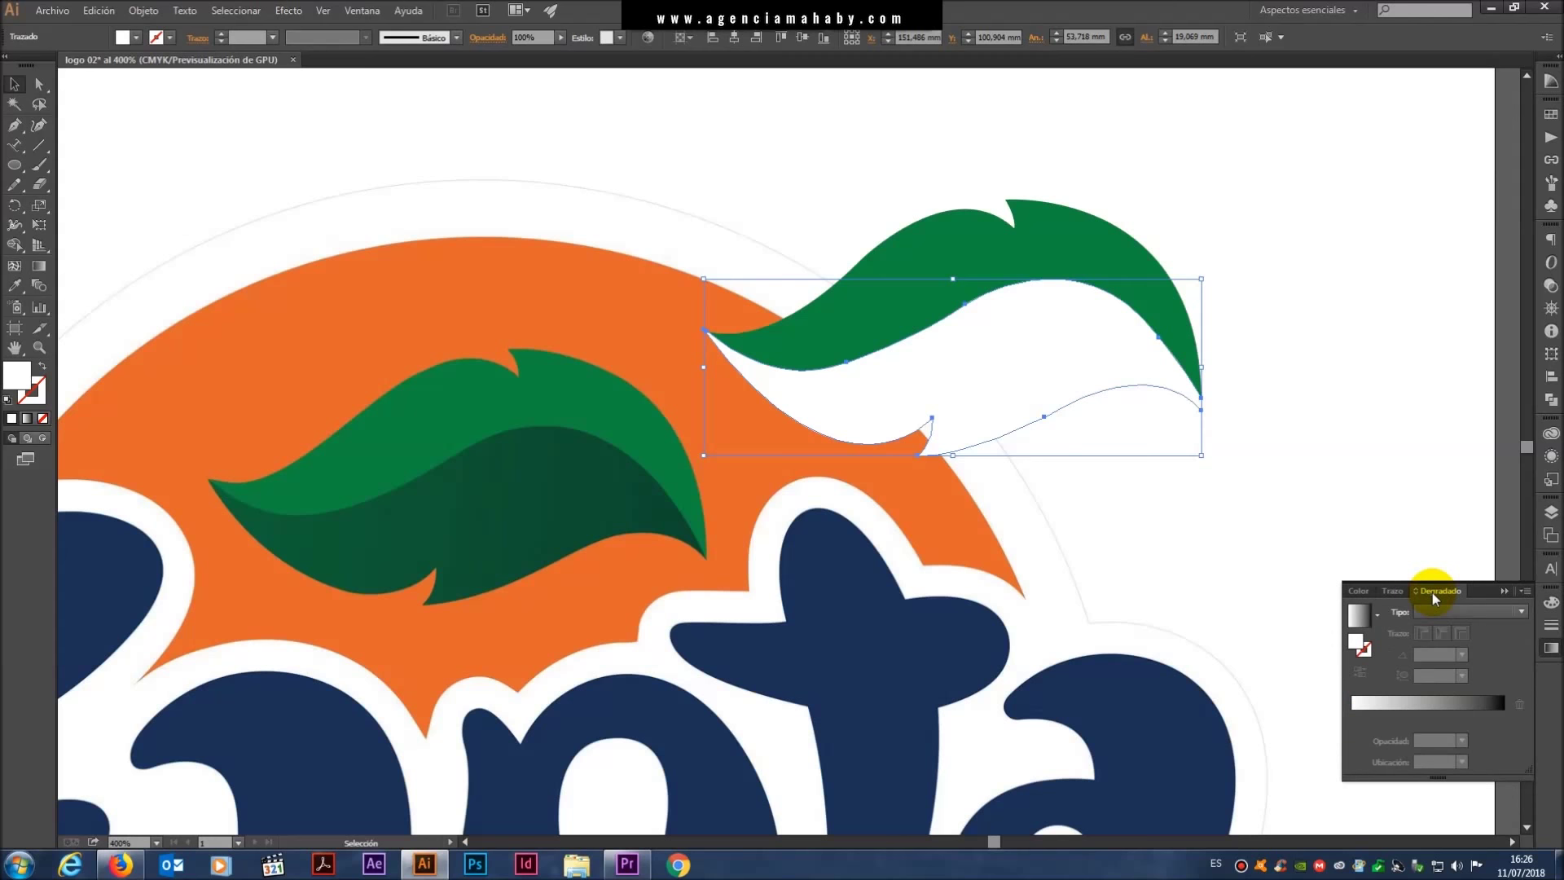
{"action": "left_click", "coordinate": [1358, 618]}
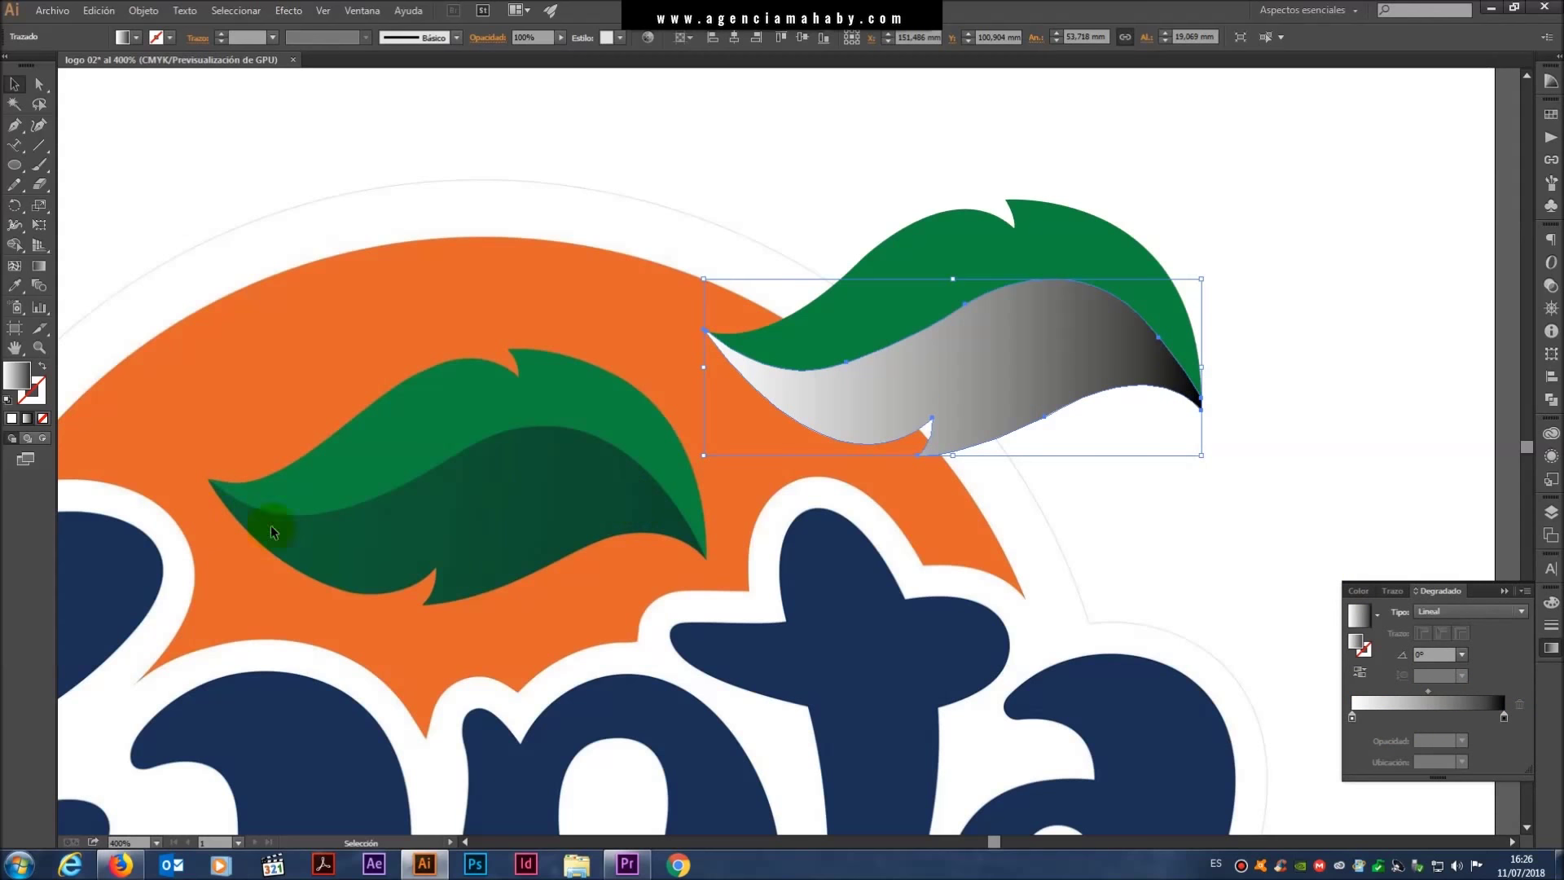
- Use the Eyedropper to fill the piece with the reference leaf's dark green
{"action": "left_click", "coordinate": [1504, 721]}
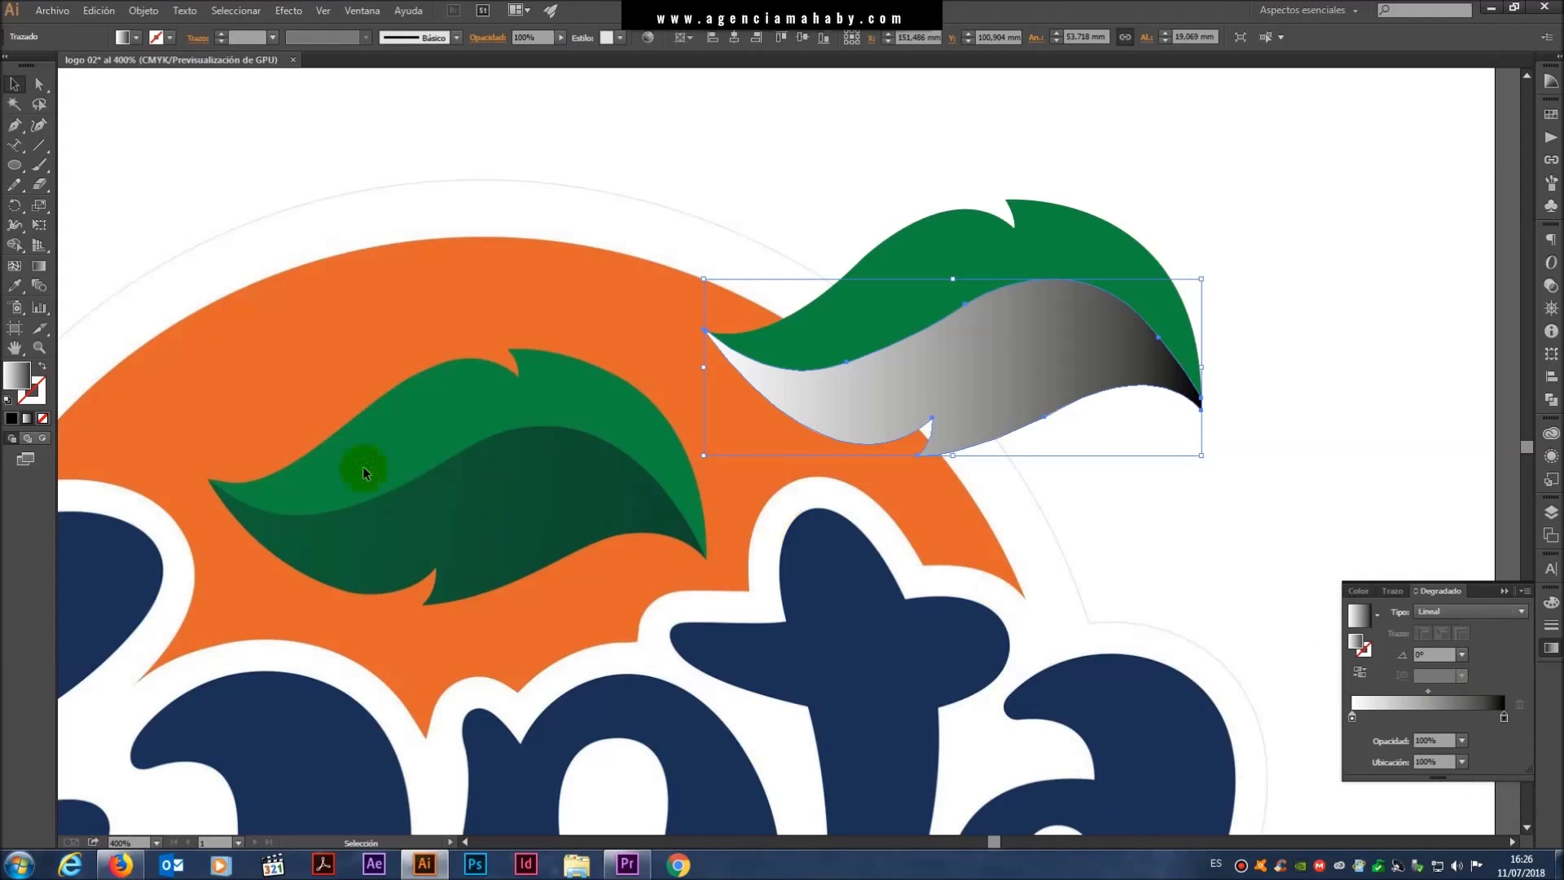
{"action": "left_click", "coordinate": [15, 285]}
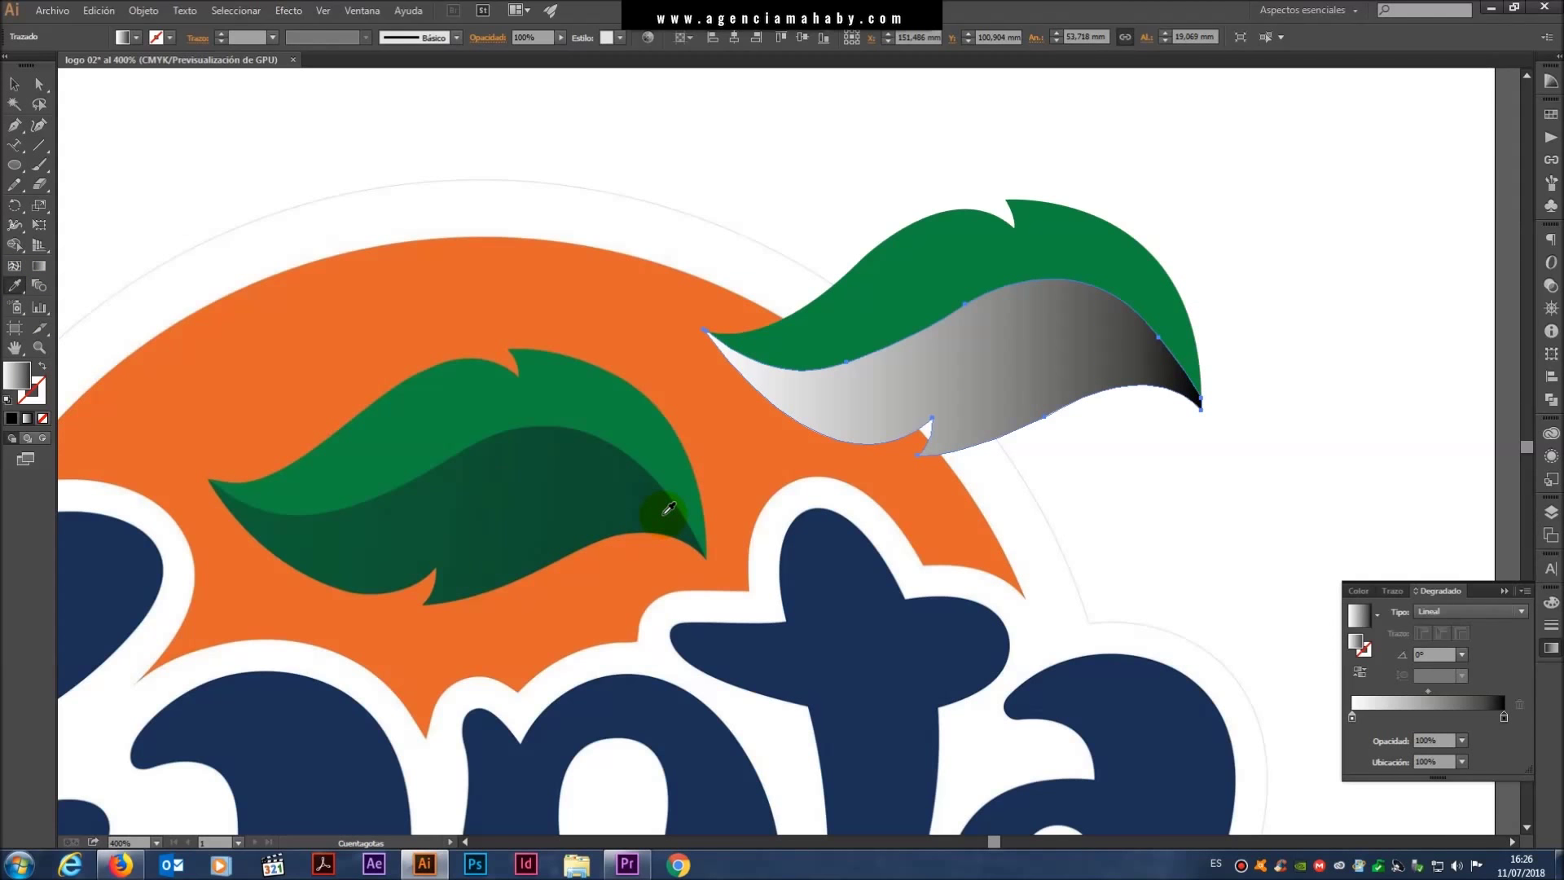
{"action": "left_click", "coordinate": [668, 508], "text": "shift"}
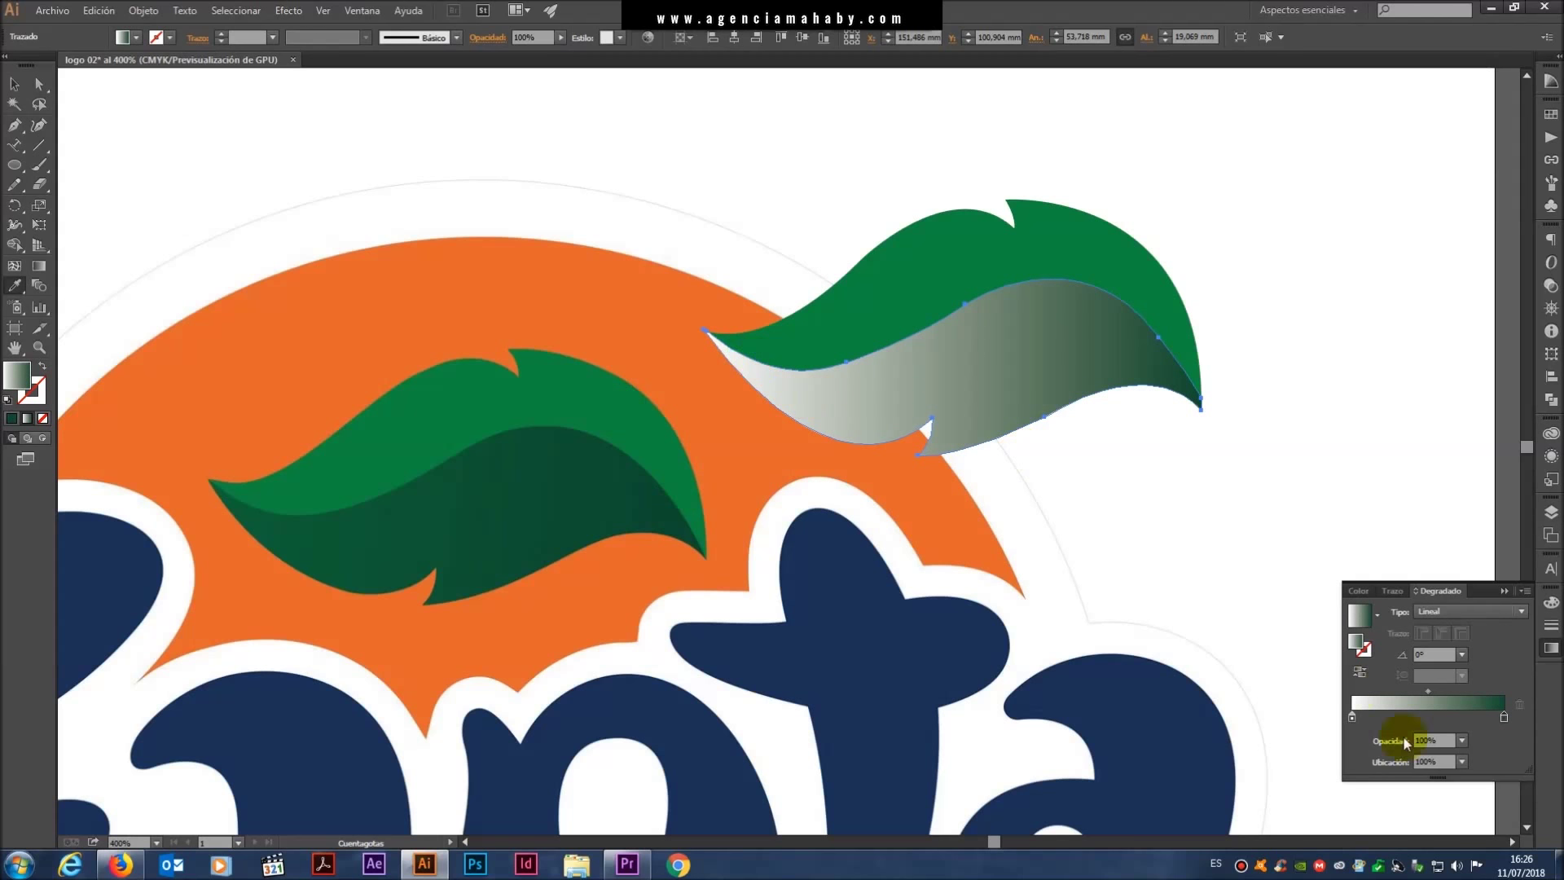
{"action": "left_click", "coordinate": [1353, 717]}
{"action": "left_click", "coordinate": [263, 514]}
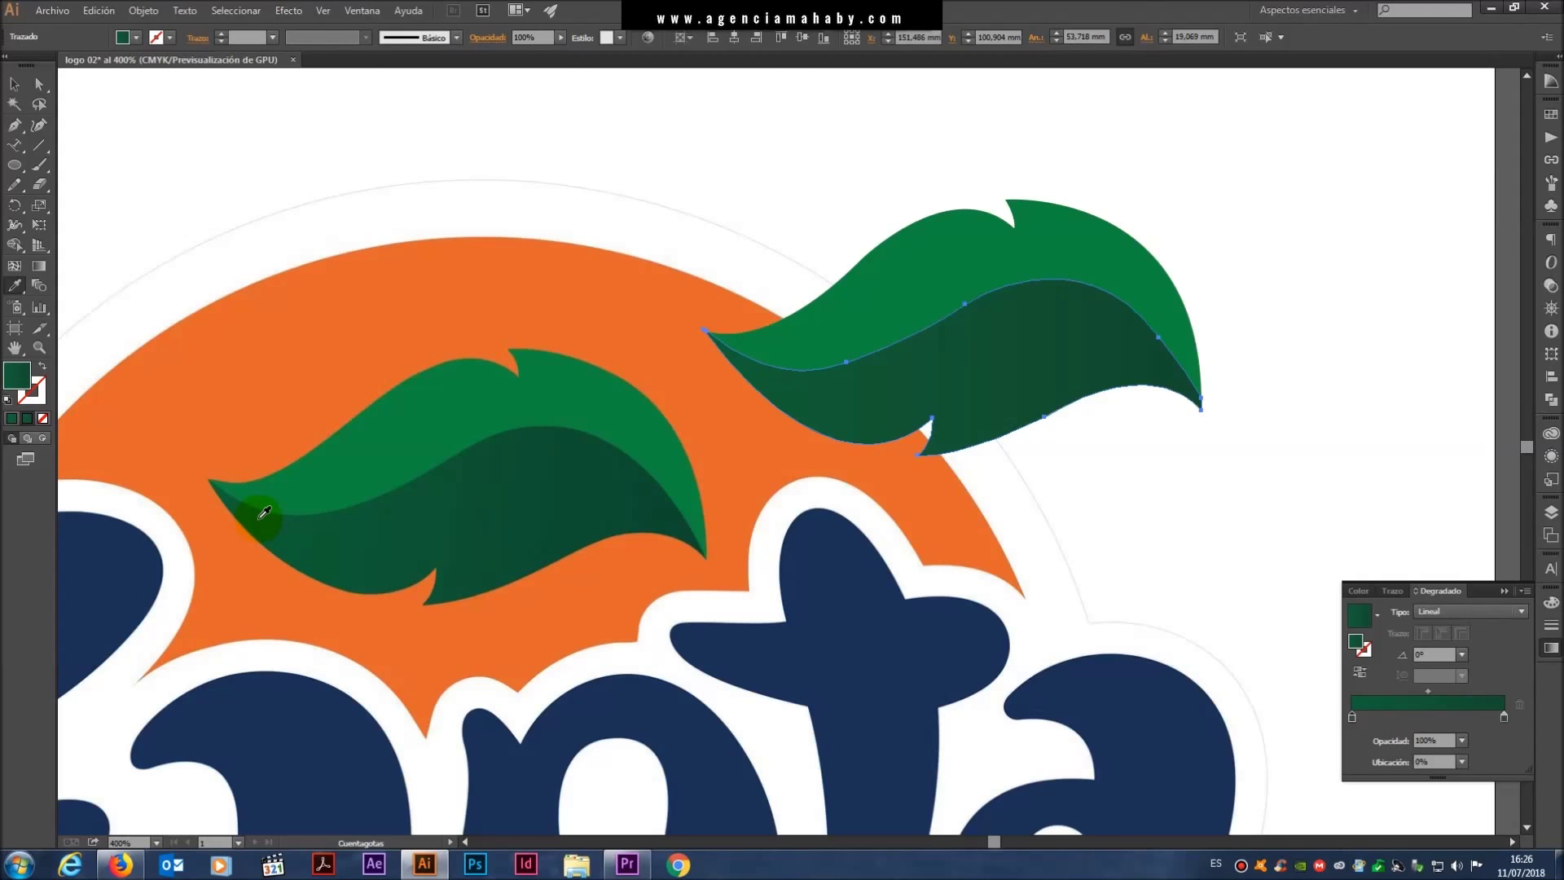
- Marquee-select both redrawn leaf pieces and group them with Object > Group
{"action": "left_click", "coordinate": [16, 86]}
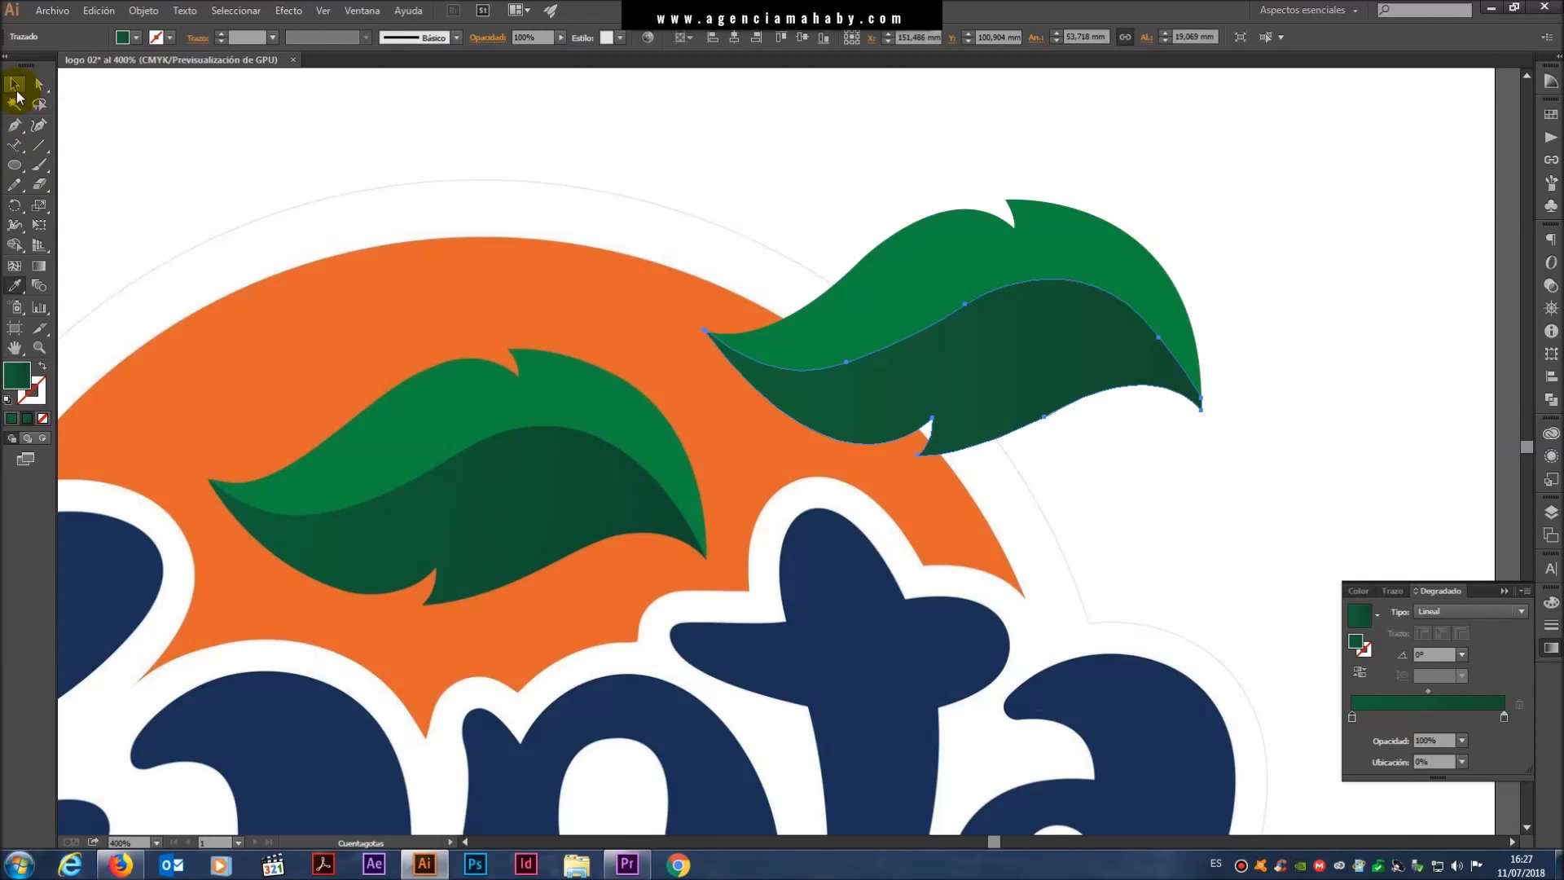
{"action": "left_click", "coordinate": [1196, 584]}
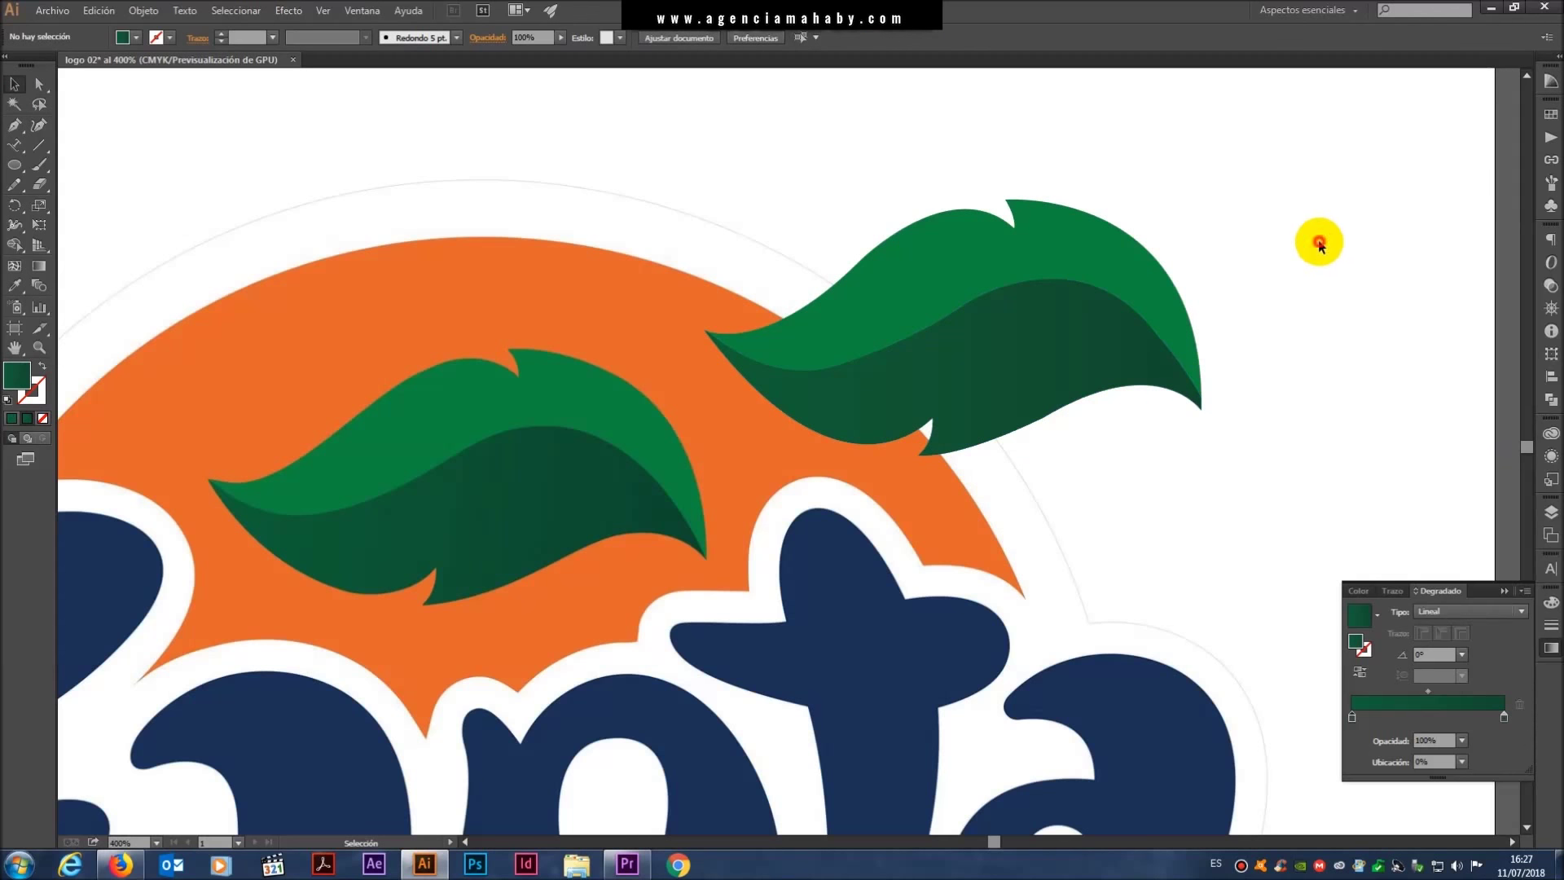
{"action": "left_click_drag", "start_coordinate": [1288, 211], "coordinate": [1090, 353]}
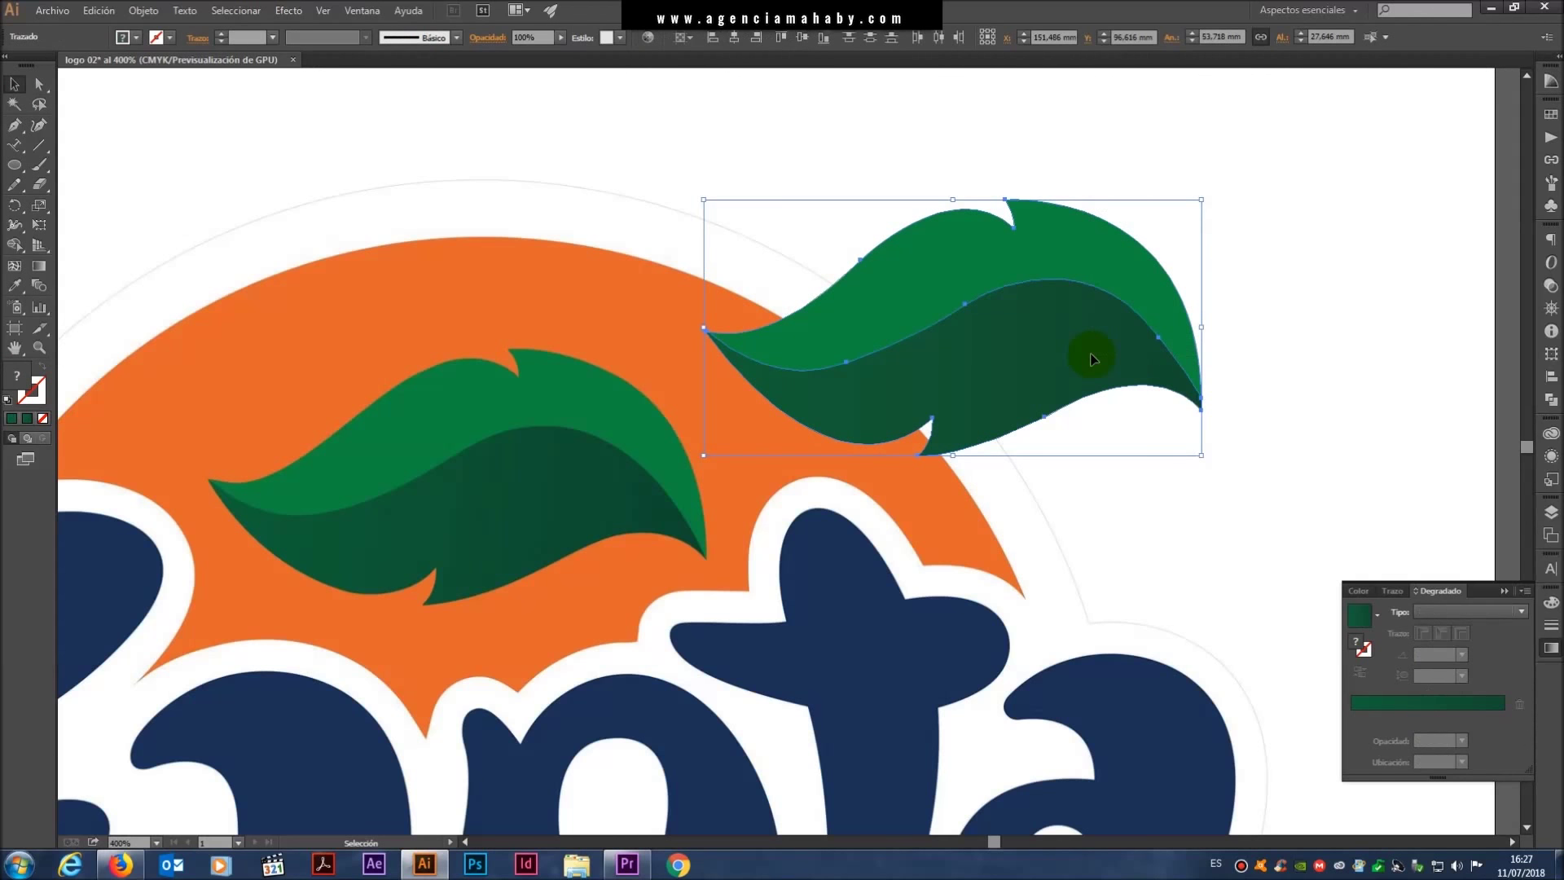
{"action": "left_click", "coordinate": [147, 11]}
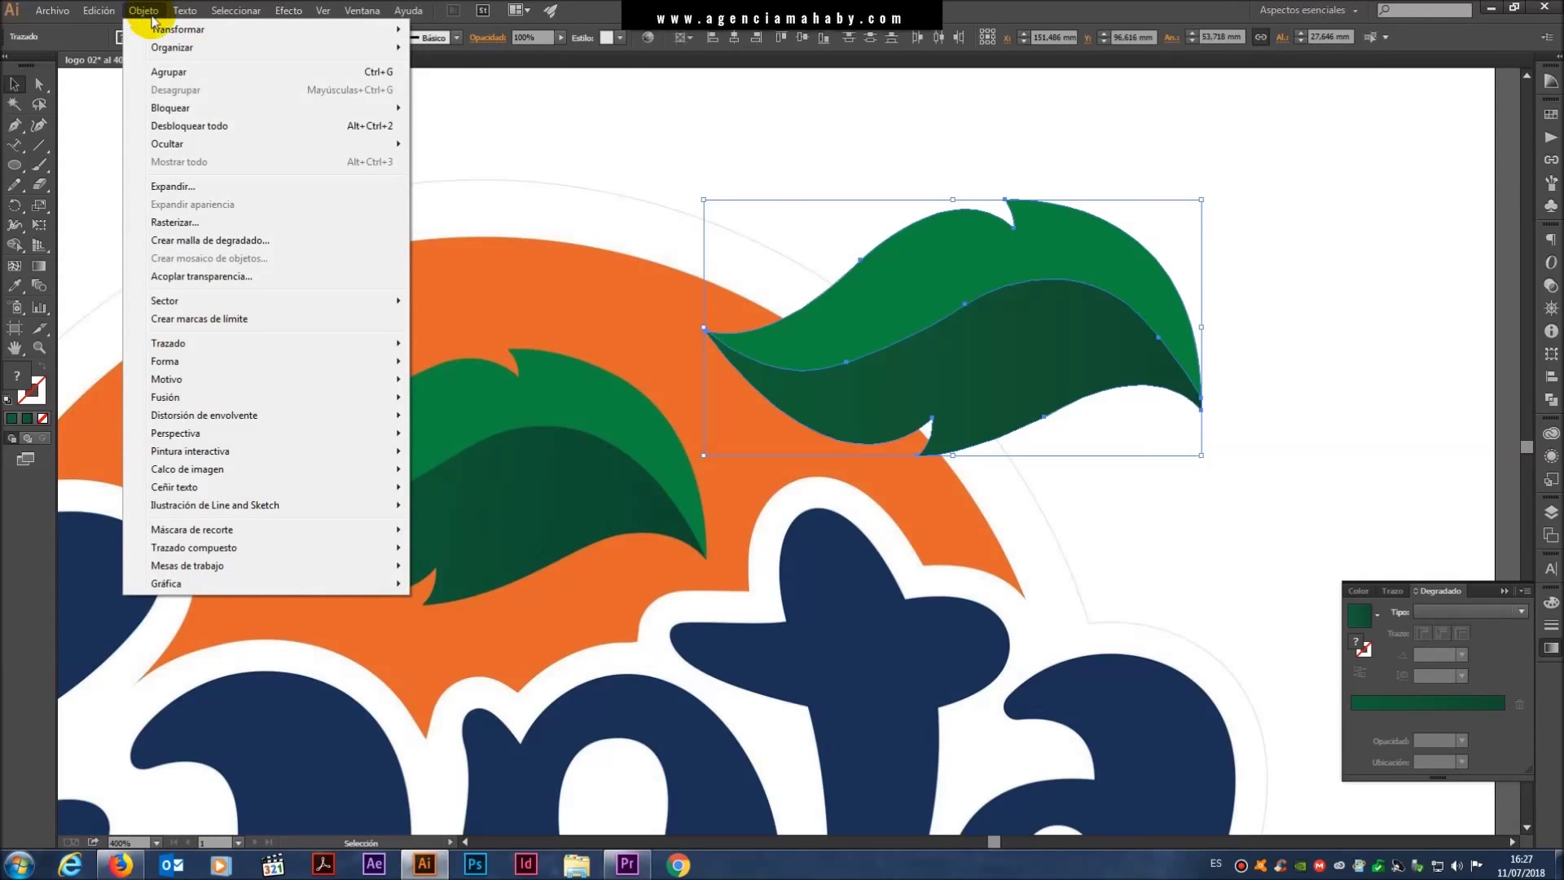
{"action": "left_click", "coordinate": [167, 71]}
{"action": "left_click", "coordinate": [261, 120]}
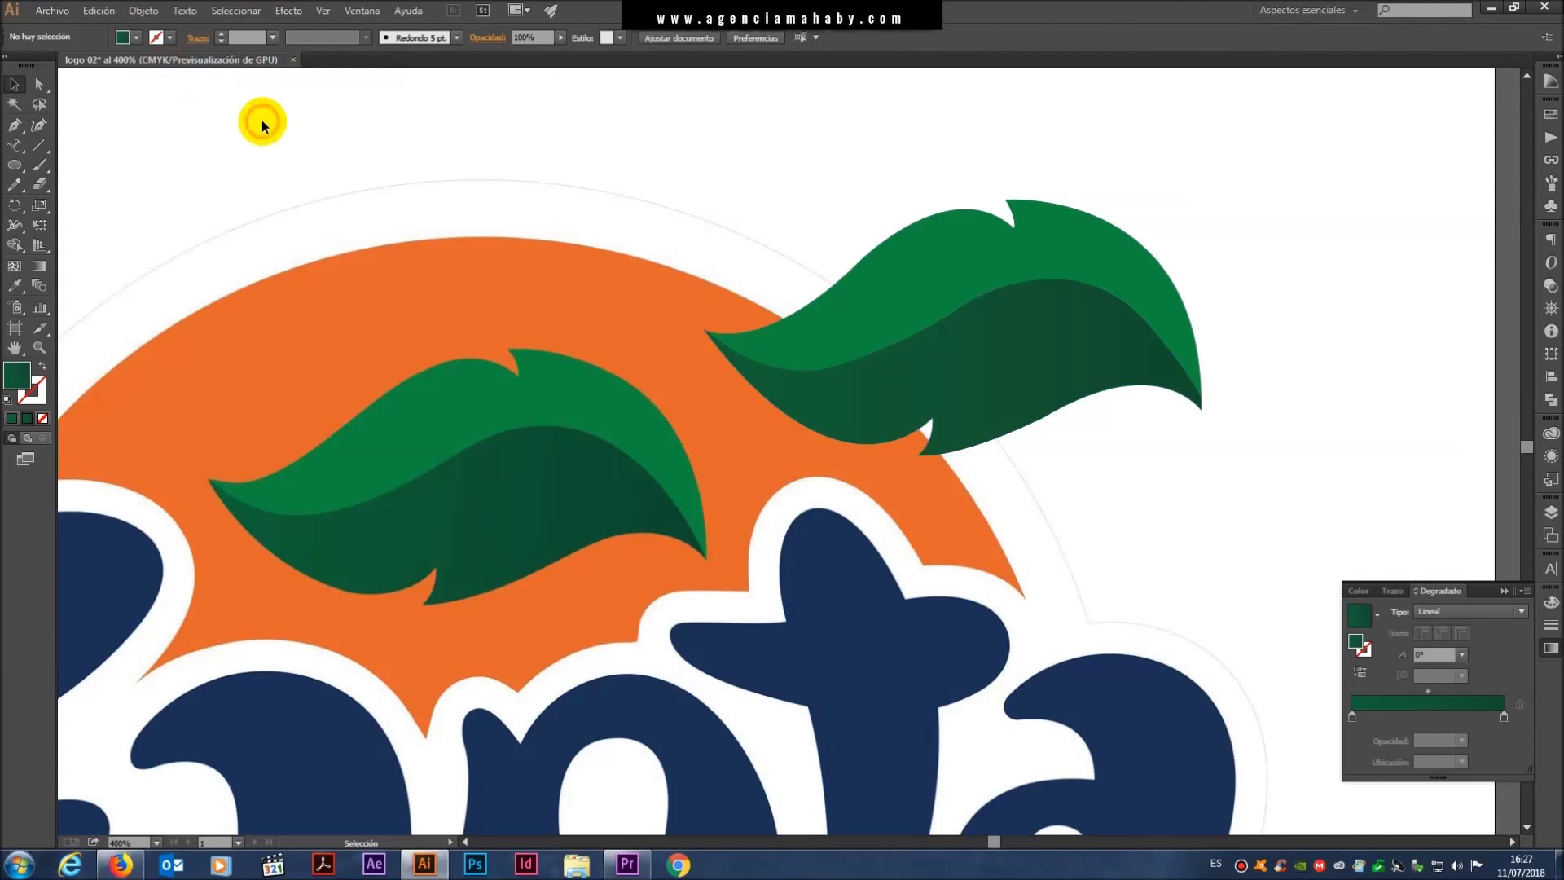
- Place the grouped leaf exactly over the reference leaf, then zoom out to show the lower logo
{"action": "left_click", "coordinate": [976, 265]}
{"action": "left_click", "coordinate": [1391, 239]}
{"action": "left_click_drag", "start_coordinate": [1151, 271], "coordinate": [656, 421]}
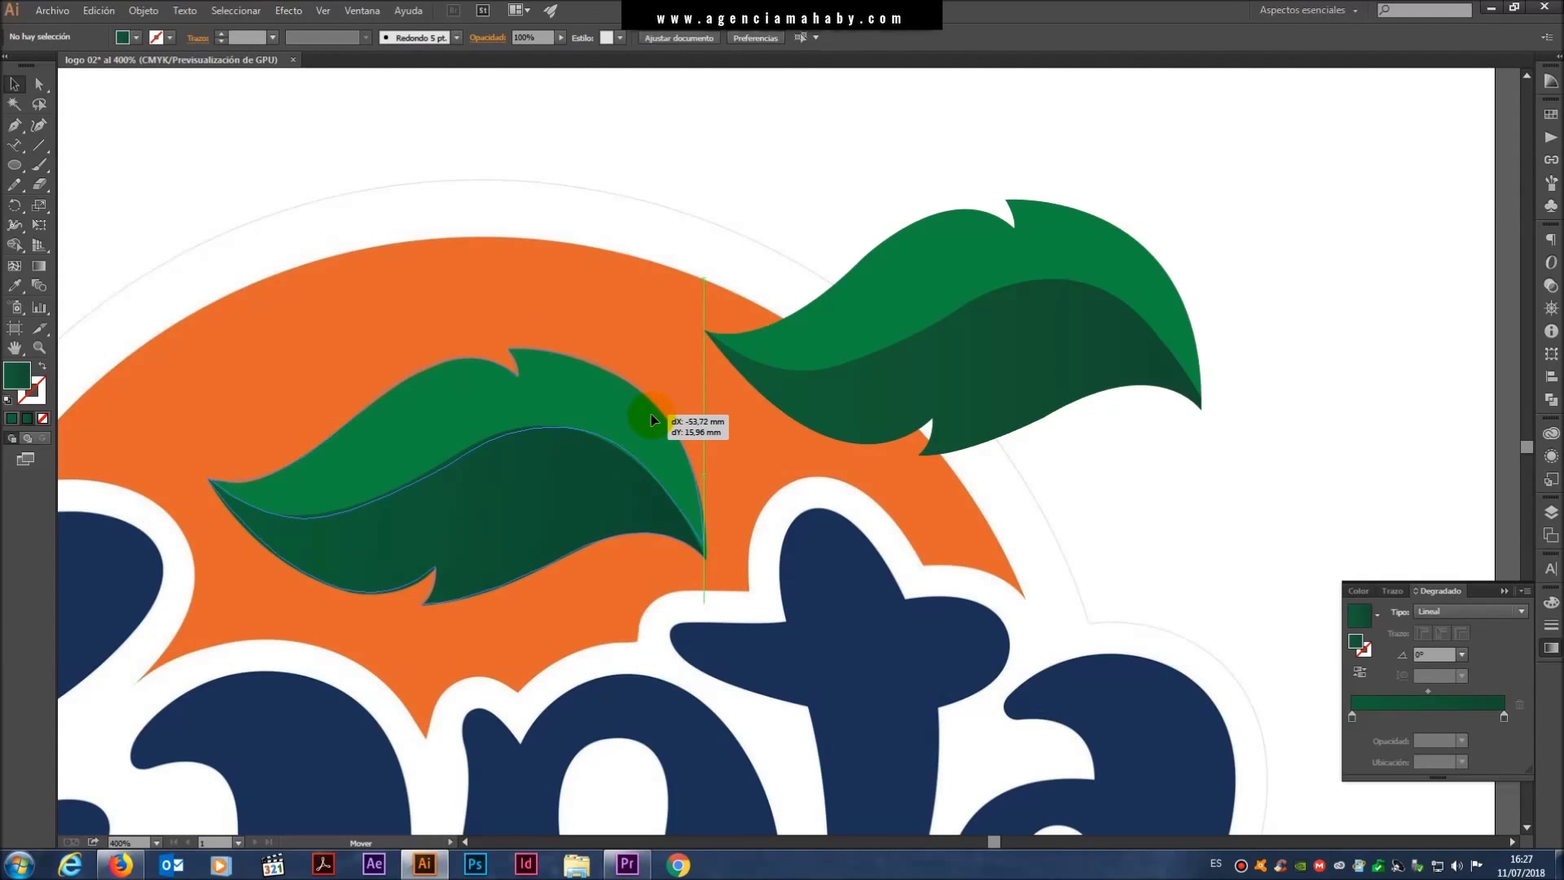
{"action": "left_click_drag", "start_coordinate": [656, 416], "coordinate": [652, 414]}
{"action": "key", "text": "ctrl+shift+a"}
{"action": "key", "text": "ctrl+minus"}
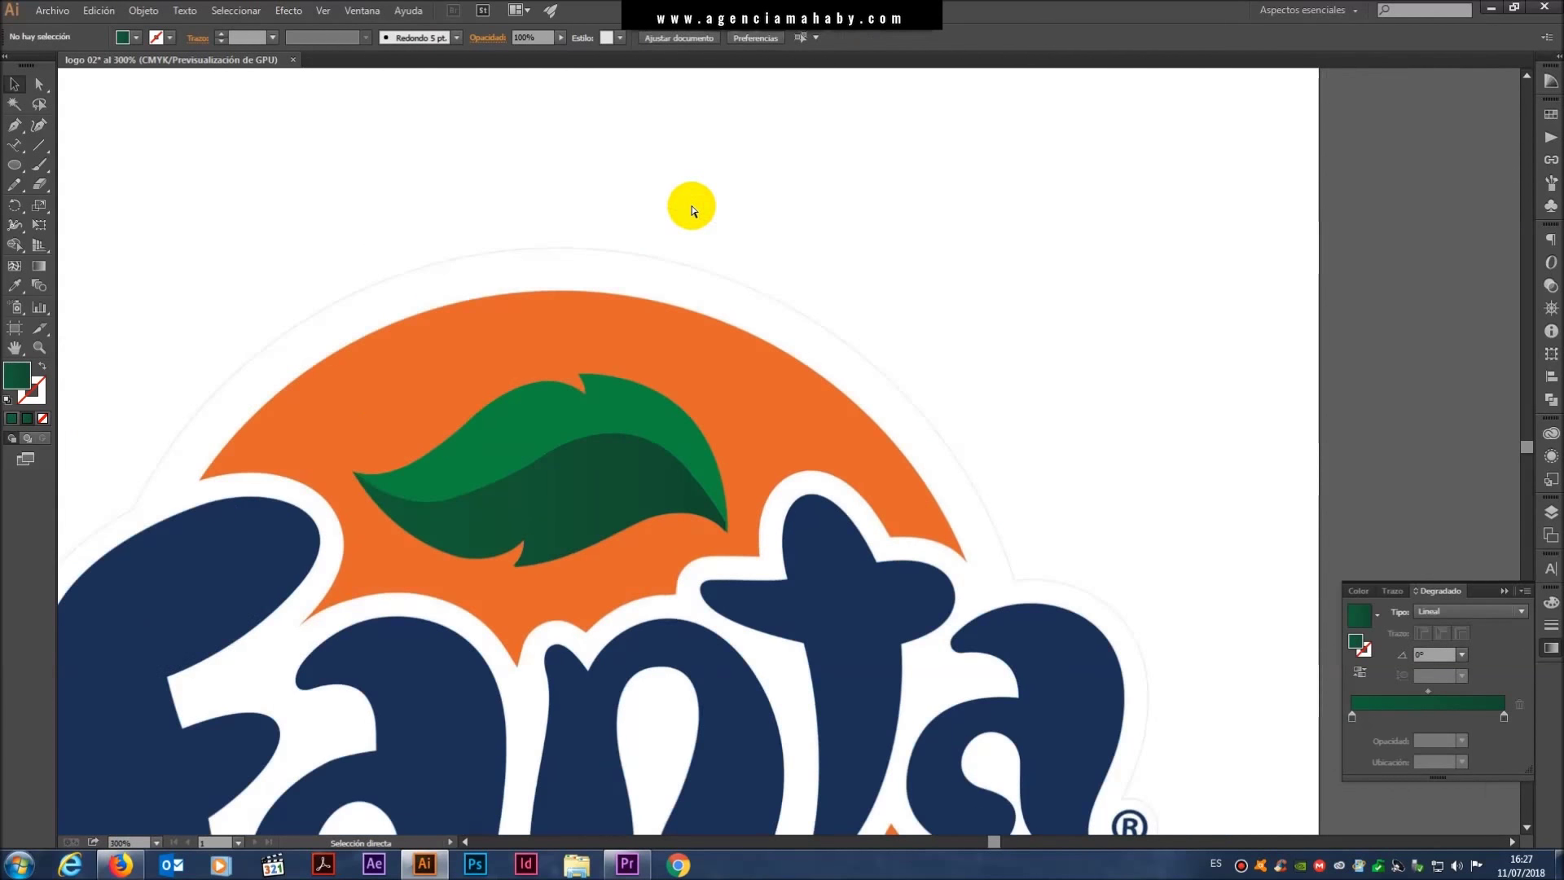
{"action": "key", "text": "ctrl+minus"}
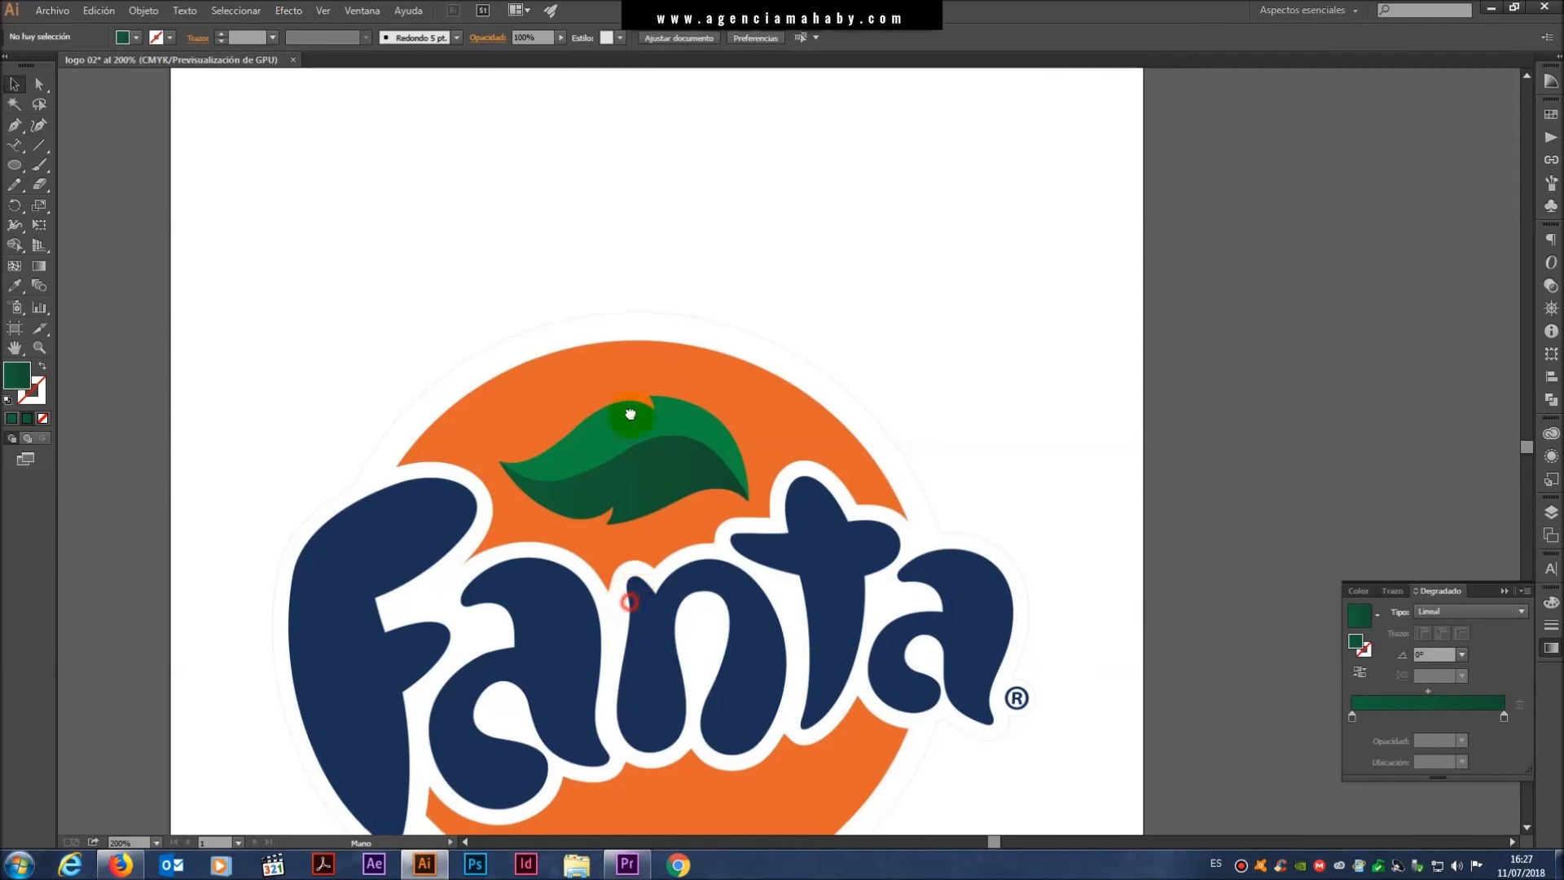
{"action": "left_click_drag", "start_coordinate": [672, 831], "coordinate": [681, 576]}
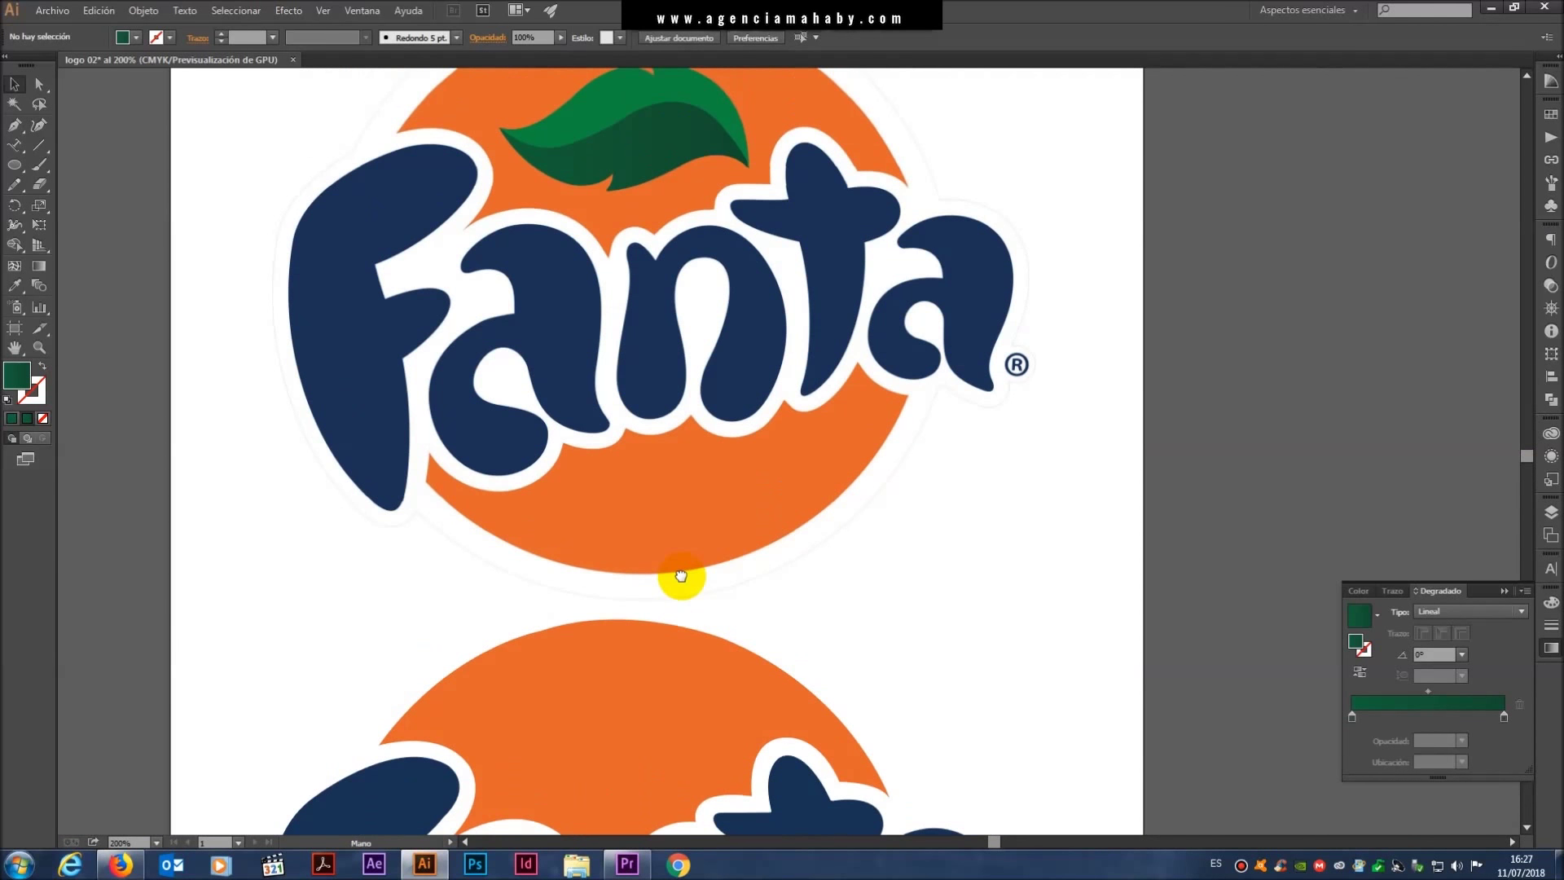
- Select the lower orange circle and blue Fanta lettering and align them over the upper logo
{"action": "left_click", "coordinate": [14, 84]}
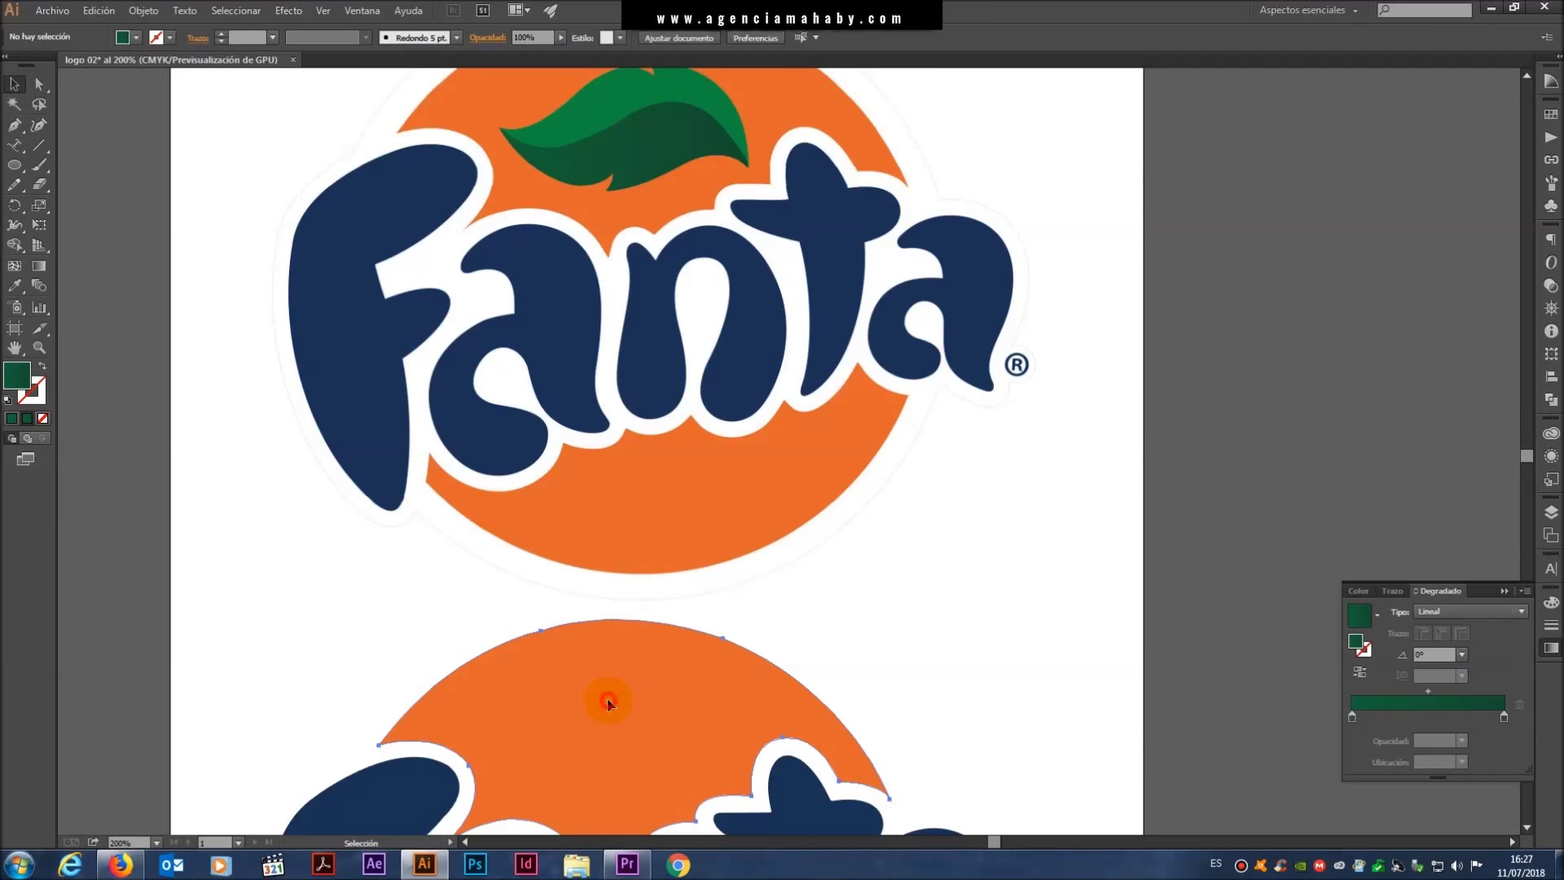
{"action": "left_click", "coordinate": [614, 679]}
{"action": "scroll", "coordinate": [614, 679], "scroll_direction": "down", "scroll_amount": 5}
{"action": "scroll", "coordinate": [611, 679], "scroll_direction": "up", "scroll_amount": 2}
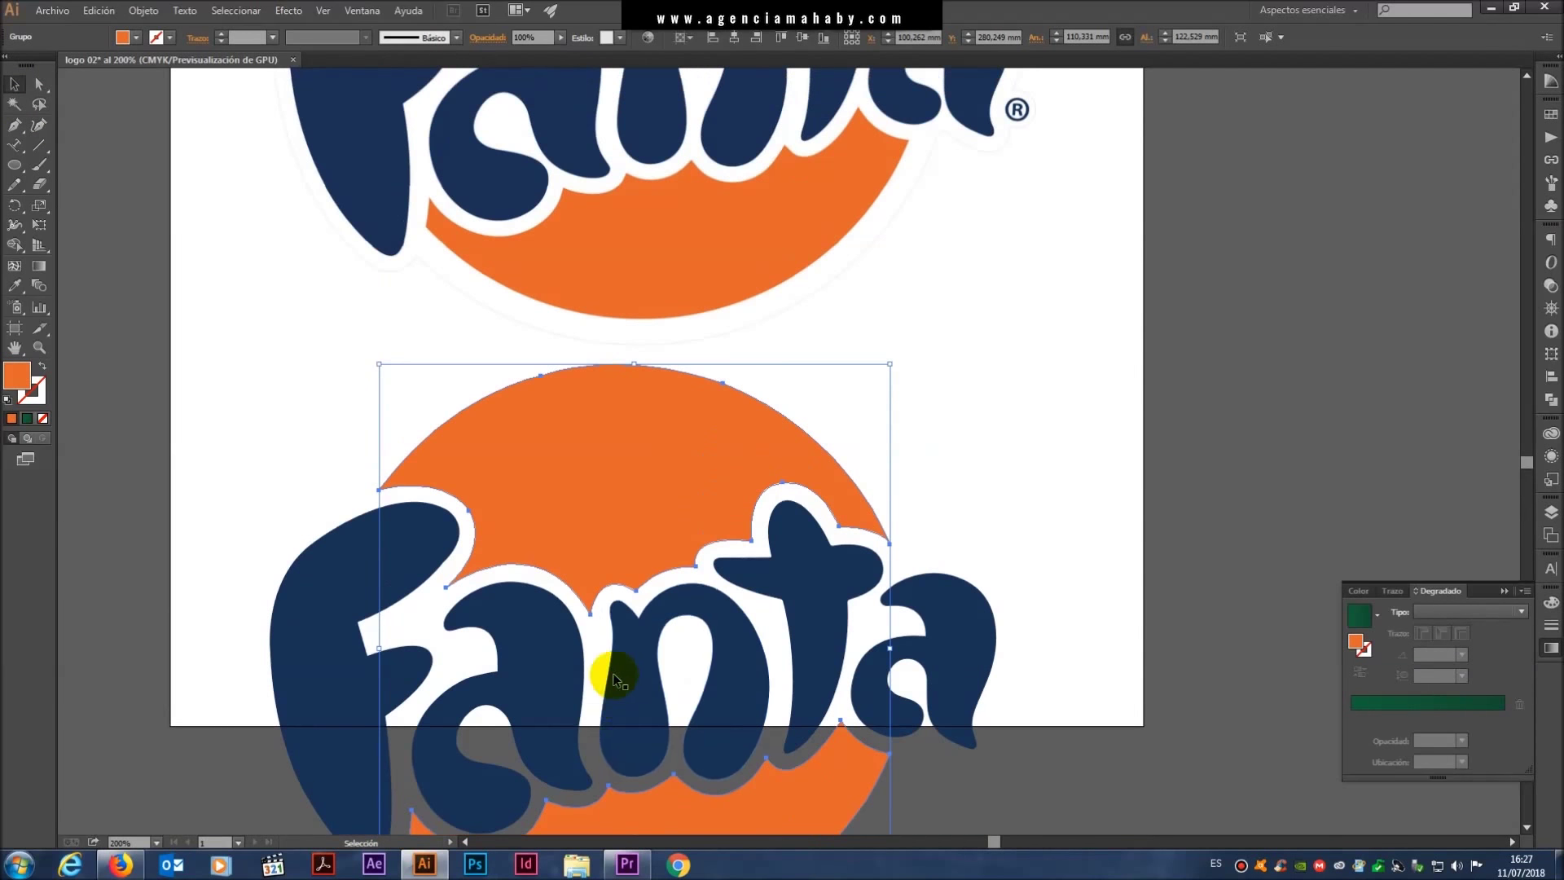
{"action": "left_click", "coordinate": [421, 542], "text": "shift"}
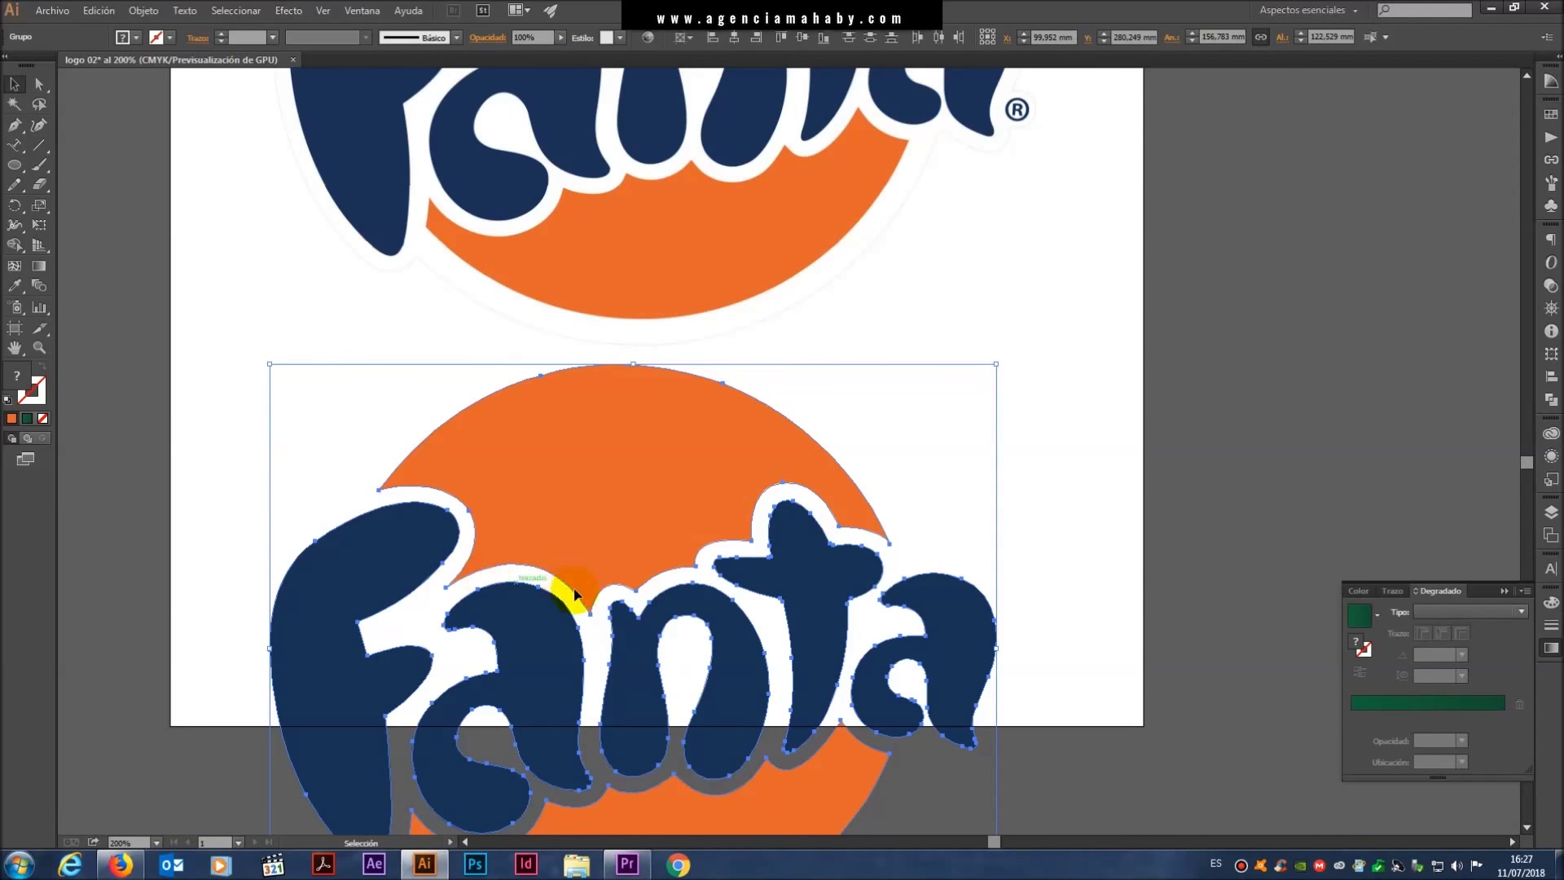
{"action": "scroll", "coordinate": [574, 591], "scroll_direction": "up", "scroll_amount": 5}
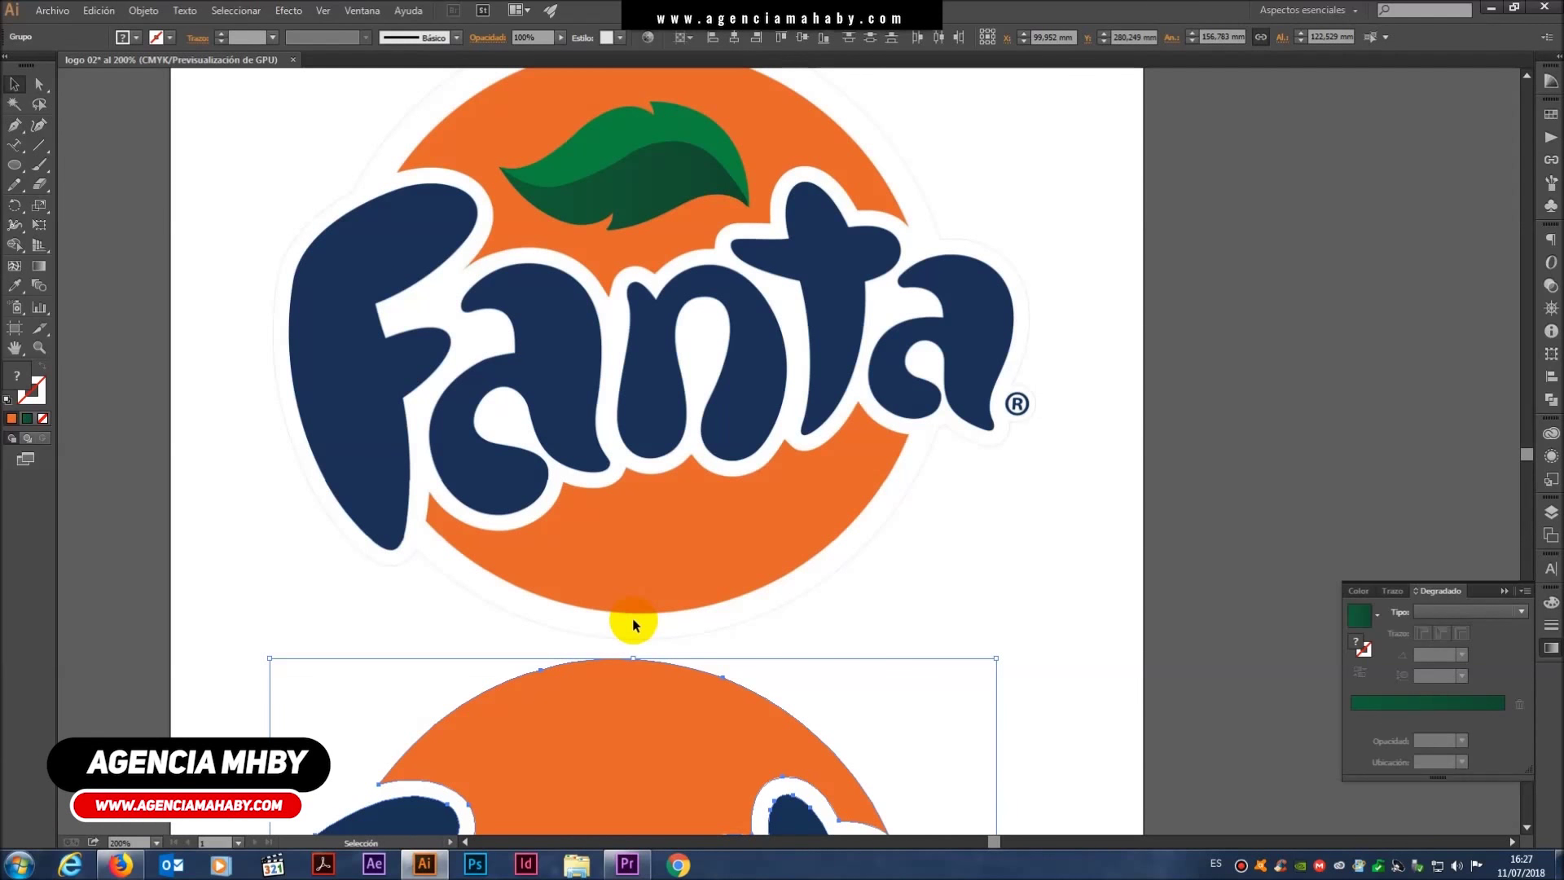
{"action": "mouse_move", "coordinate": [646, 436]}
{"action": "left_mouse_down"}
{"action": "mouse_move", "coordinate": [628, 547]}
{"action": "mouse_move", "coordinate": [623, 464]}
{"action": "left_mouse_up"}
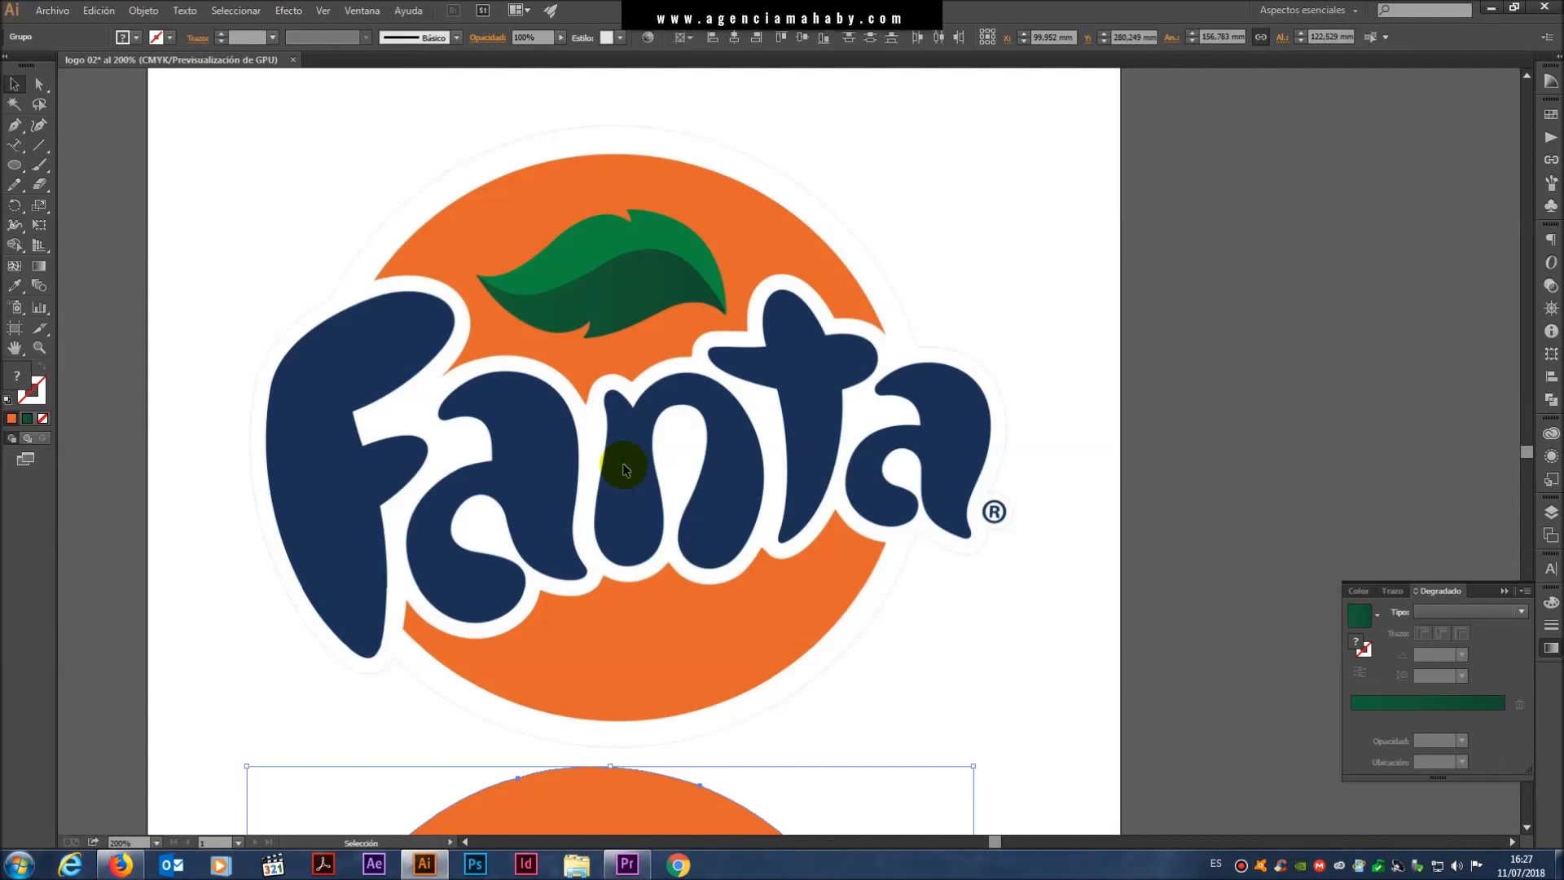
{"action": "left_click_drag", "start_coordinate": [597, 807], "coordinate": [615, 216]}
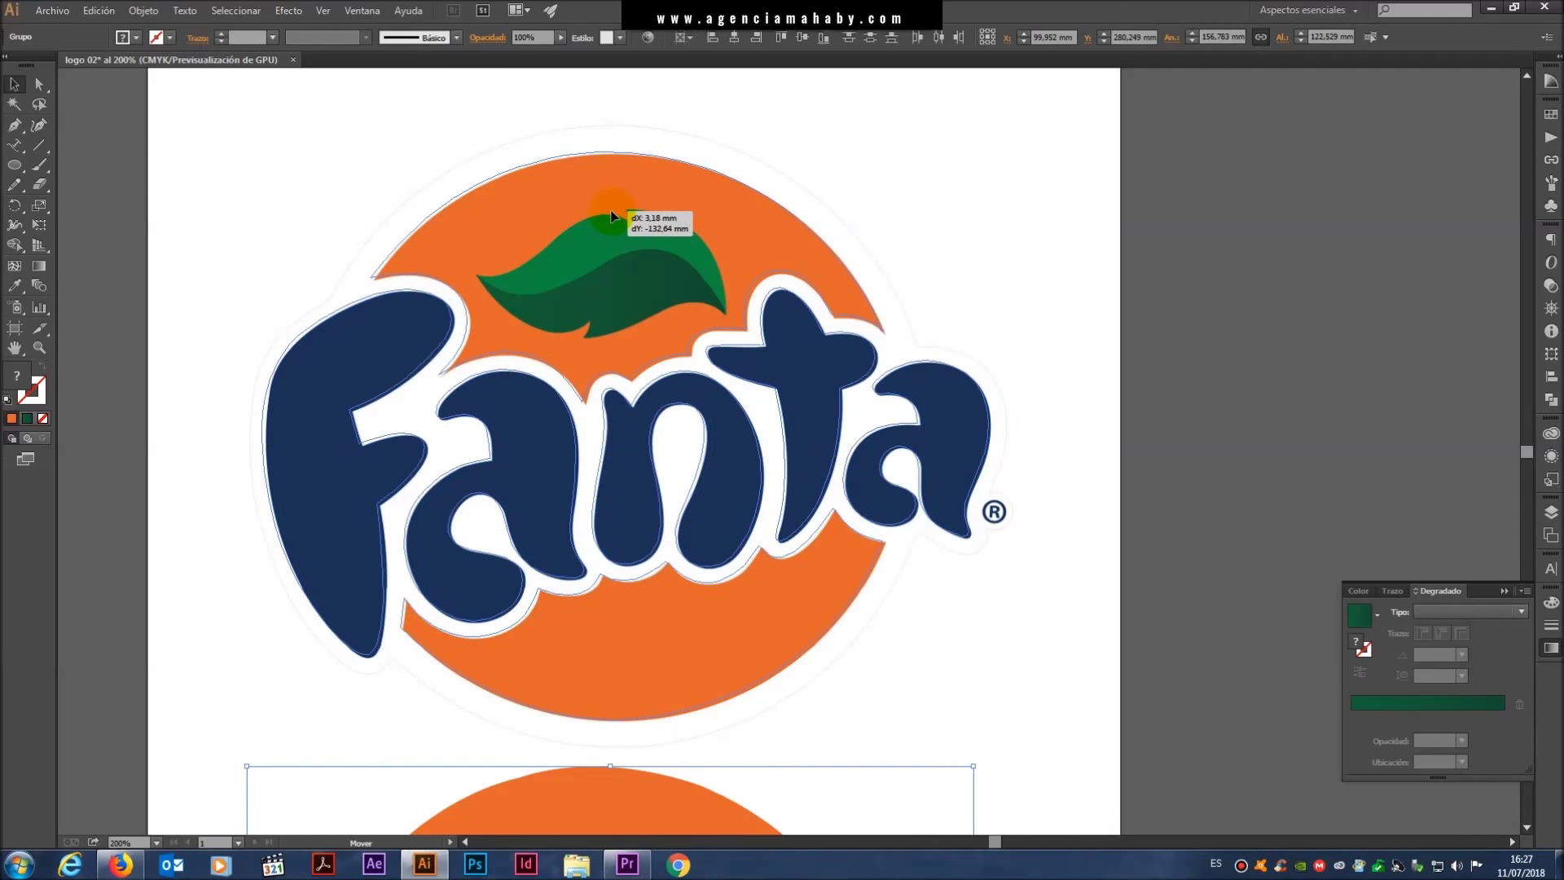
{"action": "left_click_drag", "start_coordinate": [615, 216], "coordinate": [613, 212]}
{"action": "left_click", "coordinate": [955, 147]}
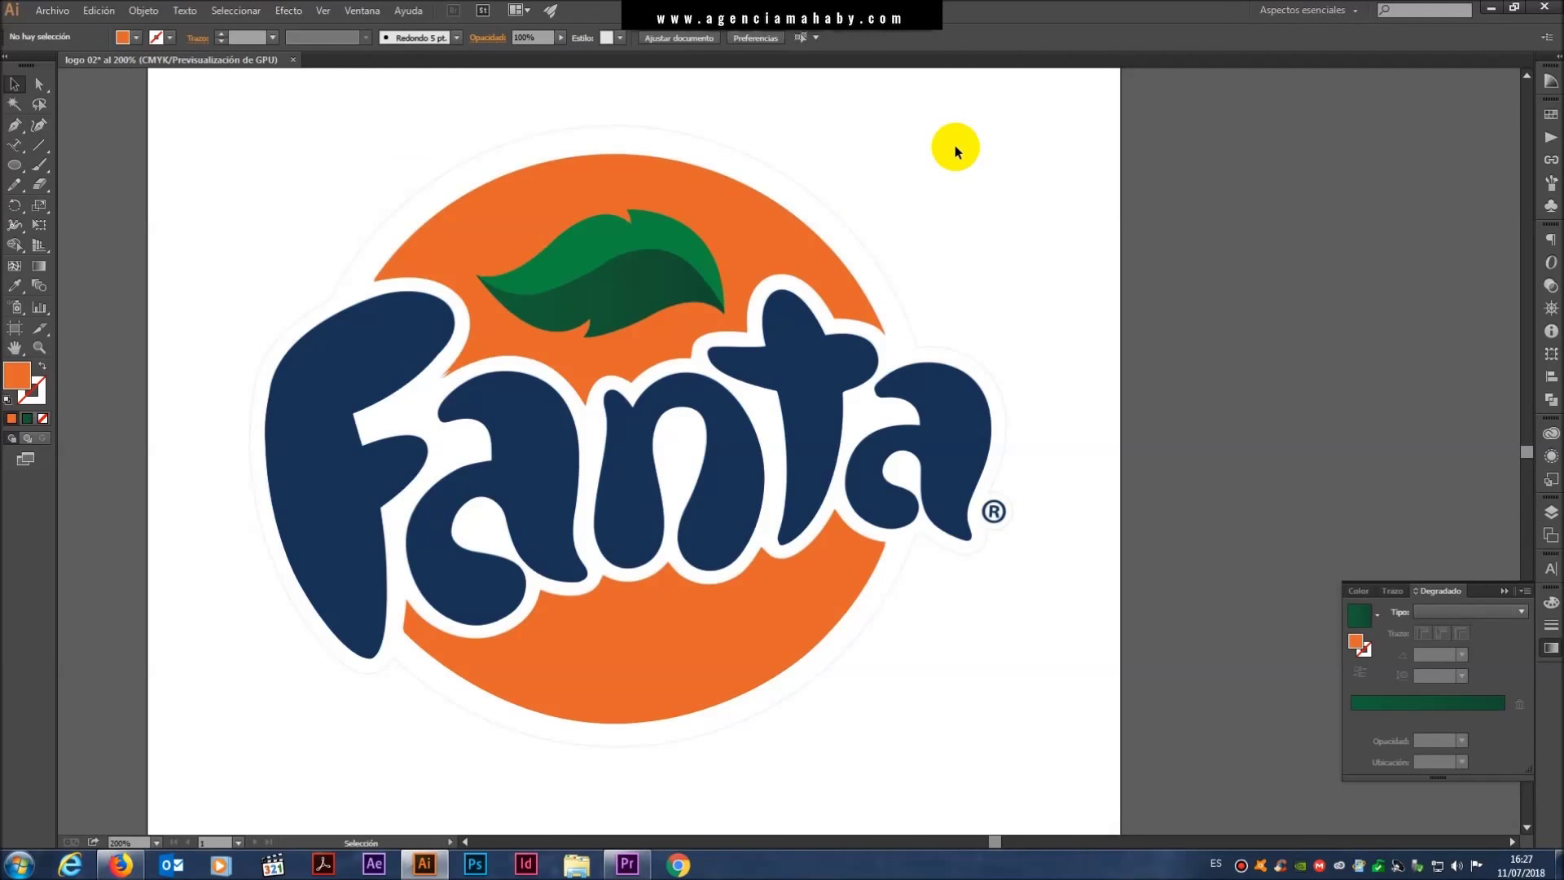
- Fit the artboard in view, then group the leaf, orange logo shape and Fanta letters
{"action": "key", "text": "a"}
{"action": "key", "text": "ctrl+0"}
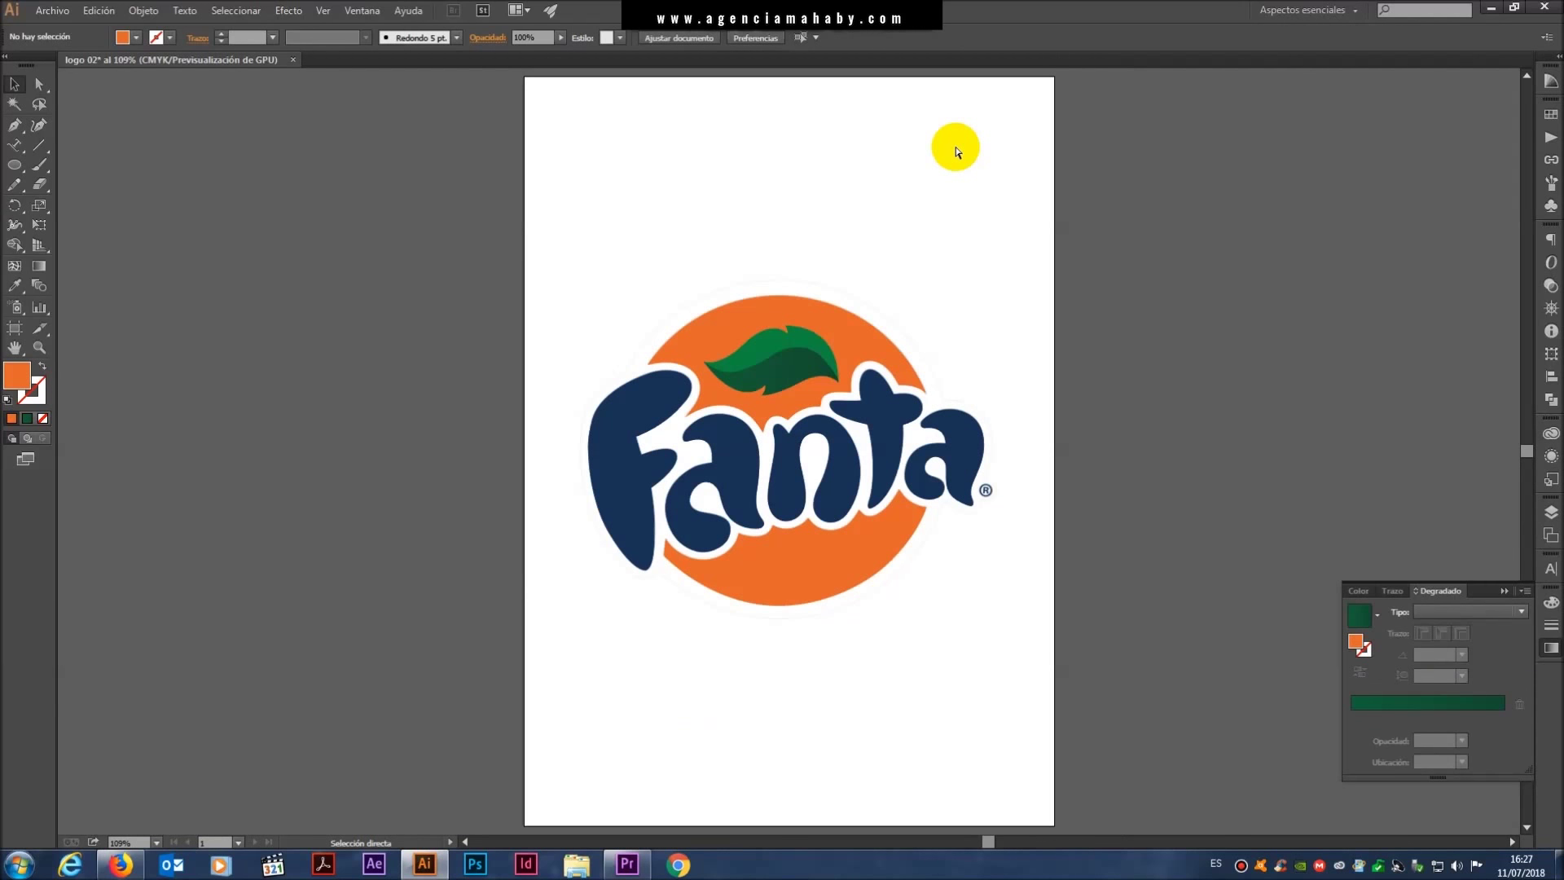
{"action": "key", "text": "v"}
{"action": "left_click", "coordinate": [780, 354]}
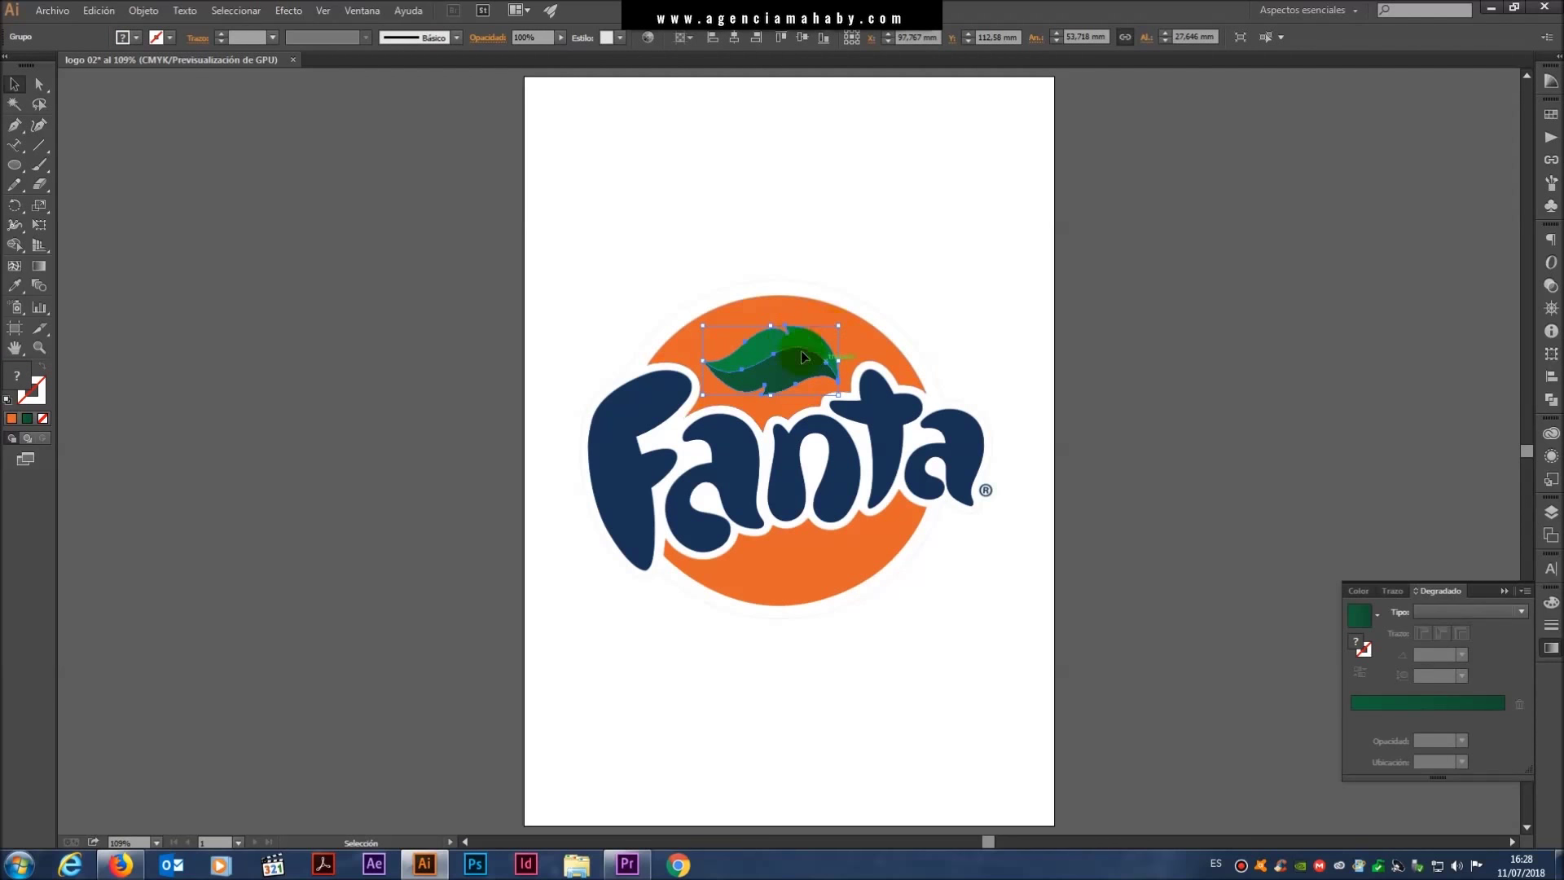
{"action": "left_click", "coordinate": [788, 308], "text": "shift"}
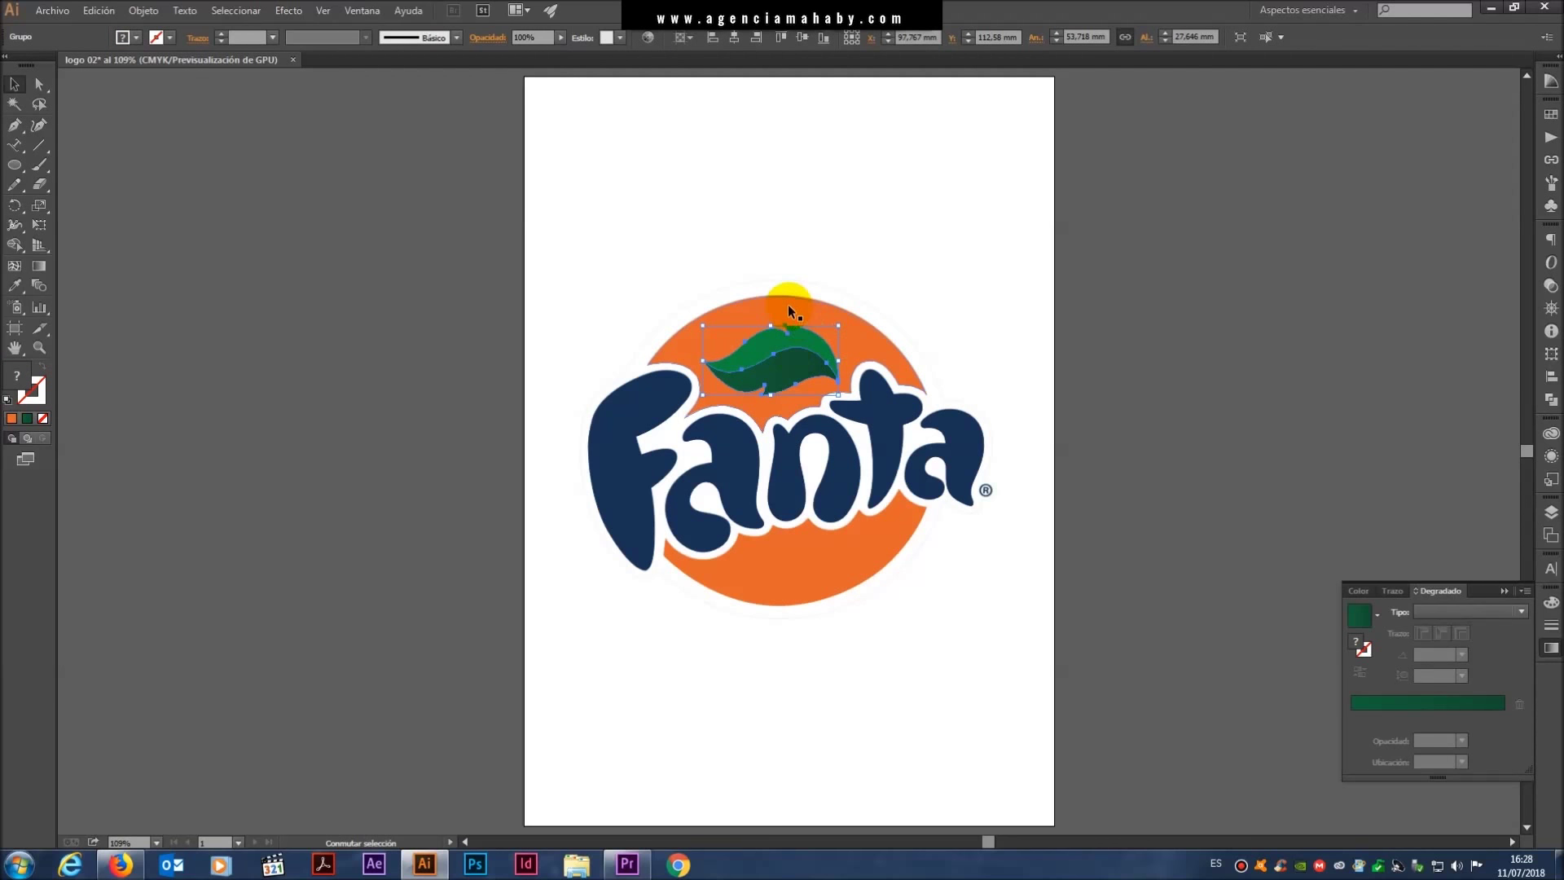
{"action": "left_click", "coordinate": [665, 389], "text": "shift"}
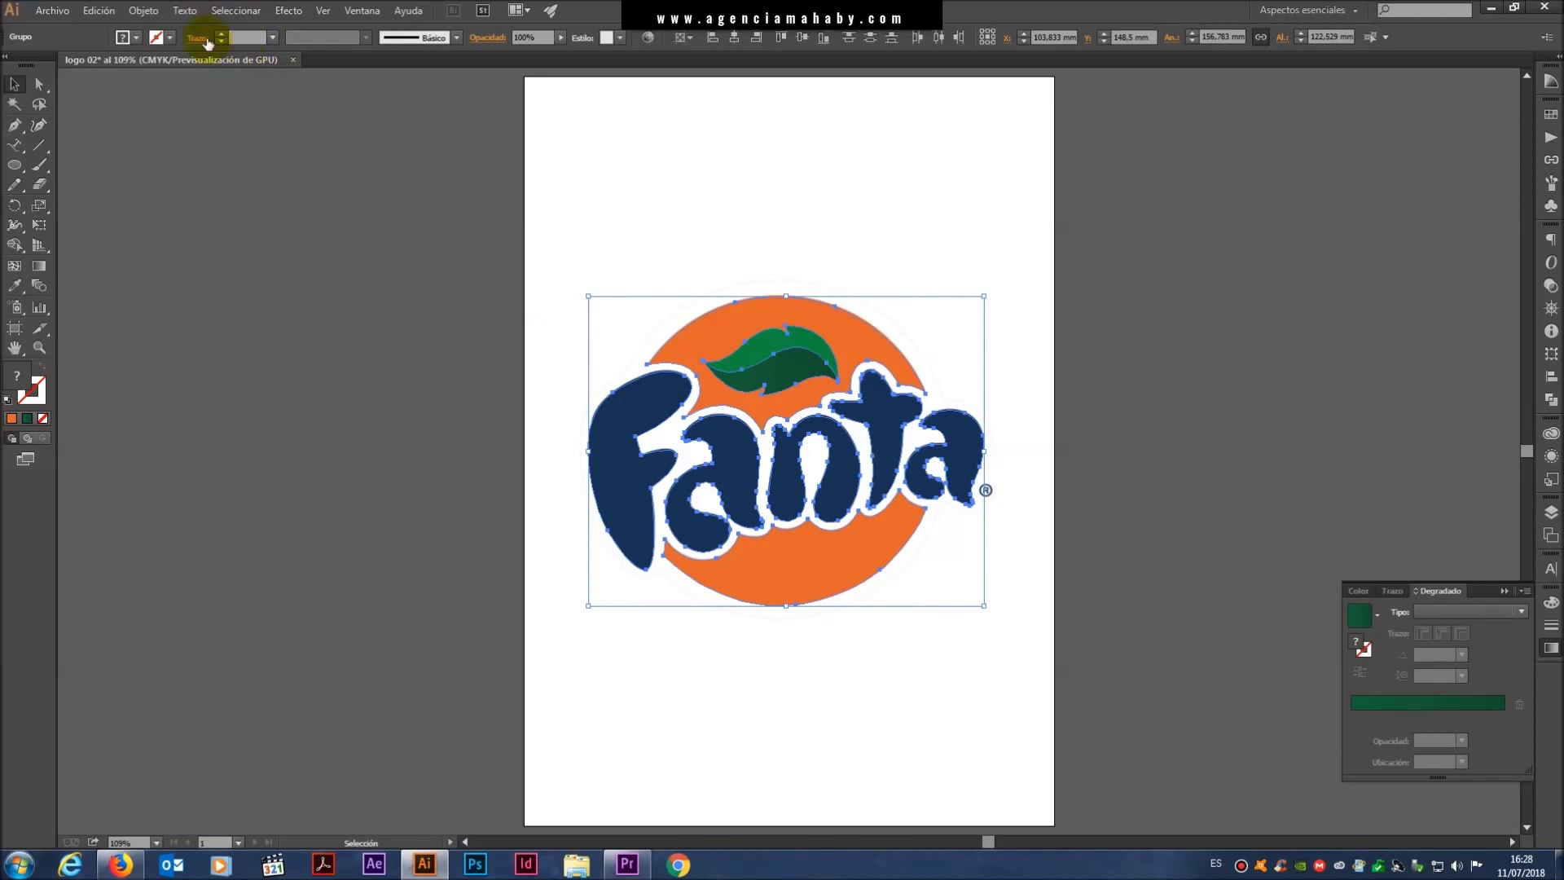
{"action": "left_click", "coordinate": [143, 11]}
{"action": "left_click", "coordinate": [184, 71]}
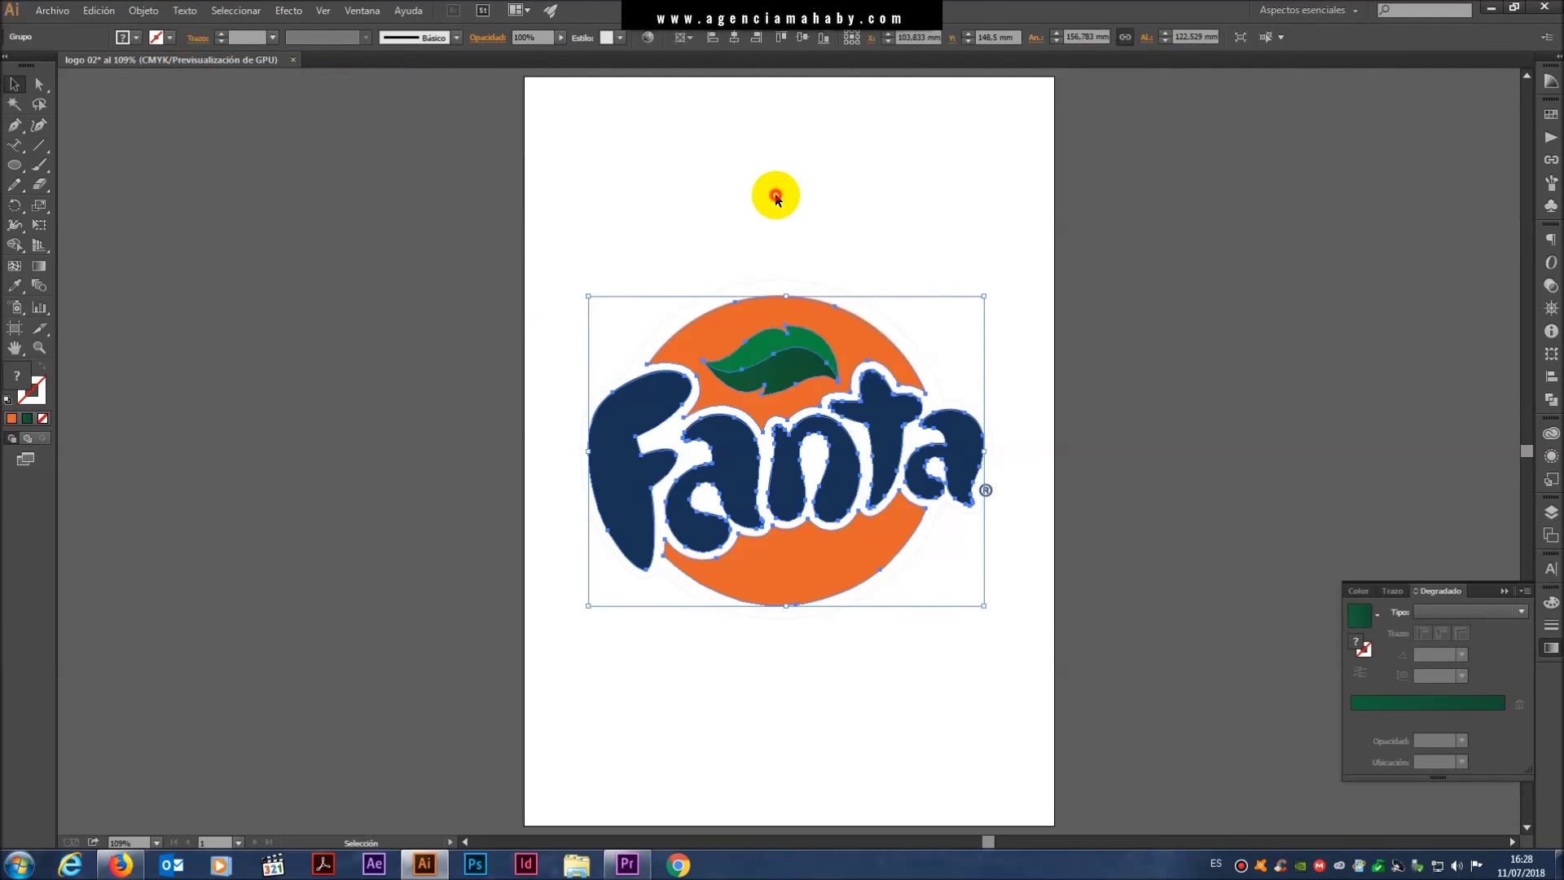
- Drag the grouped logo down below the reference image and deselect it
{"action": "left_click_drag", "start_coordinate": [815, 383], "coordinate": [809, 570]}
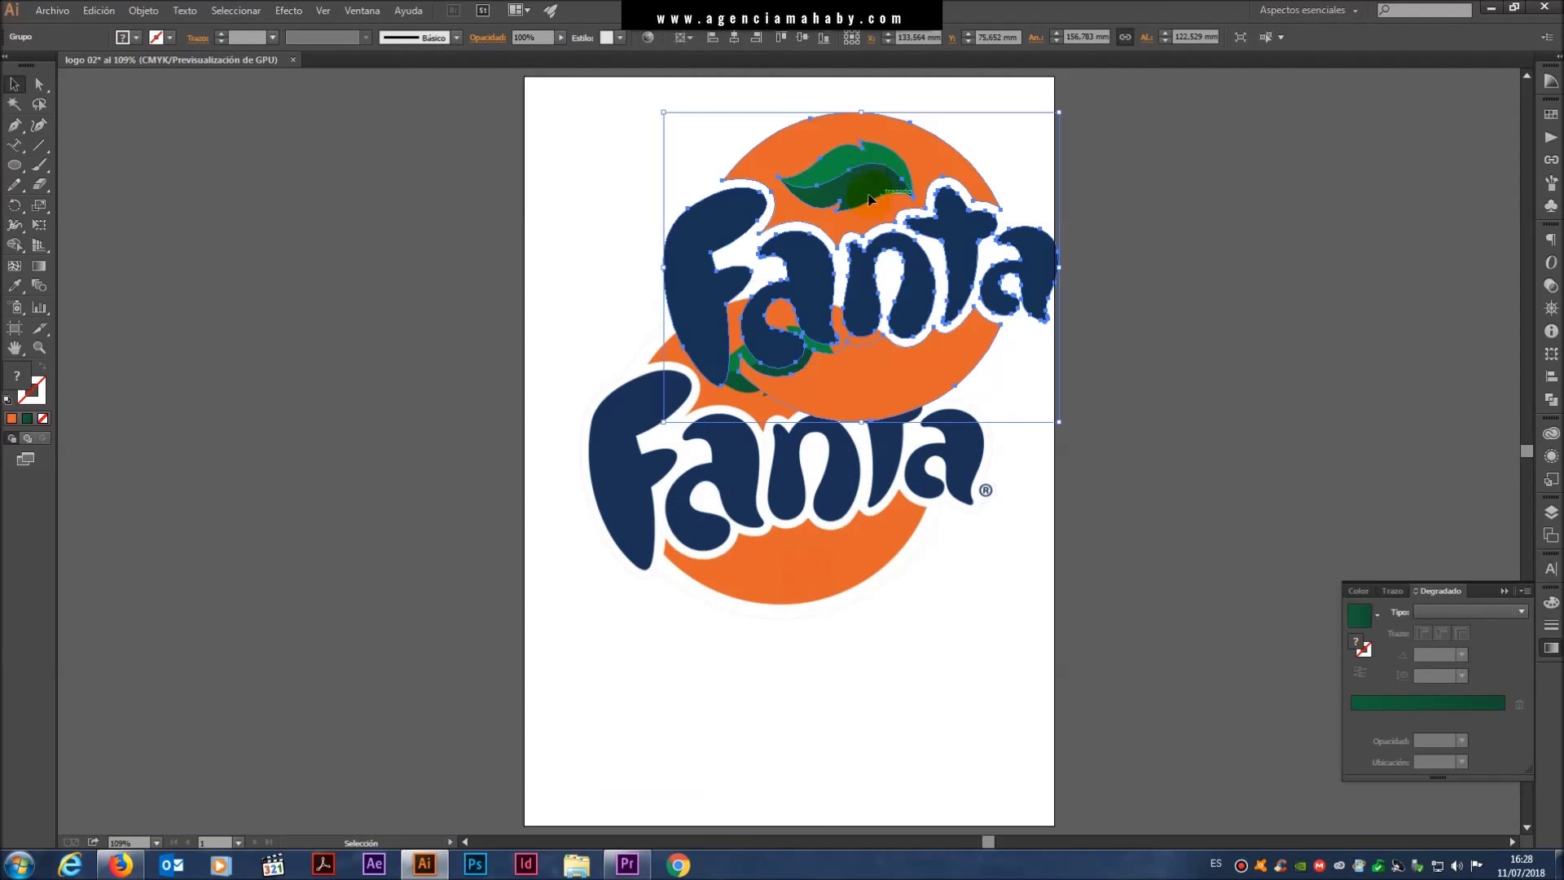
{"action": "left_click_drag", "start_coordinate": [809, 570], "coordinate": [813, 551]}
{"action": "key", "text": "ctrl+shift+a"}
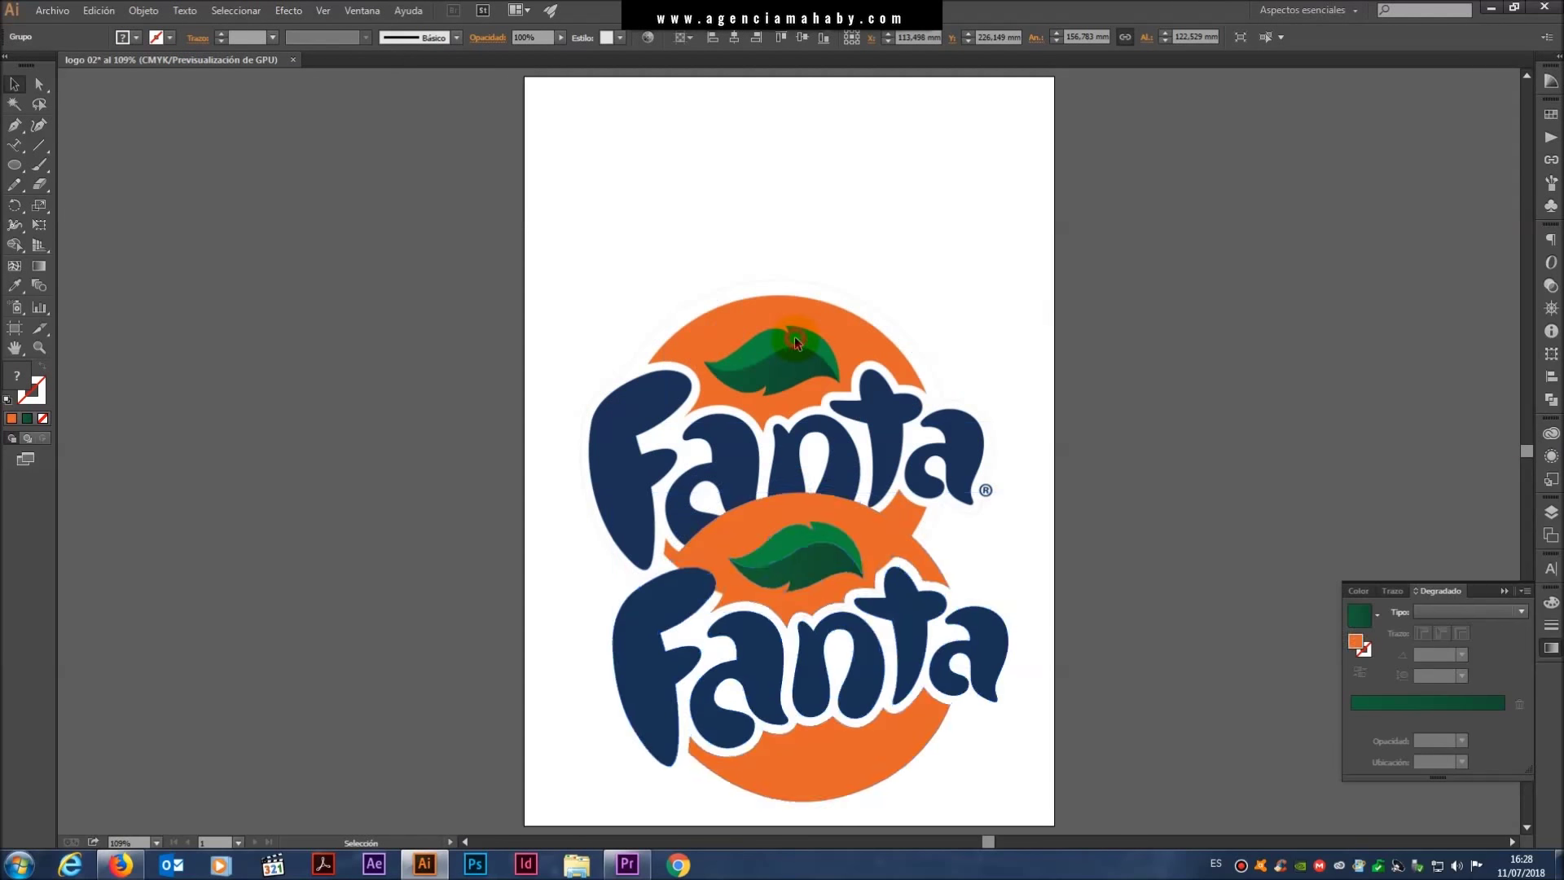
- Unlock all objects and delete the reference image
{"action": "left_click", "coordinate": [144, 11]}
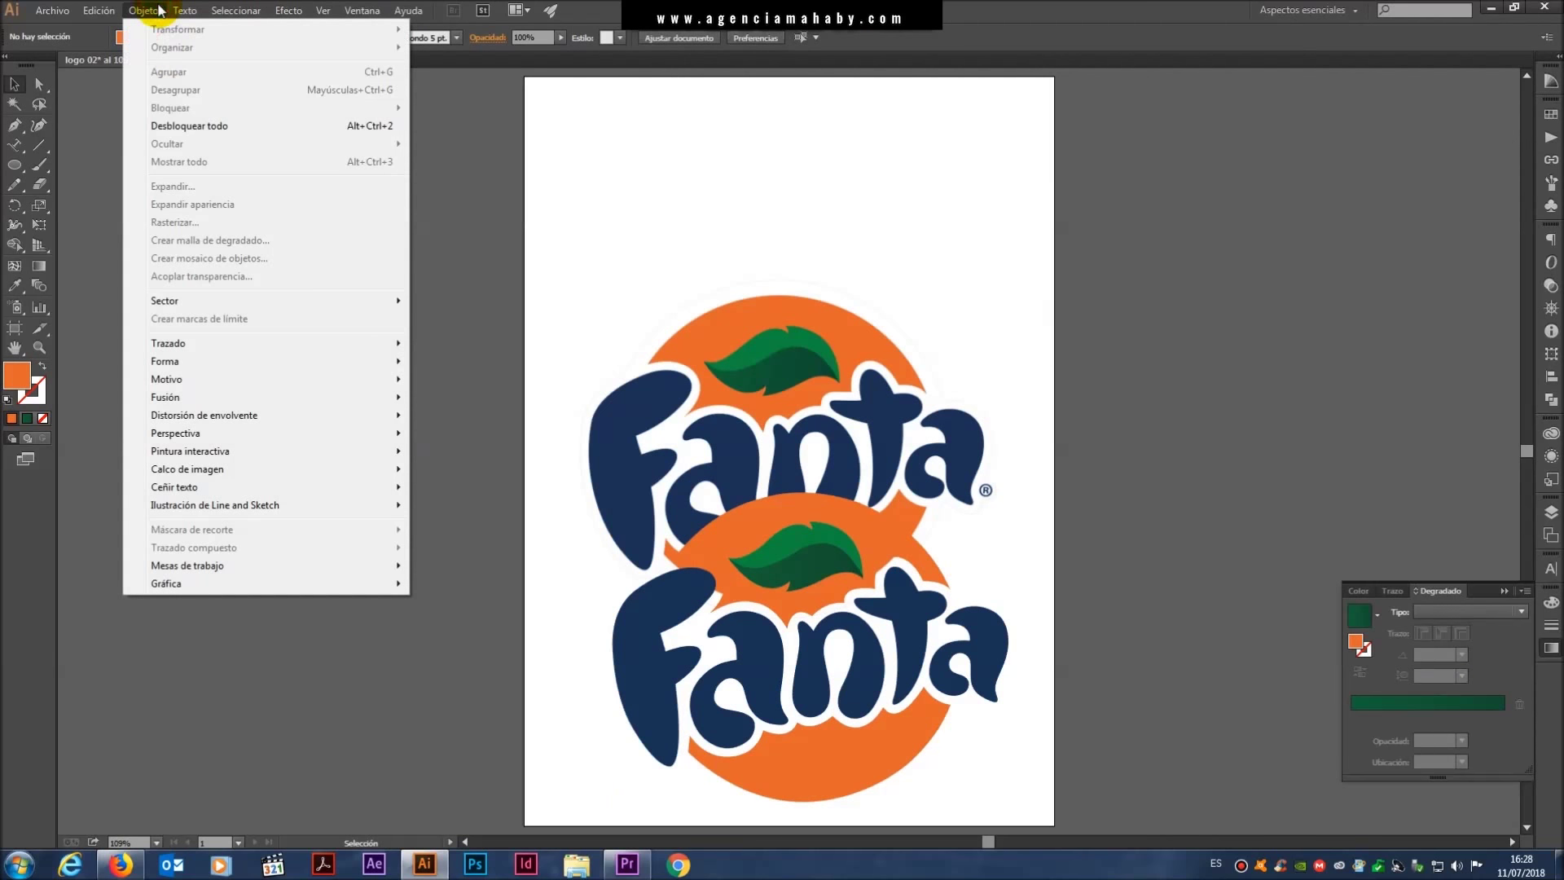
{"action": "left_click", "coordinate": [197, 127]}
{"action": "left_click", "coordinate": [841, 180]}
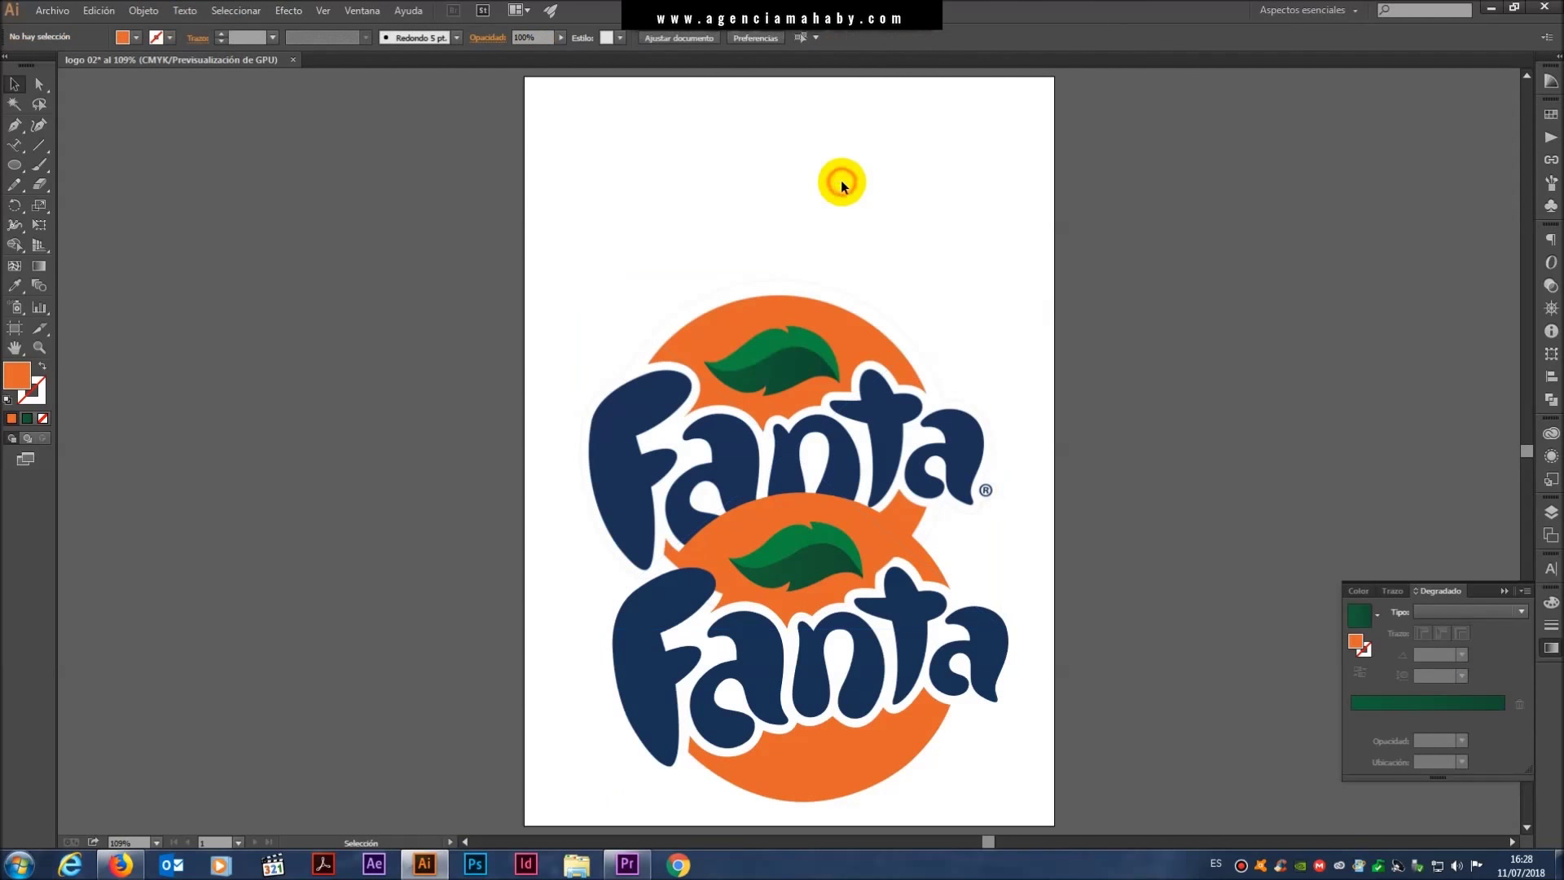
{"action": "left_click", "coordinate": [775, 329]}
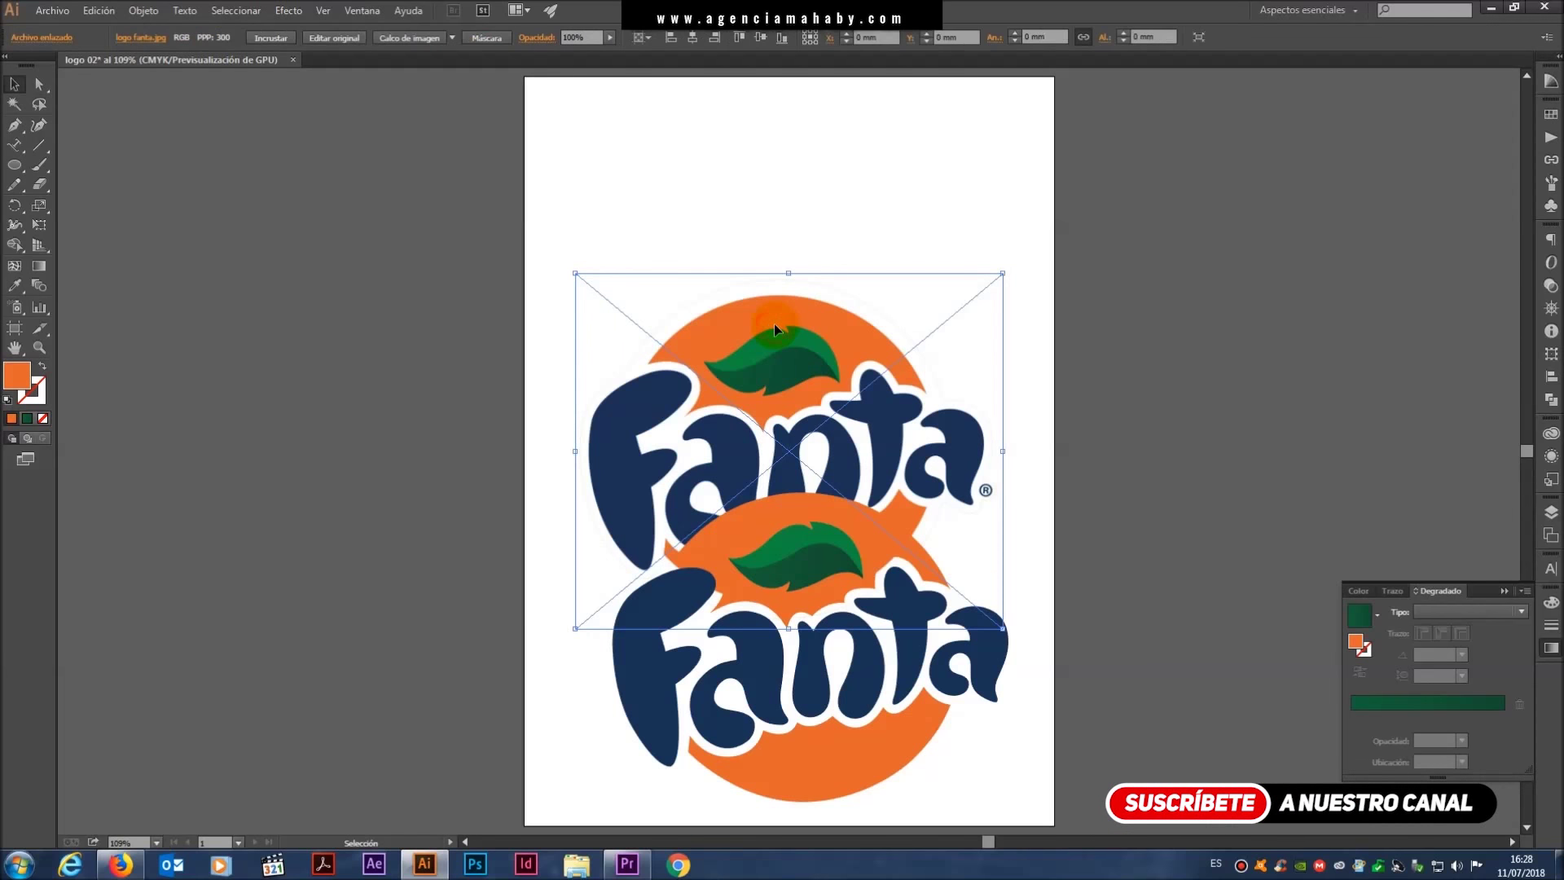
{"action": "key", "text": "Delete"}
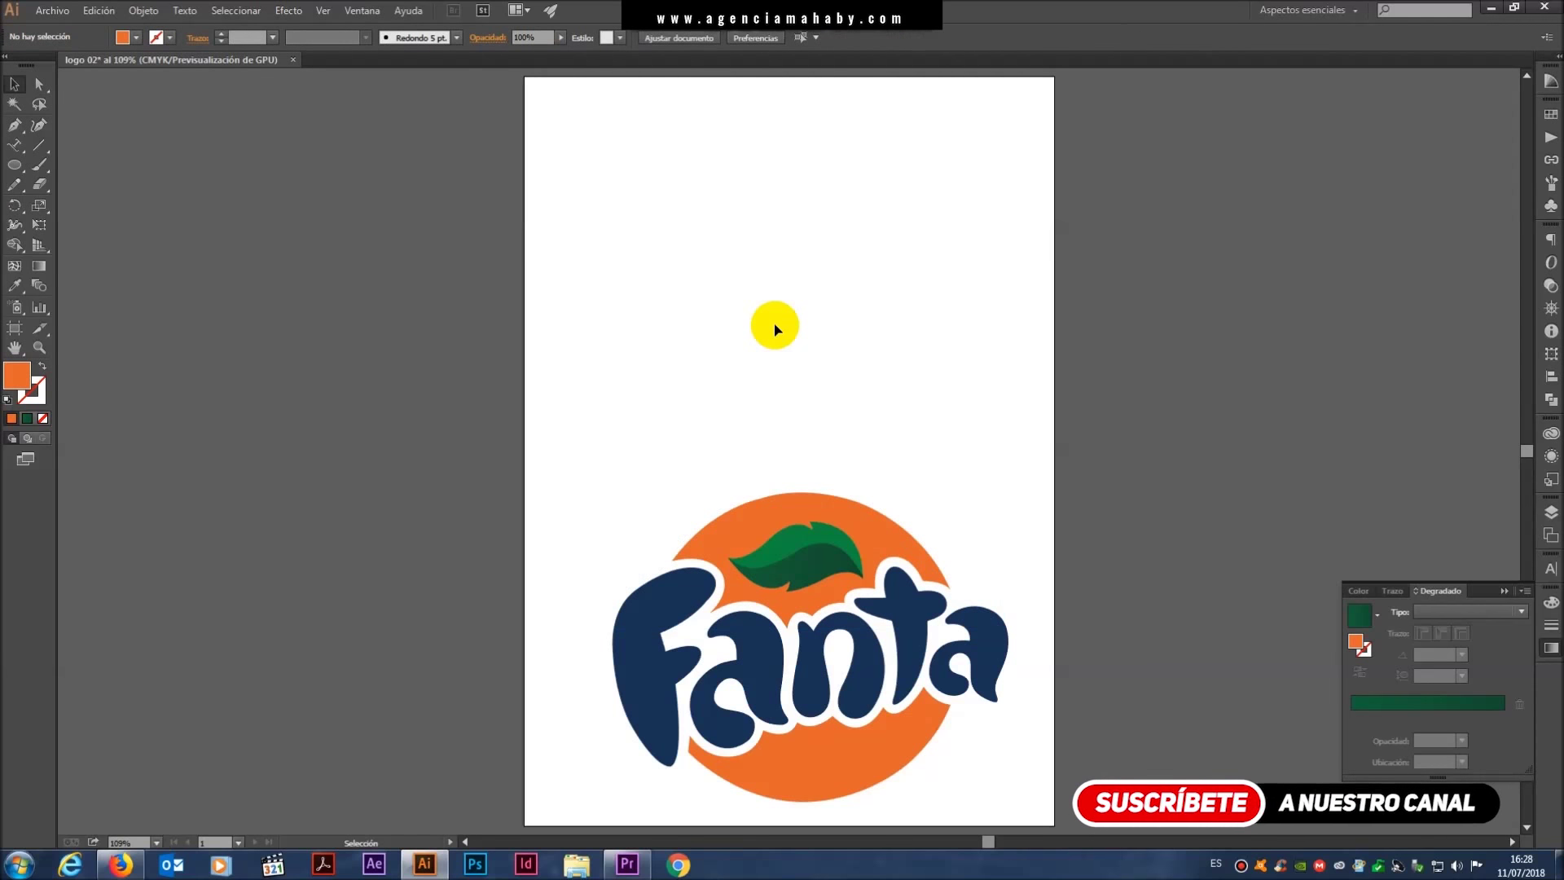
- Center the vector Fanta logo horizontally and vertically on the artboard, then deselect it
{"action": "left_click", "coordinate": [823, 581]}
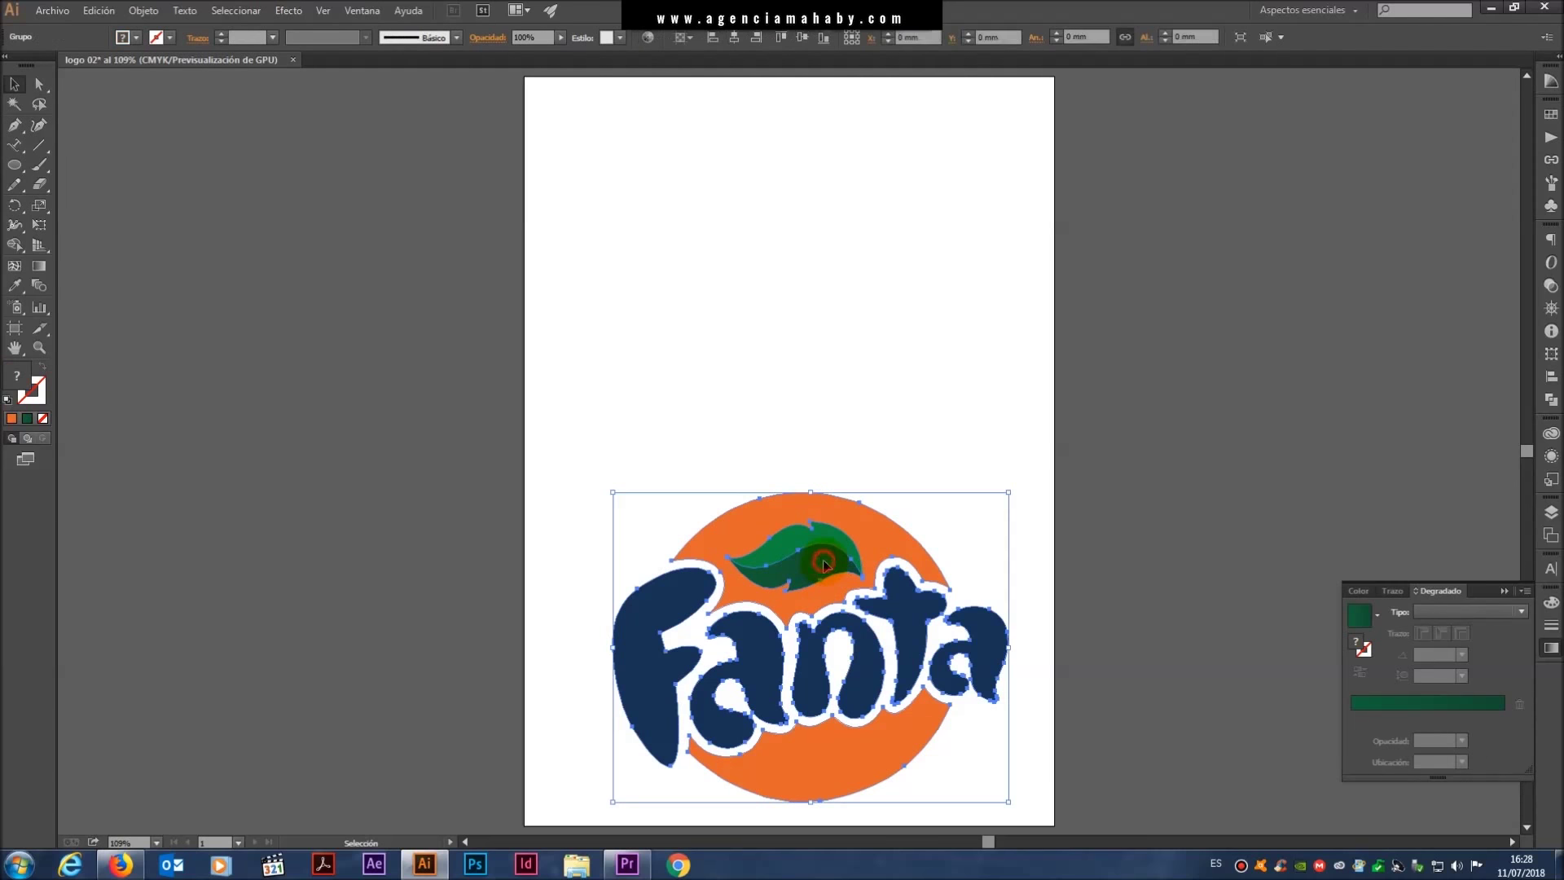
{"action": "left_click", "coordinate": [734, 37]}
{"action": "left_click", "coordinate": [802, 37]}
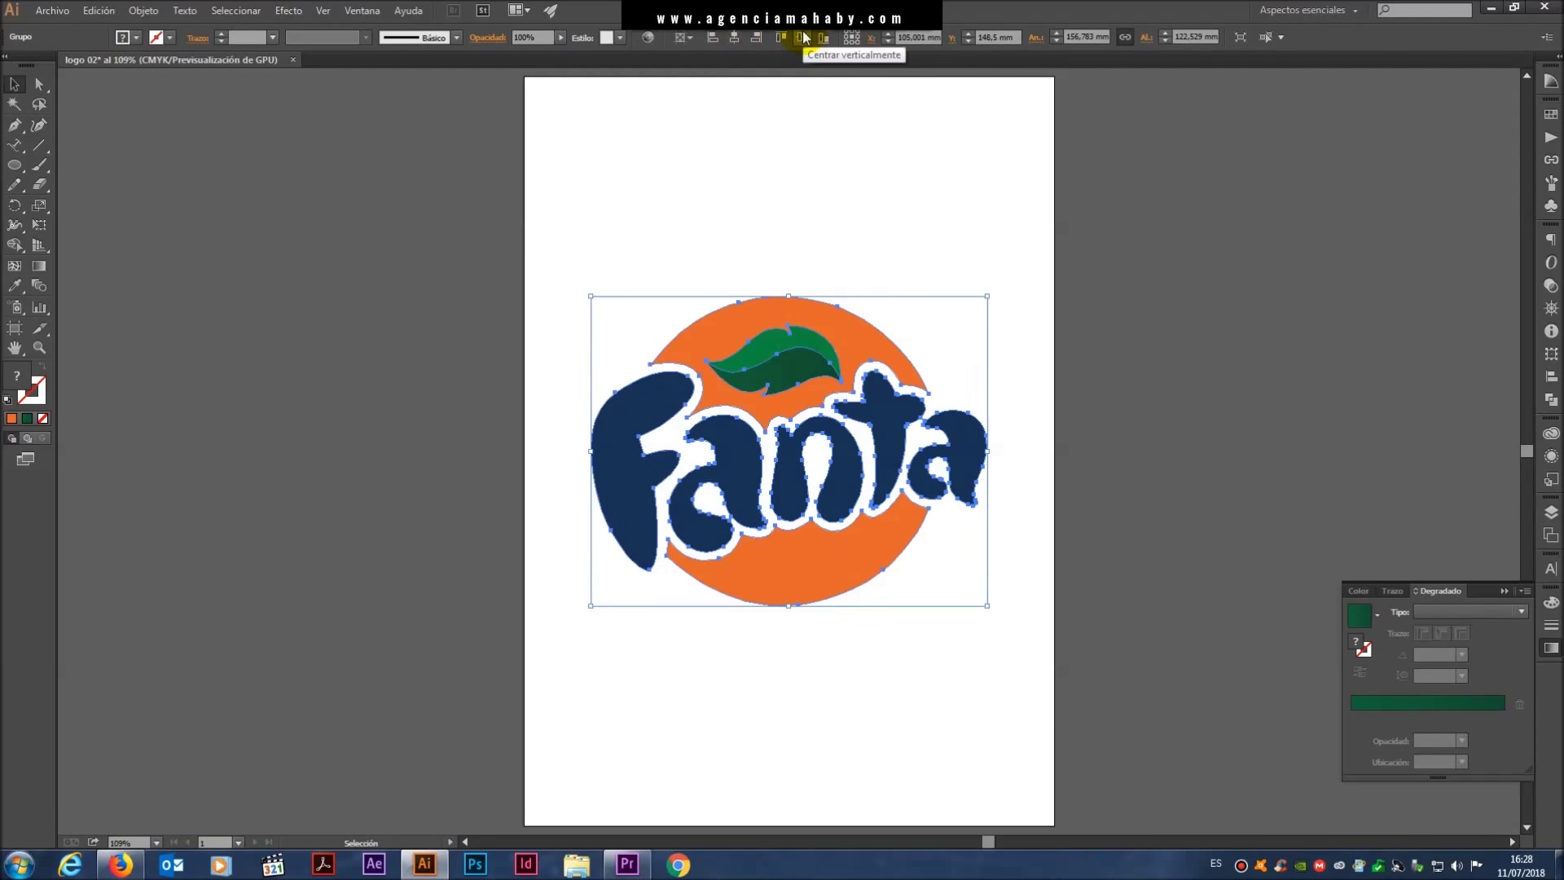
{"action": "left_click", "coordinate": [815, 136]}
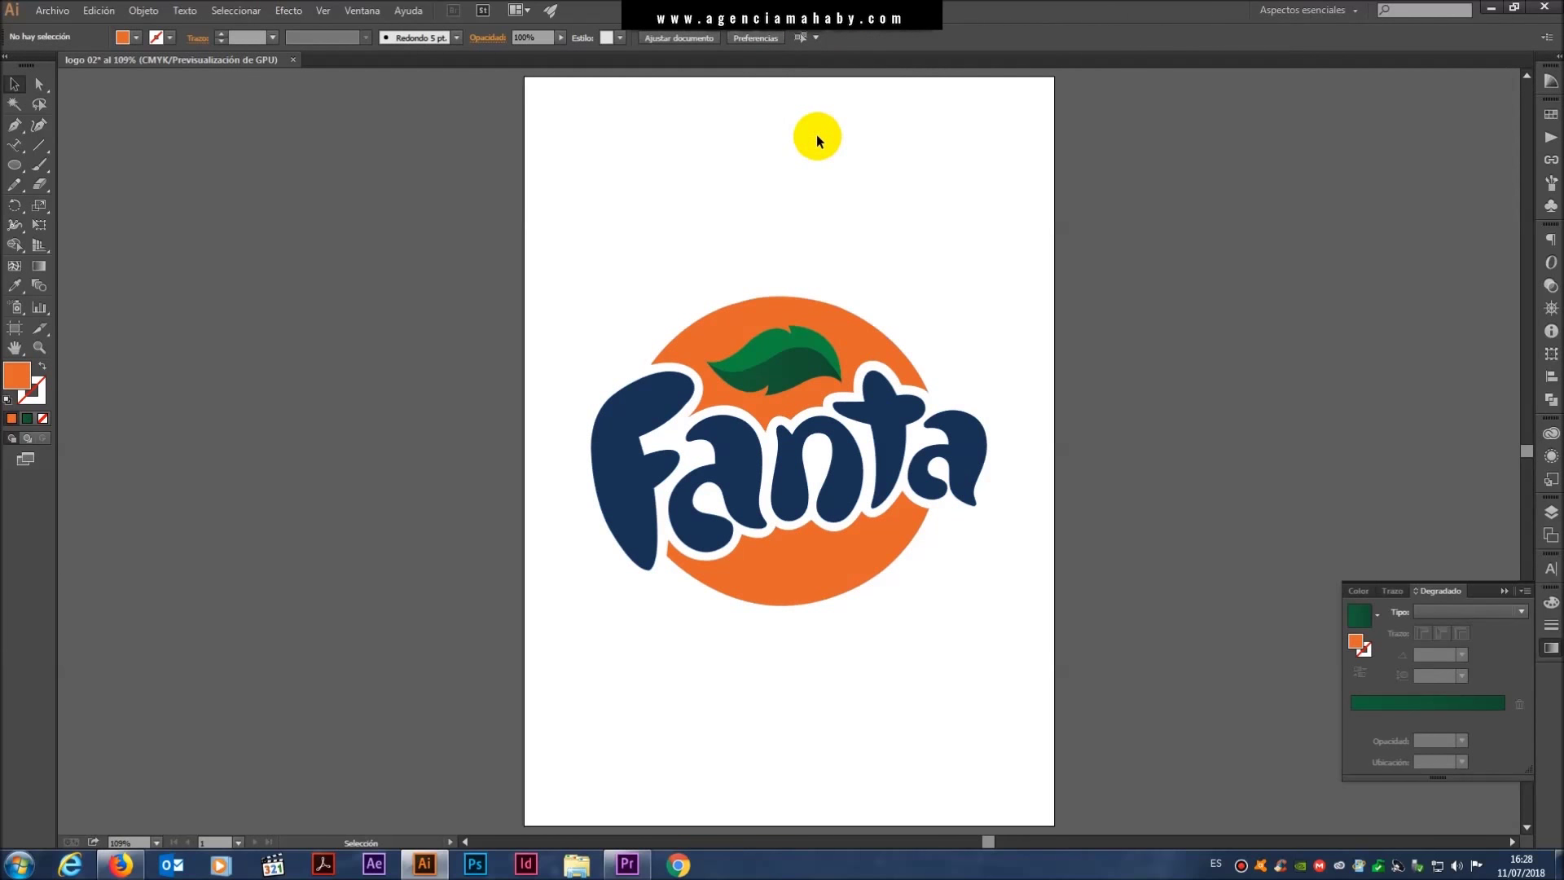
{"action": "left_click", "coordinate": [65, 9]}
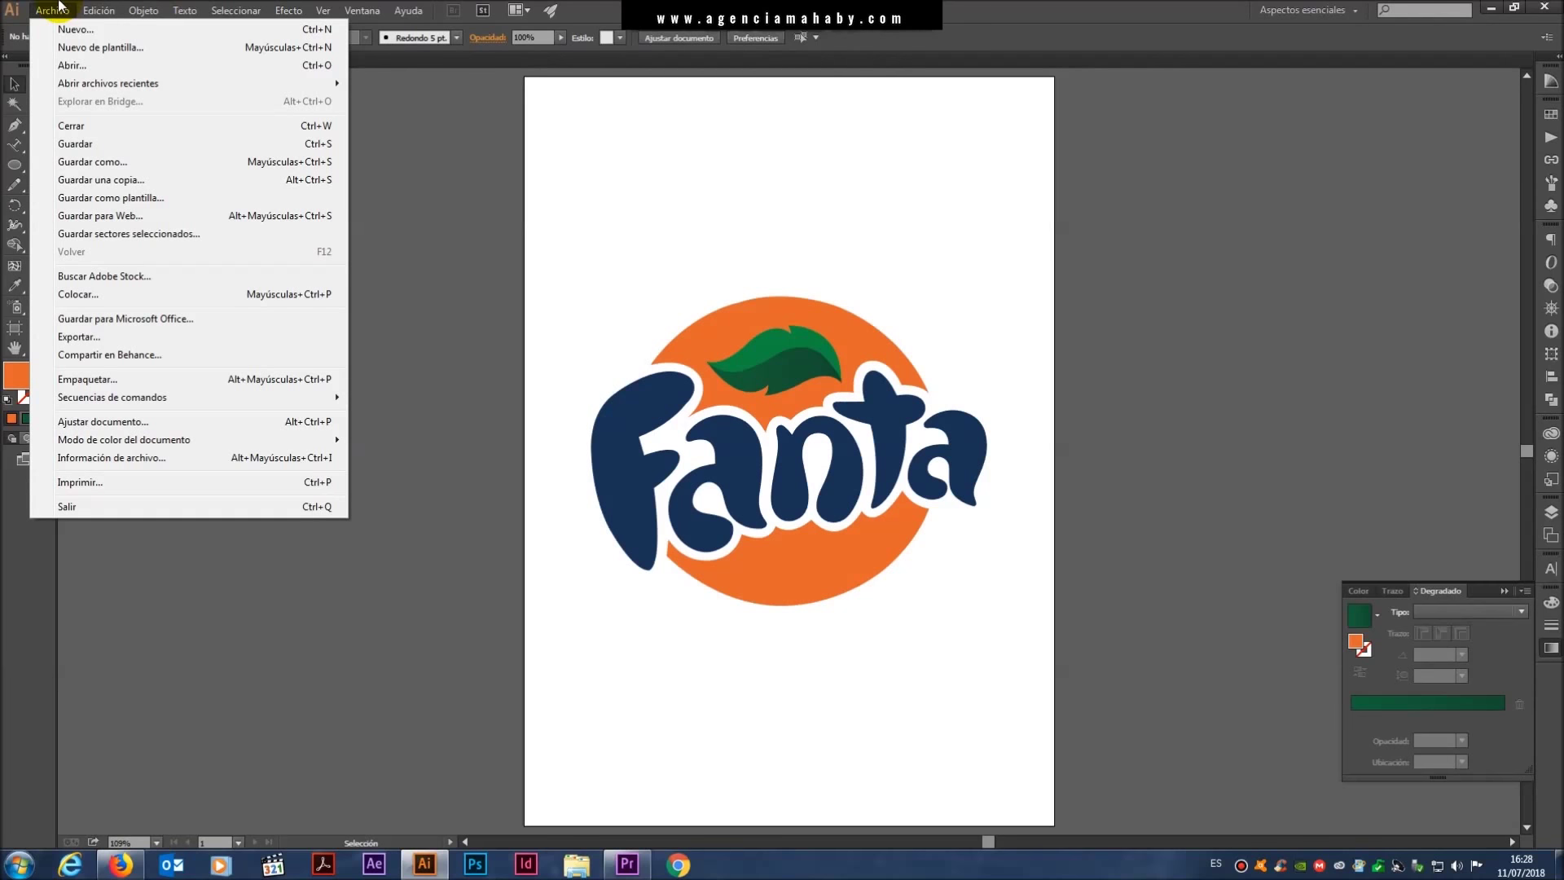
- Save the document as an Adobe Illustrator file named 'diseño logo fanta'
{"action": "left_click", "coordinate": [92, 145]}
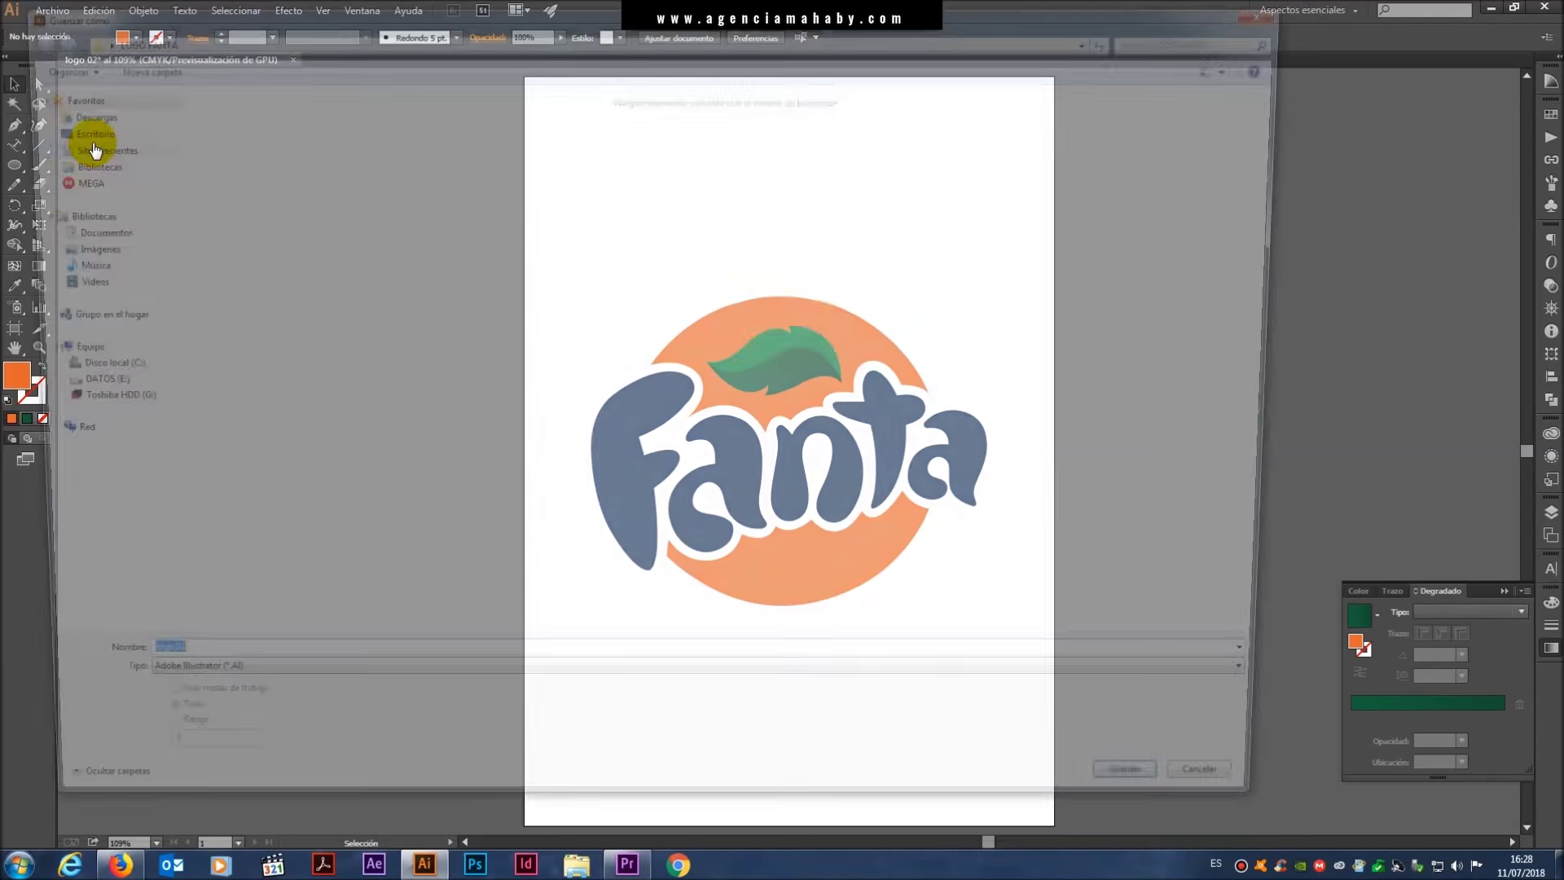
{"action": "type", "text": "log"}
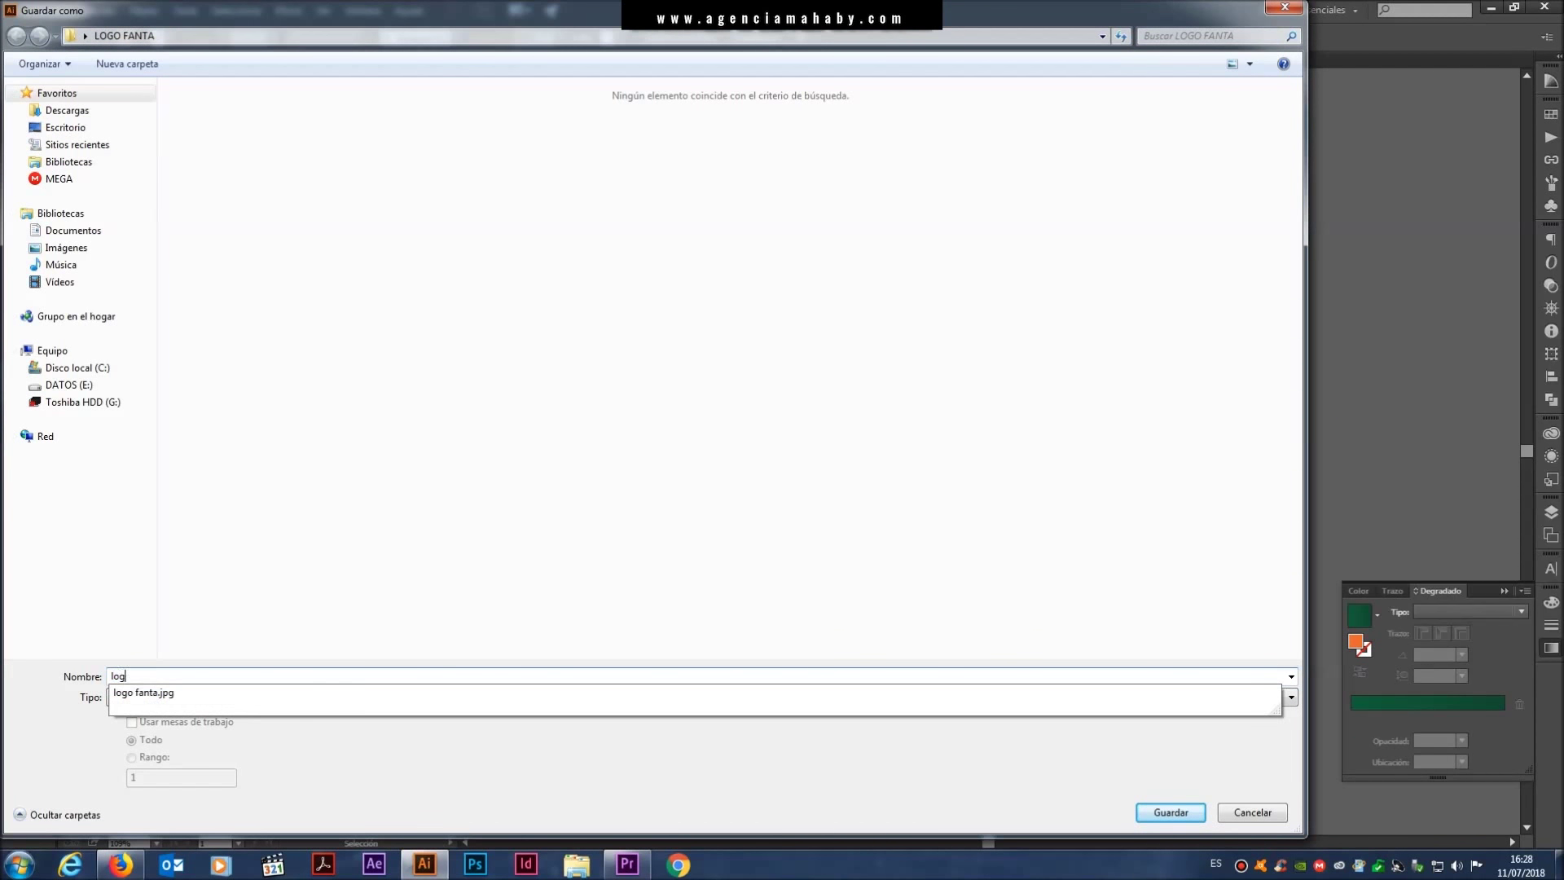
{"action": "type", "text": "o fanta"}
{"action": "key", "text": "BackSpace"}
{"action": "key", "text": "BackSpace"}
{"action": "key", "text": "BackSpace"}
{"action": "type", "text": "diseño "}
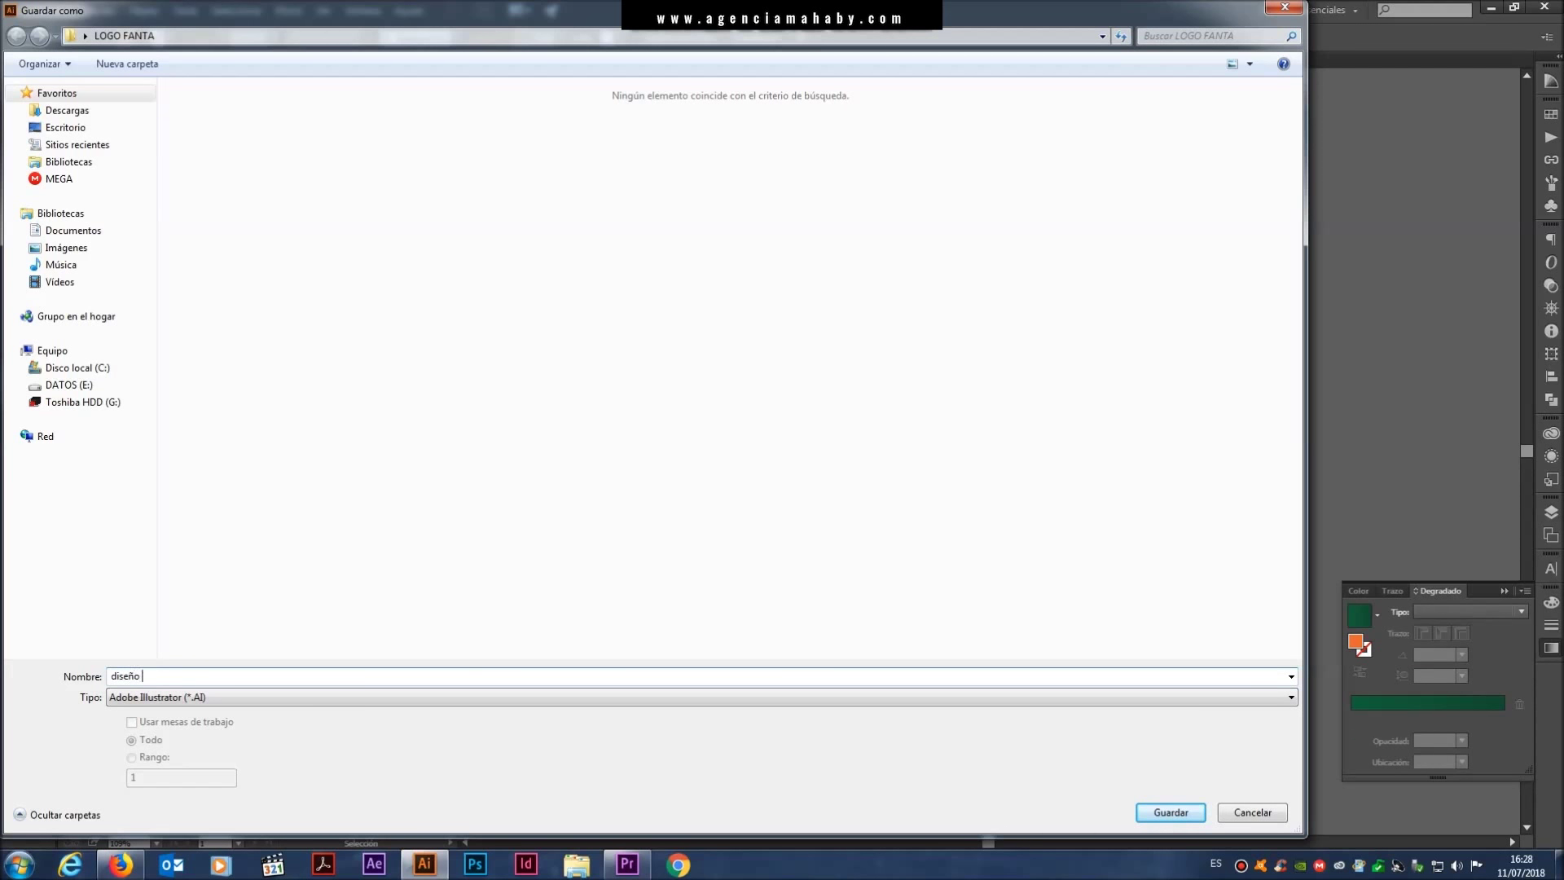
{"action": "type", "text": "logo fanta"}
{"action": "key", "text": "Return"}
{"action": "key", "text": "Return"}
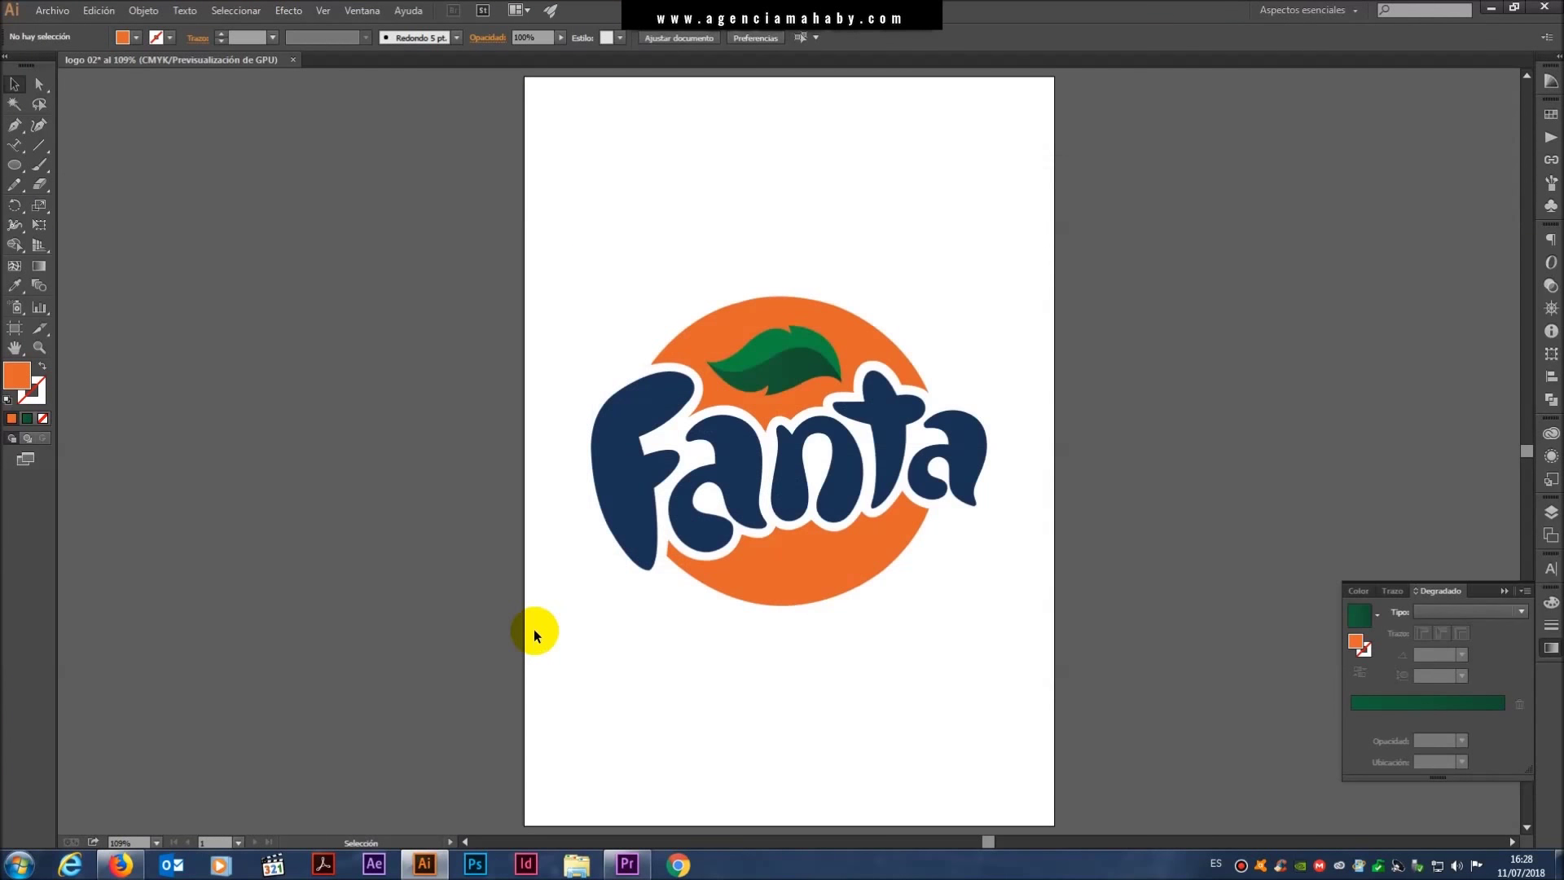
- Zoom in on the finished logo, undo an accidental move, and deselect it
{"action": "left_click", "coordinate": [866, 367]}
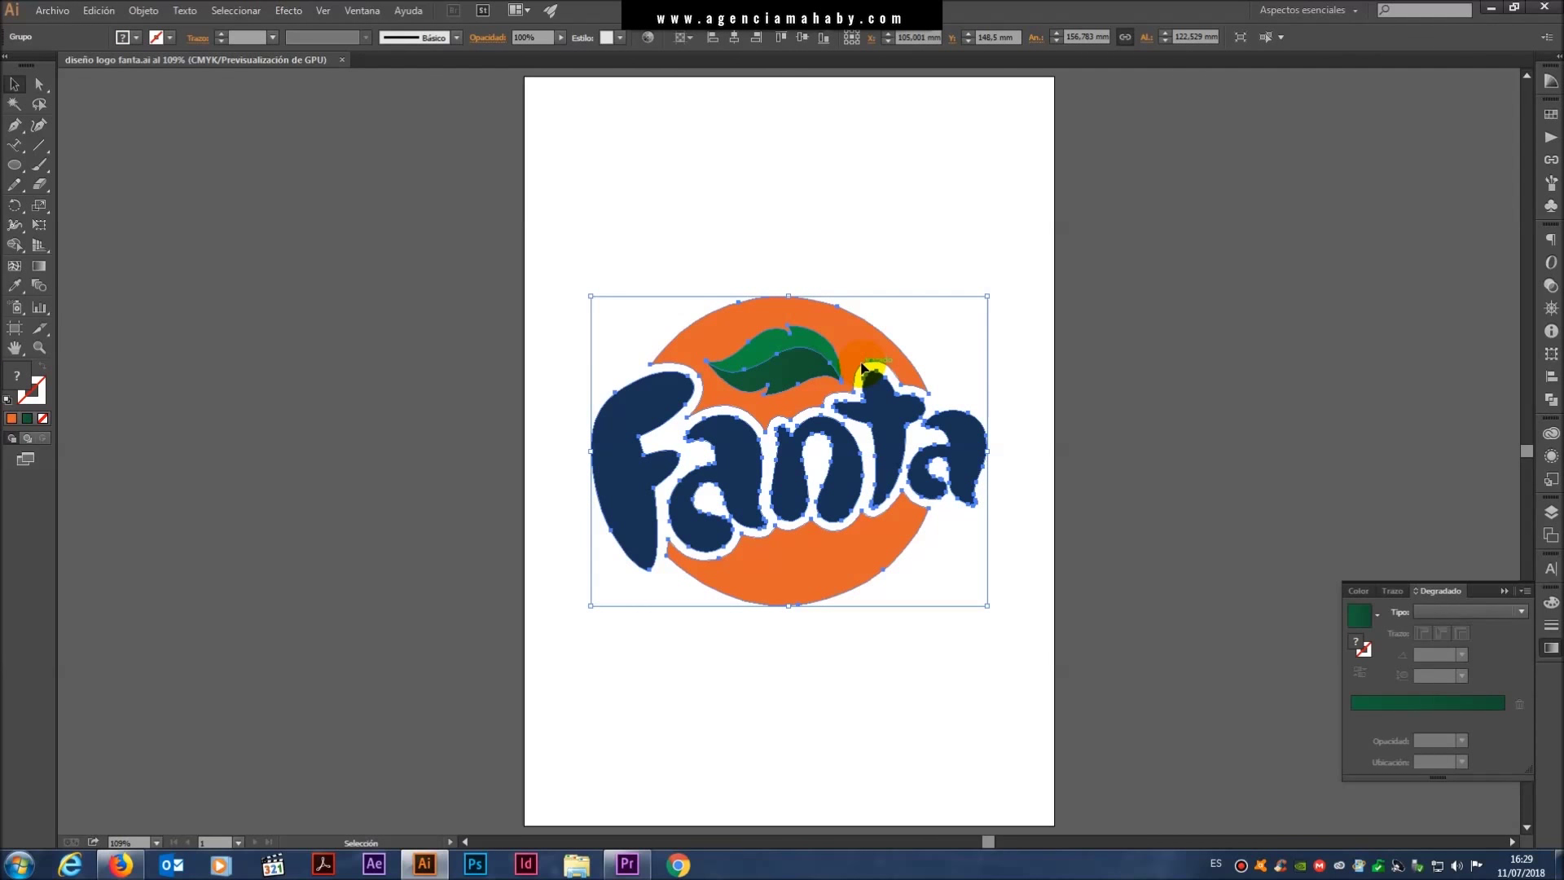
{"action": "left_click", "coordinate": [839, 227]}
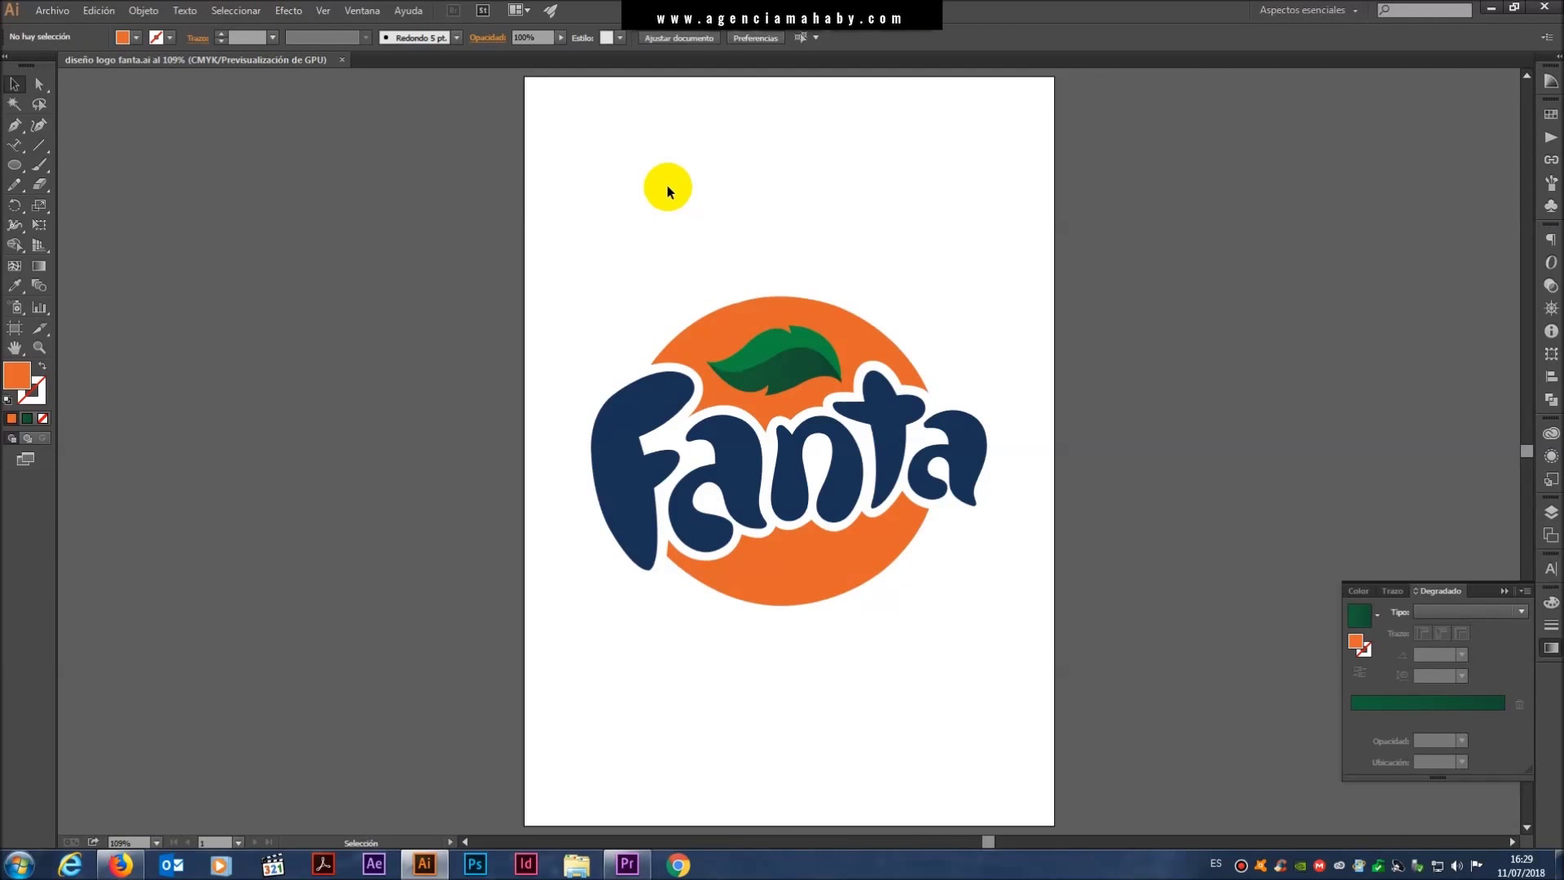
{"action": "key", "text": "ctrl+plus"}
{"action": "key", "text": "ctrl+plus"}
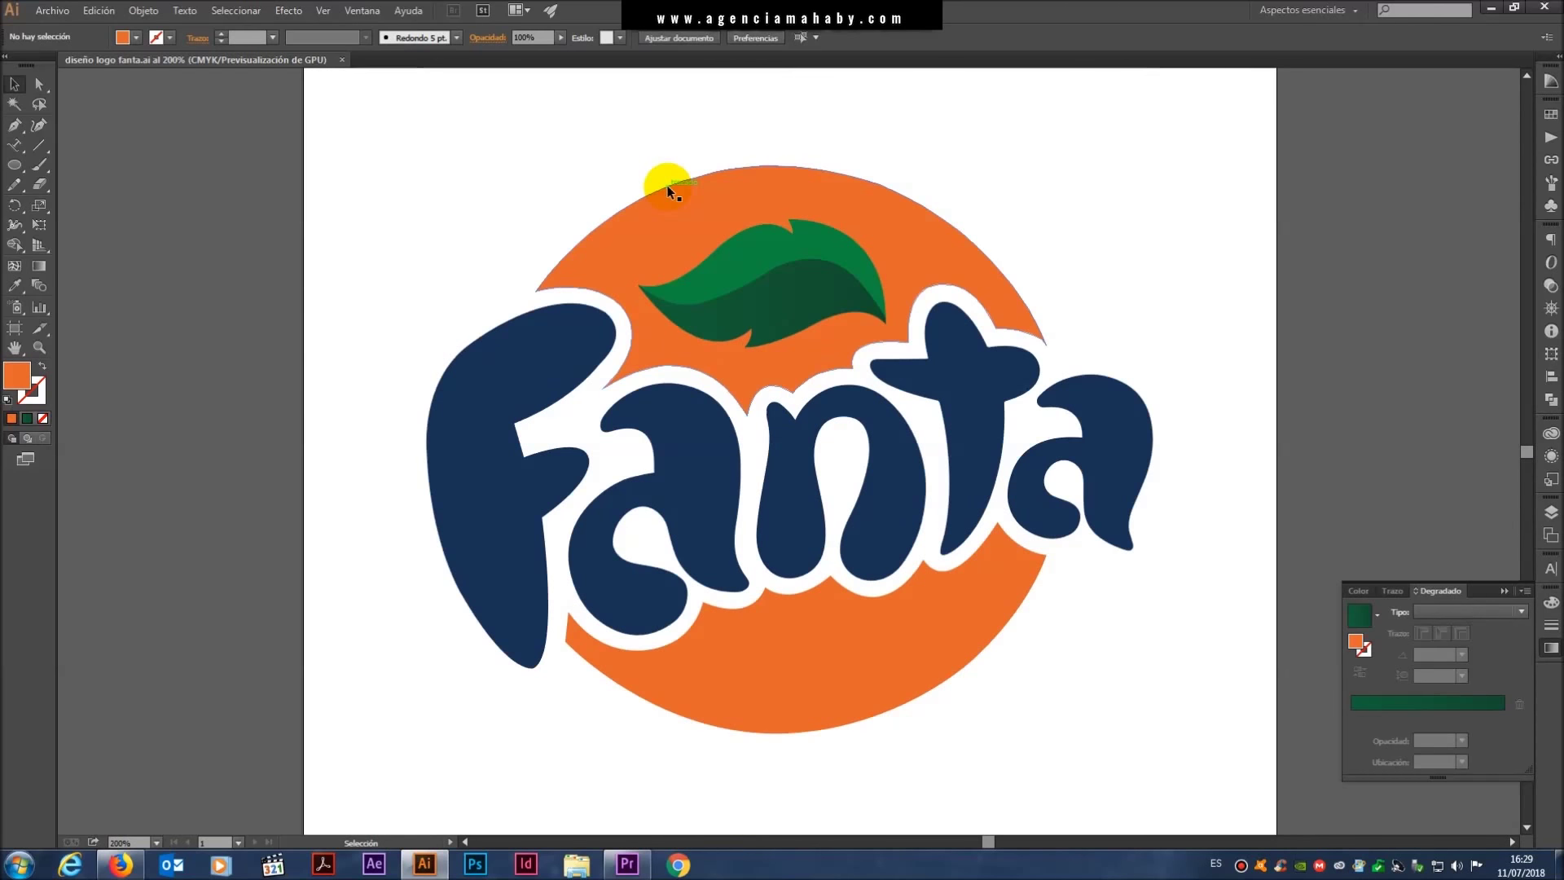
{"action": "mouse_move", "coordinate": [664, 184]}
{"action": "left_mouse_down"}
{"action": "mouse_move", "coordinate": [818, 280]}
{"action": "mouse_move", "coordinate": [731, 257]}
{"action": "mouse_move", "coordinate": [750, 349]}
{"action": "mouse_move", "coordinate": [731, 407]}
{"action": "mouse_move", "coordinate": [780, 319]}
{"action": "left_mouse_up"}
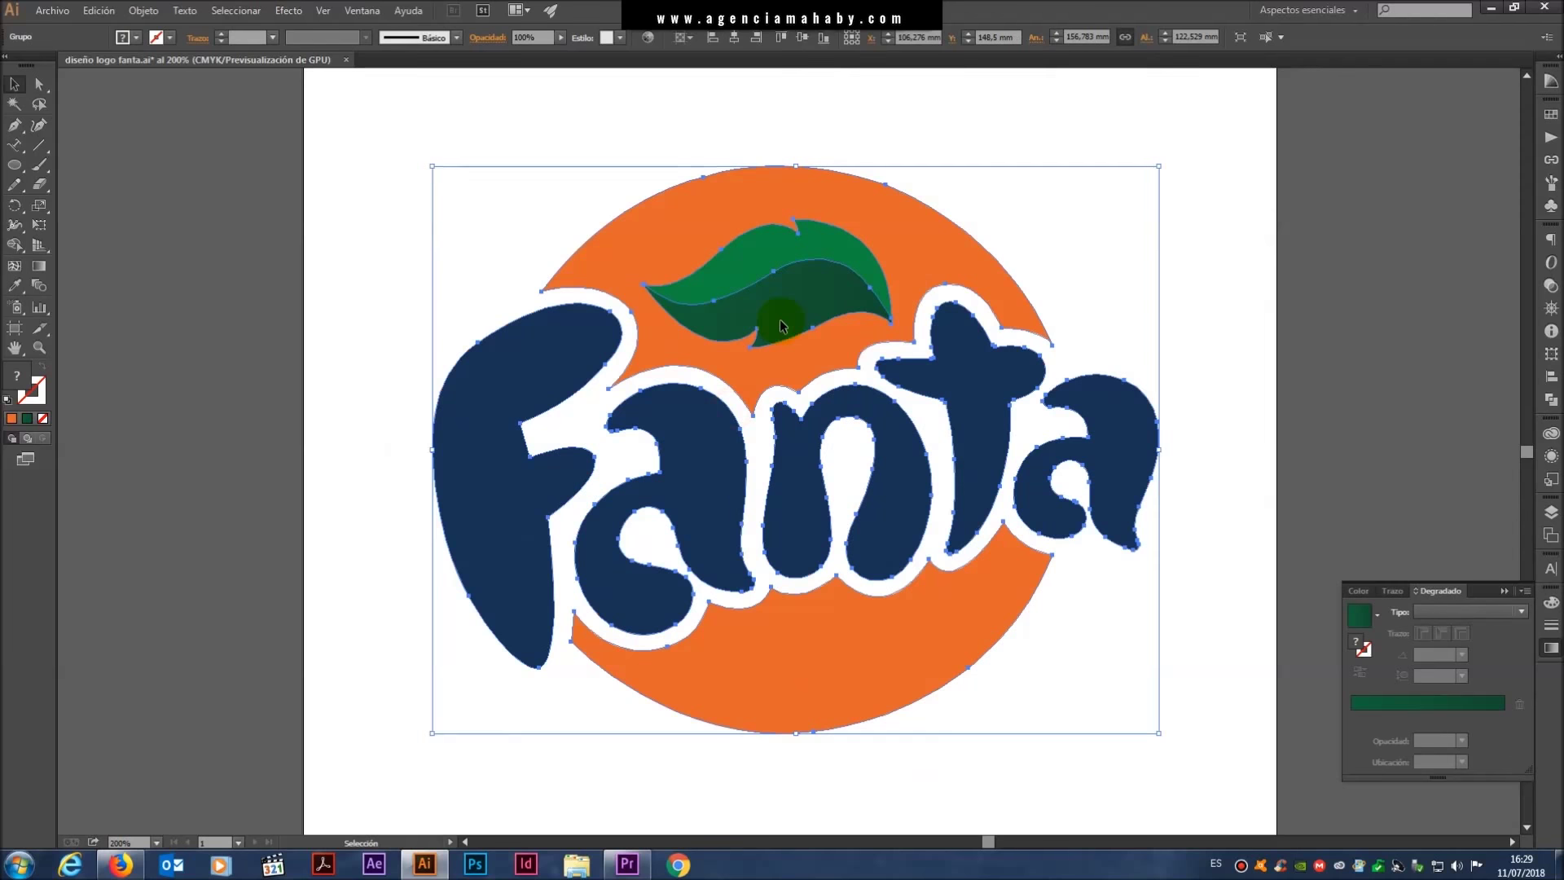
{"action": "key", "text": "a"}
{"action": "key", "text": "ctrl+z"}
{"action": "key", "text": "ctrl+z"}
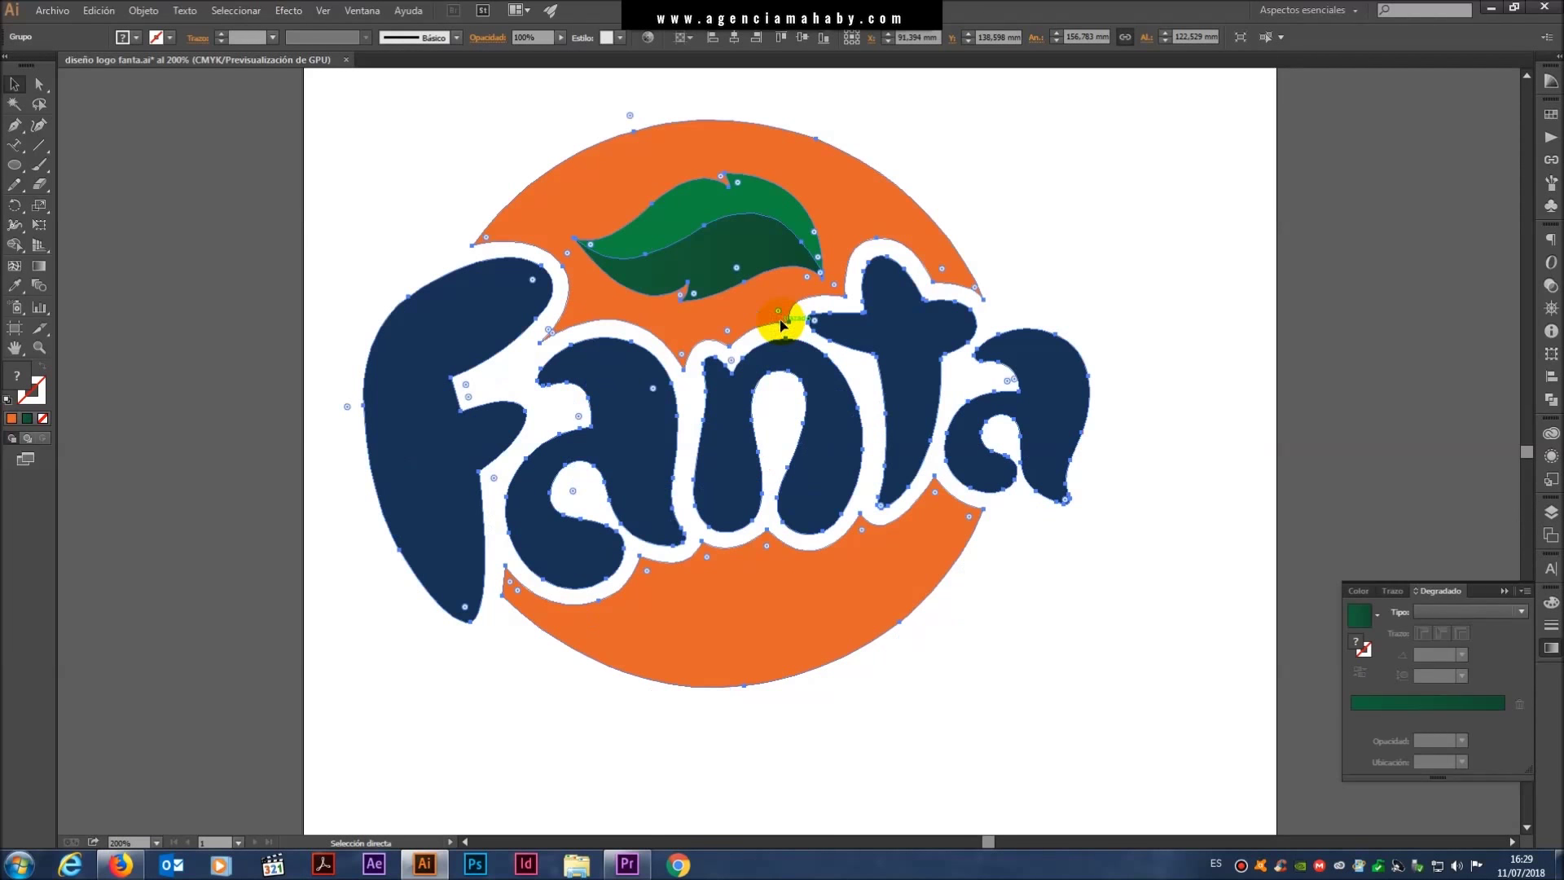
{"action": "key", "text": "v"}
{"action": "left_click", "coordinate": [598, 88]}
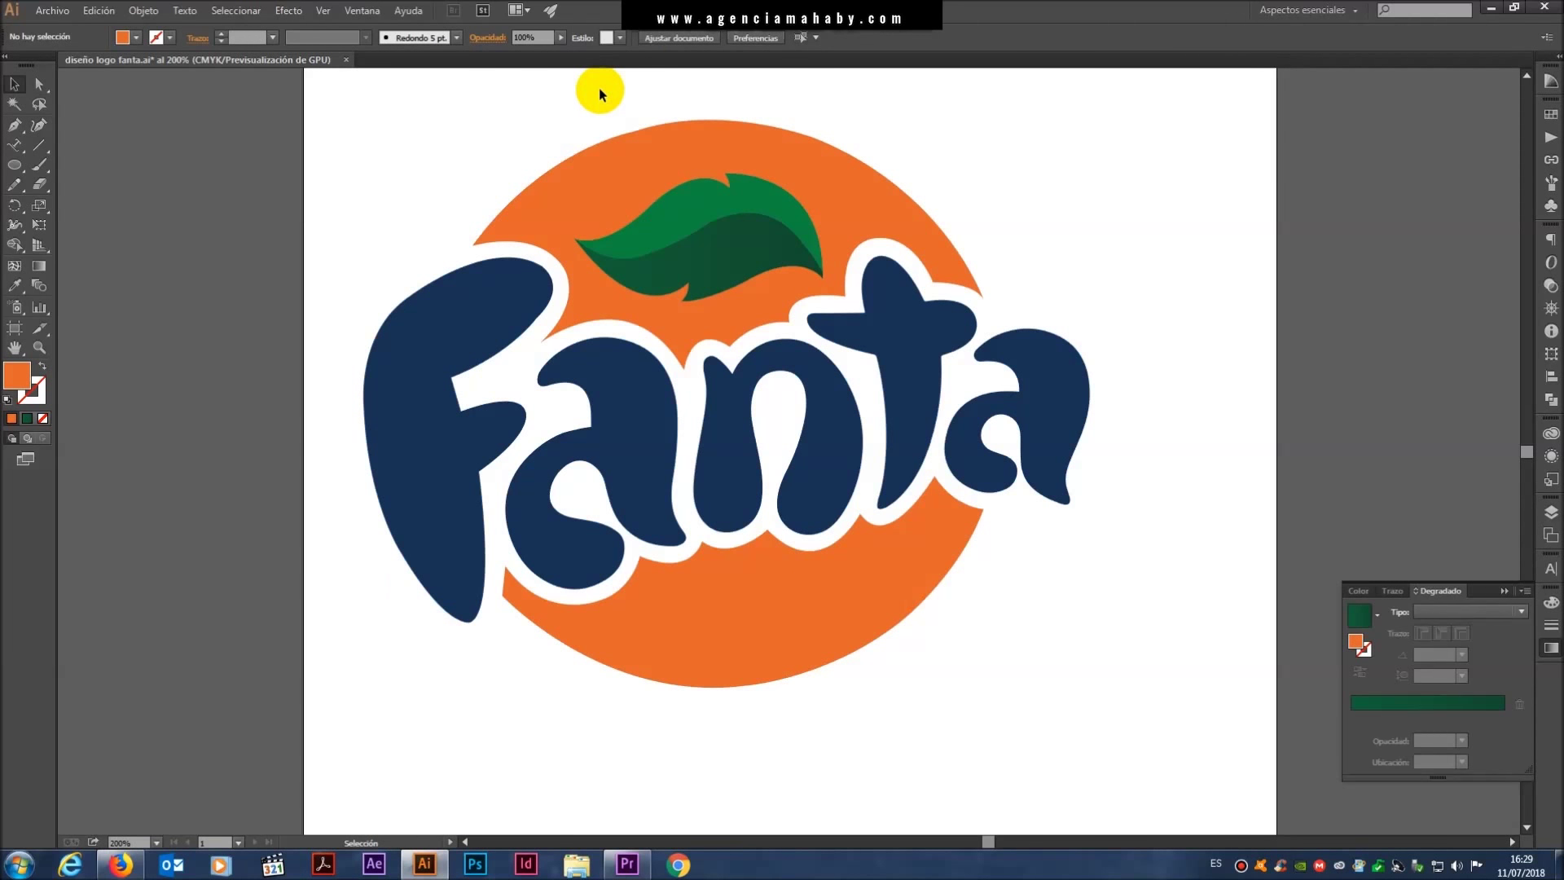